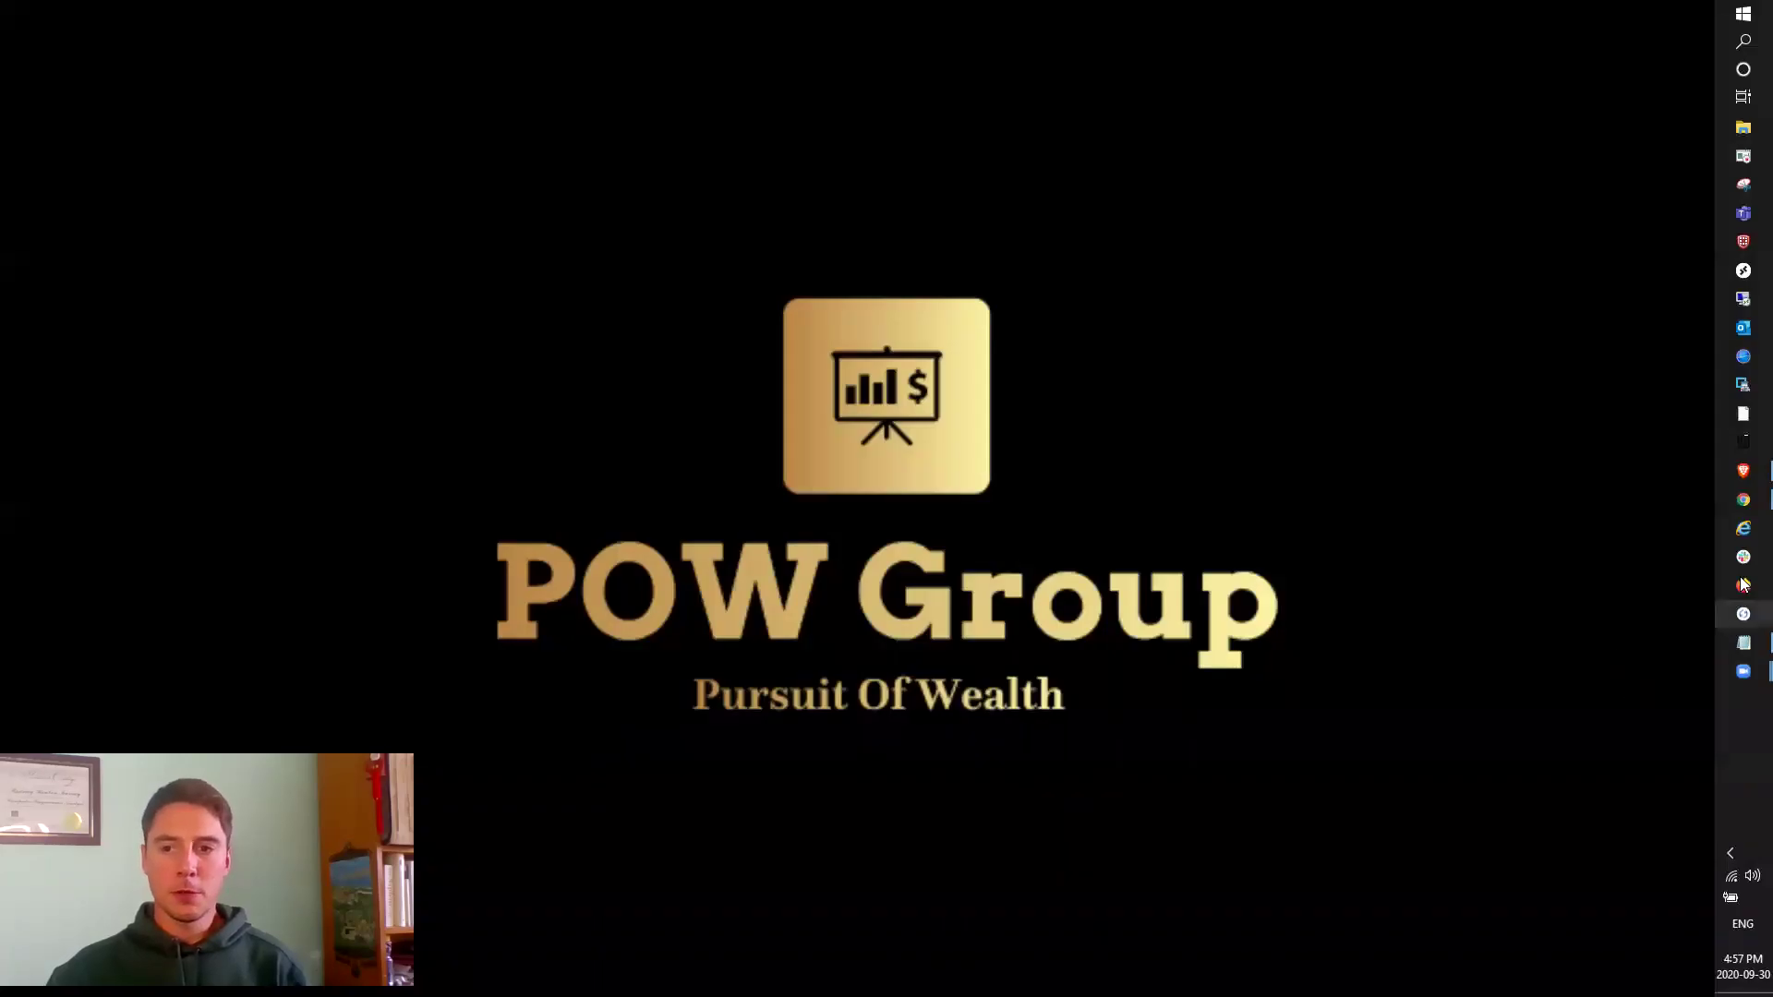
Bring Chrome forward and show the POW Group YouTube Schedule page for September 30th.
left_click(1735, 502)
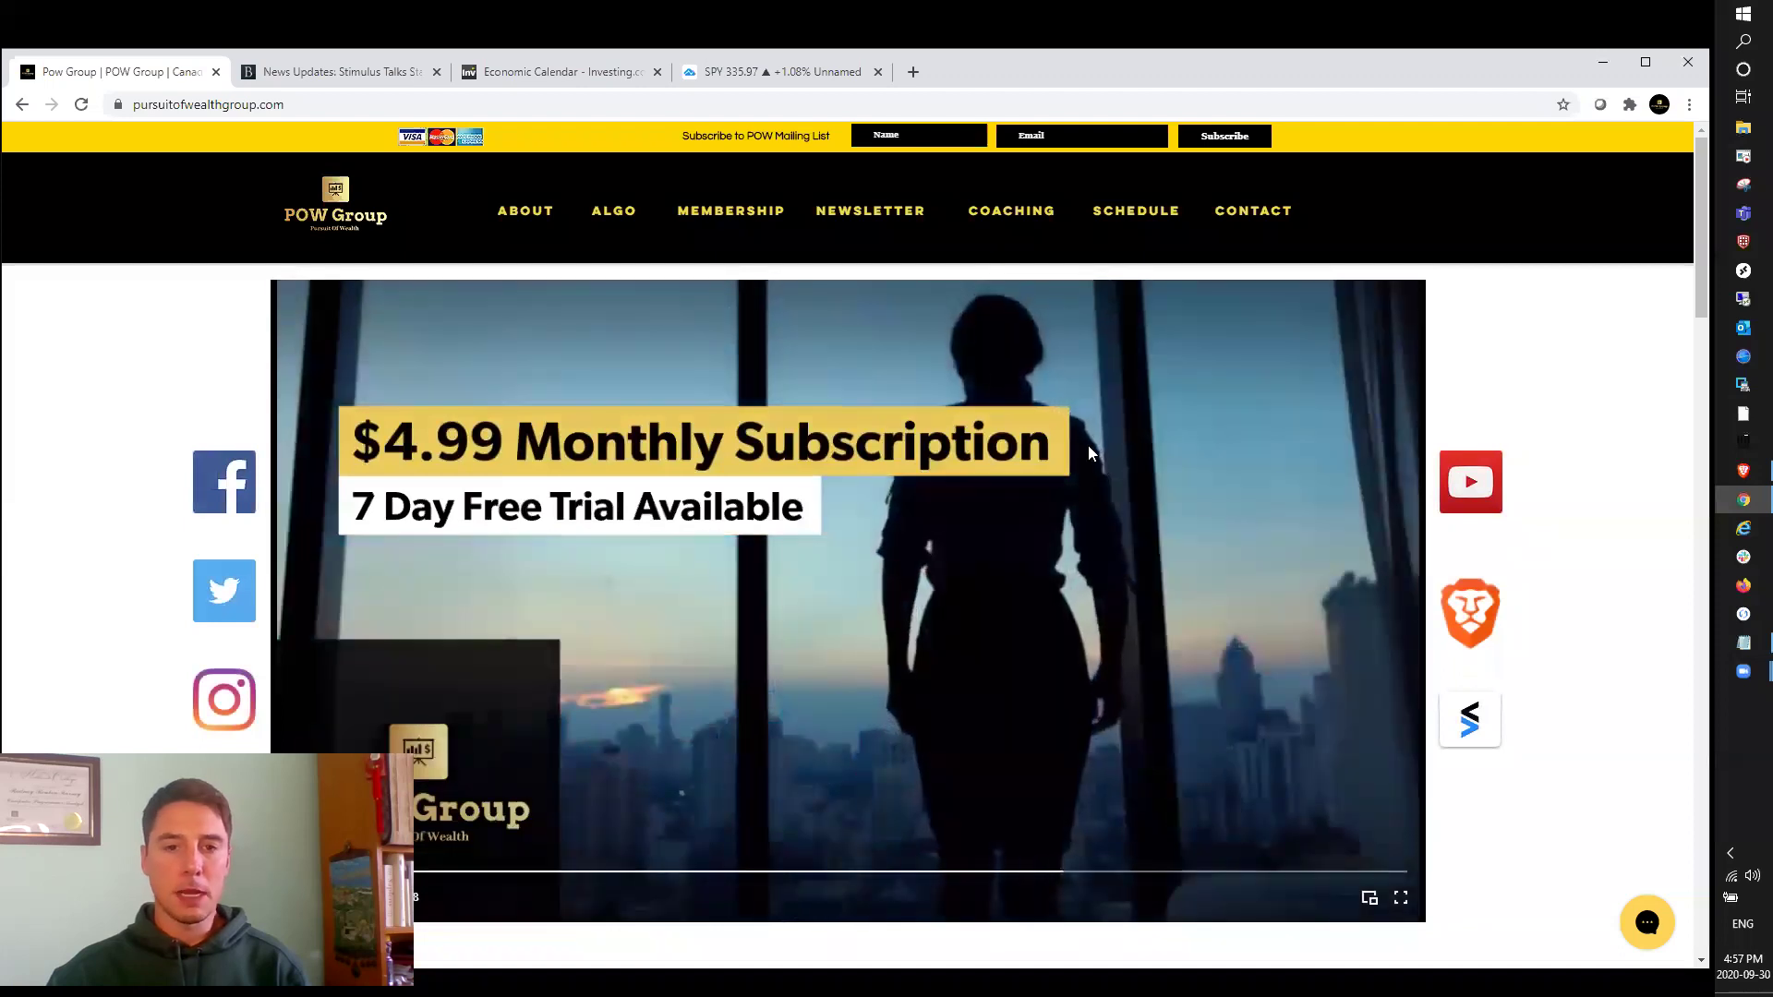
left_click(1110, 215)
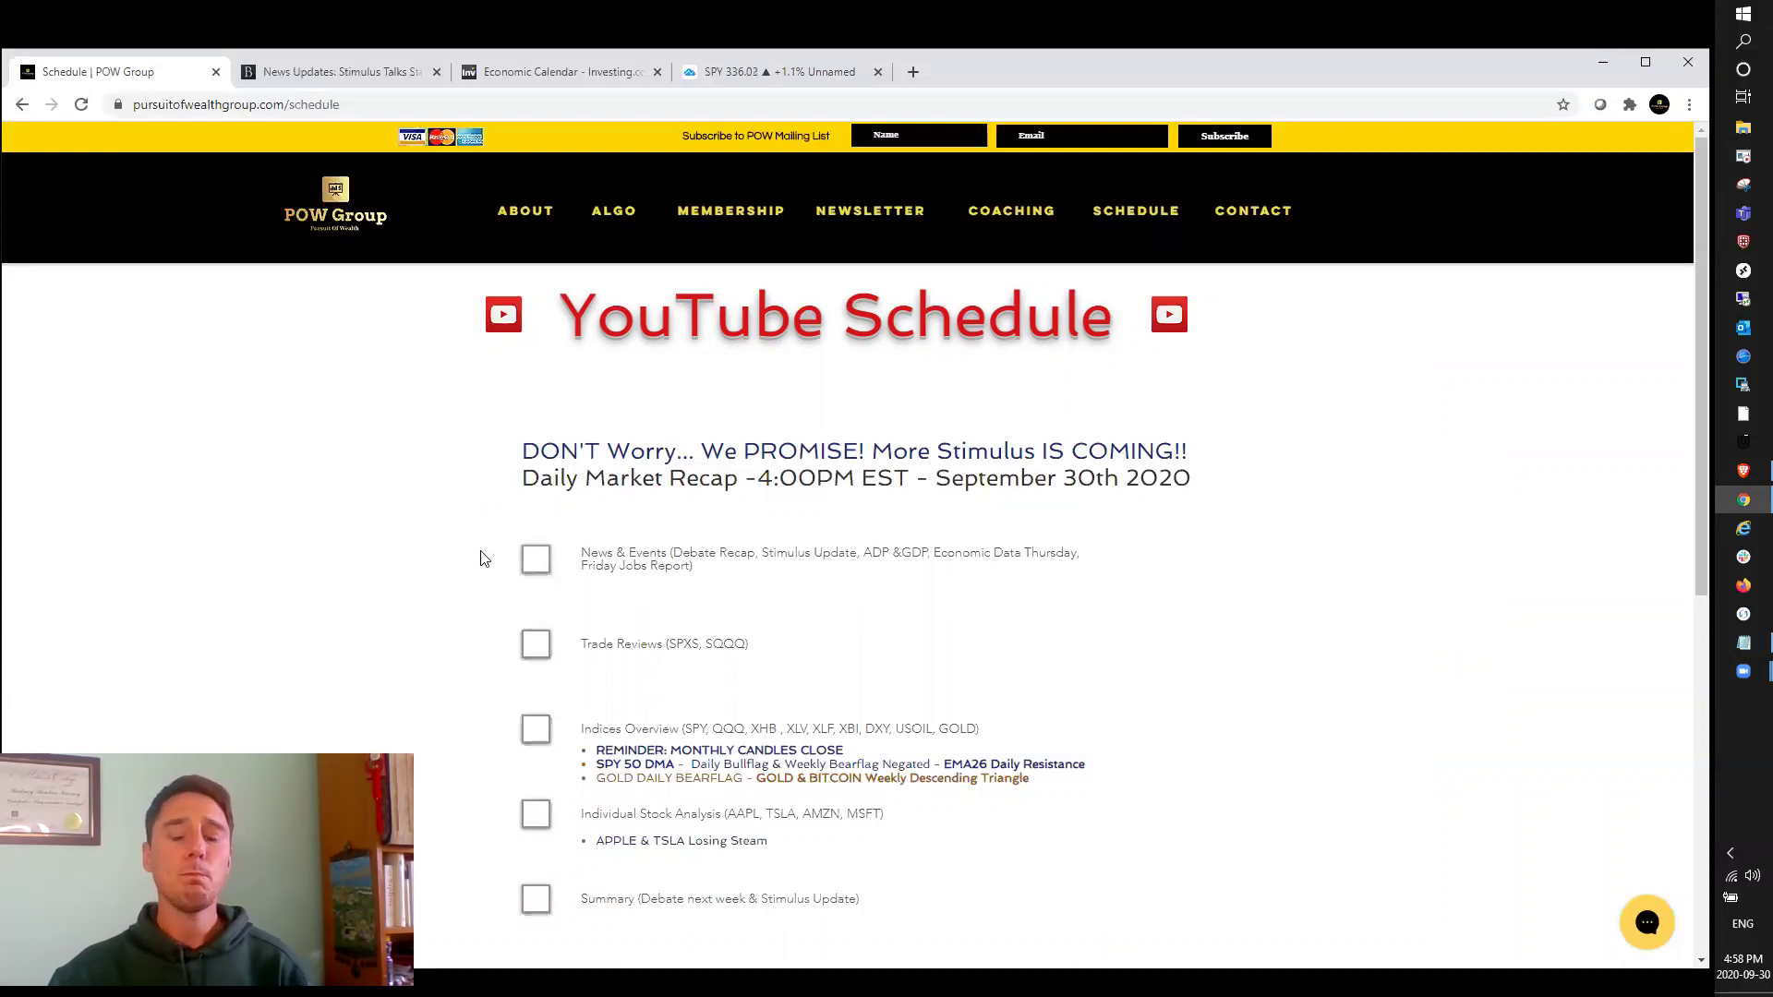
Check off News & Events on the recap checklist and bring up the Barron's stimulus article.
left_click(538, 569)
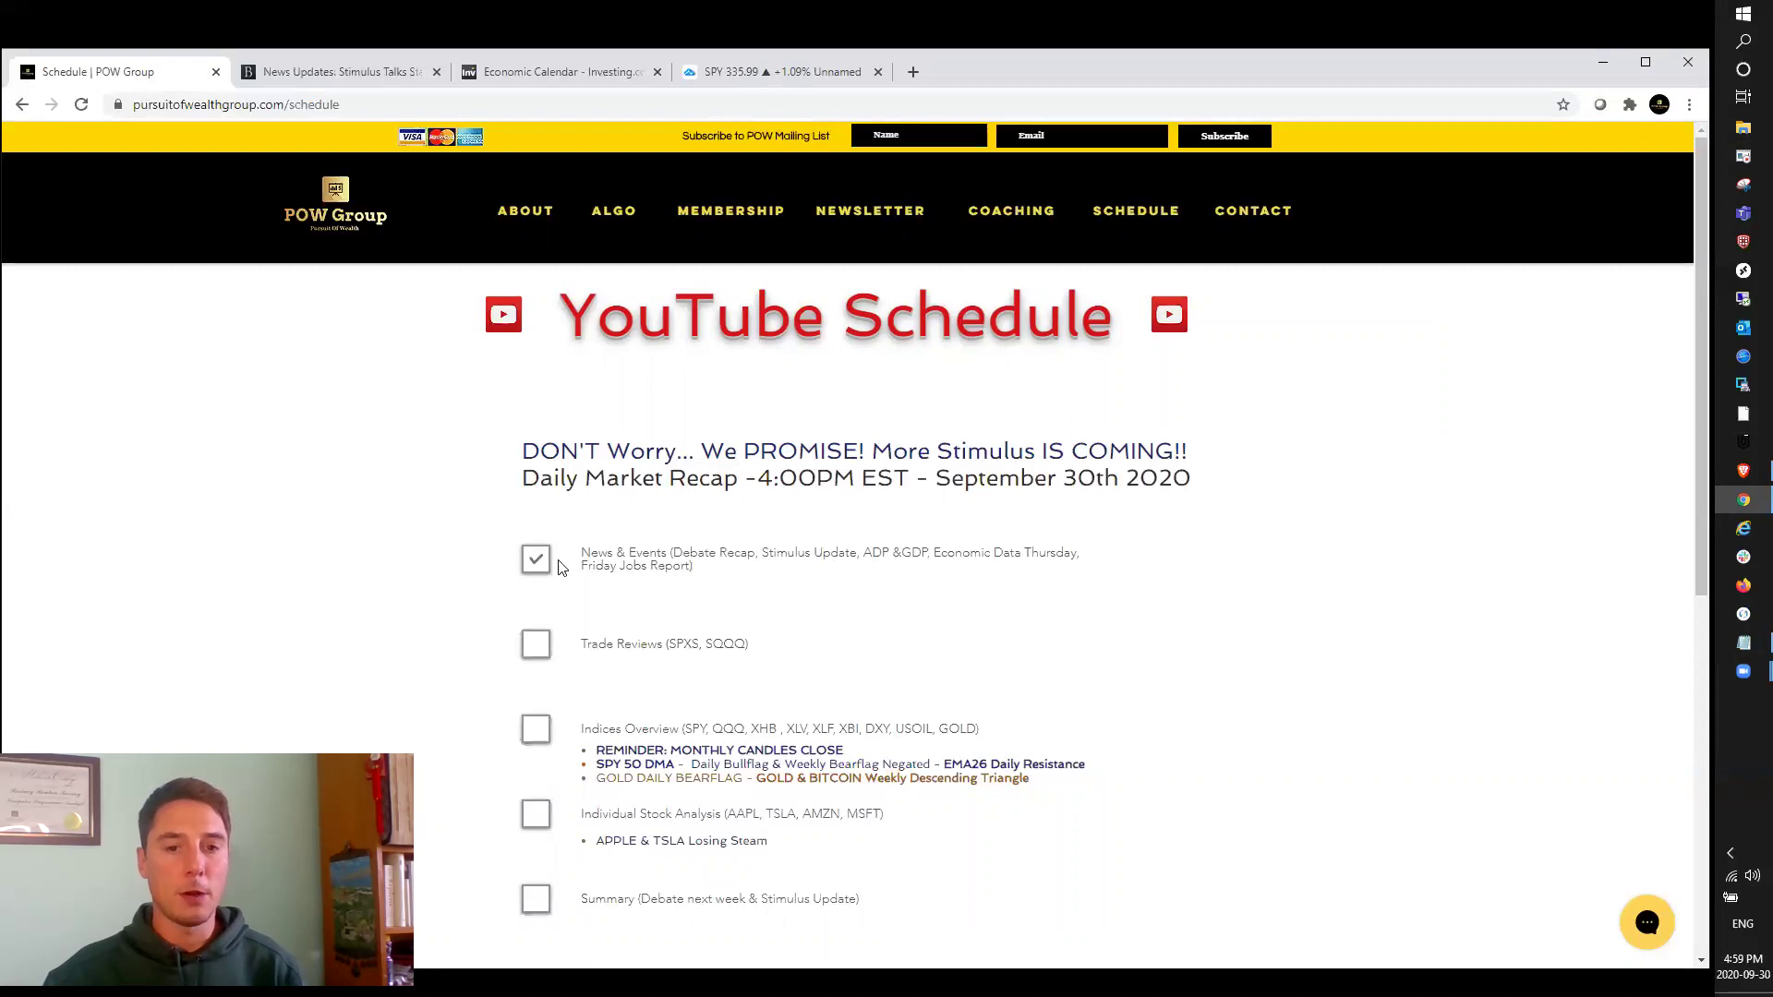
left_click(355, 74)
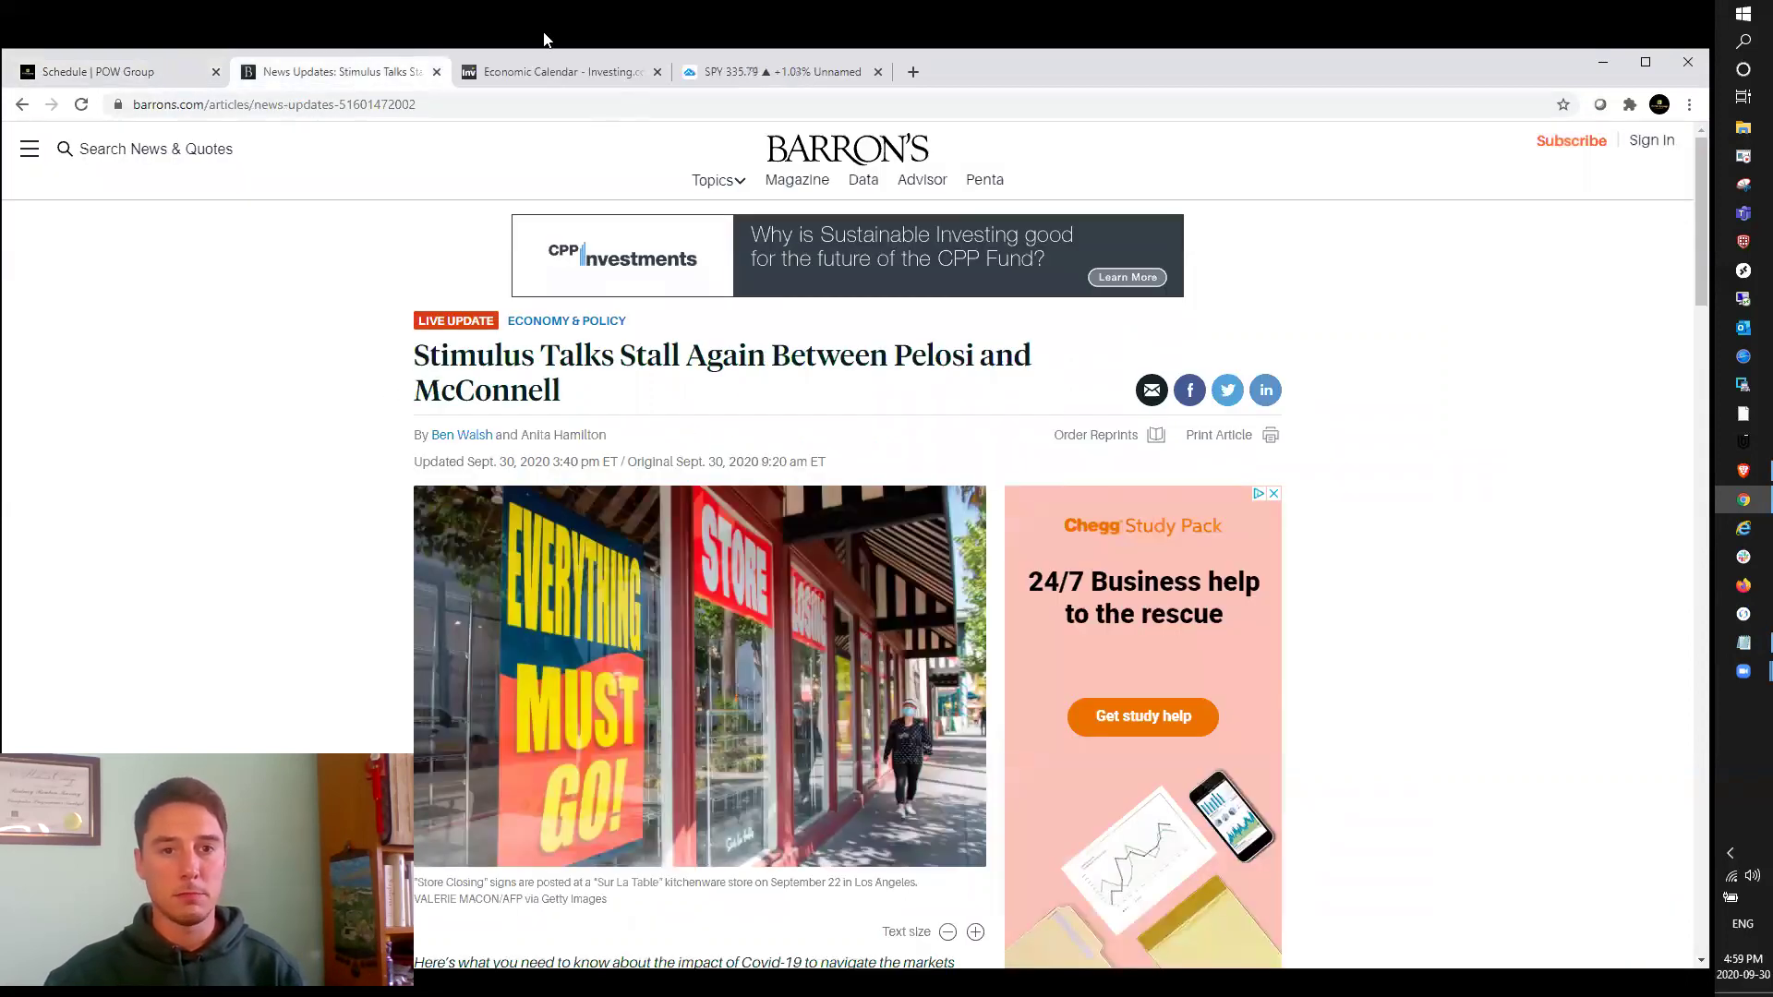
Glance at the SPY chart and the clock, then continue reading the Barron's stimulus article.
left_click(748, 75)
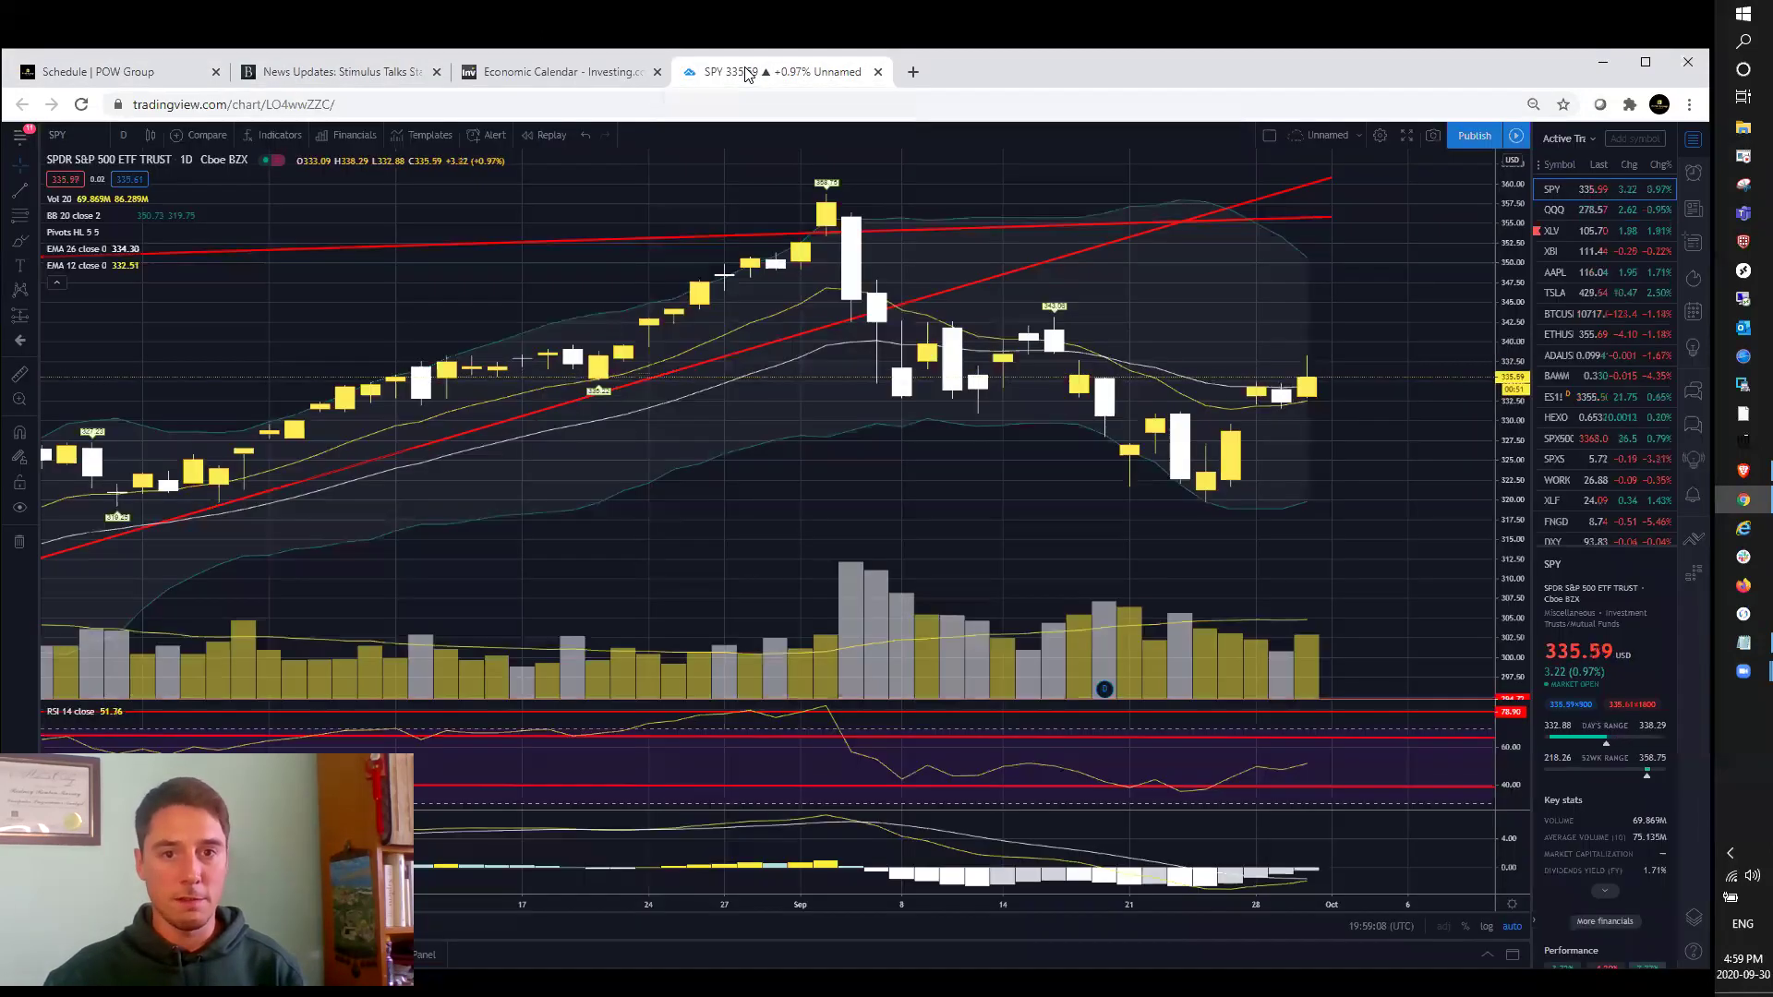
left_click(285, 73)
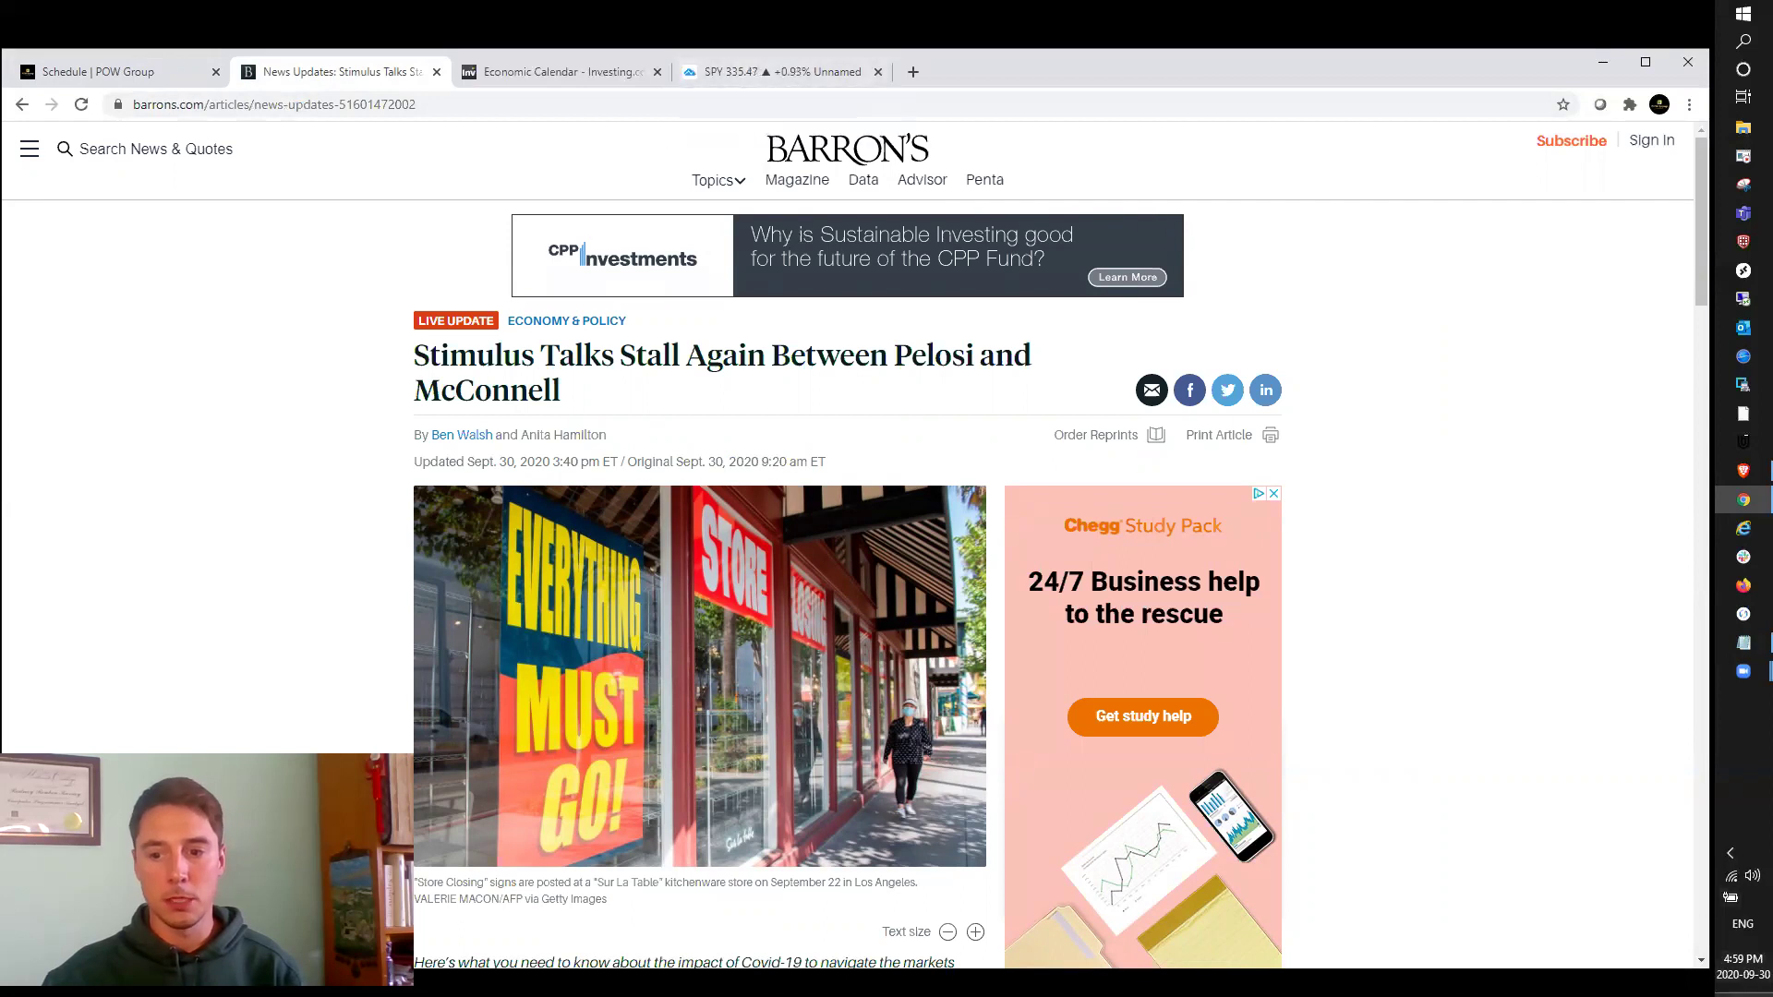
left_click(1743, 966)
left_click(1743, 806)
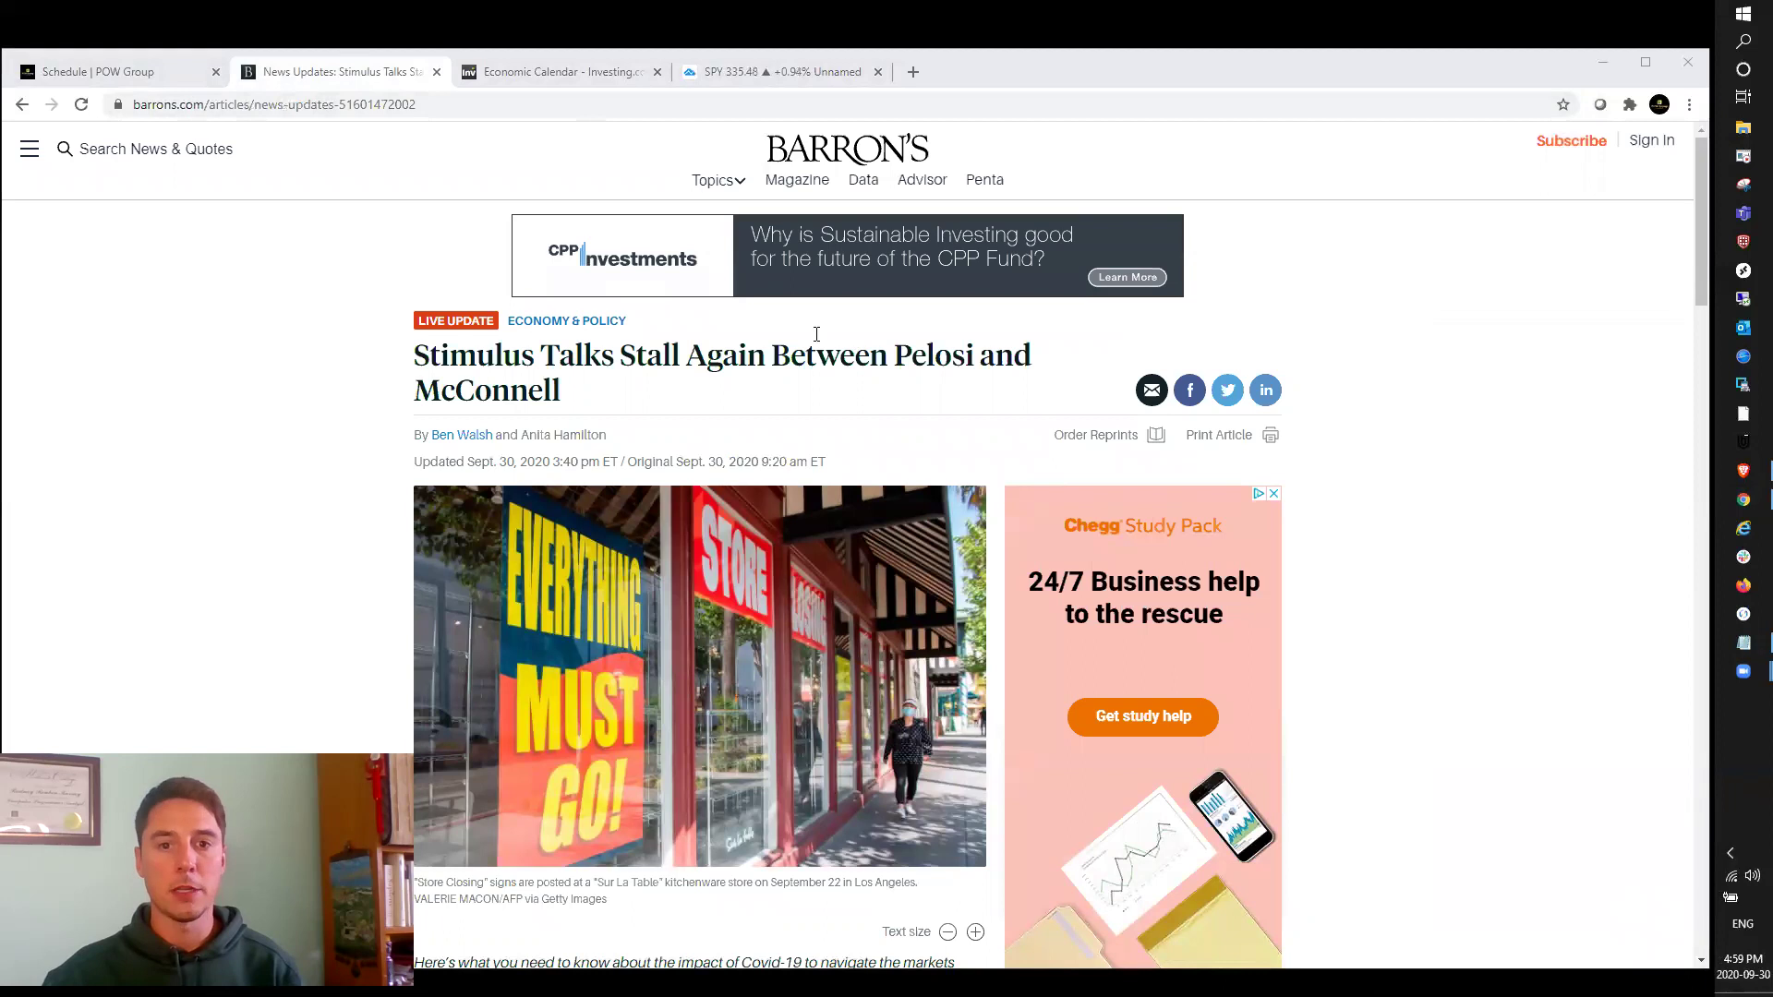
scroll(817, 342, "down", 1)
scroll(832, 374, "up", 1)
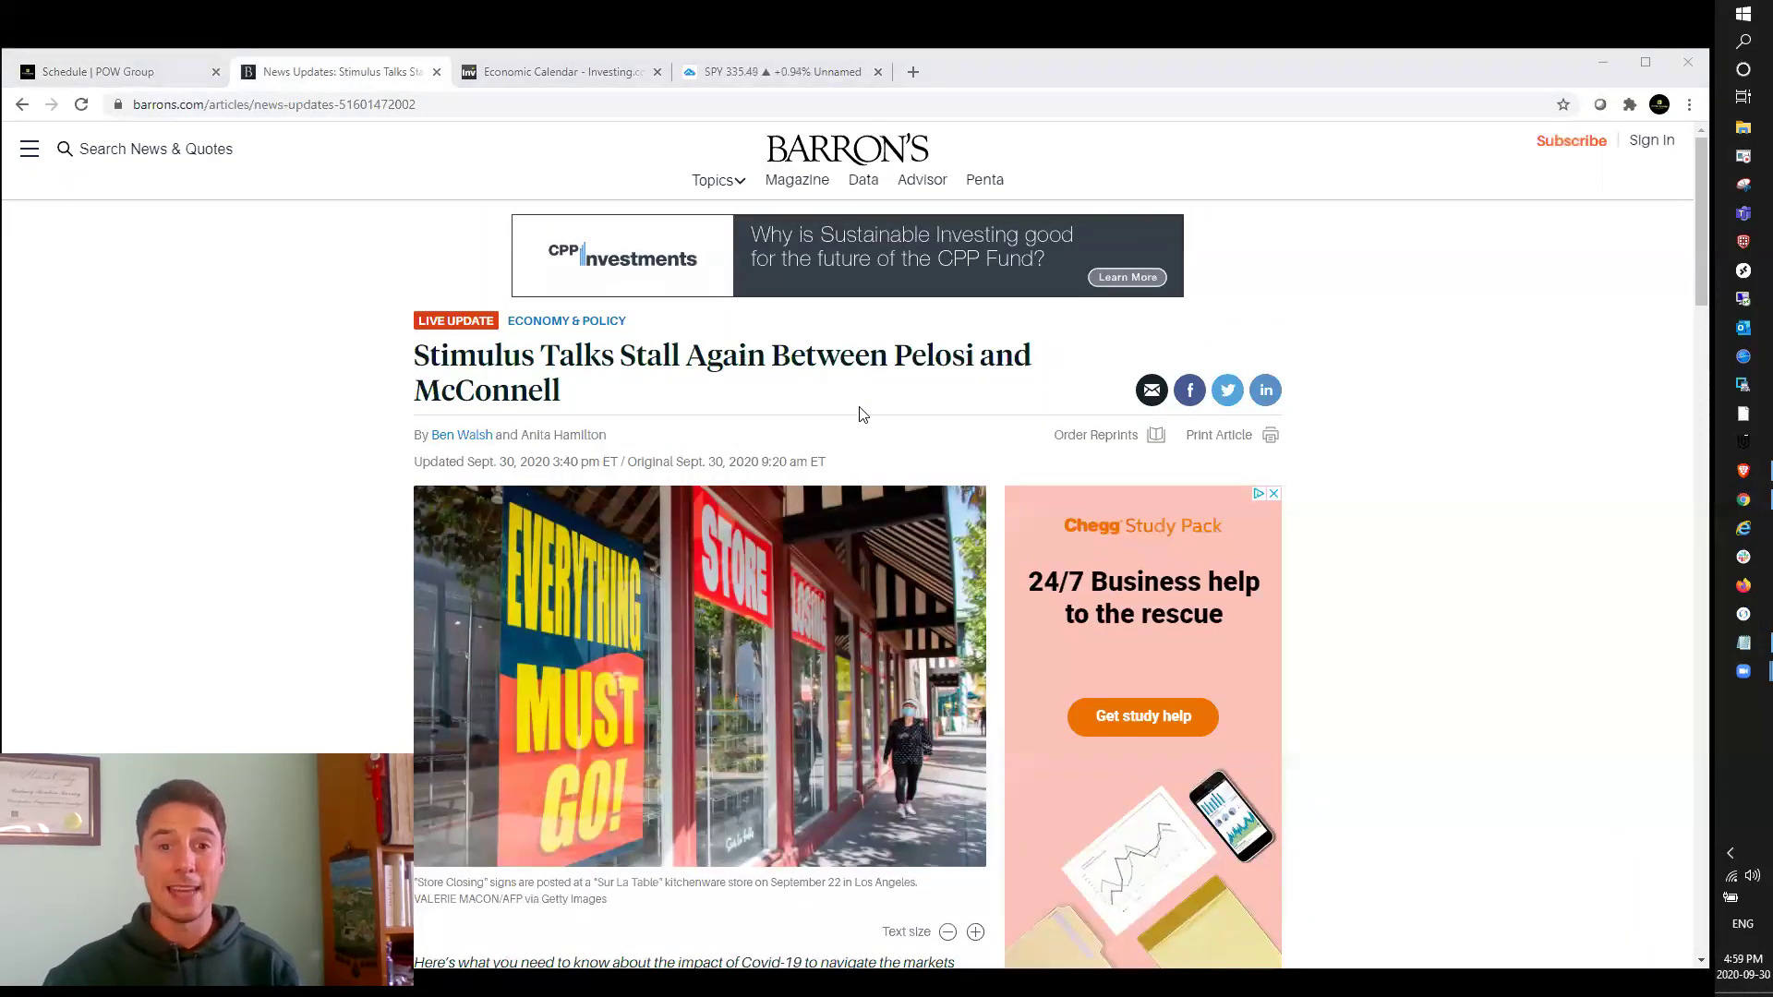
scroll(931, 431, "down", 1)
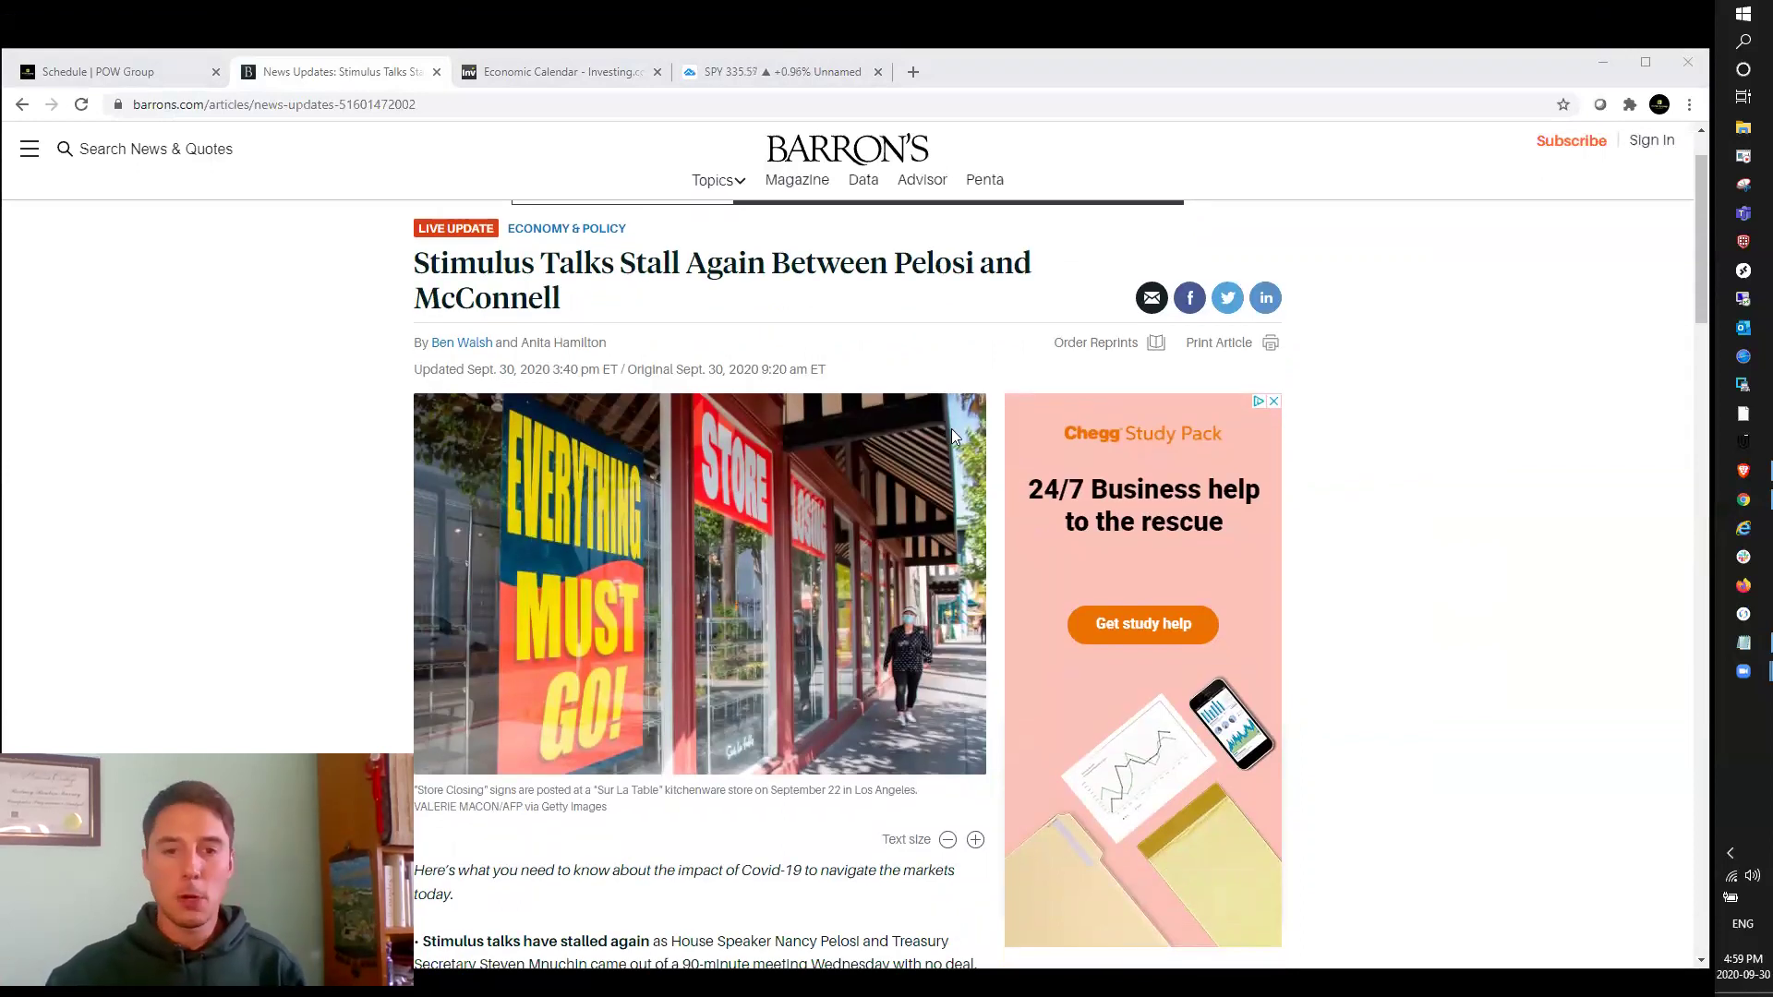
scroll(950, 373, "down", 1)
scroll(950, 372, "up", 1)
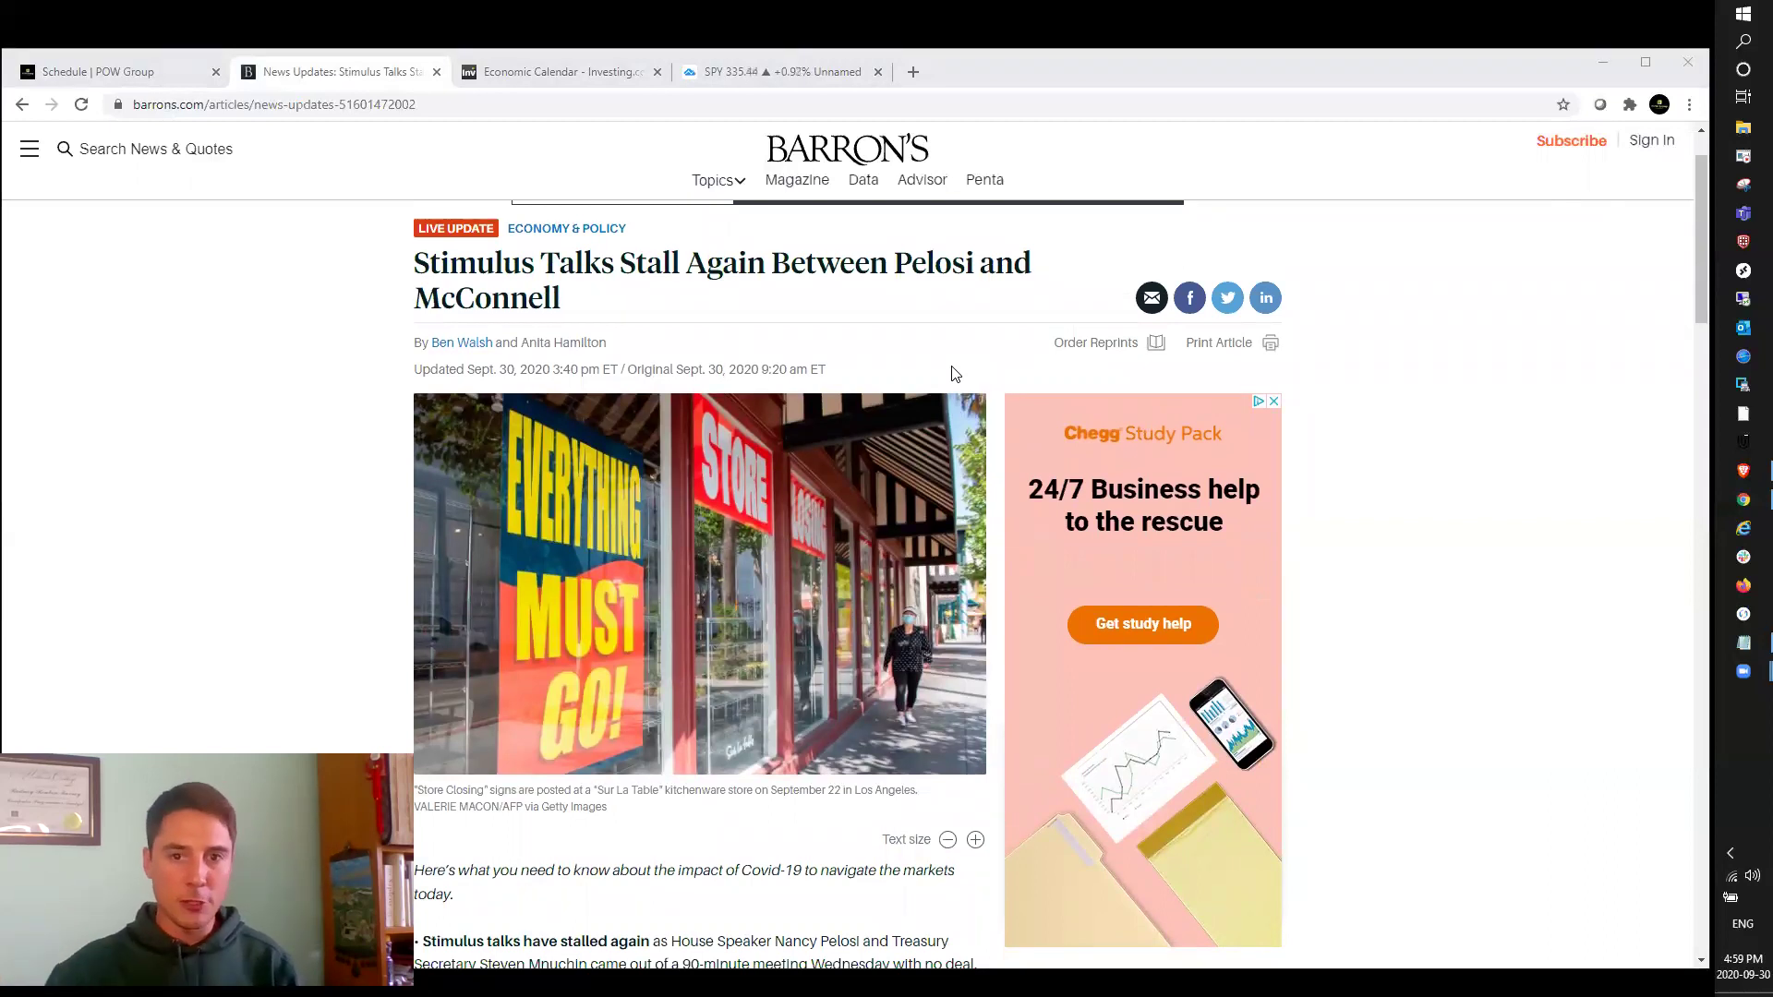
scroll(853, 373, "down", 1)
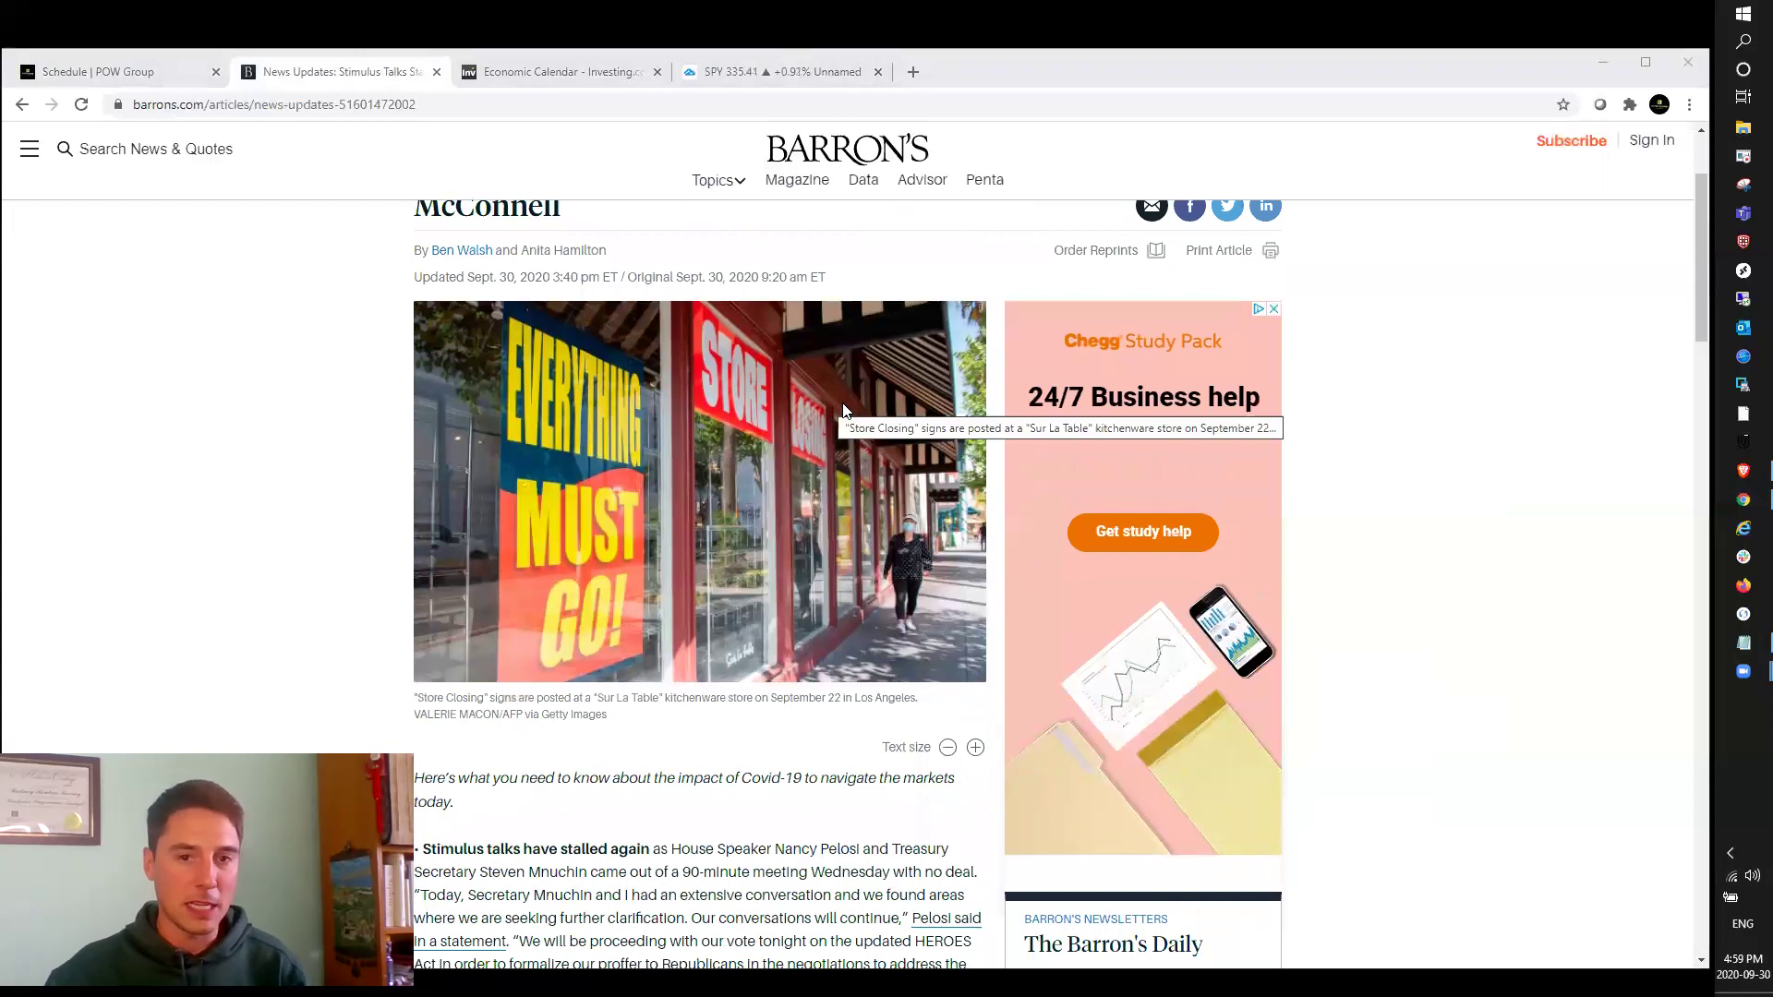
scroll(843, 411, "down", 1)
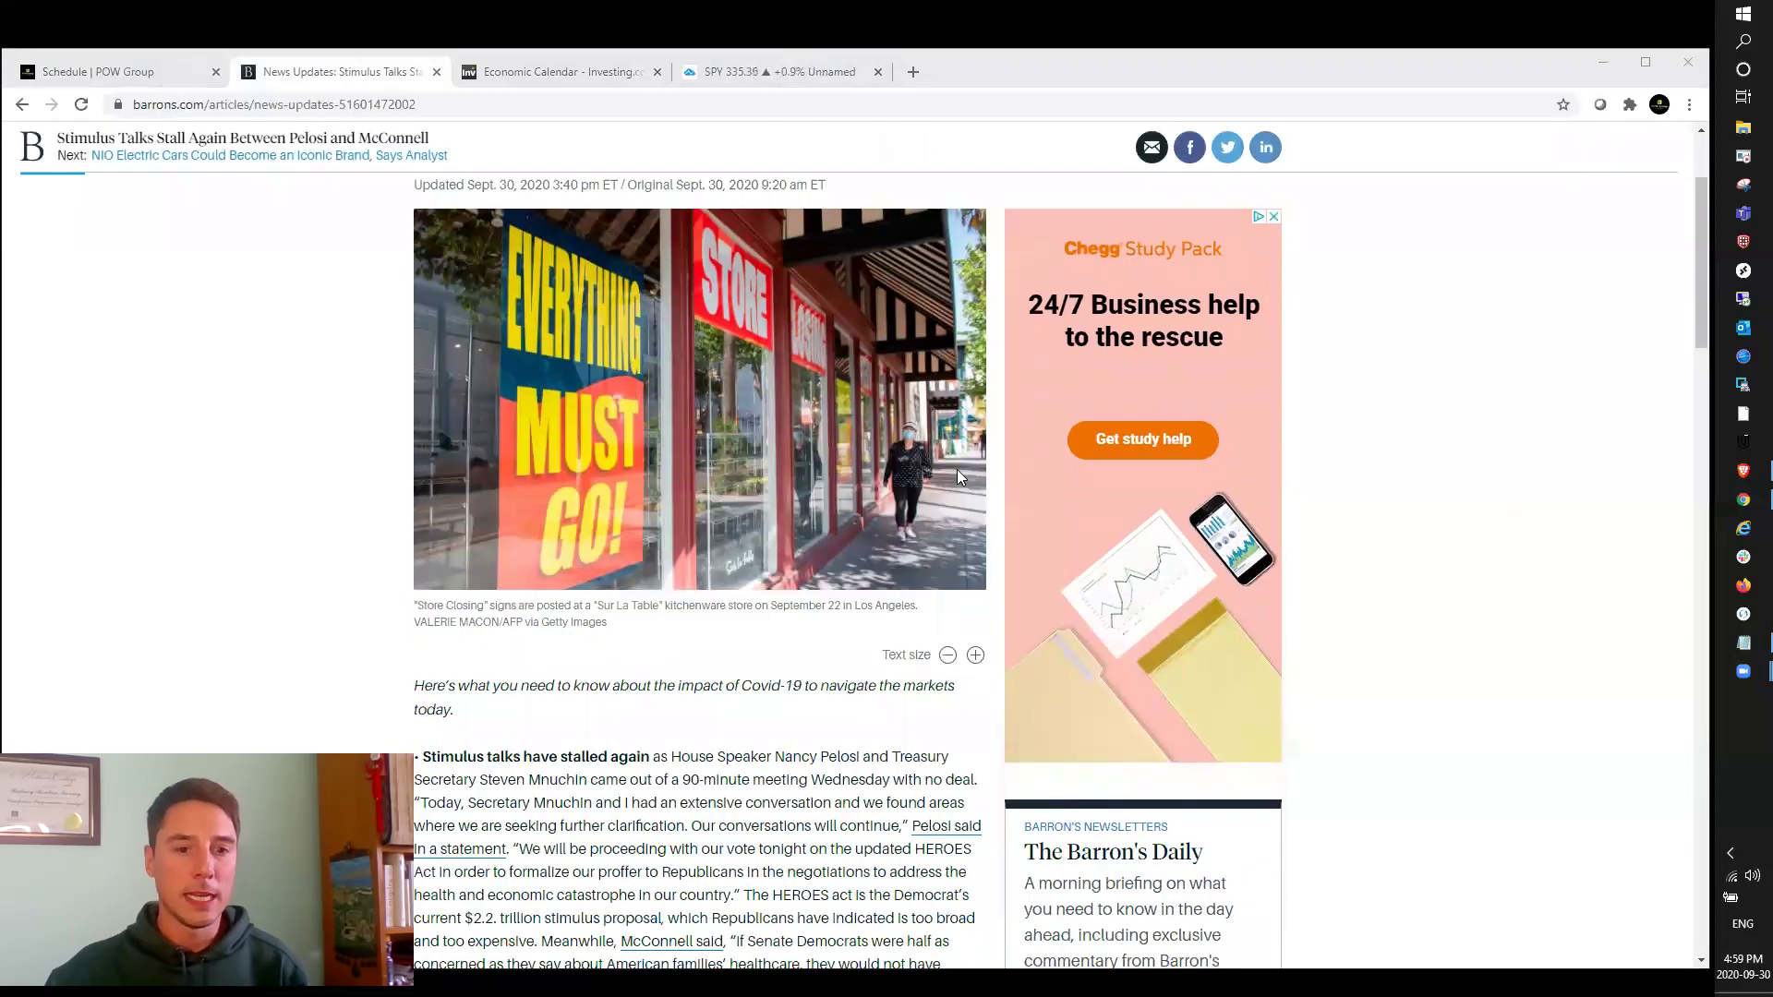
scroll(976, 474, "down", 1)
scroll(966, 475, "down", 1)
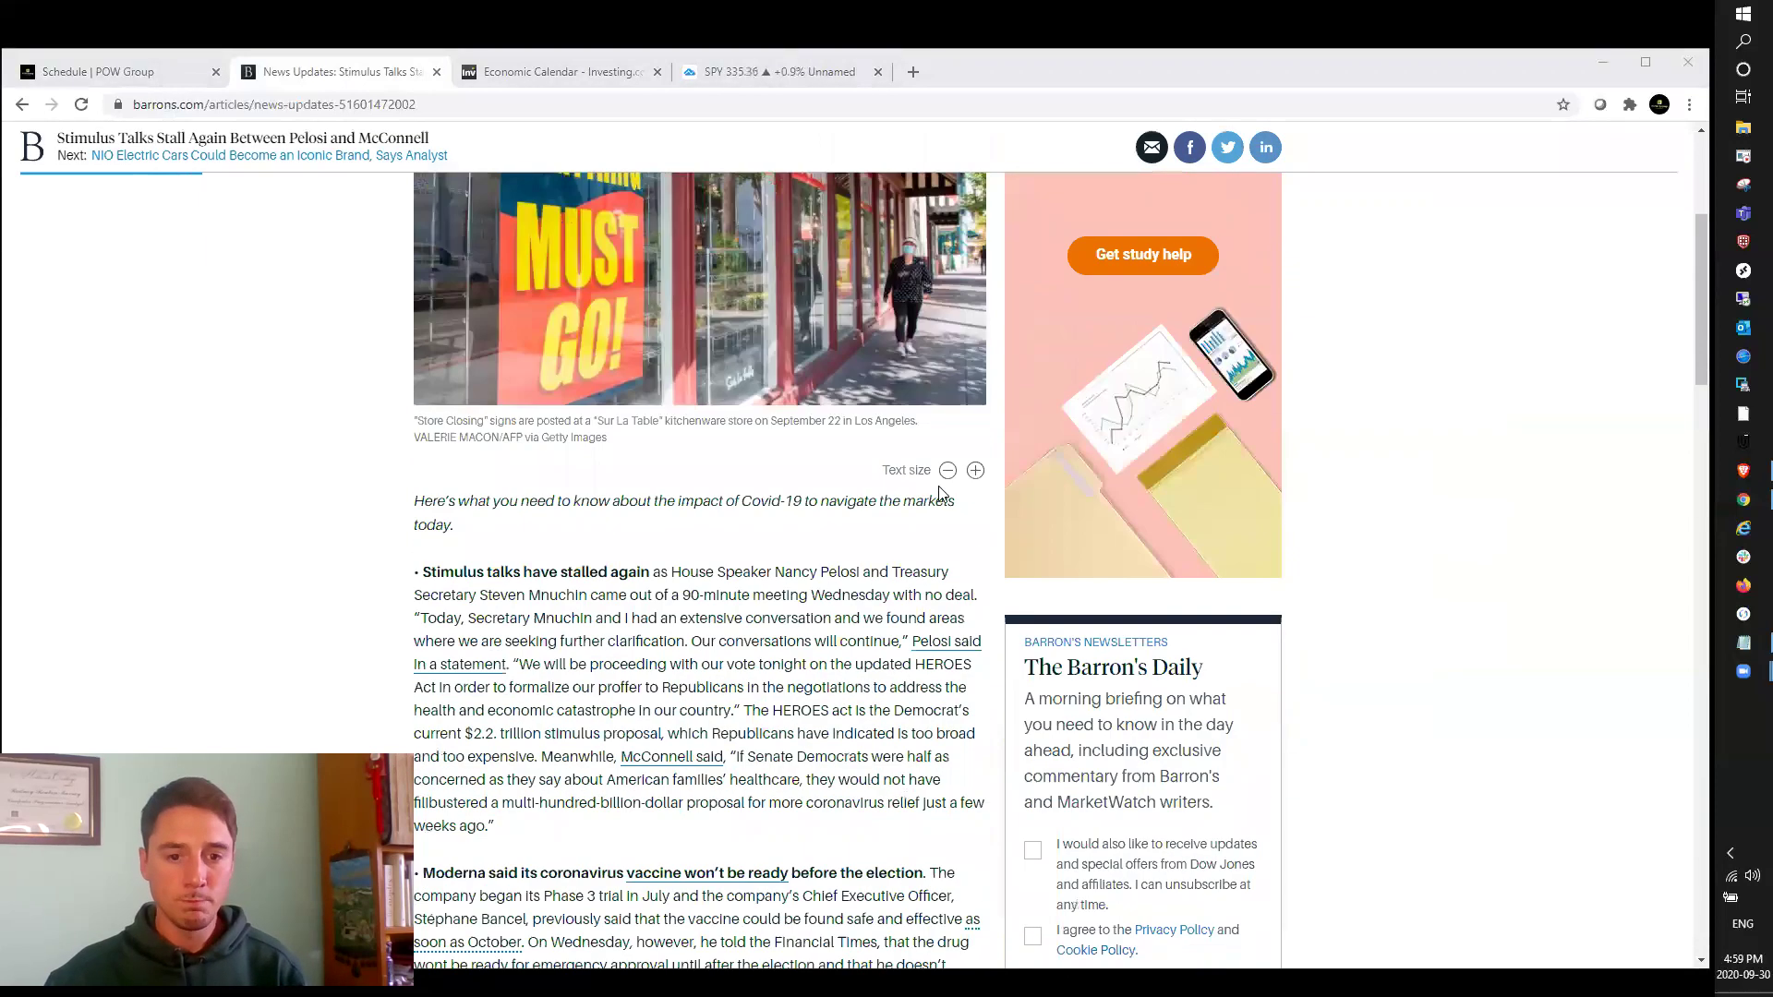
scroll(942, 493, "down", 1)
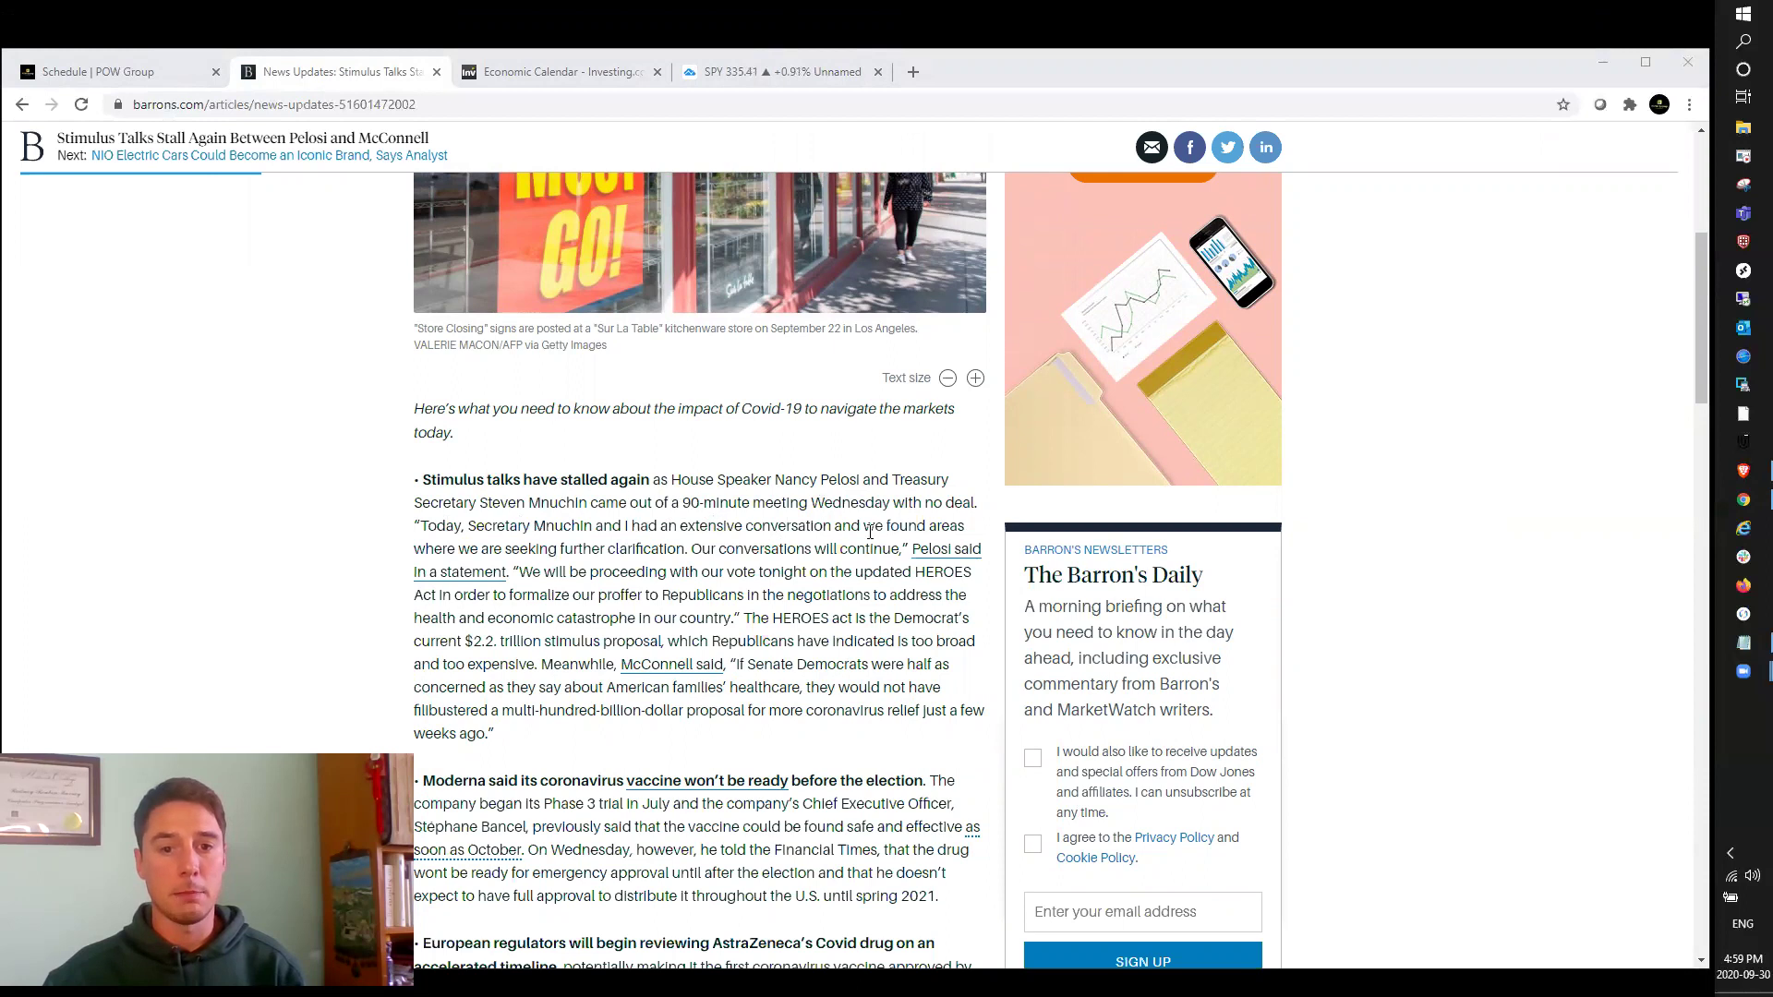
scroll(596, 614, "down", 2)
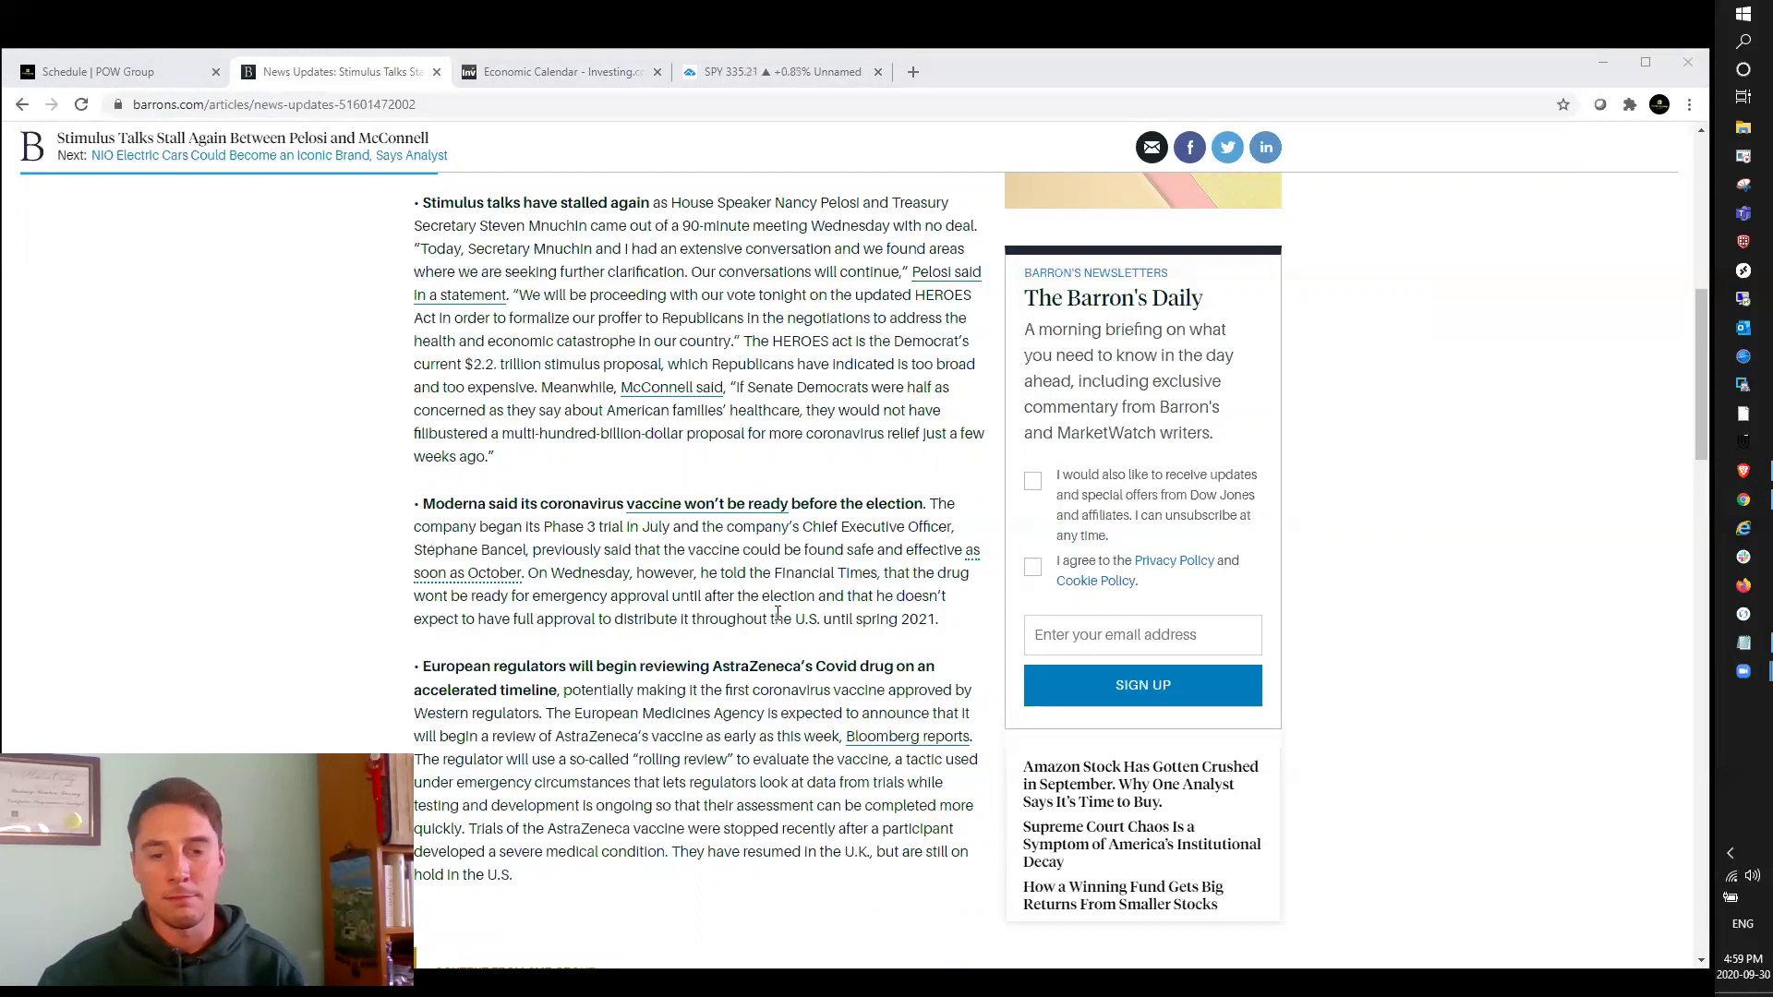
scroll(793, 580, "down", 1)
scroll(794, 581, "down", 1)
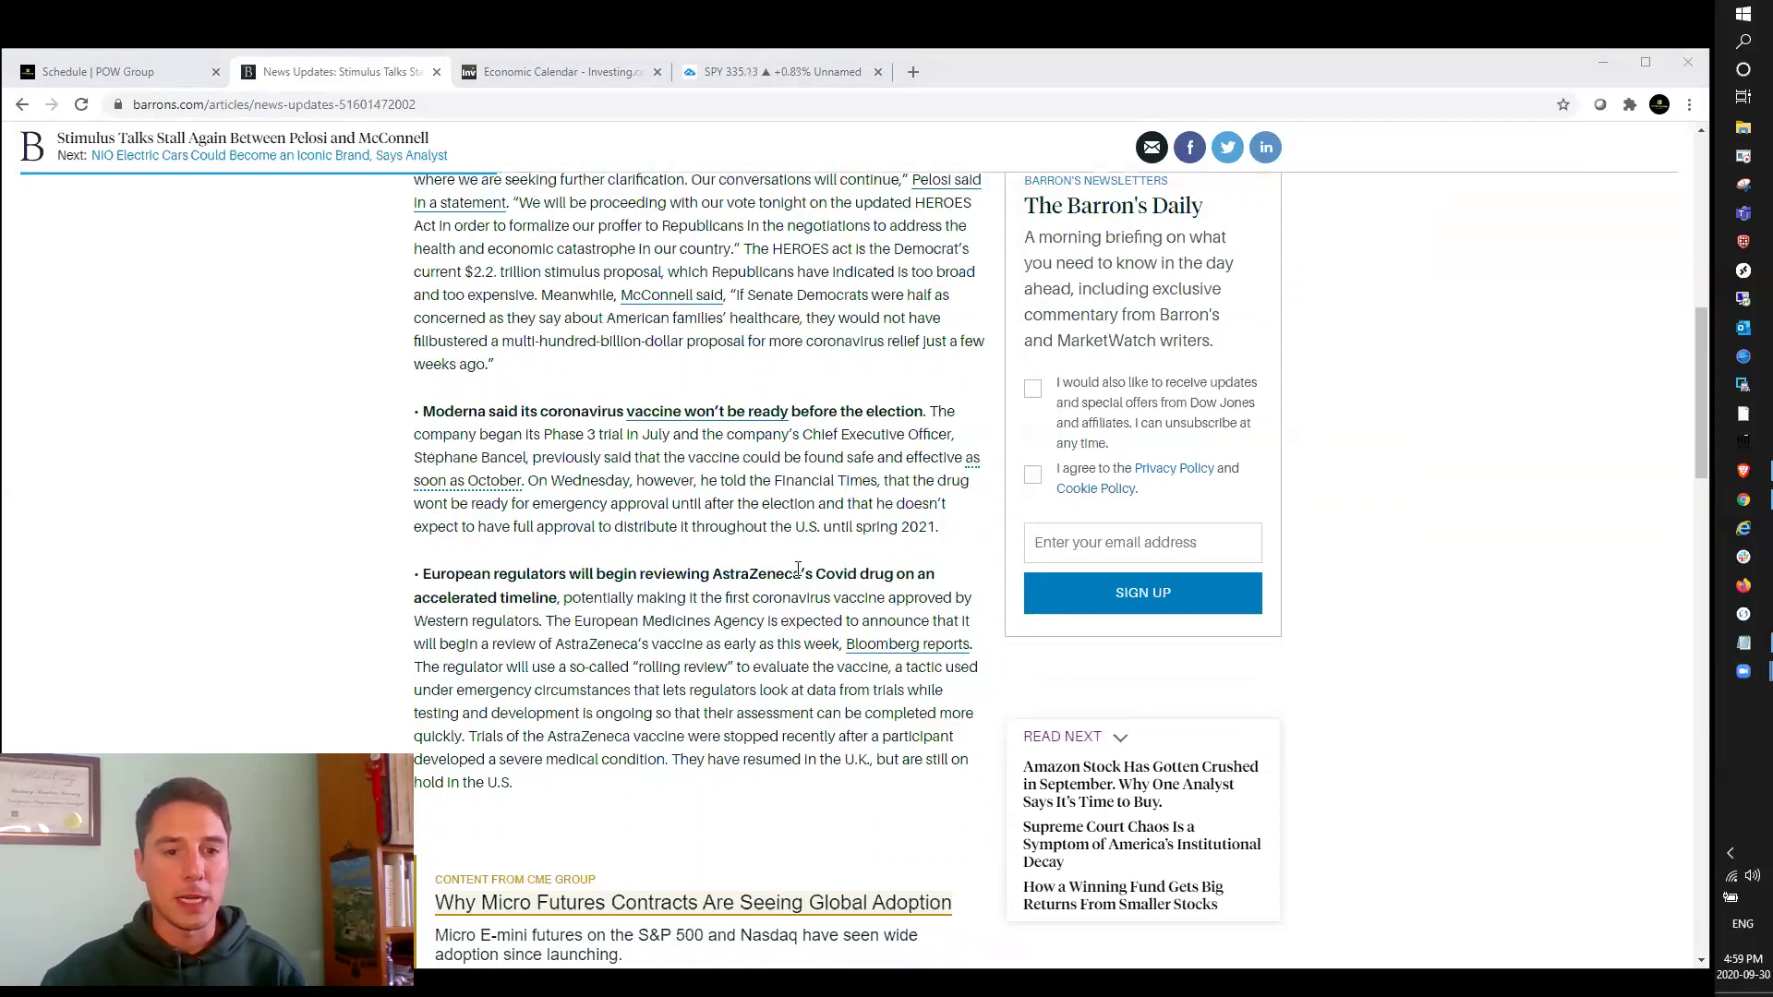
Check SPY once more, finish the Barron's article, and move to the Investing.com economic calendar.
left_click(778, 514)
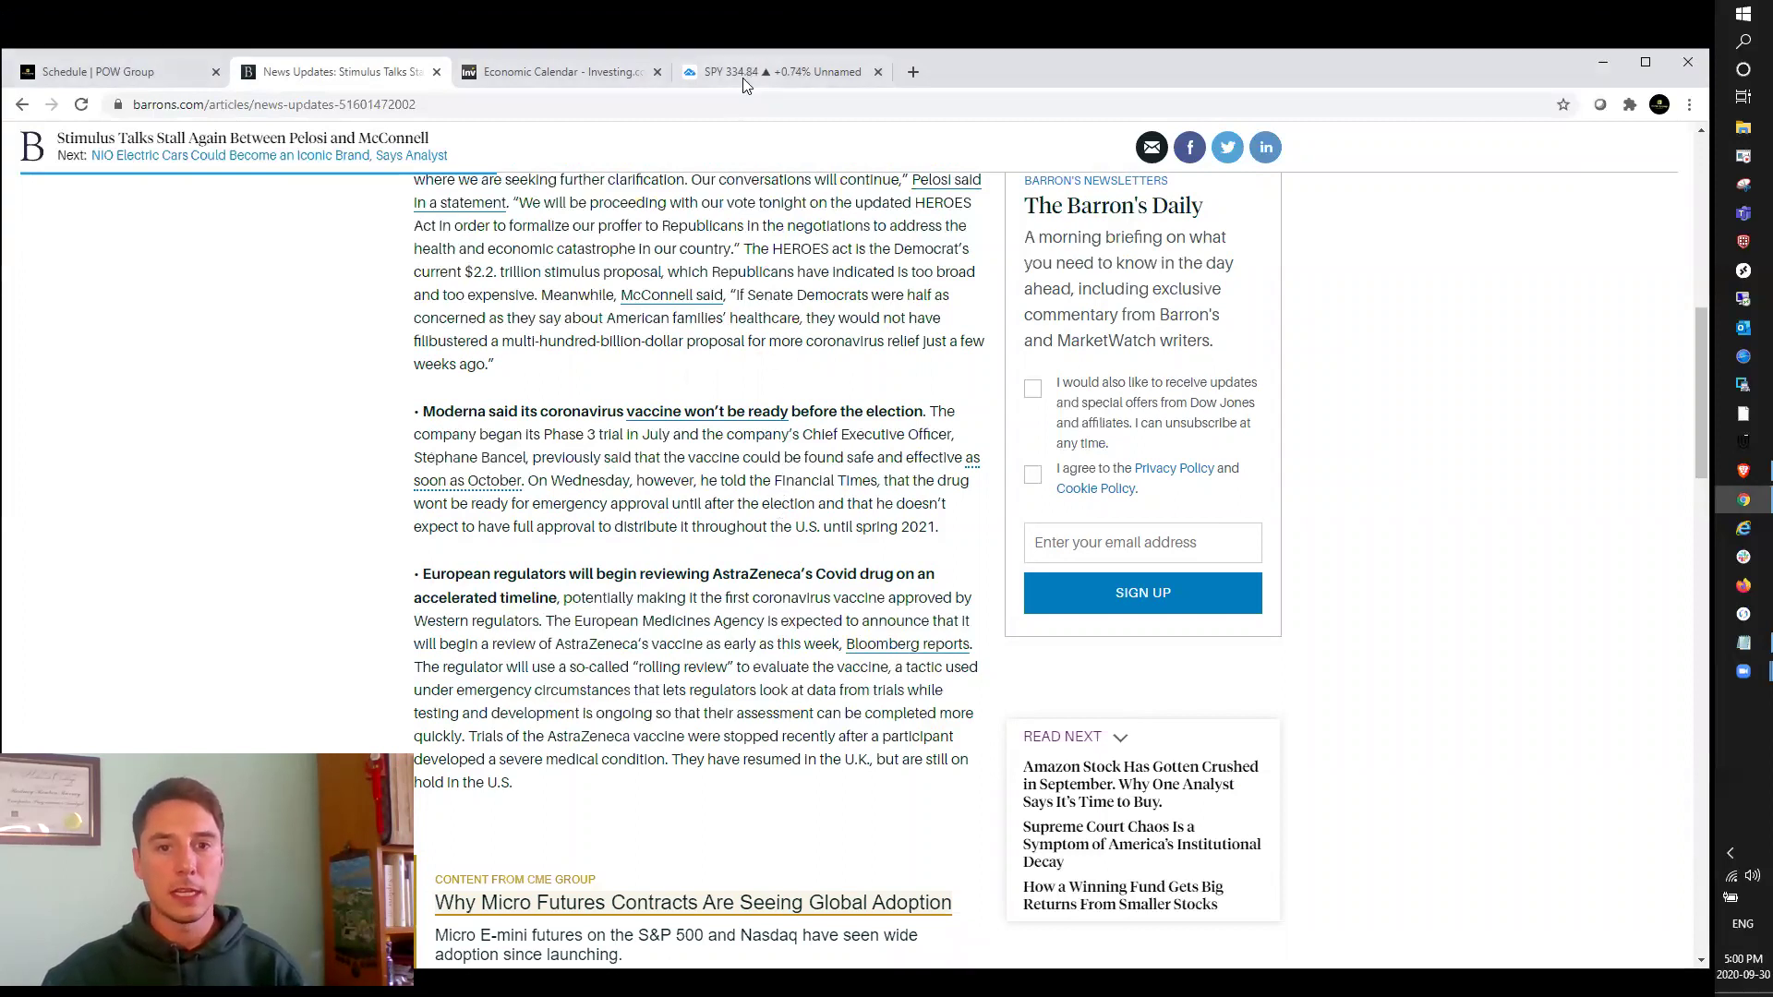
left_click(755, 76)
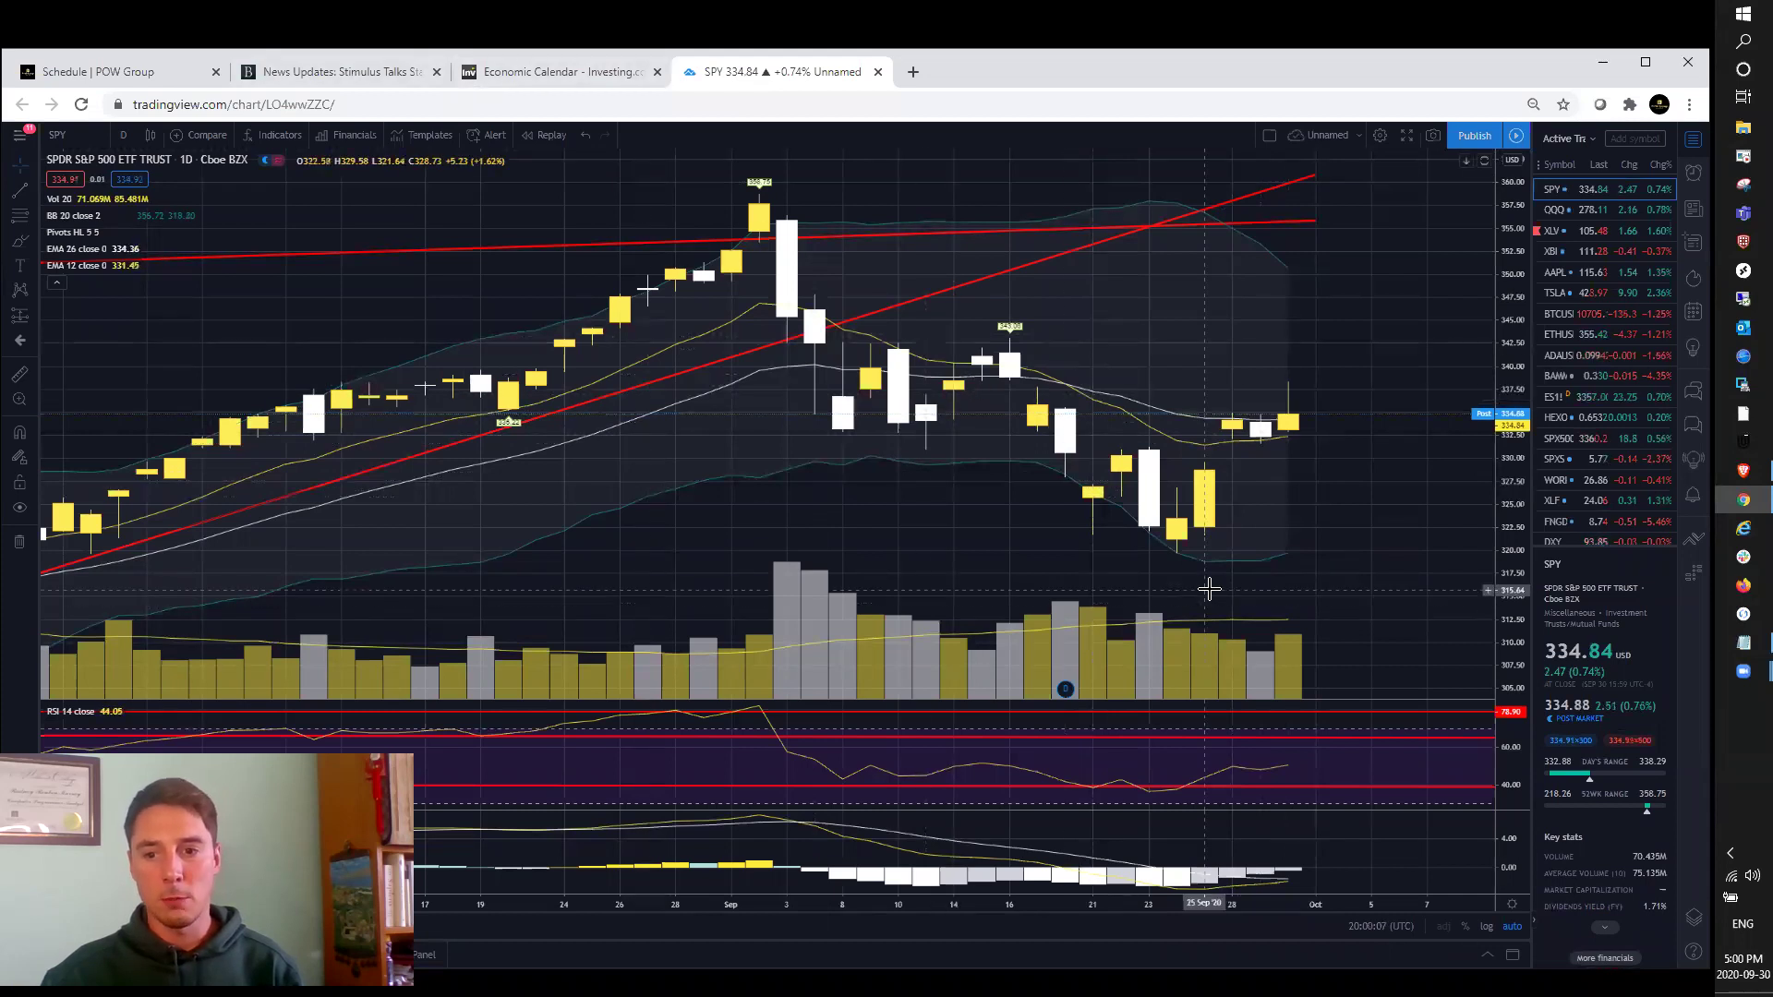
left_click(325, 71)
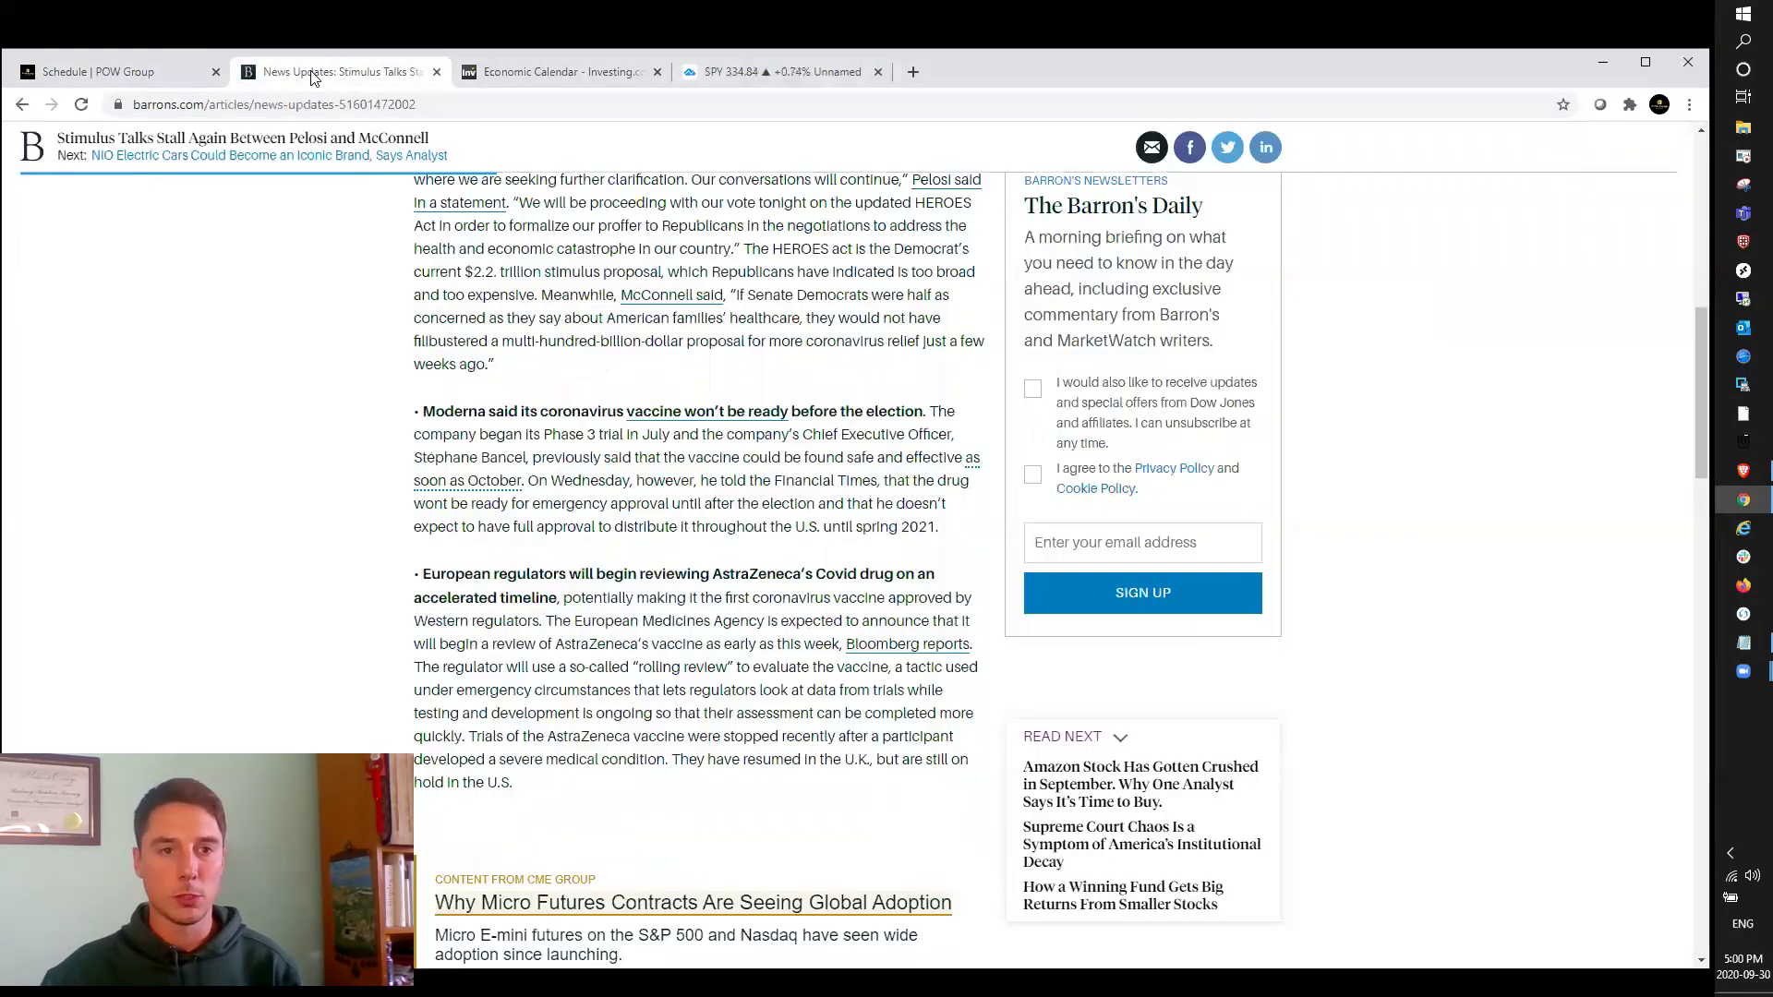
scroll(478, 306, "down", 2)
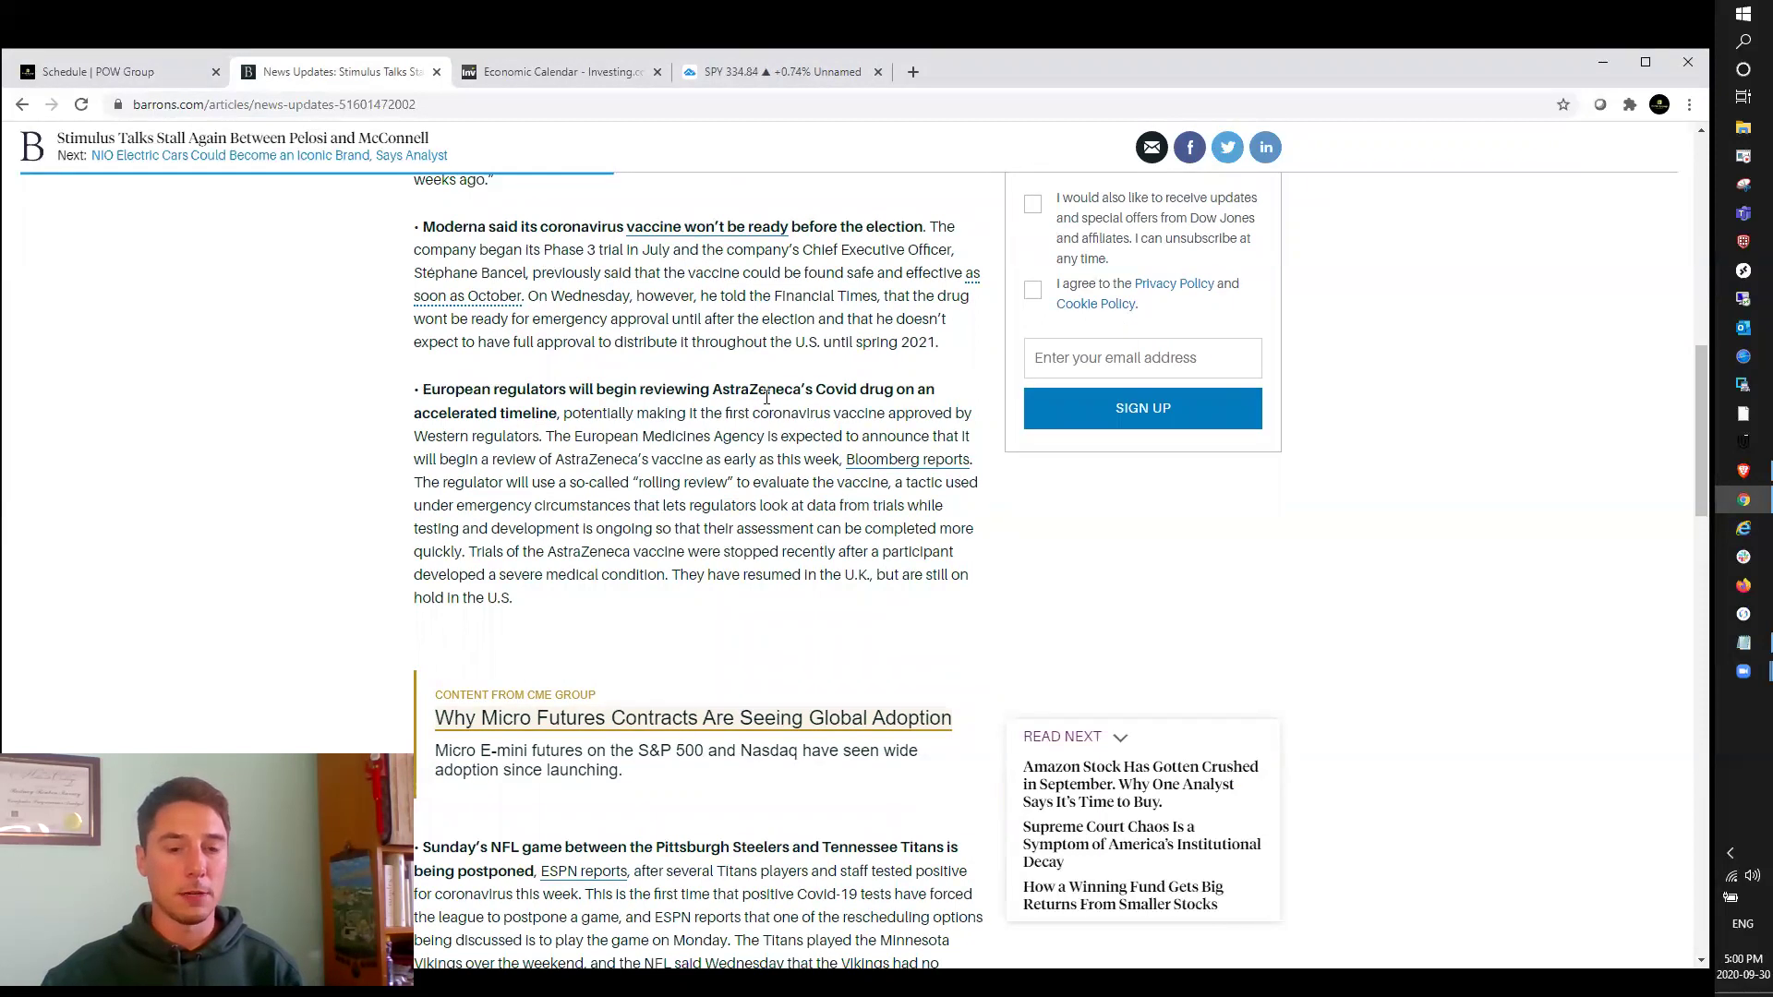
scroll(766, 398, "down", 1)
scroll(766, 397, "up", 1)
scroll(767, 397, "up", 2)
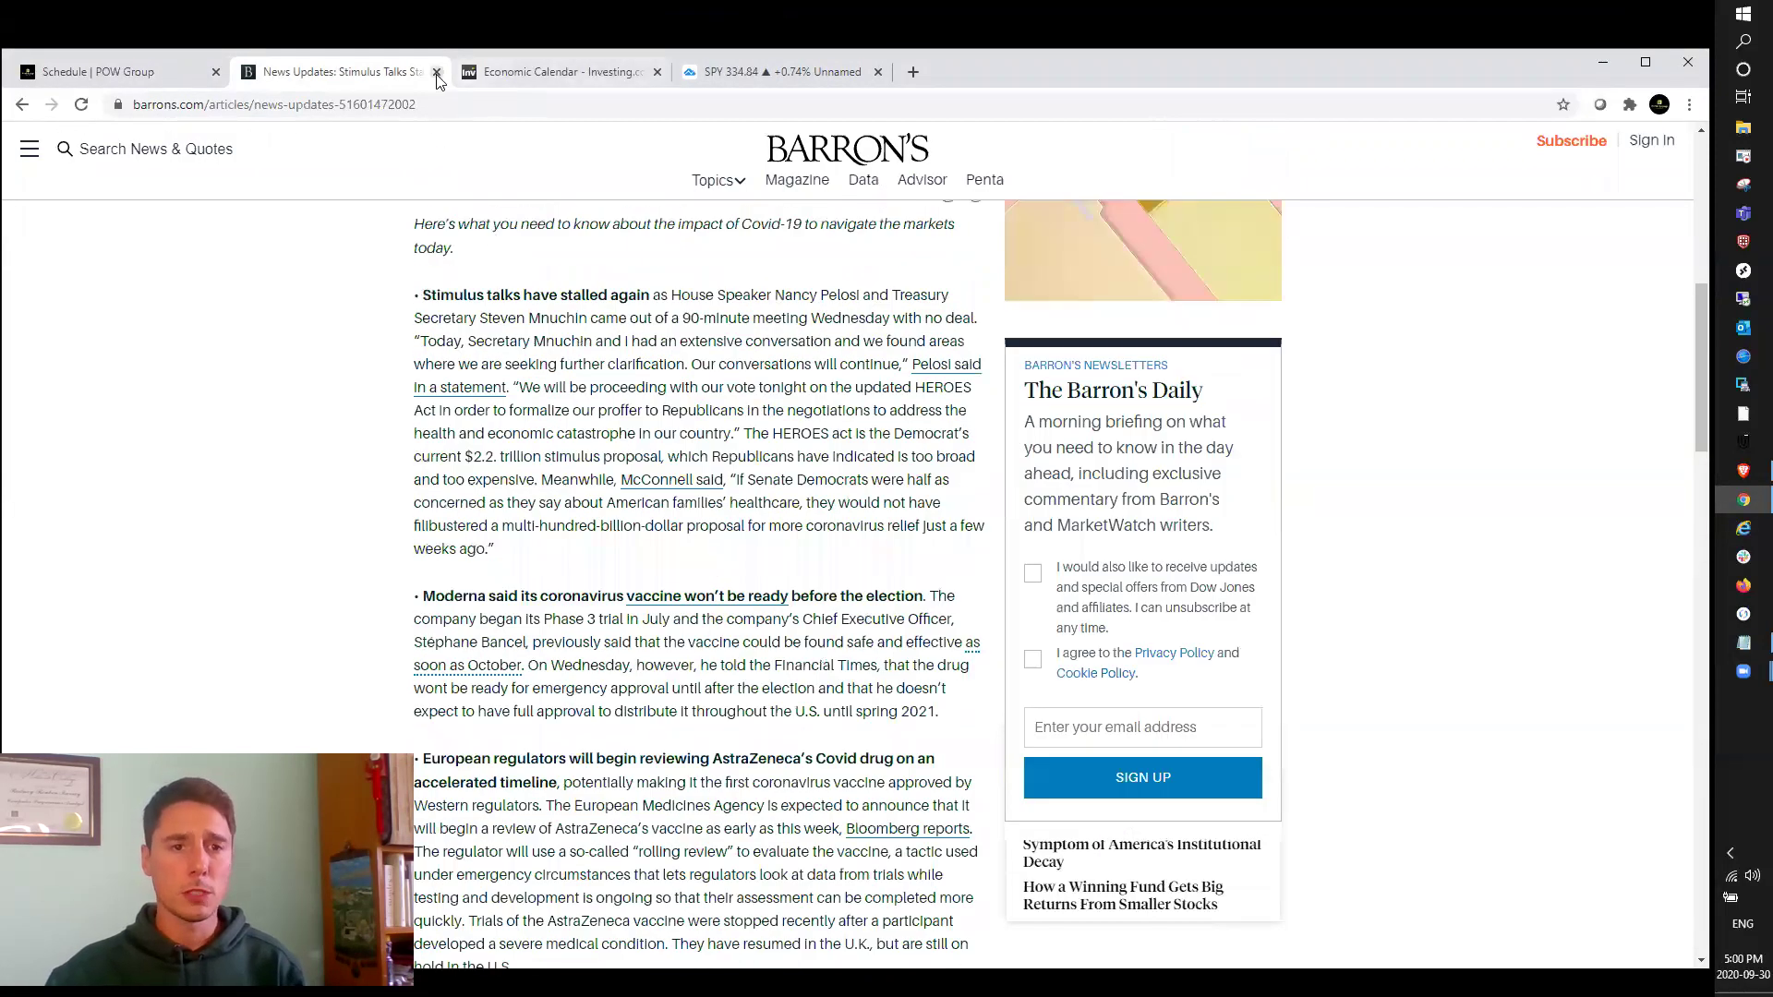
left_click(498, 73)
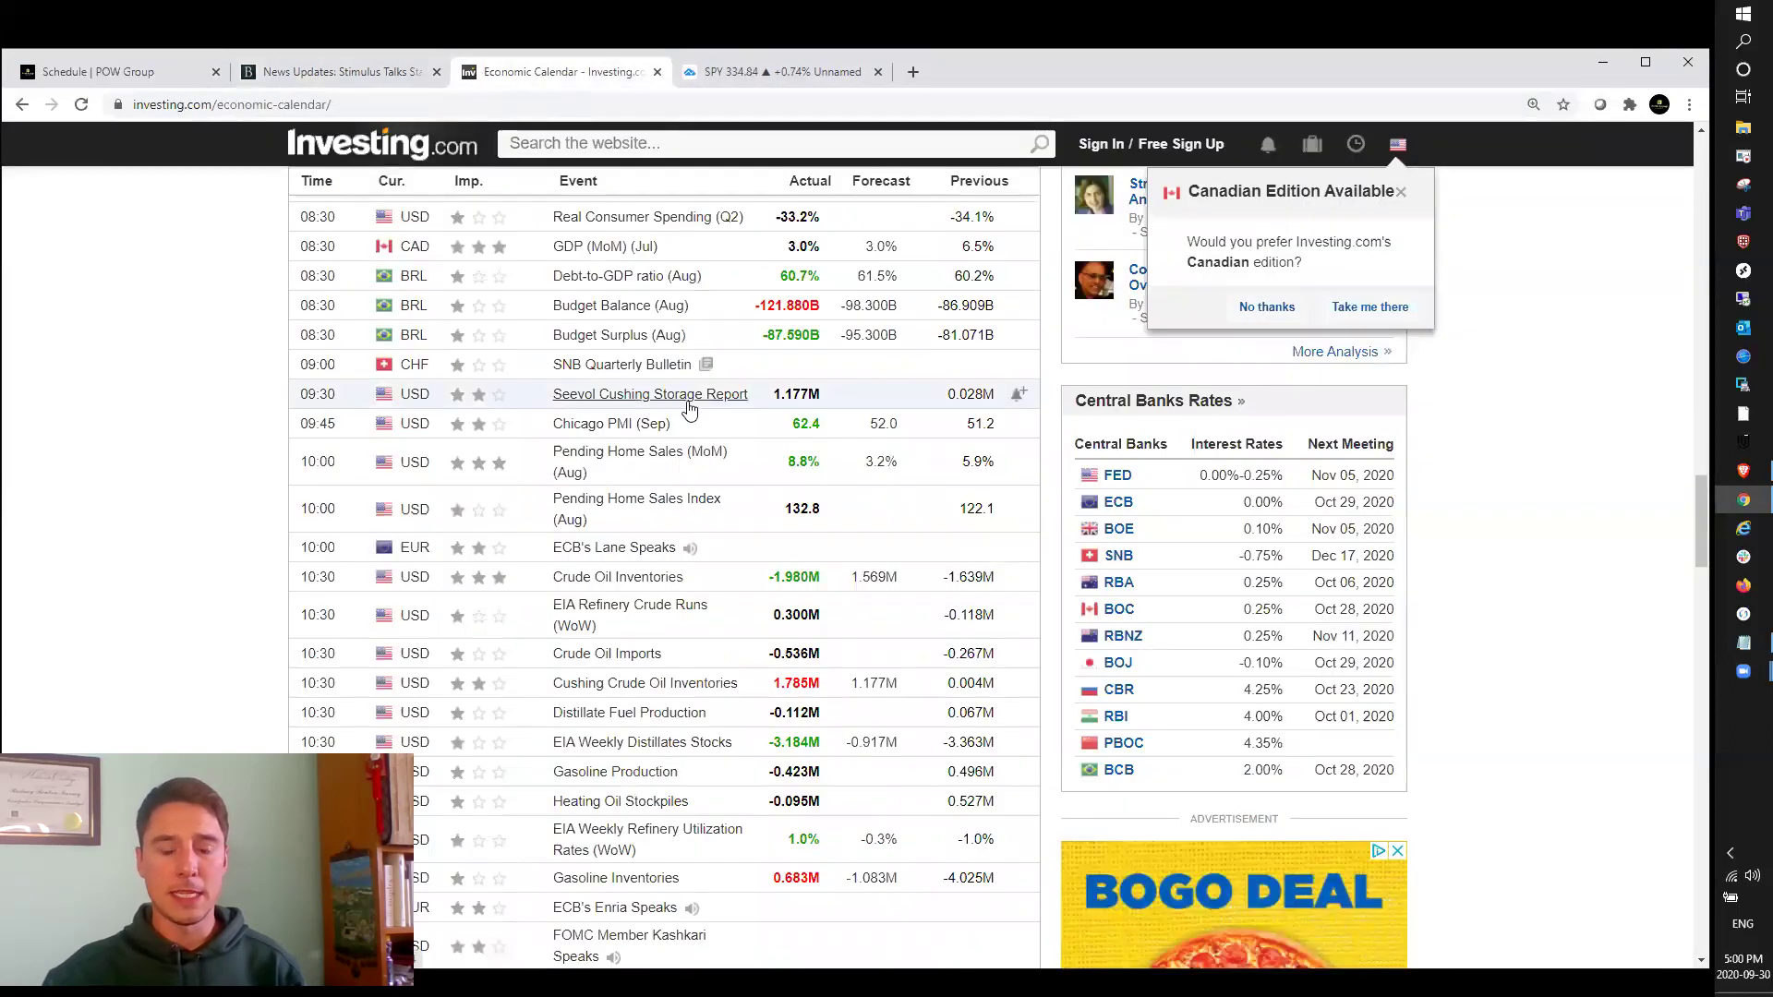
Review the Investing.com calendar releases and return to the POW Group schedule checklist.
left_click(100, 74)
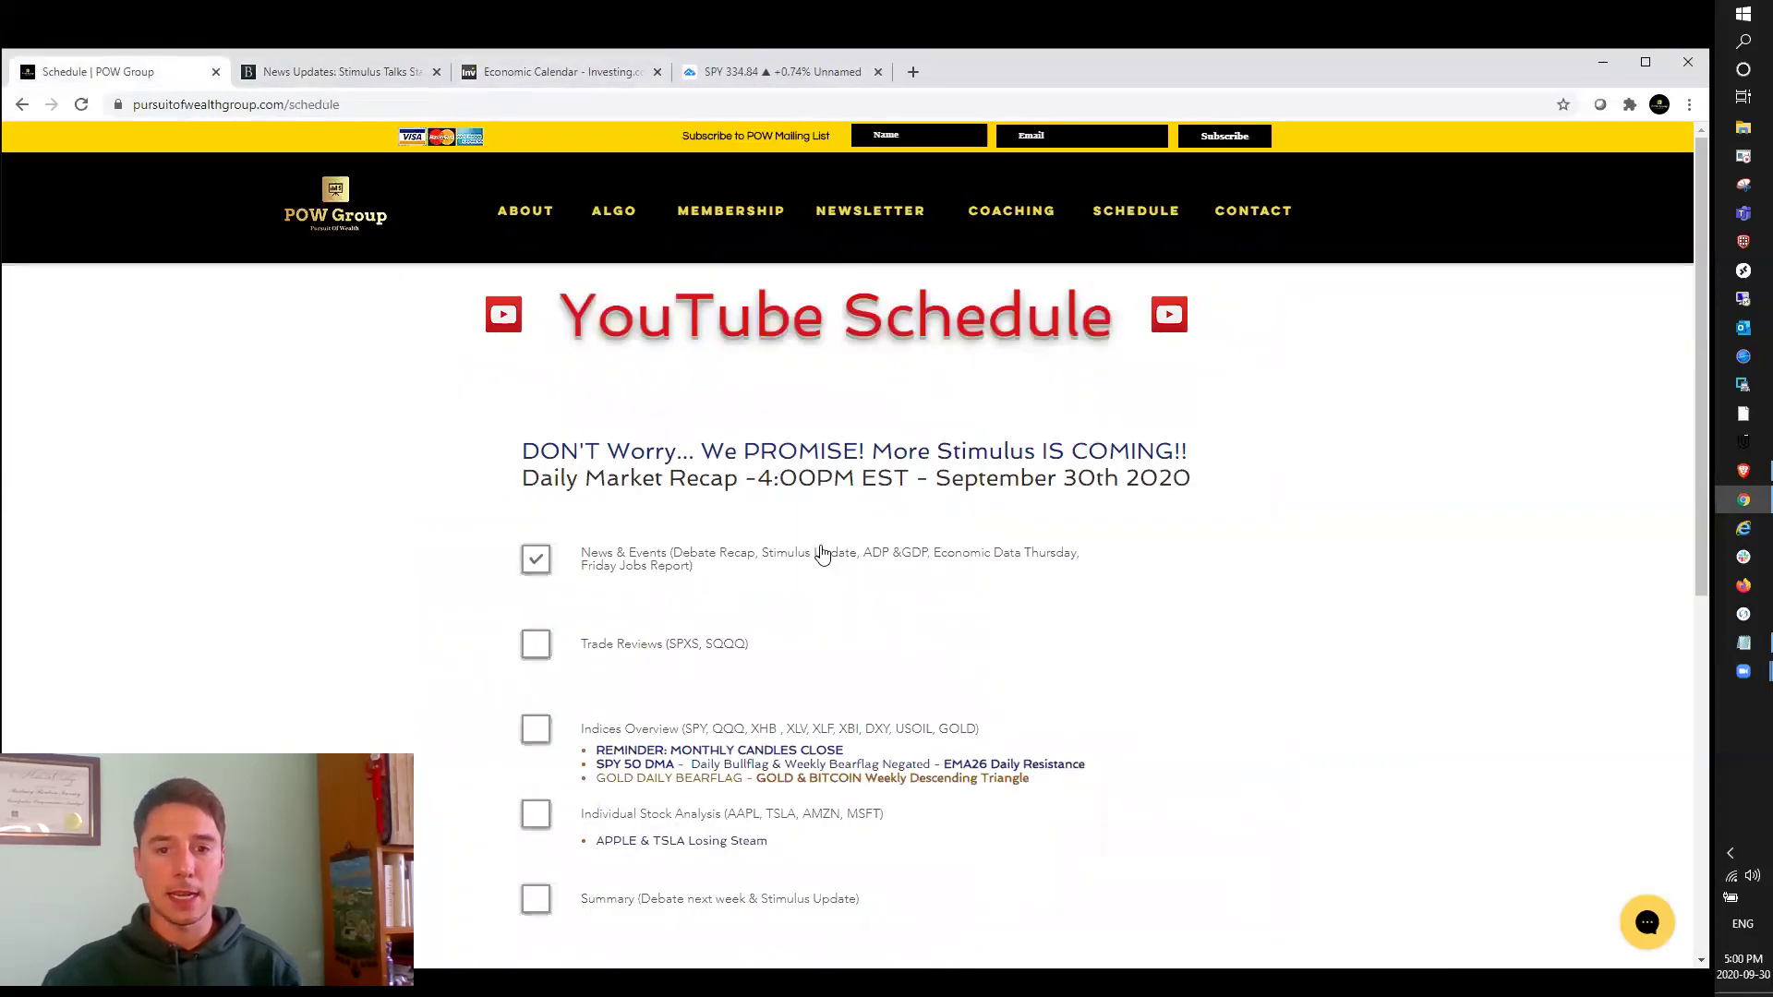
left_click(605, 72)
scroll(960, 302, "up", 2)
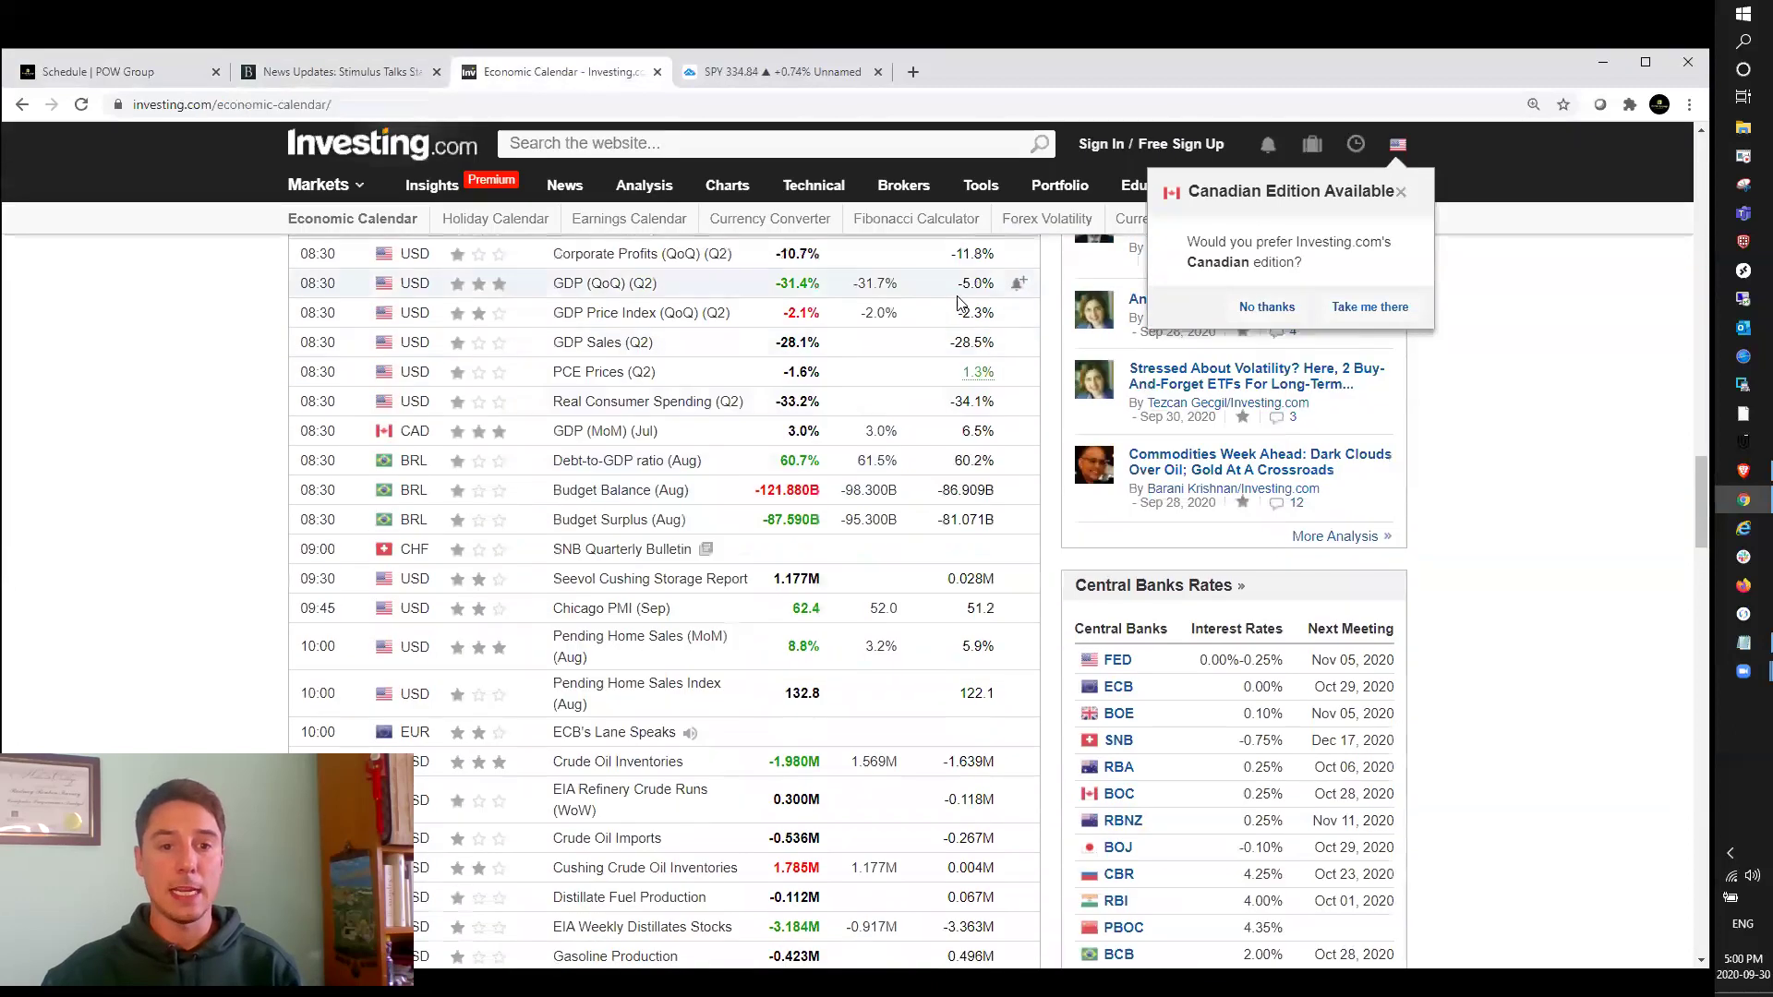
scroll(959, 303, "down", 2)
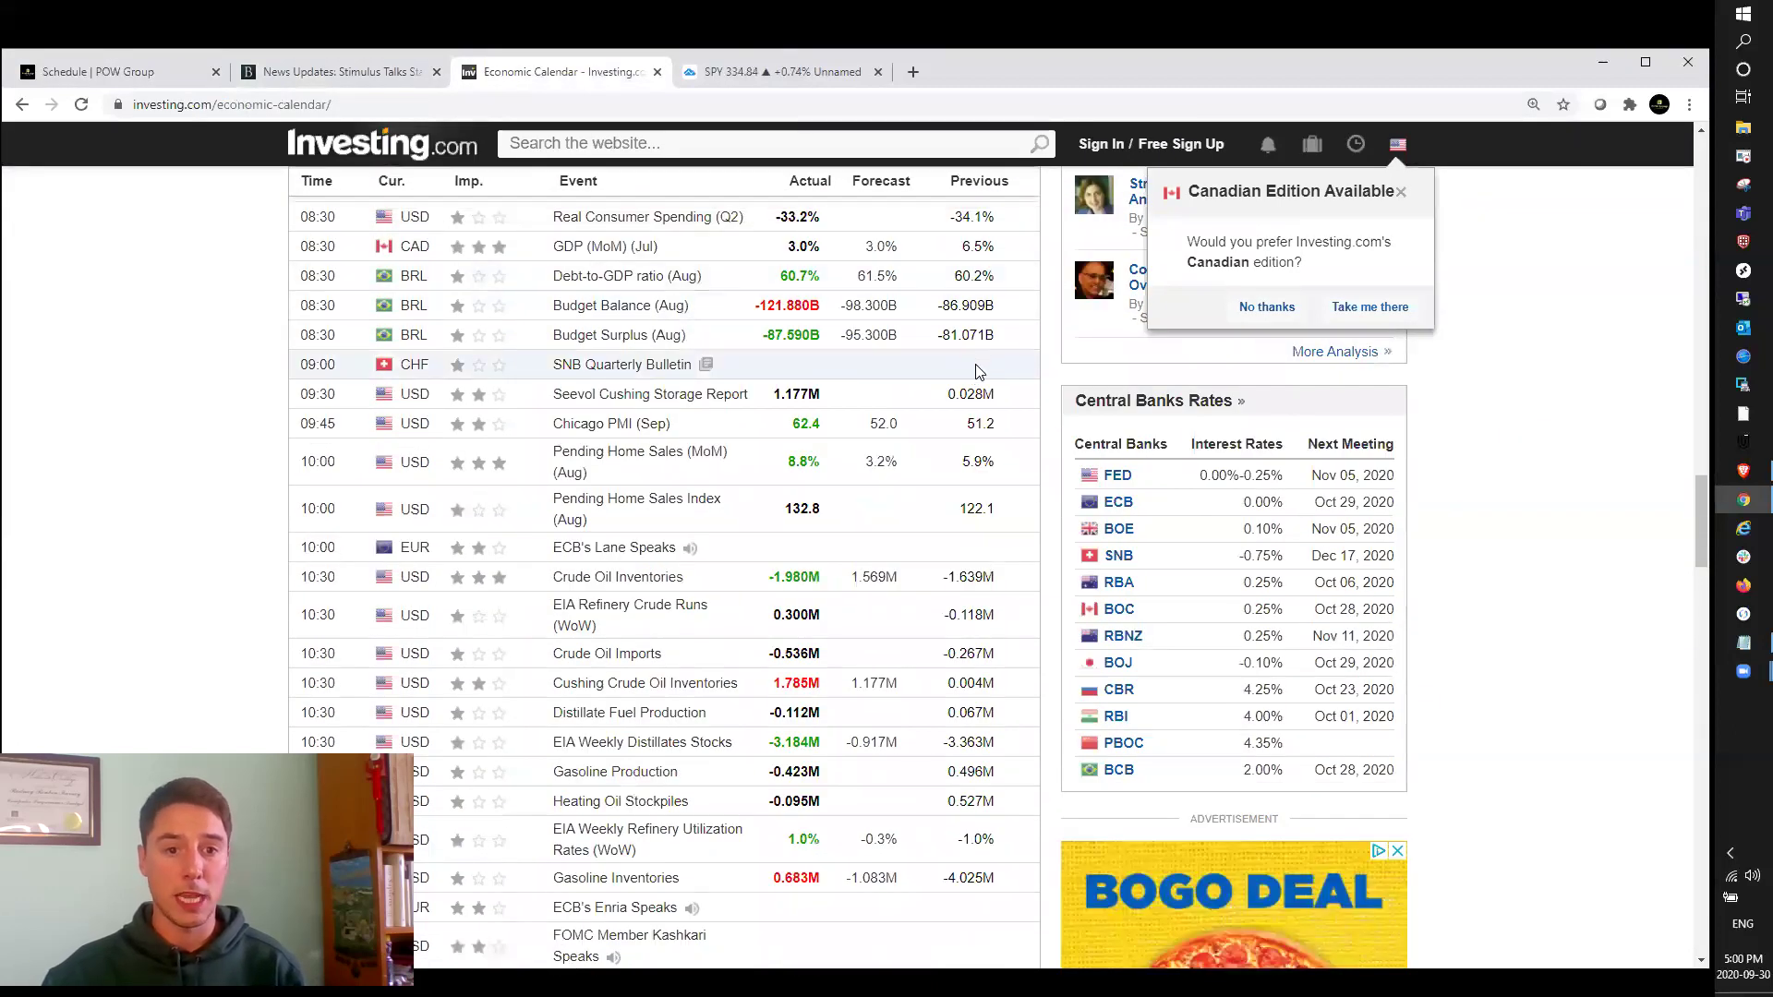
scroll(976, 371, "up", 1)
scroll(956, 381, "up", 1)
scroll(942, 388, "up", 1)
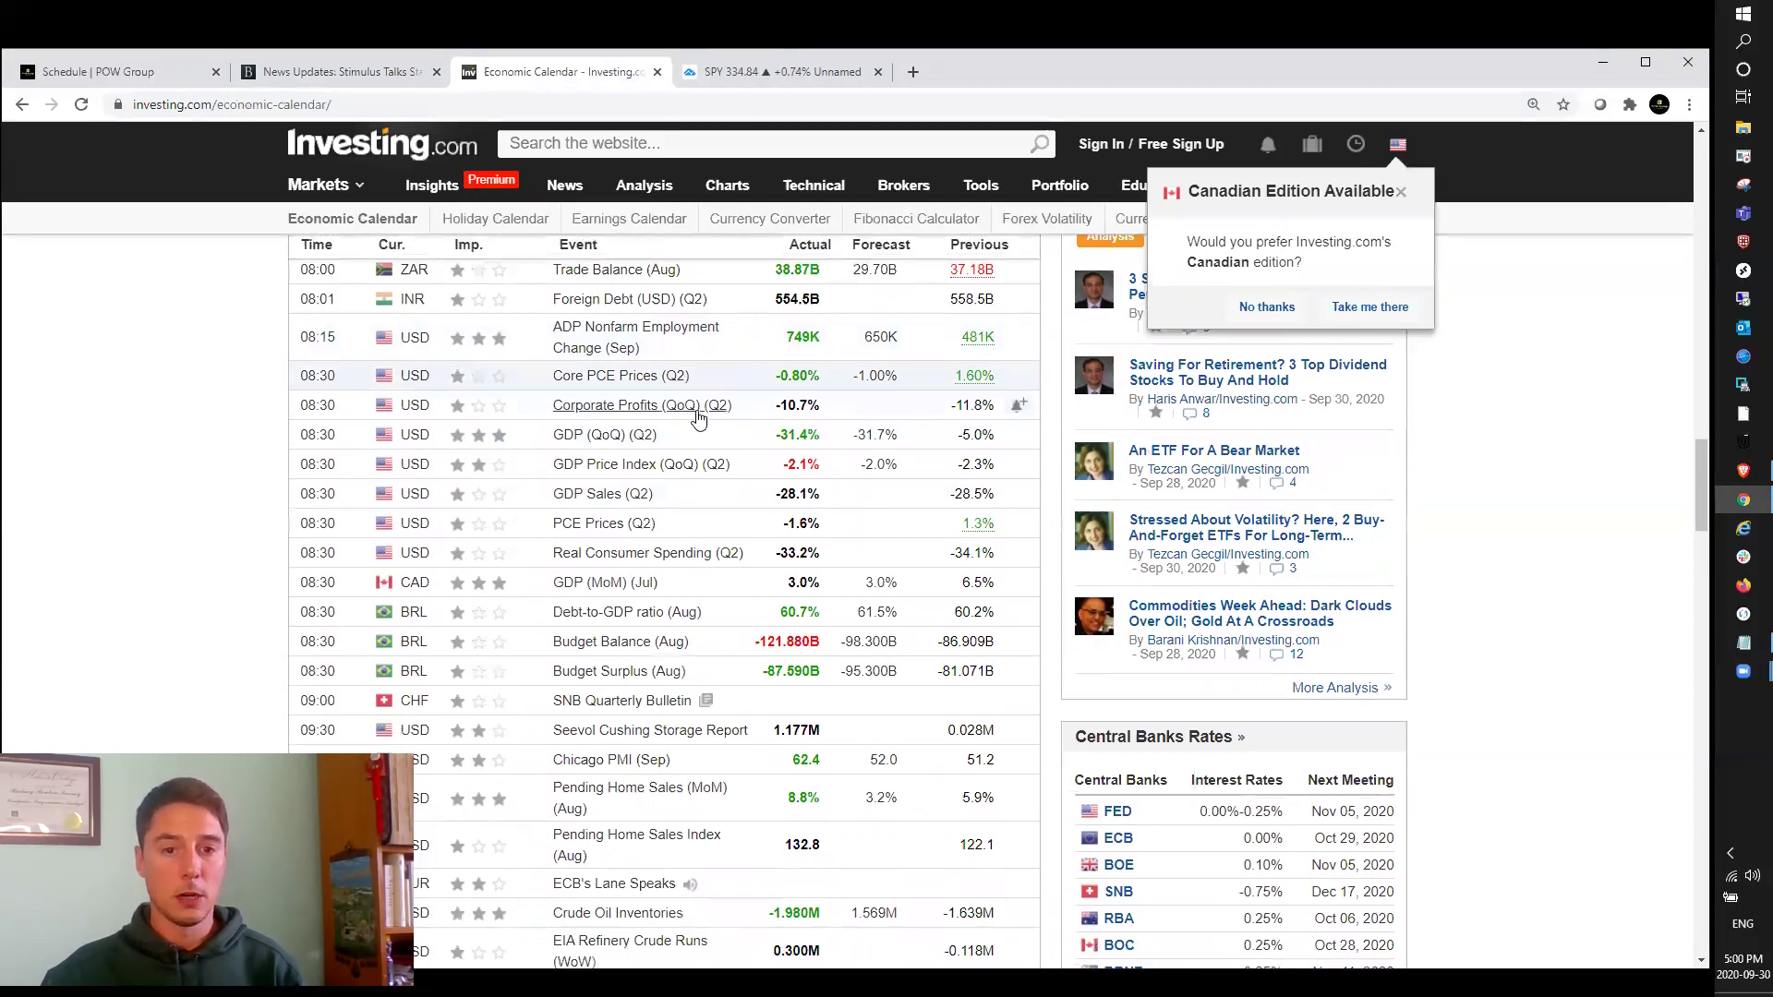
scroll(714, 409, "down", 1)
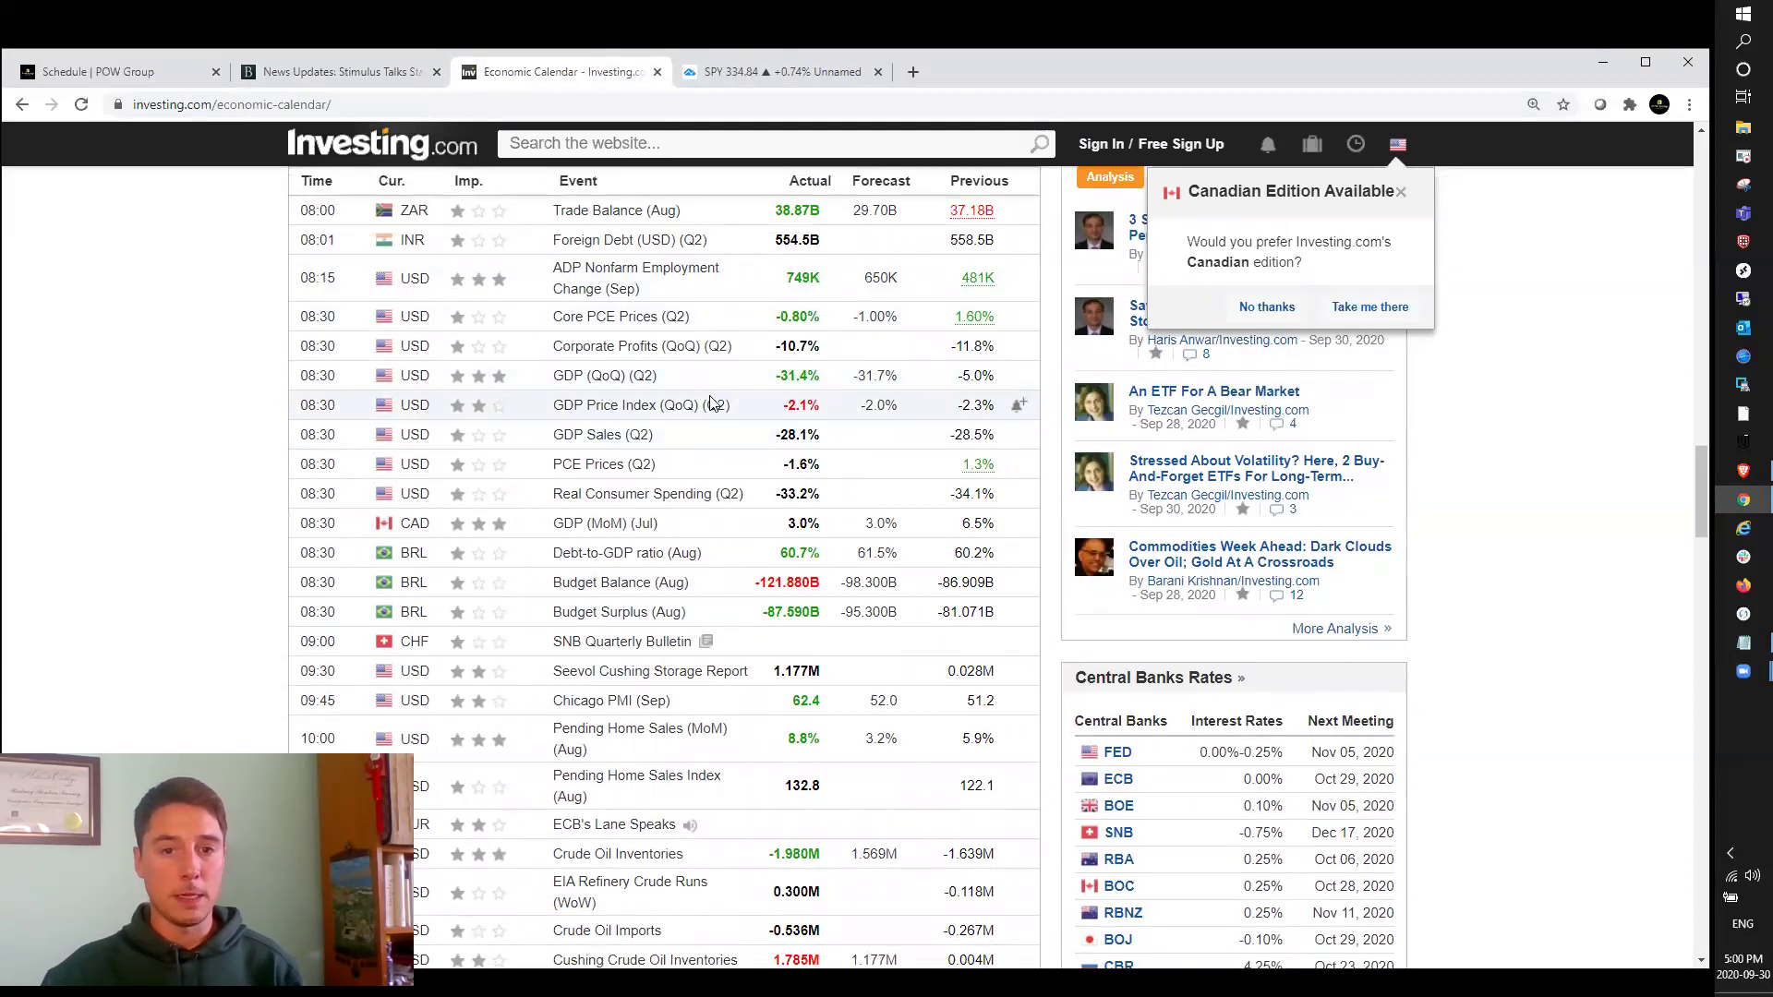
scroll(710, 405, "down", 1)
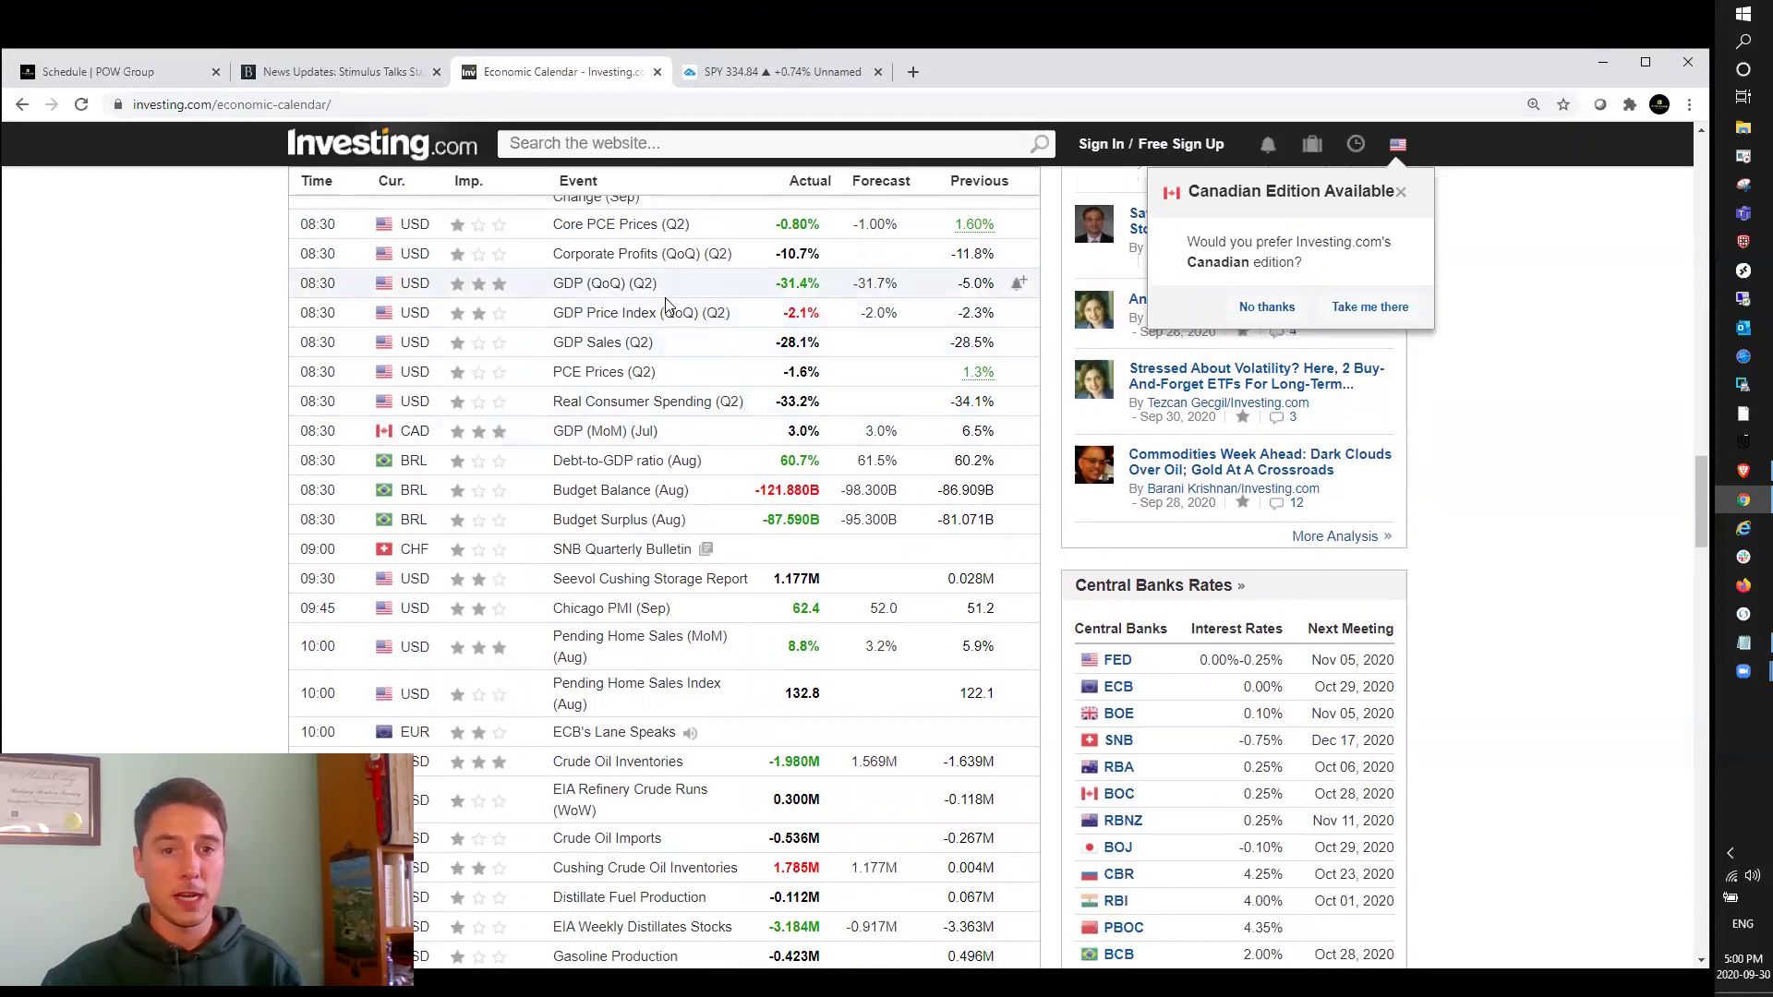
scroll(680, 333, "down", 1)
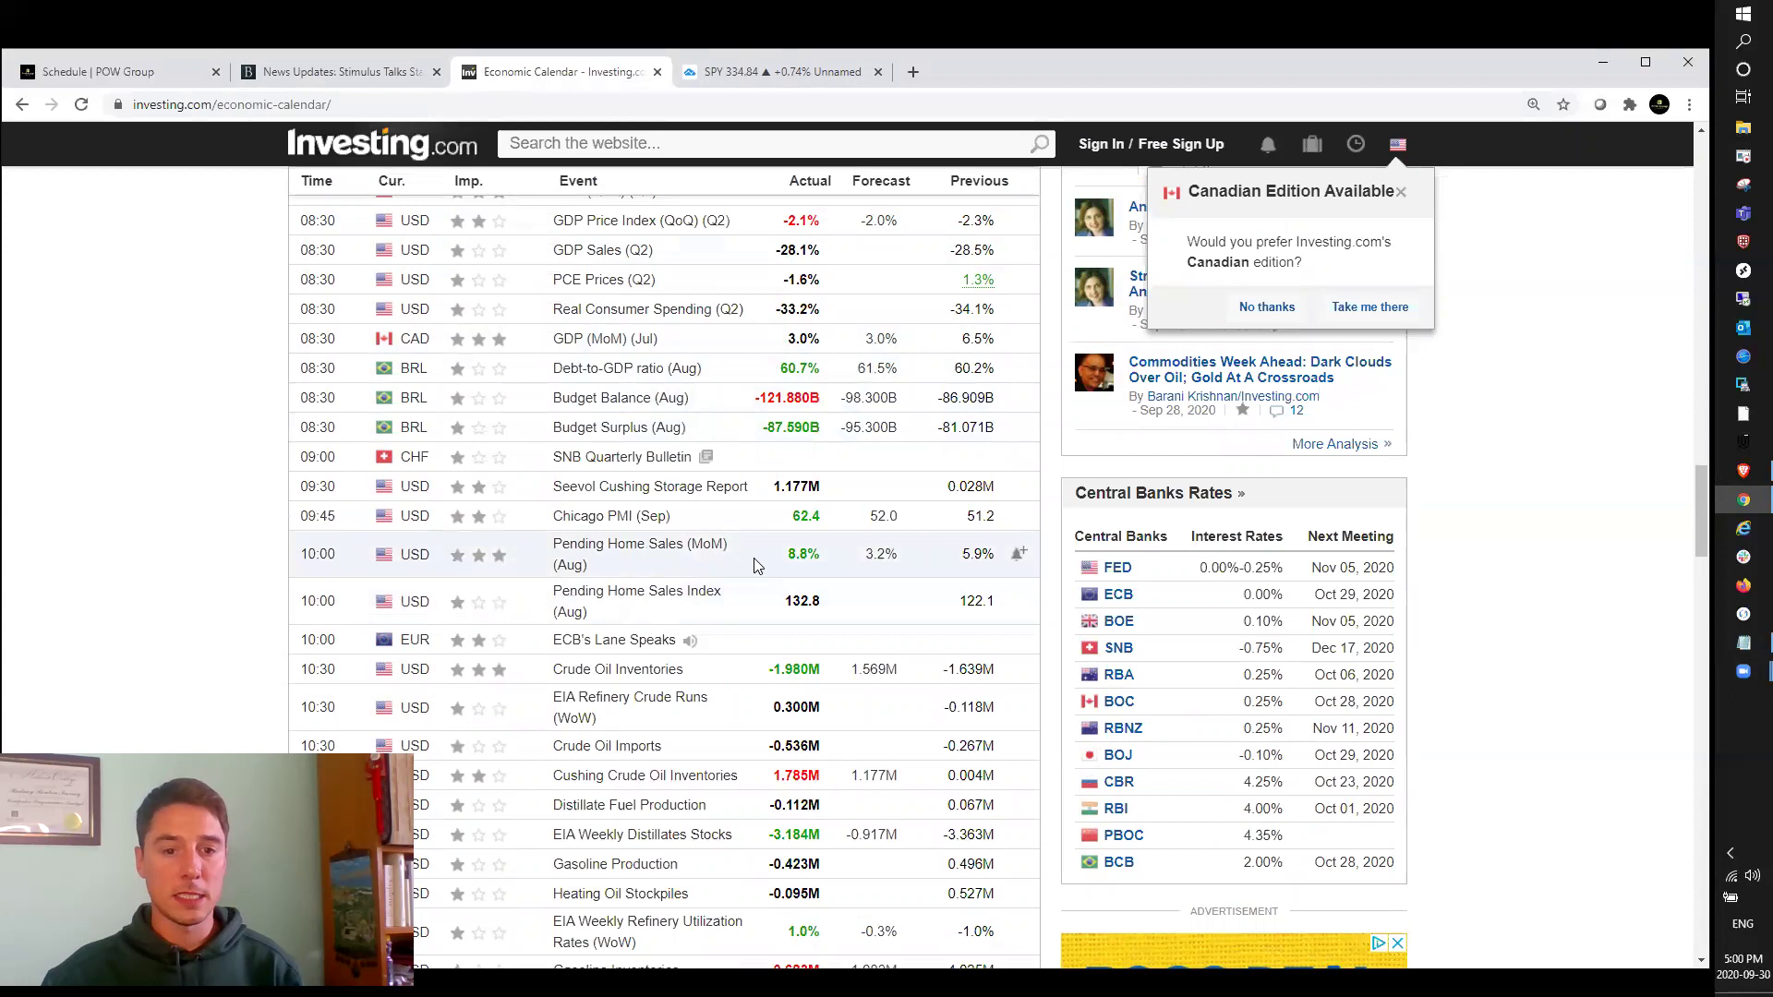
scroll(754, 561, "down", 2)
scroll(751, 551, "down", 1)
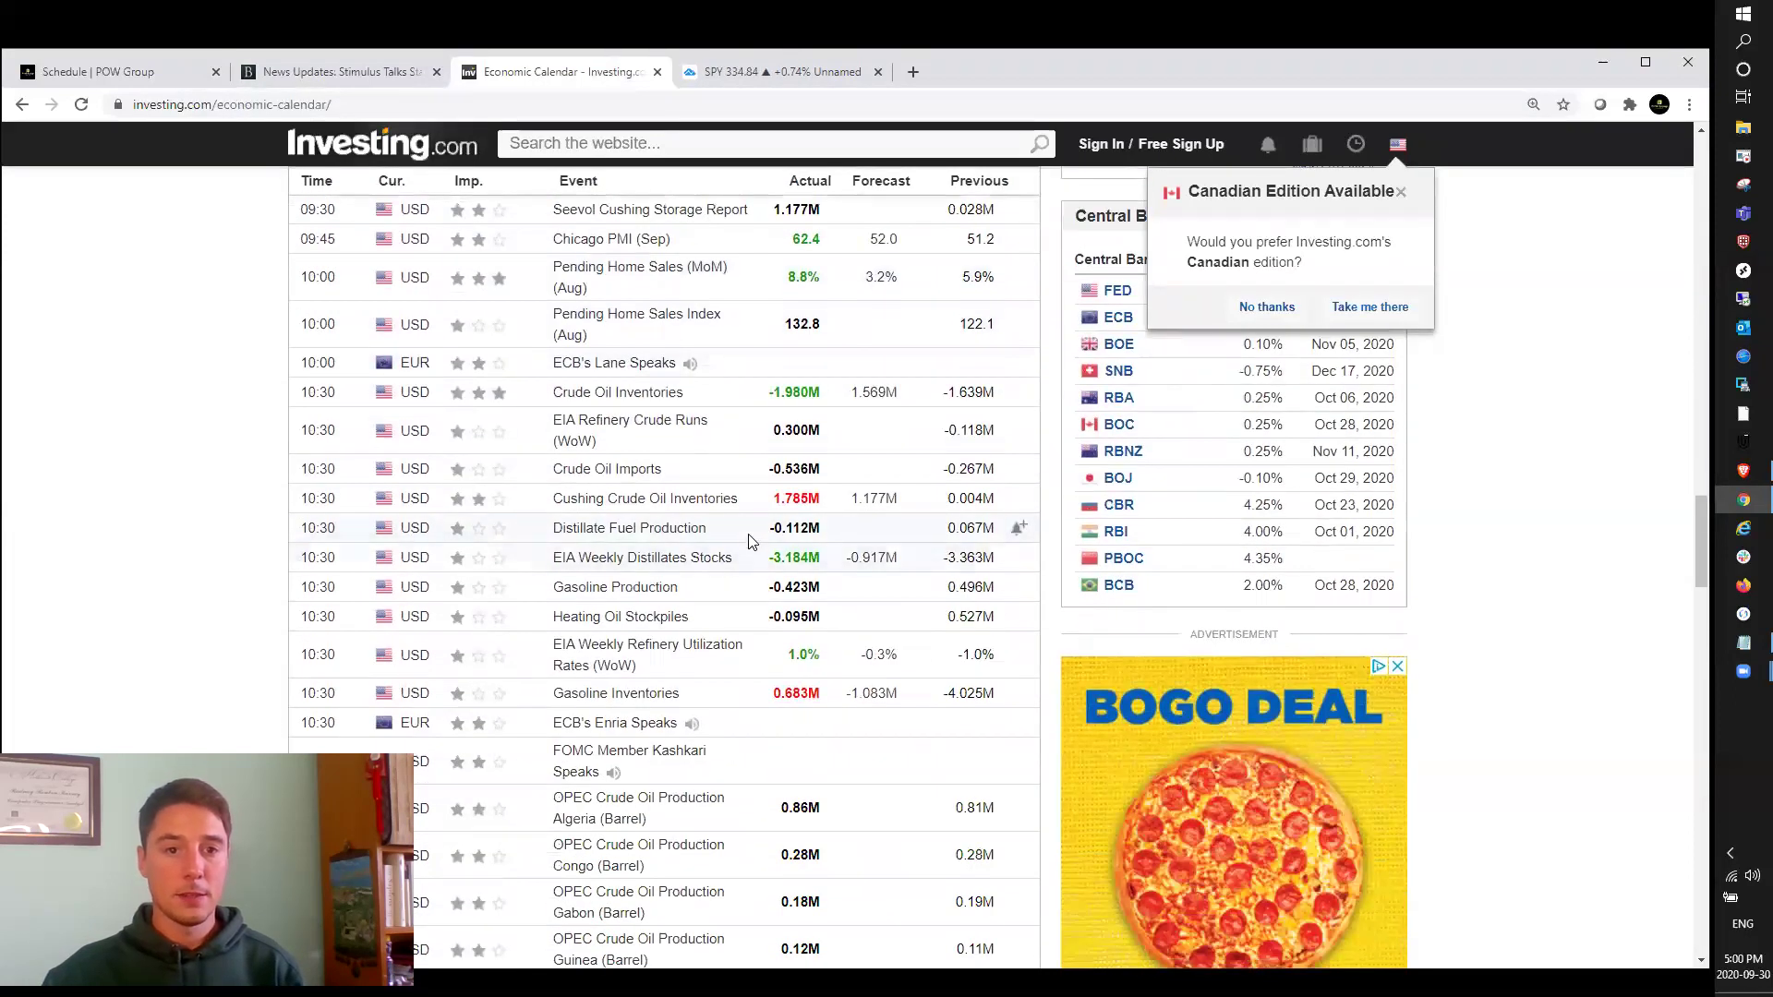
scroll(748, 540, "down", 1)
scroll(736, 535, "up", 2)
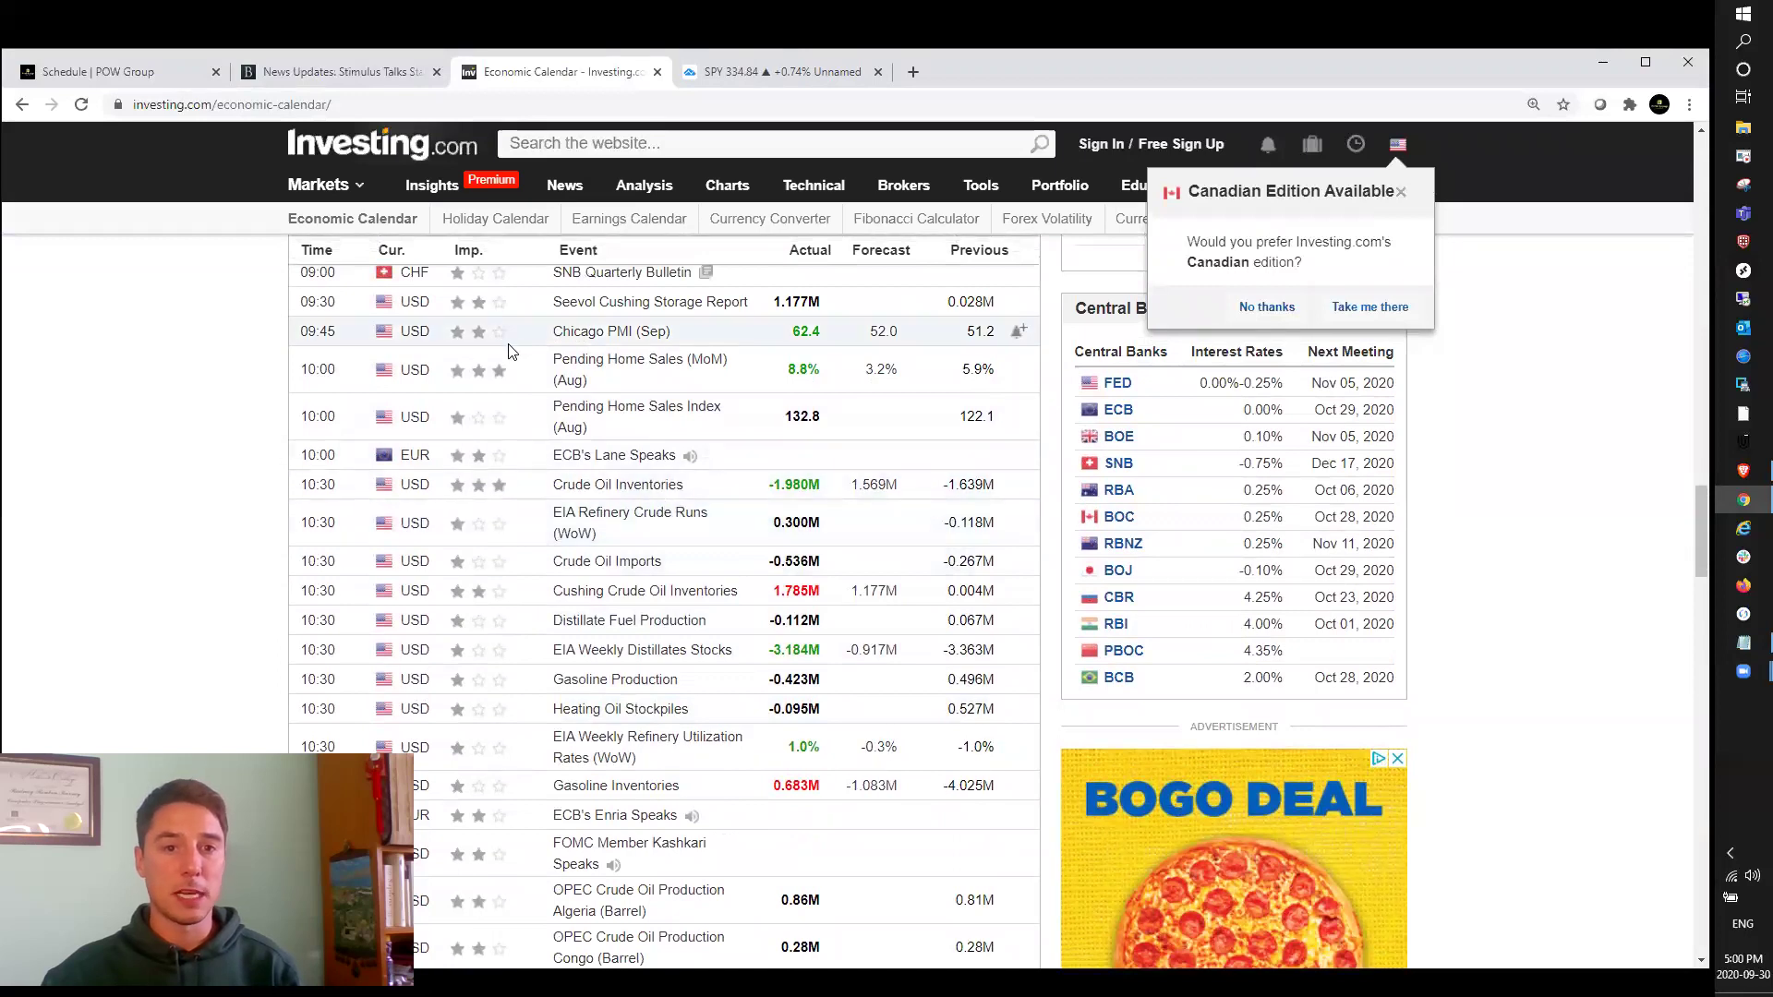
scroll(733, 156, "down", 1)
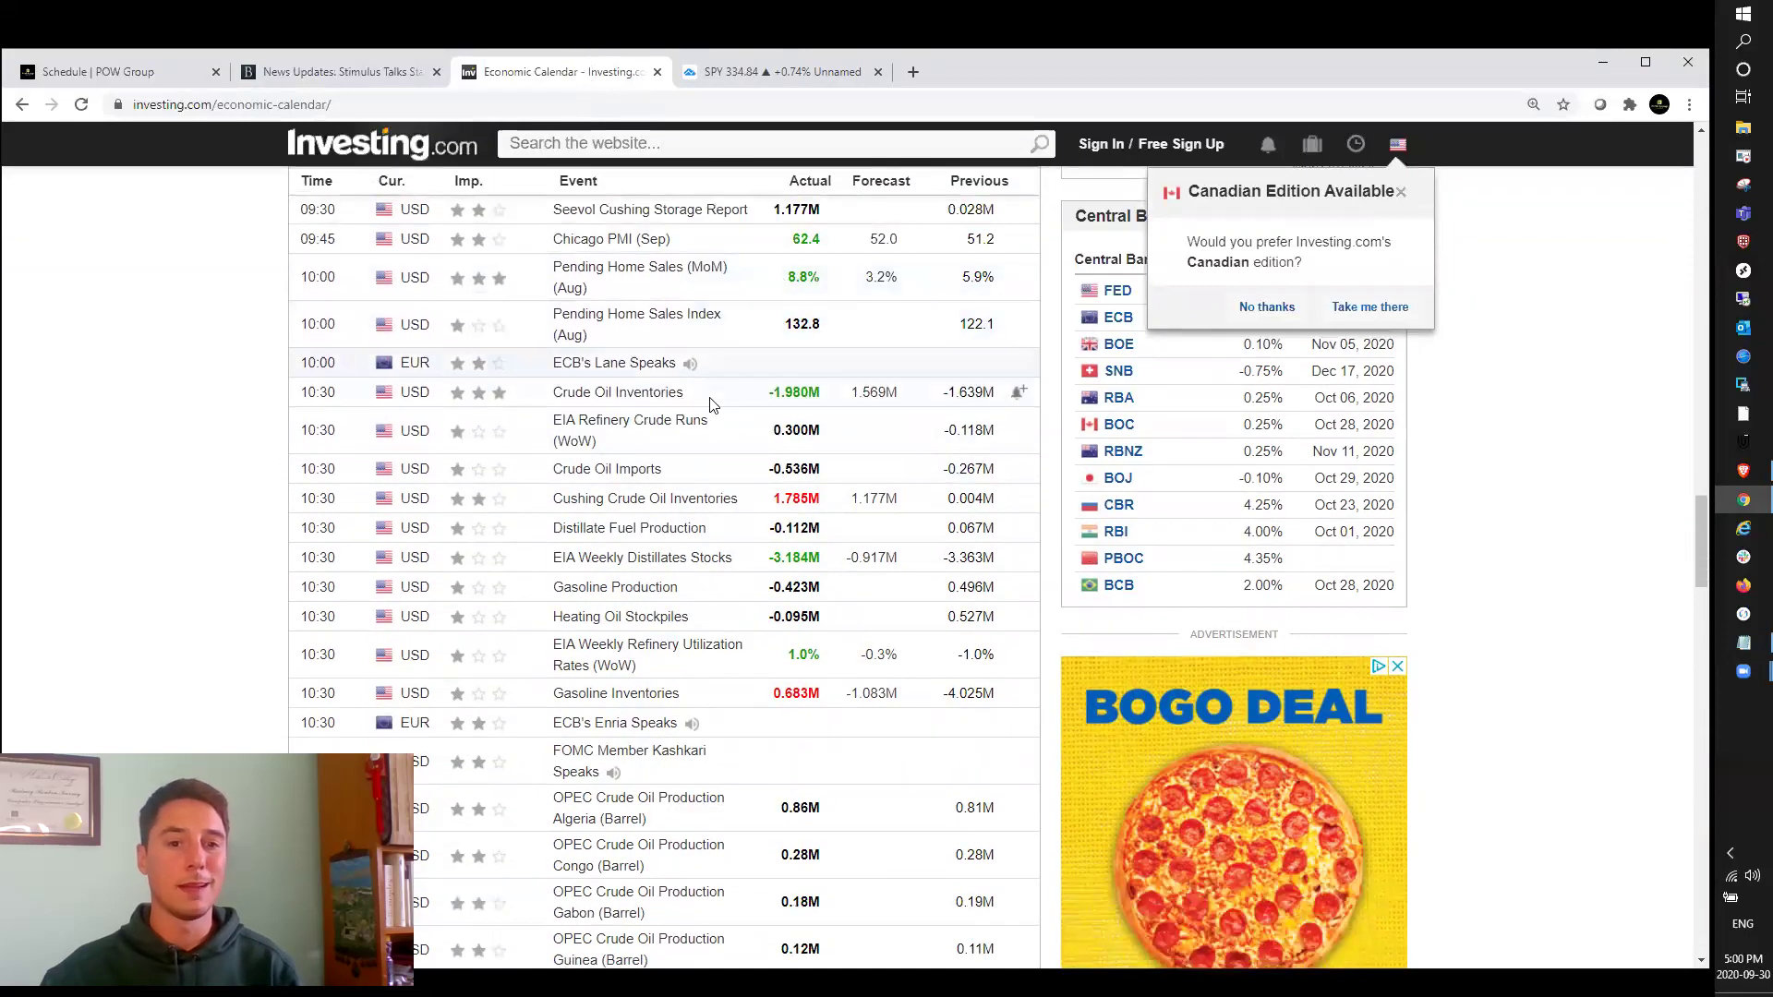
left_click(112, 79)
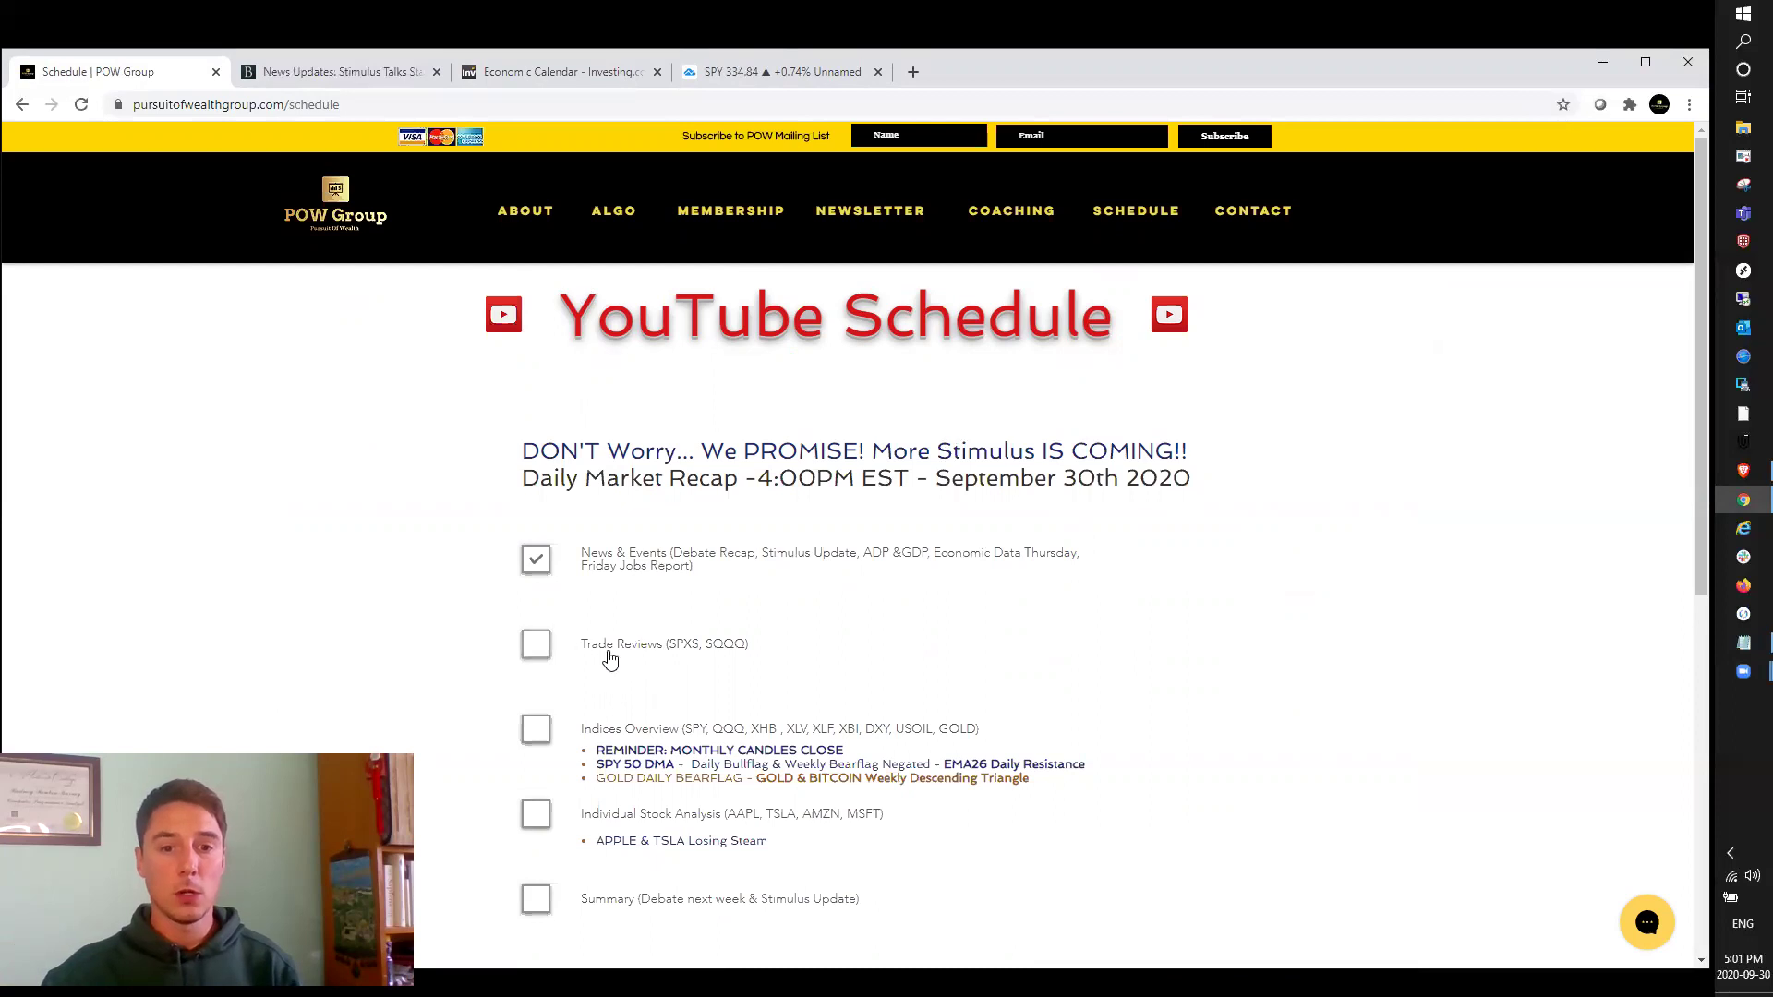
scroll(608, 658, "down", 1)
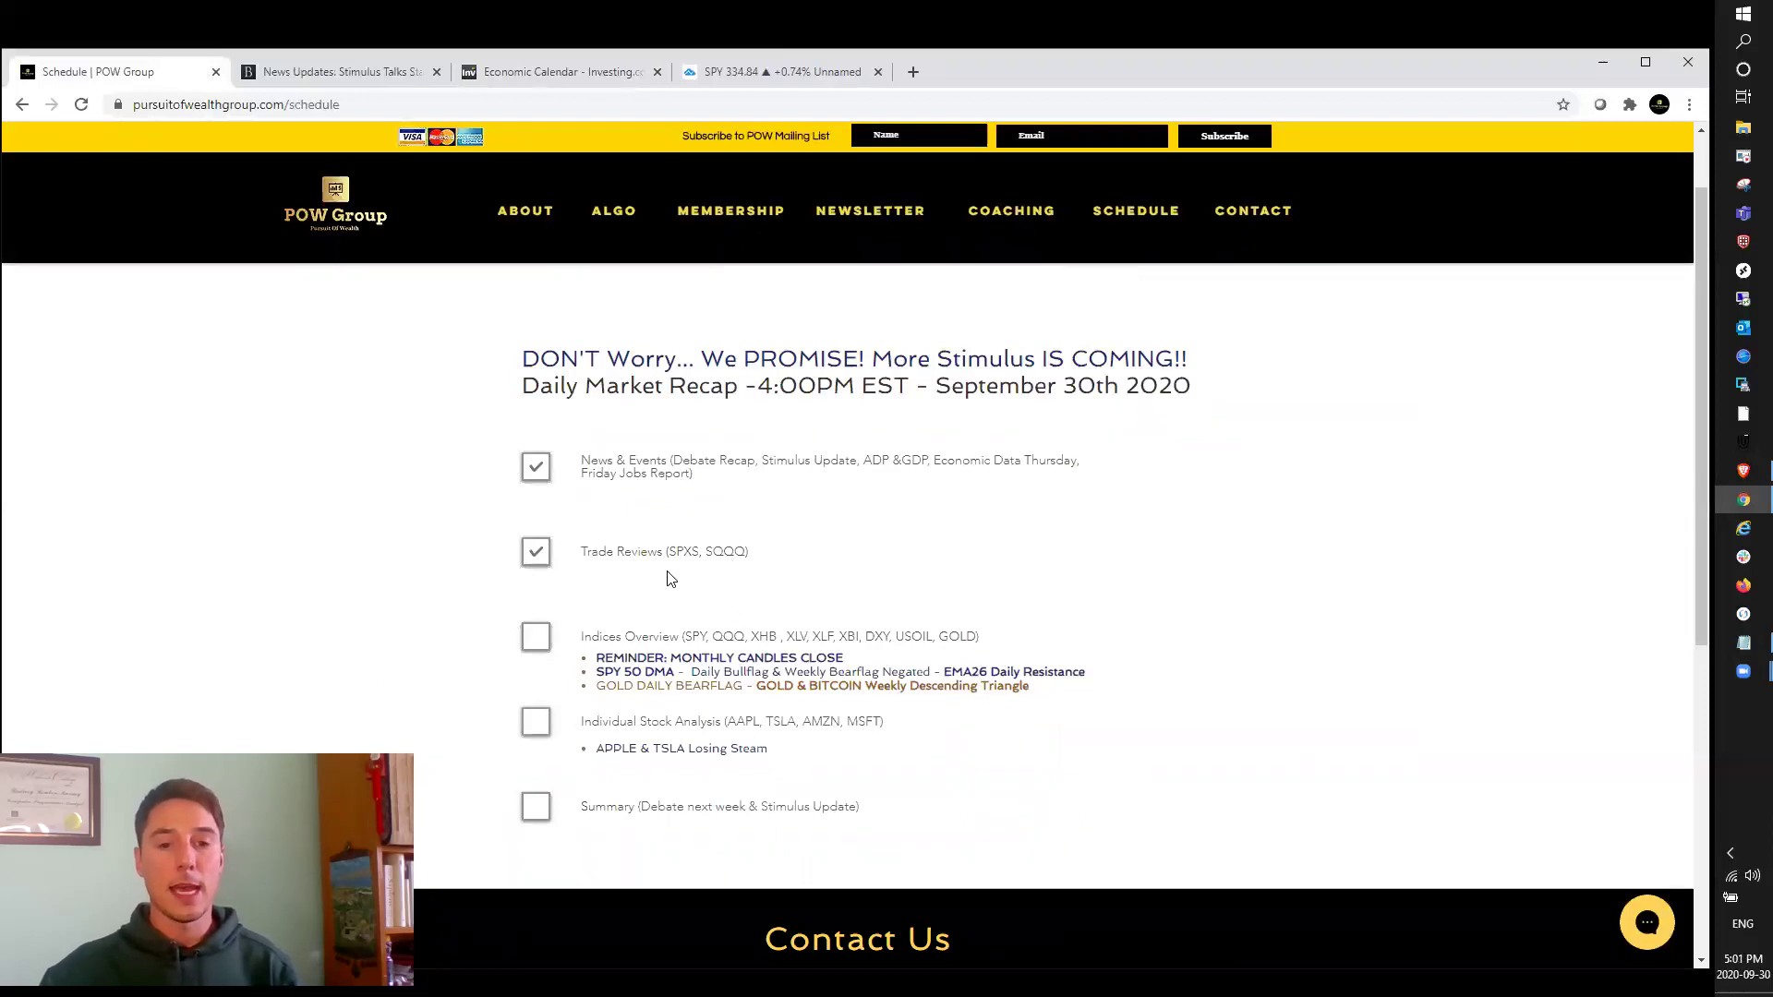
scroll(645, 558, "up", 1)
scroll(646, 561, "down", 1)
scroll(653, 573, "up", 1)
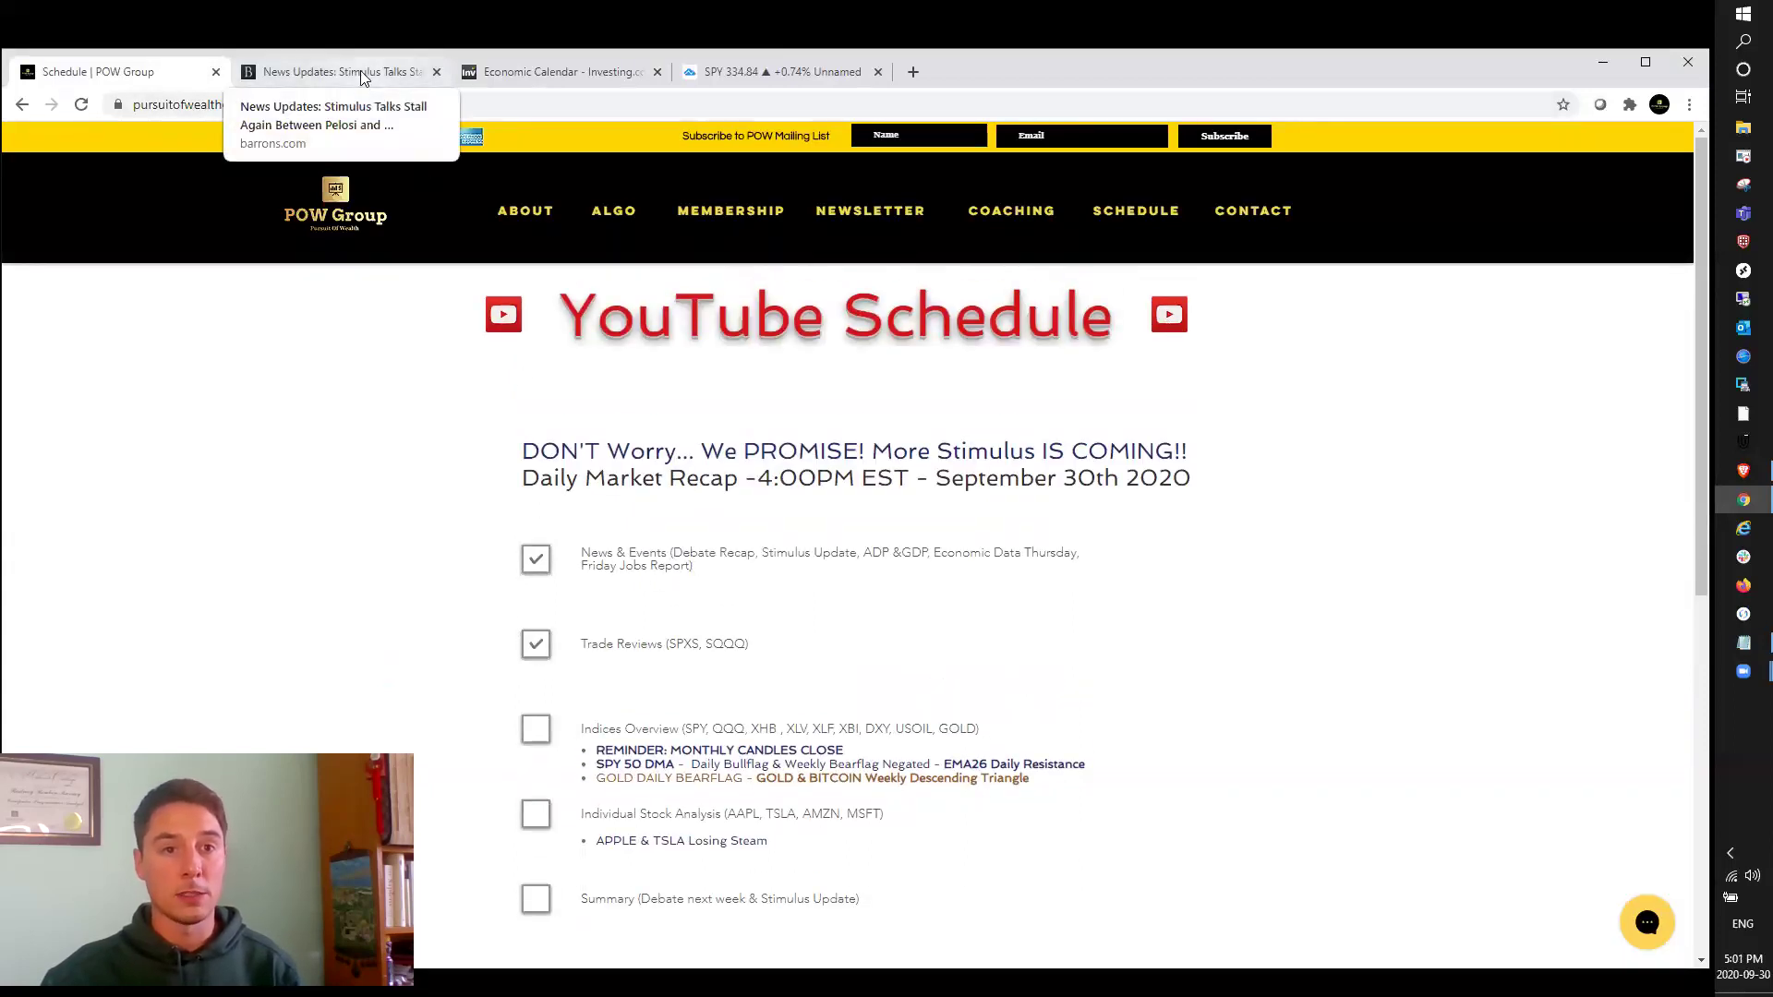
Flip past the Barron's and Investing.com tabs to land on the SPY TradingView chart.
left_click(368, 74)
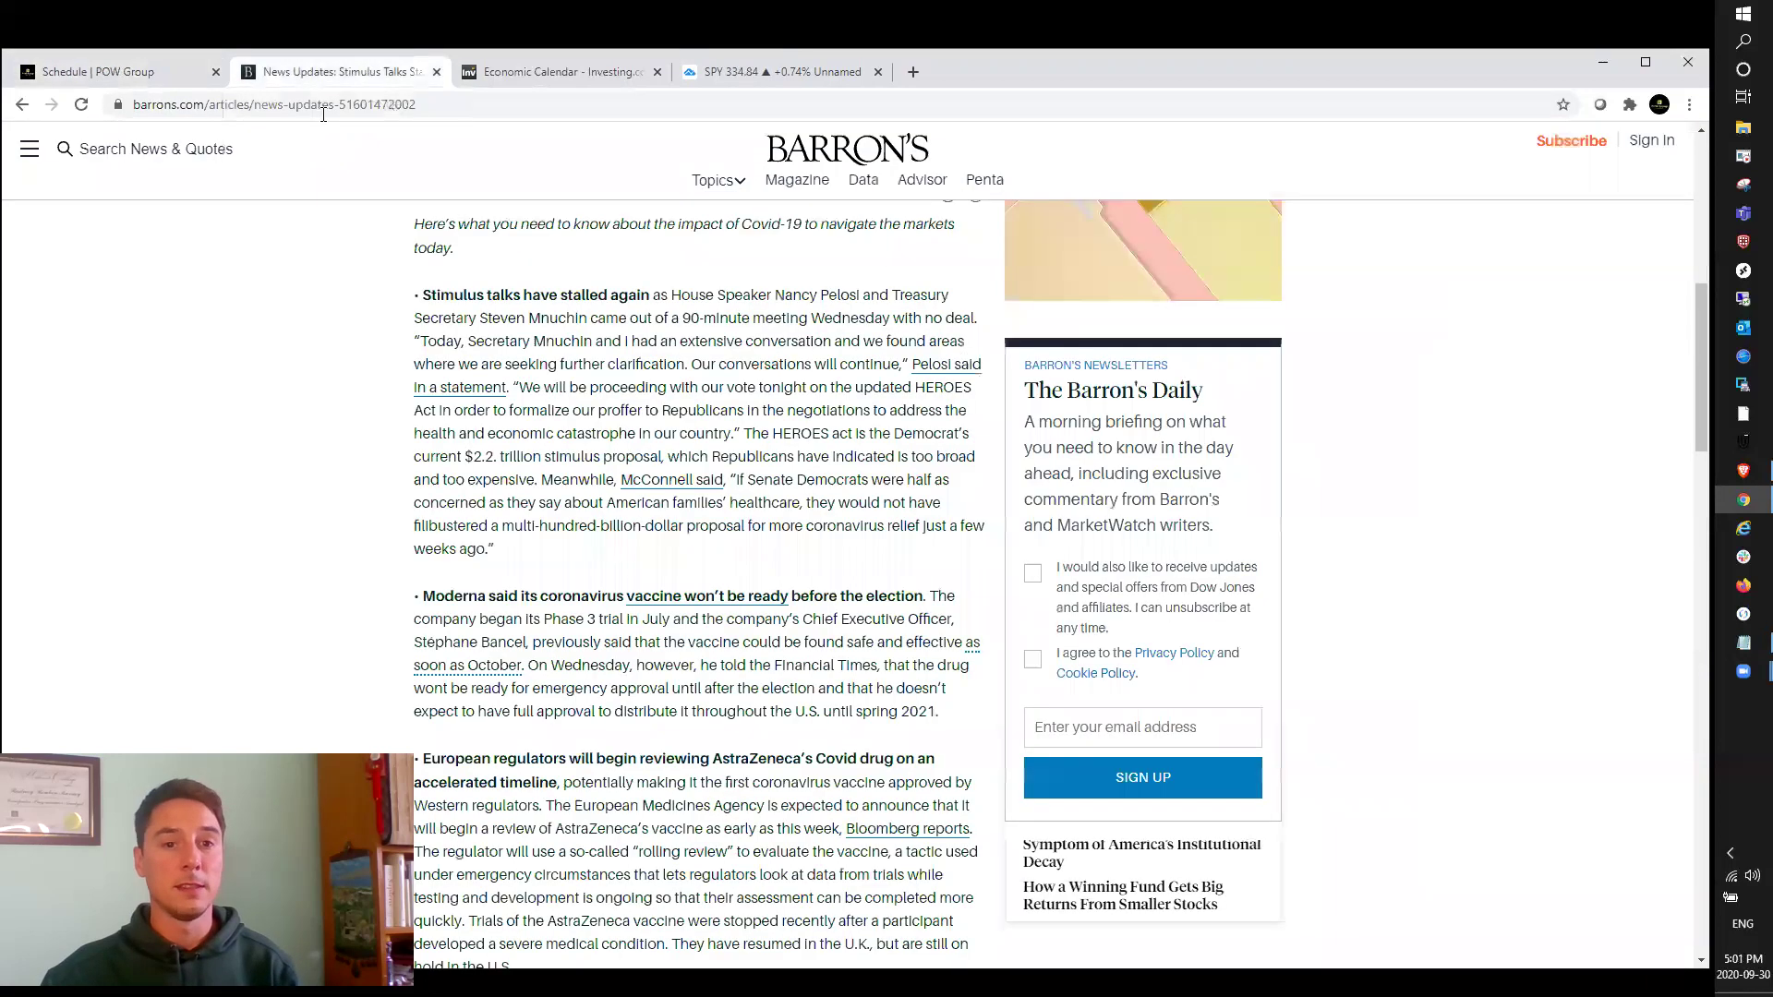
left_click(544, 84)
left_click(730, 67)
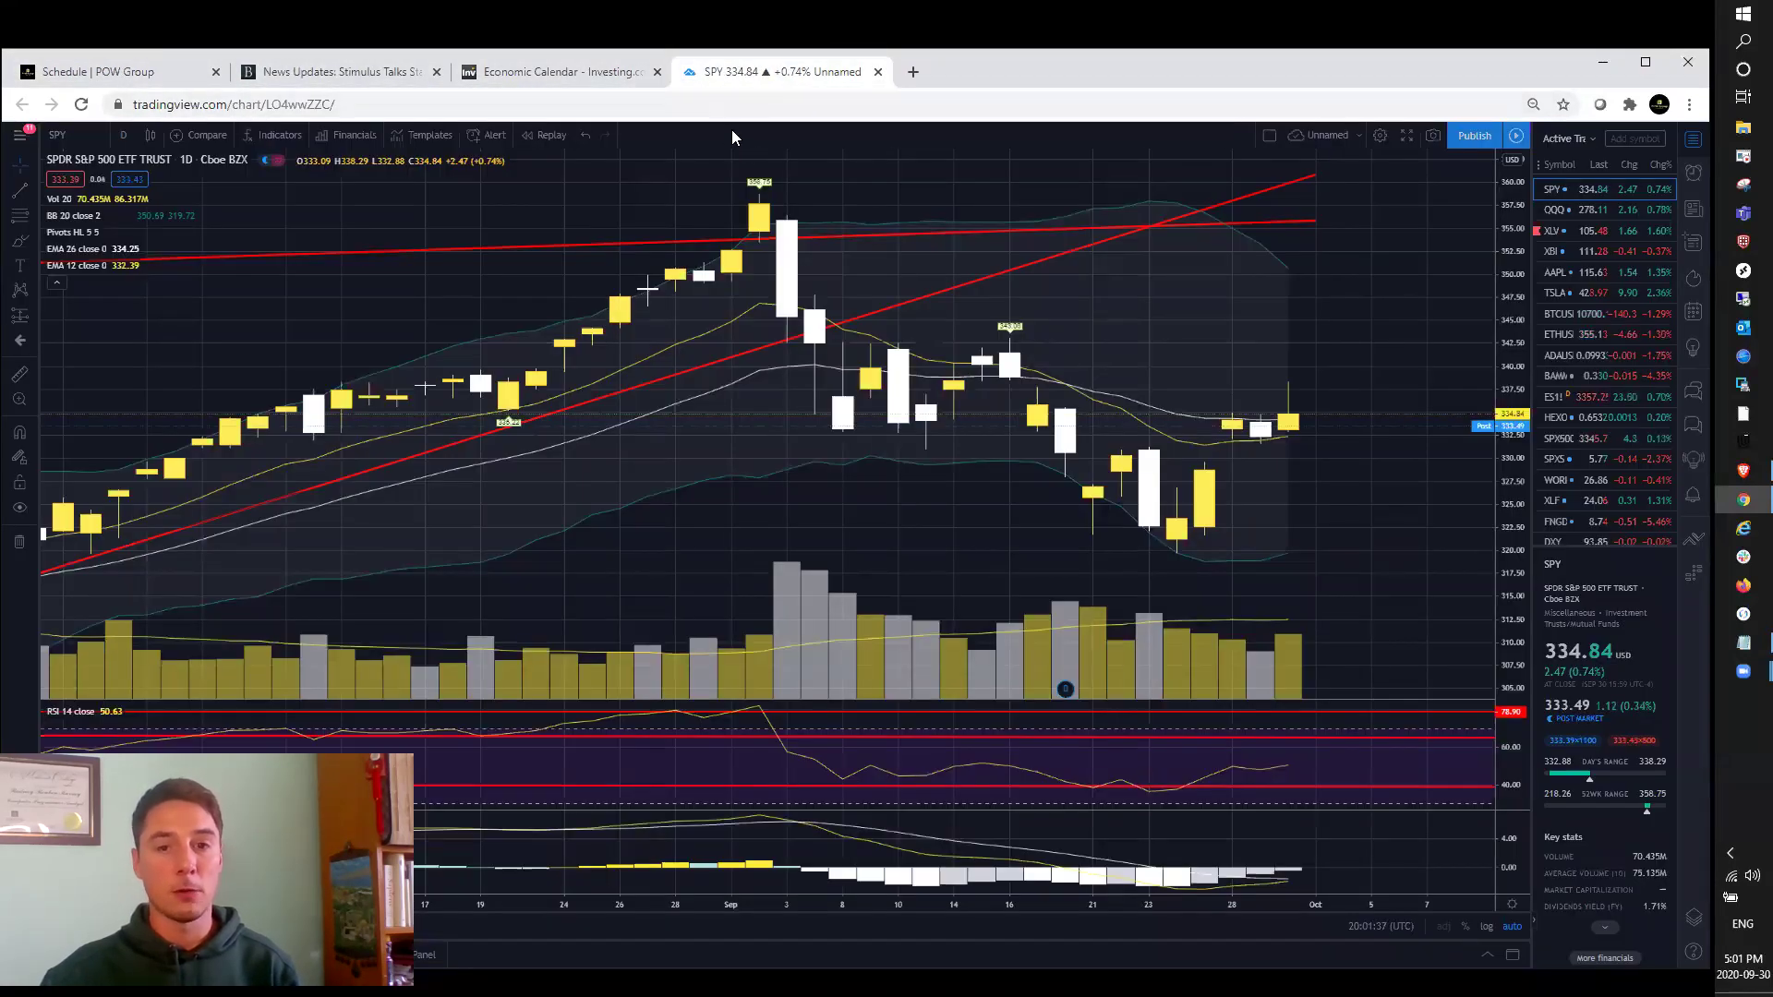
scroll(919, 222, "up", 1)
scroll(1008, 291, "up", 1)
scroll(1012, 302, "up", 1)
scroll(1054, 318, "down", 1)
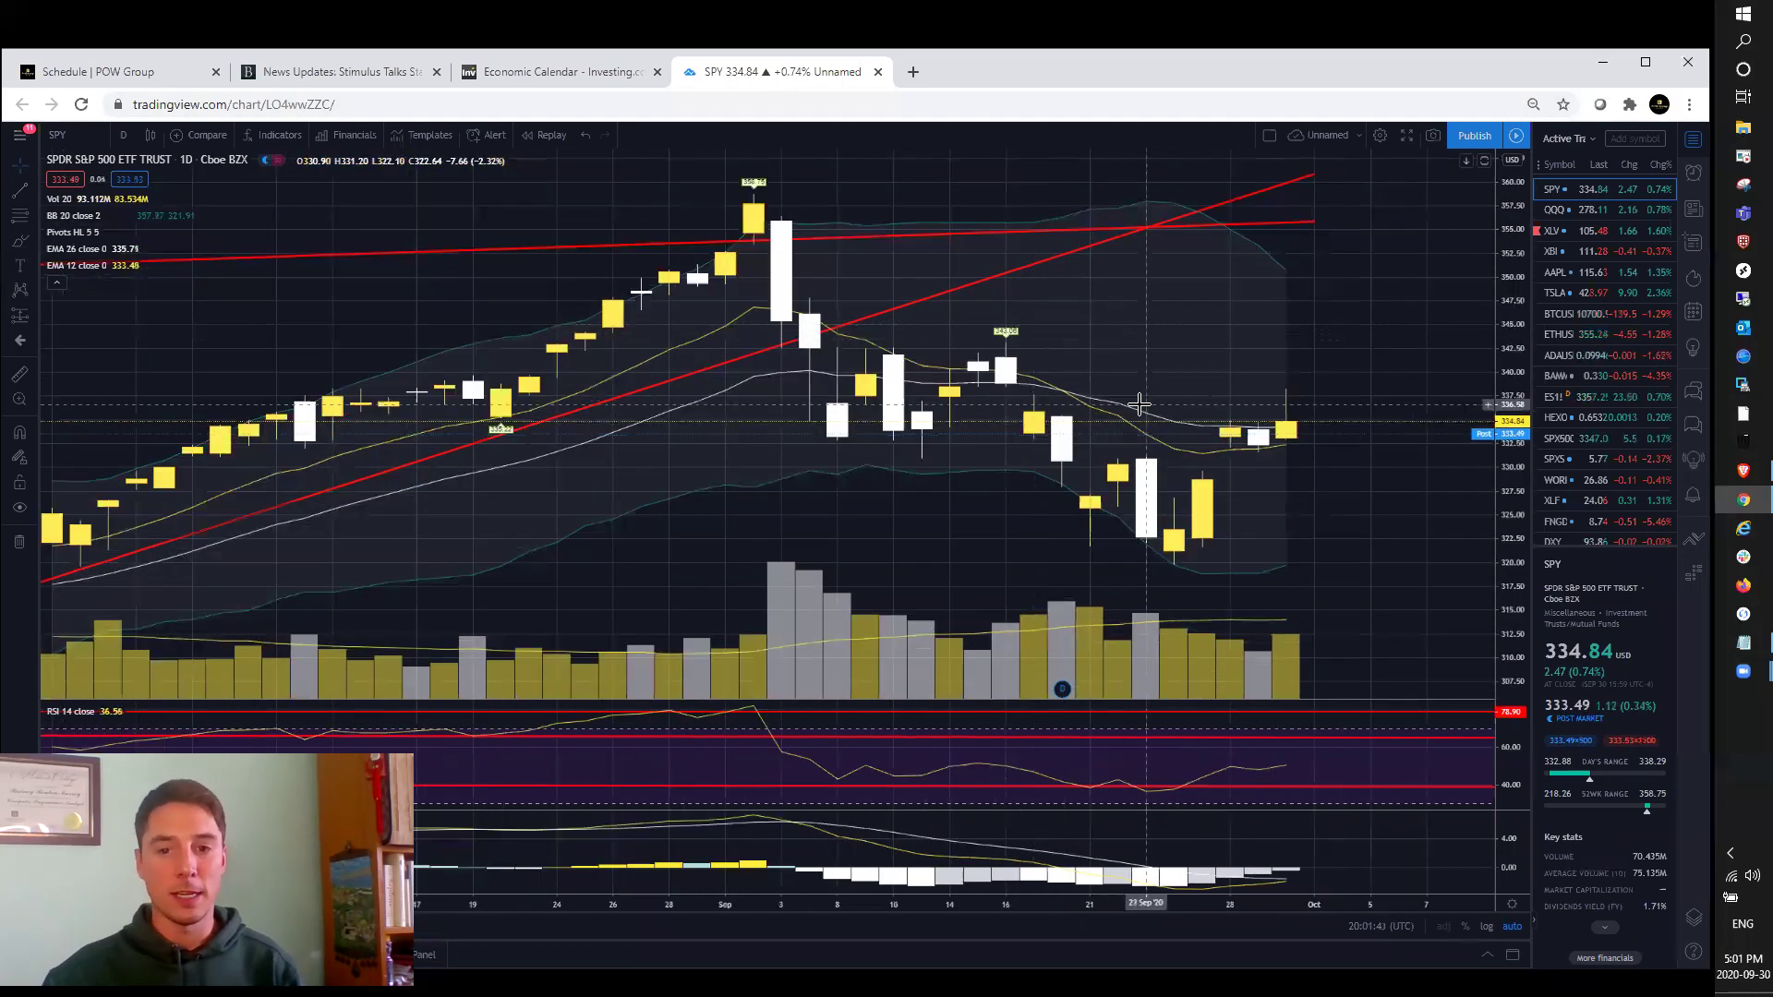
Revisit the schedule, then show SPY on monthly candles with the trend line drawings hidden.
left_click(135, 73)
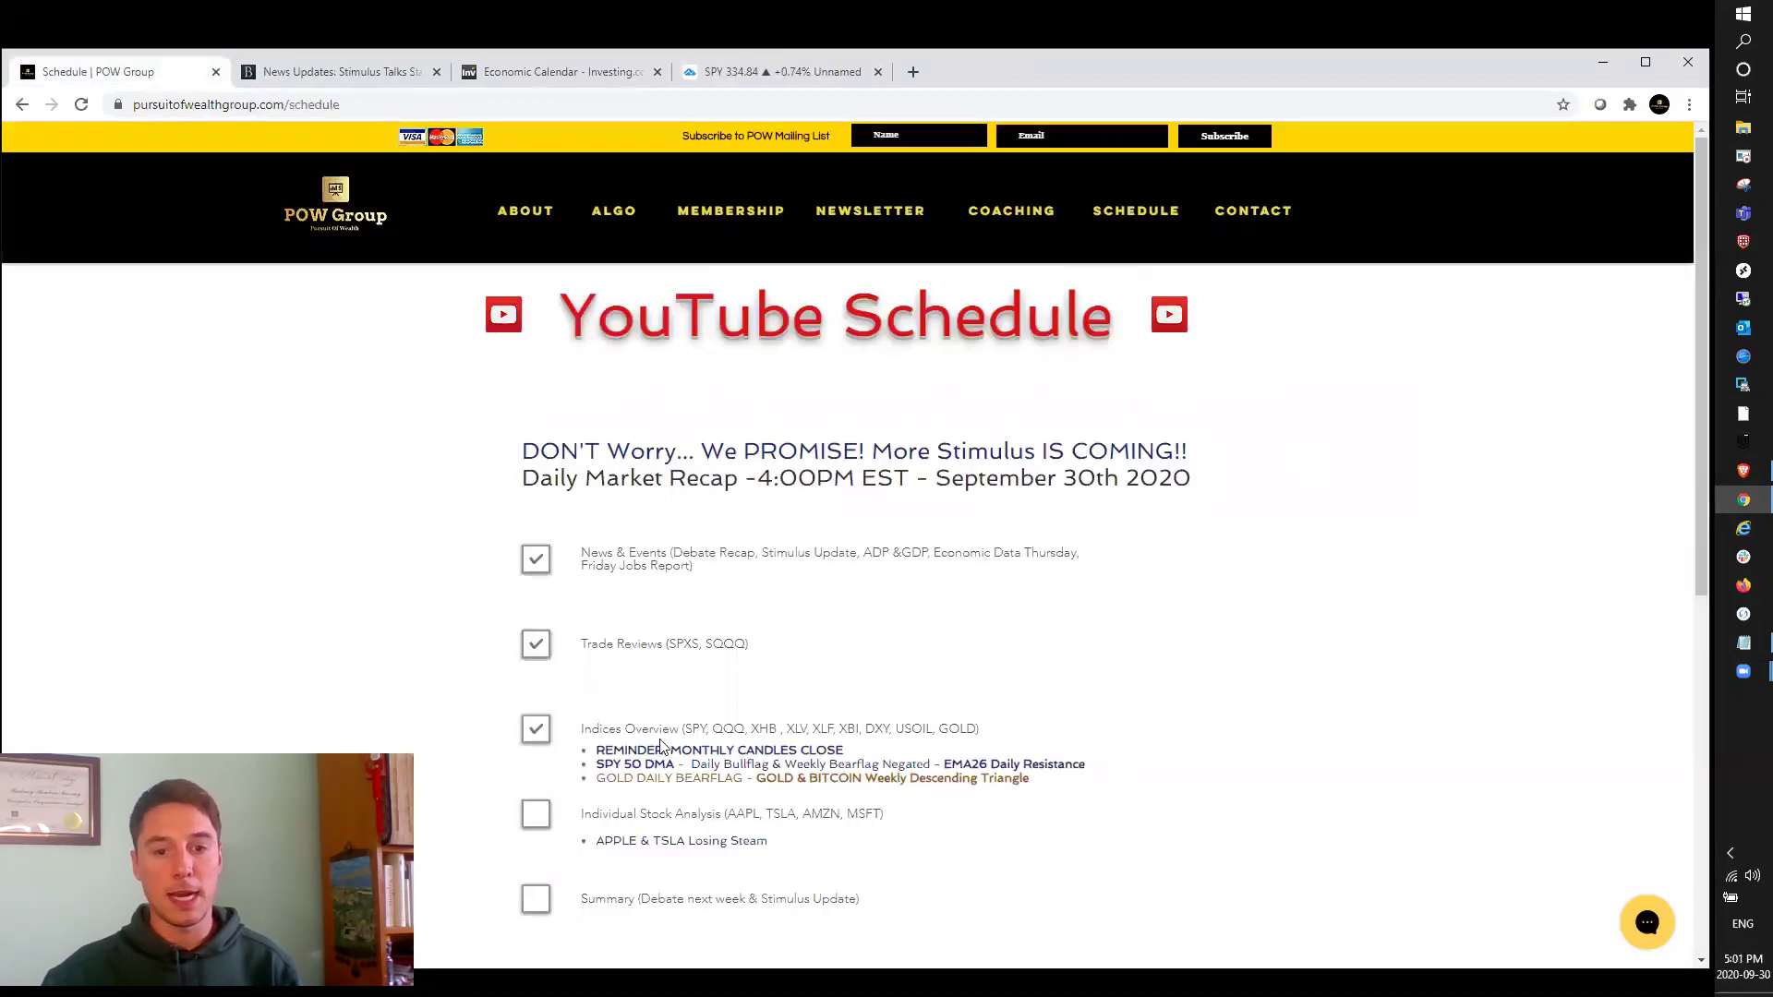
scroll(696, 749, "down", 1)
left_click(756, 74)
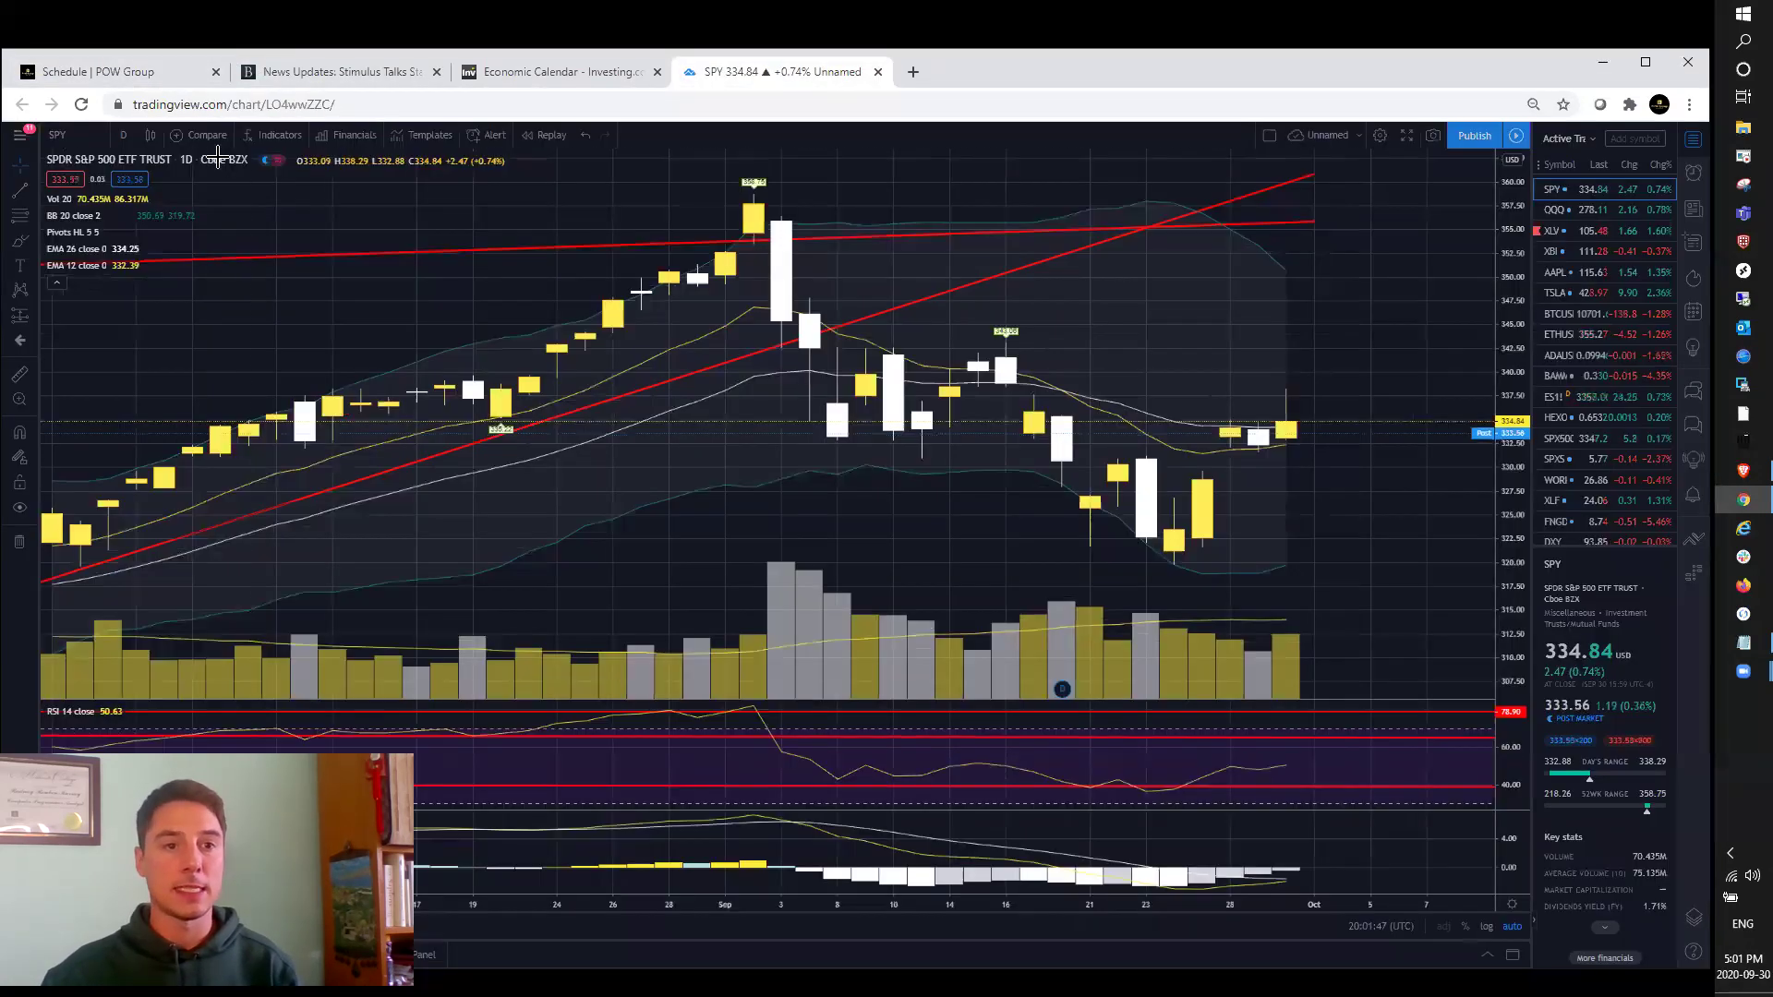
left_click(134, 138)
left_click(166, 476)
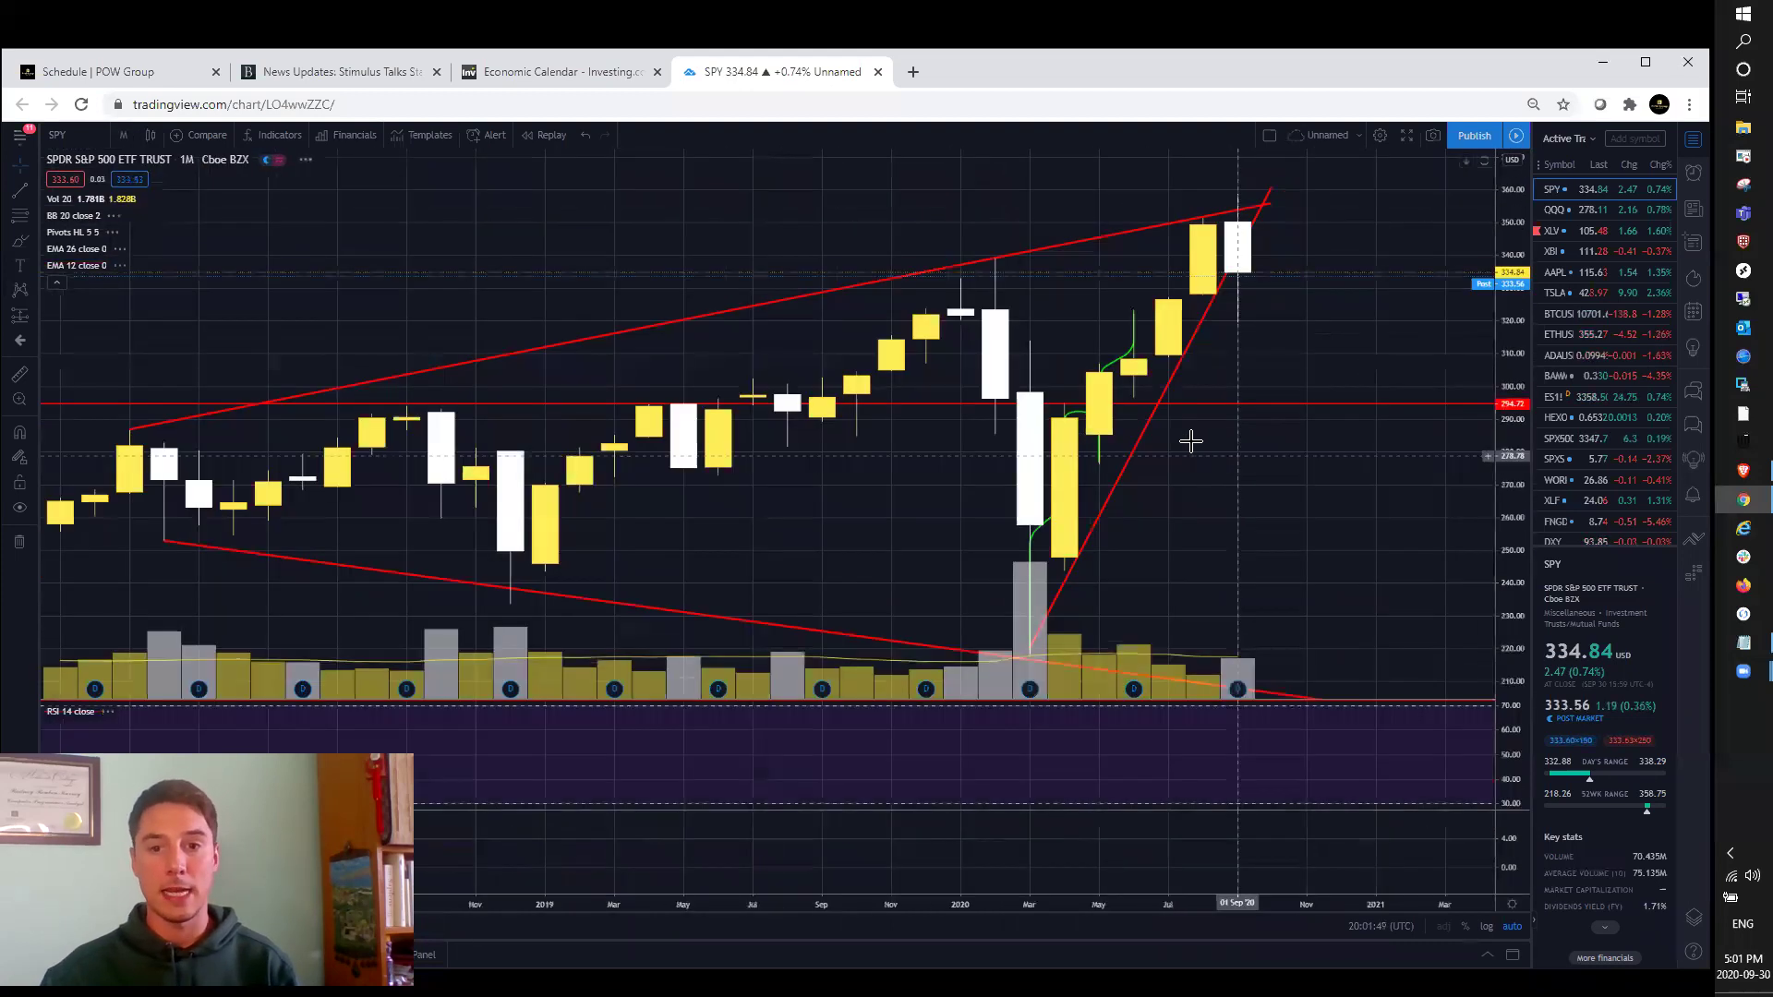
left_click(20, 509)
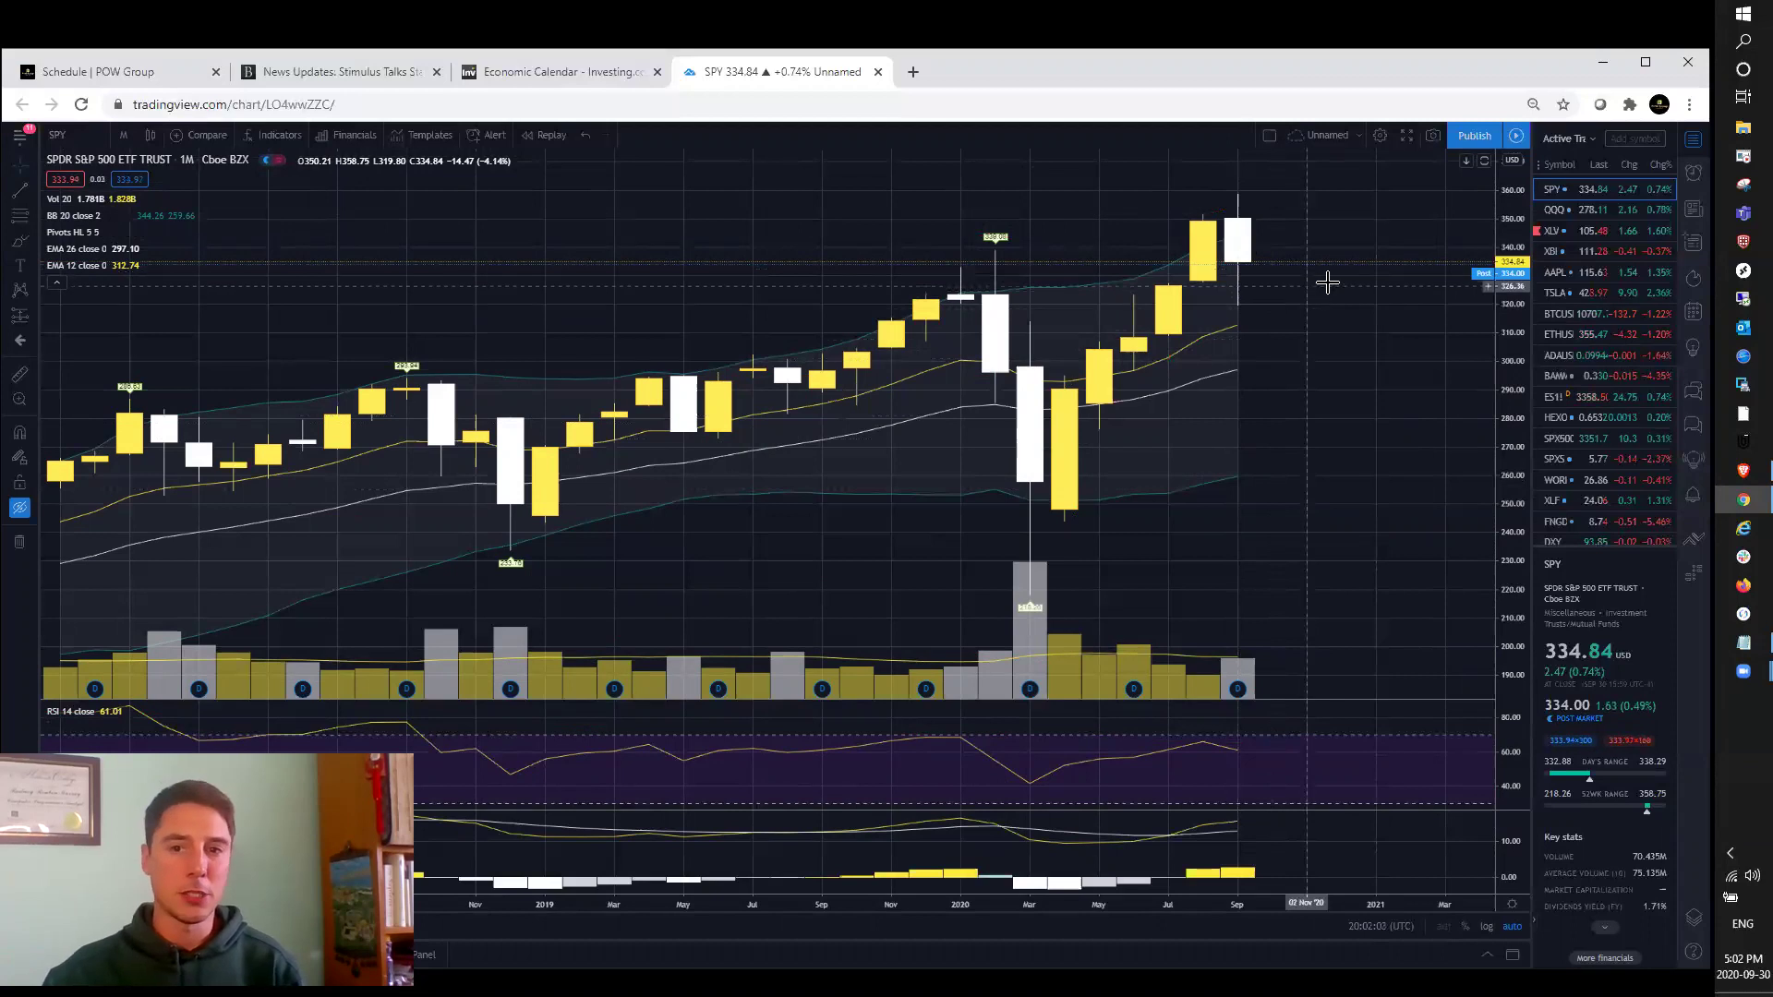
scroll(1317, 306, "down", 1)
scroll(1325, 281, "down", 1)
scroll(1334, 293, "down", 2)
scroll(1336, 266, "up", 1)
scroll(1325, 273, "up", 1)
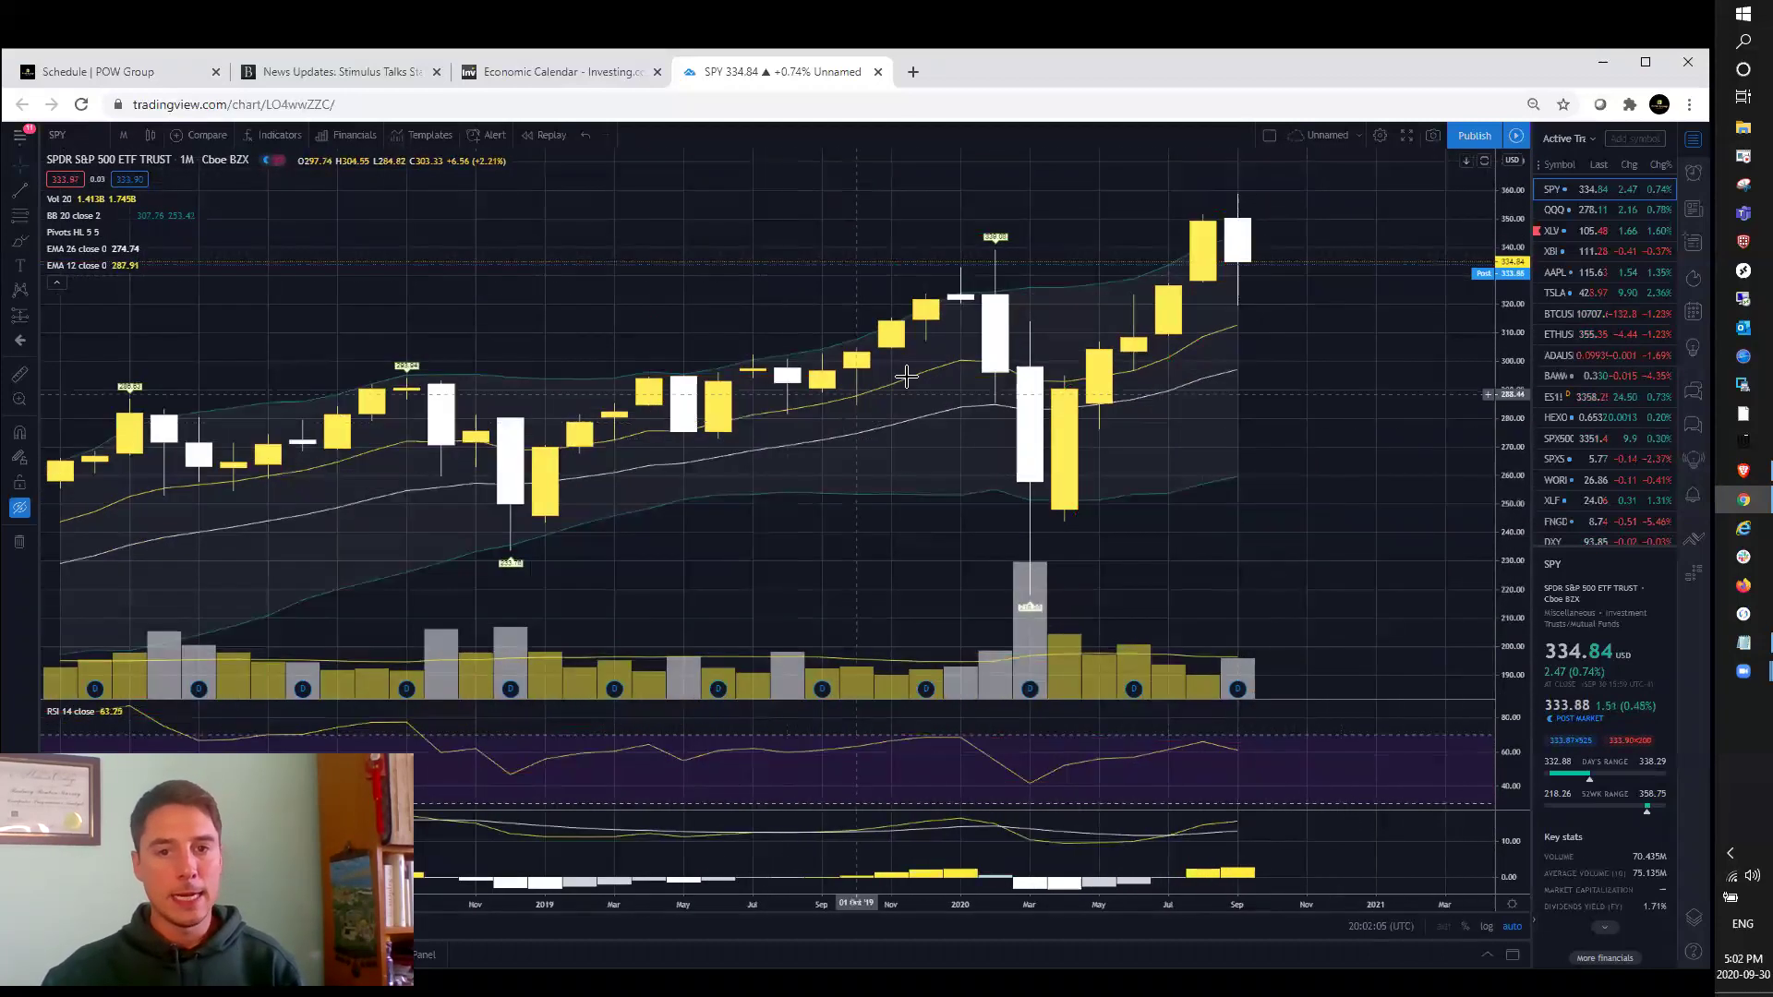
scroll(1085, 350, "down", 1)
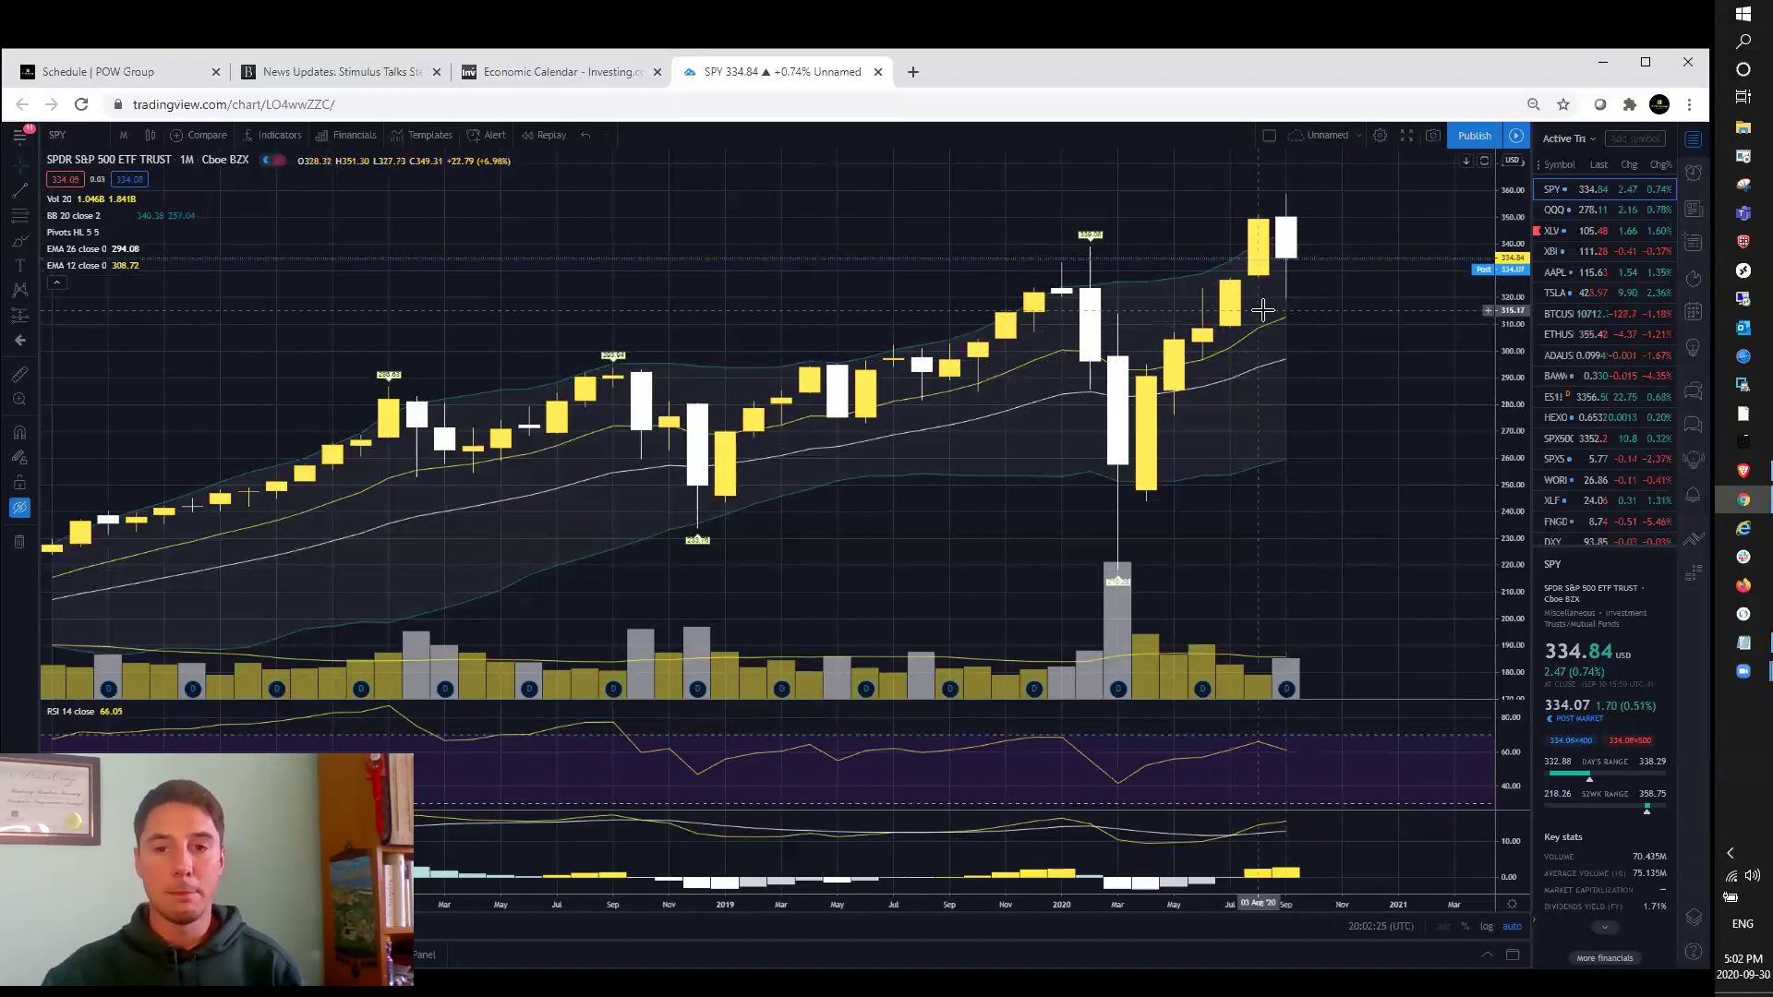
scroll(1258, 302, "up", 2)
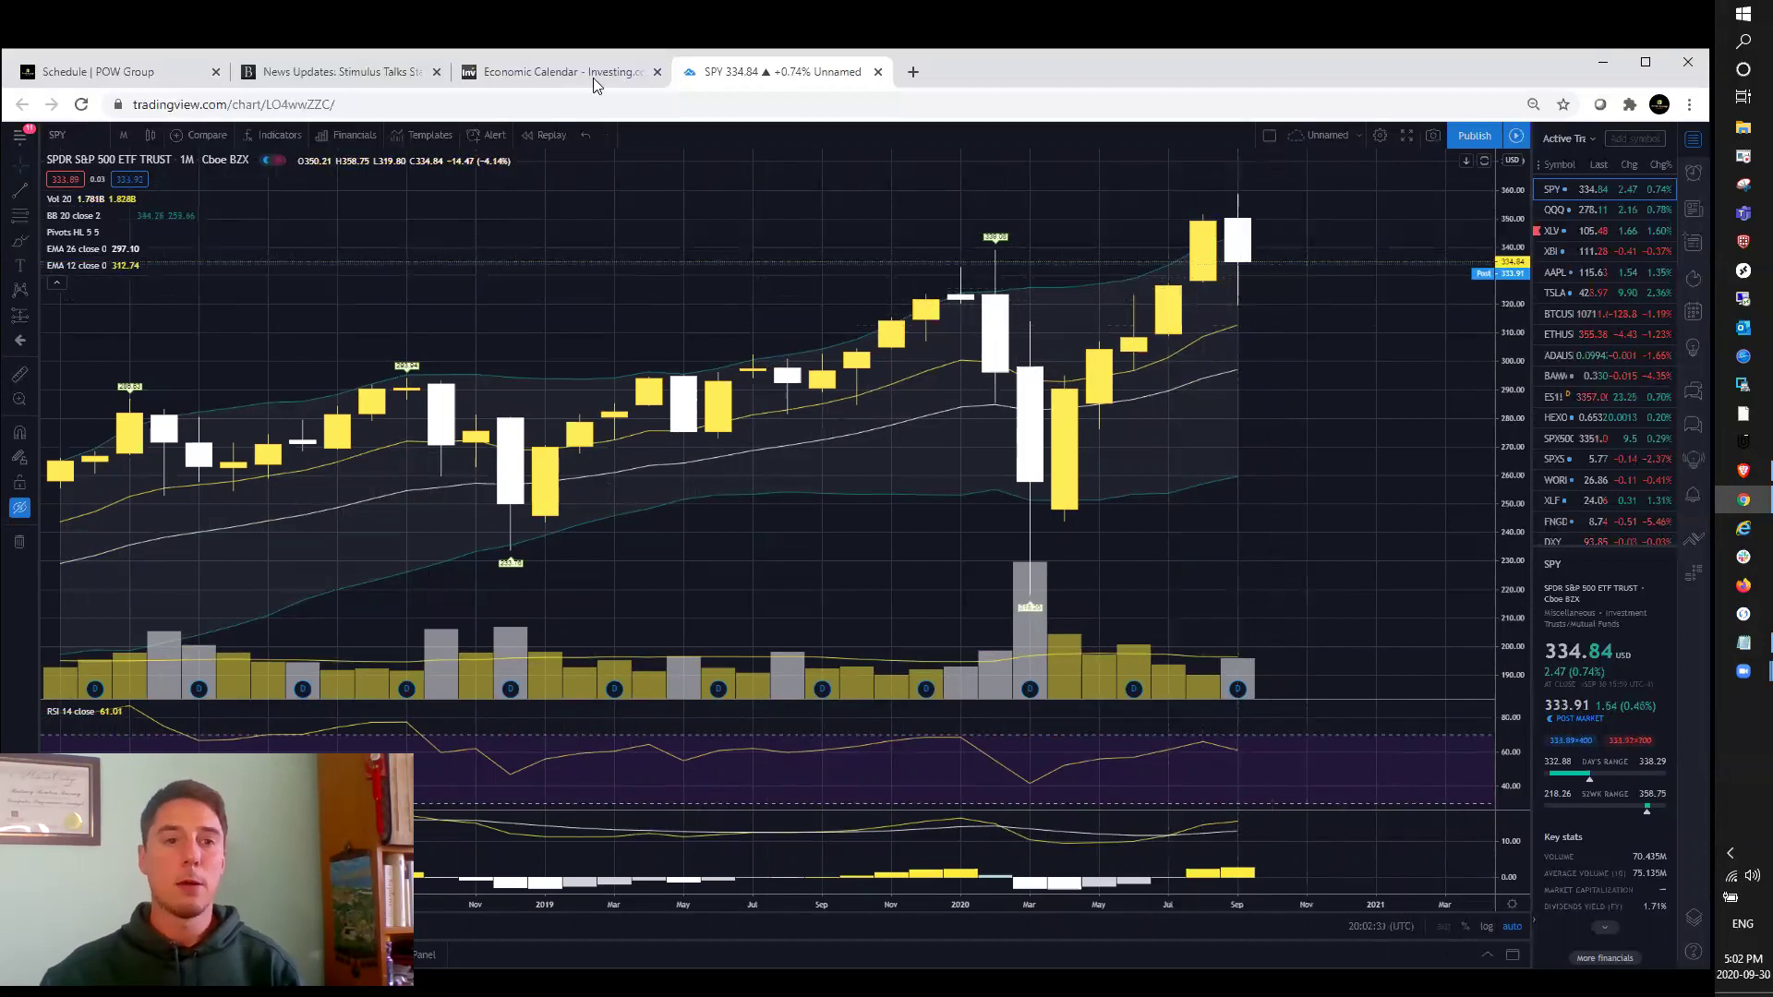
Review SPY on weekly candles with drawings restored, then on daily candles.
left_click(121, 135)
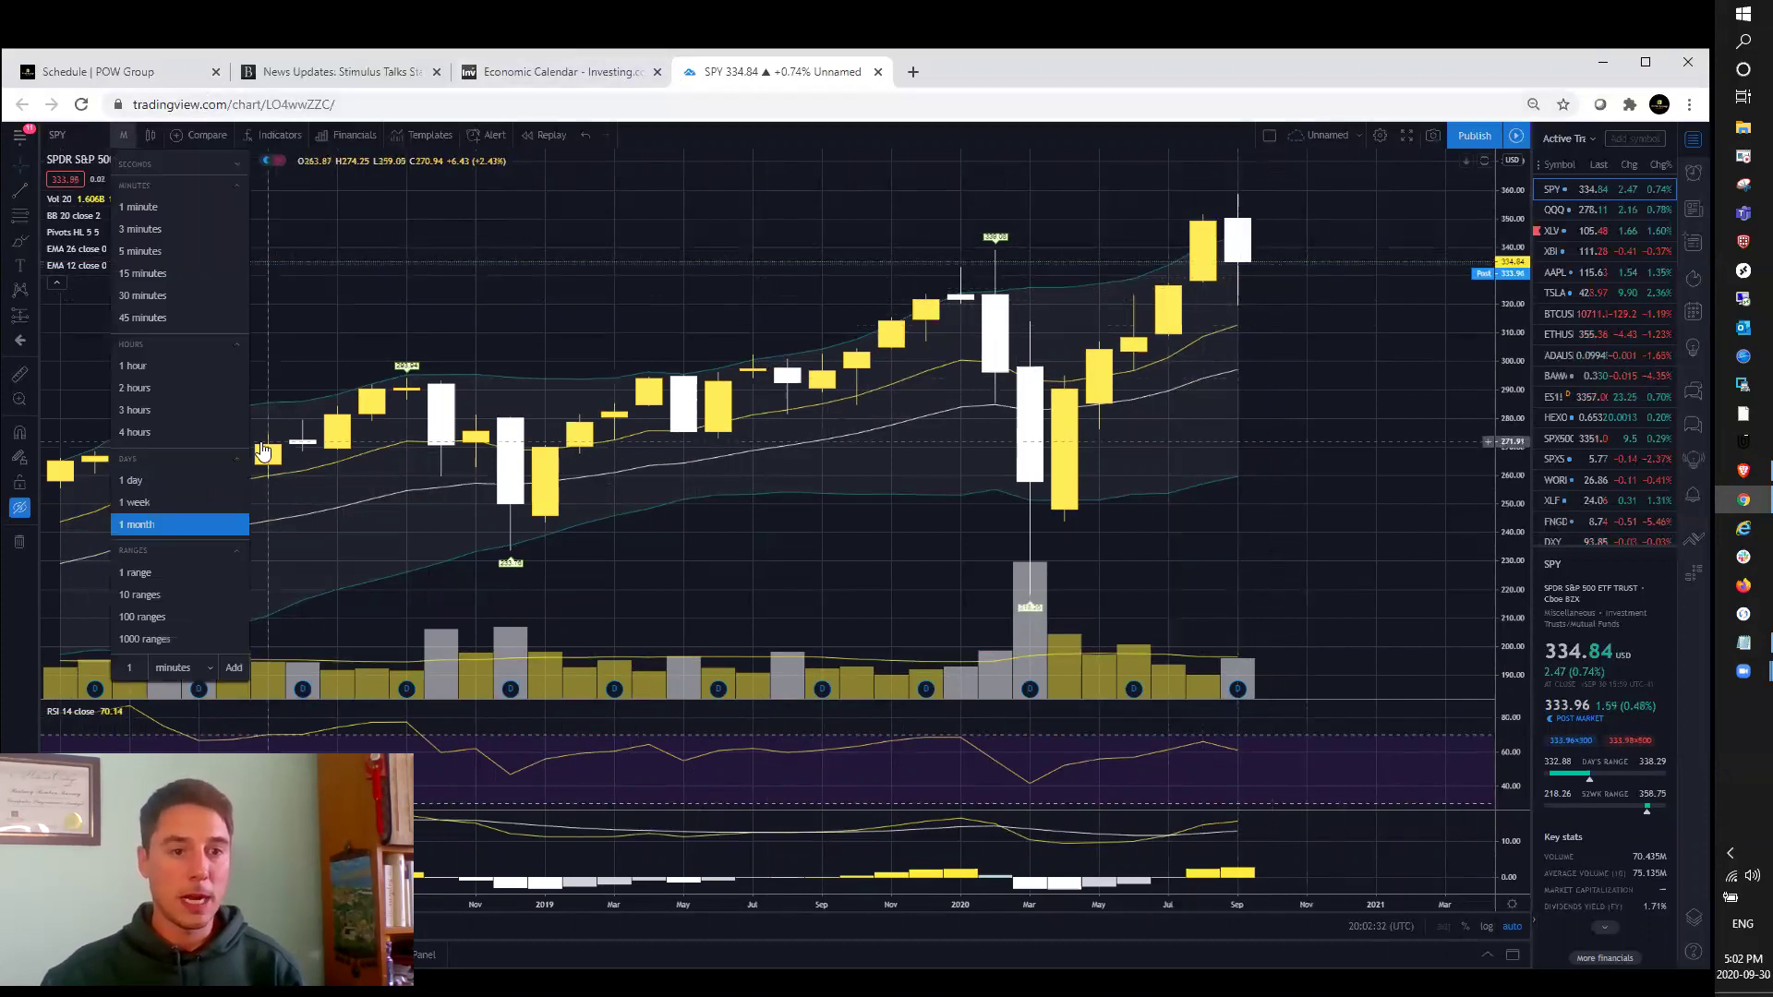
left_click(146, 500)
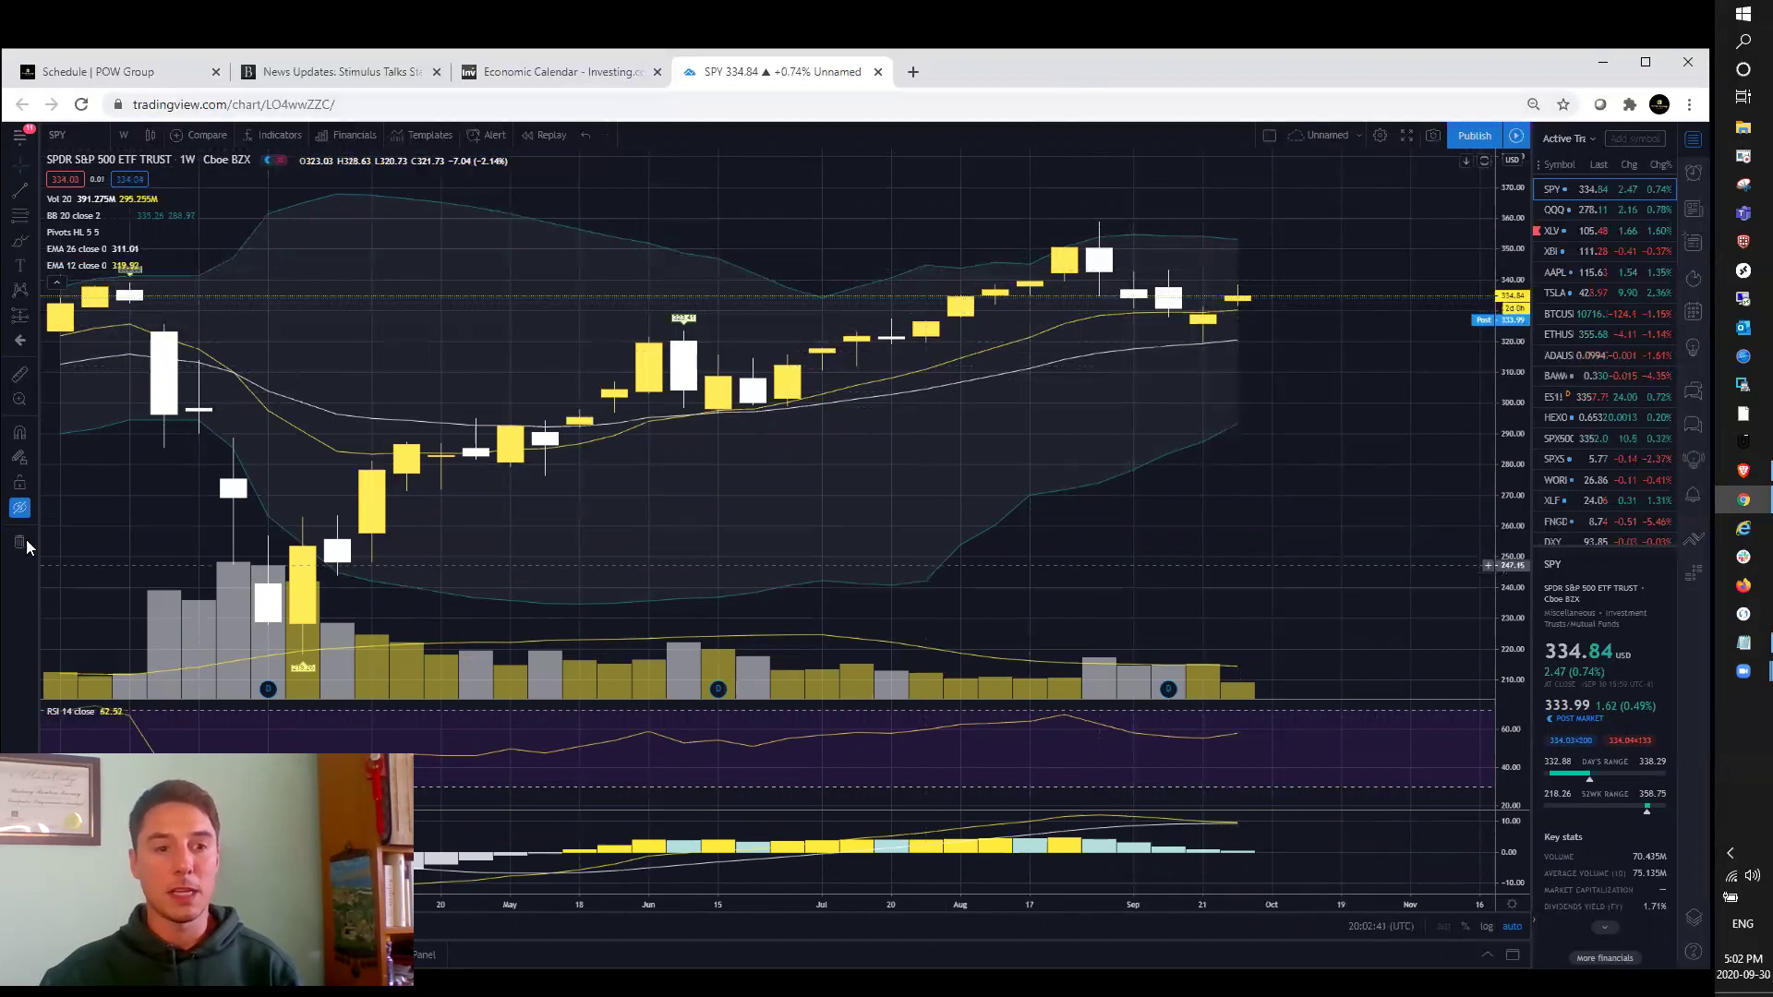
left_click(21, 510)
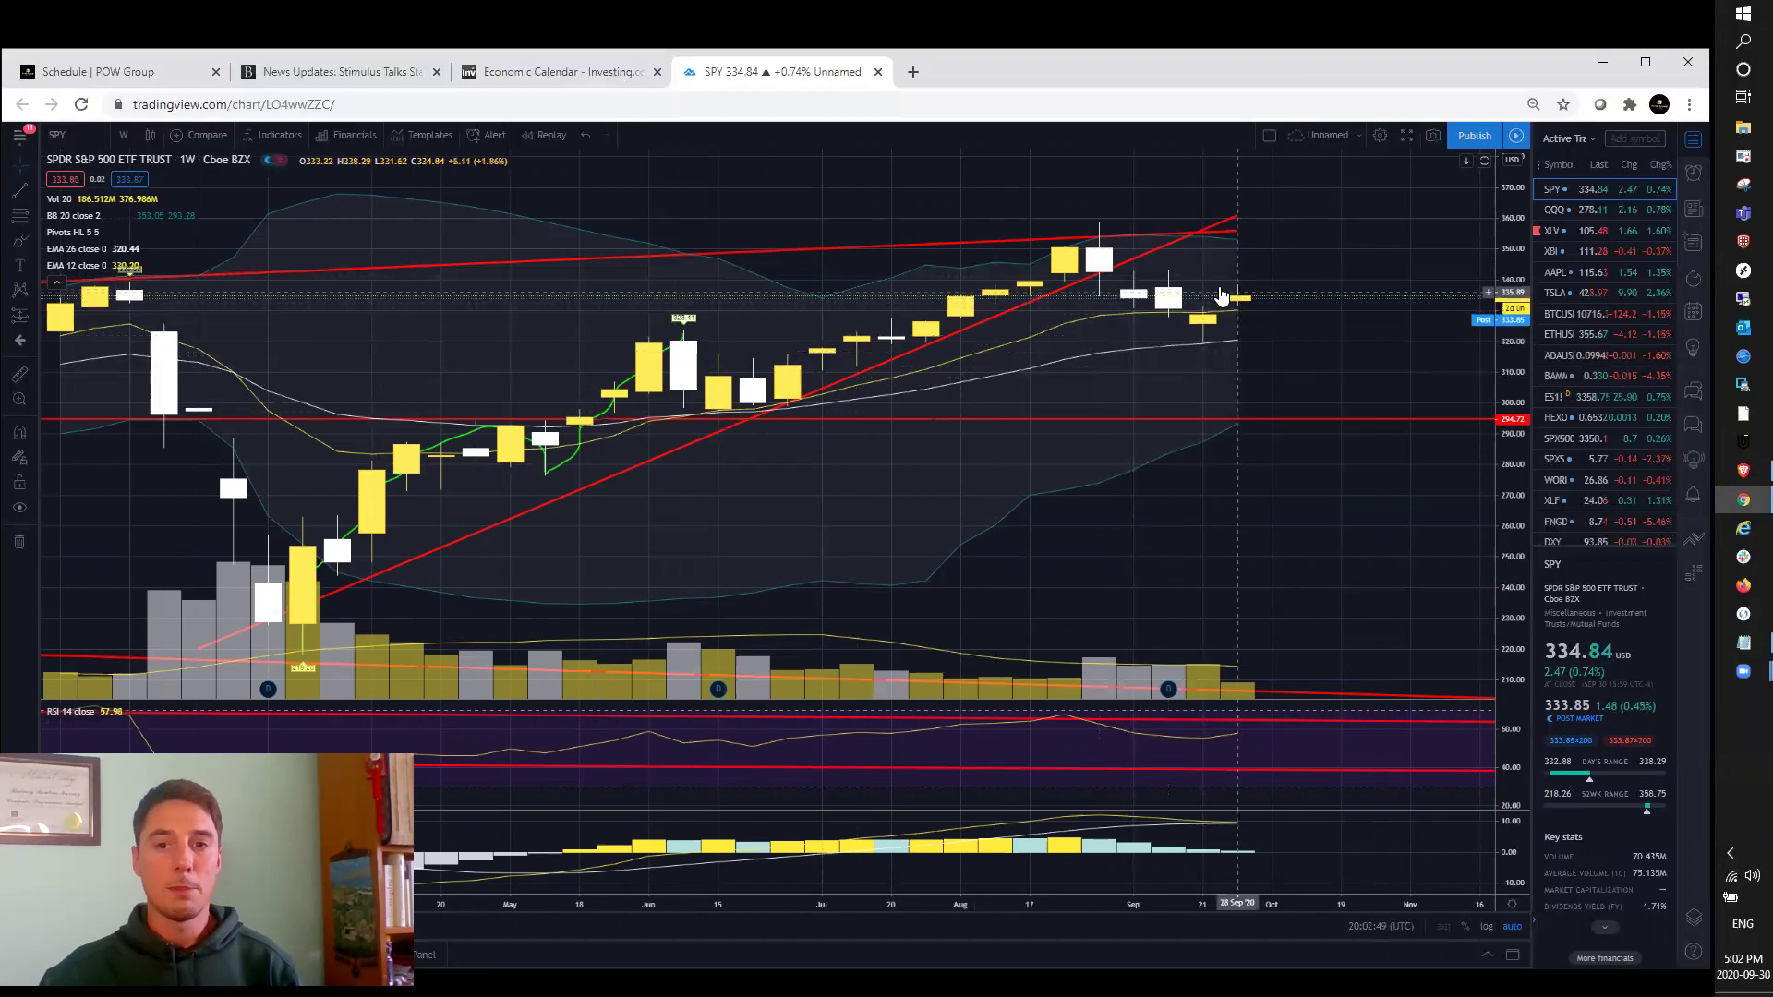
left_click(122, 135)
left_click(147, 496)
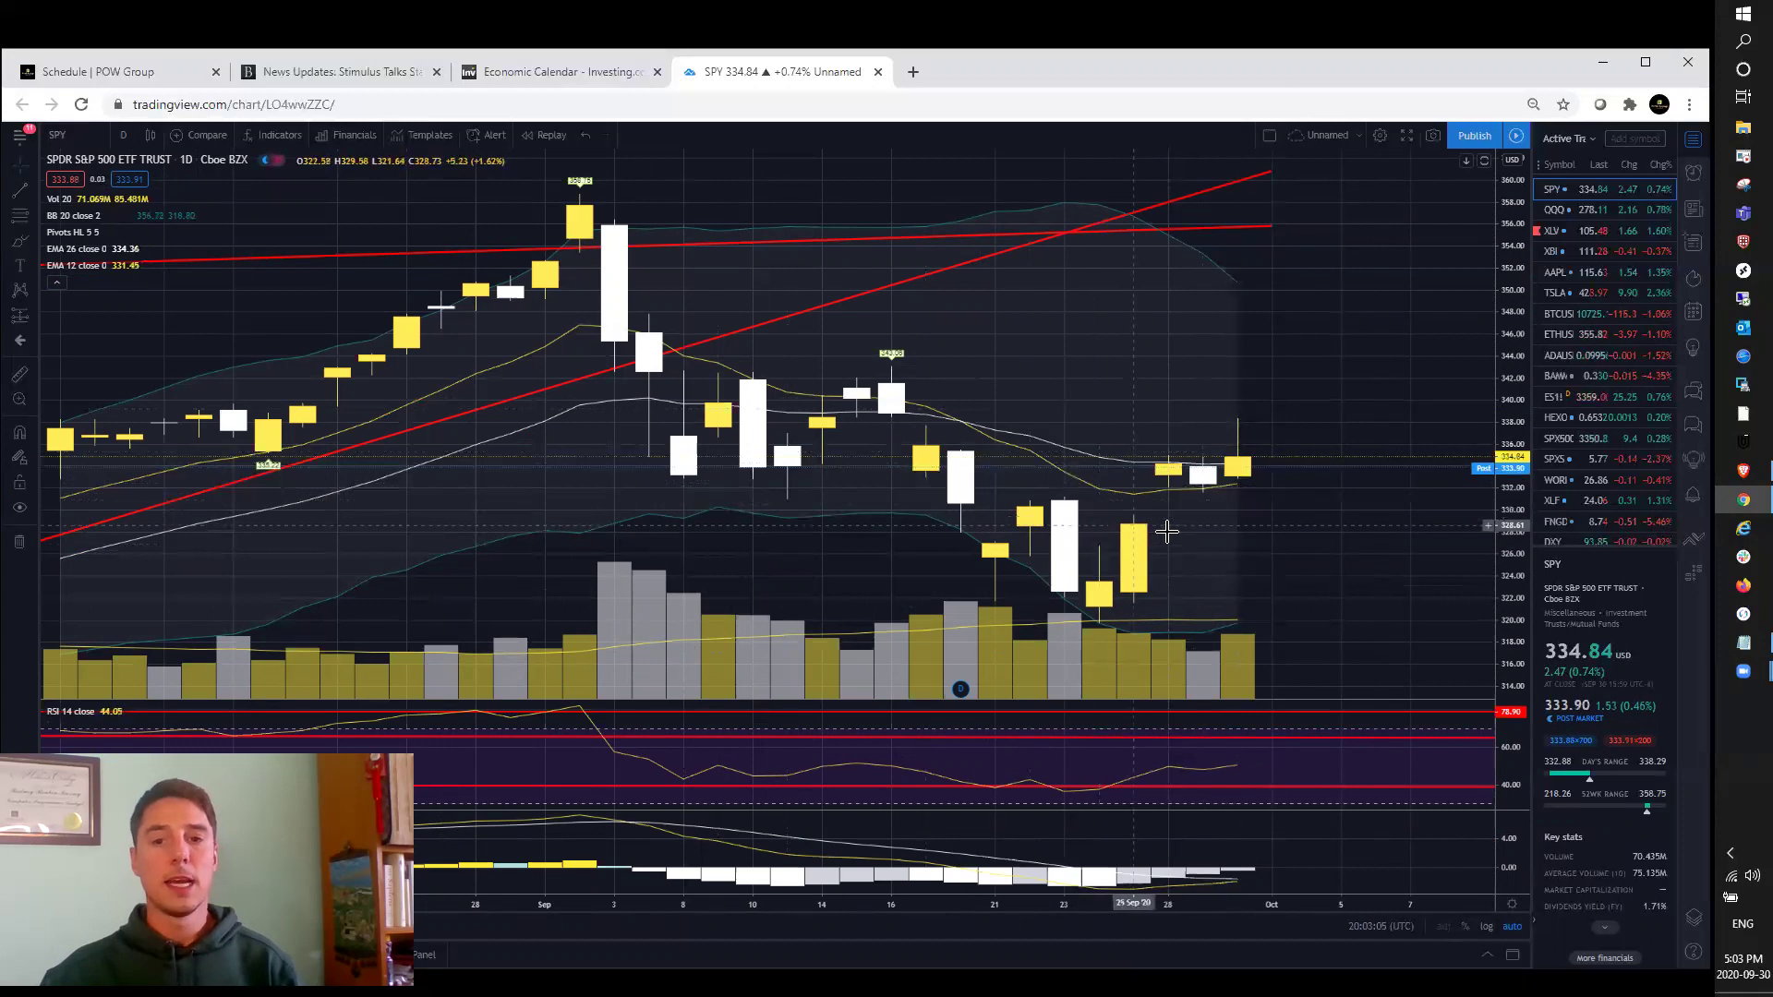
scroll(1219, 485, "down", 1)
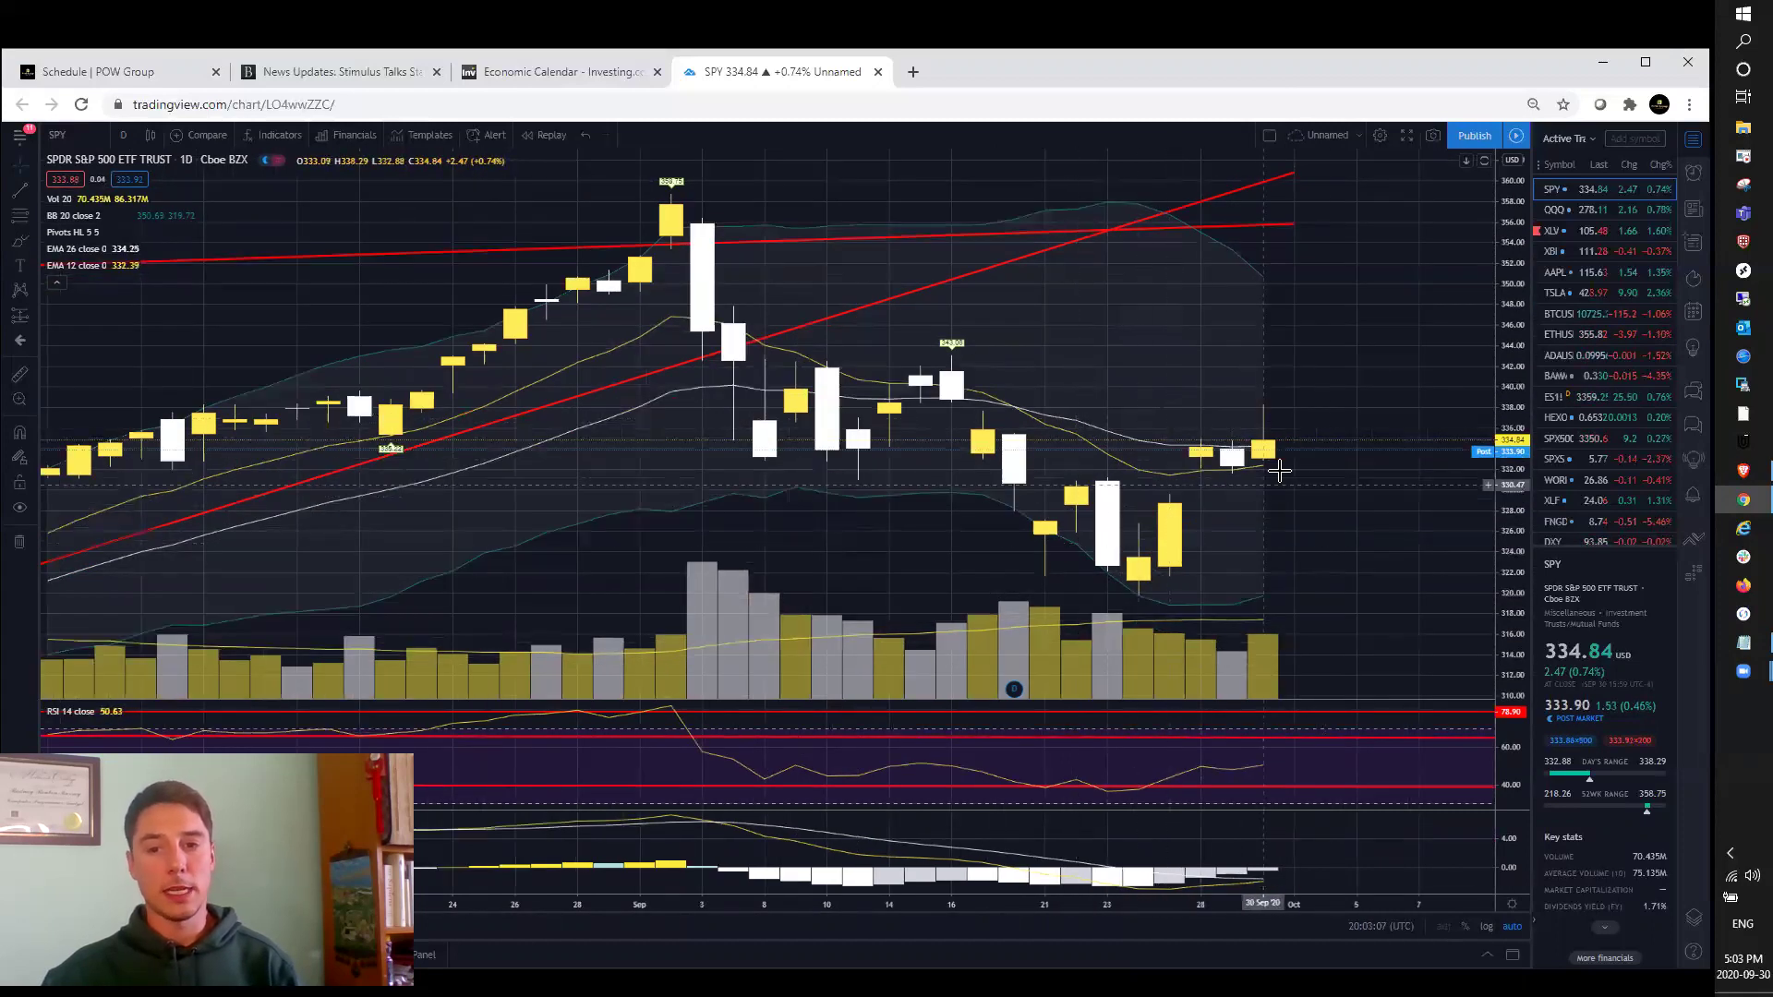
scroll(1273, 482, "up", 1)
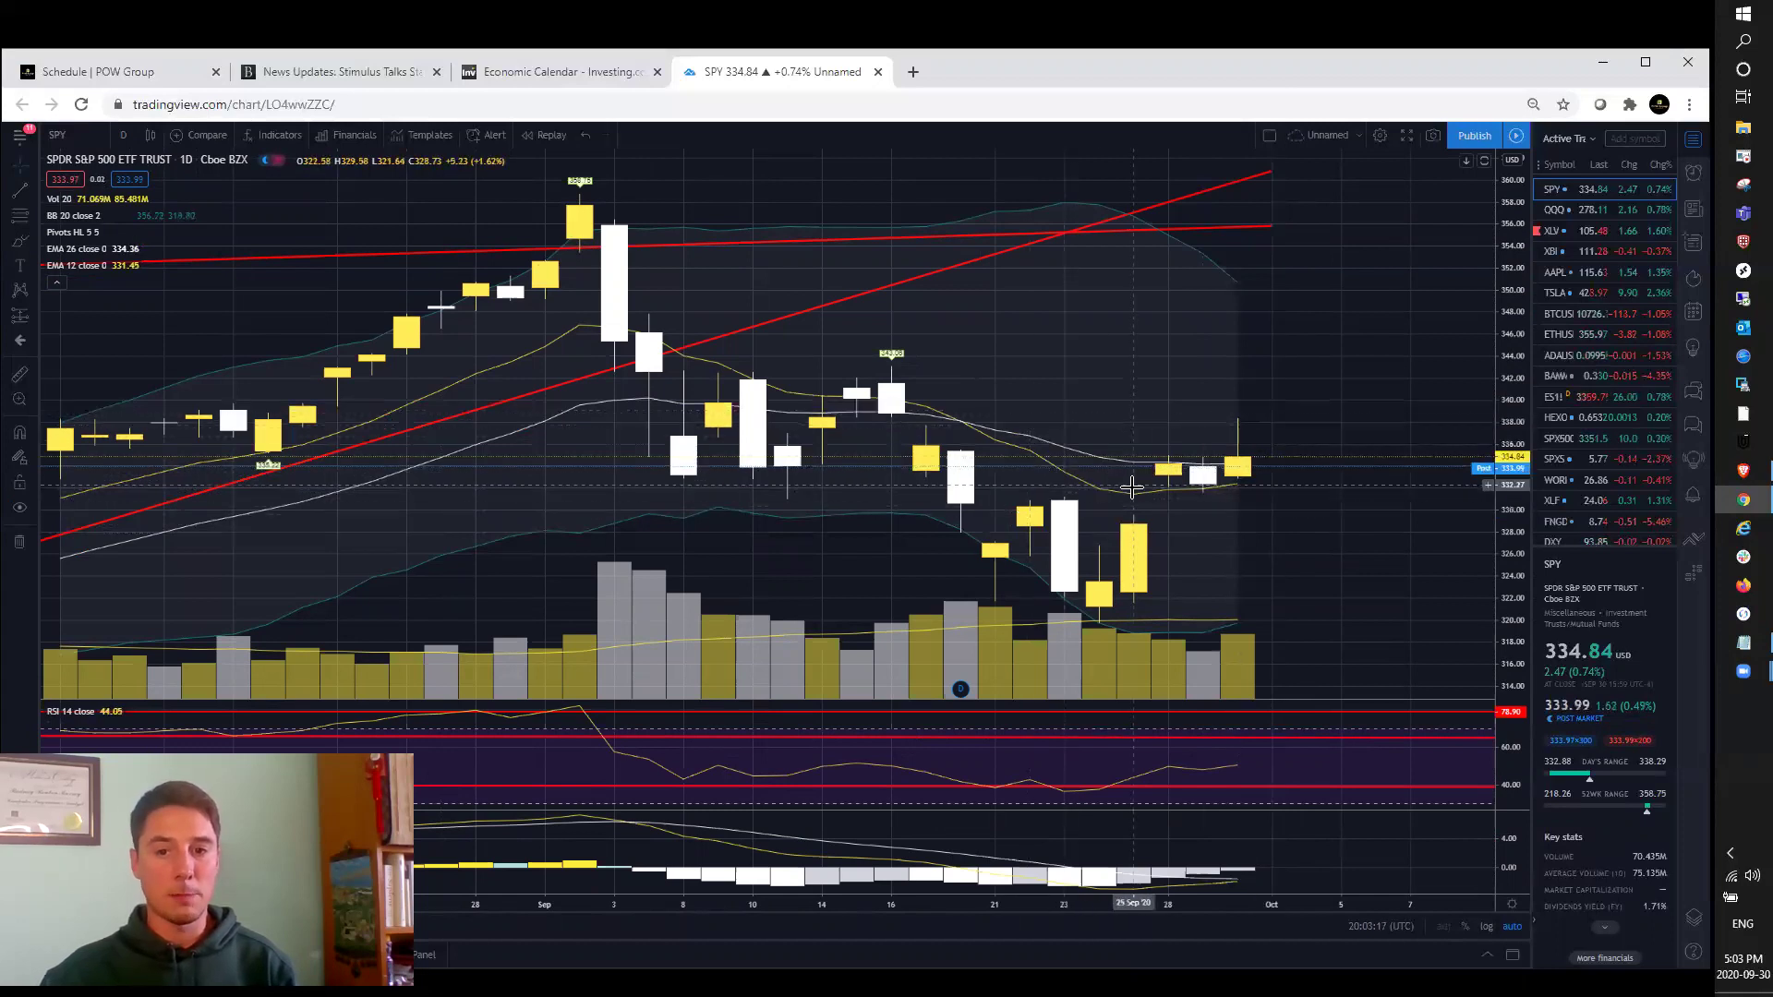
scroll(1133, 487, "down", 3)
scroll(1156, 491, "up", 2)
scroll(1164, 495, "up", 1)
scroll(1174, 477, "down", 2)
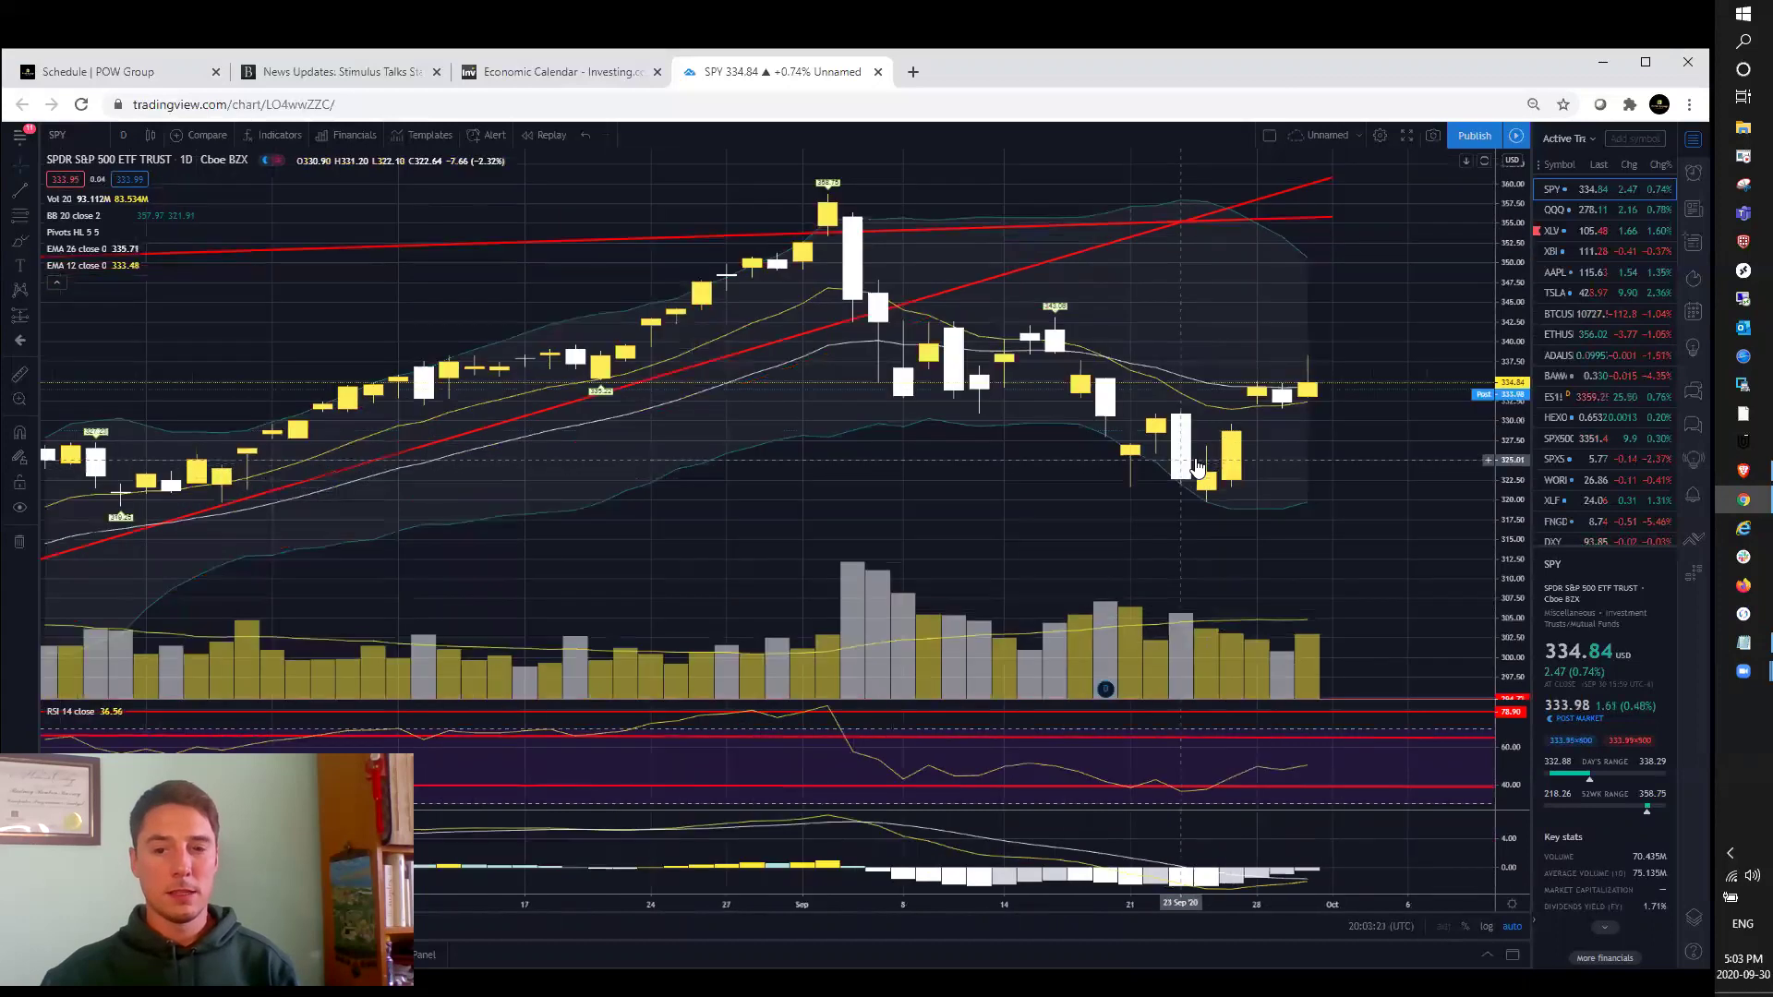
scroll(1196, 467, "up", 1)
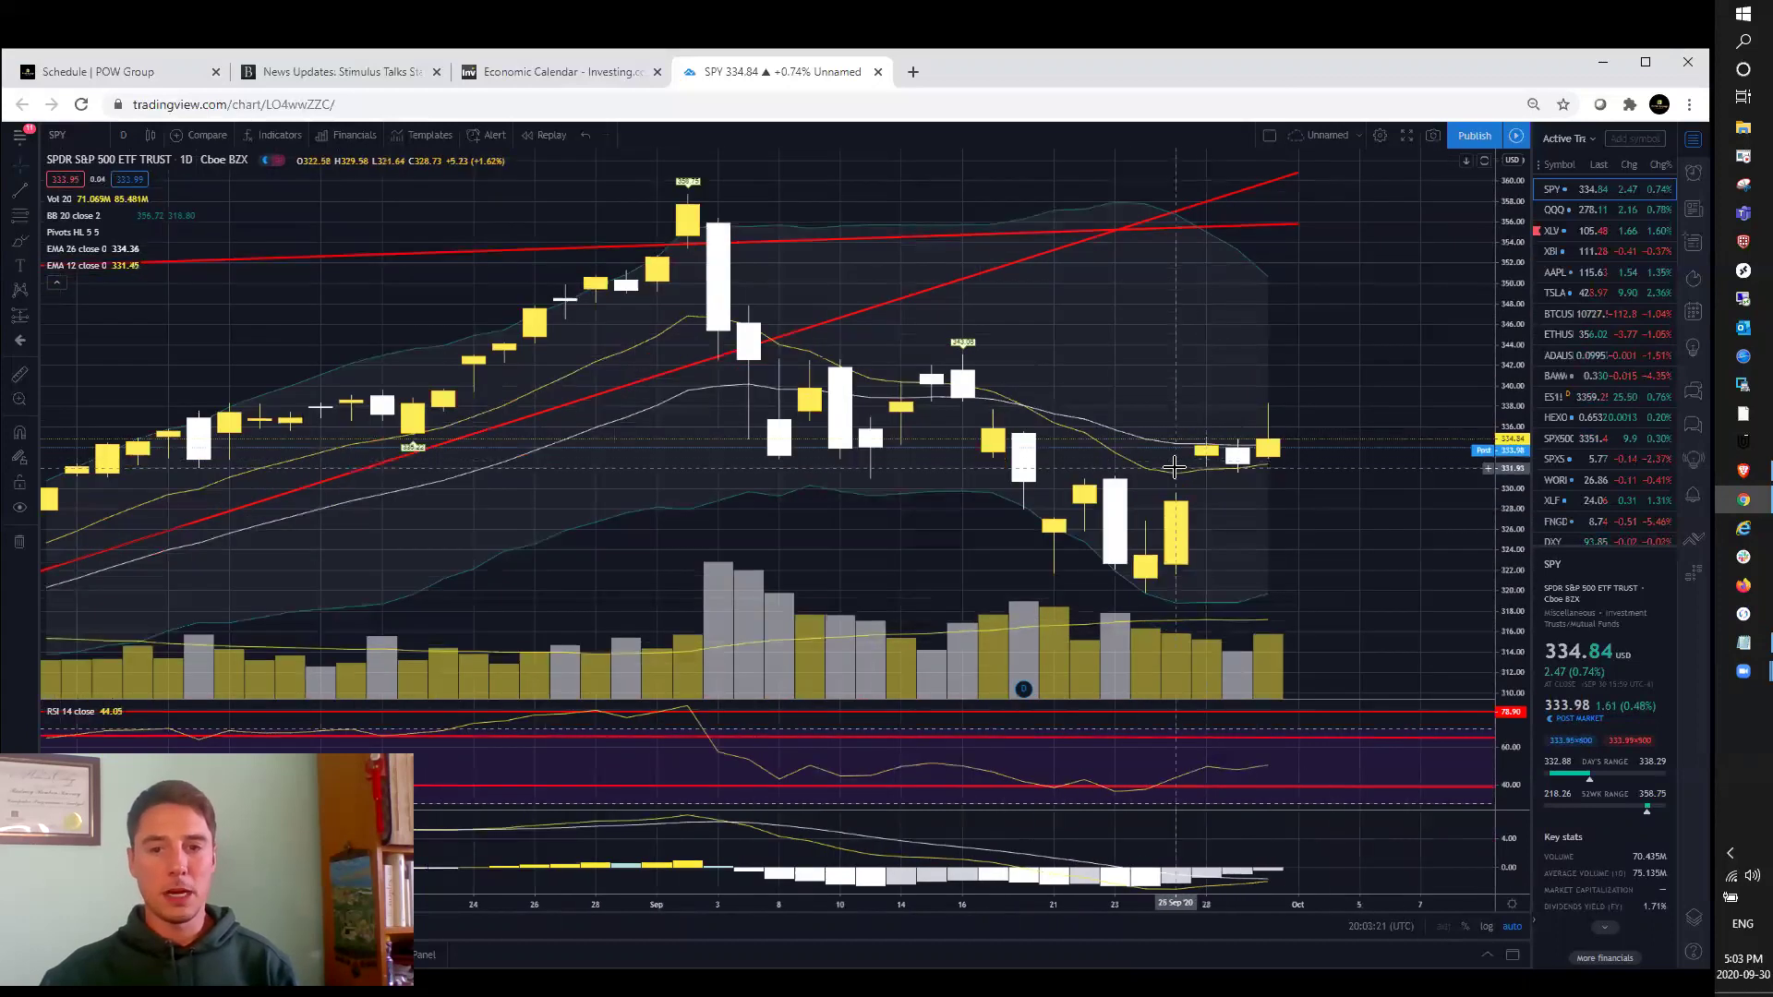
Recheck SPY weekly and daily once more, then return to the POW Group schedule.
left_click(126, 137)
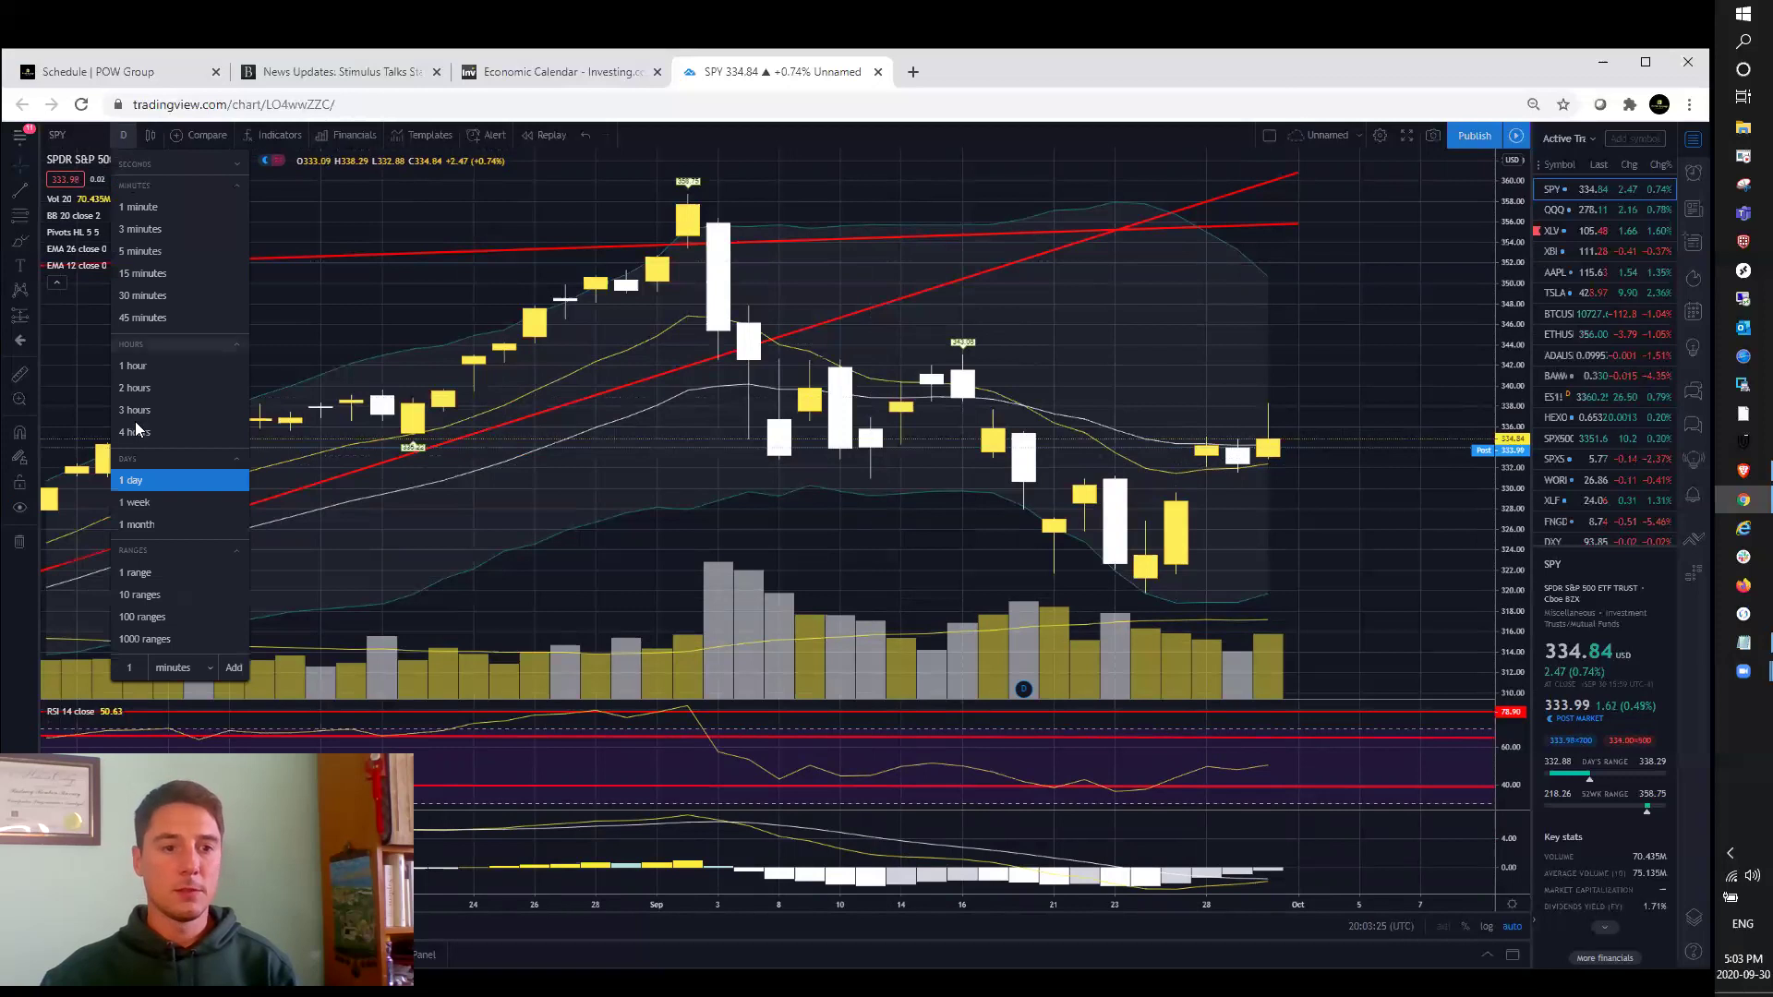
left_click(155, 505)
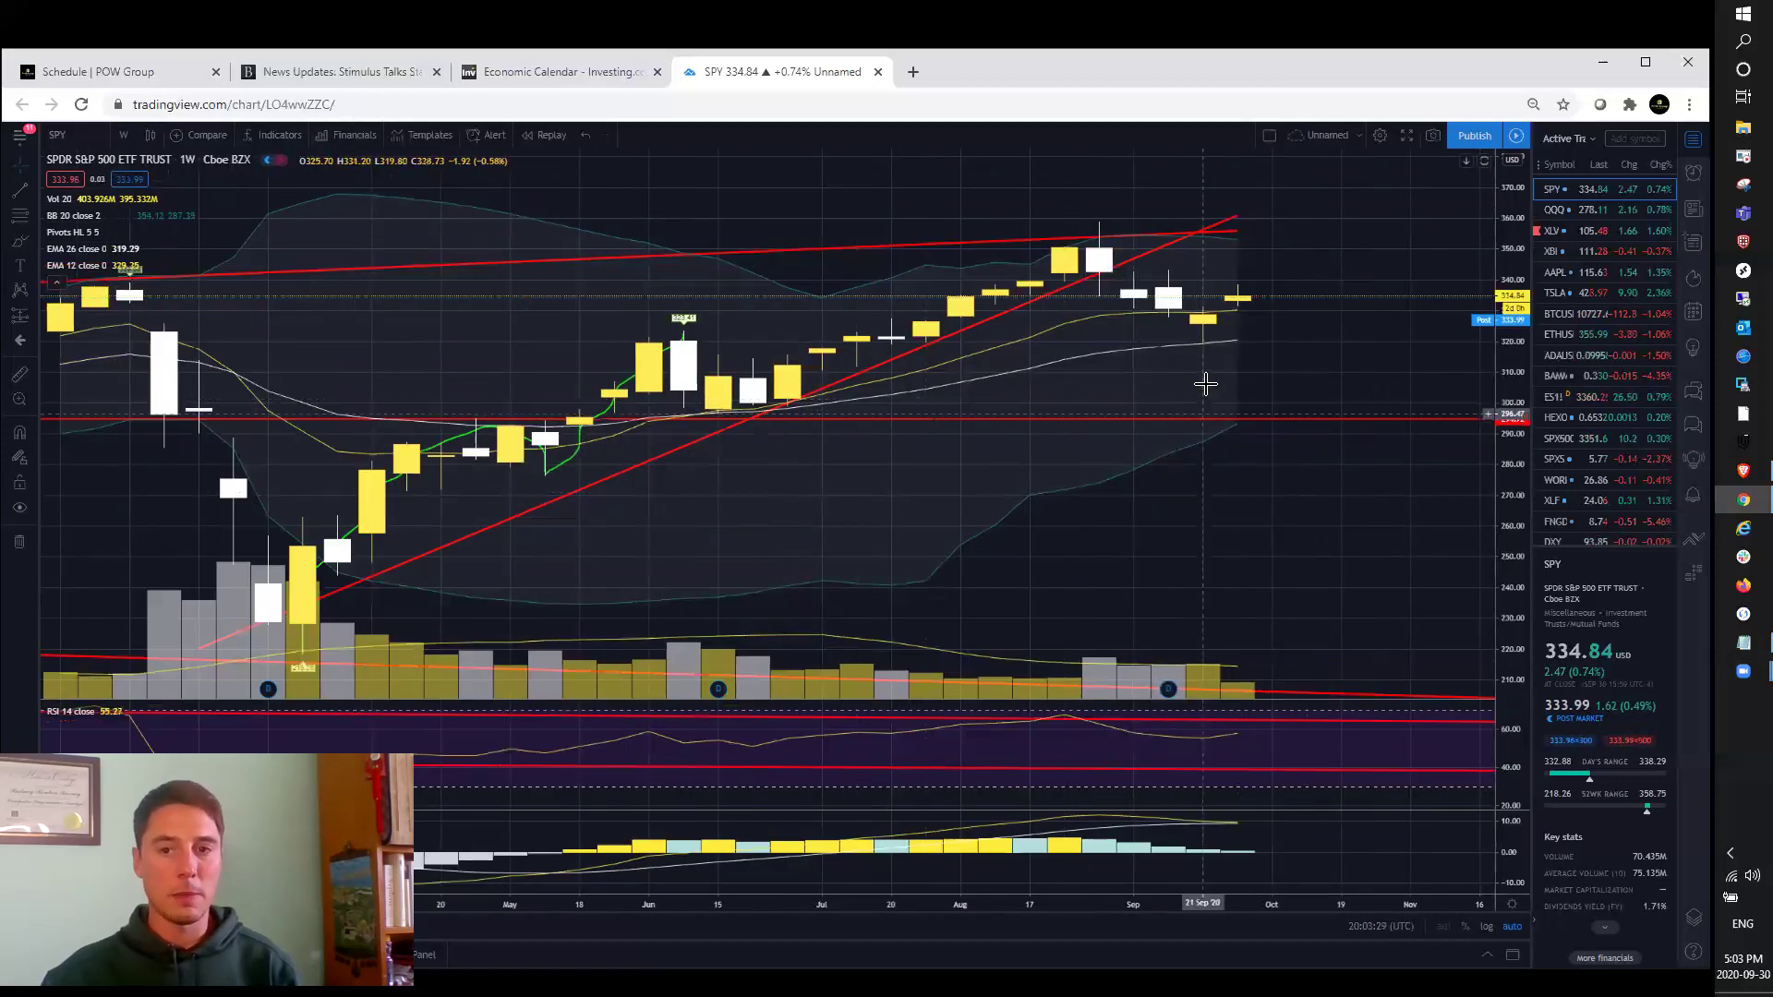
left_click(119, 137)
left_click(146, 481)
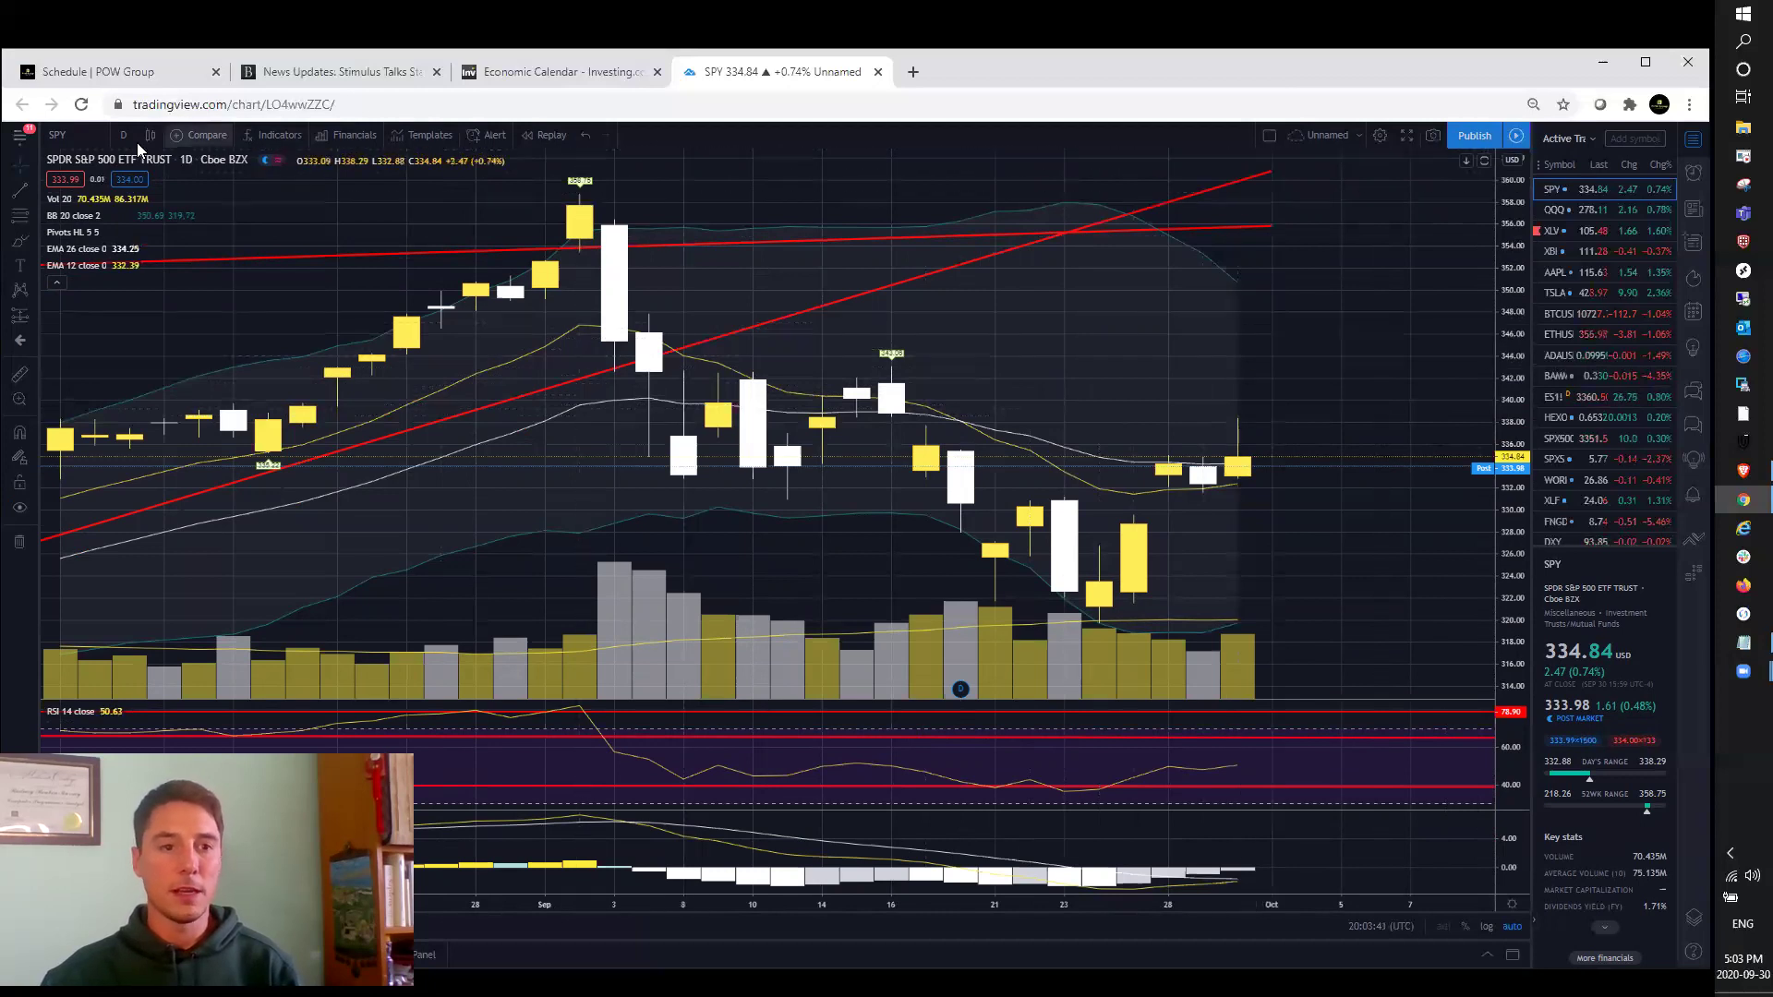
left_click(99, 76)
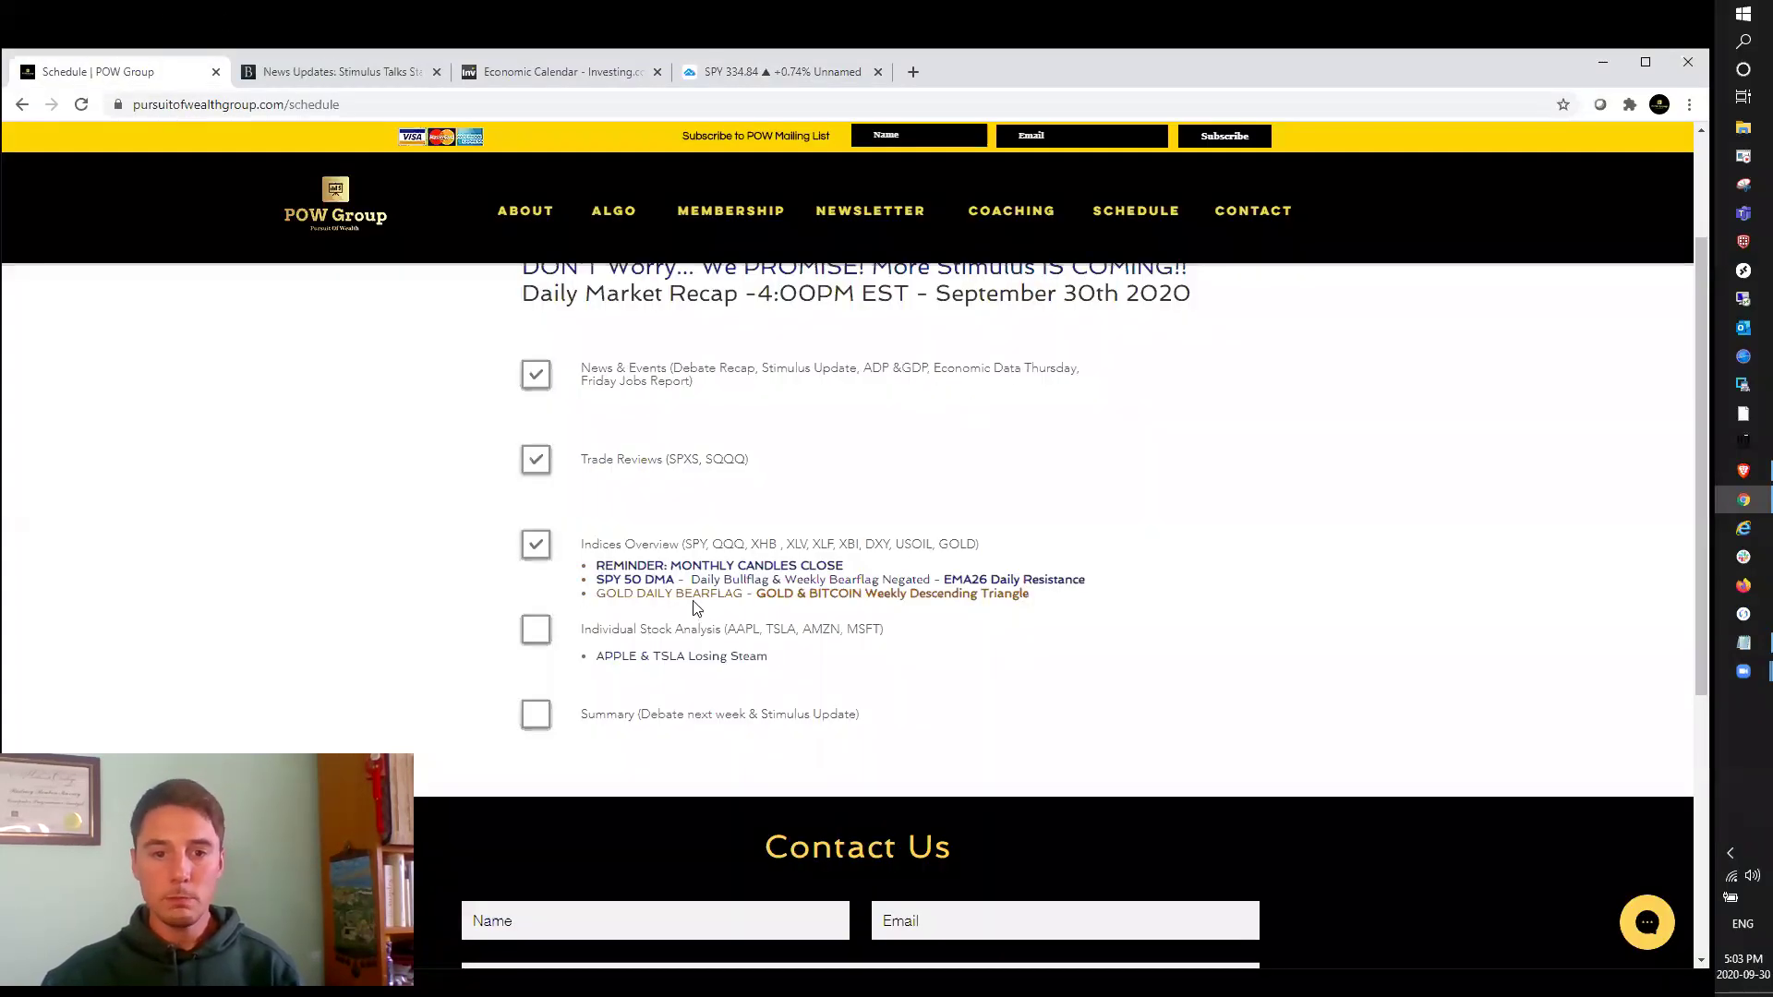
Refresh and review the StockCharts SPY weekly and daily charts, then bring the schedule back up.
left_click(1743, 471)
left_click(1226, 65)
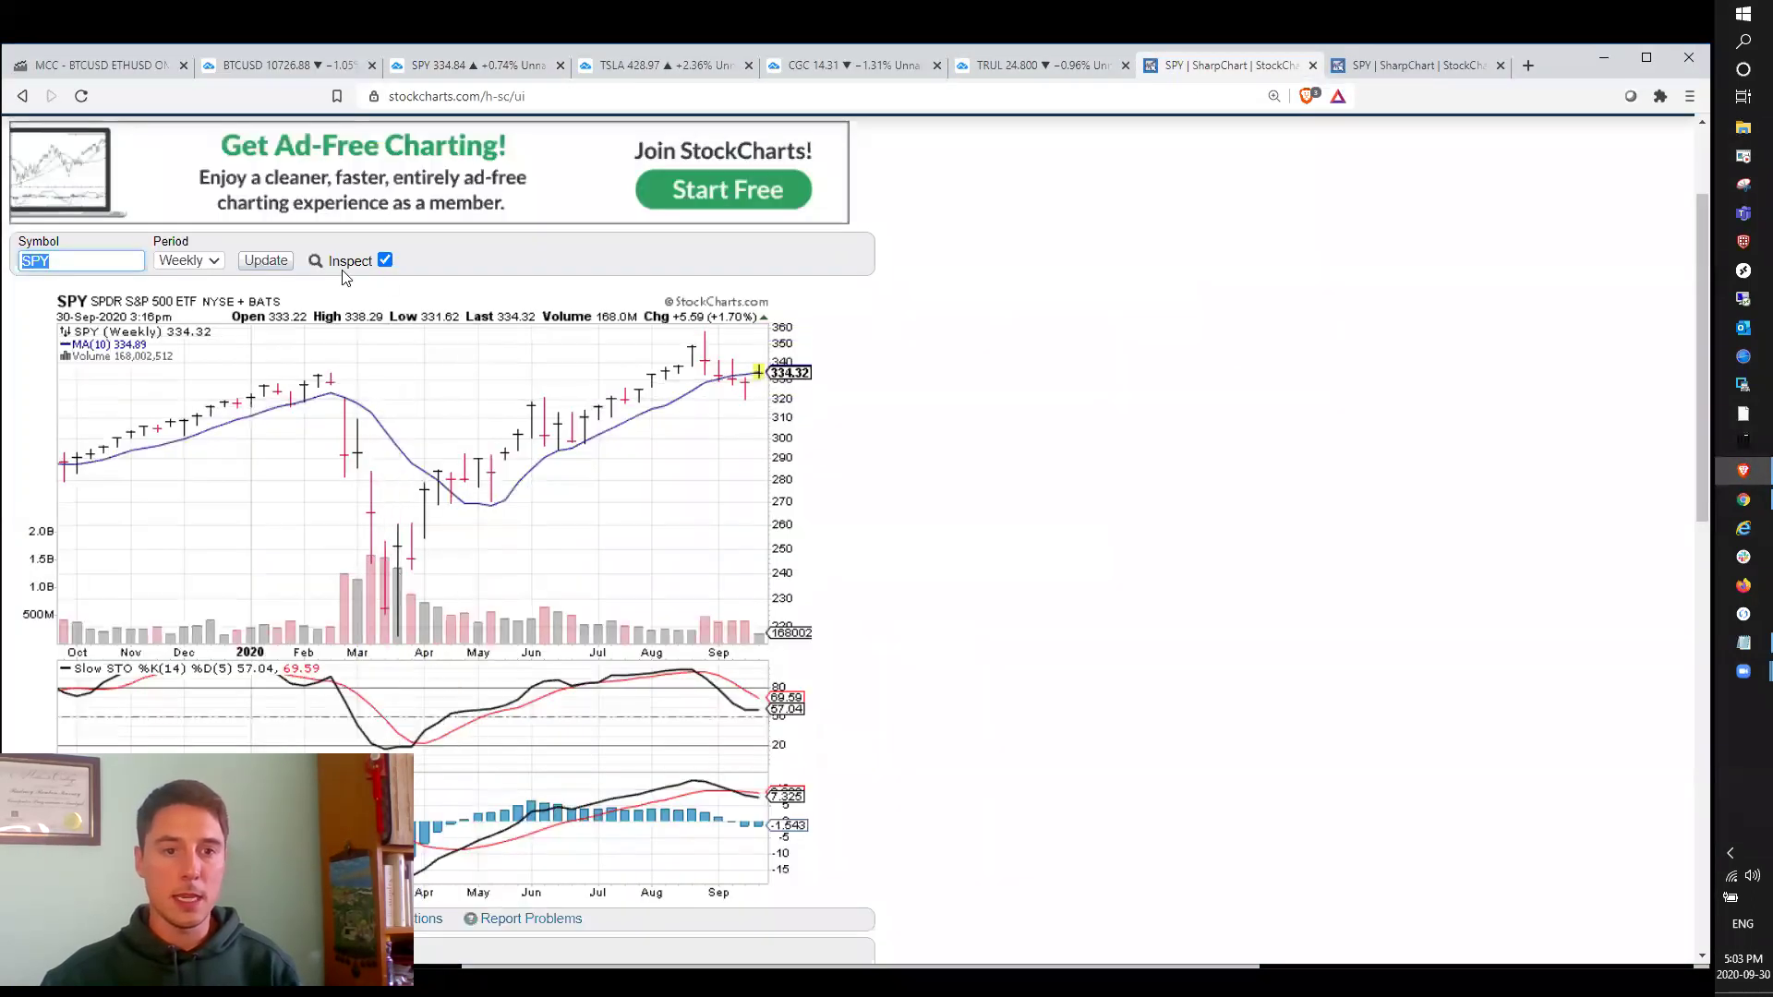
left_click(265, 260)
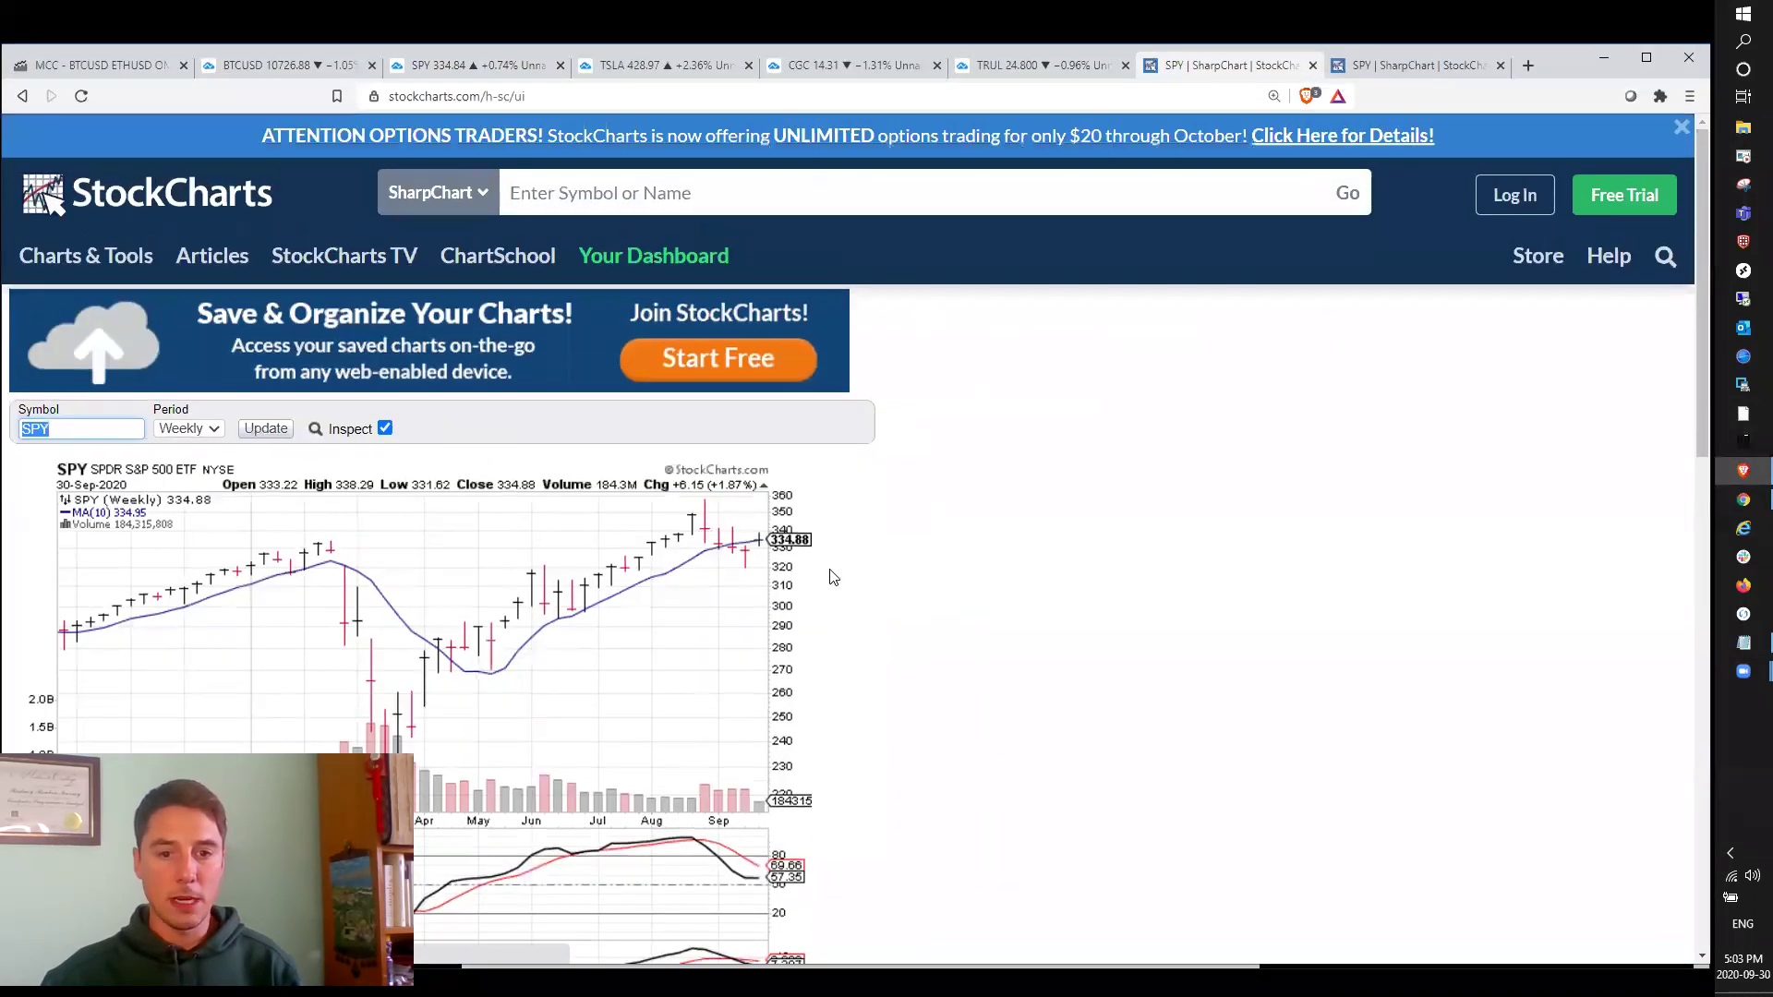
scroll(692, 555, "down", 1)
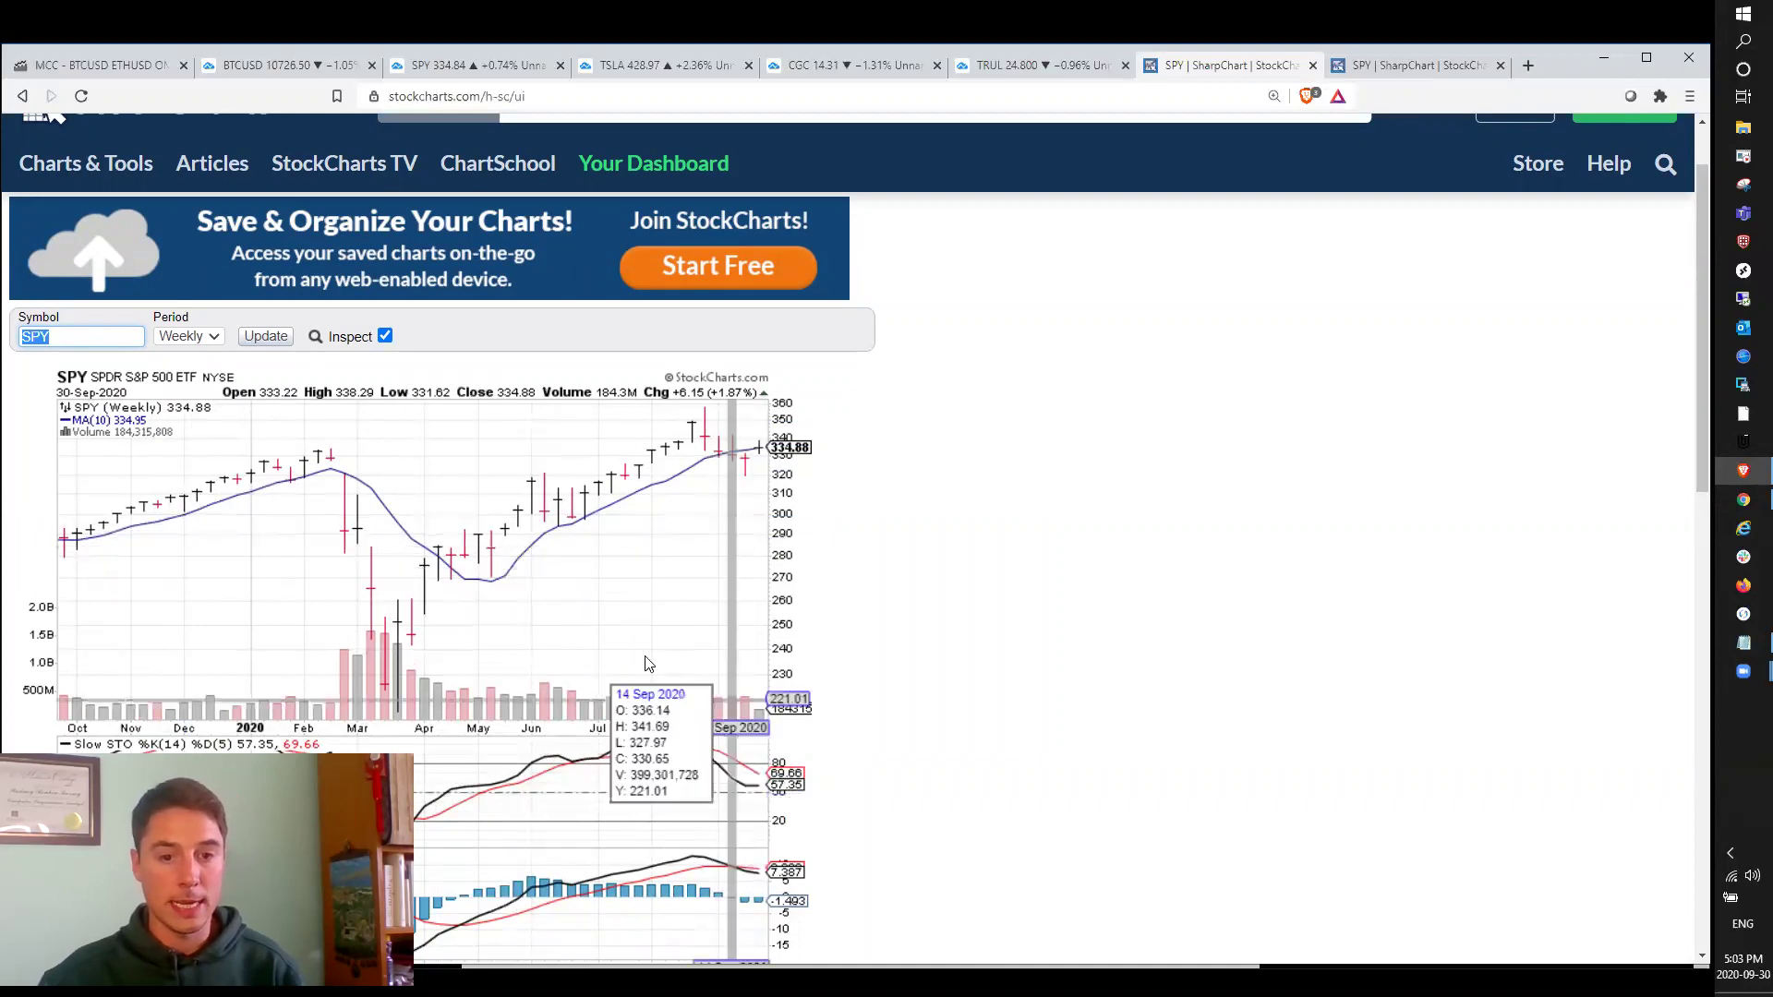
scroll(640, 660, "up", 2)
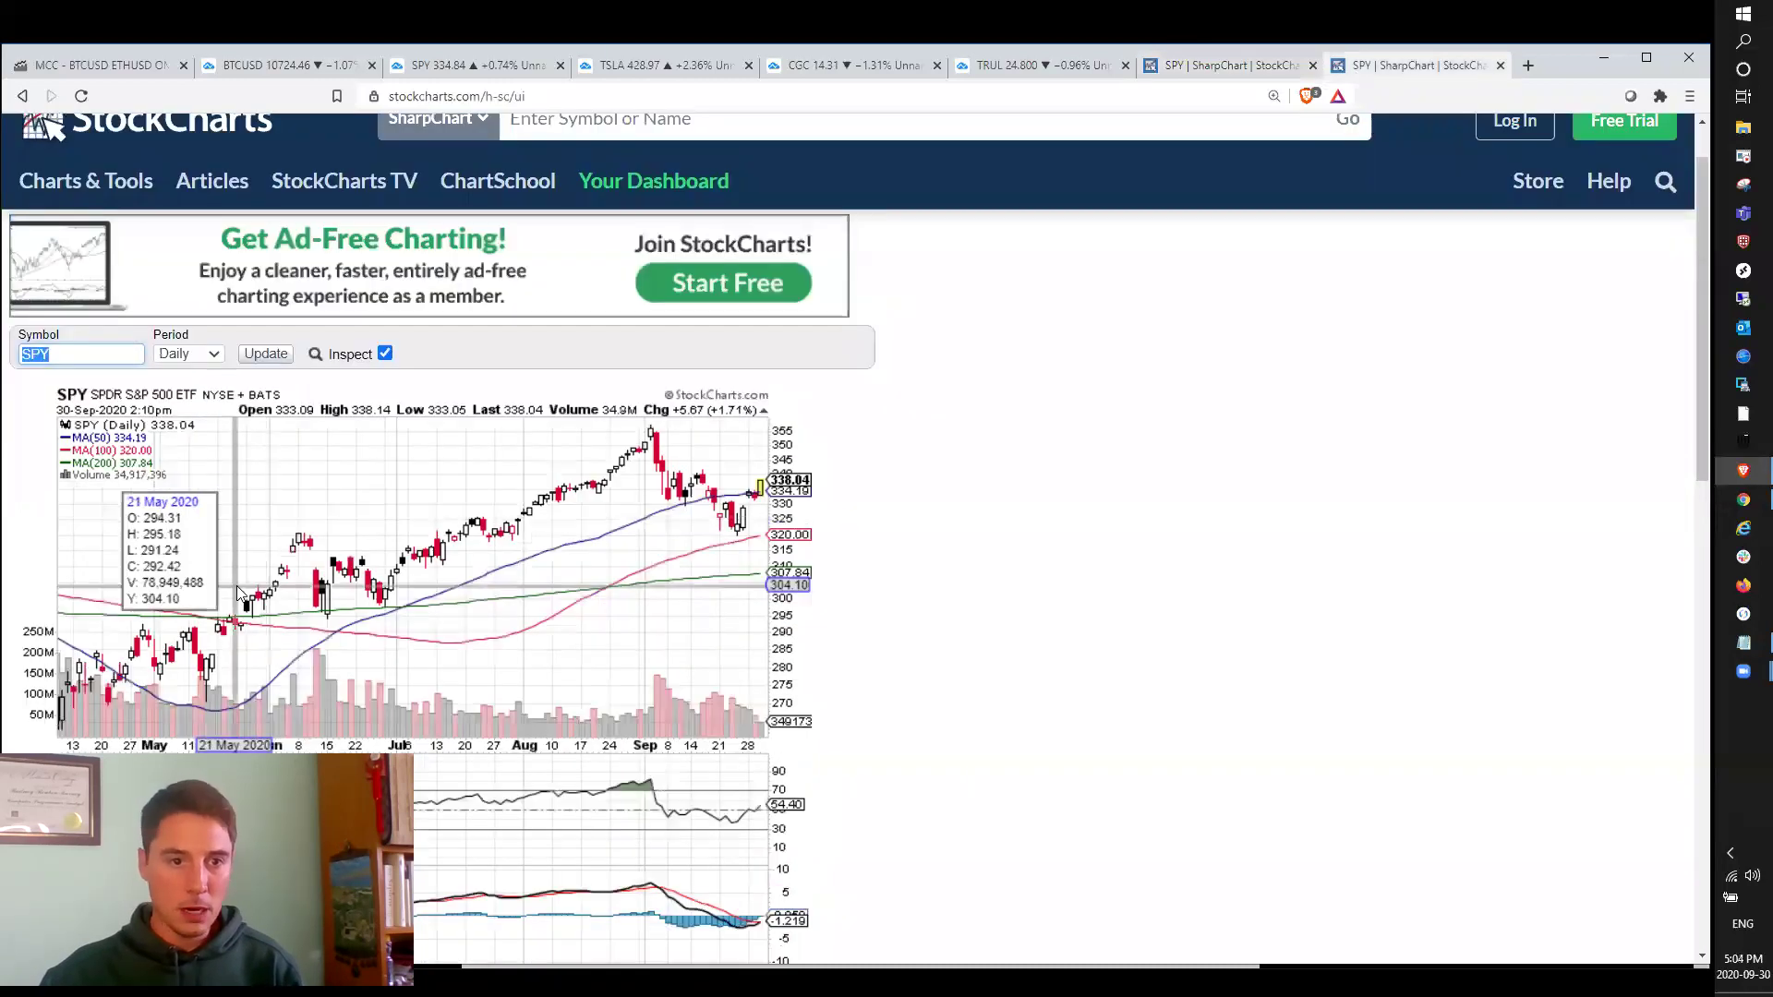
left_click(255, 355)
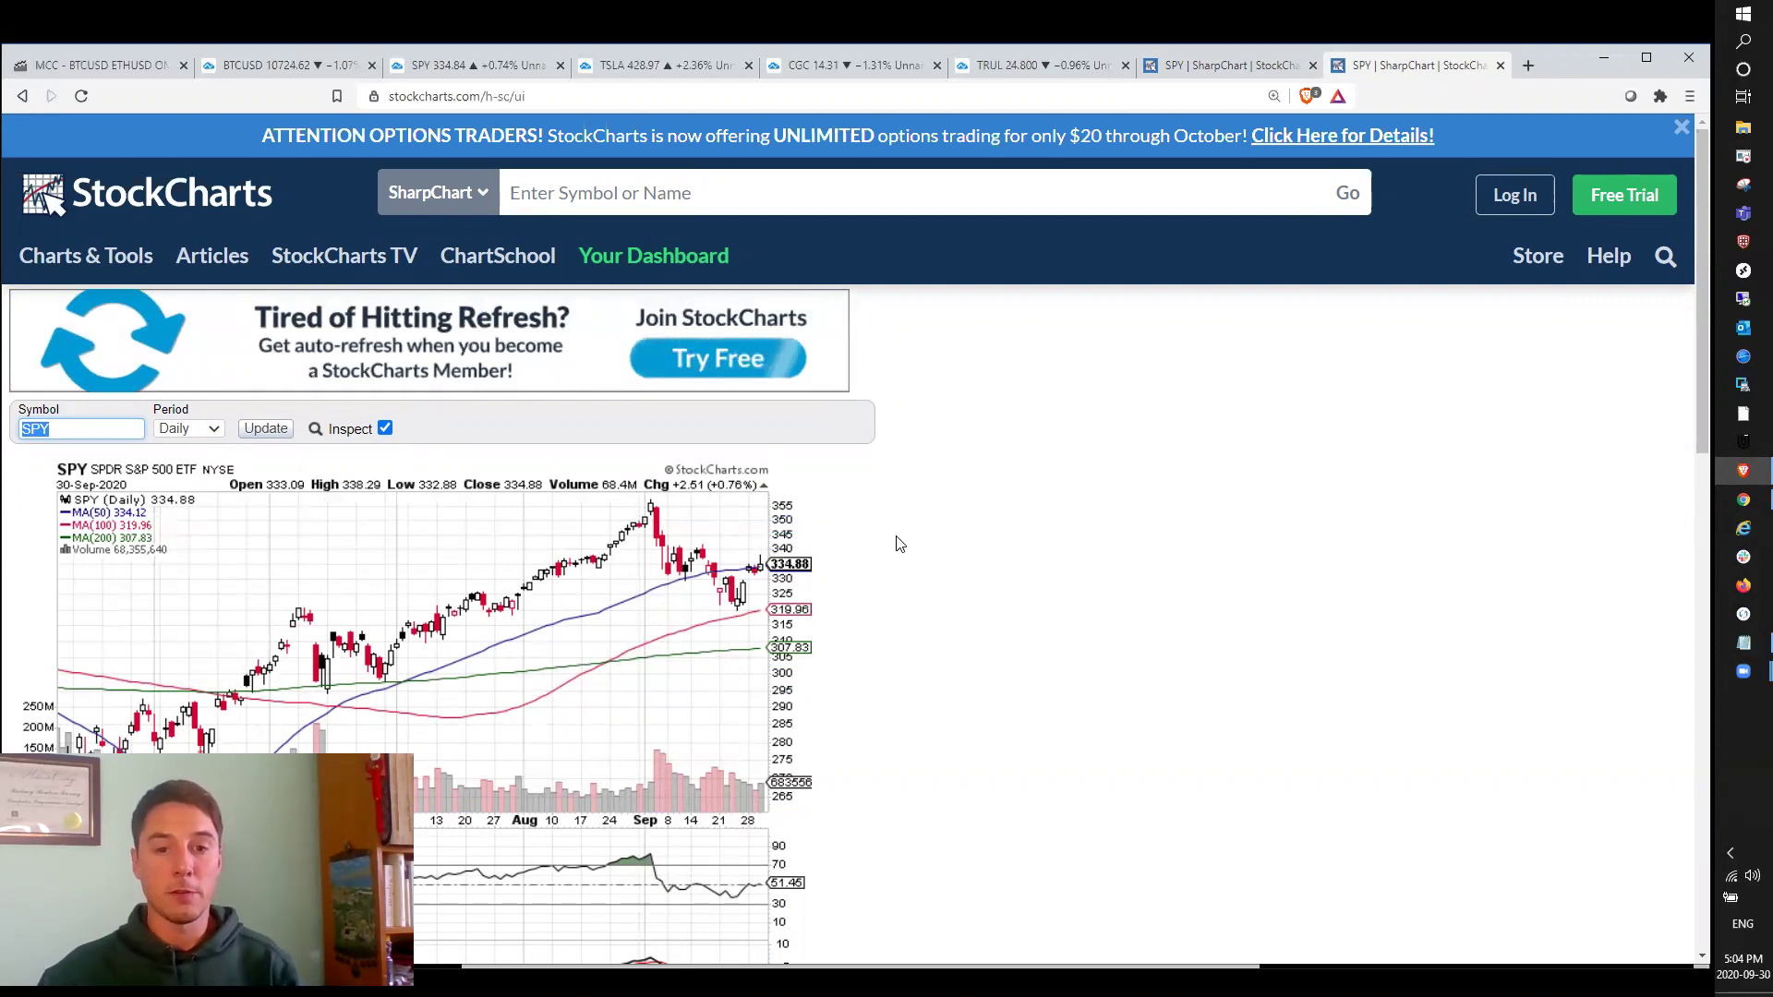
scroll(815, 552, "down", 1)
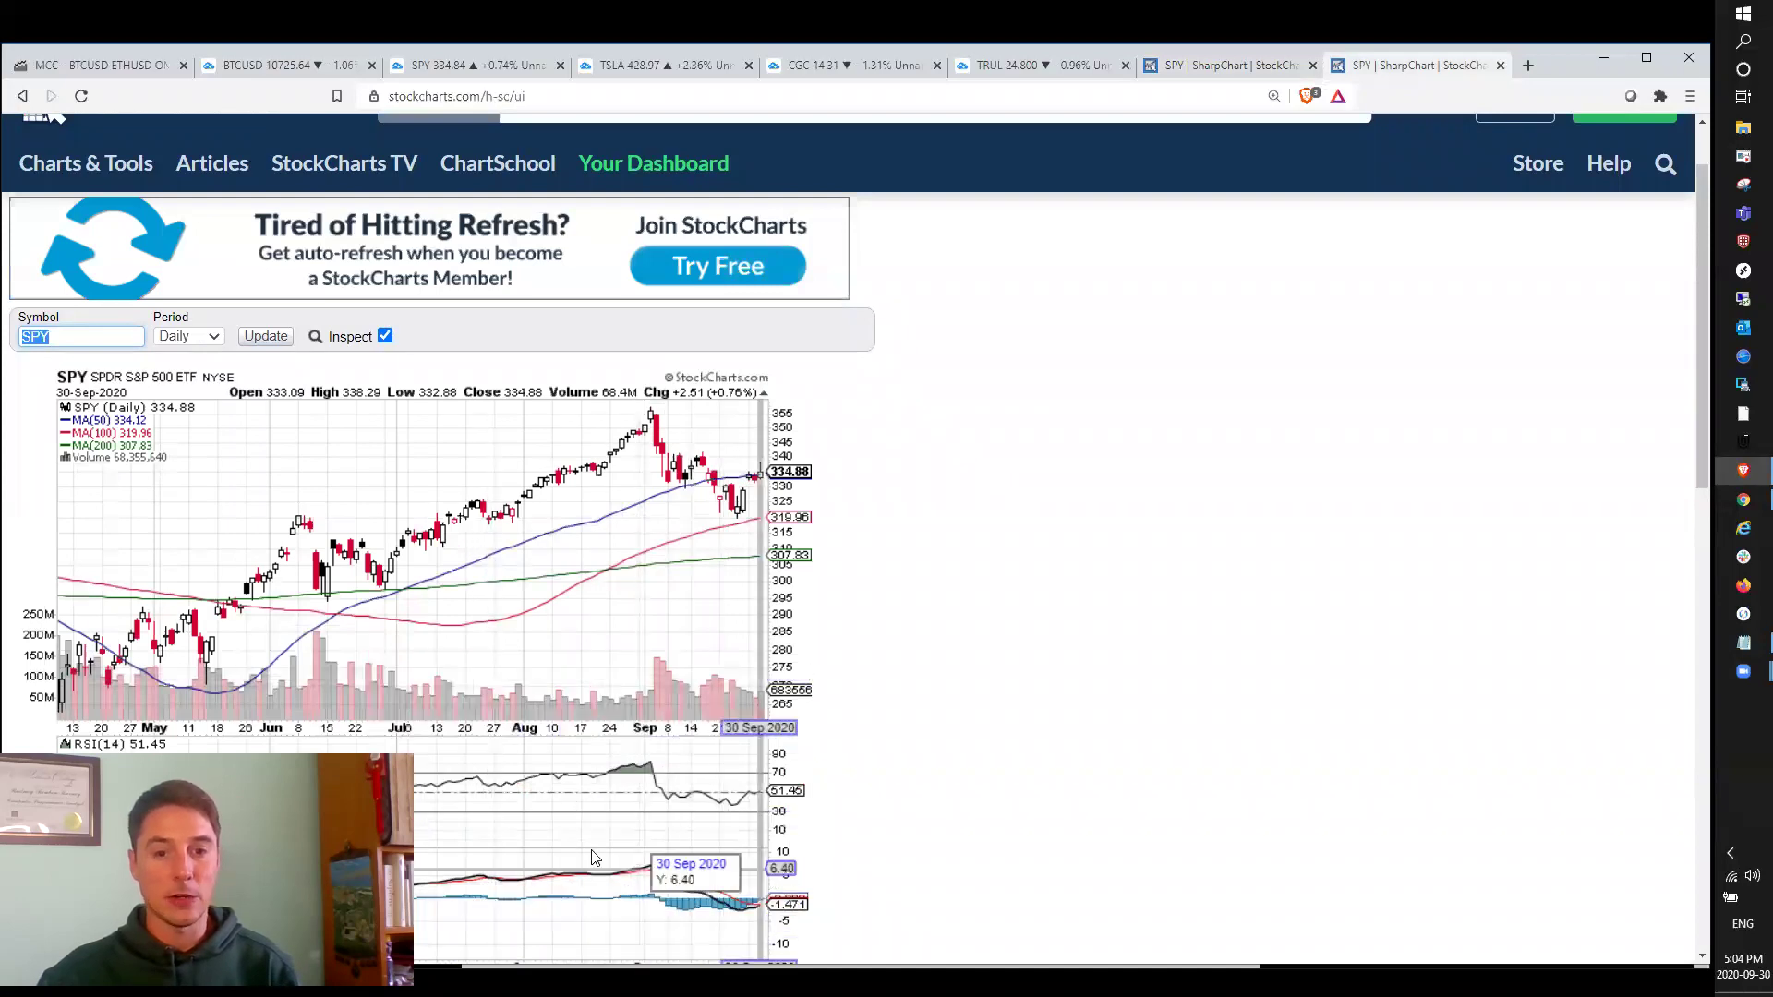
scroll(970, 619, "up", 1)
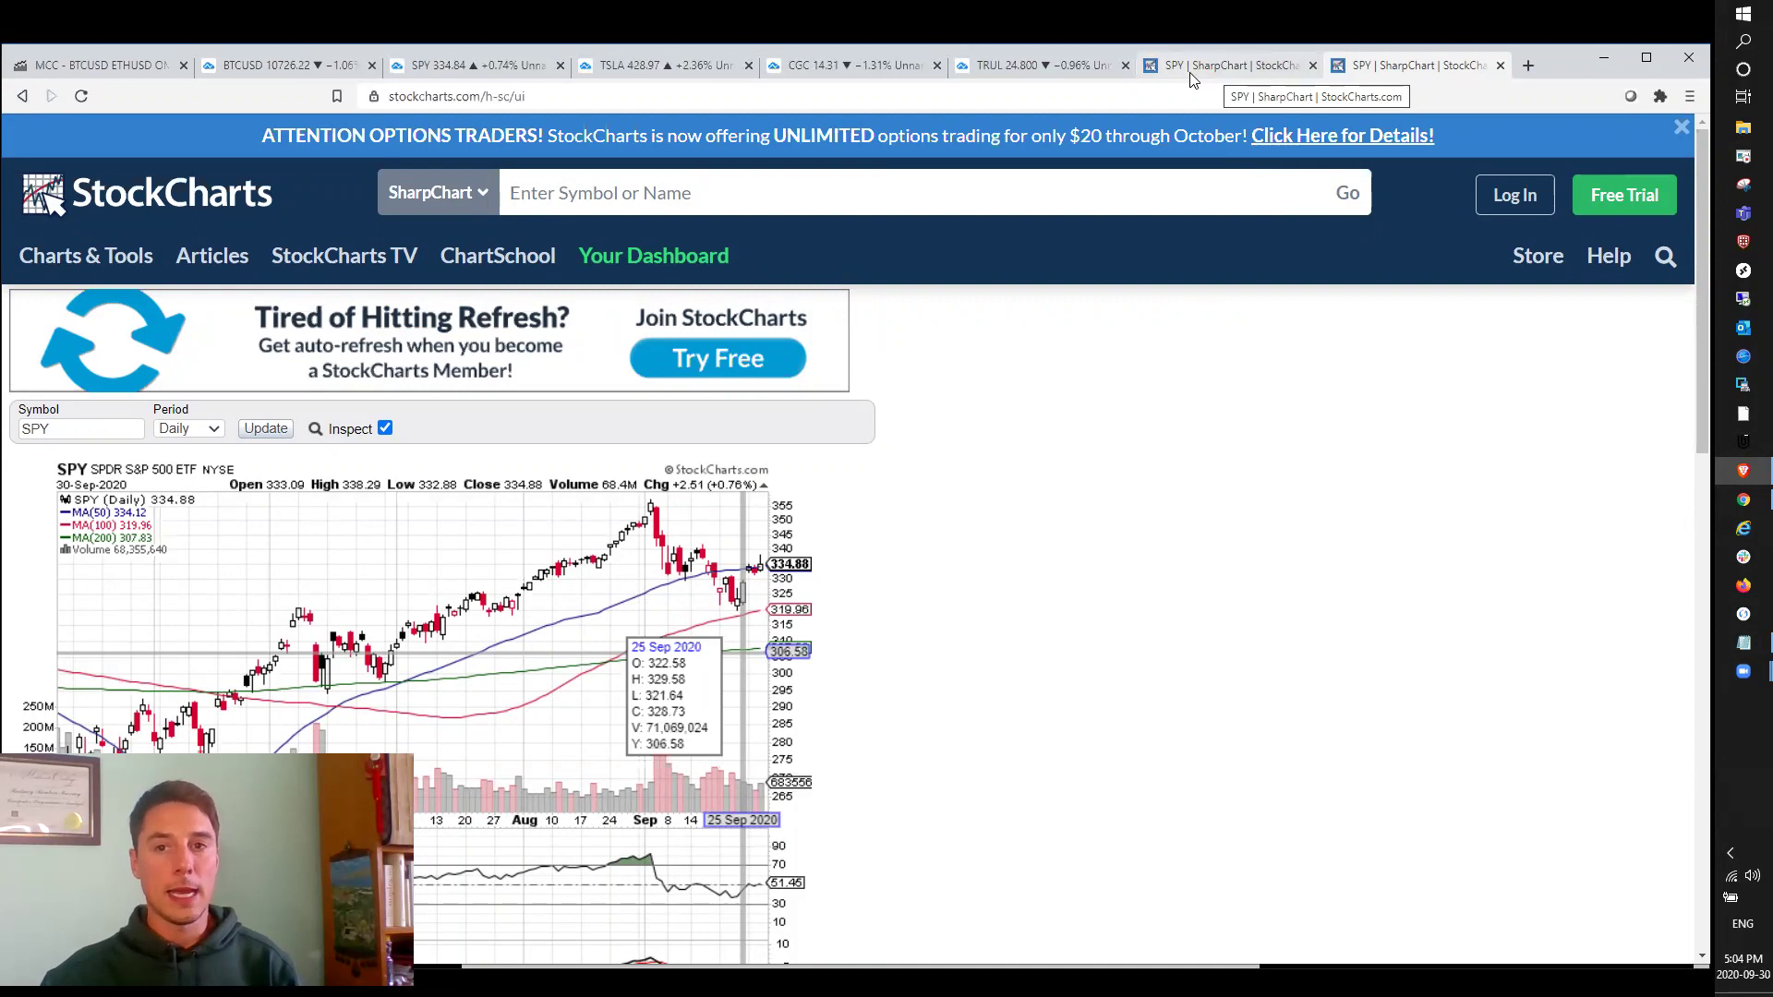
left_click(1606, 61)
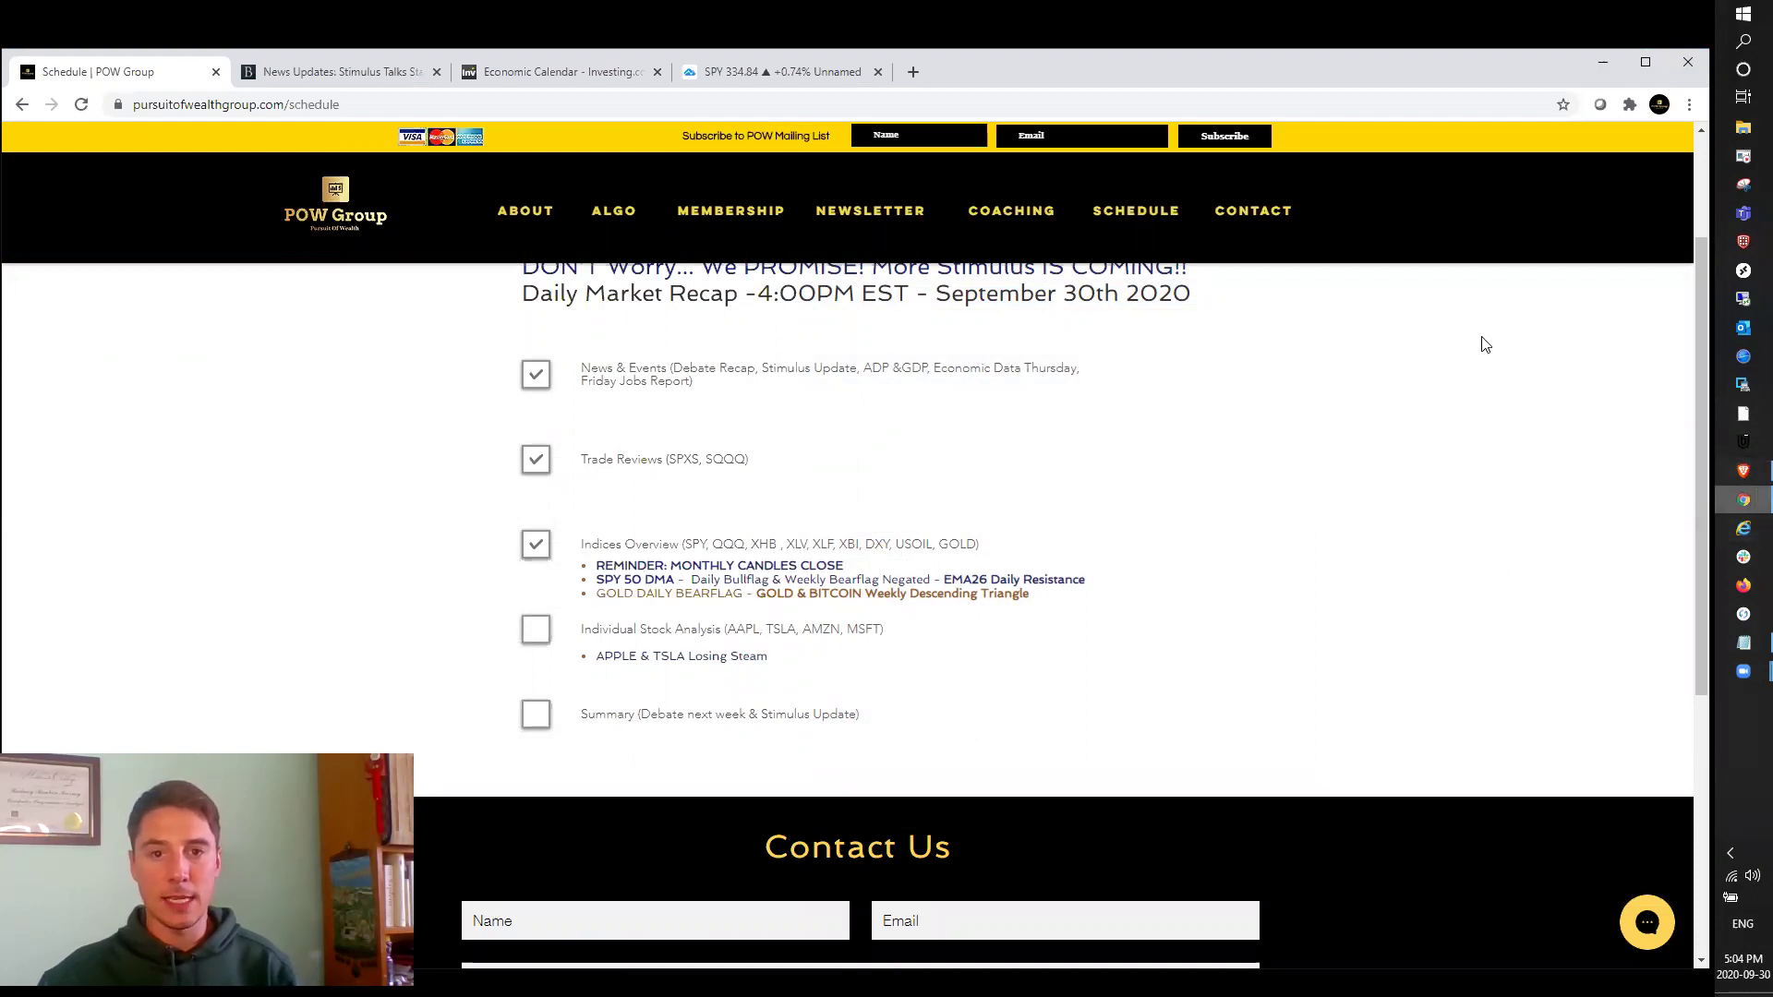
left_click(845, 71)
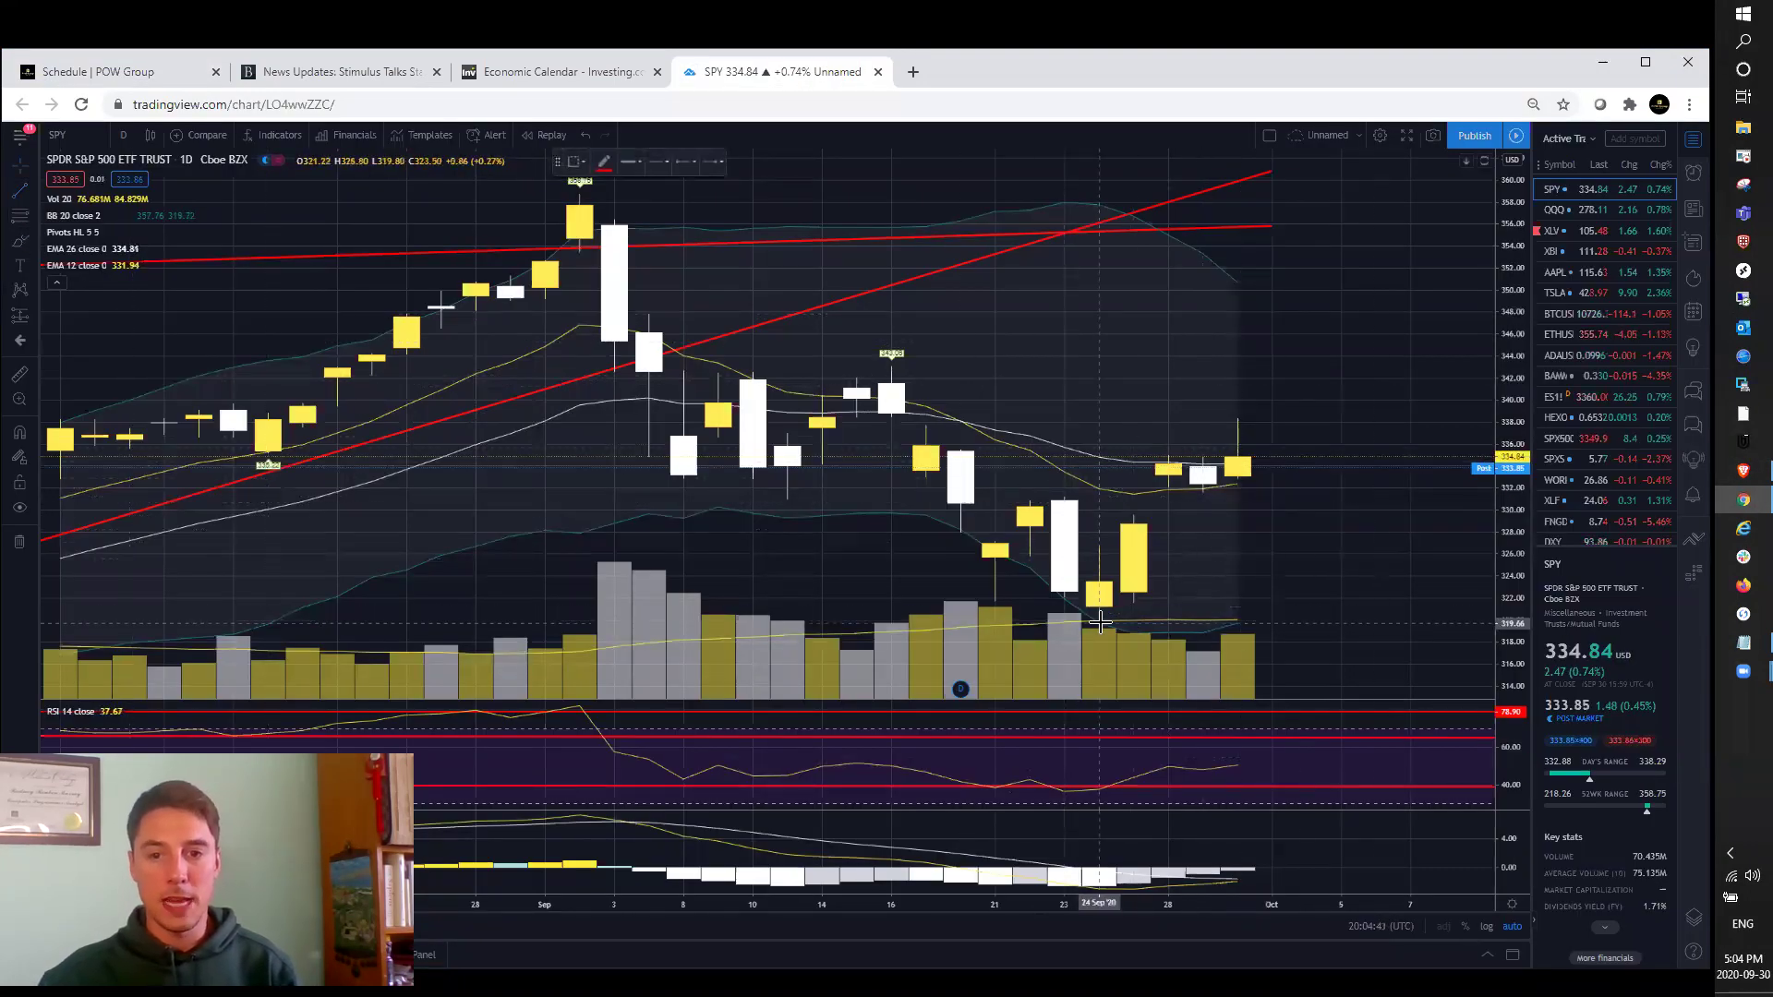
left_click_drag(1099, 625, 1203, 457)
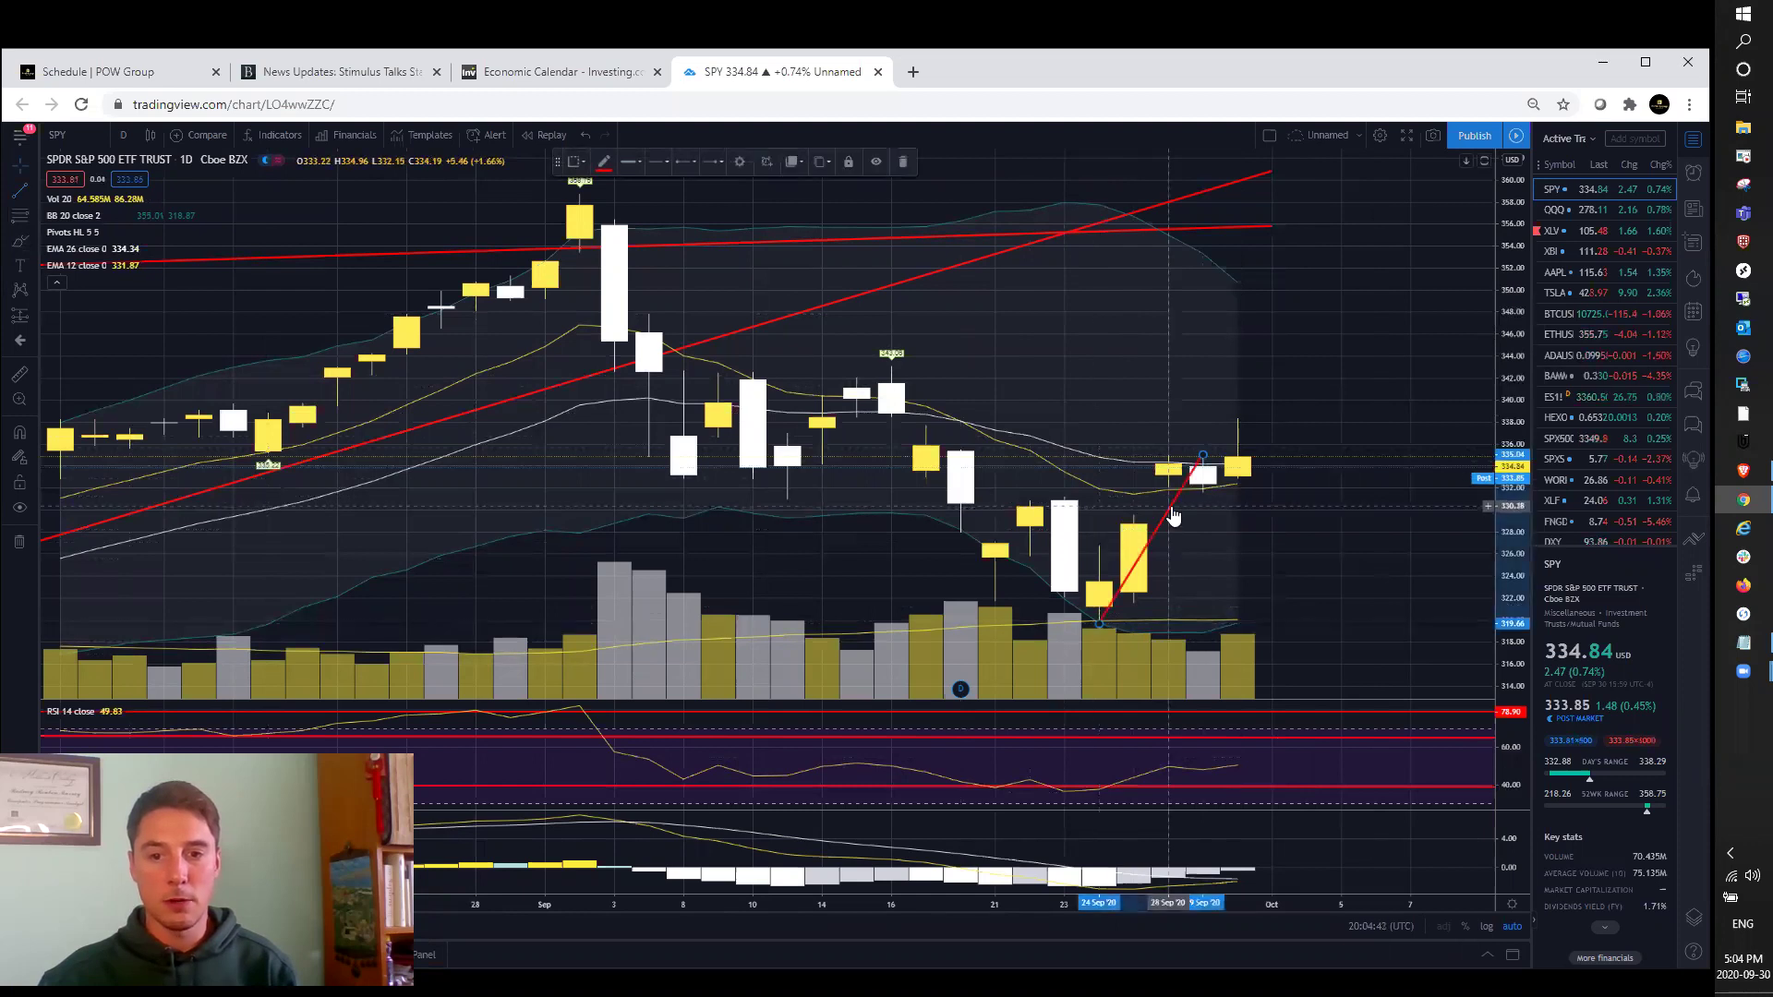
left_click_drag(1174, 515, 1281, 380)
left_click(1331, 368)
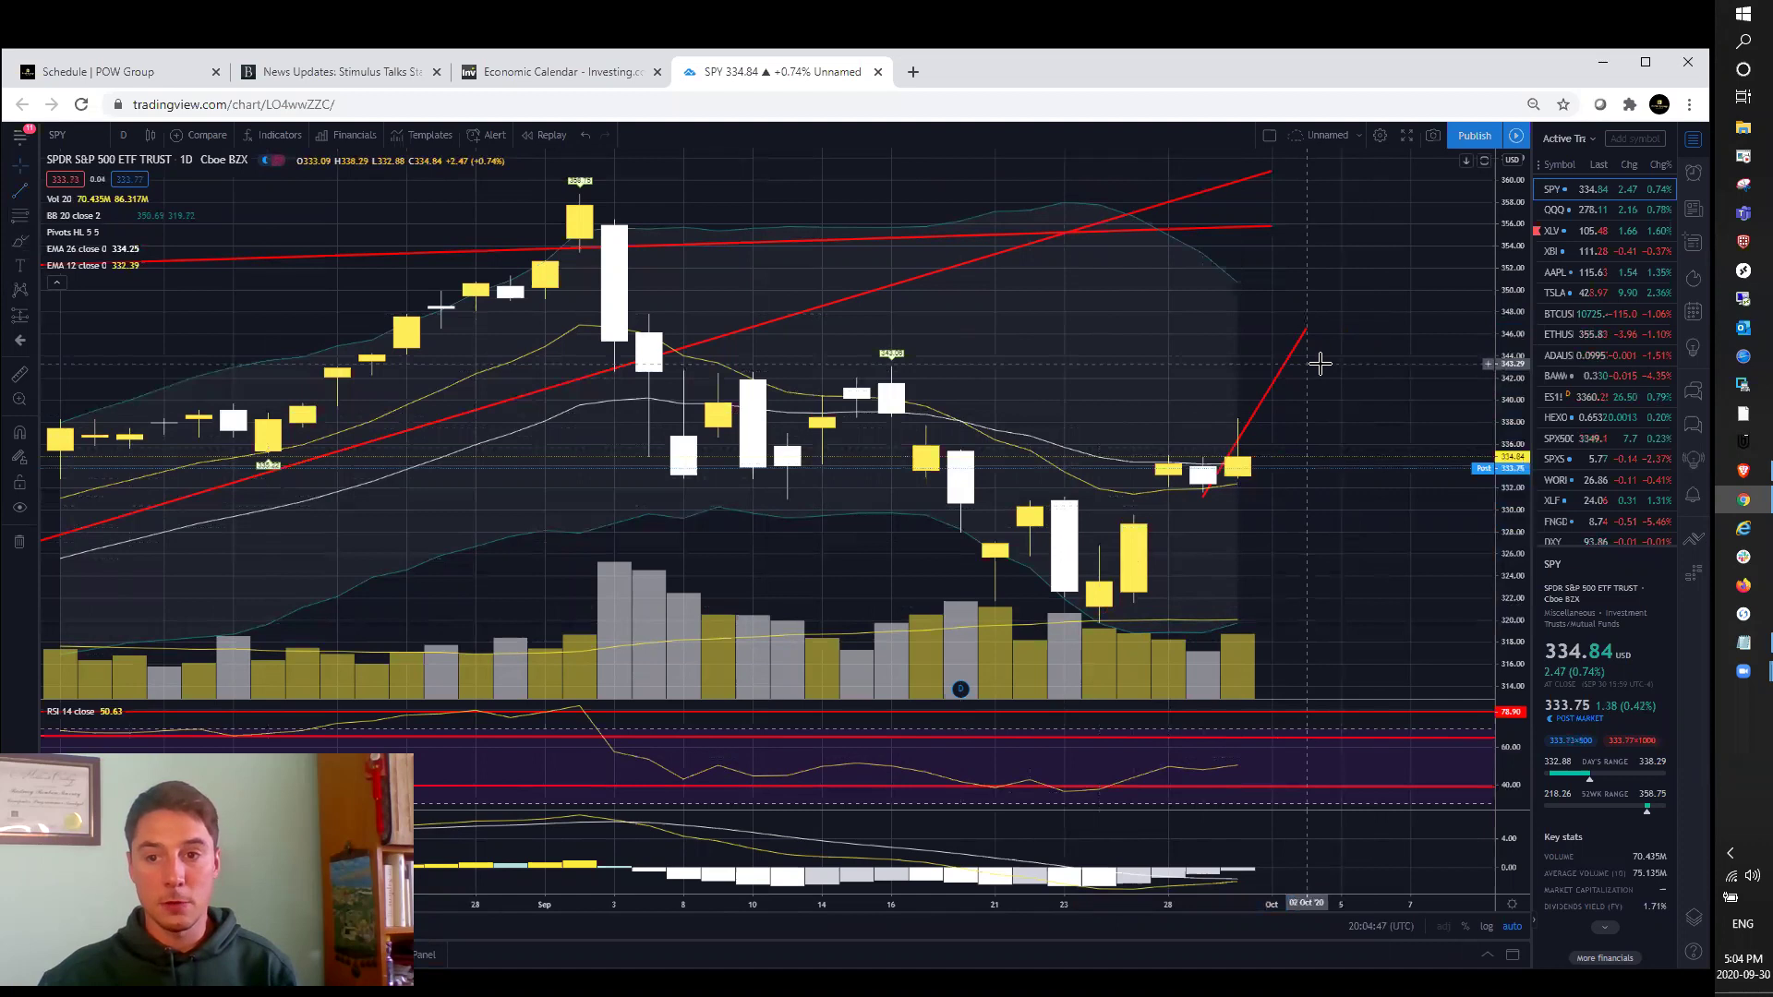
left_click(1287, 361)
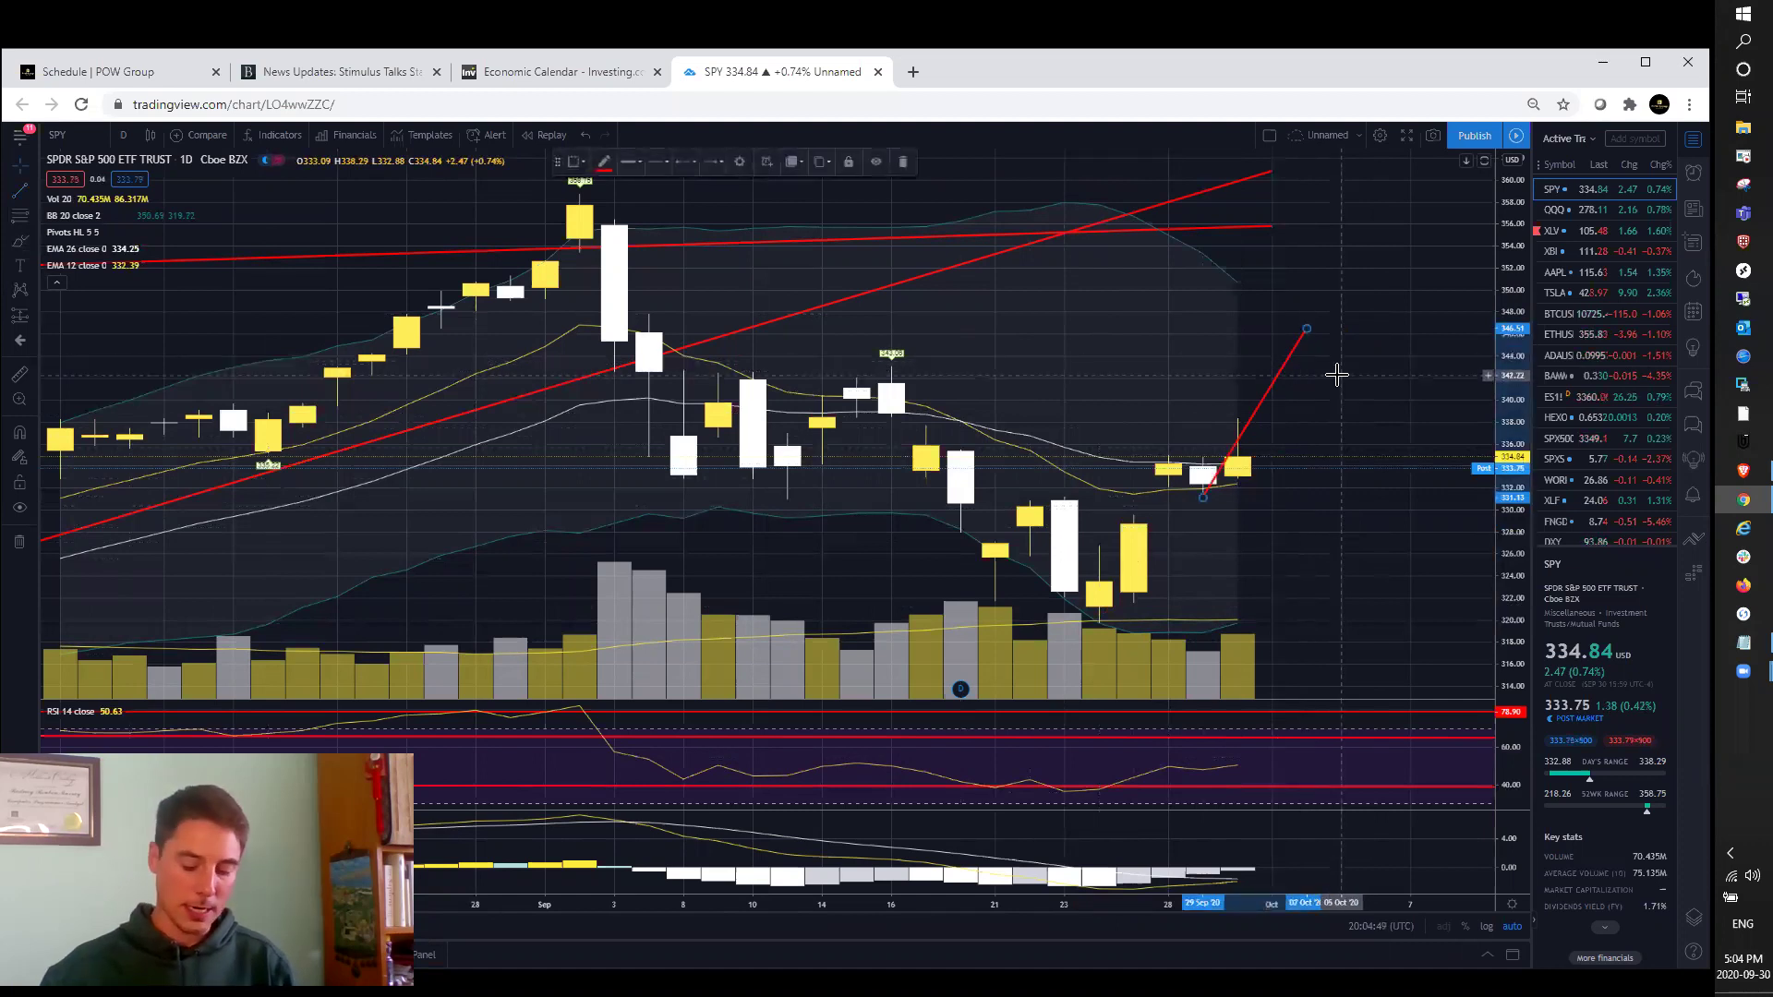
key("Delete")
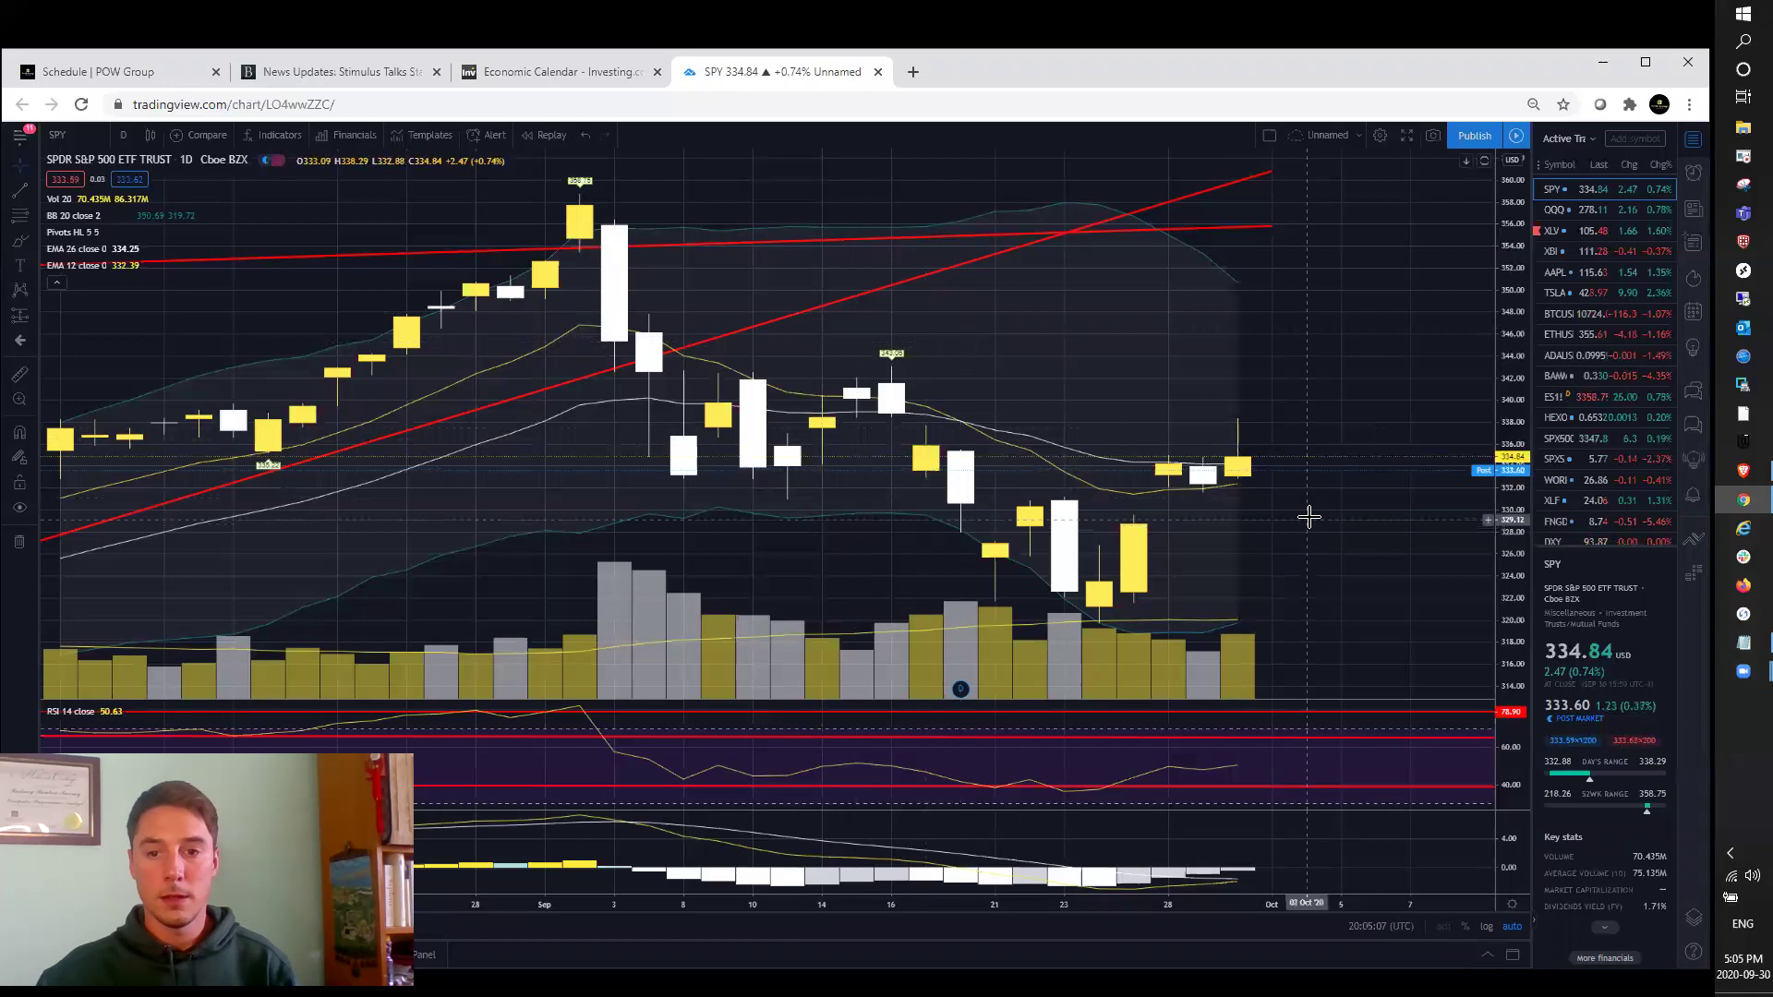
left_click(208, 72)
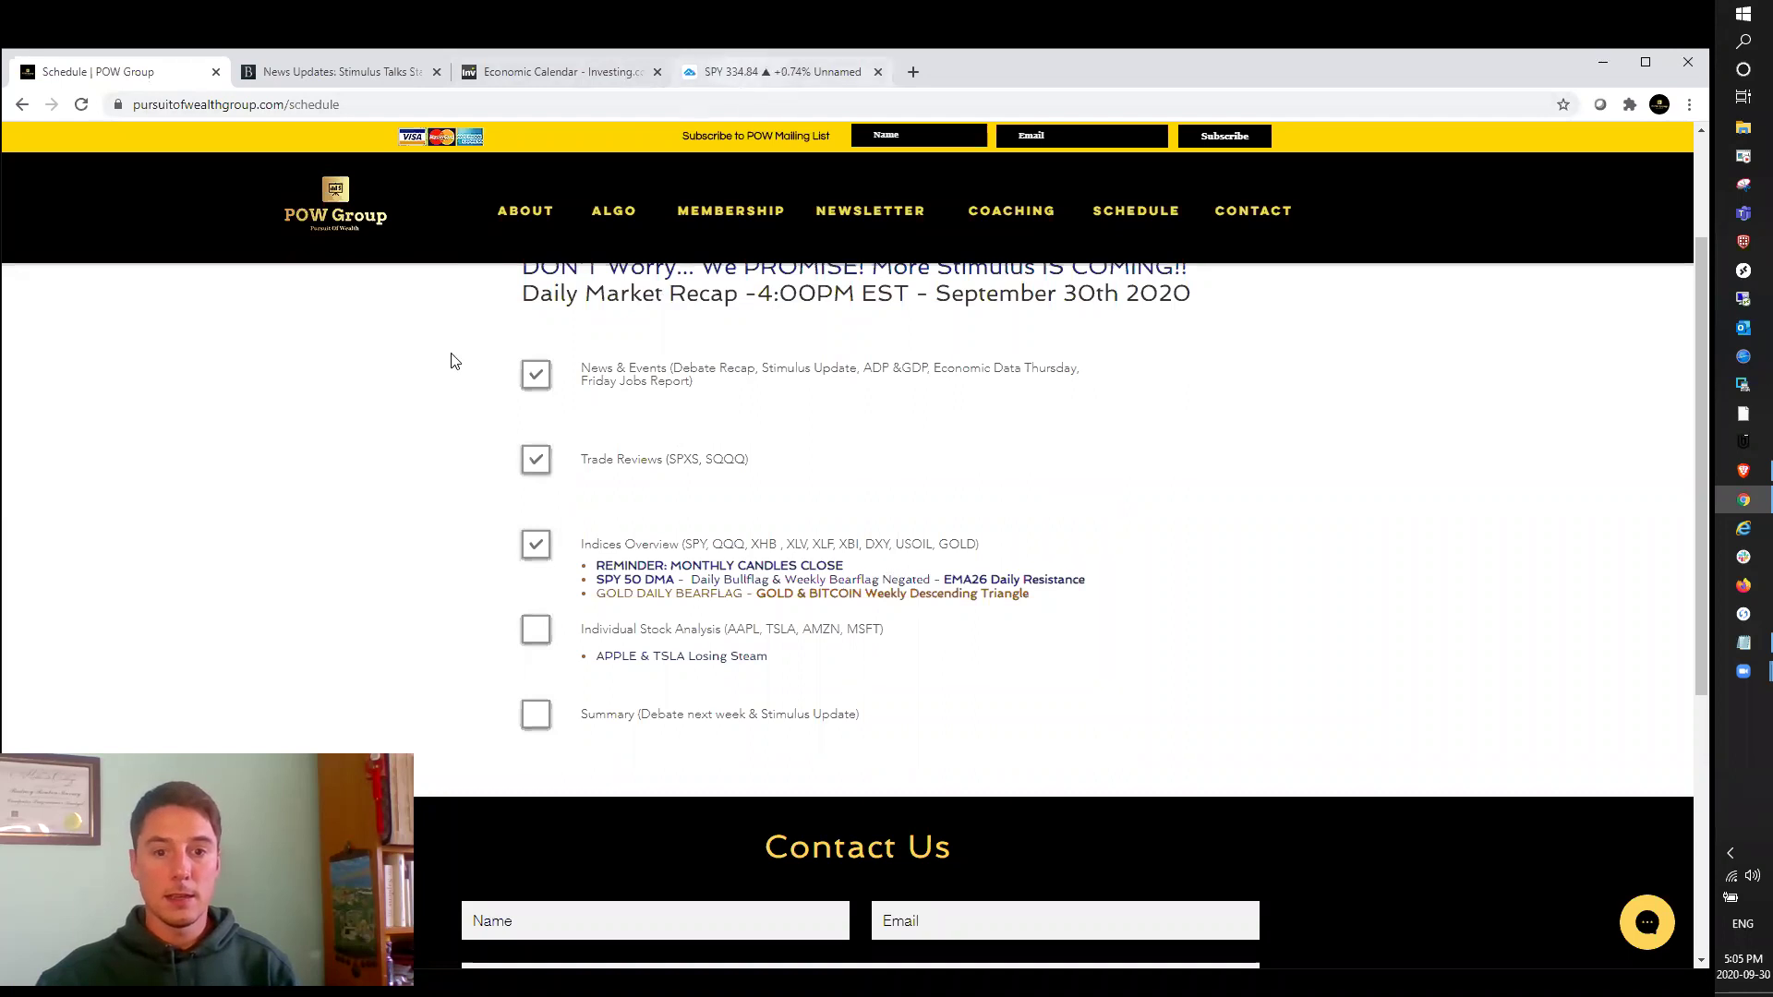
Switch the TradingView chart to QQQ on monthly candles with drawings hidden.
left_click(703, 78)
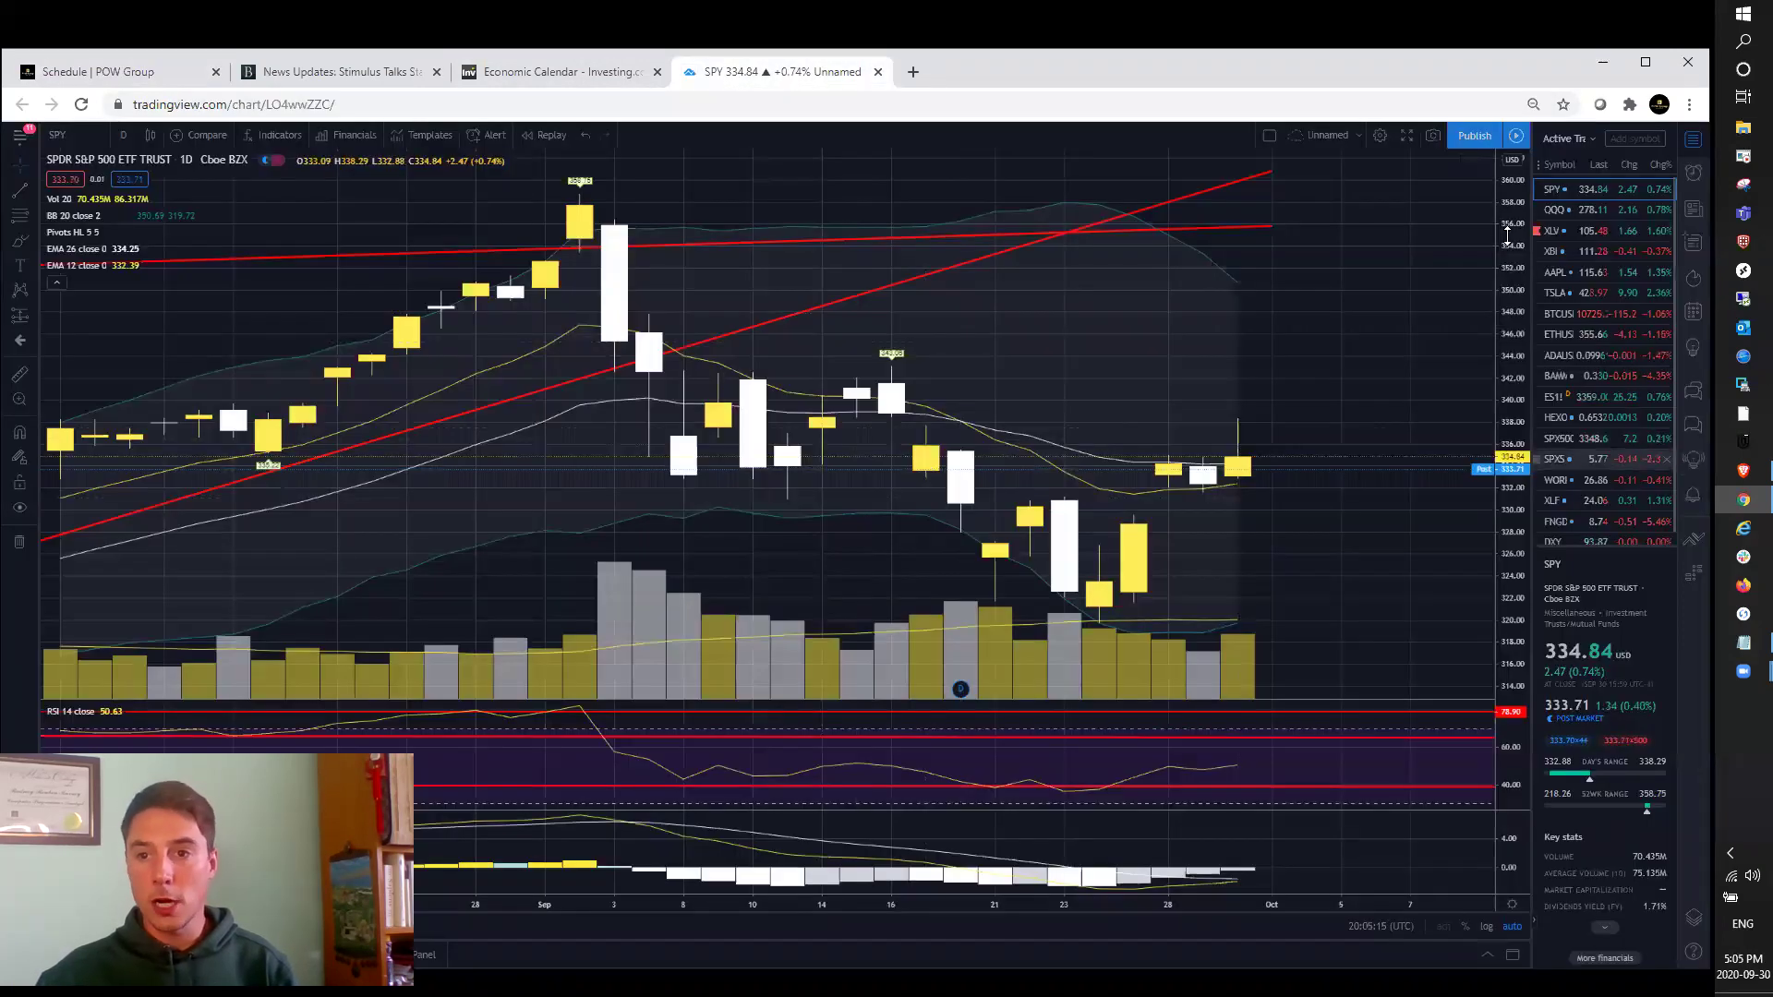
key("Down")
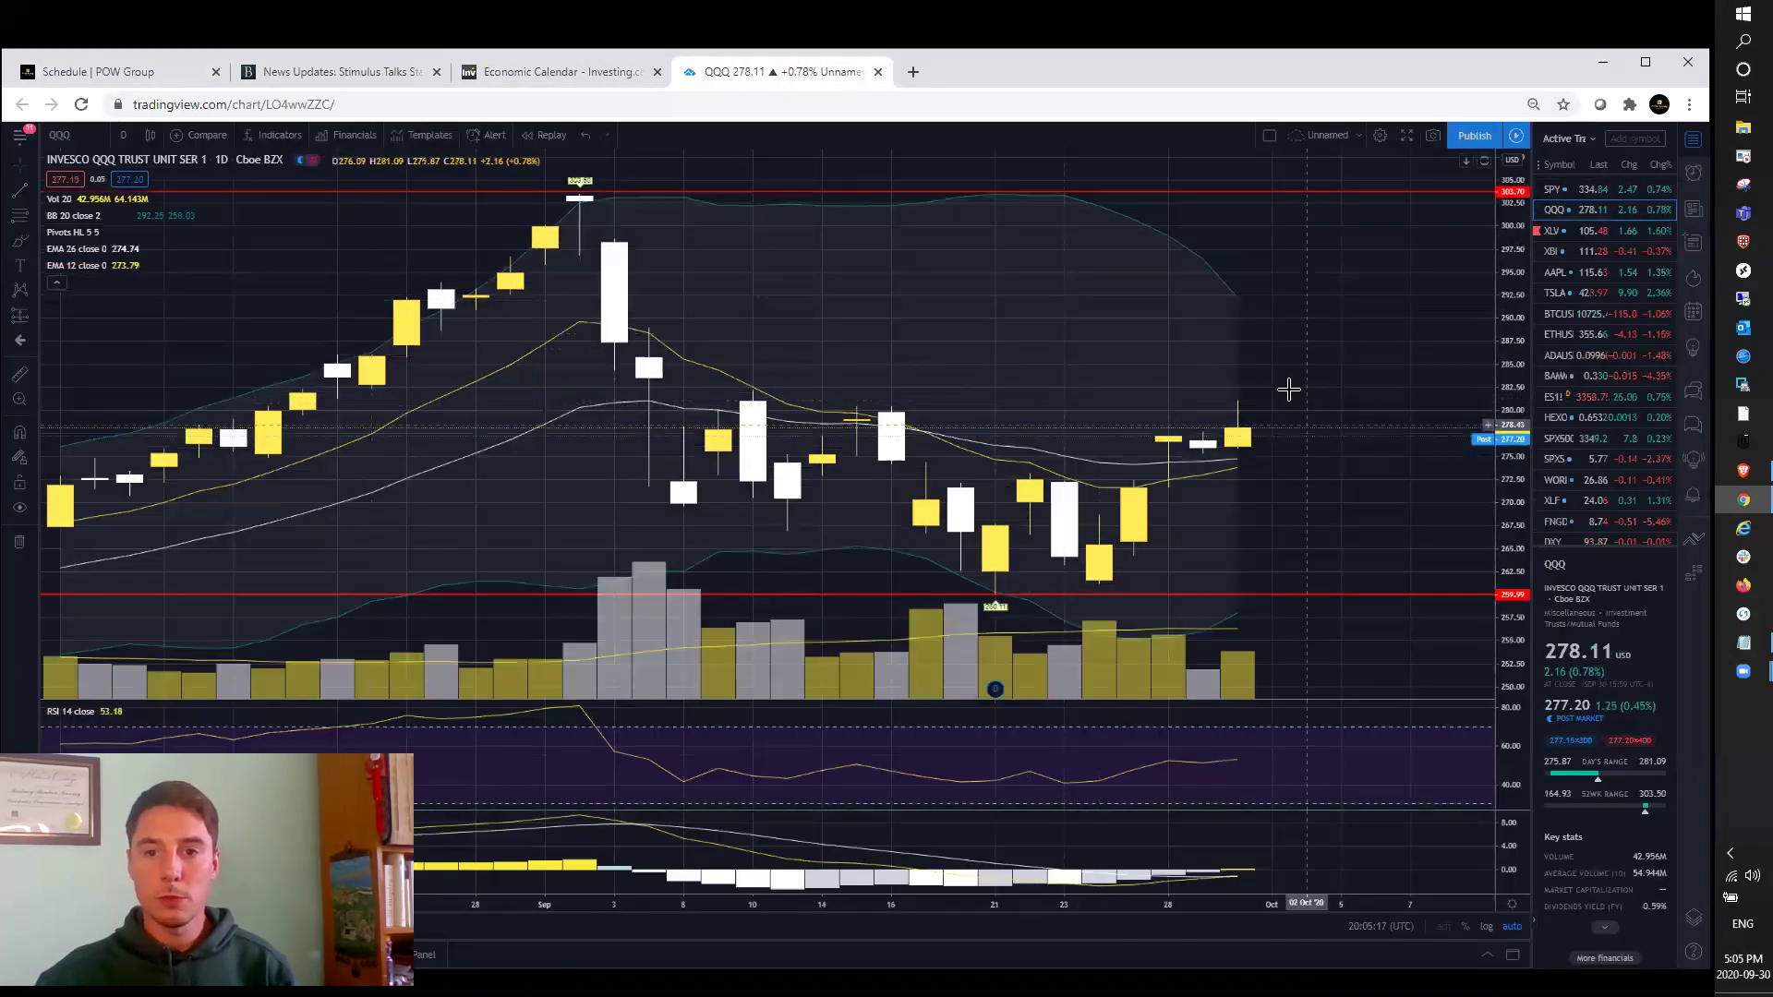
left_click(127, 131)
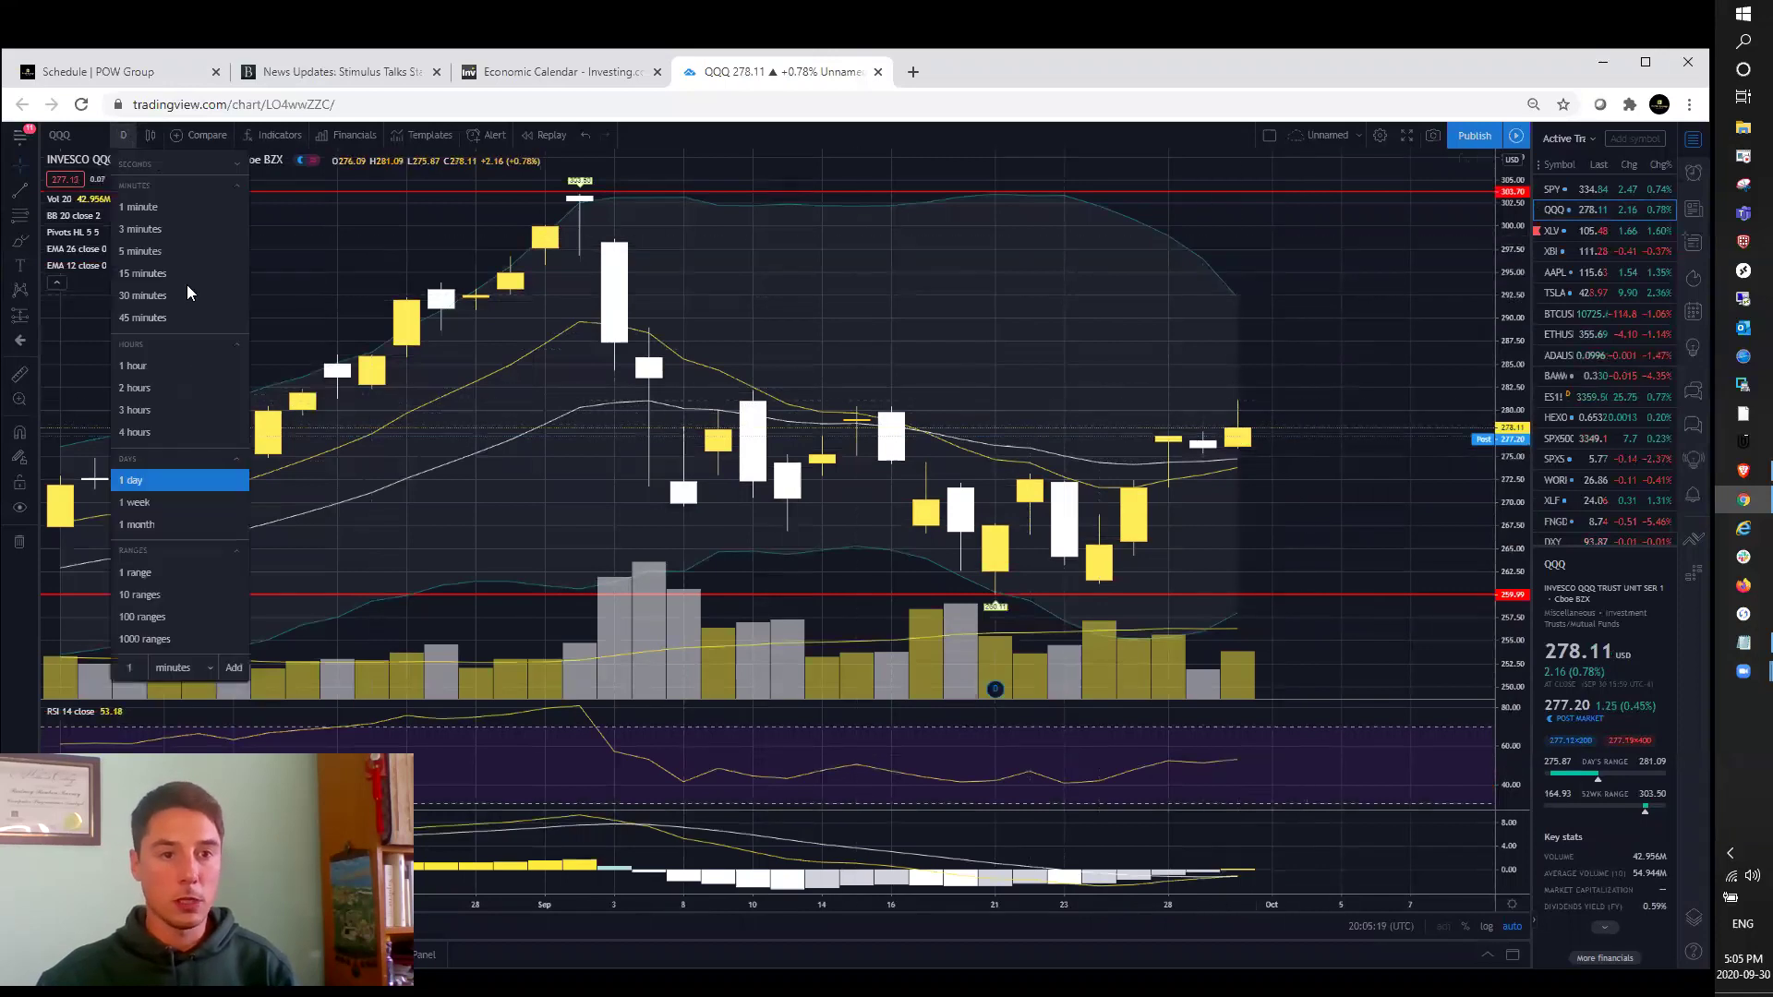
left_click(166, 527)
left_click(20, 508)
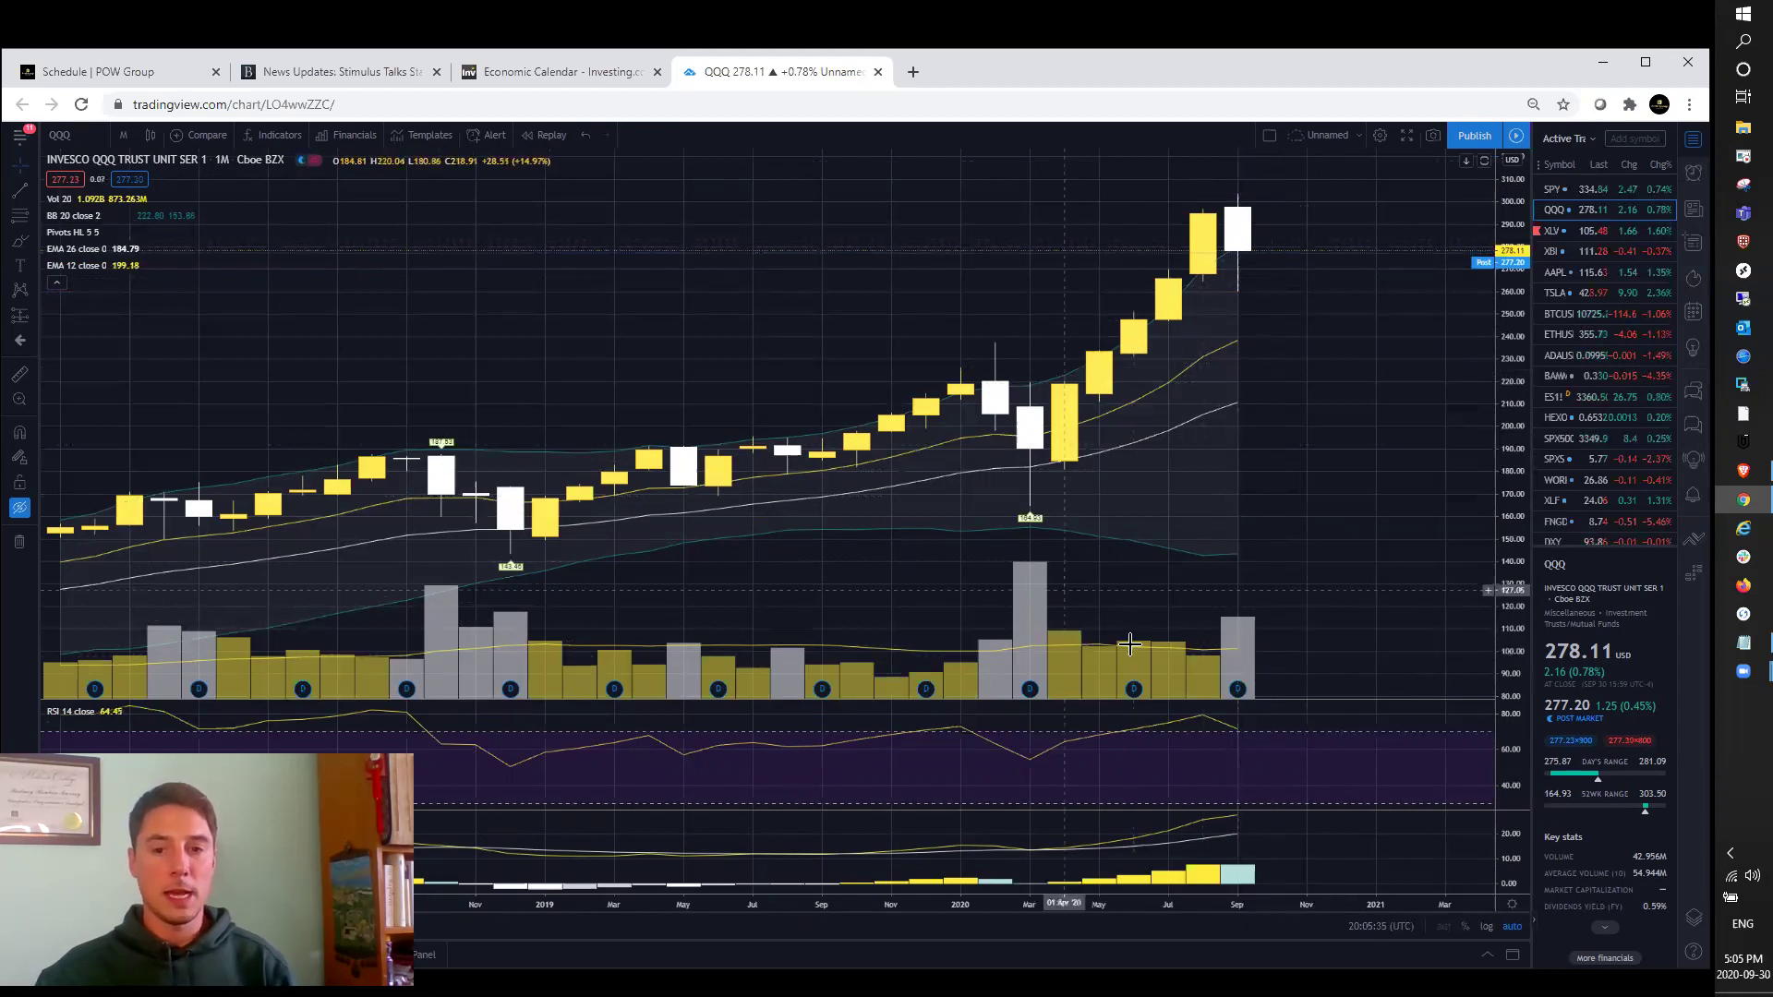
scroll(602, 250, "down", 2)
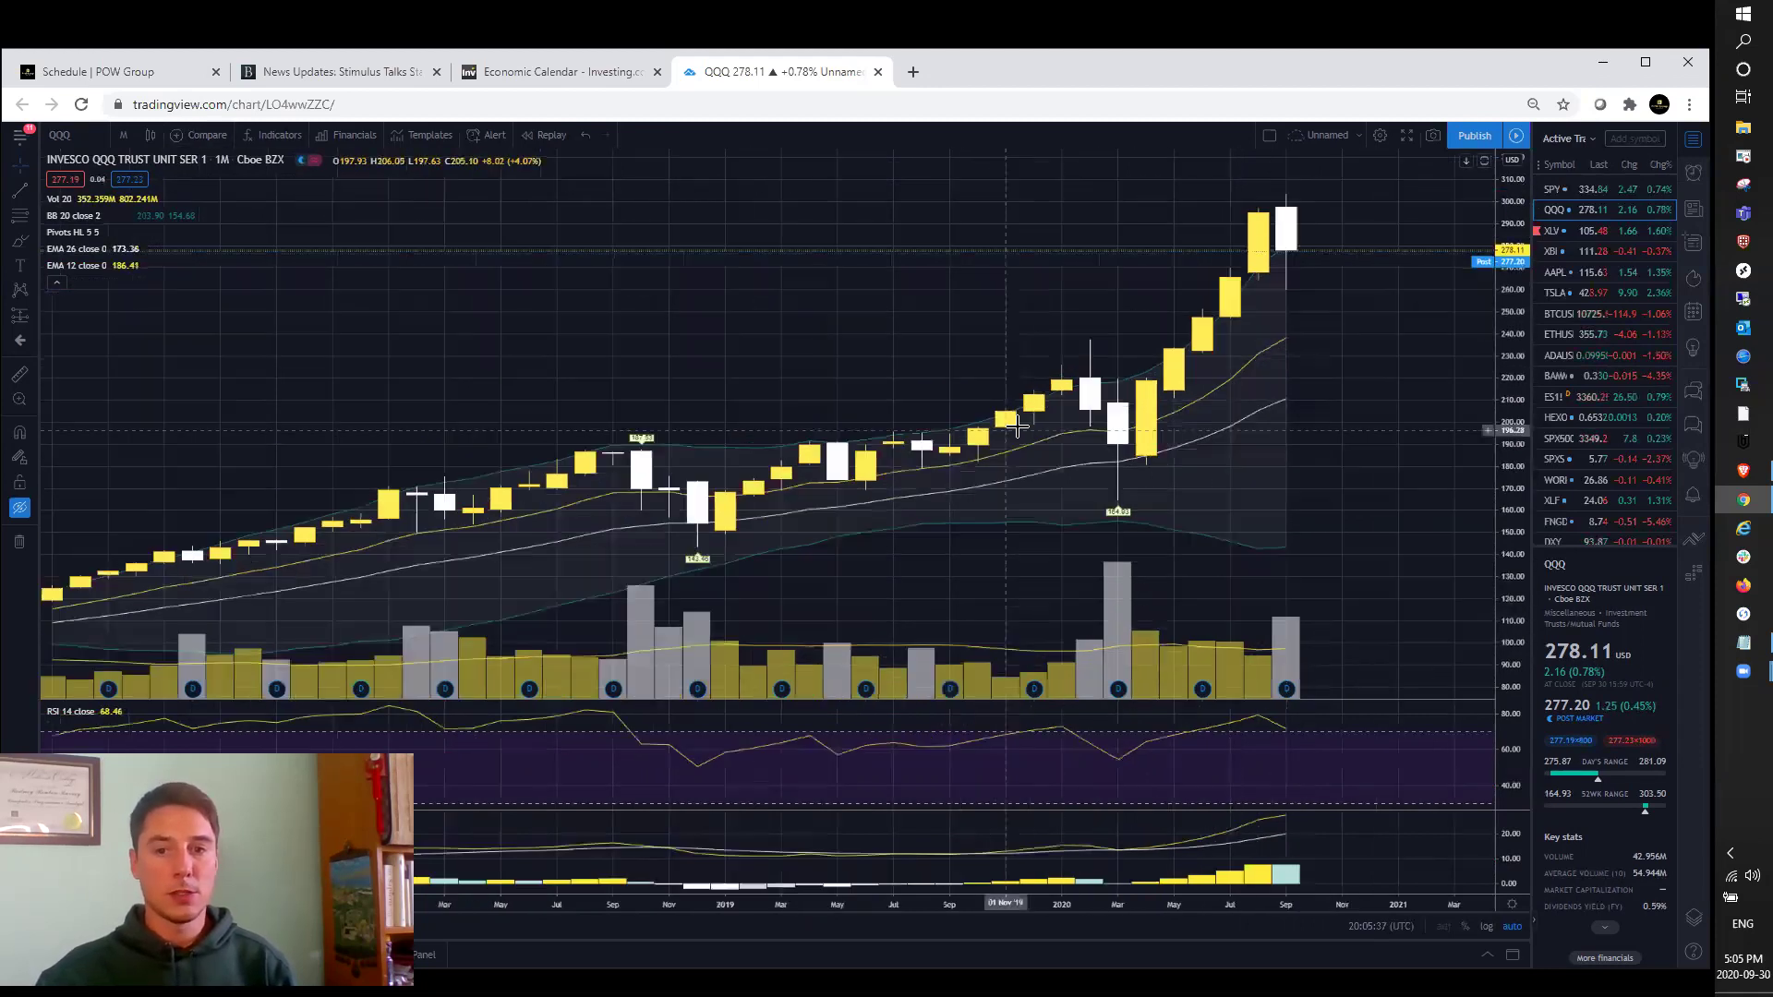
scroll(602, 251, "down", 1)
scroll(1056, 549, "up", 3)
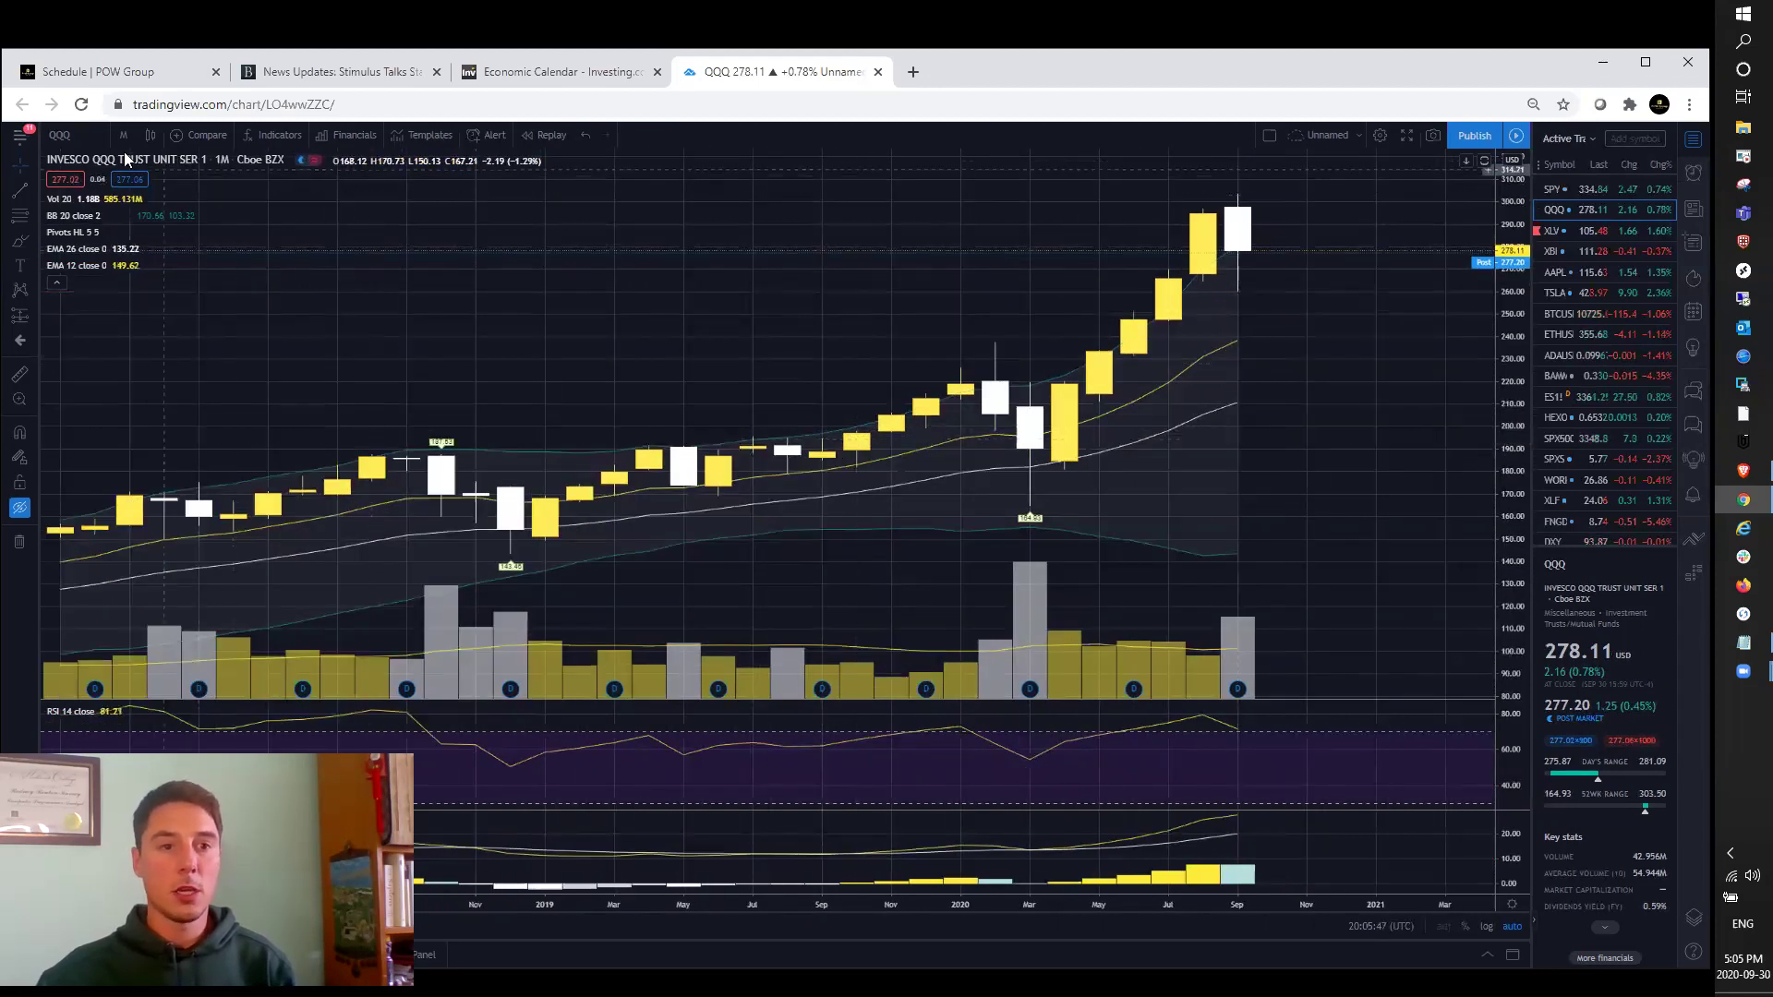
On QQQ weekly, measure a Fibonacci retracement from the September high to the recent low, then remove it.
left_click(123, 136)
left_click(137, 501)
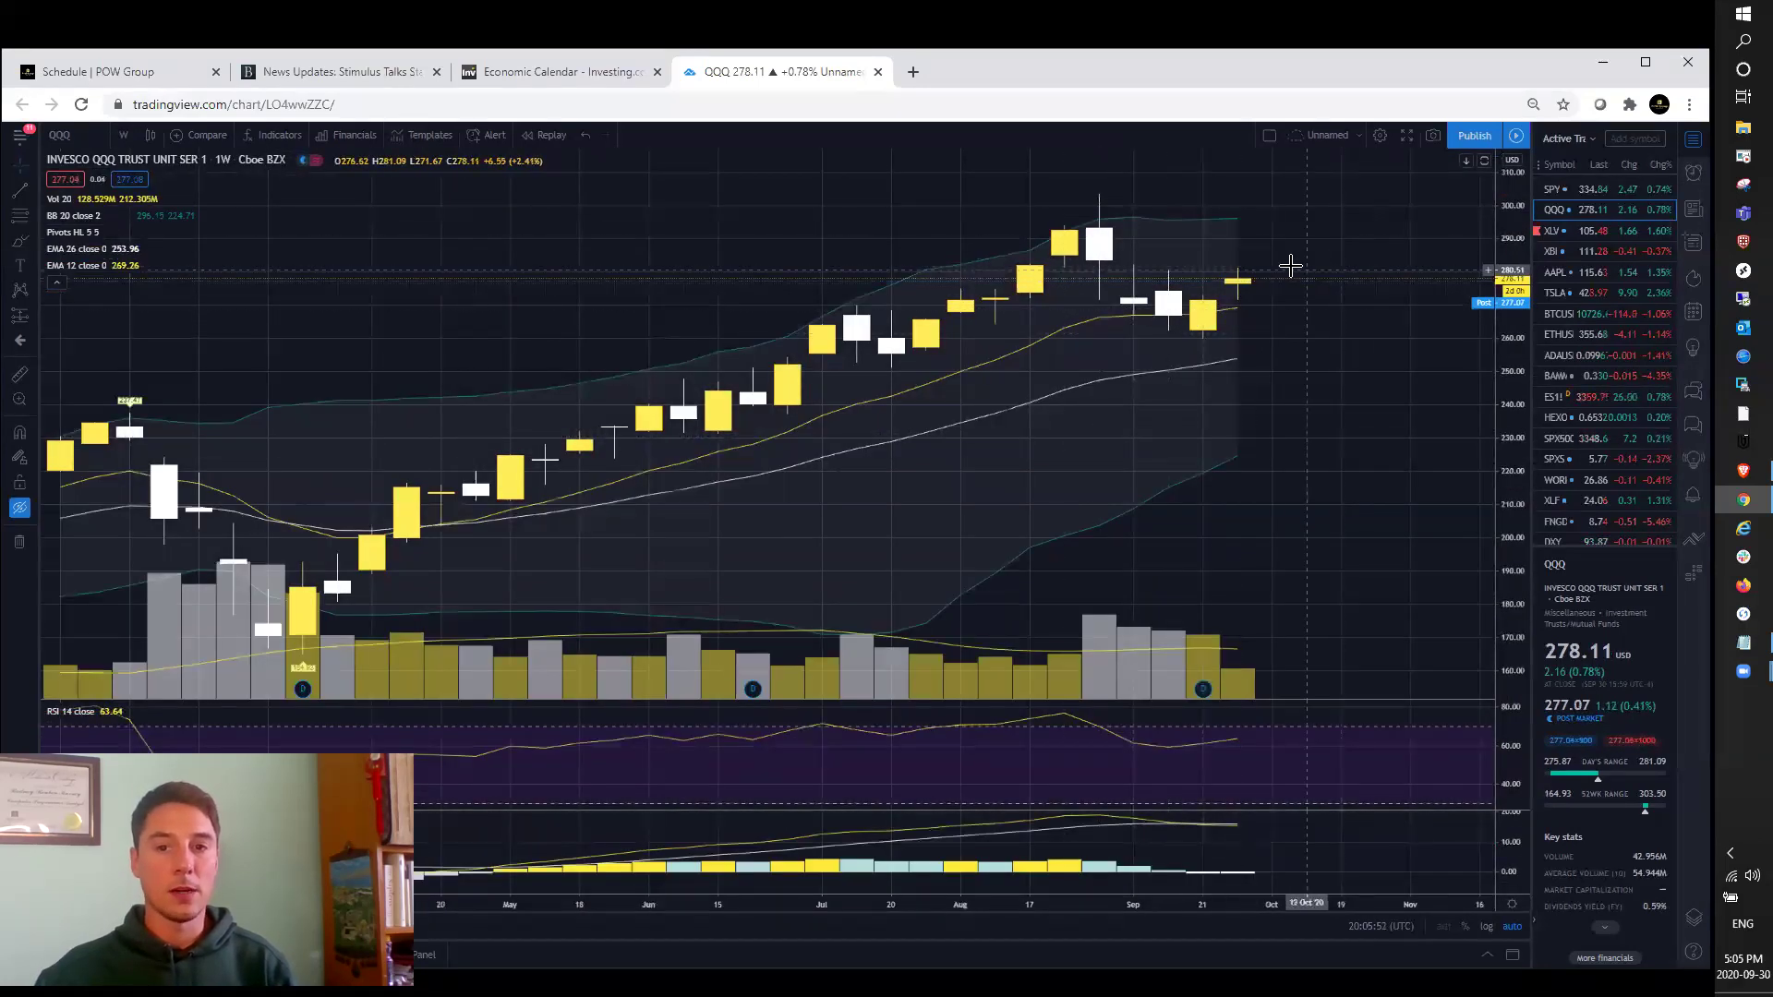
left_click(33, 220)
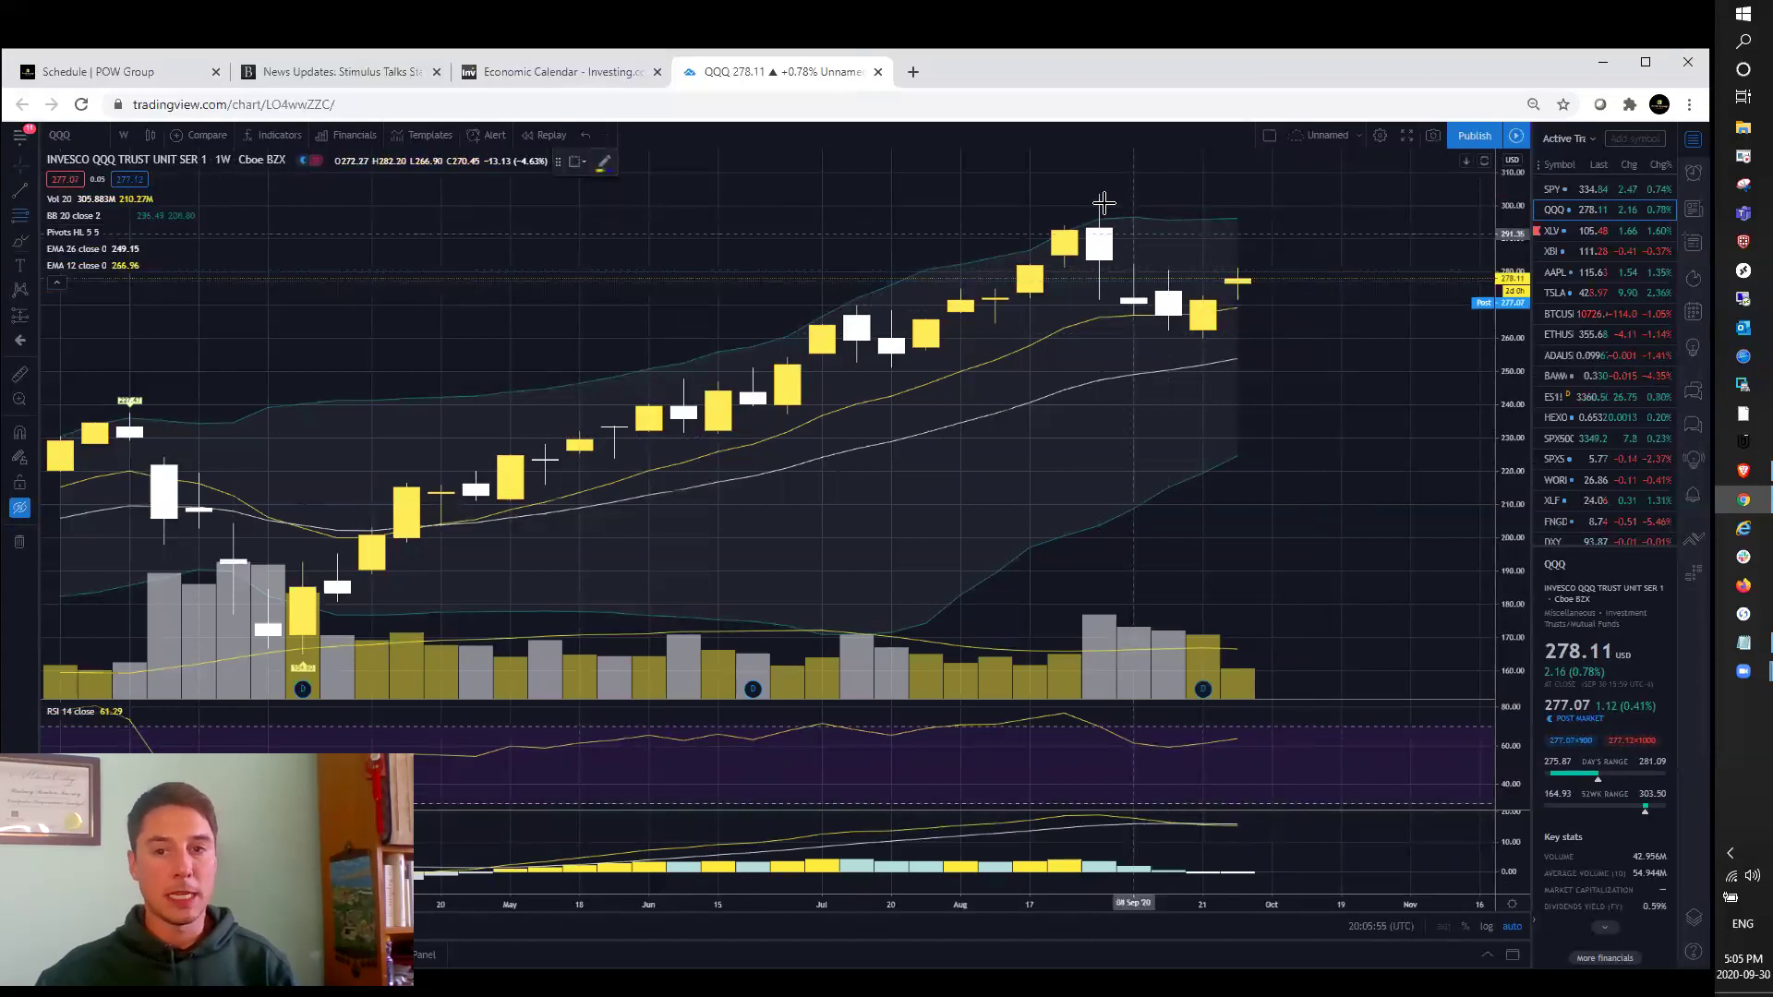
left_click(1099, 186)
left_click(1293, 333)
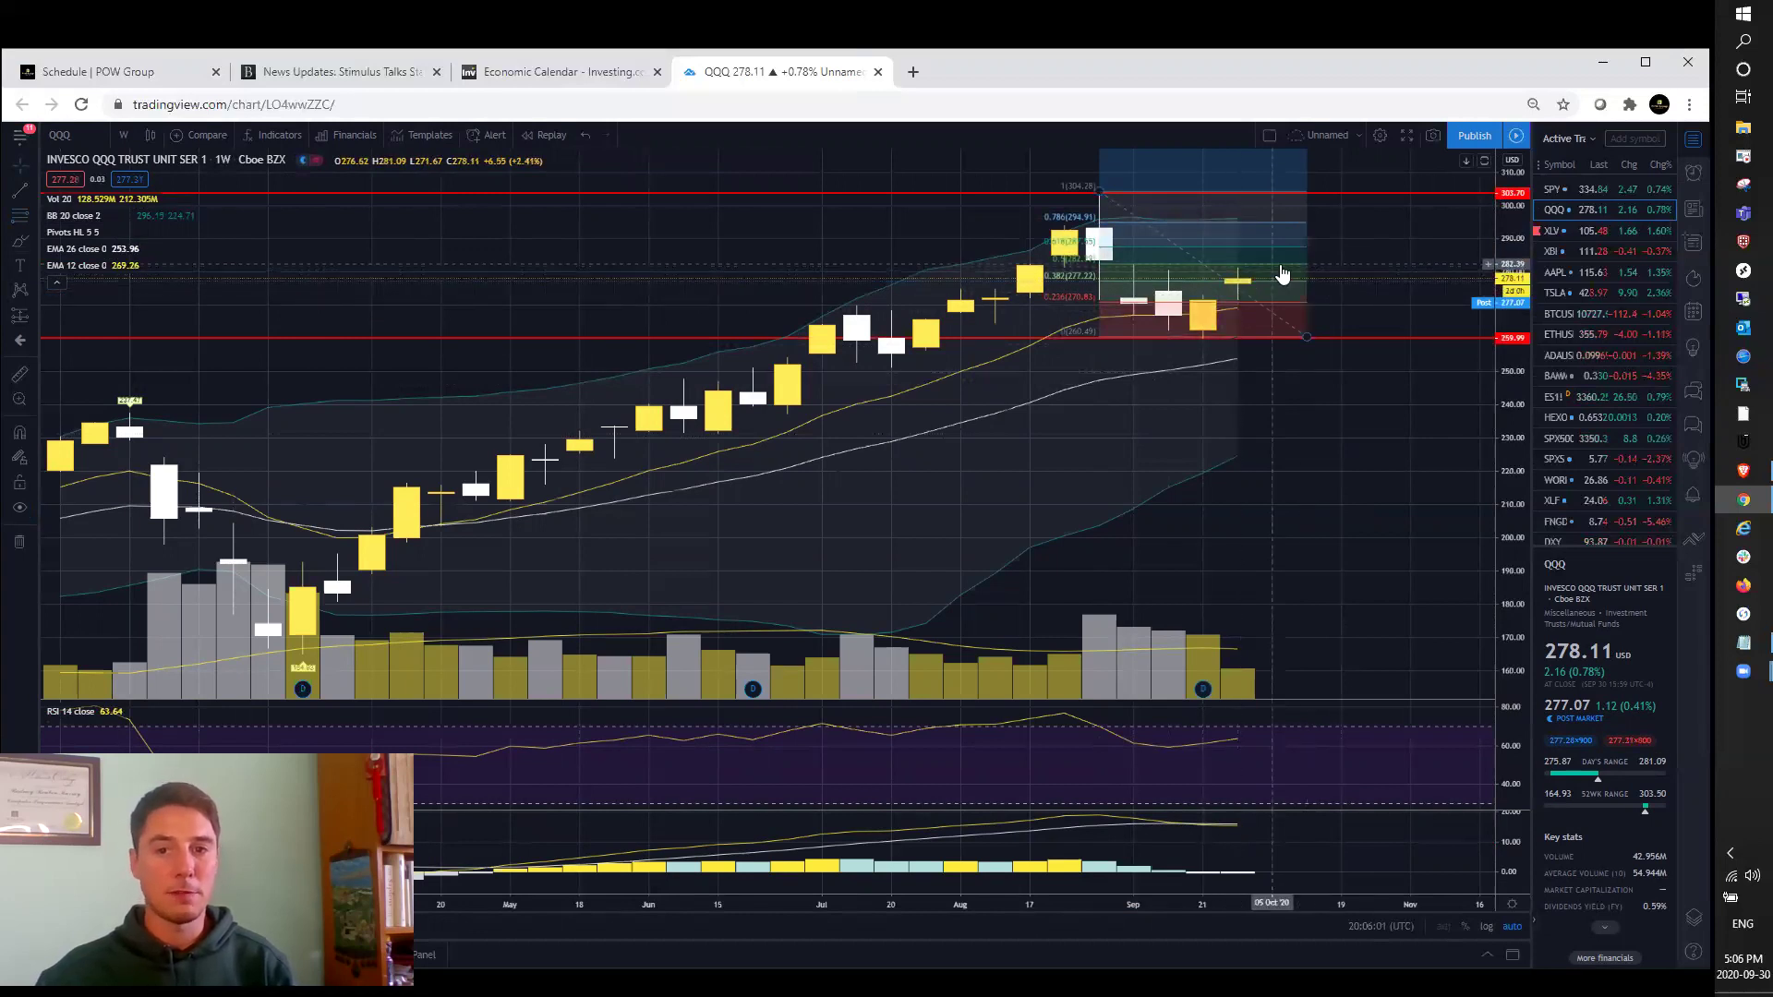
key("Delete")
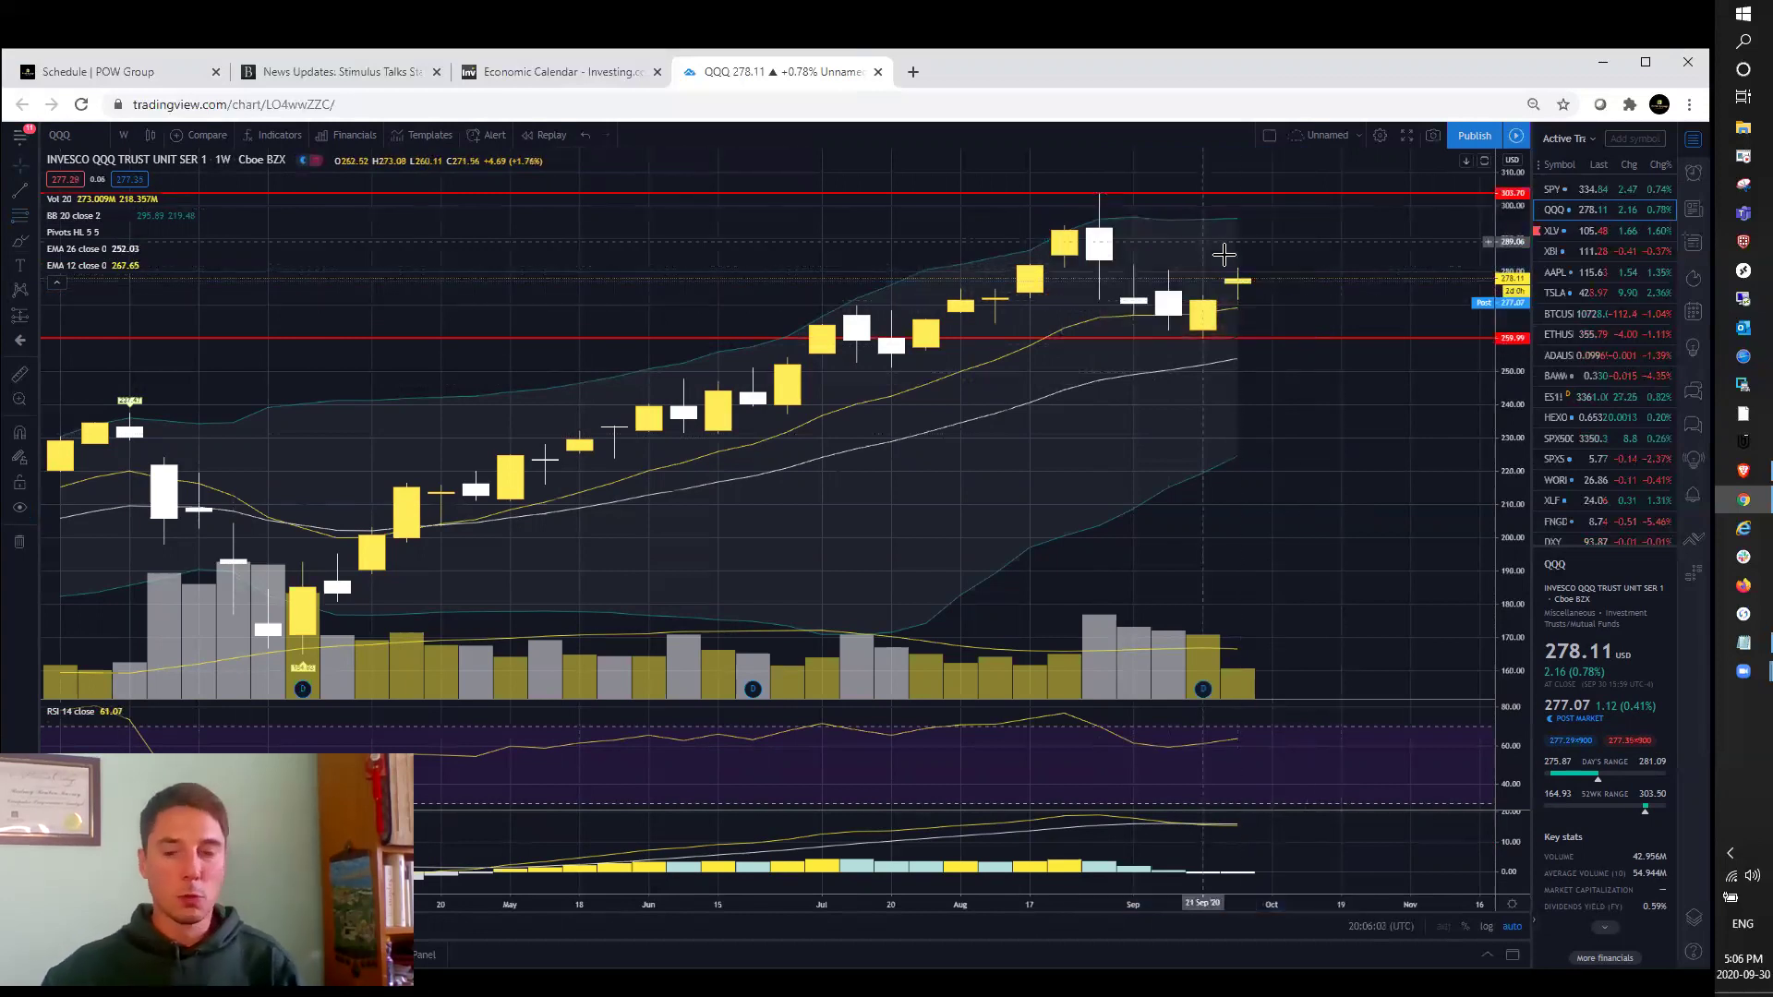
Review QQQ on daily candles and return to the market recap schedule.
left_click(124, 139)
left_click(140, 483)
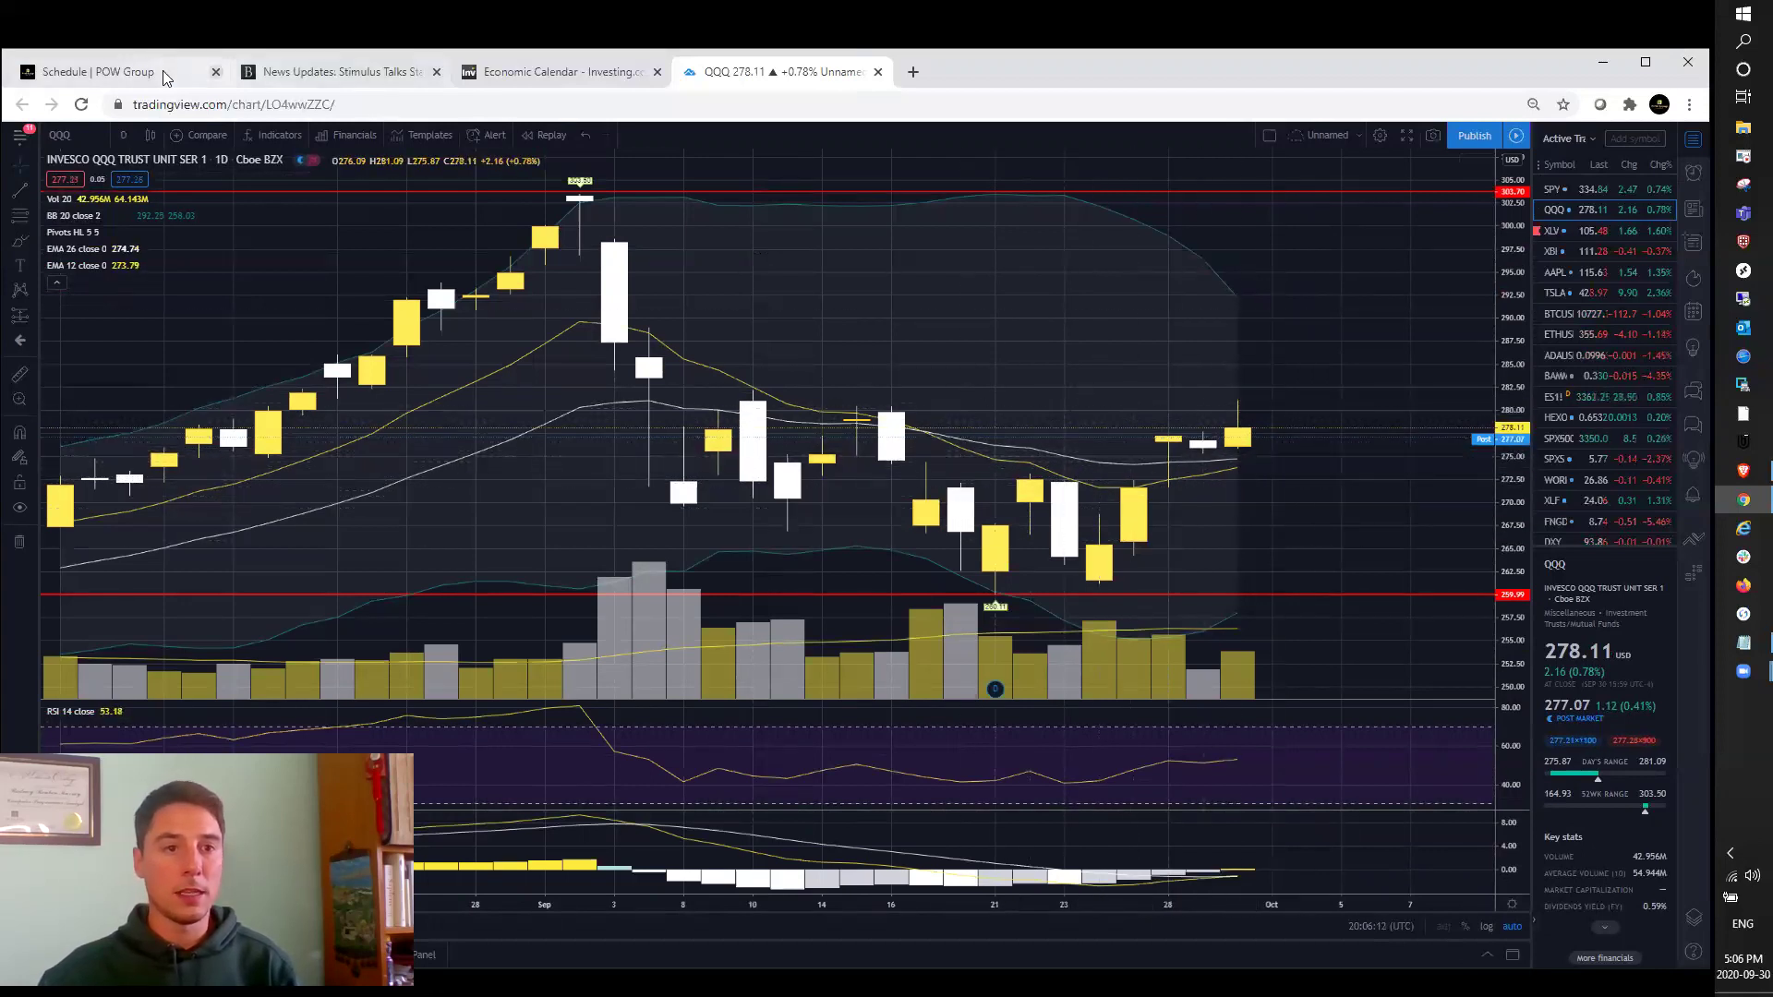
left_click(138, 68)
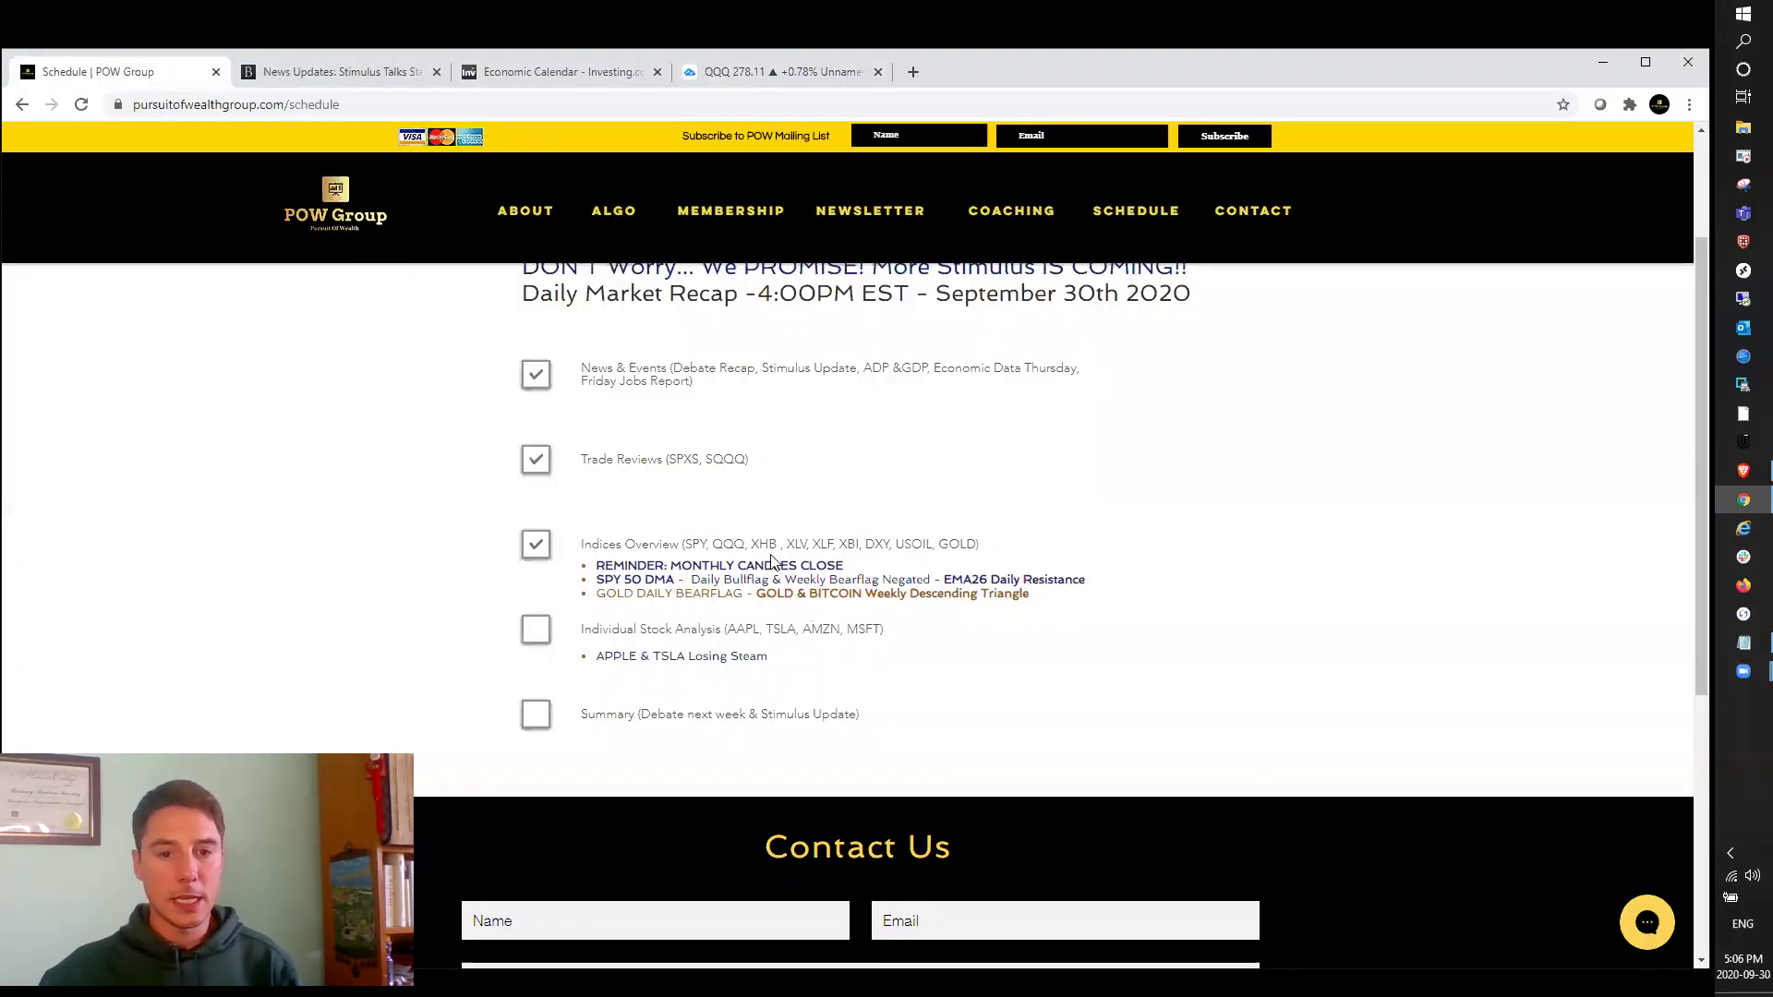
Load the XHB homebuilders ETF on monthly candles and shift the history to show roughly 2015–2021.
left_click(745, 77)
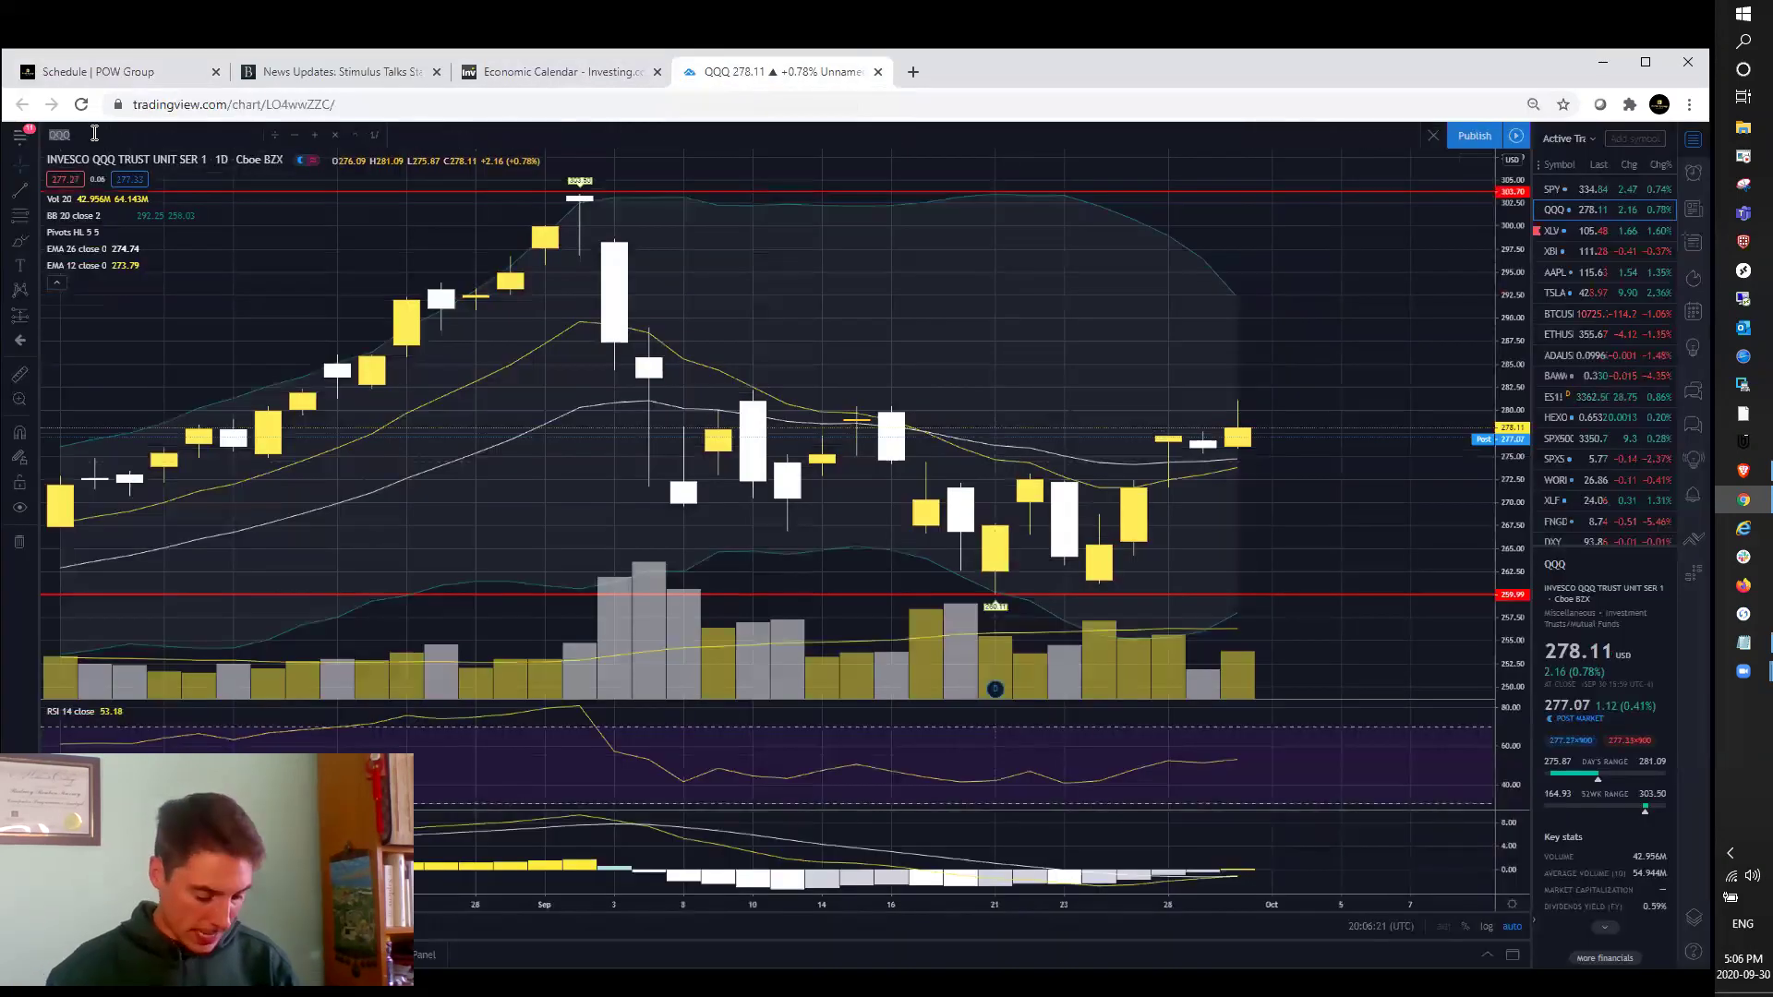
type("XHB")
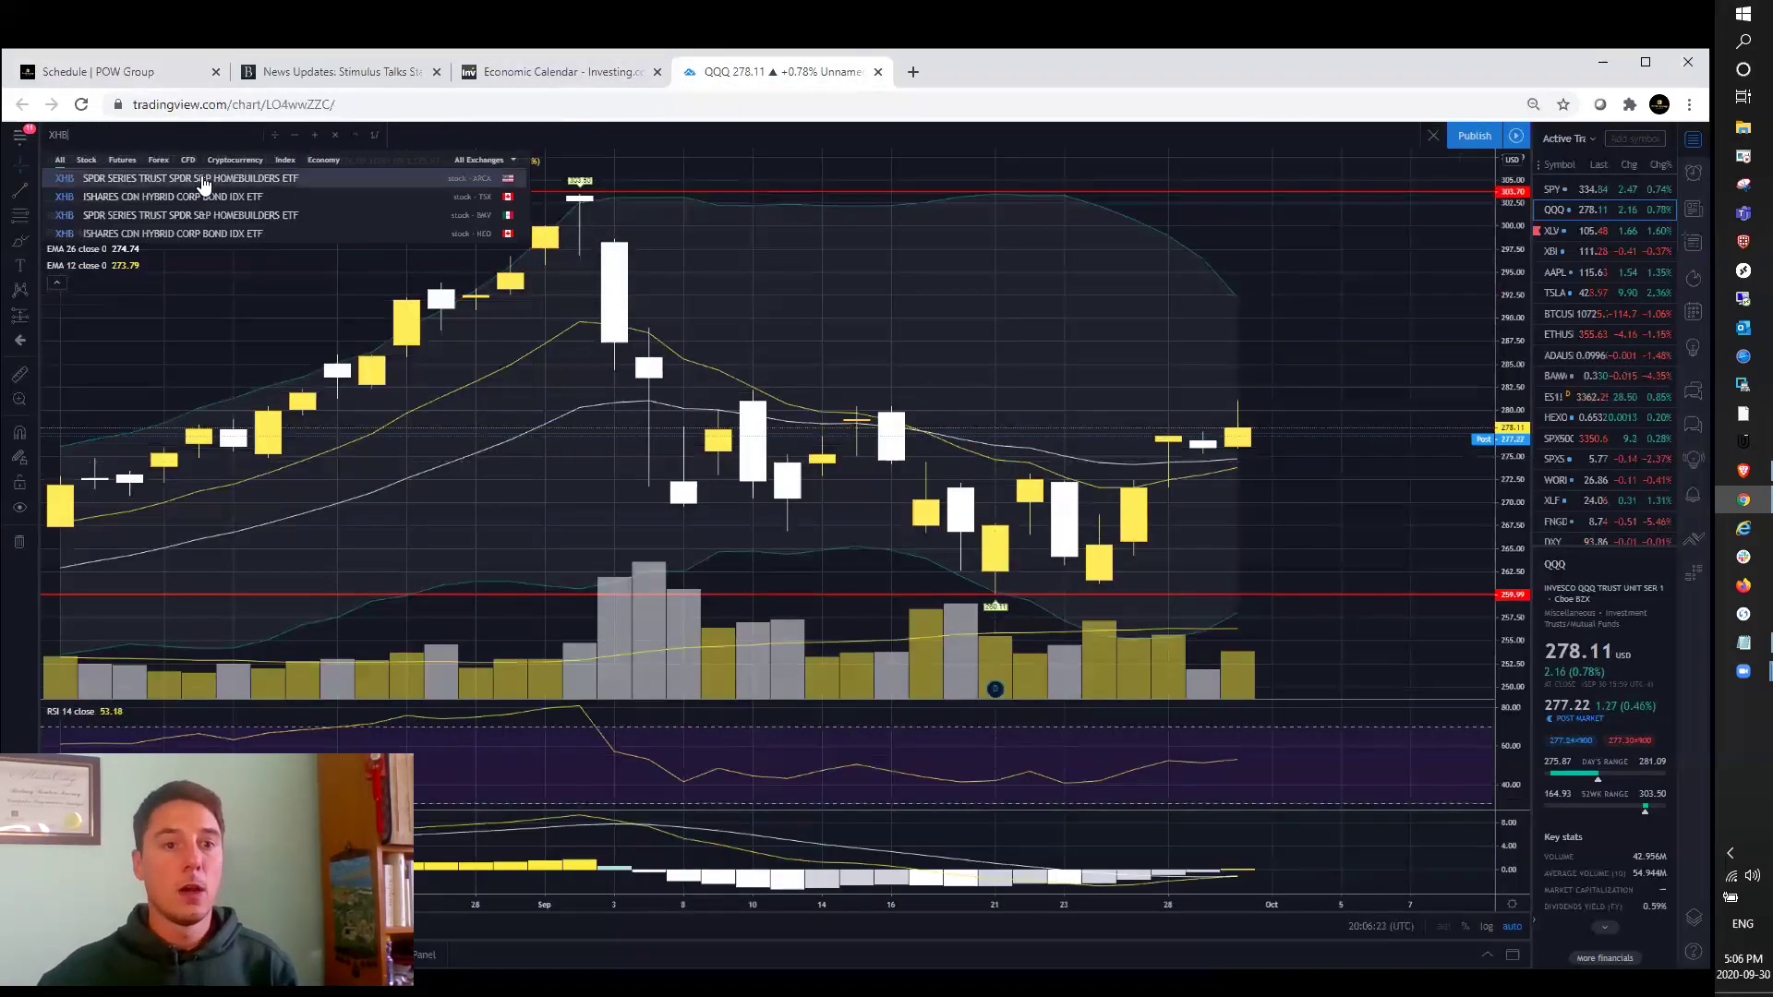
left_click(200, 185)
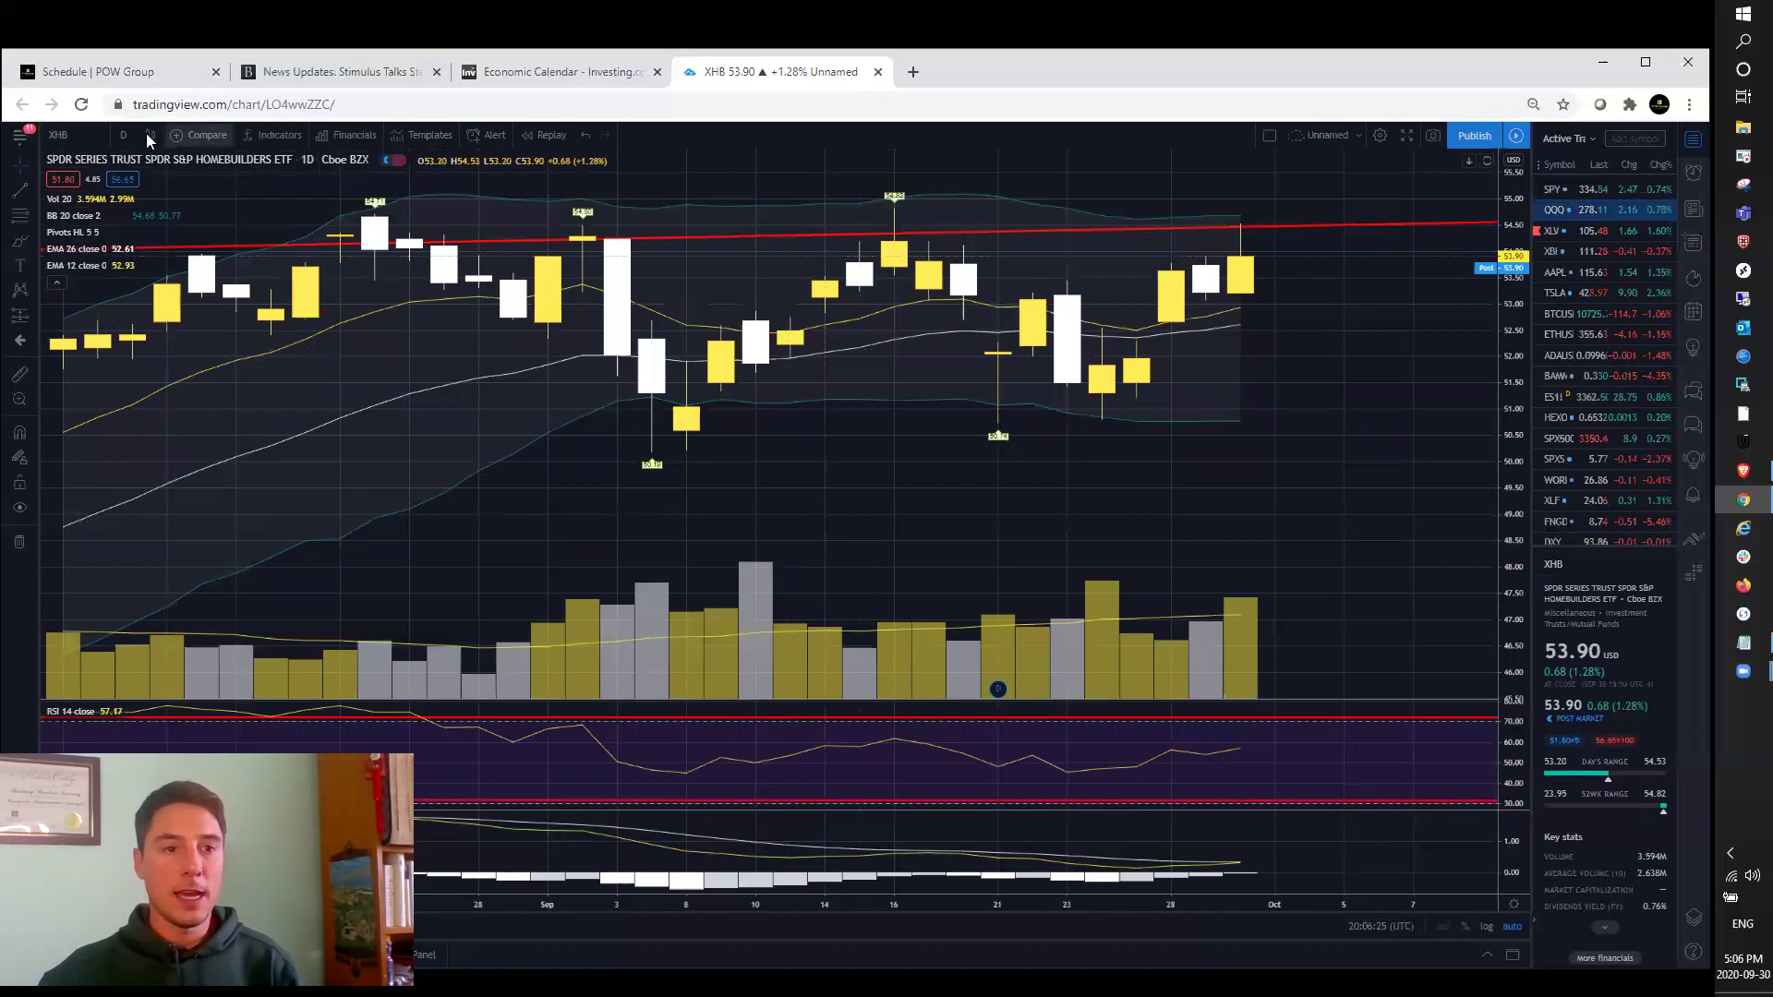
left_click(122, 136)
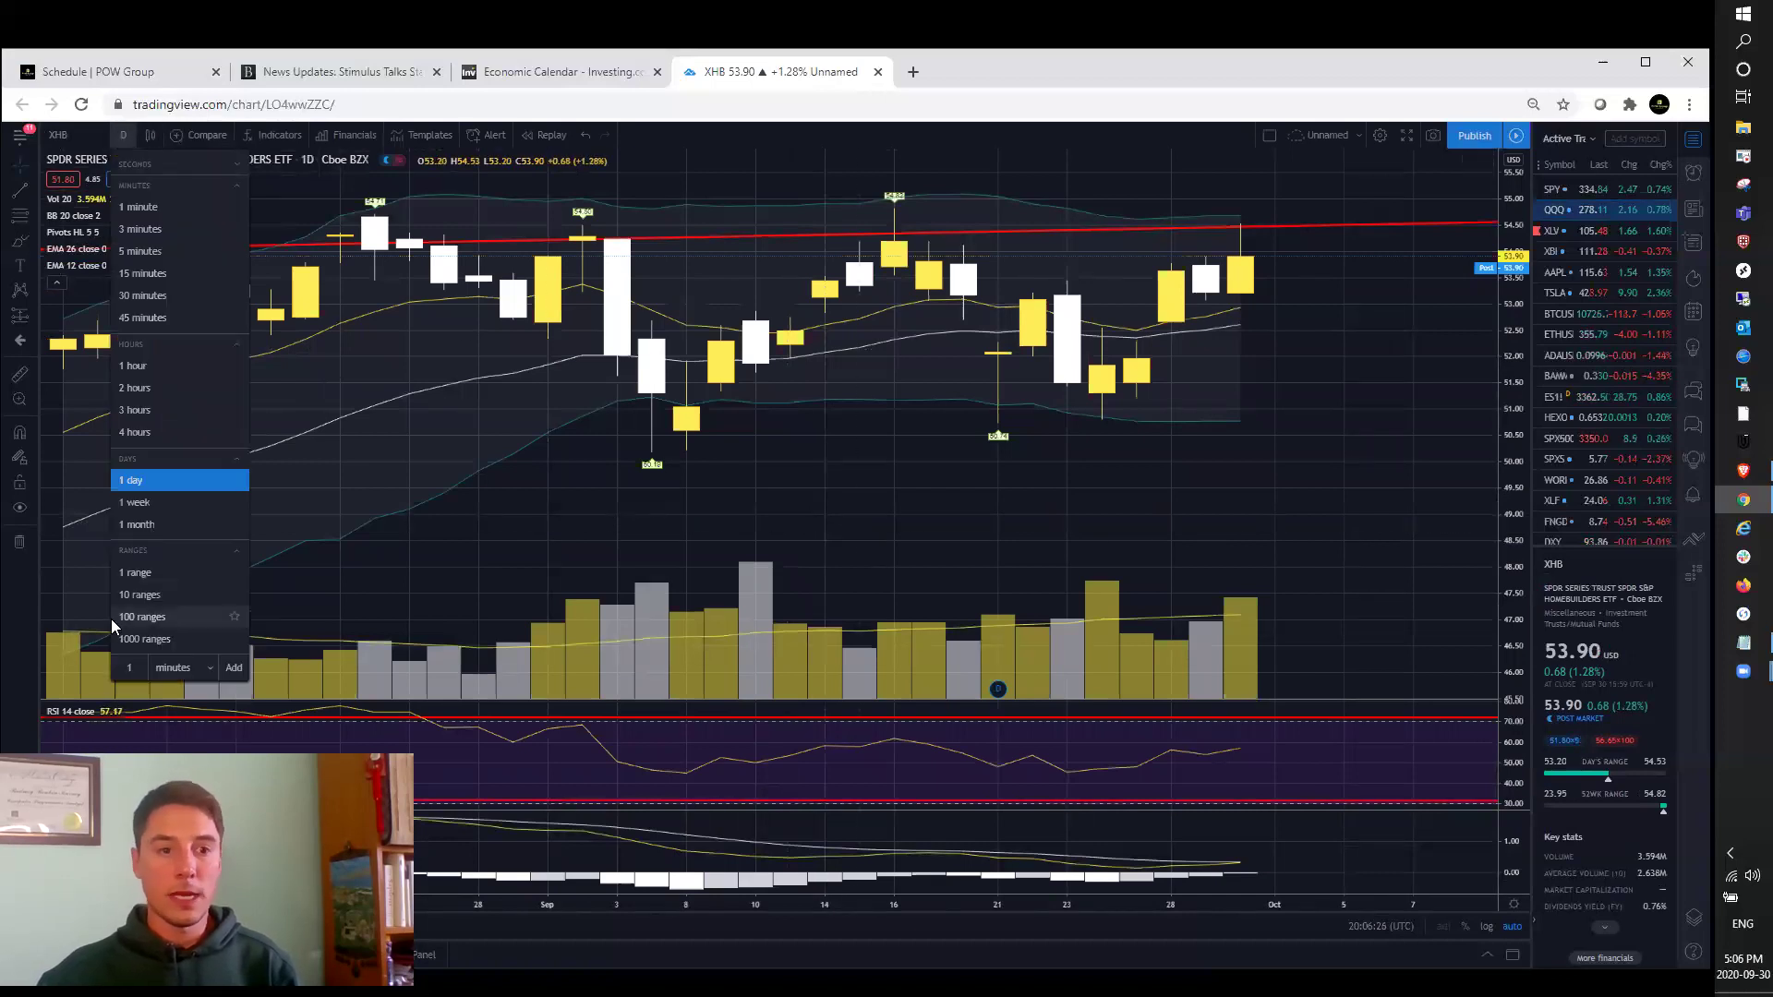
left_click(137, 527)
scroll(1248, 555, "down", 3)
scroll(1281, 499, "down", 3)
scroll(1253, 505, "down", 3)
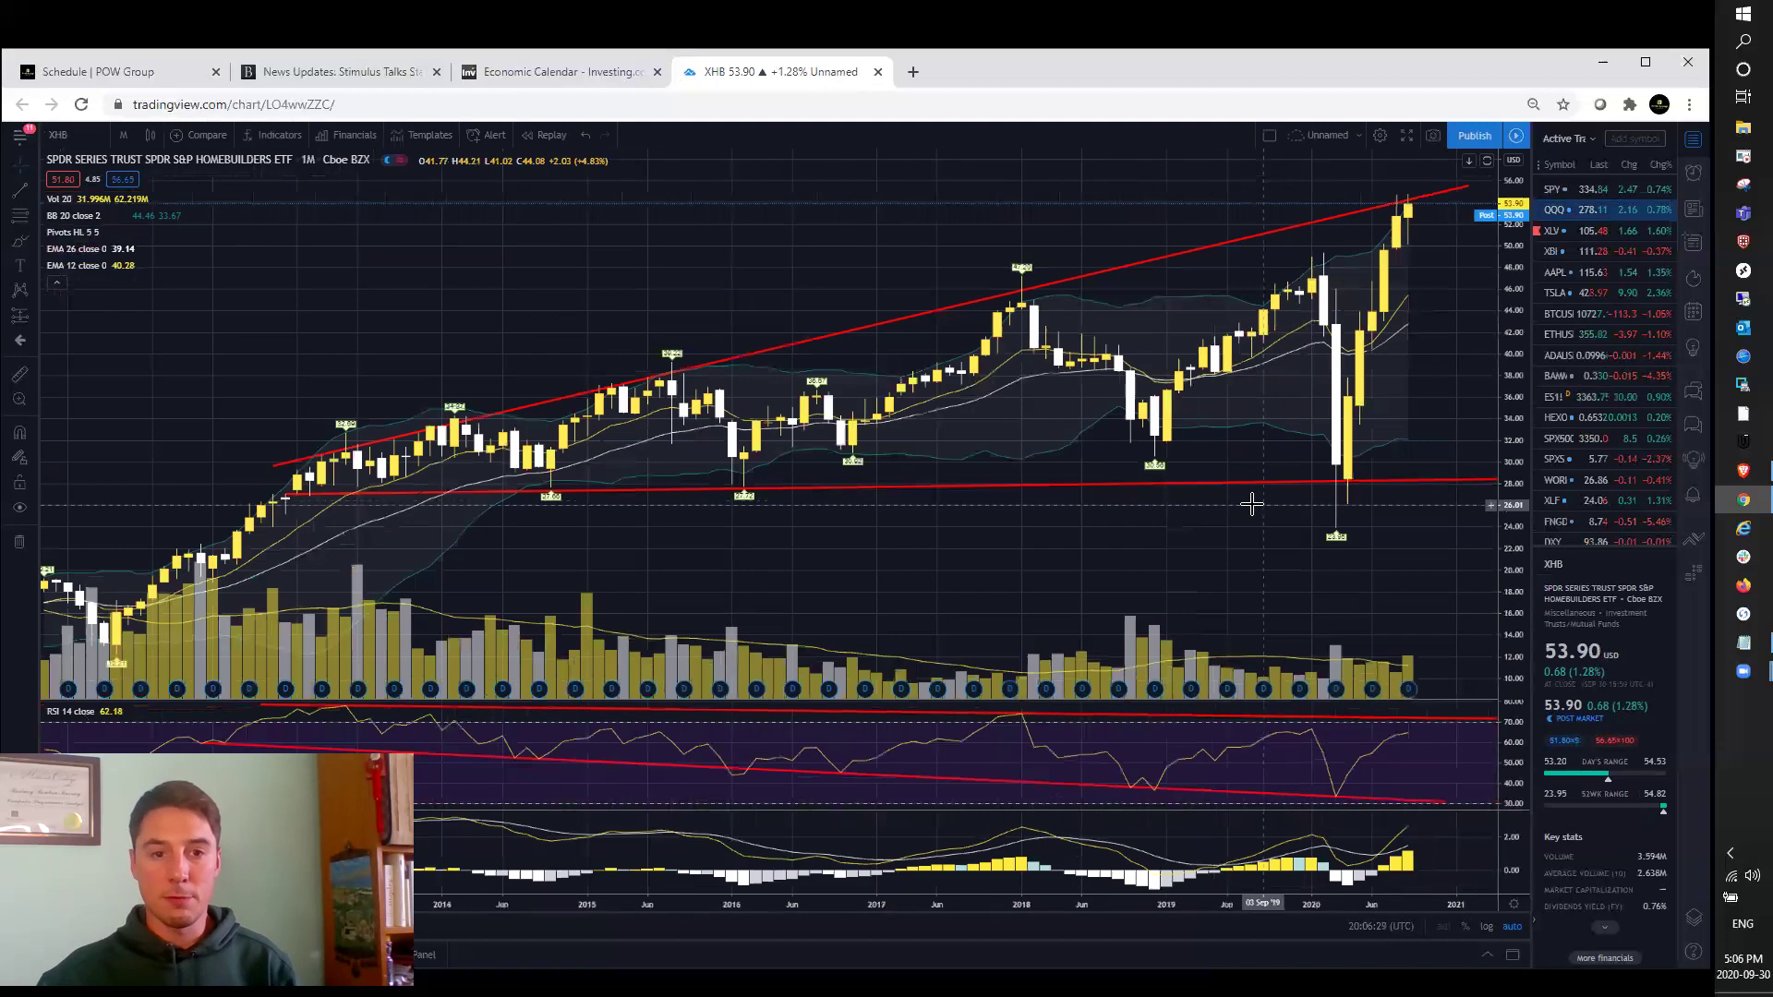
scroll(1150, 514, "up", 1)
scroll(1073, 518, "up", 1)
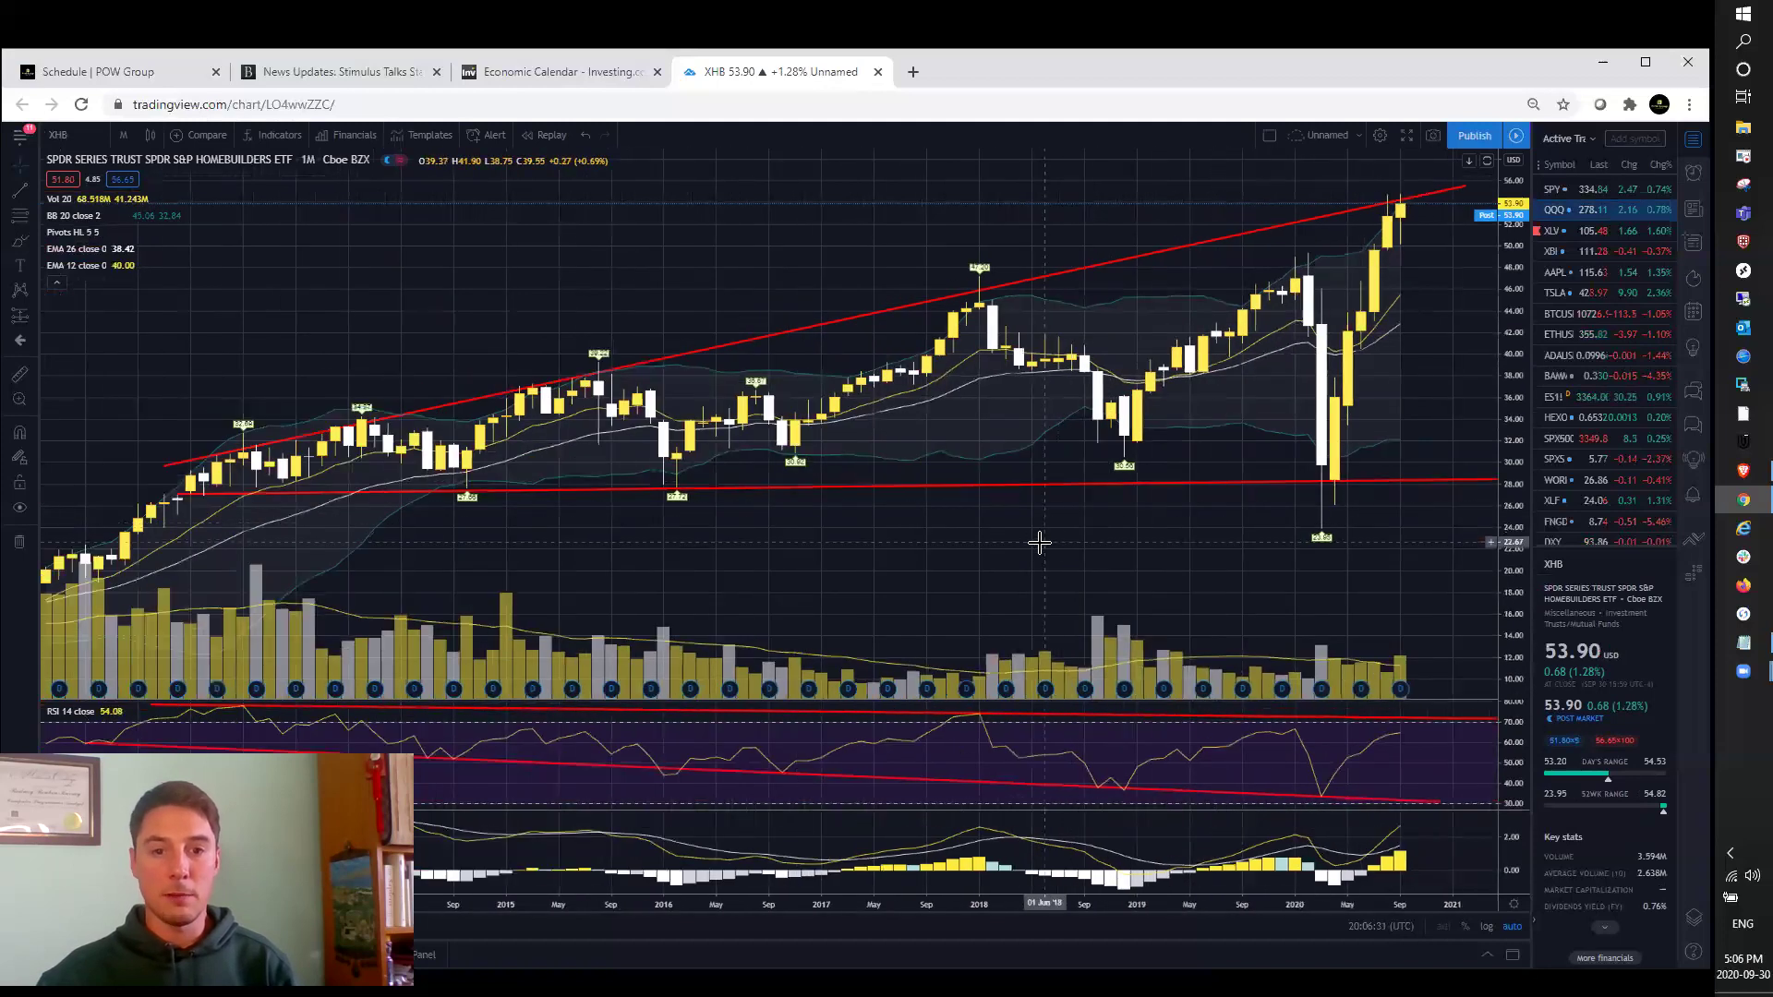
scroll(1199, 596, "down", 1)
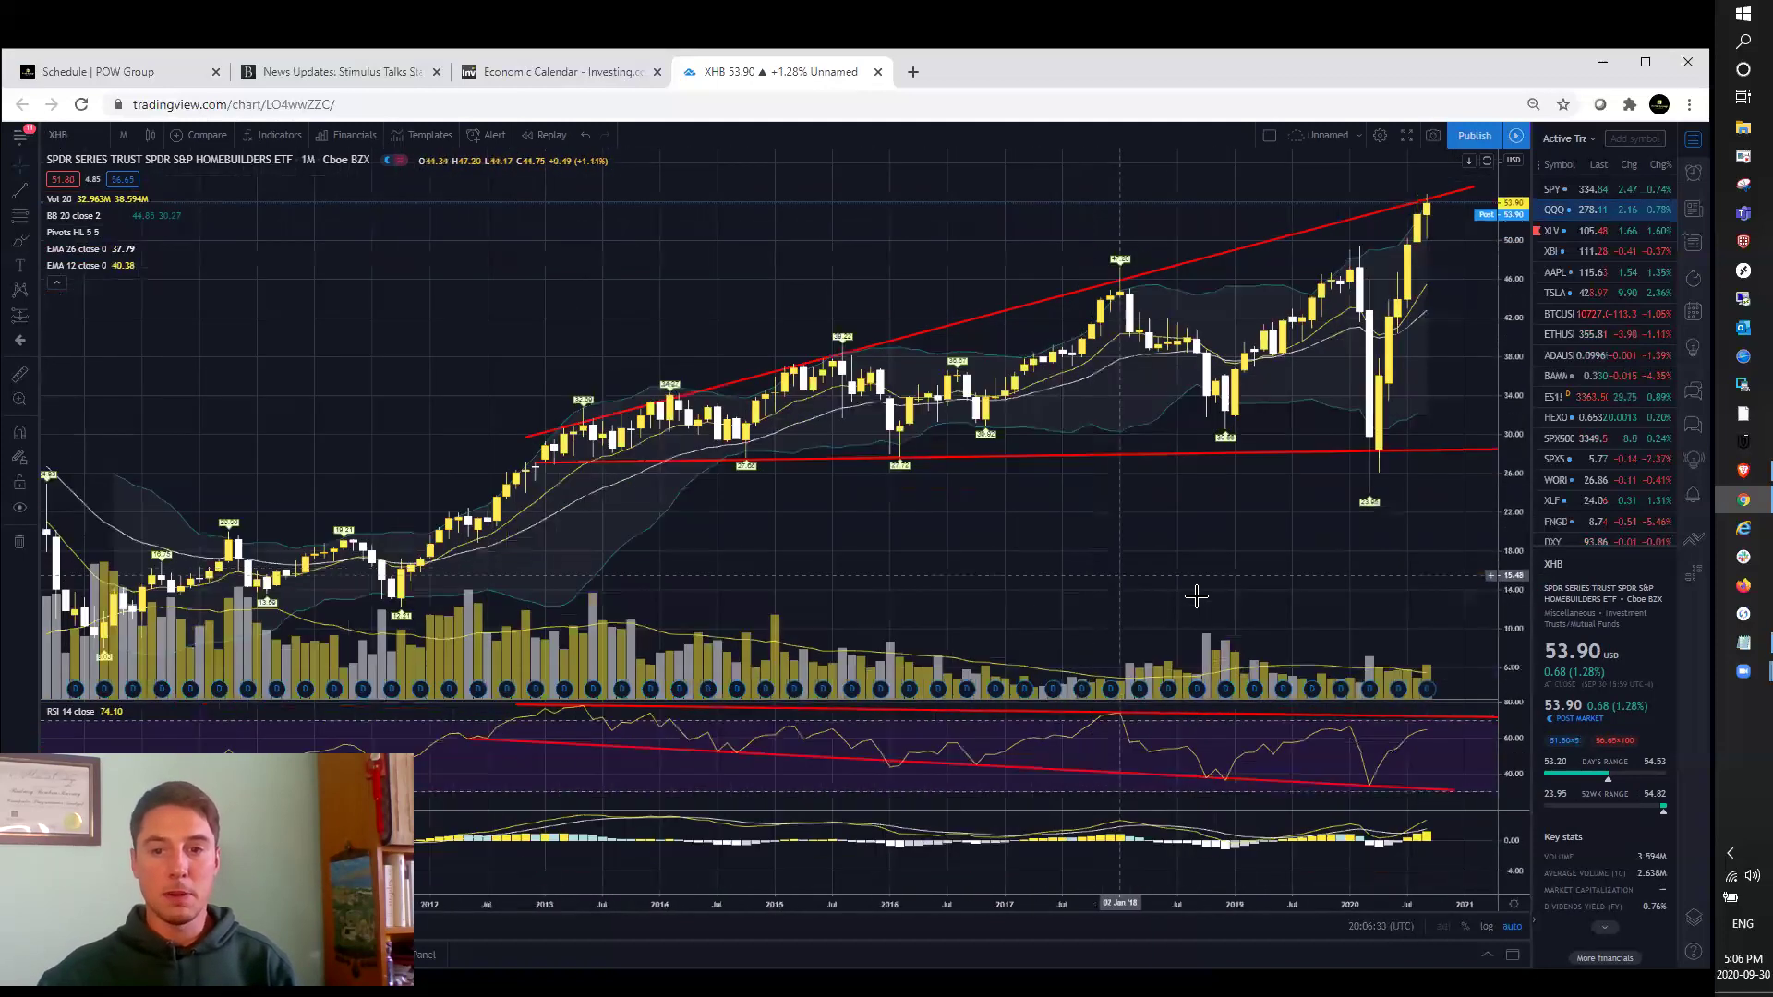
left_click_drag(1215, 563, 1037, 562)
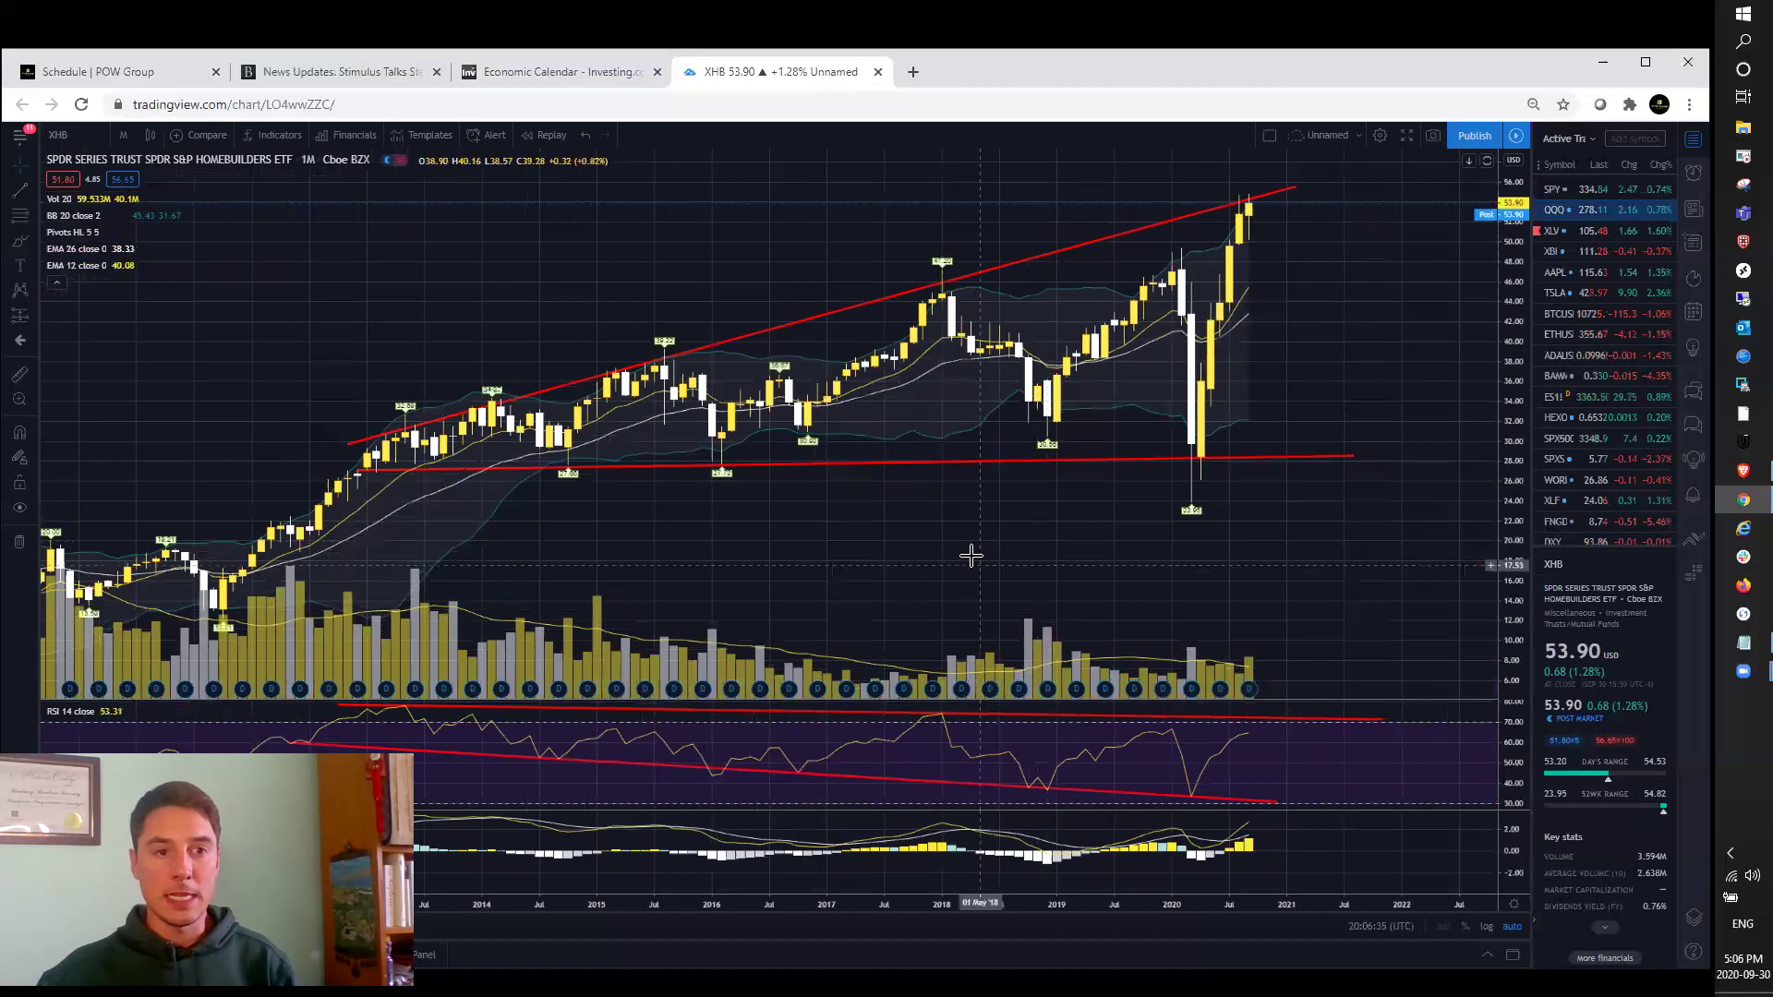
scroll(412, 443, "up", 1)
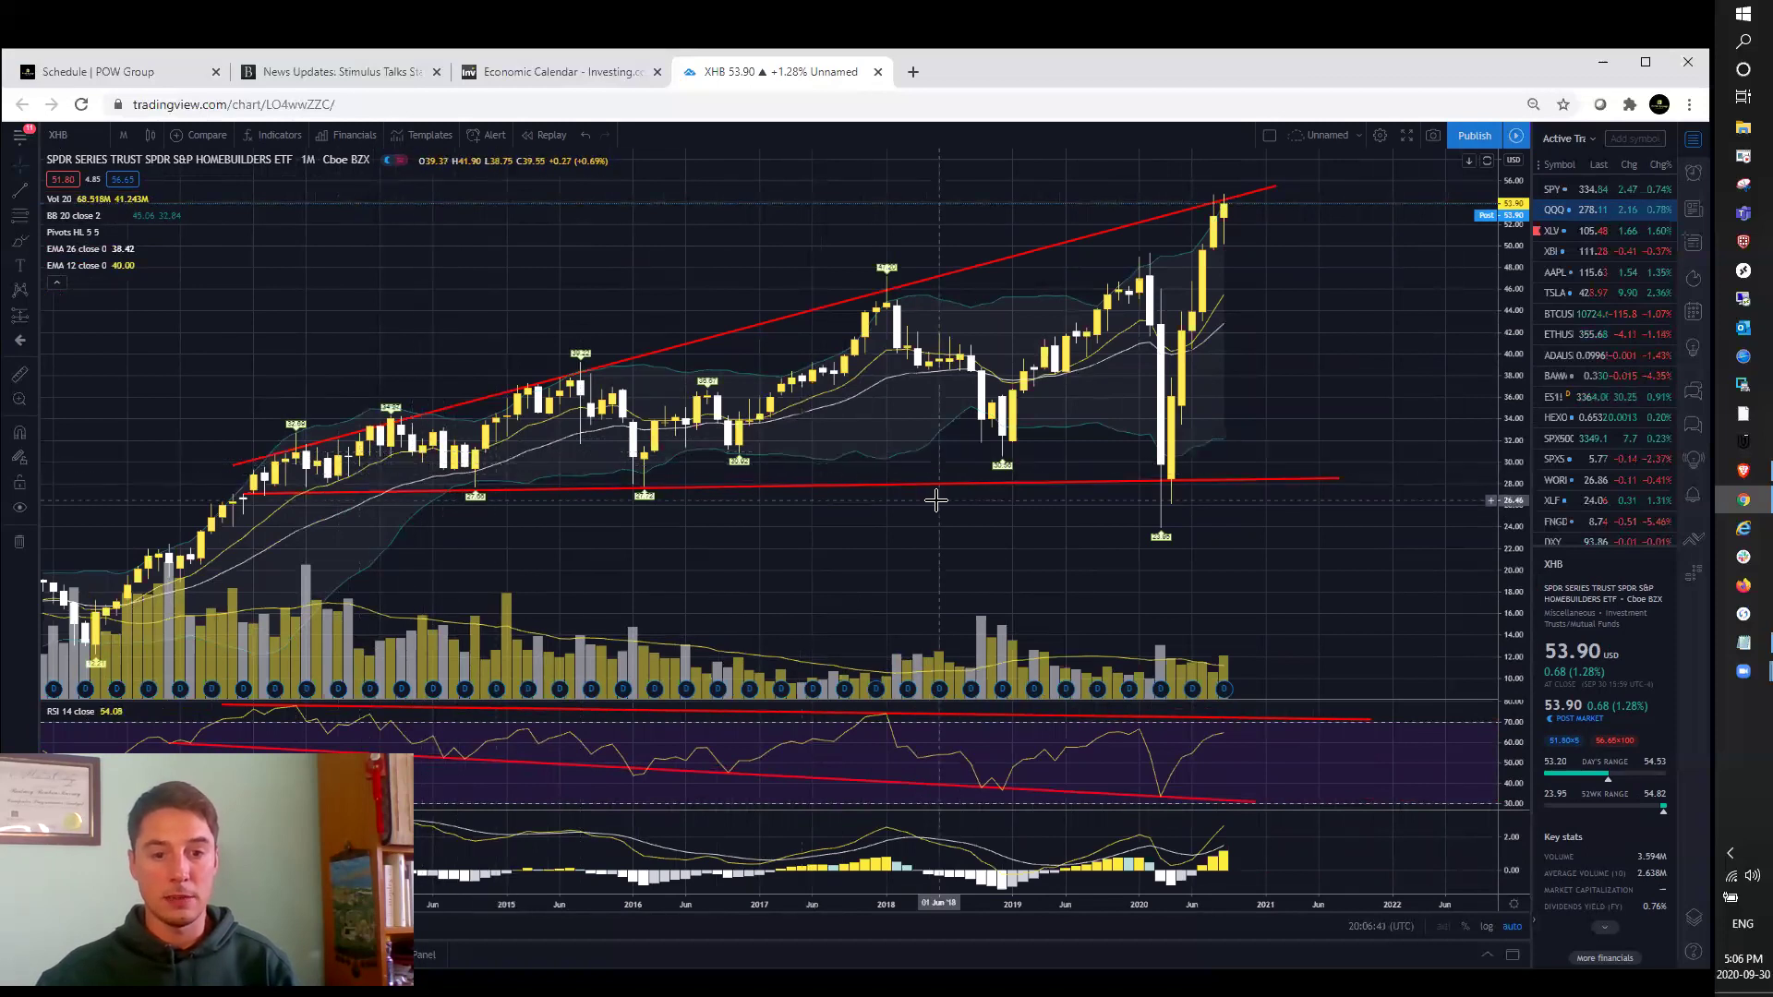
scroll(1119, 436, "up", 2)
scroll(1213, 447, "down", 1)
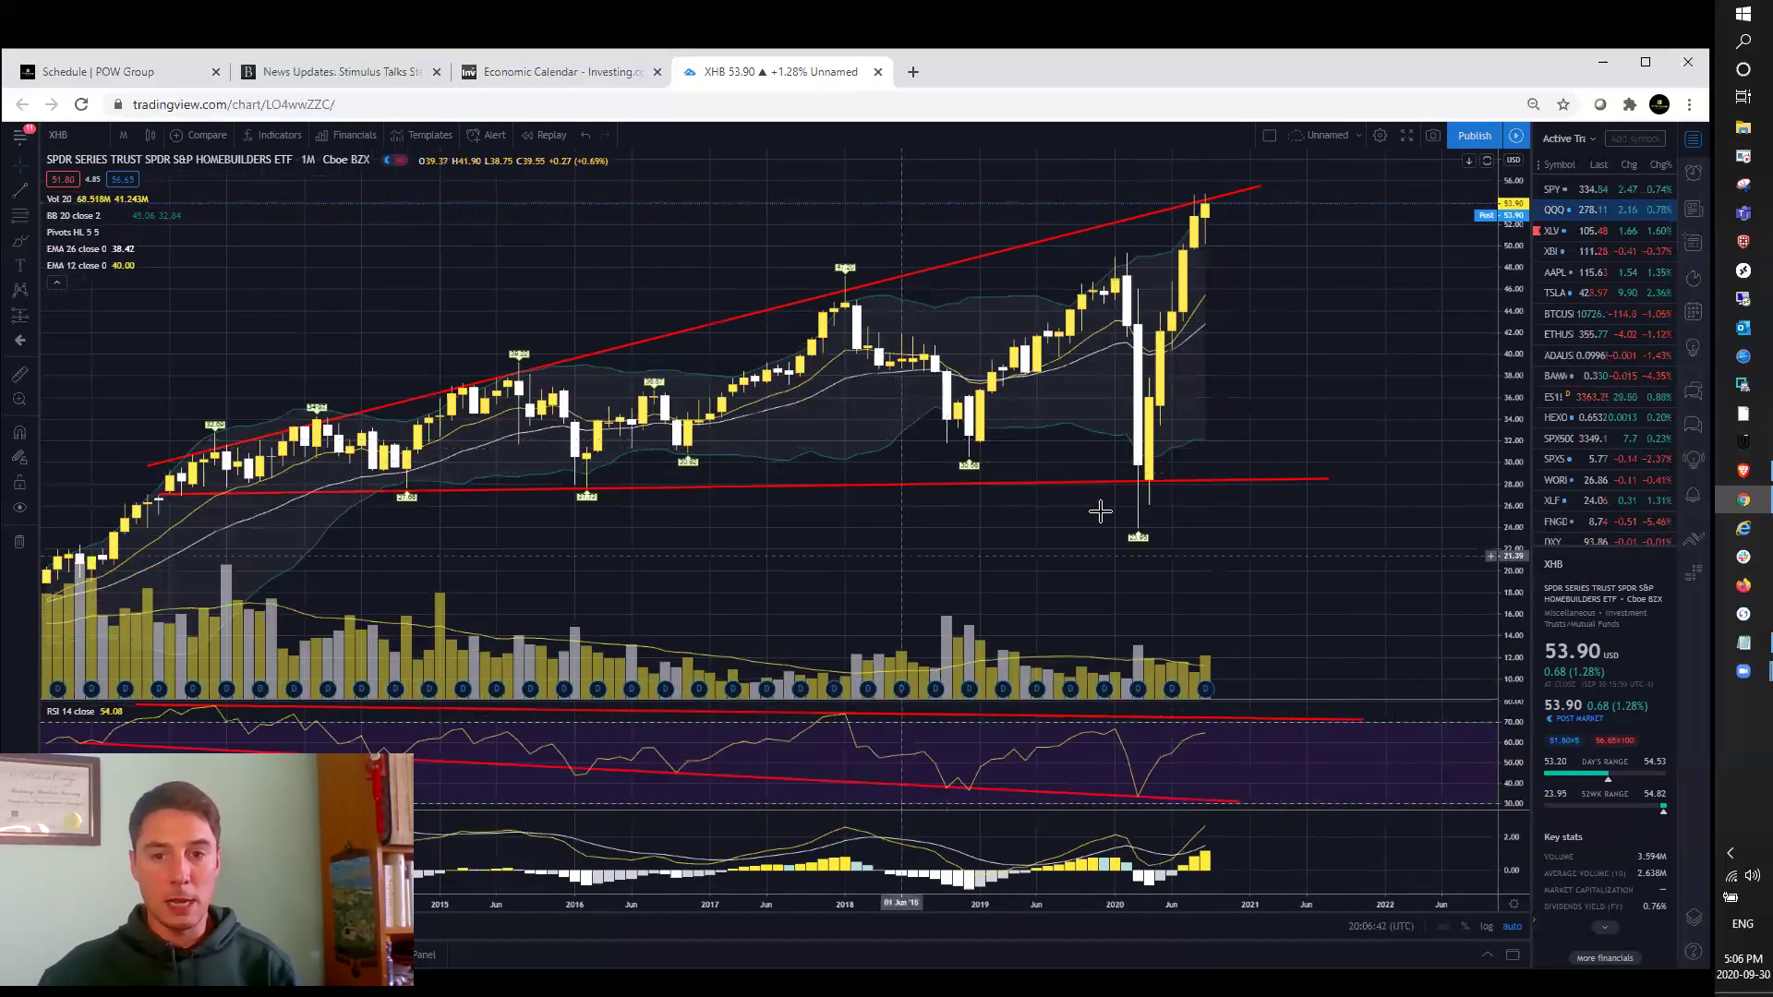
scroll(1229, 462, "up", 2)
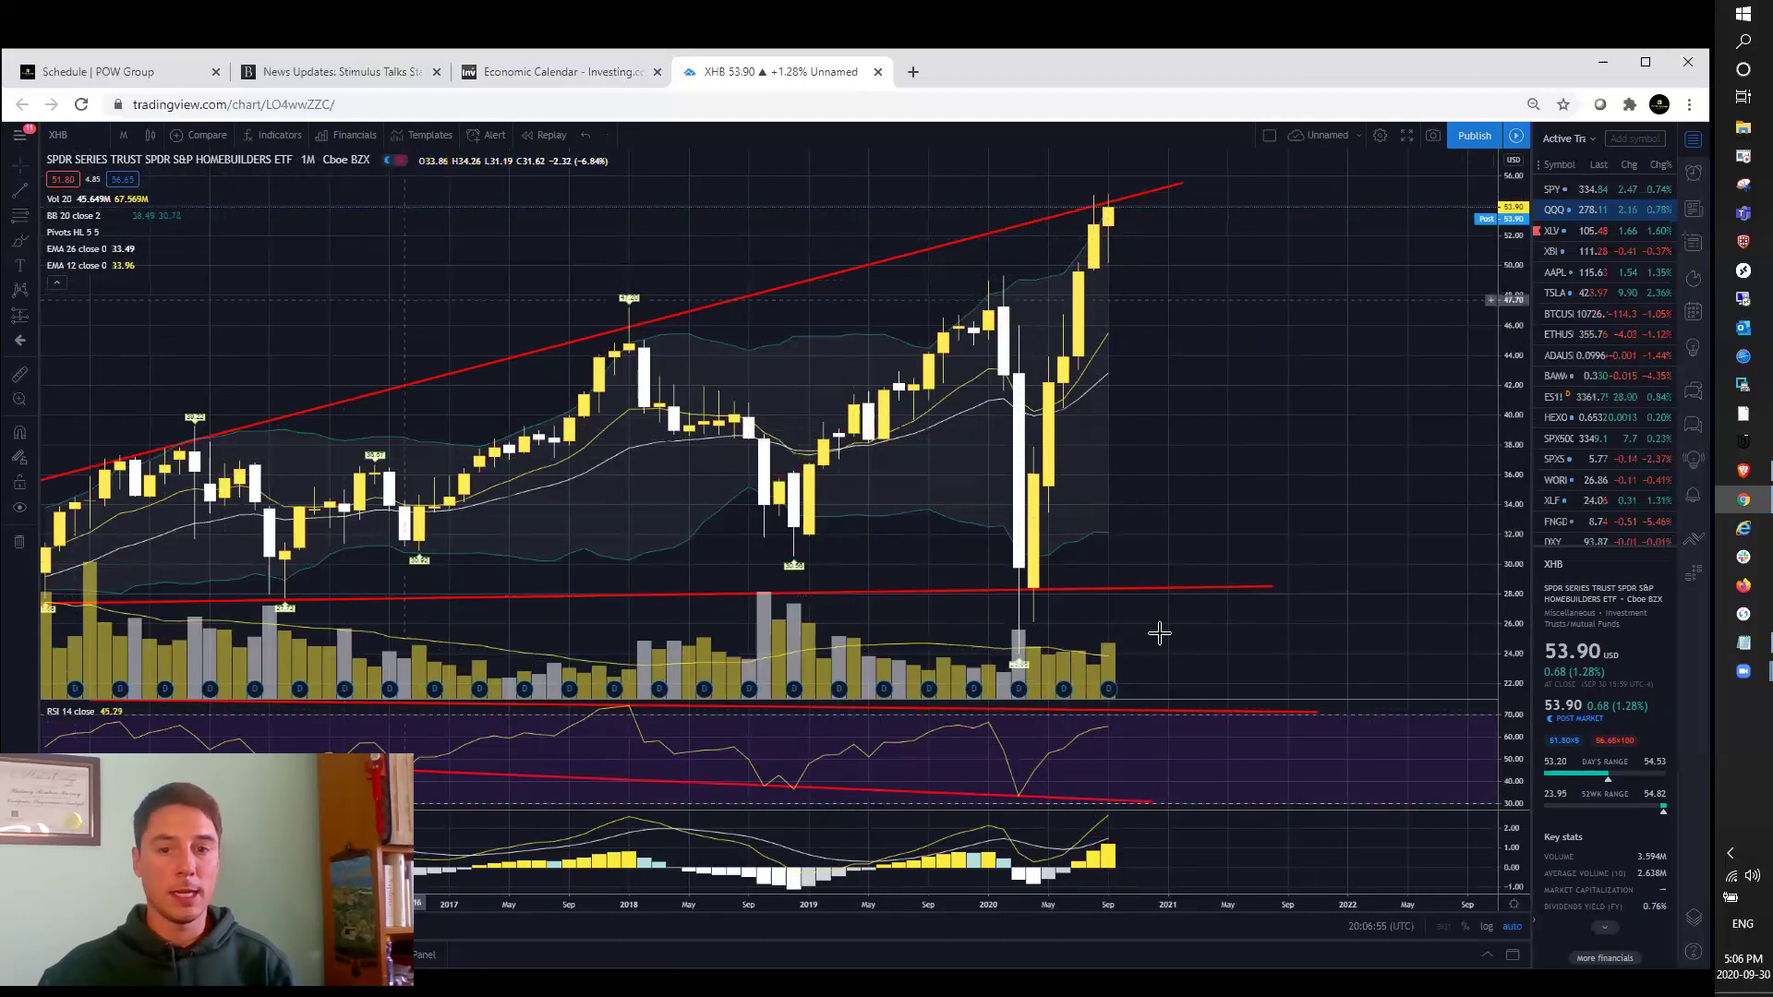
Draw a steep red trend line from the March 2020 low up past the latest XHB candles.
left_click(1022, 662)
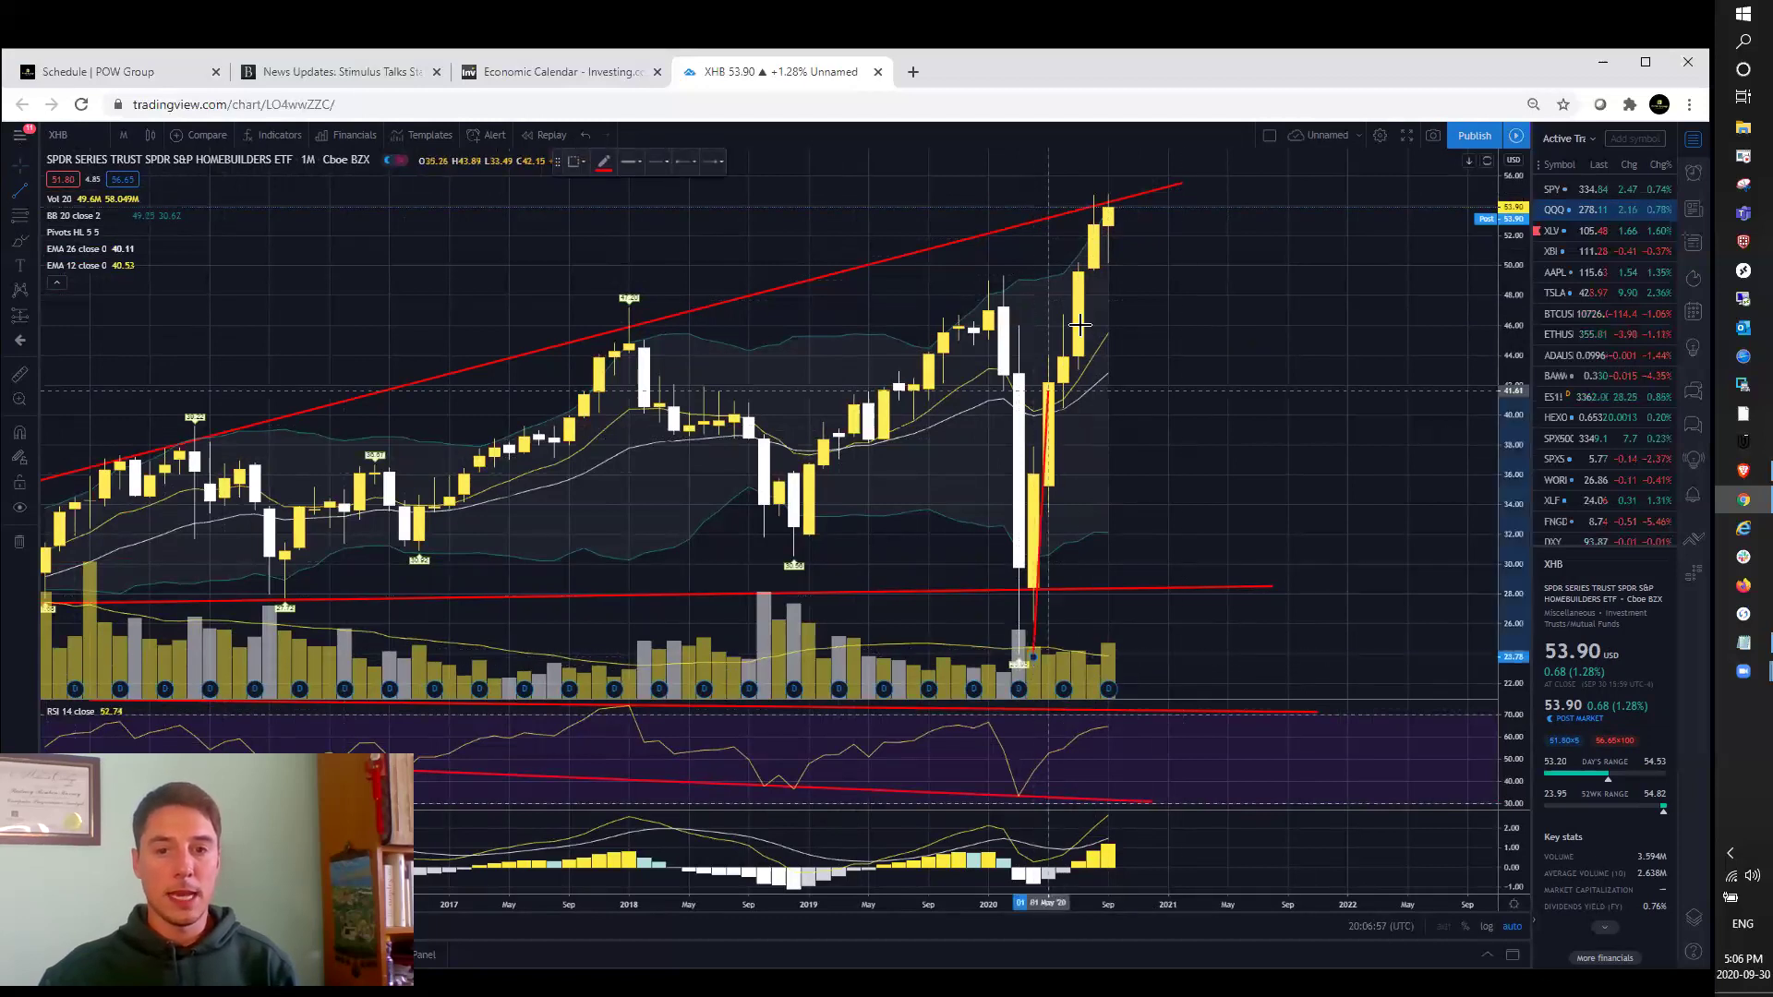
left_click(1122, 184)
left_click(1228, 419)
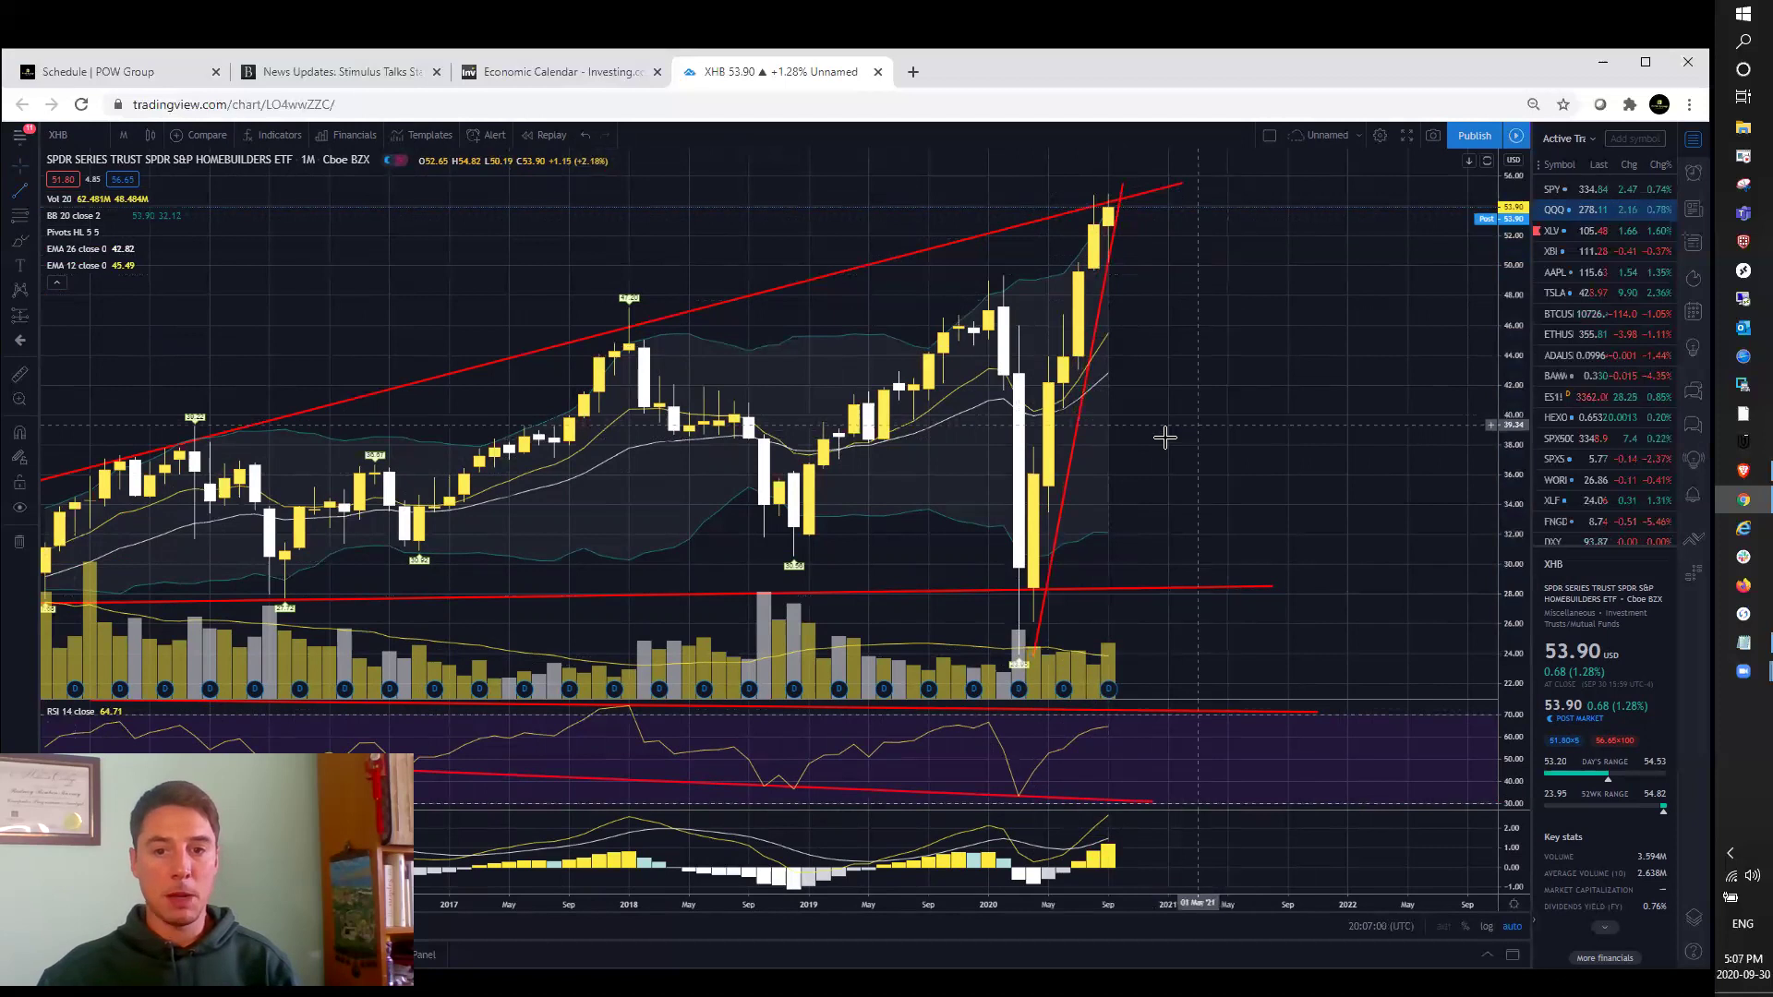
left_click(1032, 656)
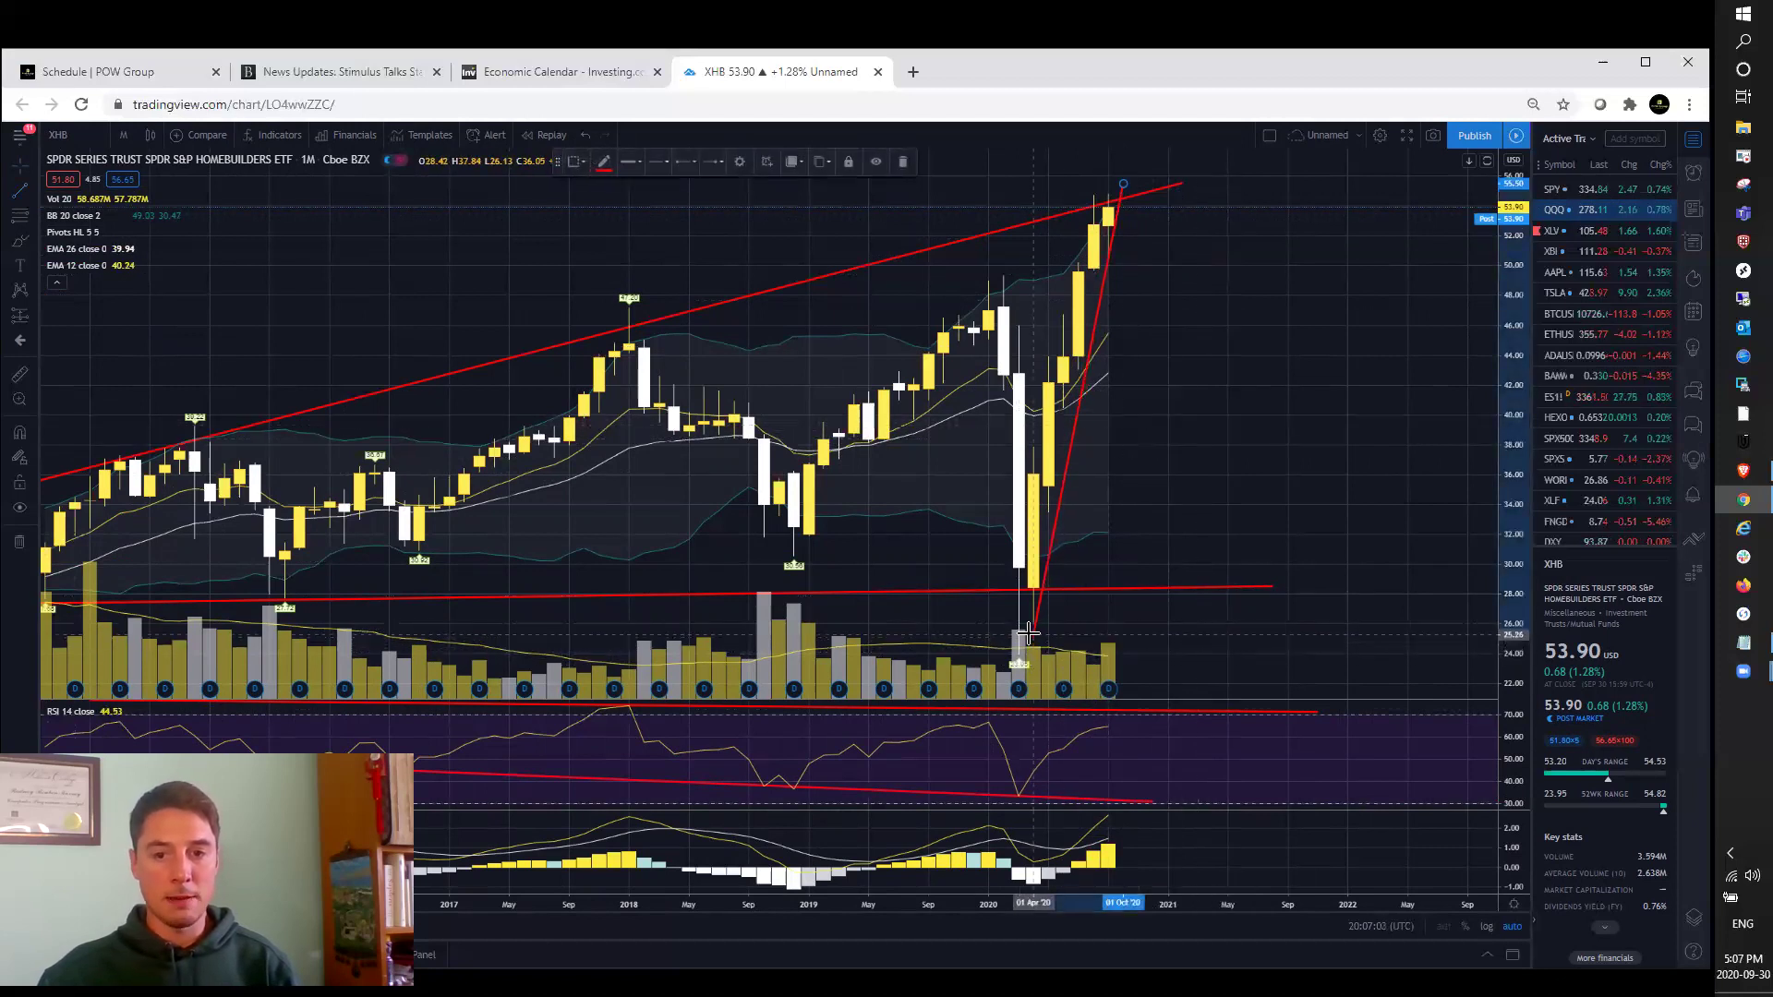
left_click(1211, 360)
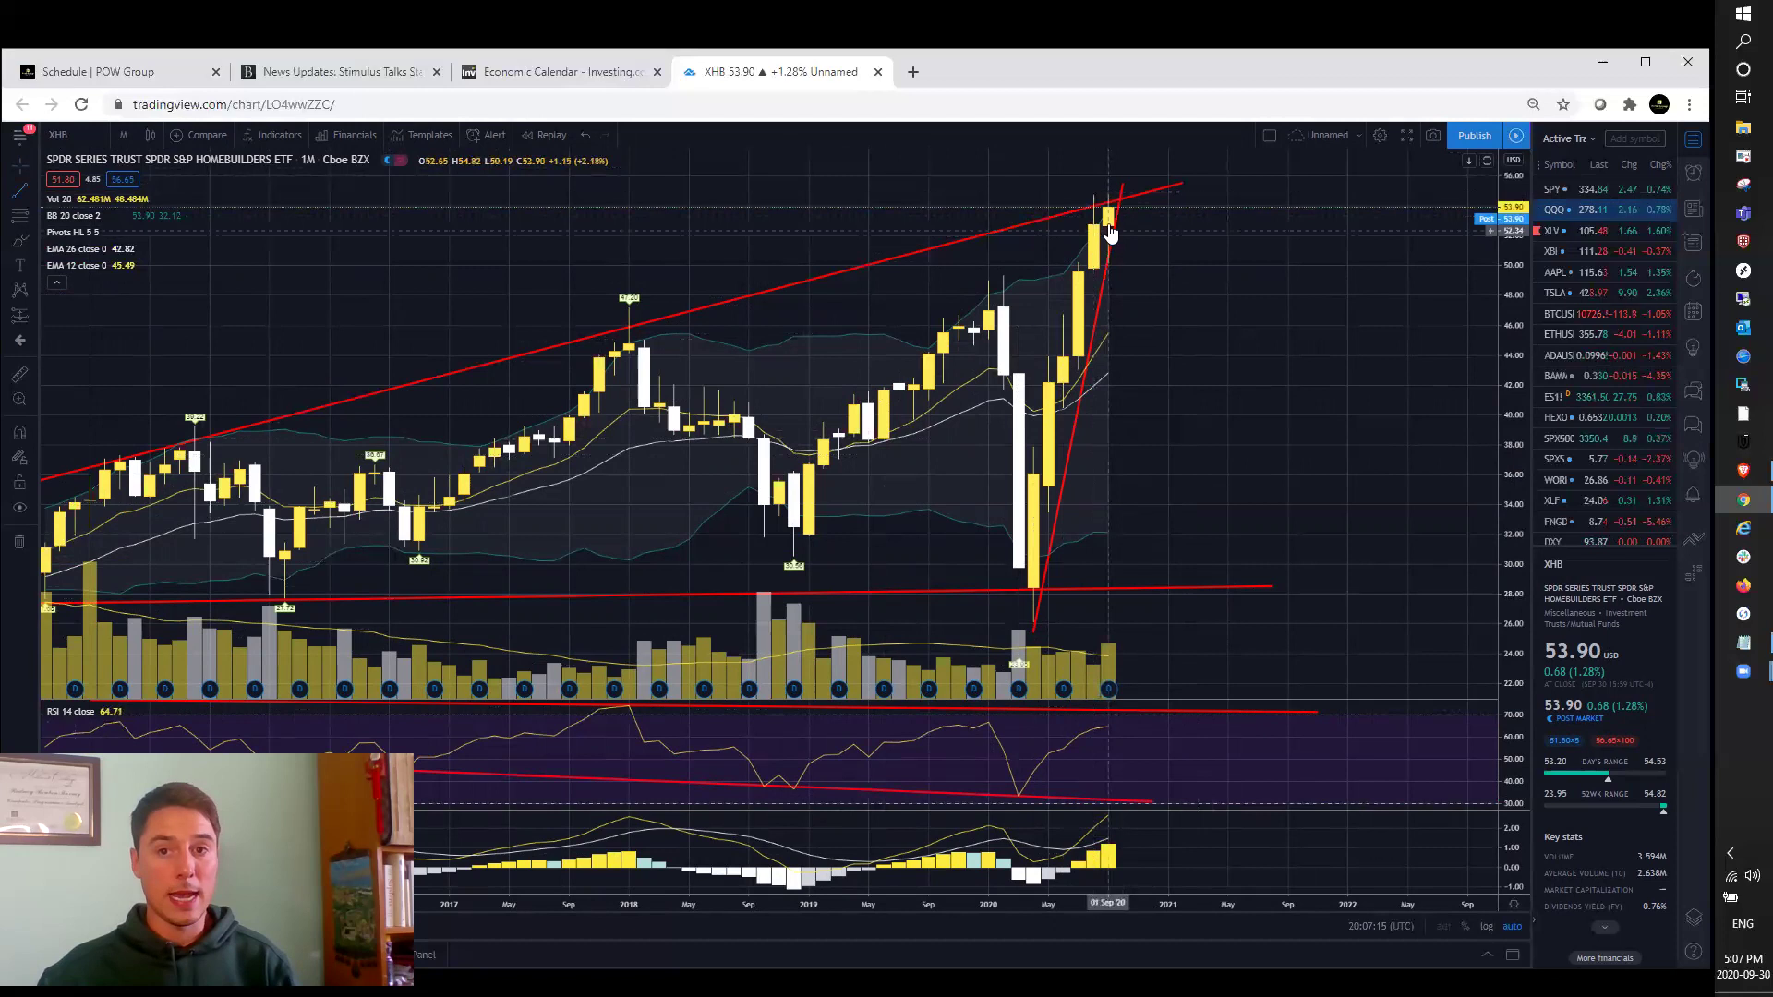
scroll(1121, 248, "up", 2)
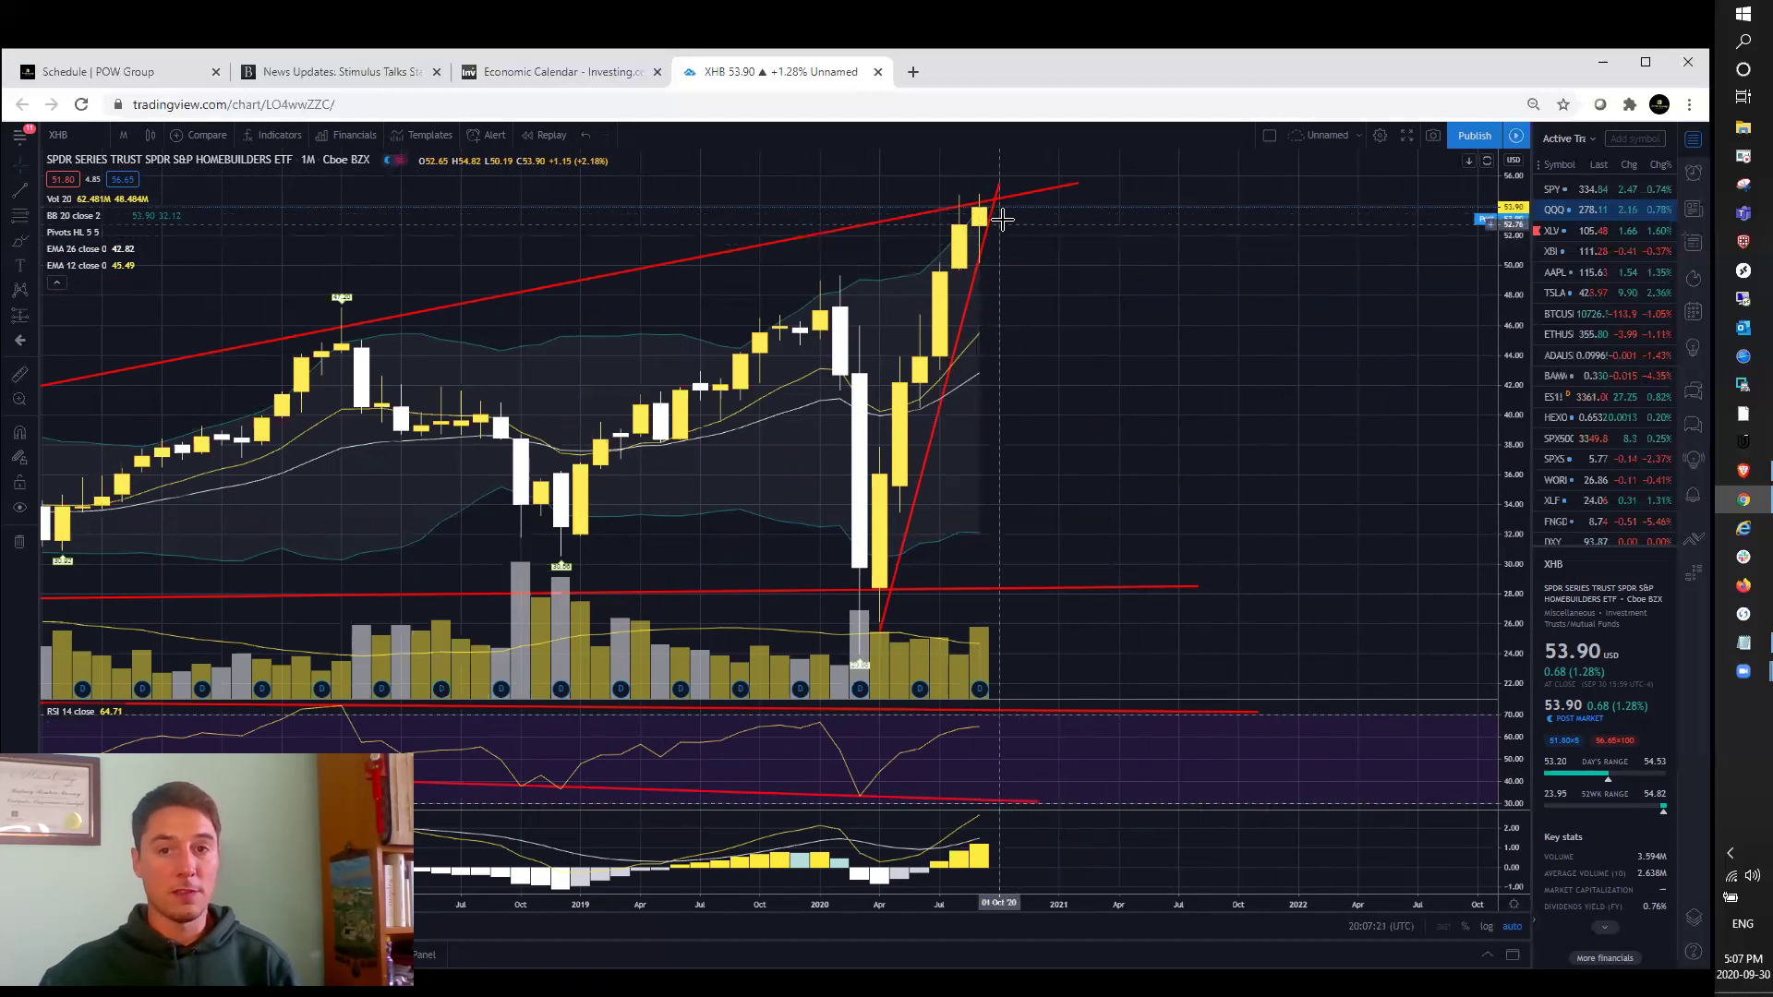
scroll(982, 177, "down", 1)
scroll(997, 230, "down", 1)
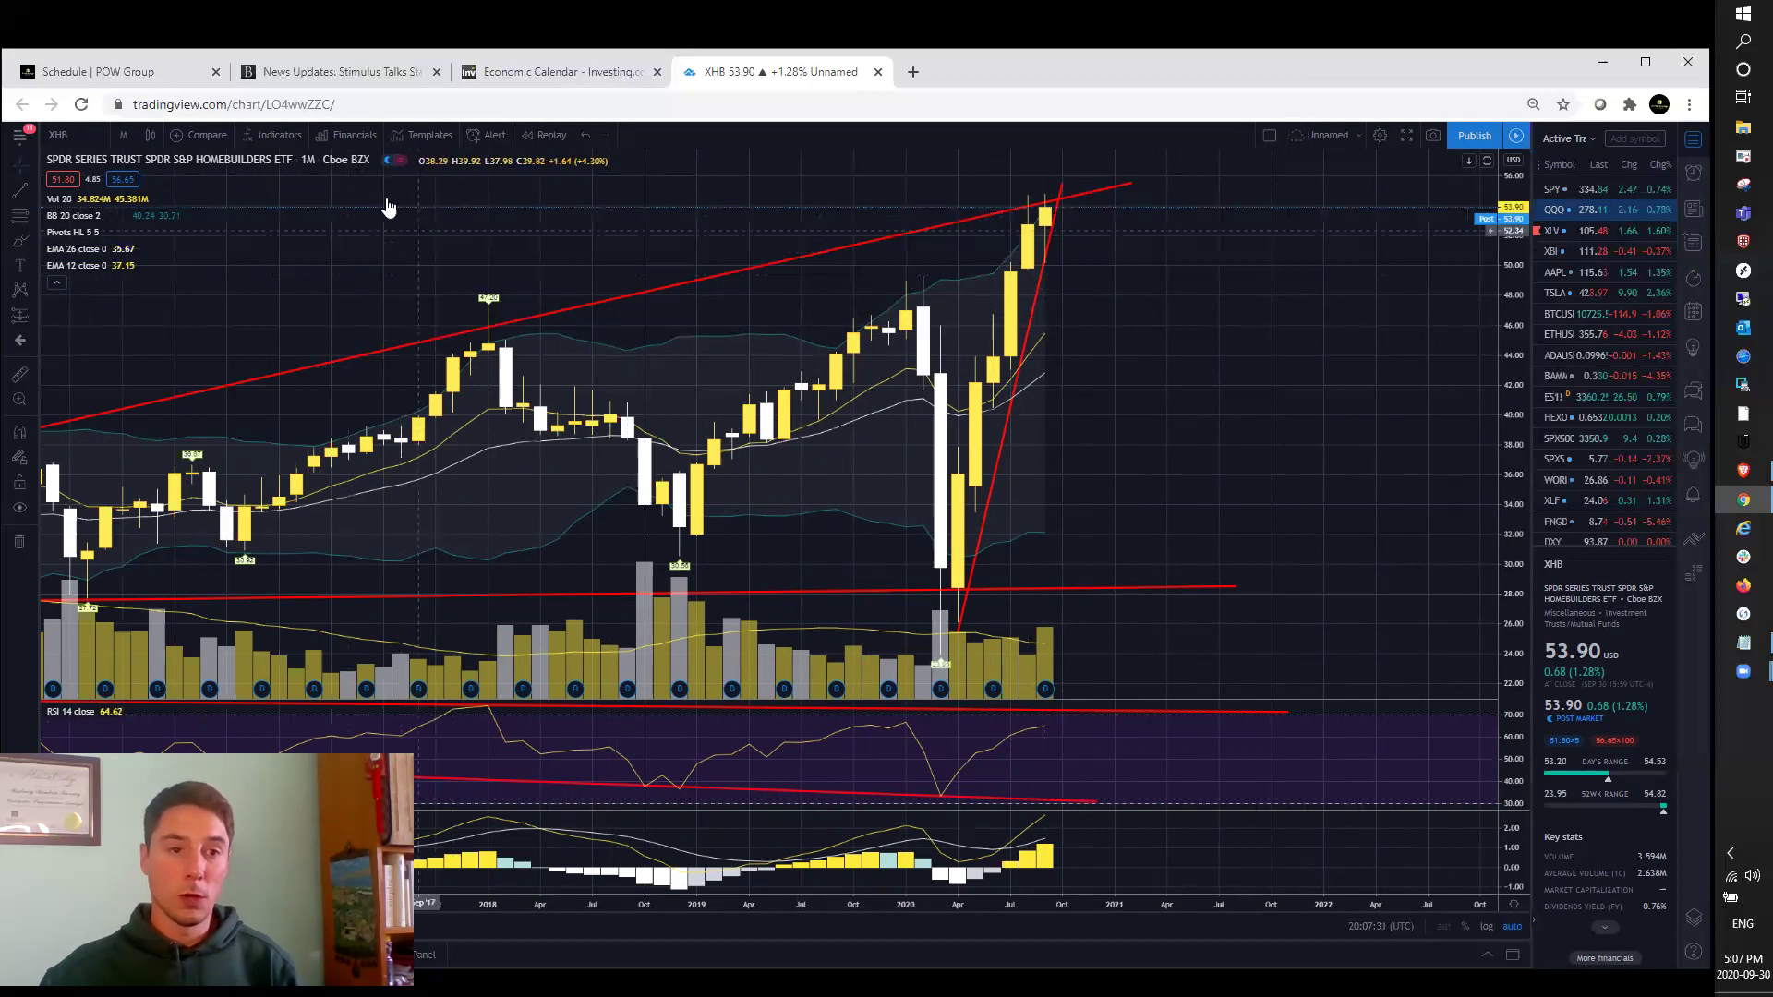
scroll(363, 199, "down", 1)
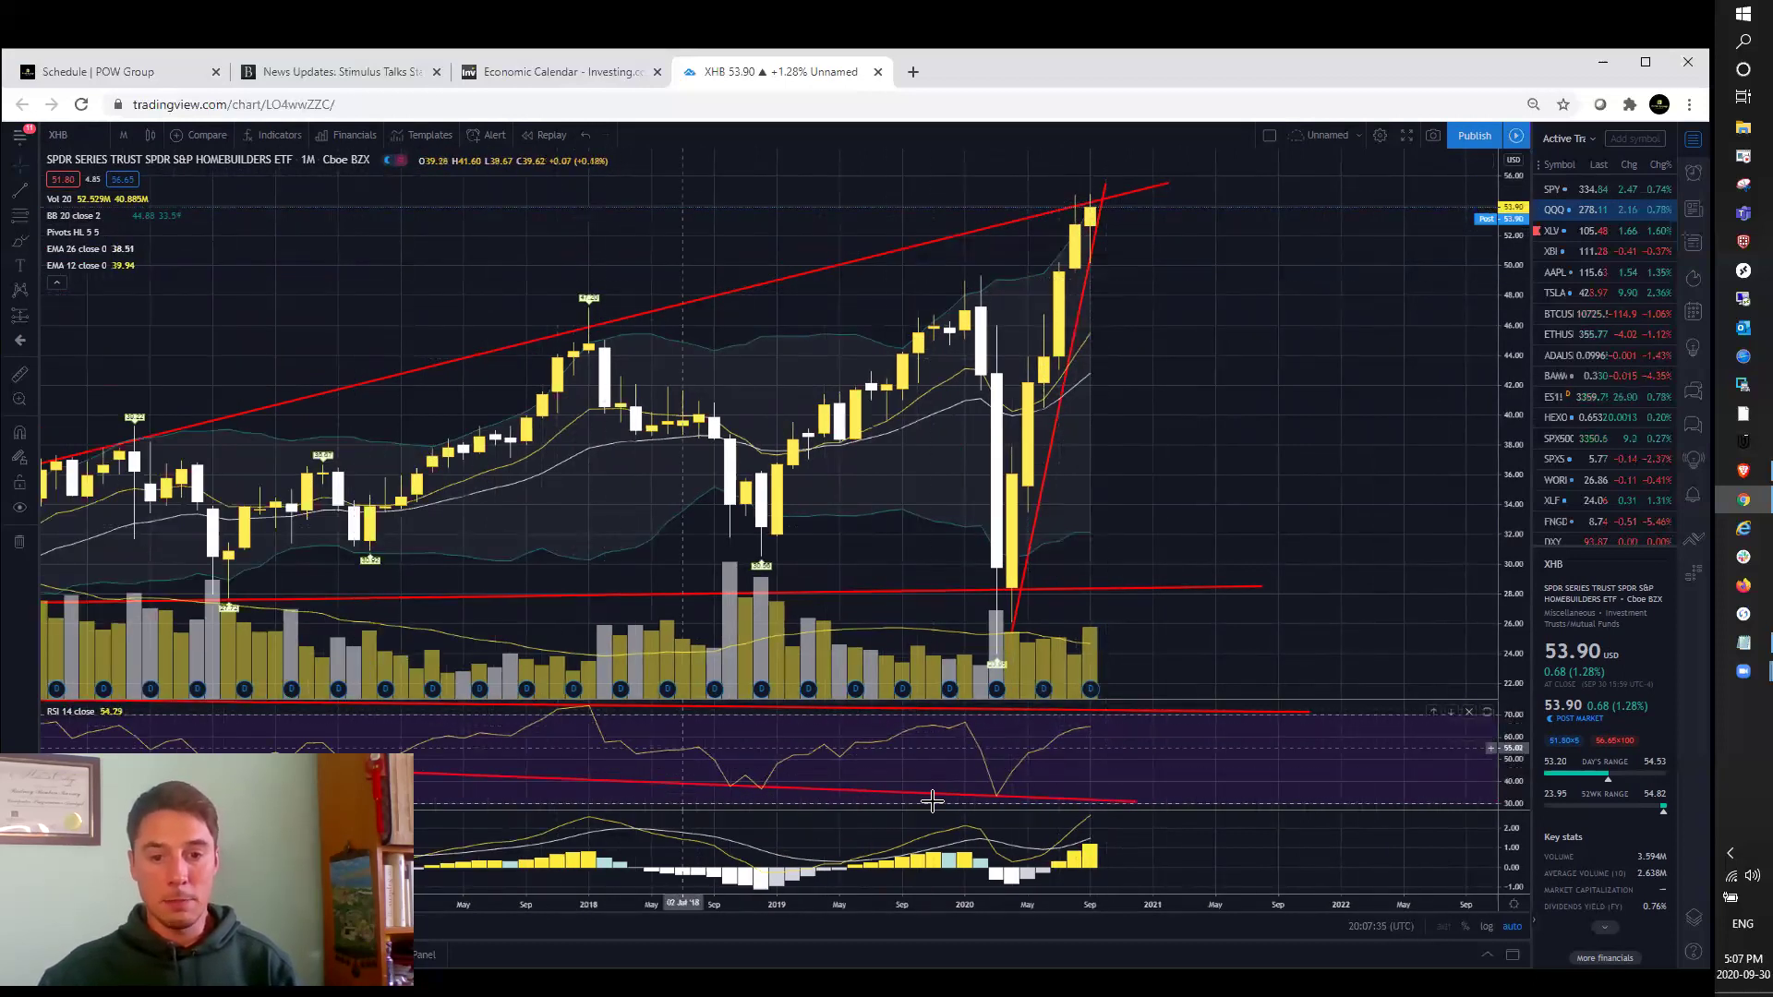
scroll(791, 748, "down", 2)
double_click(1270, 778)
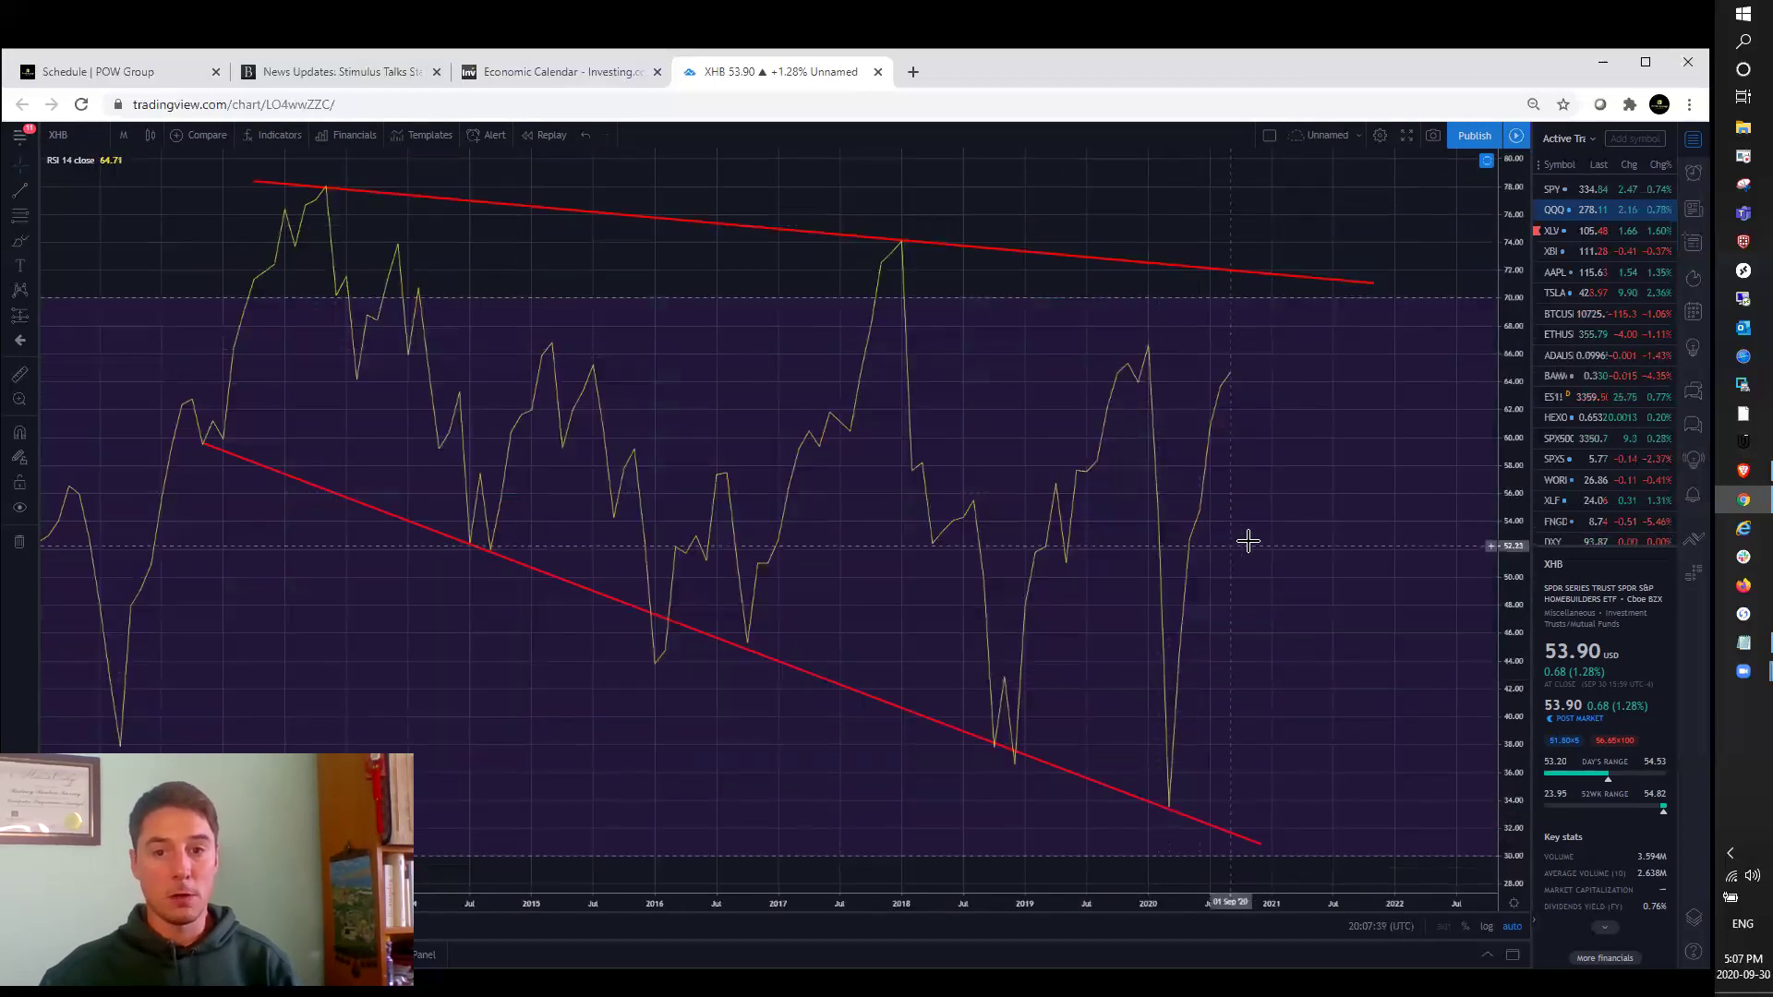
double_click(1276, 563)
scroll(1220, 758, "up", 2)
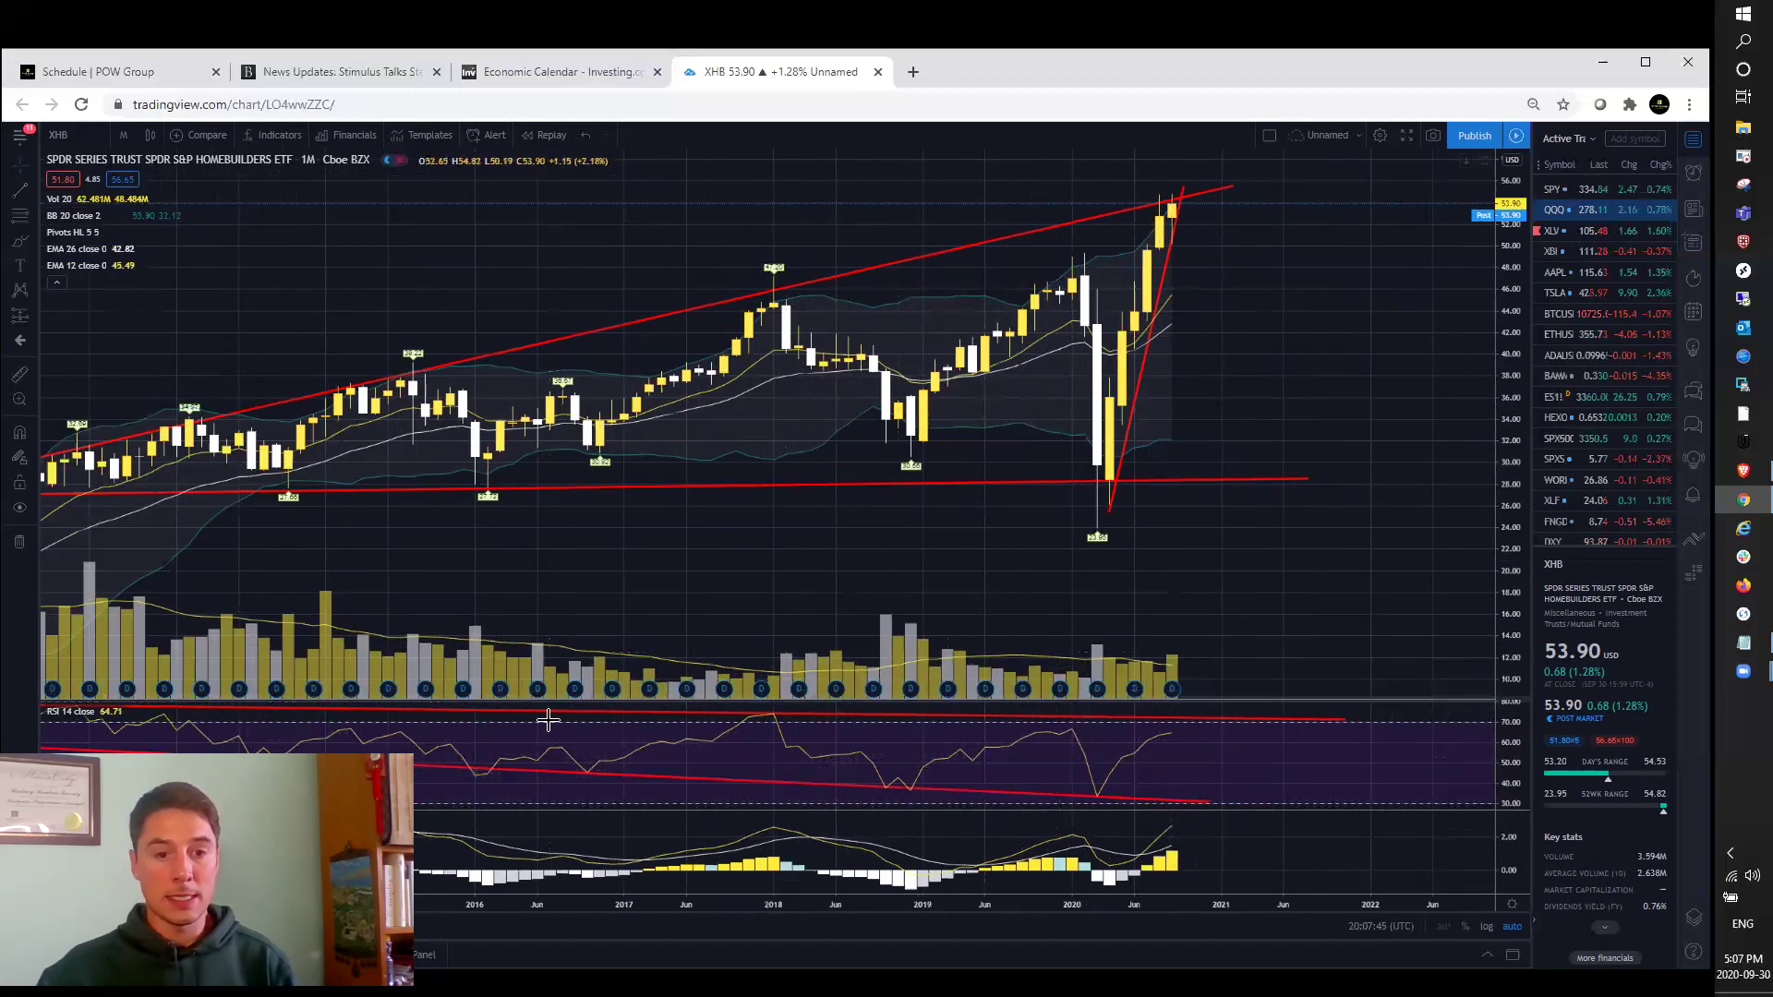
scroll(586, 717, "up", 1)
scroll(1006, 684, "up", 1)
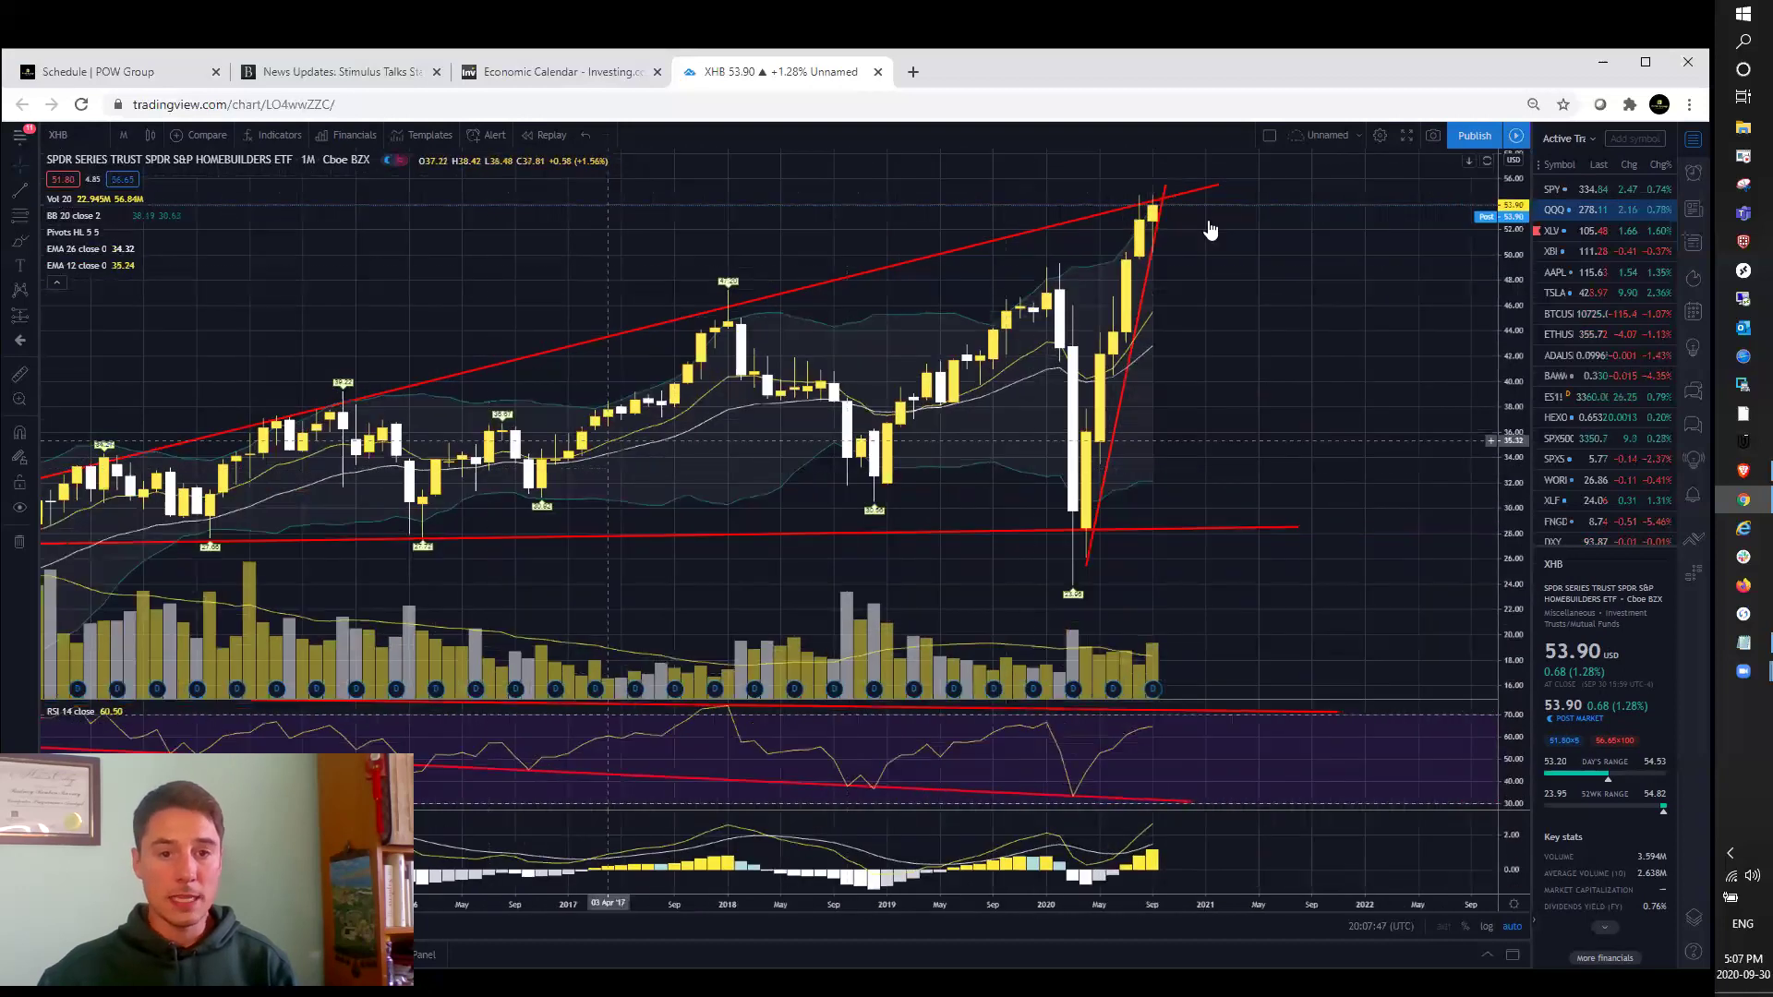
scroll(1317, 376, "down", 2)
scroll(1240, 359, "up", 1)
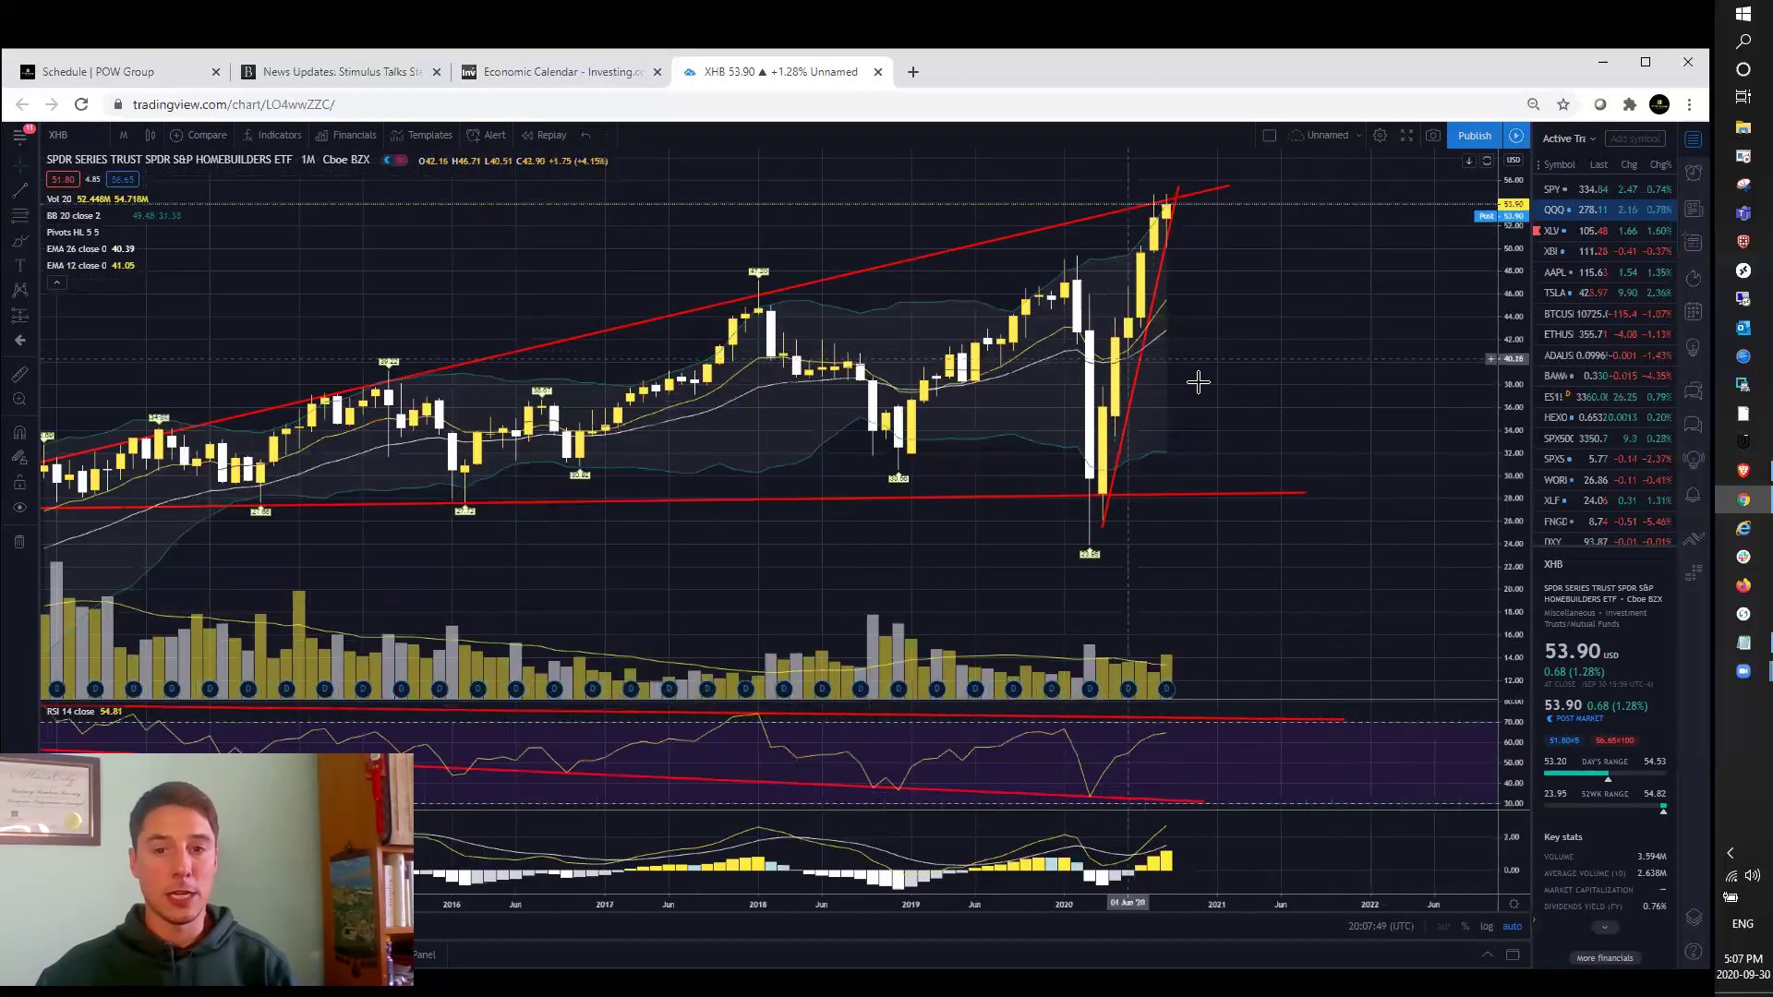
scroll(1195, 380, "up", 1)
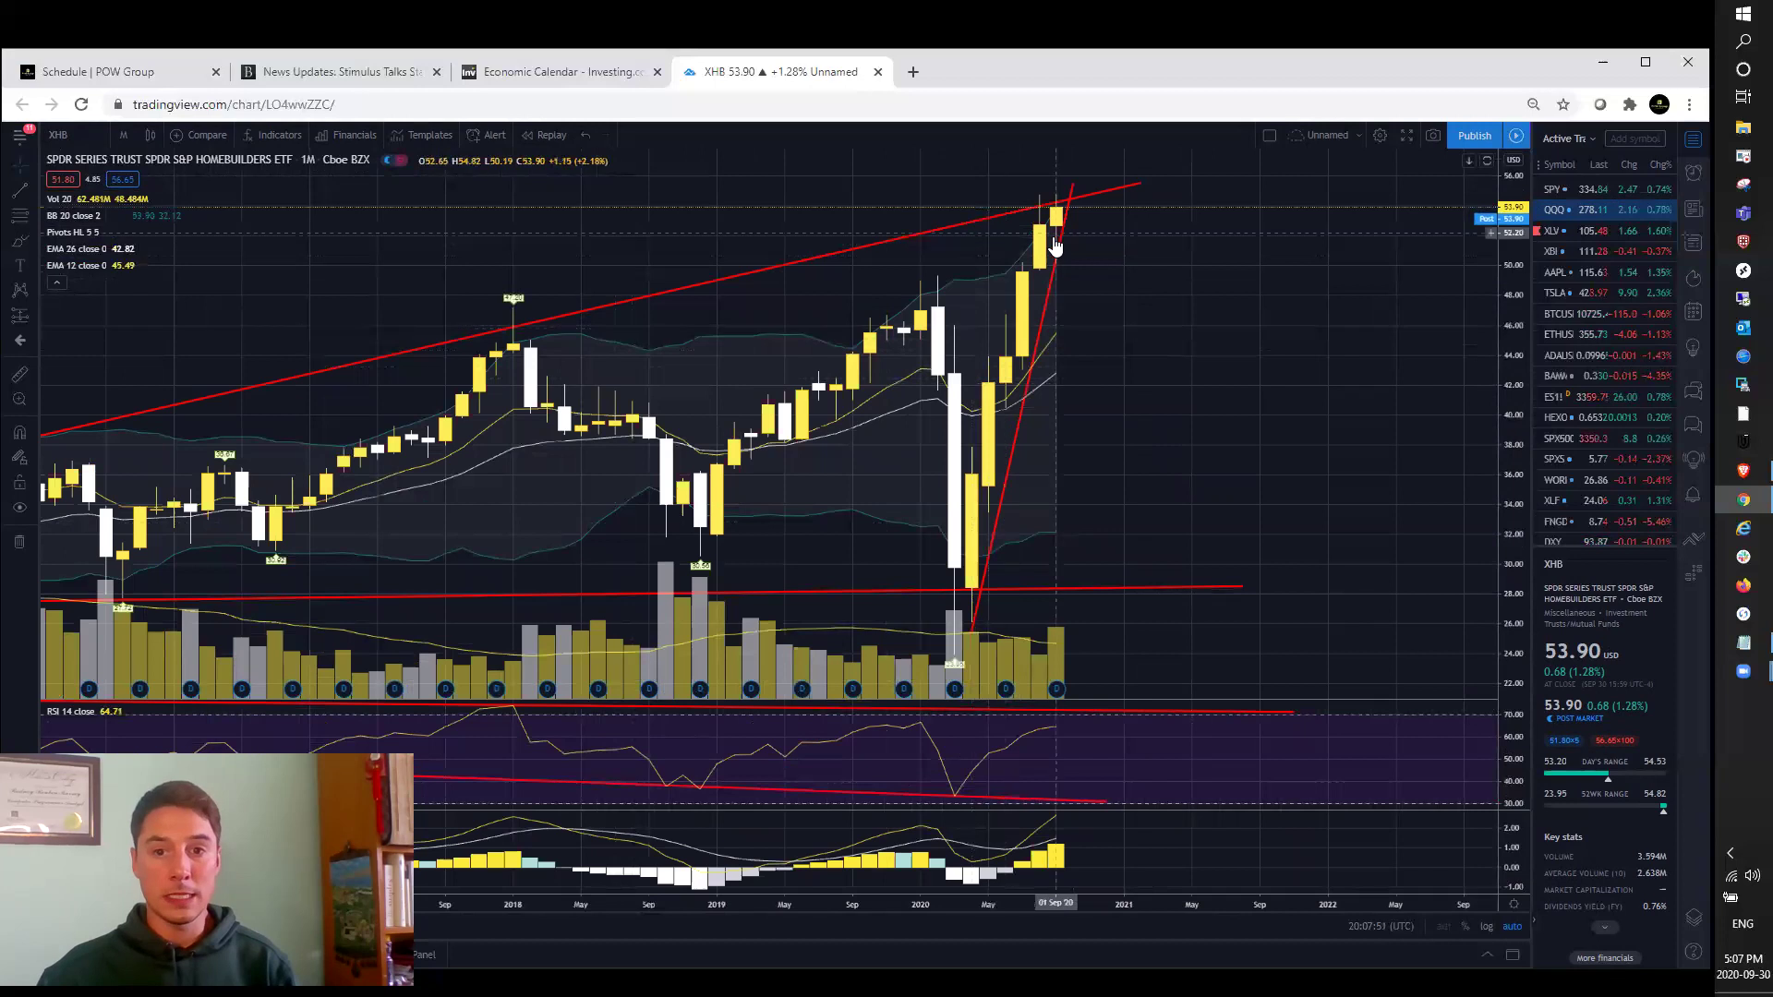
scroll(1101, 234, "up", 1)
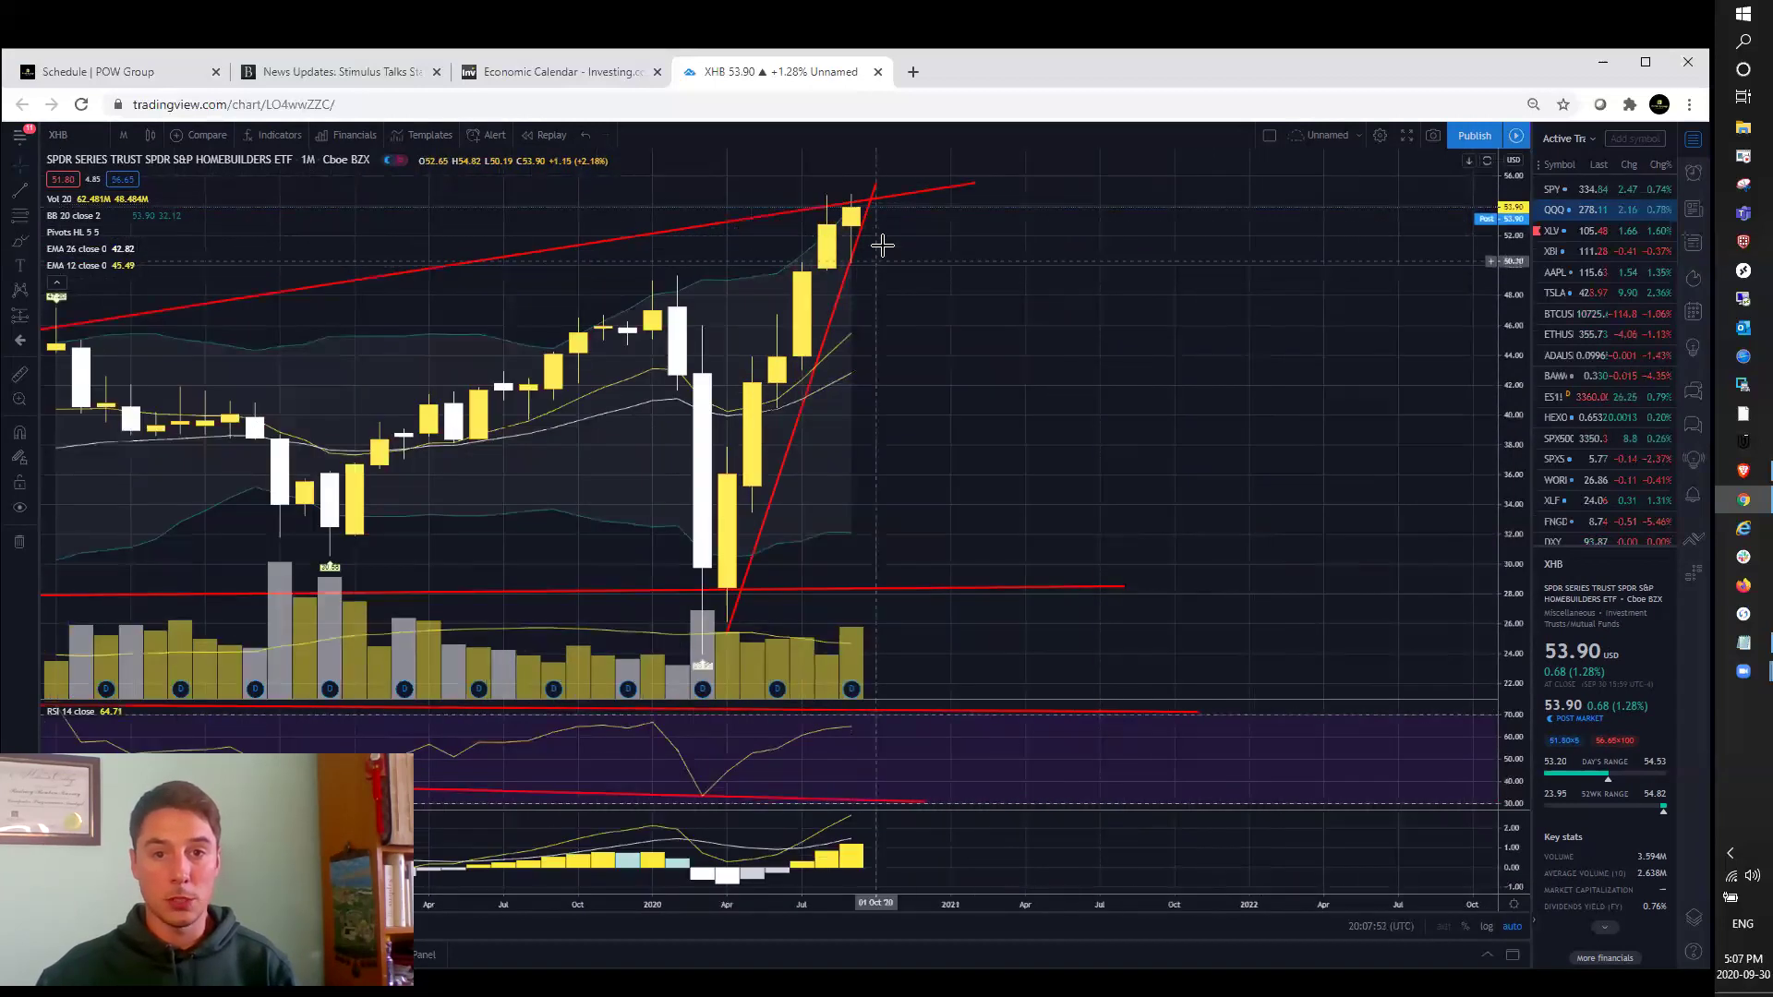
scroll(881, 245, "down", 1)
scroll(895, 250, "up", 1)
scroll(902, 258, "down", 1)
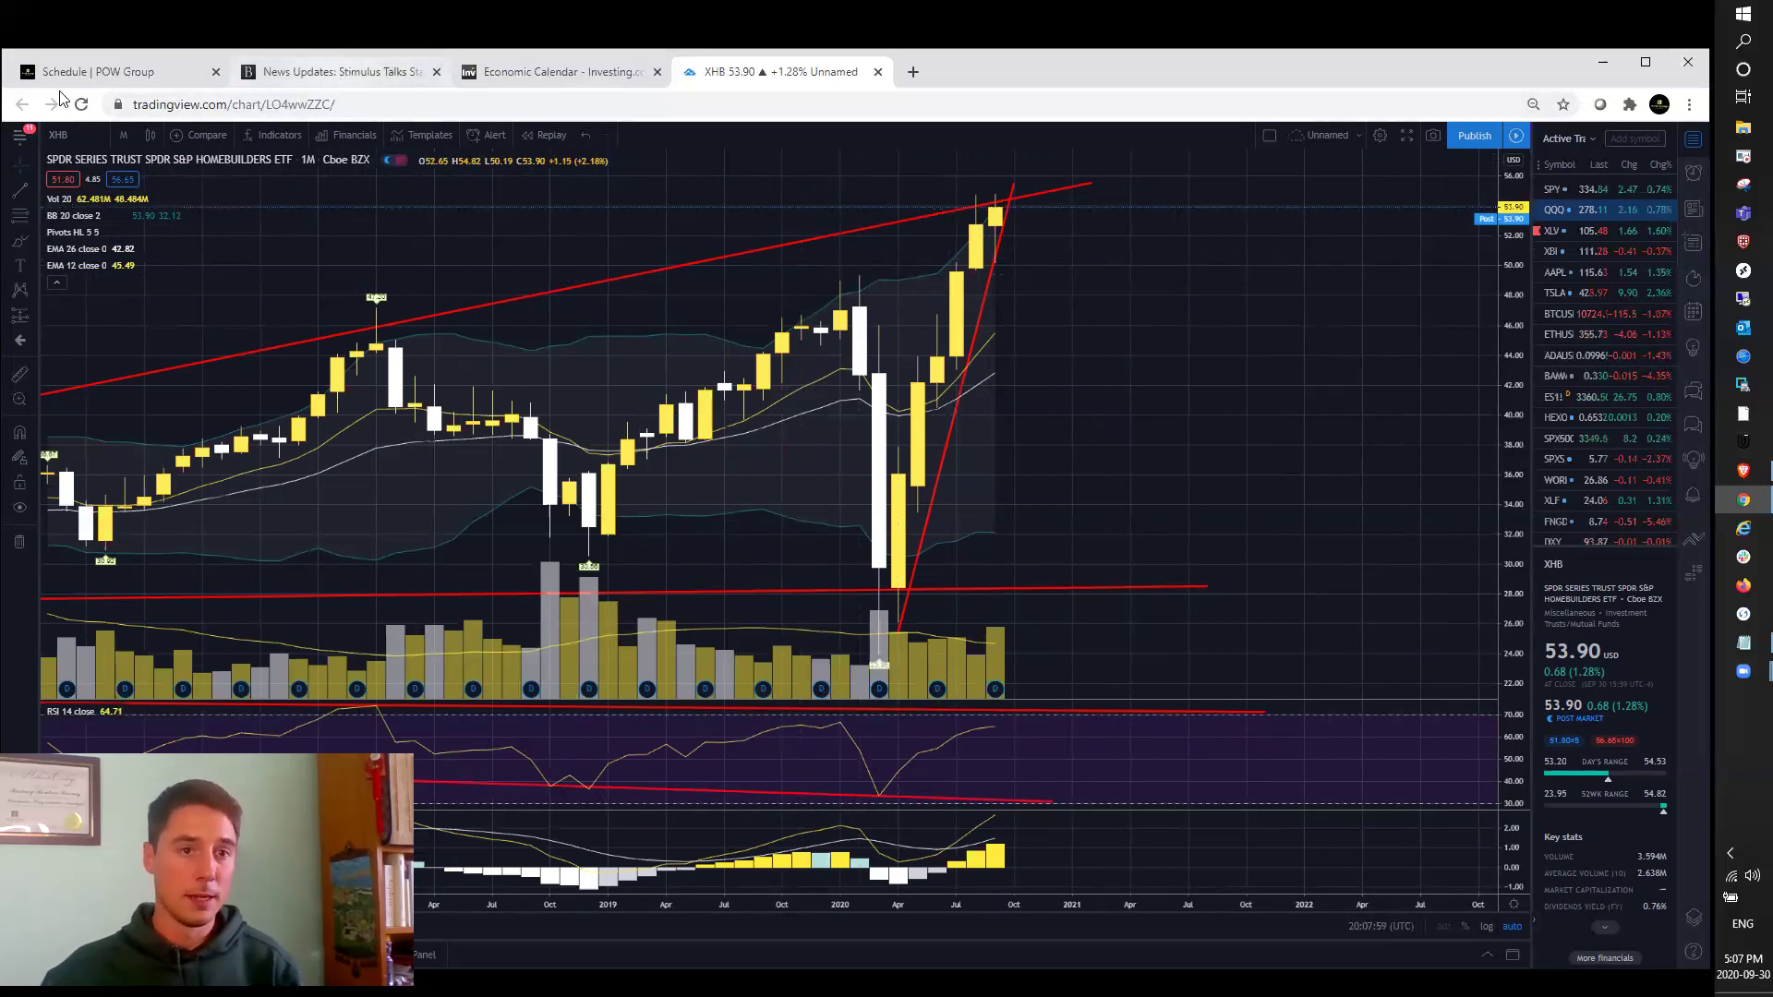
Check the schedule checklist, minimize the XHB window and bring the SPY chart window forward.
left_click(97, 70)
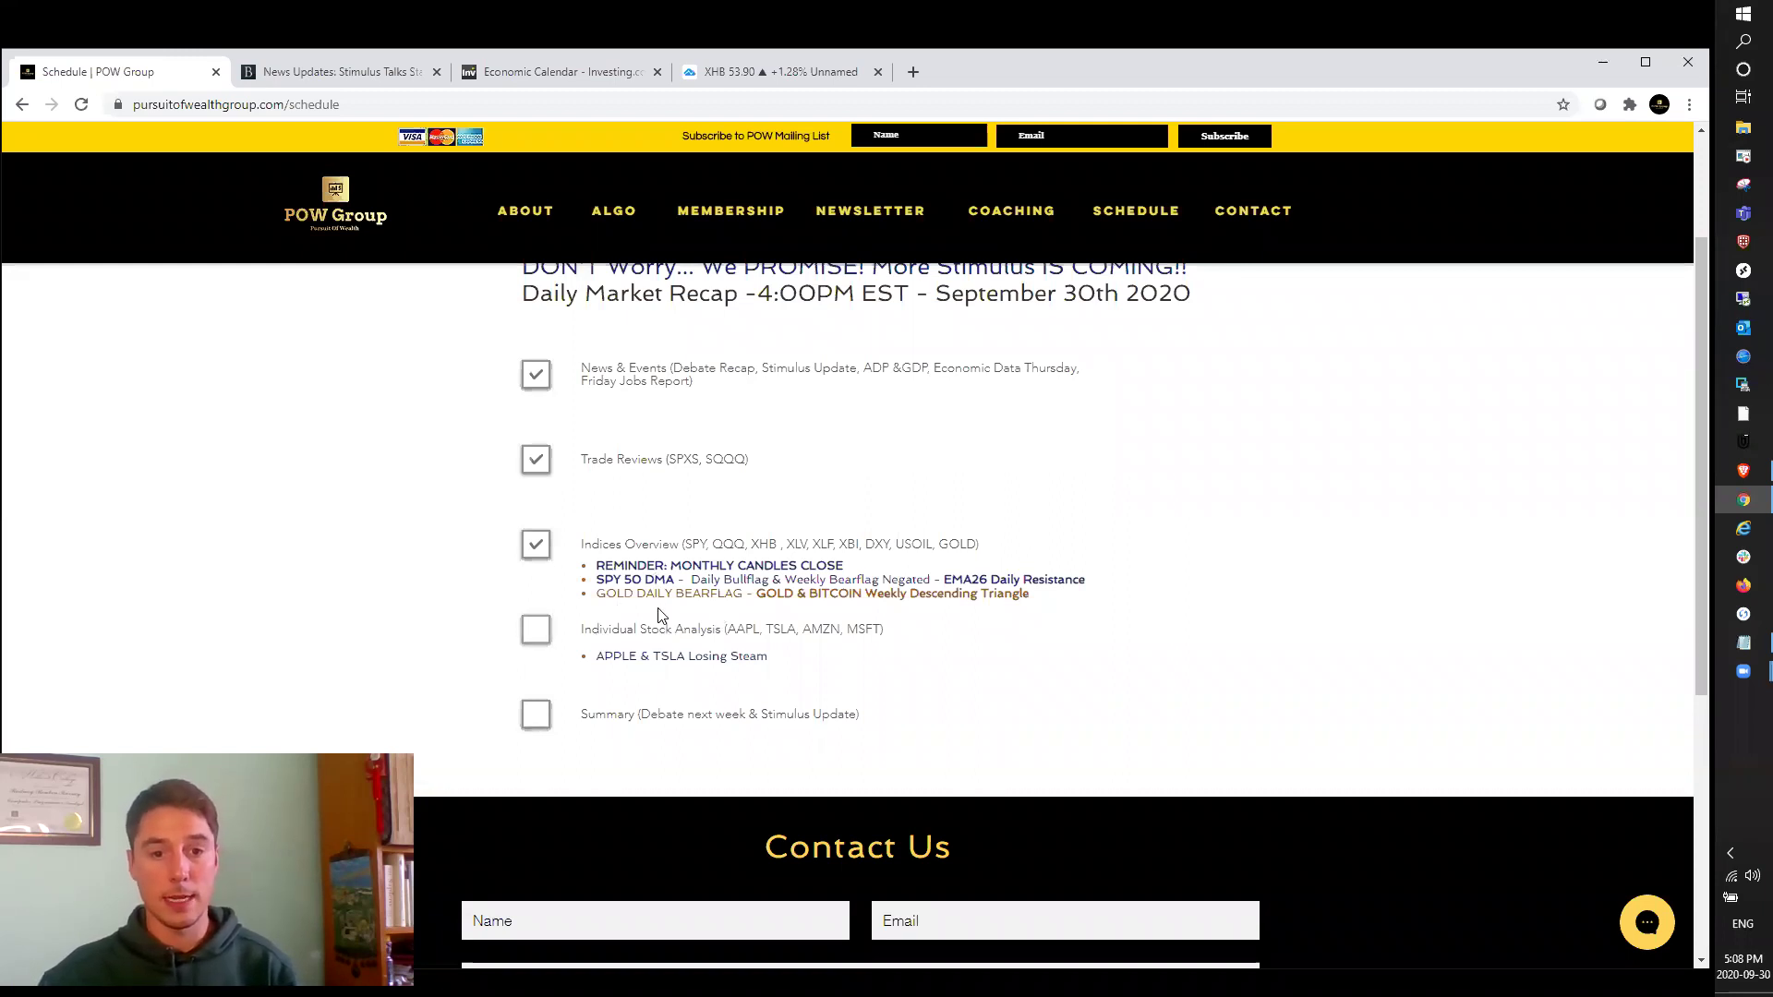
left_click(737, 78)
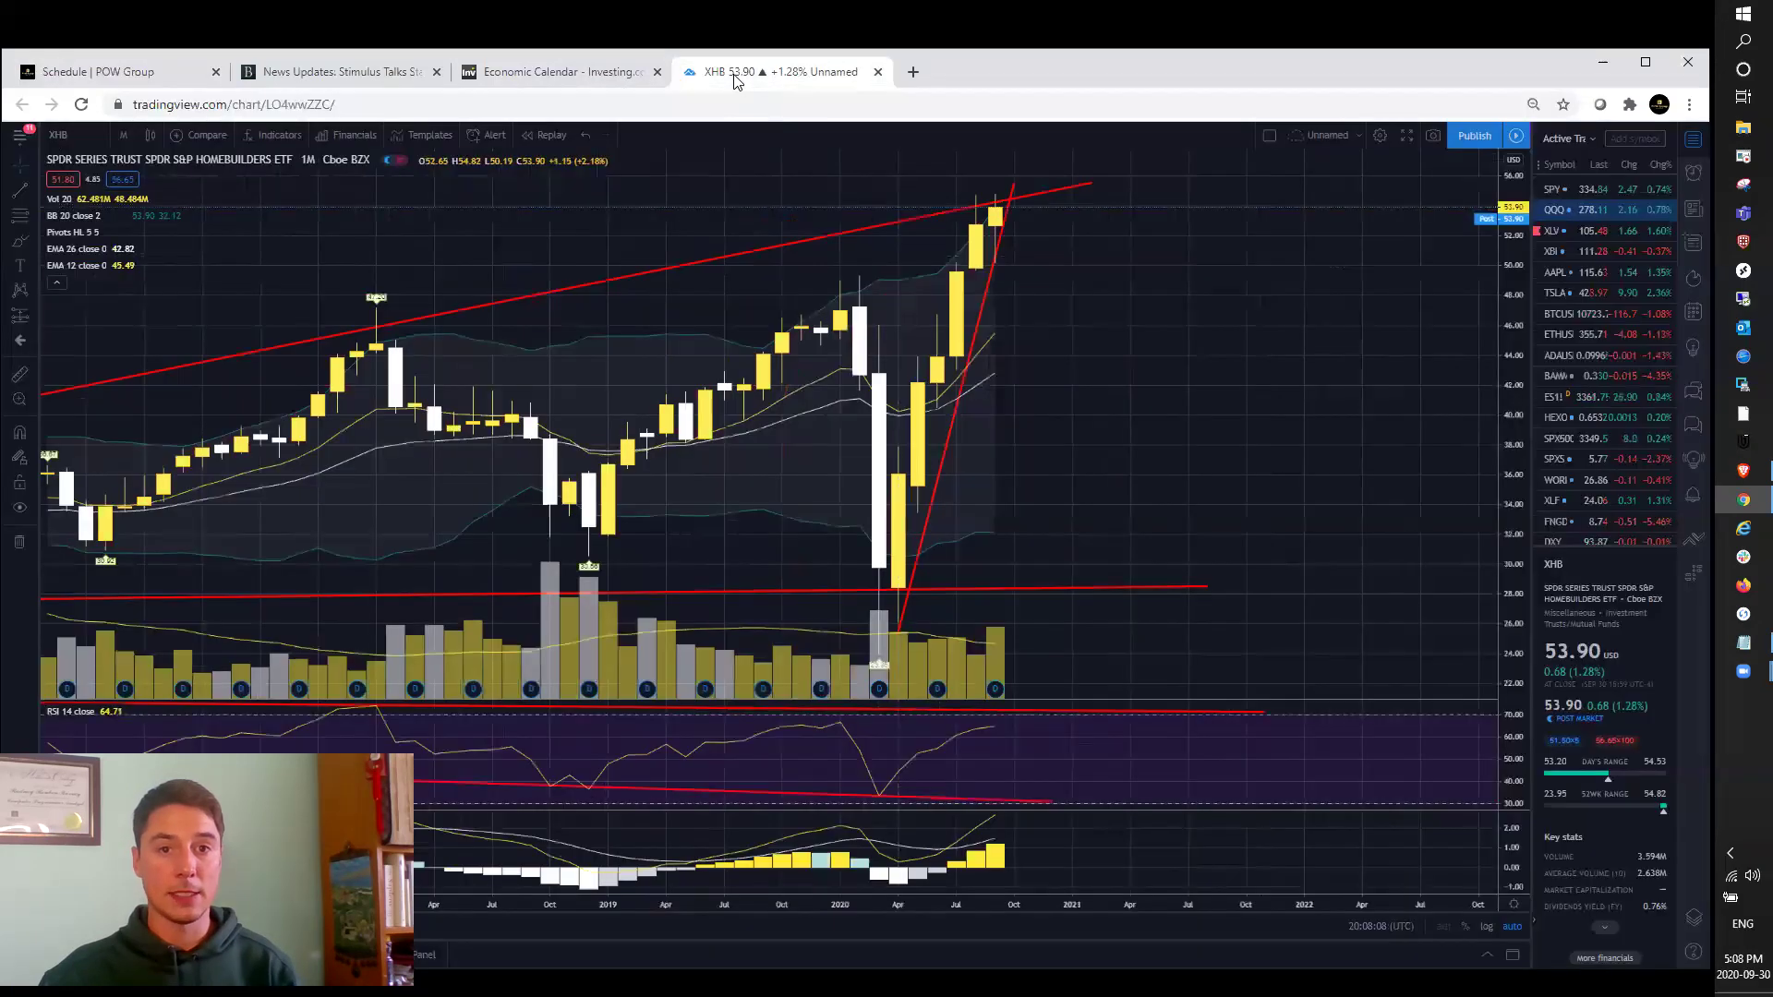
left_click(1603, 63)
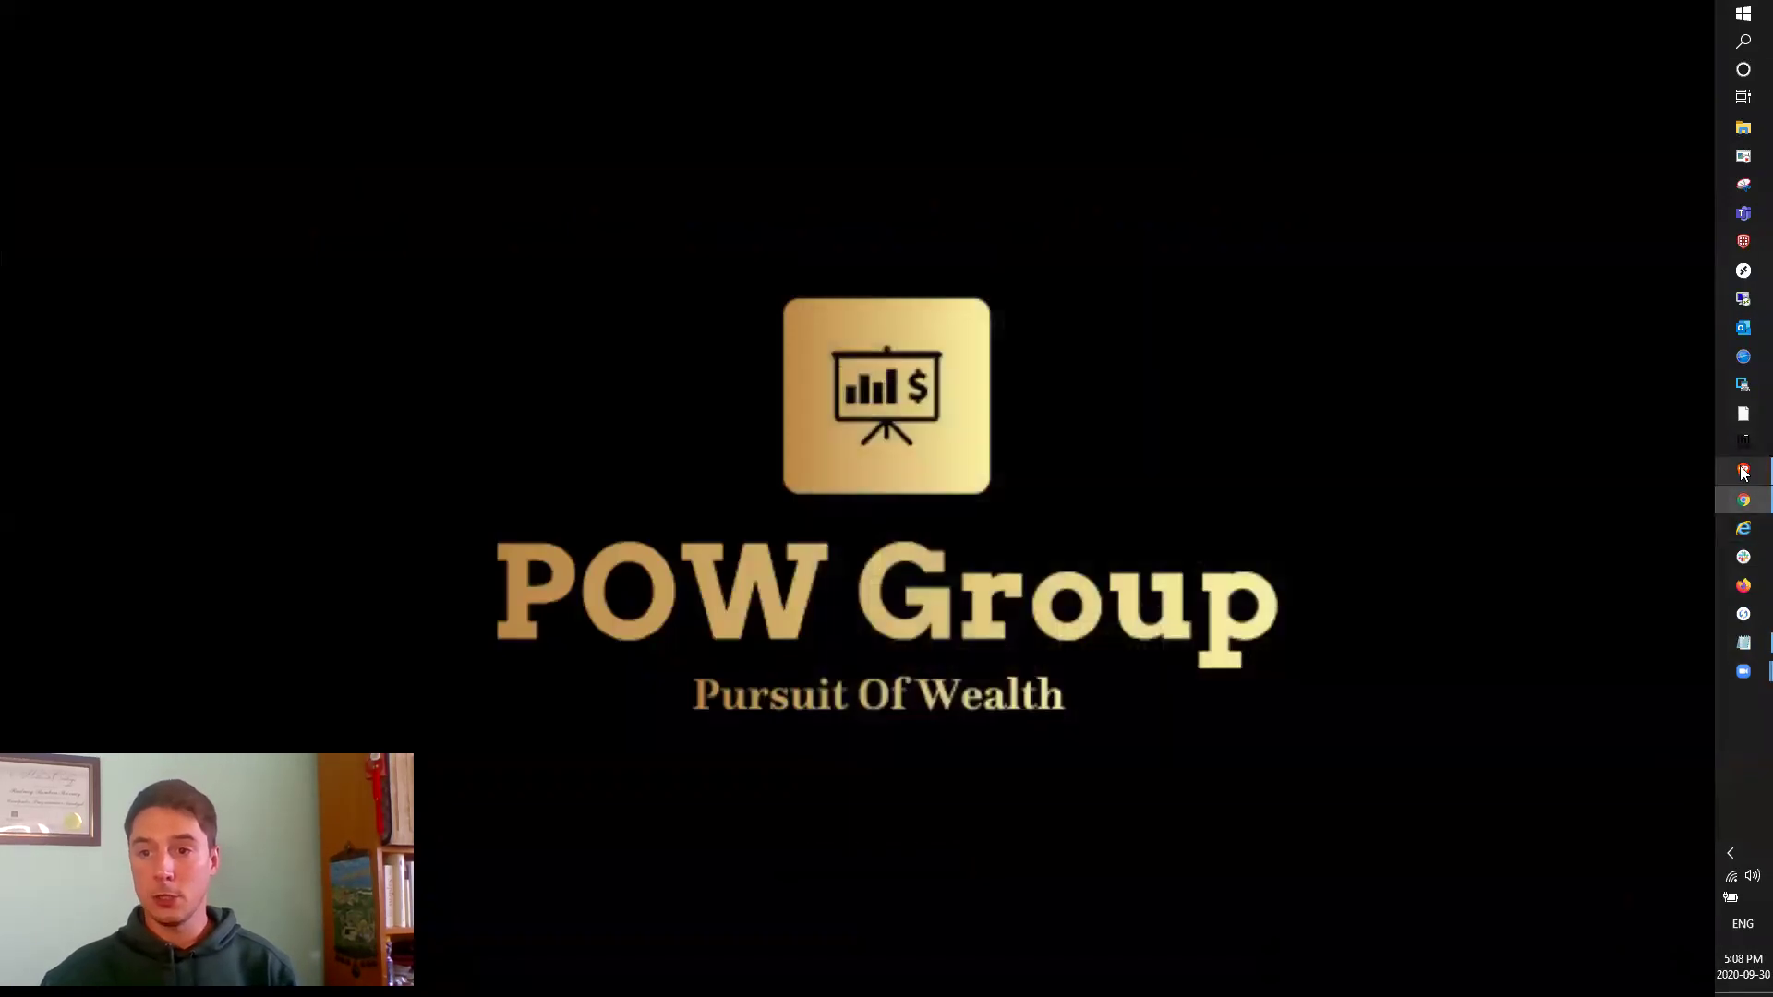
left_click(1743, 471)
Load the gold (XAUUSD) chart and switch it to 4-hour candles.
left_click(432, 68)
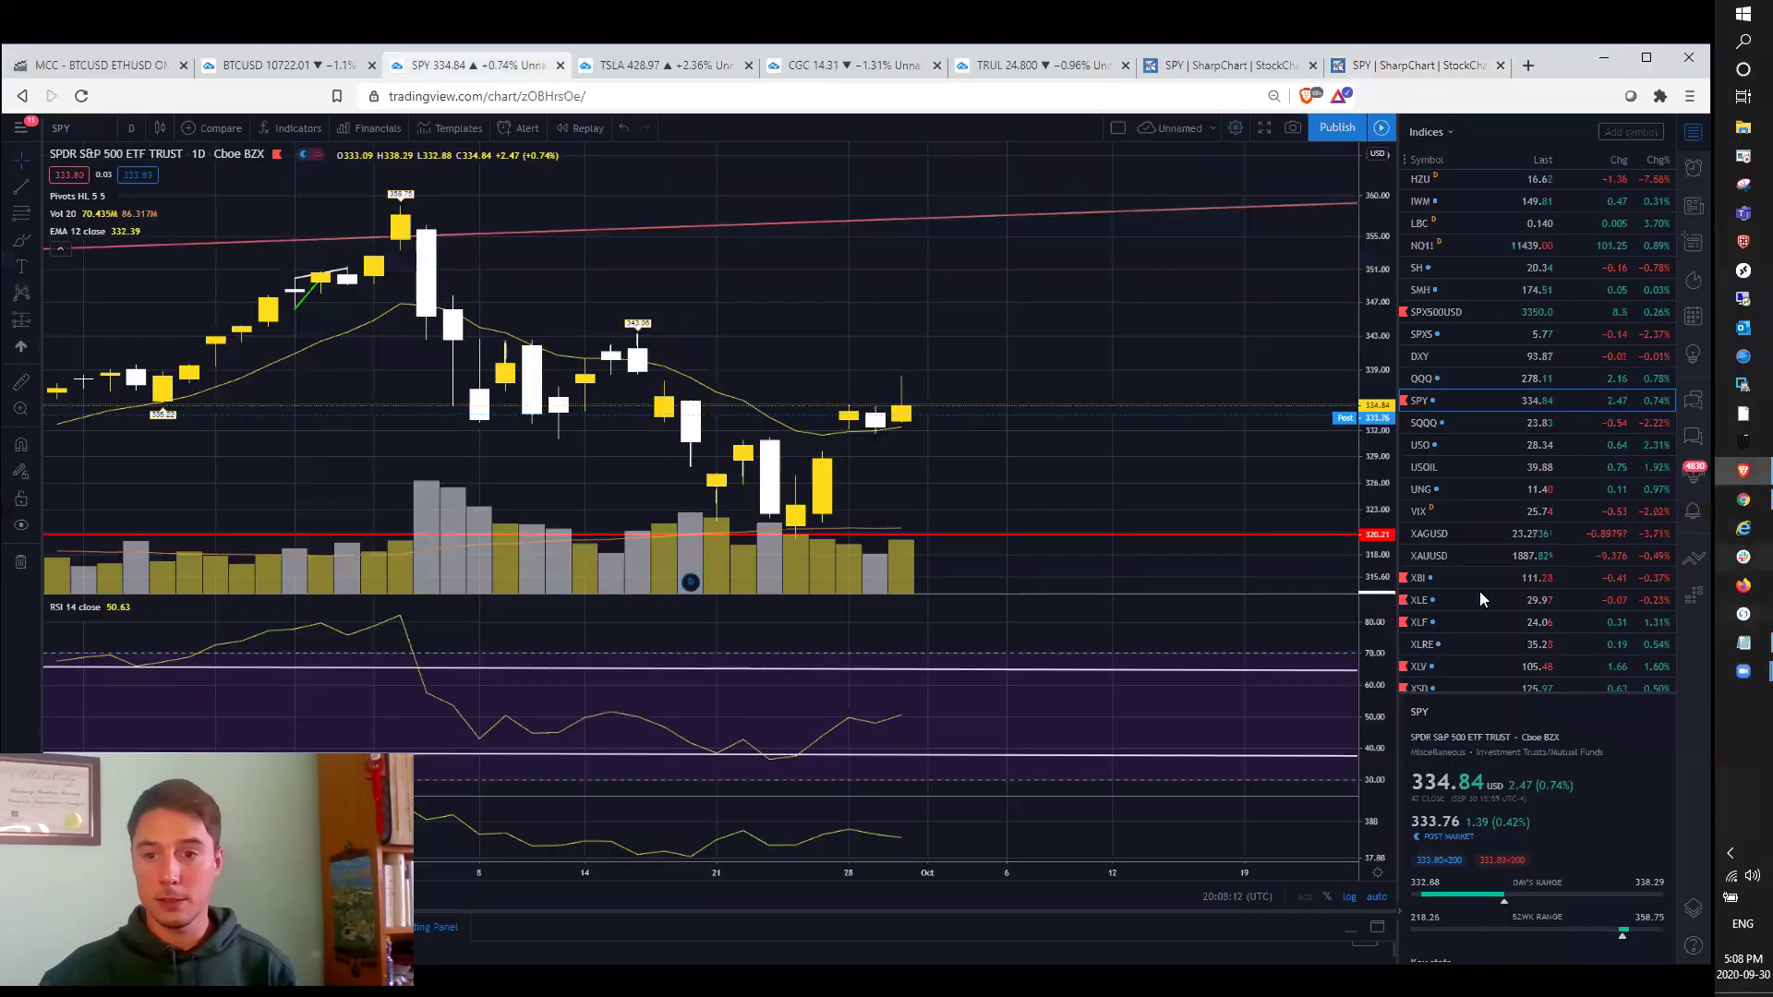
left_click(1442, 556)
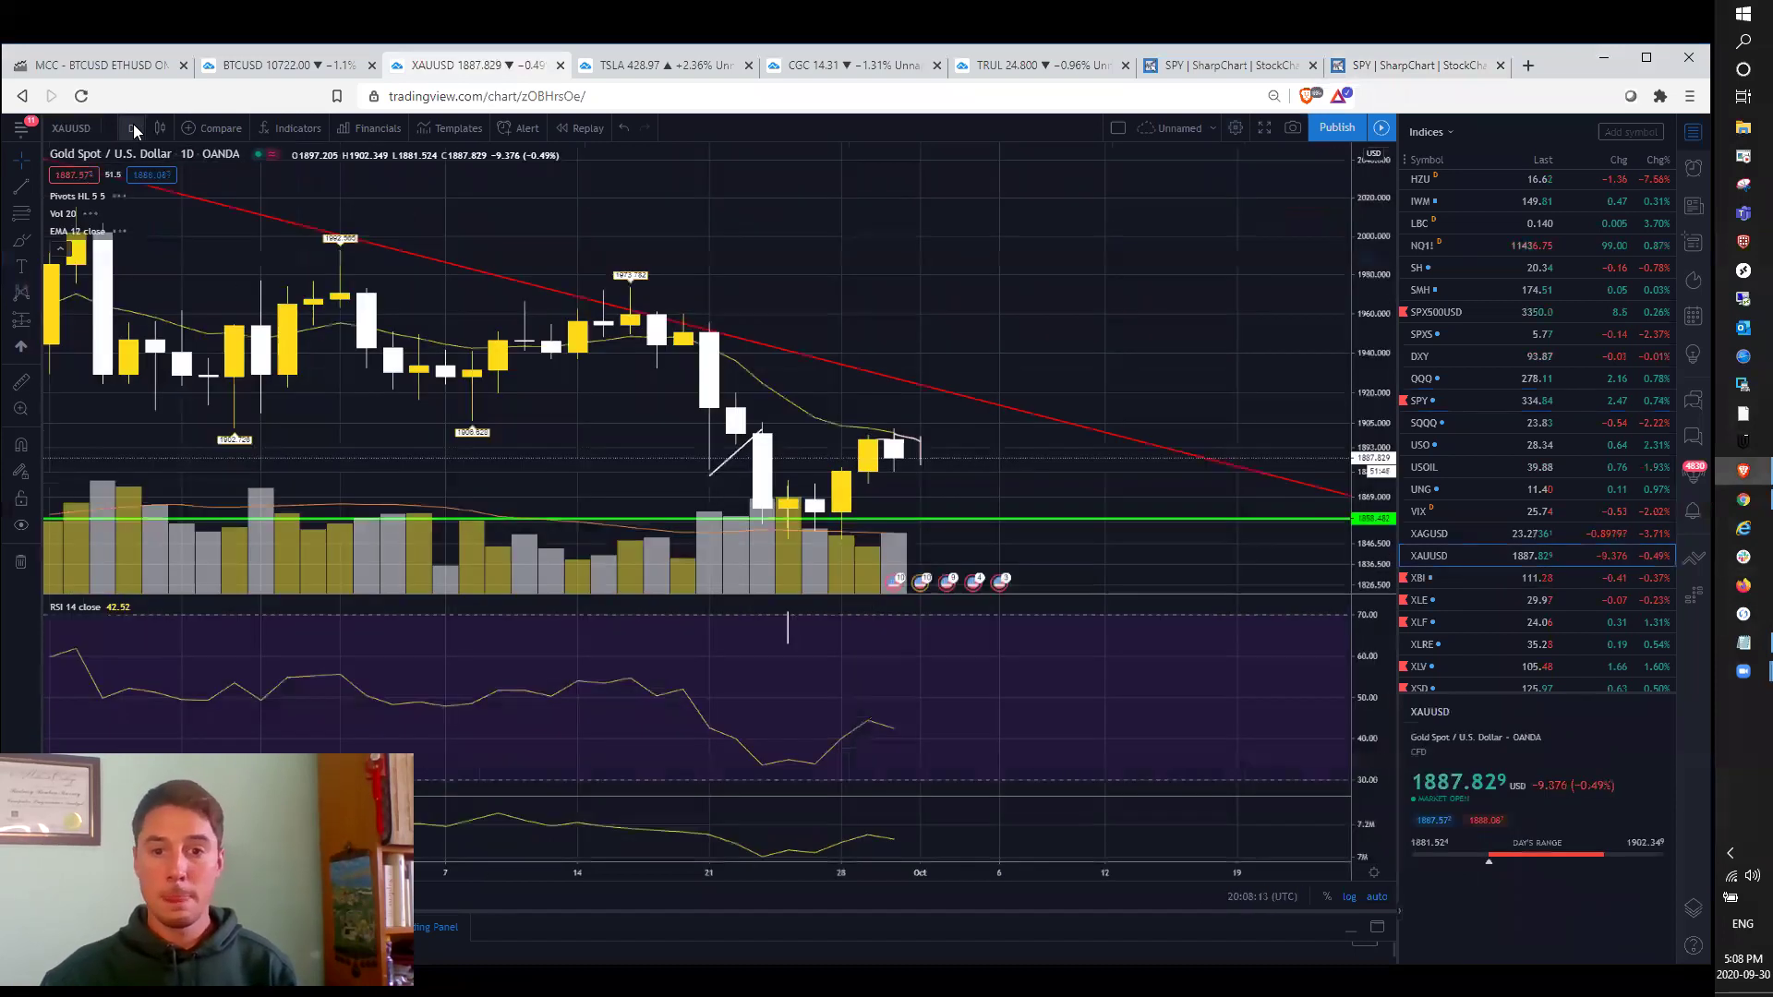
scroll(822, 451, "down", 2)
scroll(822, 450, "up", 2)
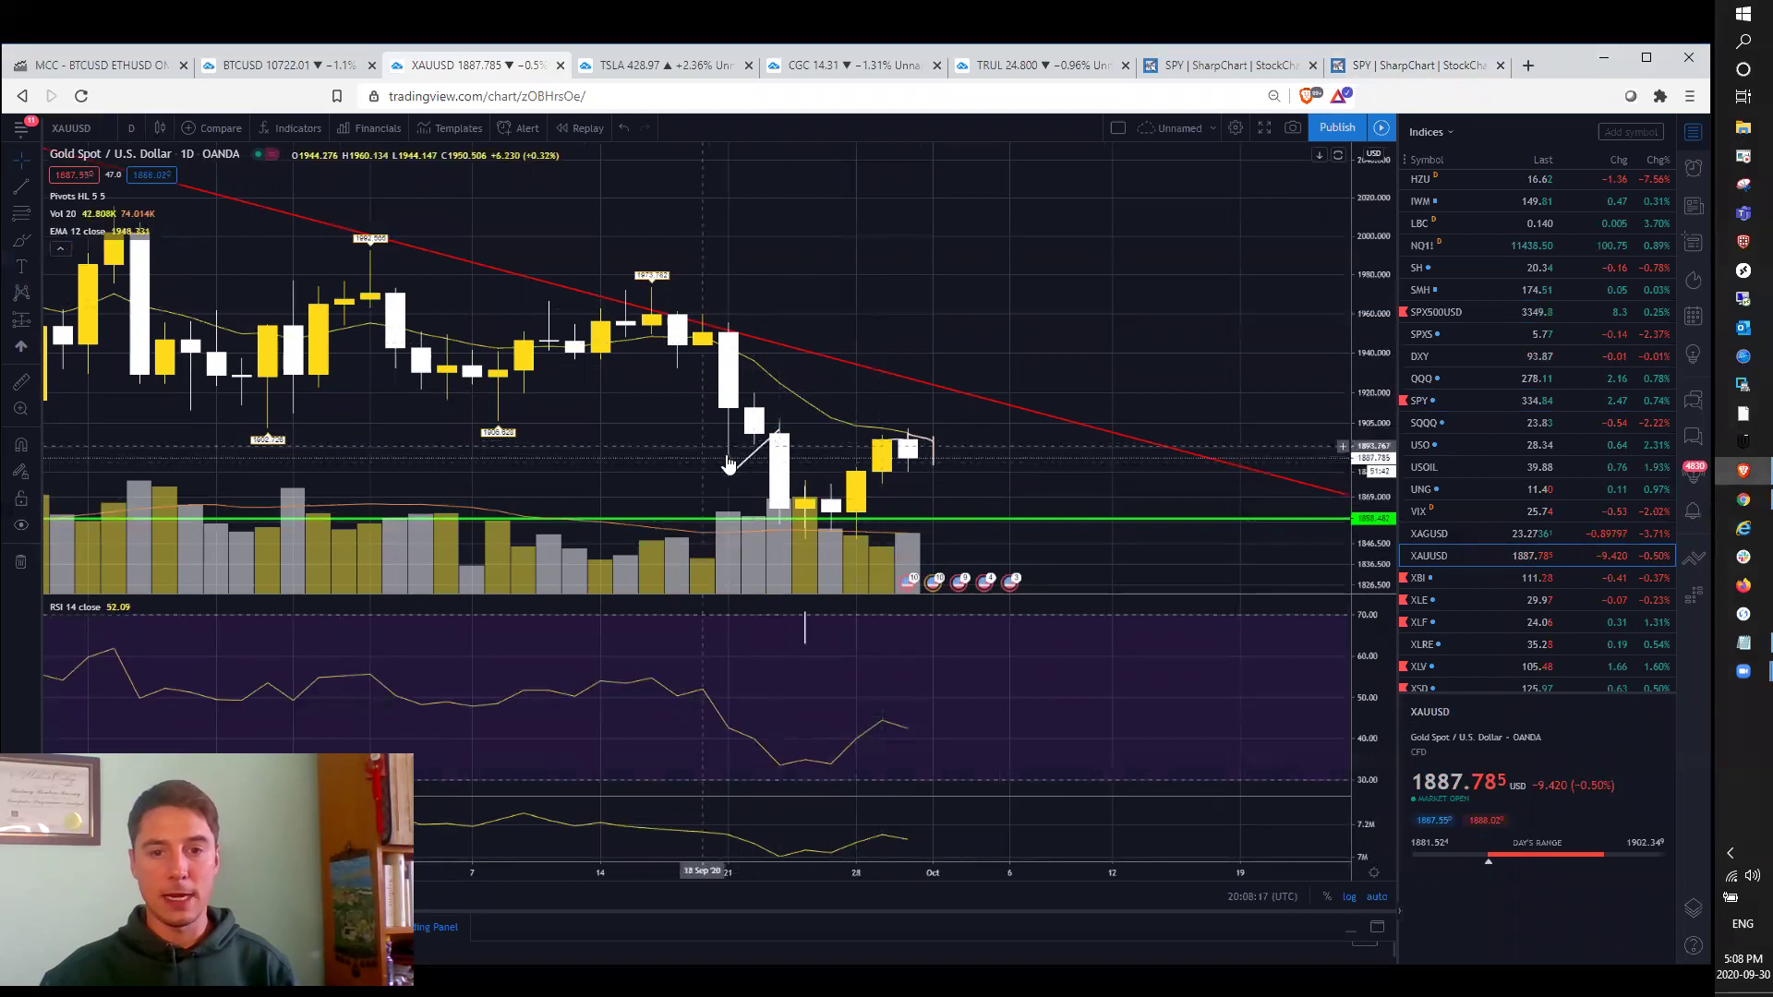
scroll(819, 369, "down", 3)
scroll(1080, 501, "up", 2)
scroll(1078, 500, "up", 2)
left_click(130, 128)
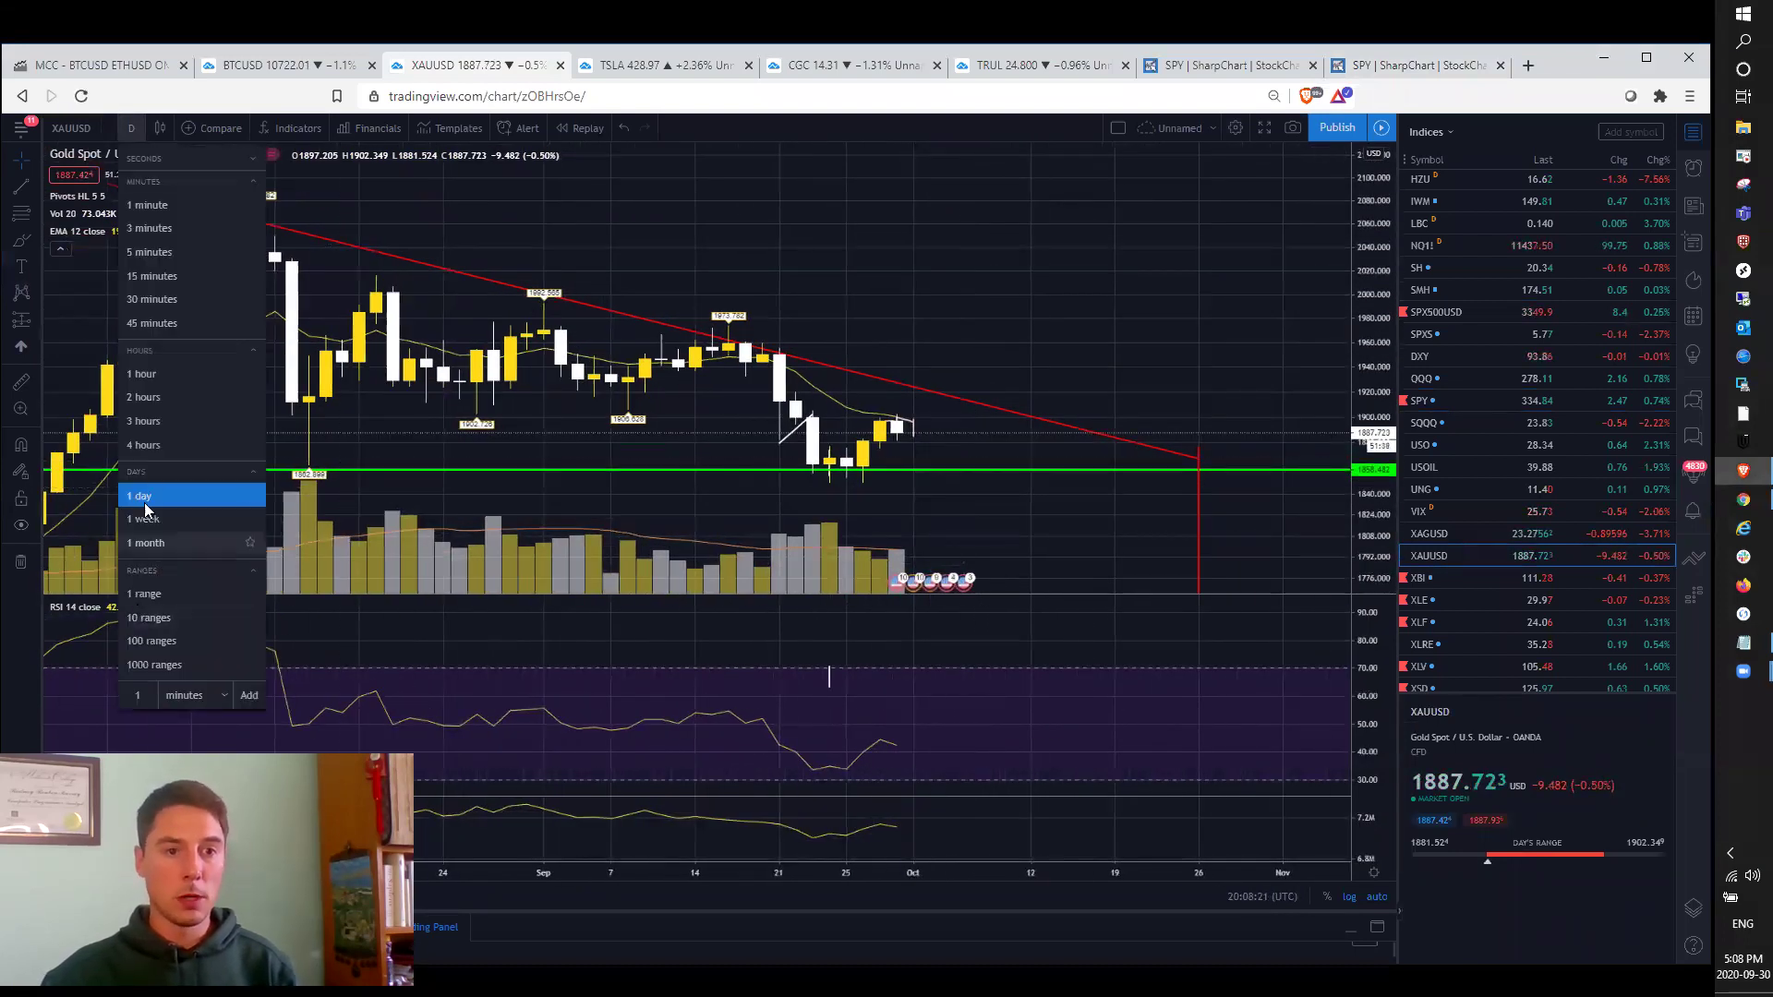
left_click(144, 445)
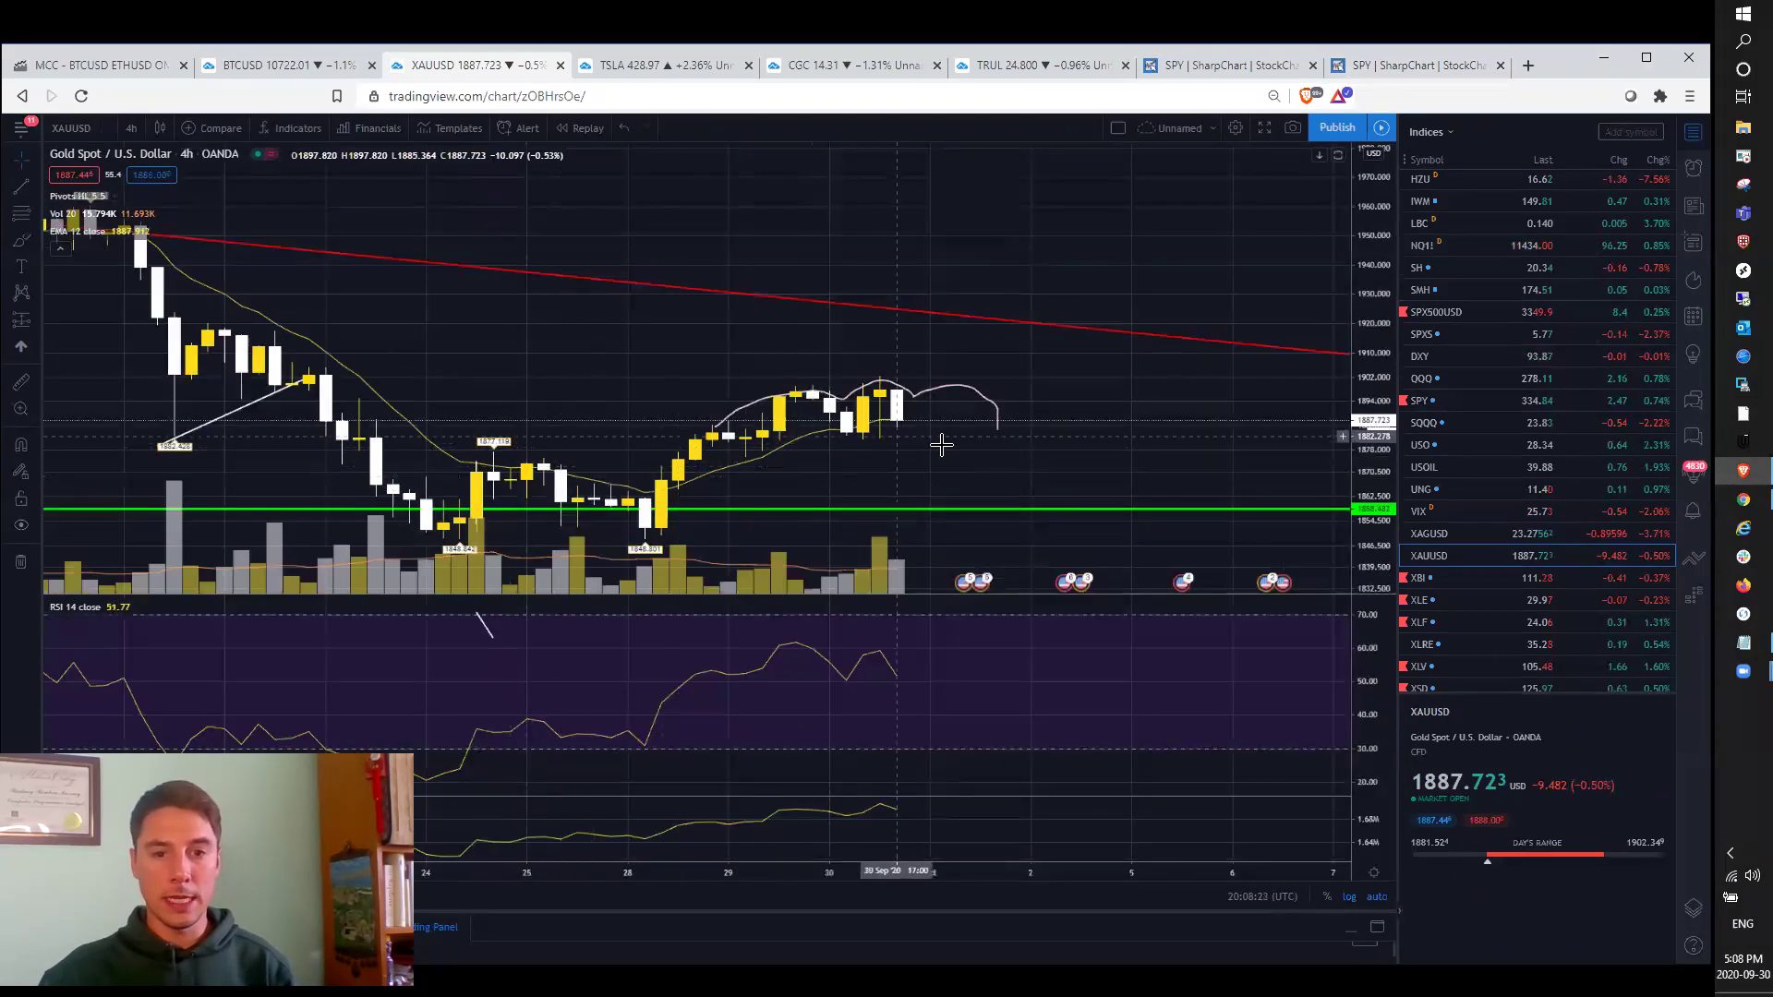
scroll(942, 444, "up", 3)
scroll(888, 468, "down", 2)
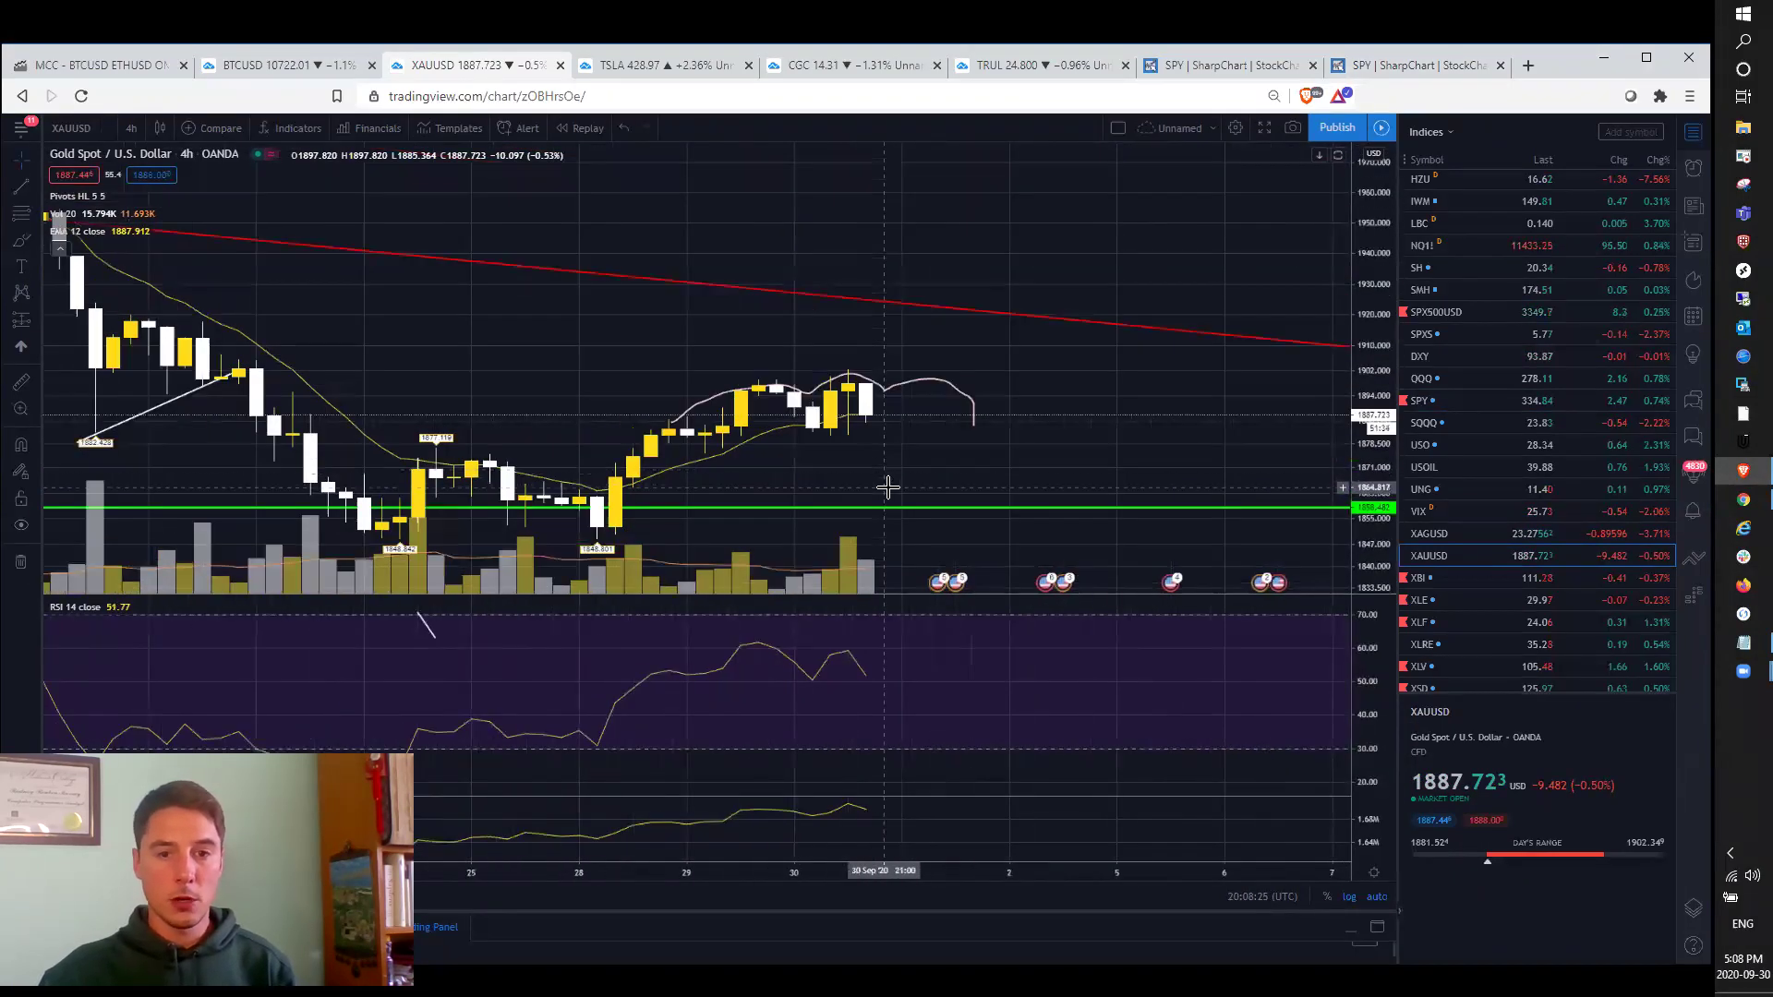
Draw and remove a horizontal level, pan to the red trendline, then switch gold to daily candles.
left_click(900, 436)
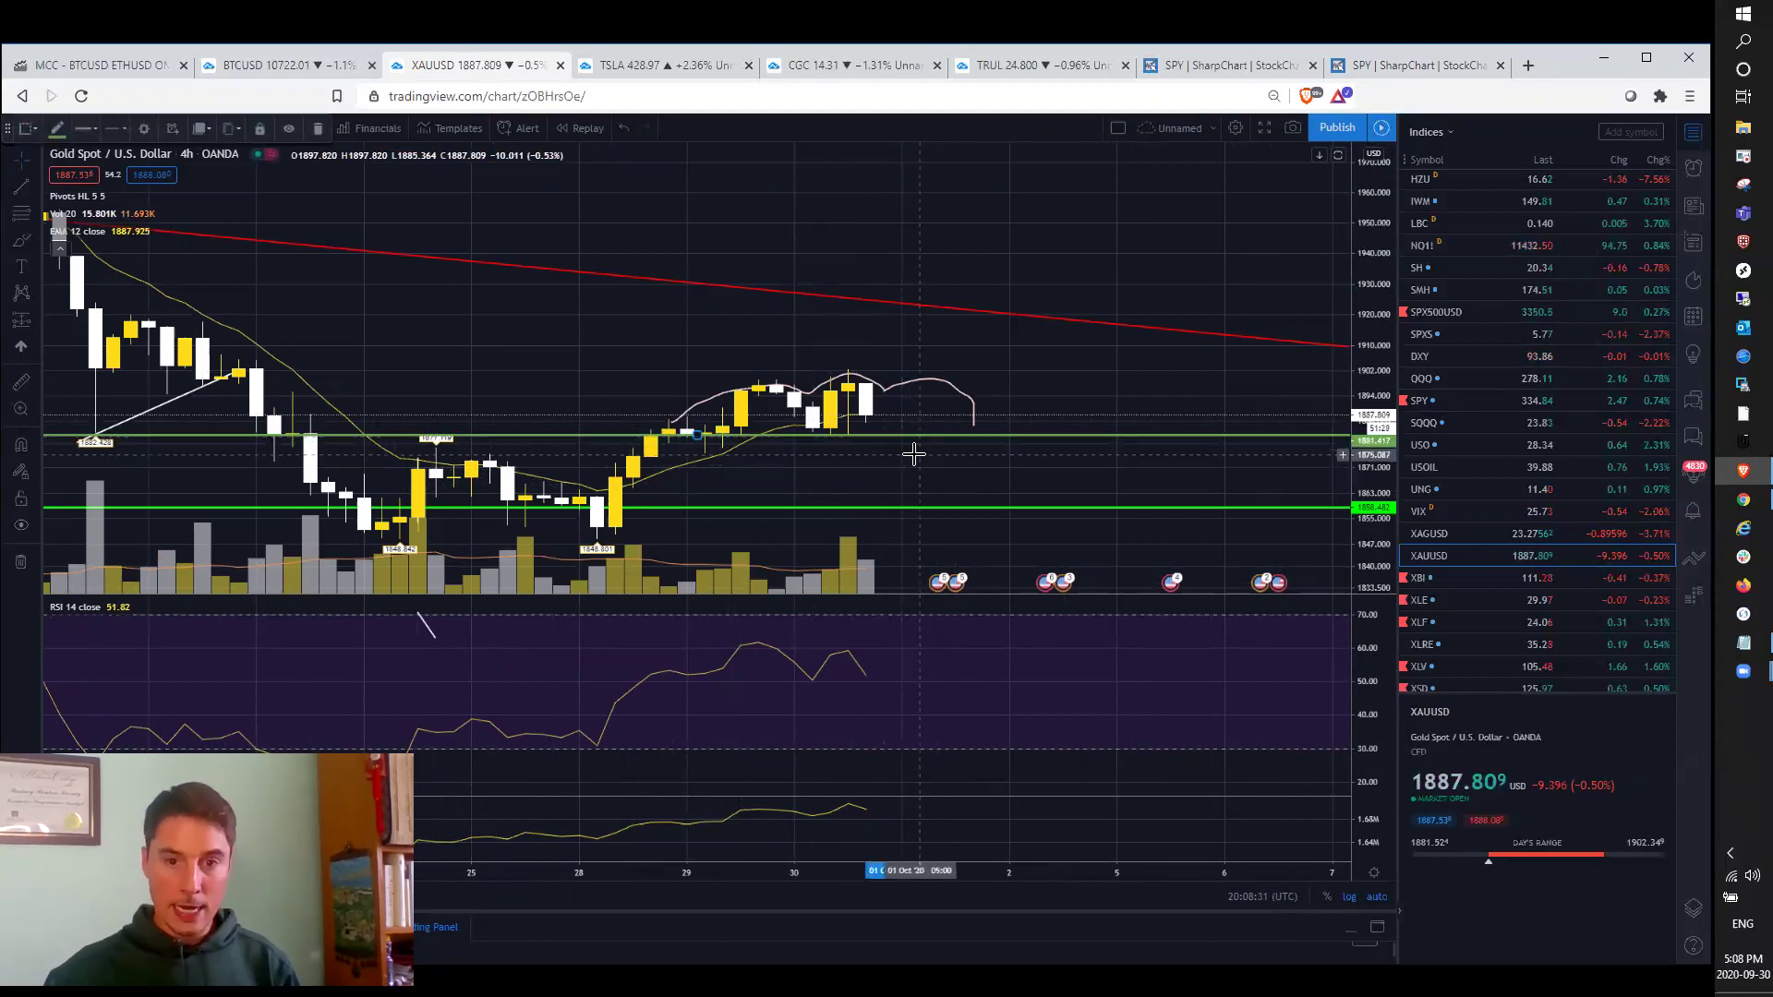
key("Delete")
scroll(915, 453, "up", 3)
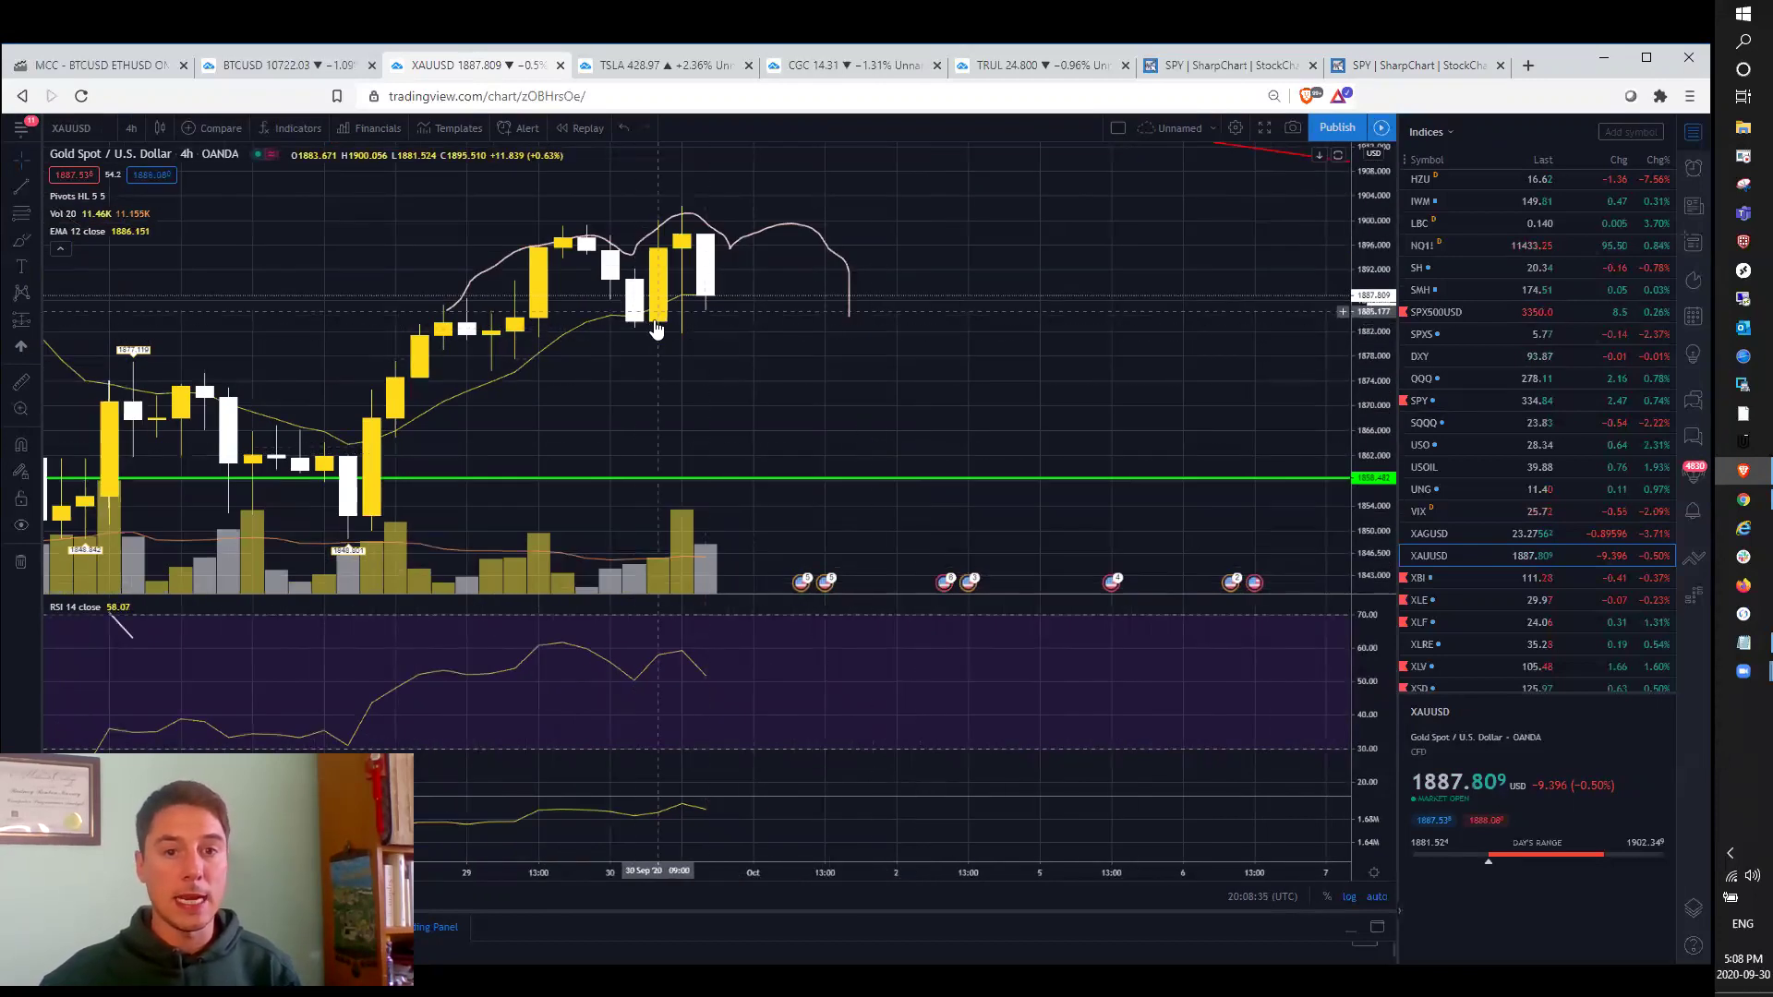
left_click_drag(772, 290, 859, 418)
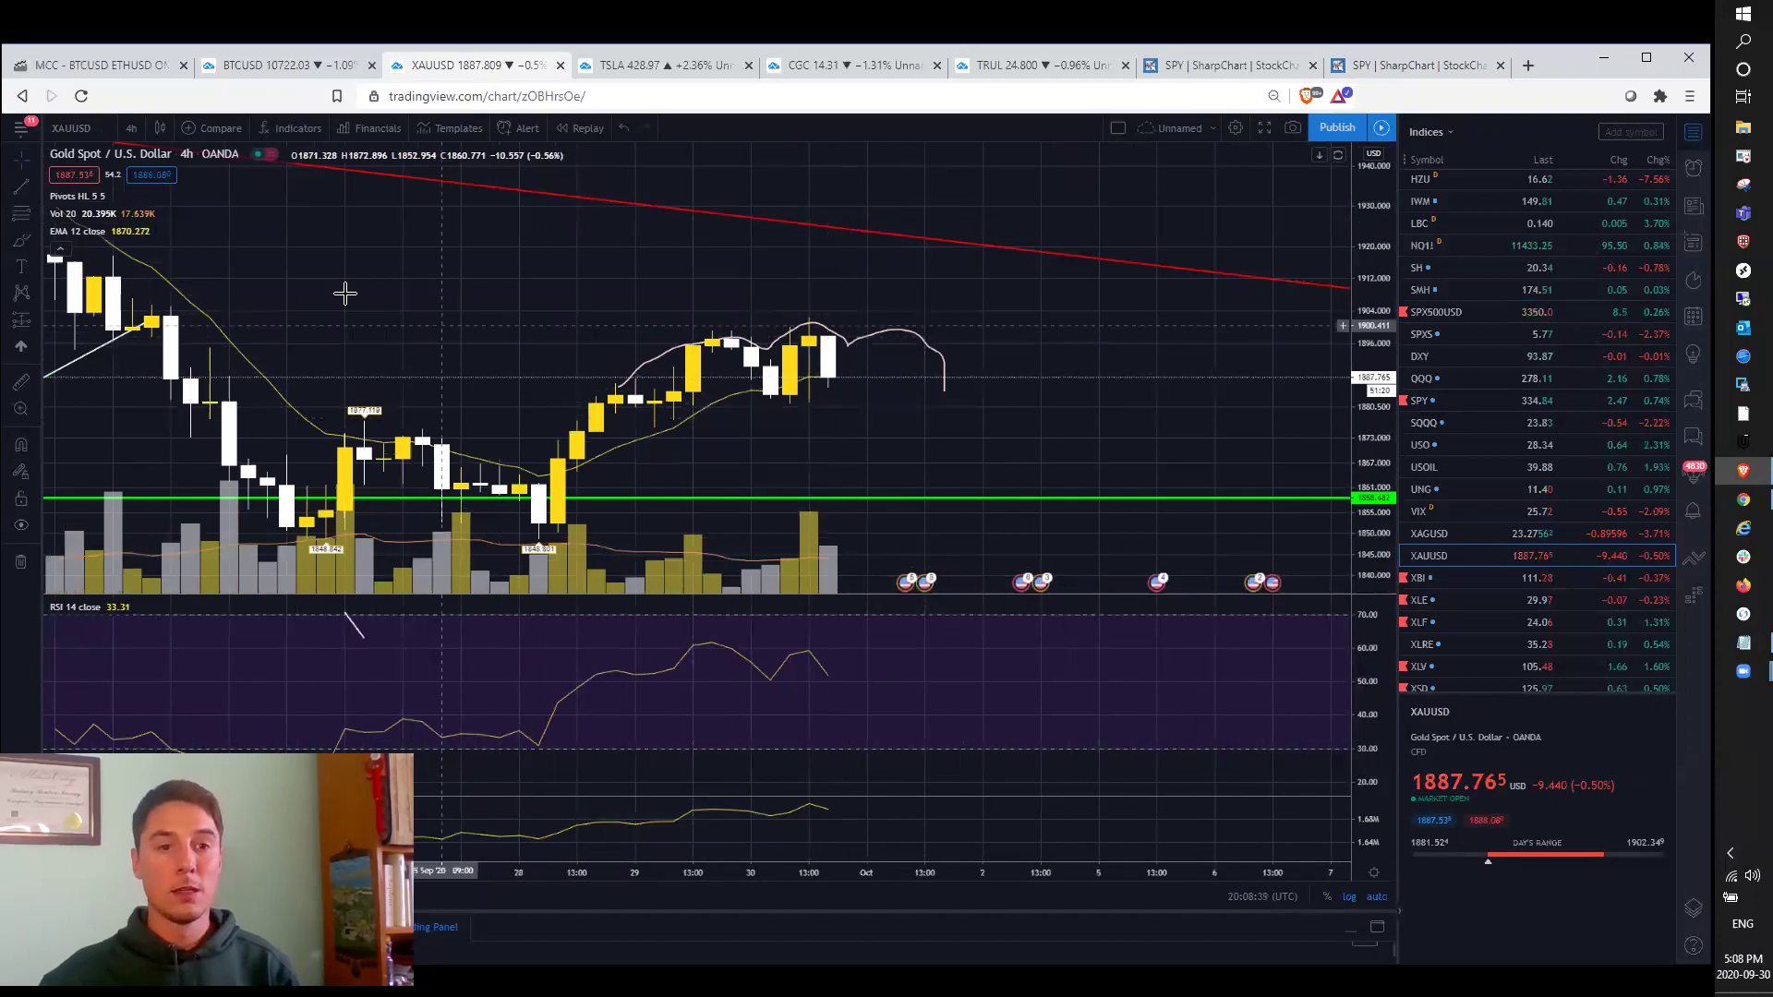
left_click(131, 128)
left_click(150, 495)
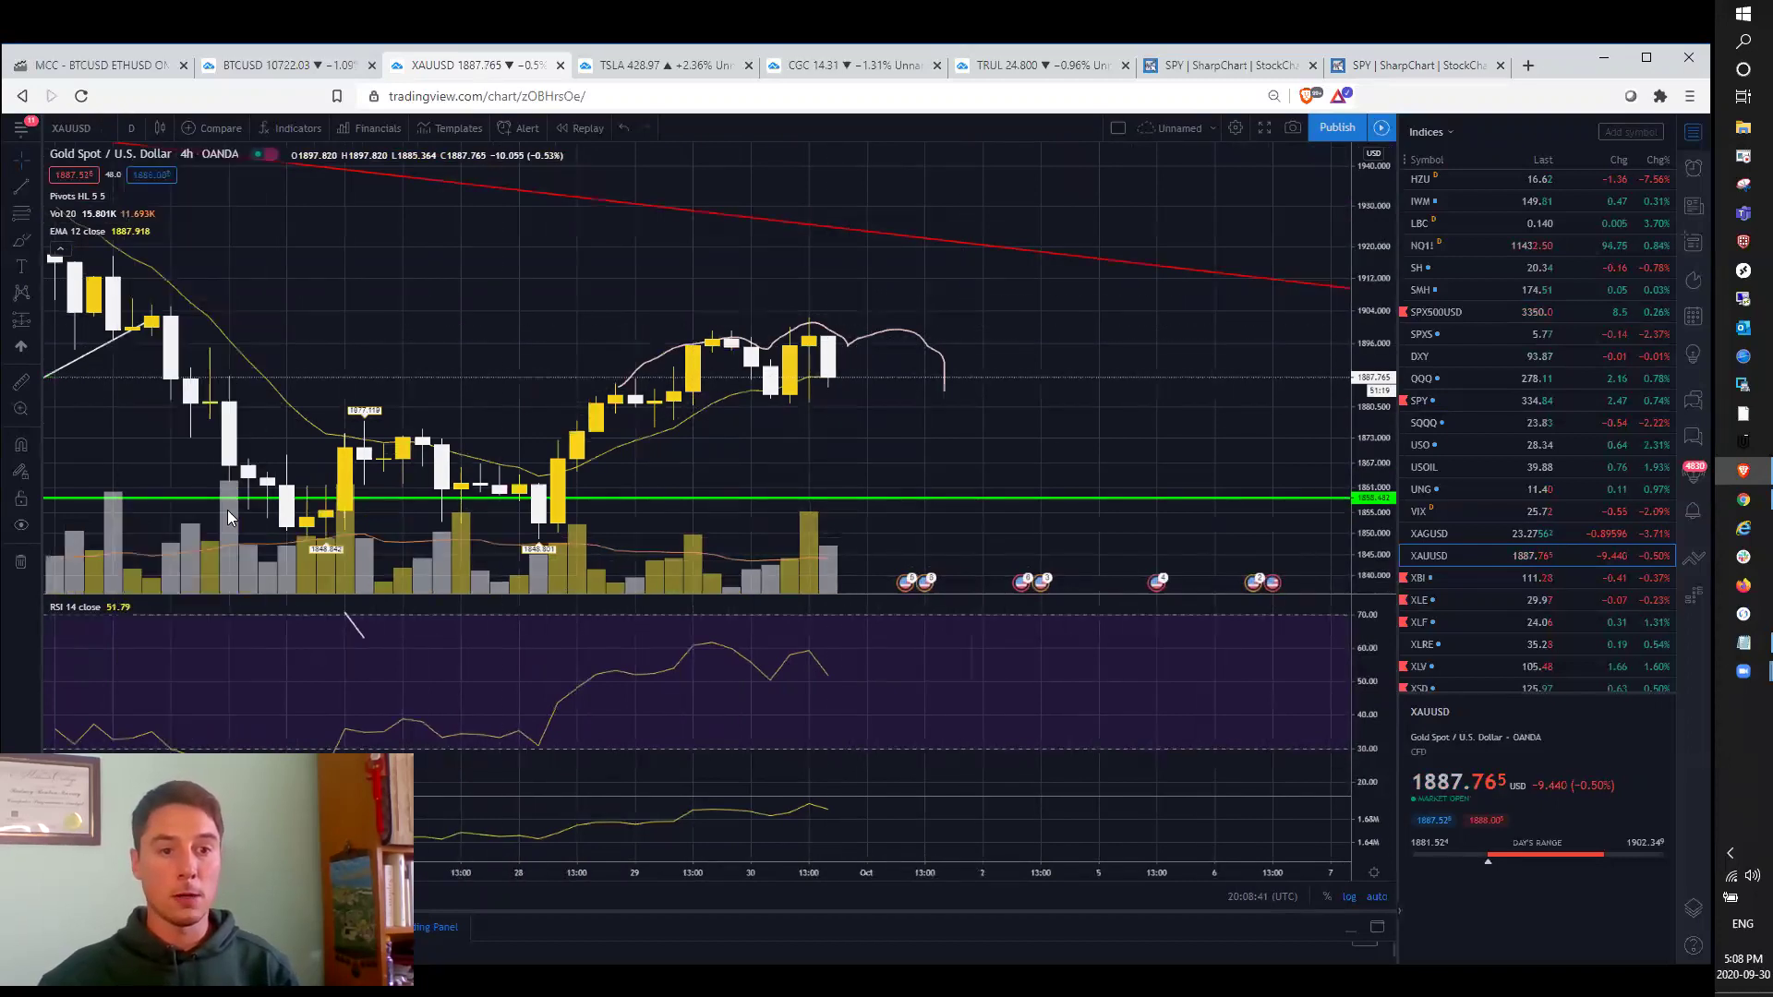
scroll(789, 401, "down", 2)
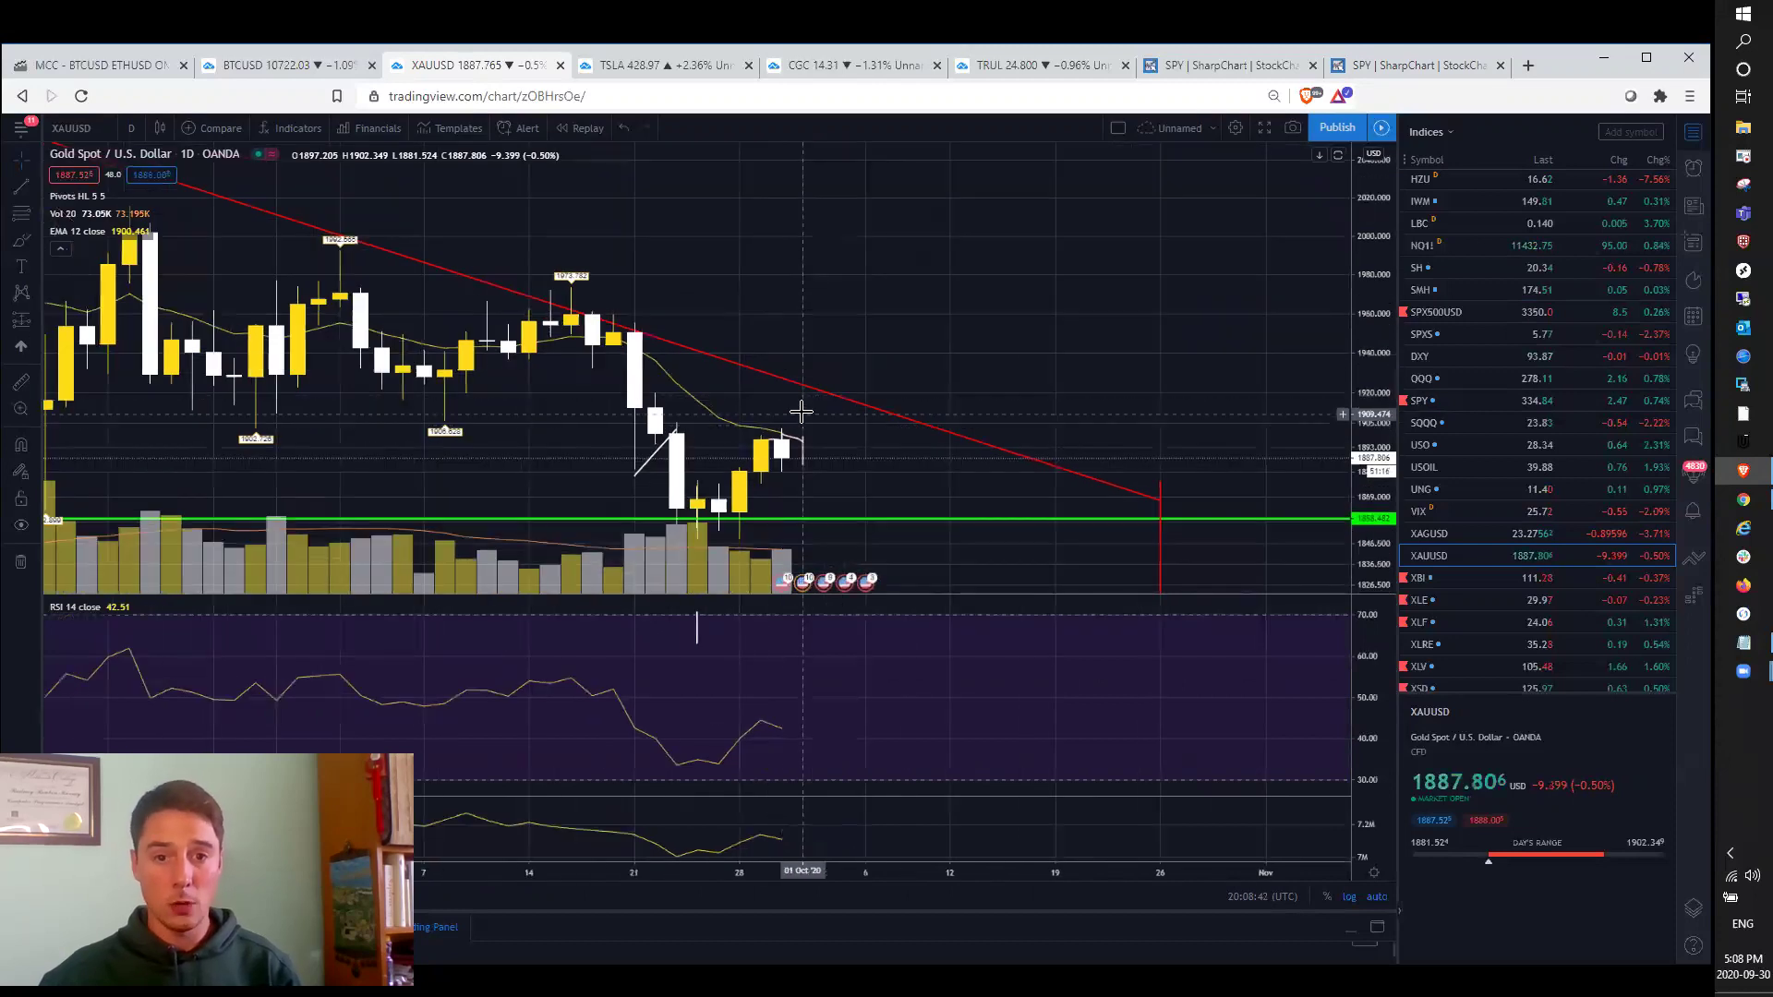
scroll(802, 401, "up", 2)
scroll(633, 375, "down", 1)
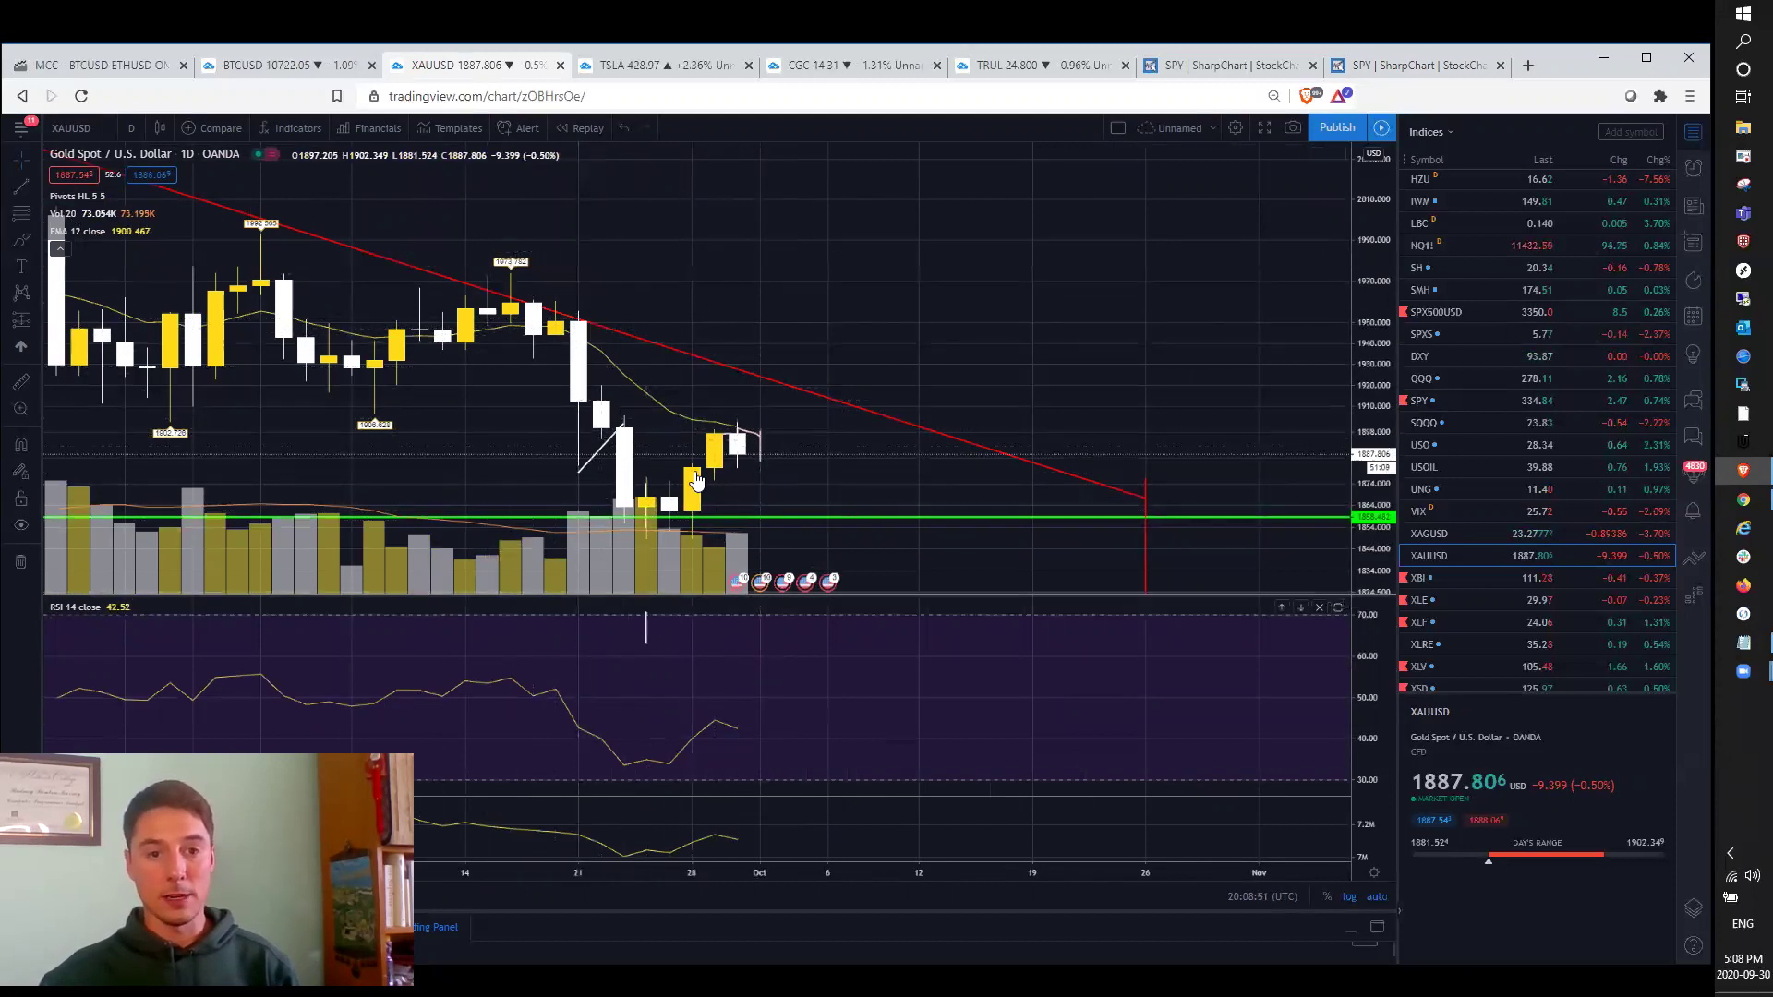
scroll(853, 477, "down", 2)
scroll(873, 474, "down", 2)
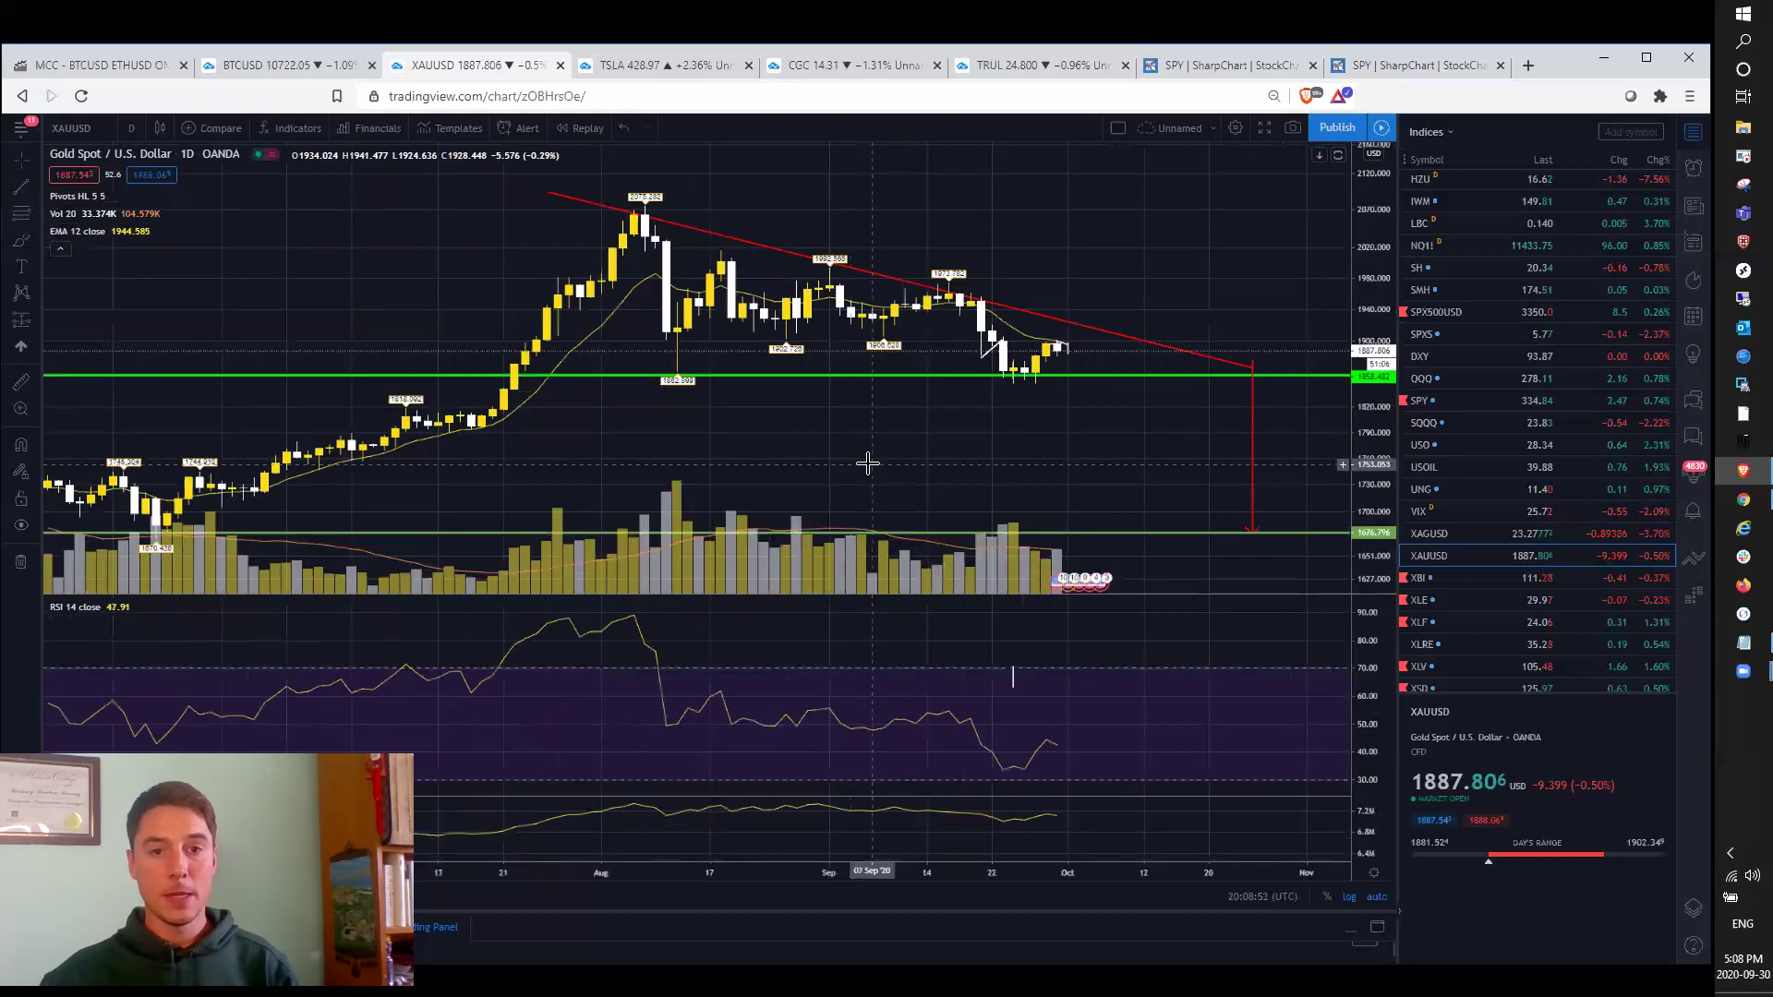
Switch gold to weekly candles, then move over to the Bitcoin chart.
left_click(134, 127)
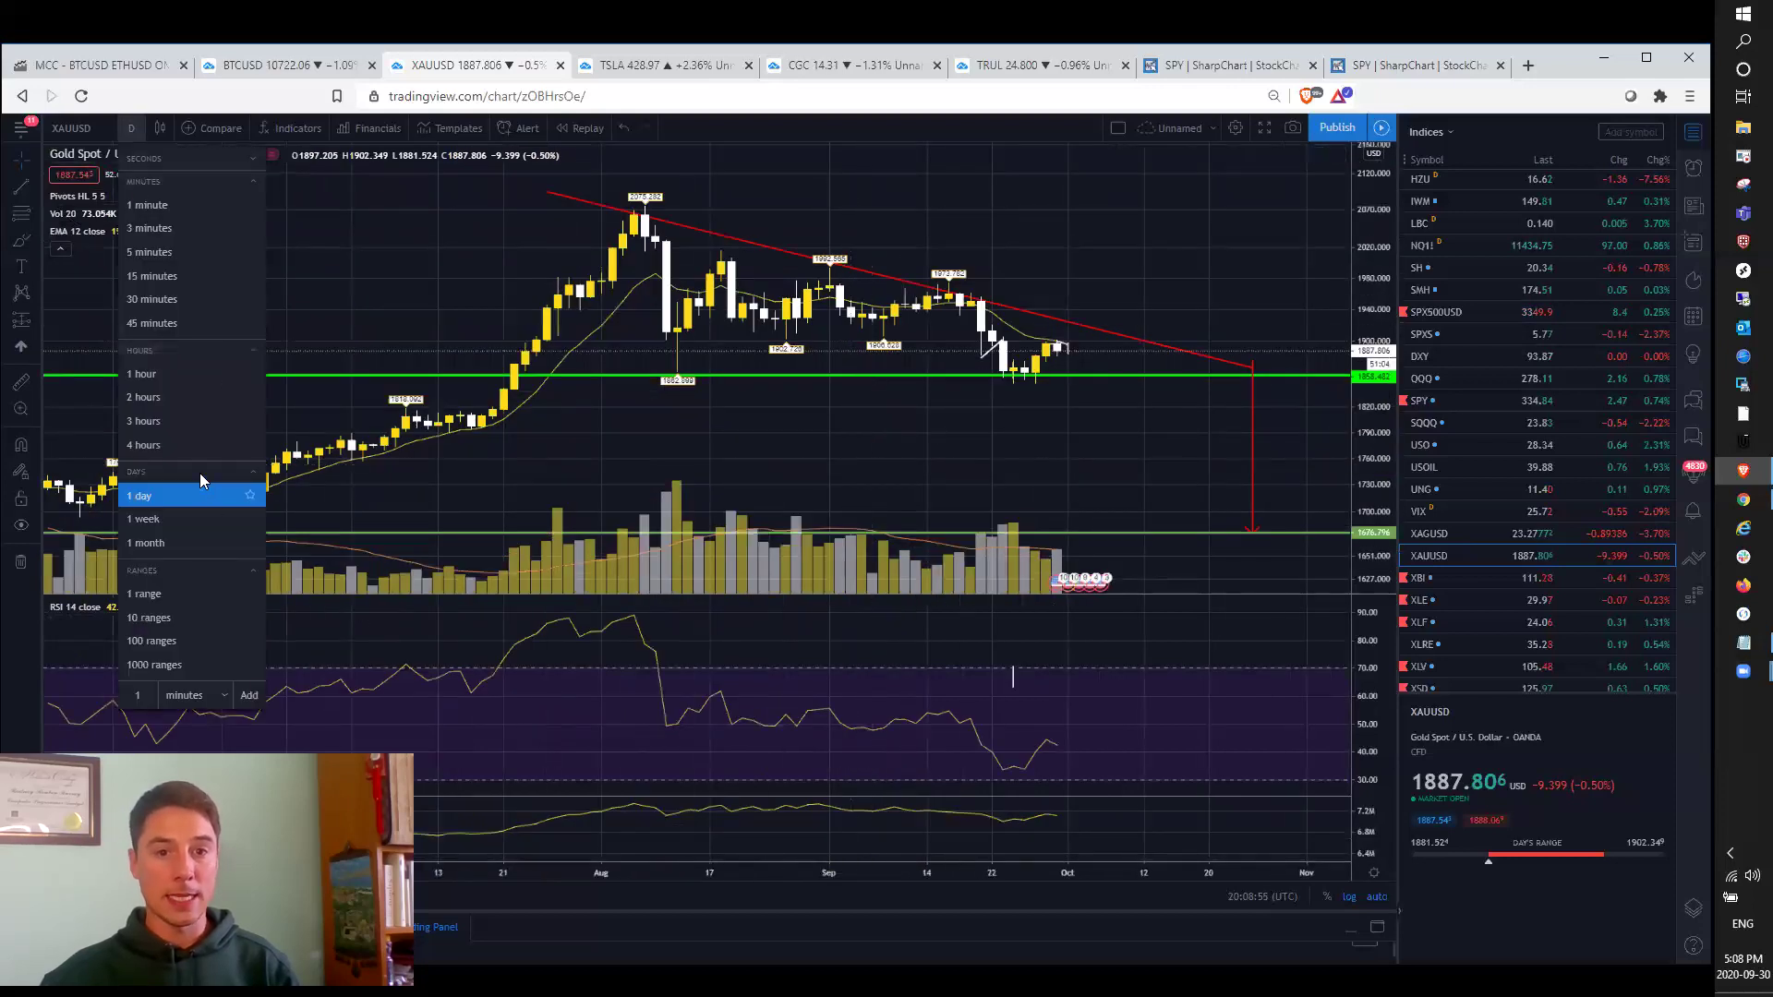
left_click(184, 520)
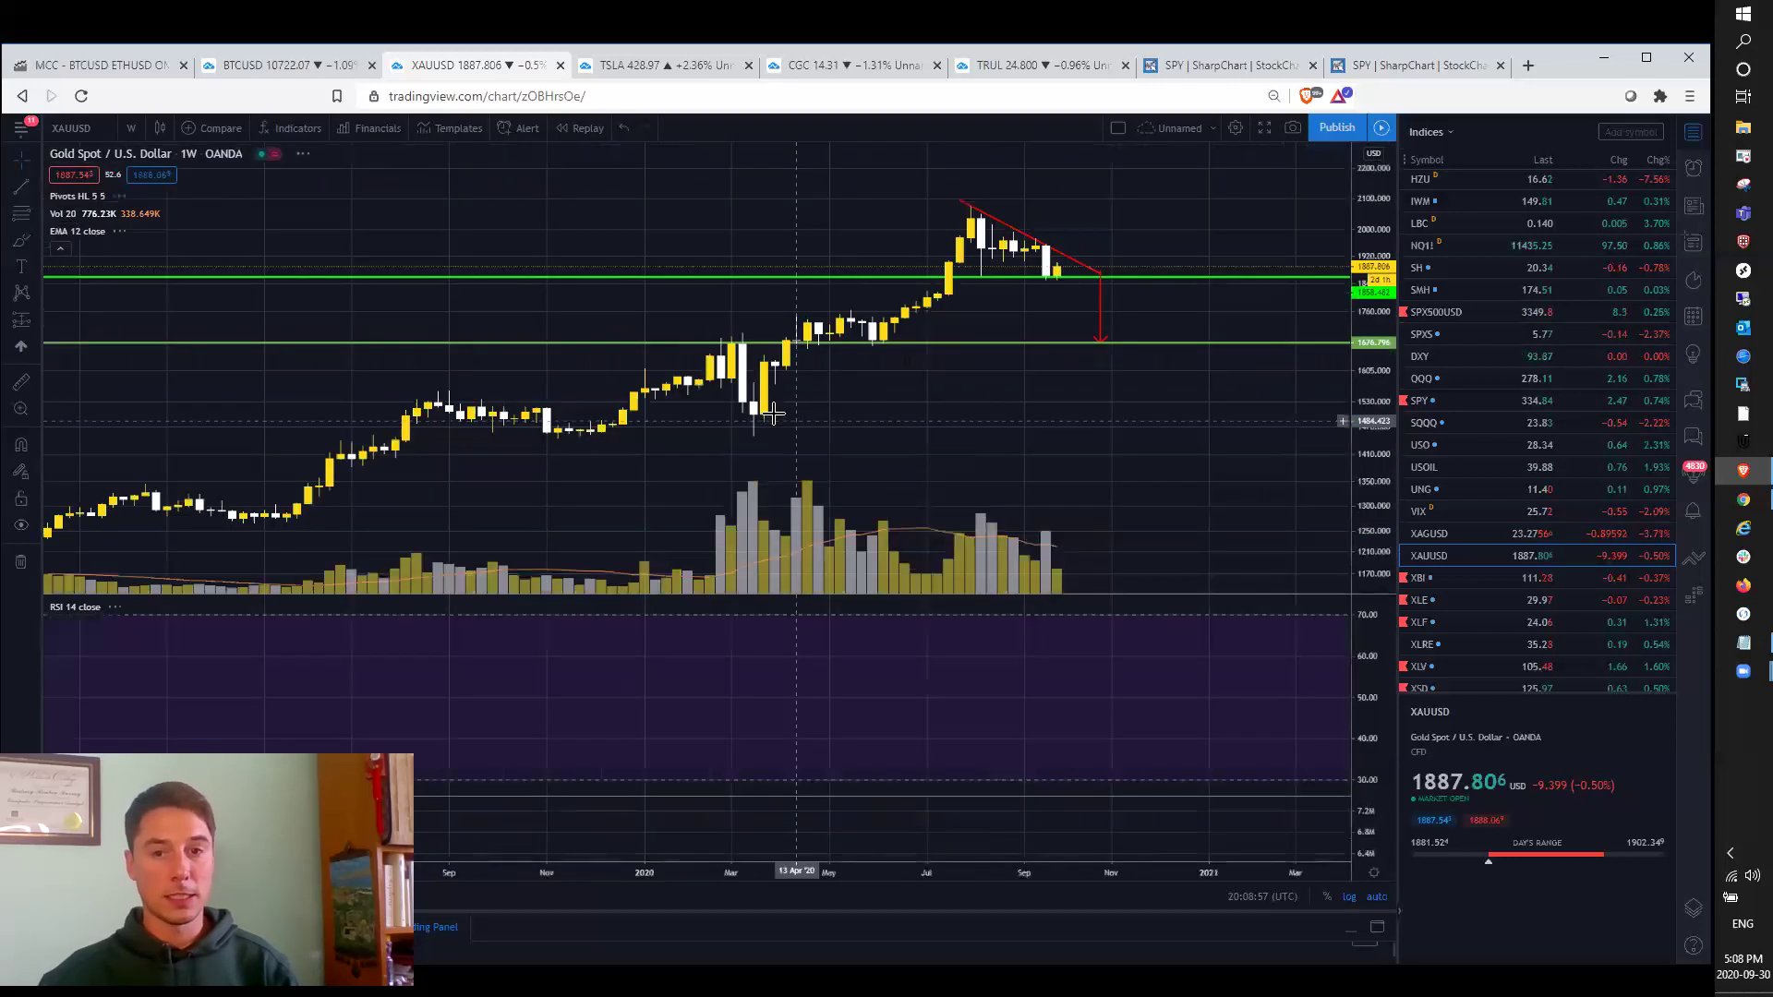
scroll(791, 397, "up", 2)
scroll(610, 256, "up", 2)
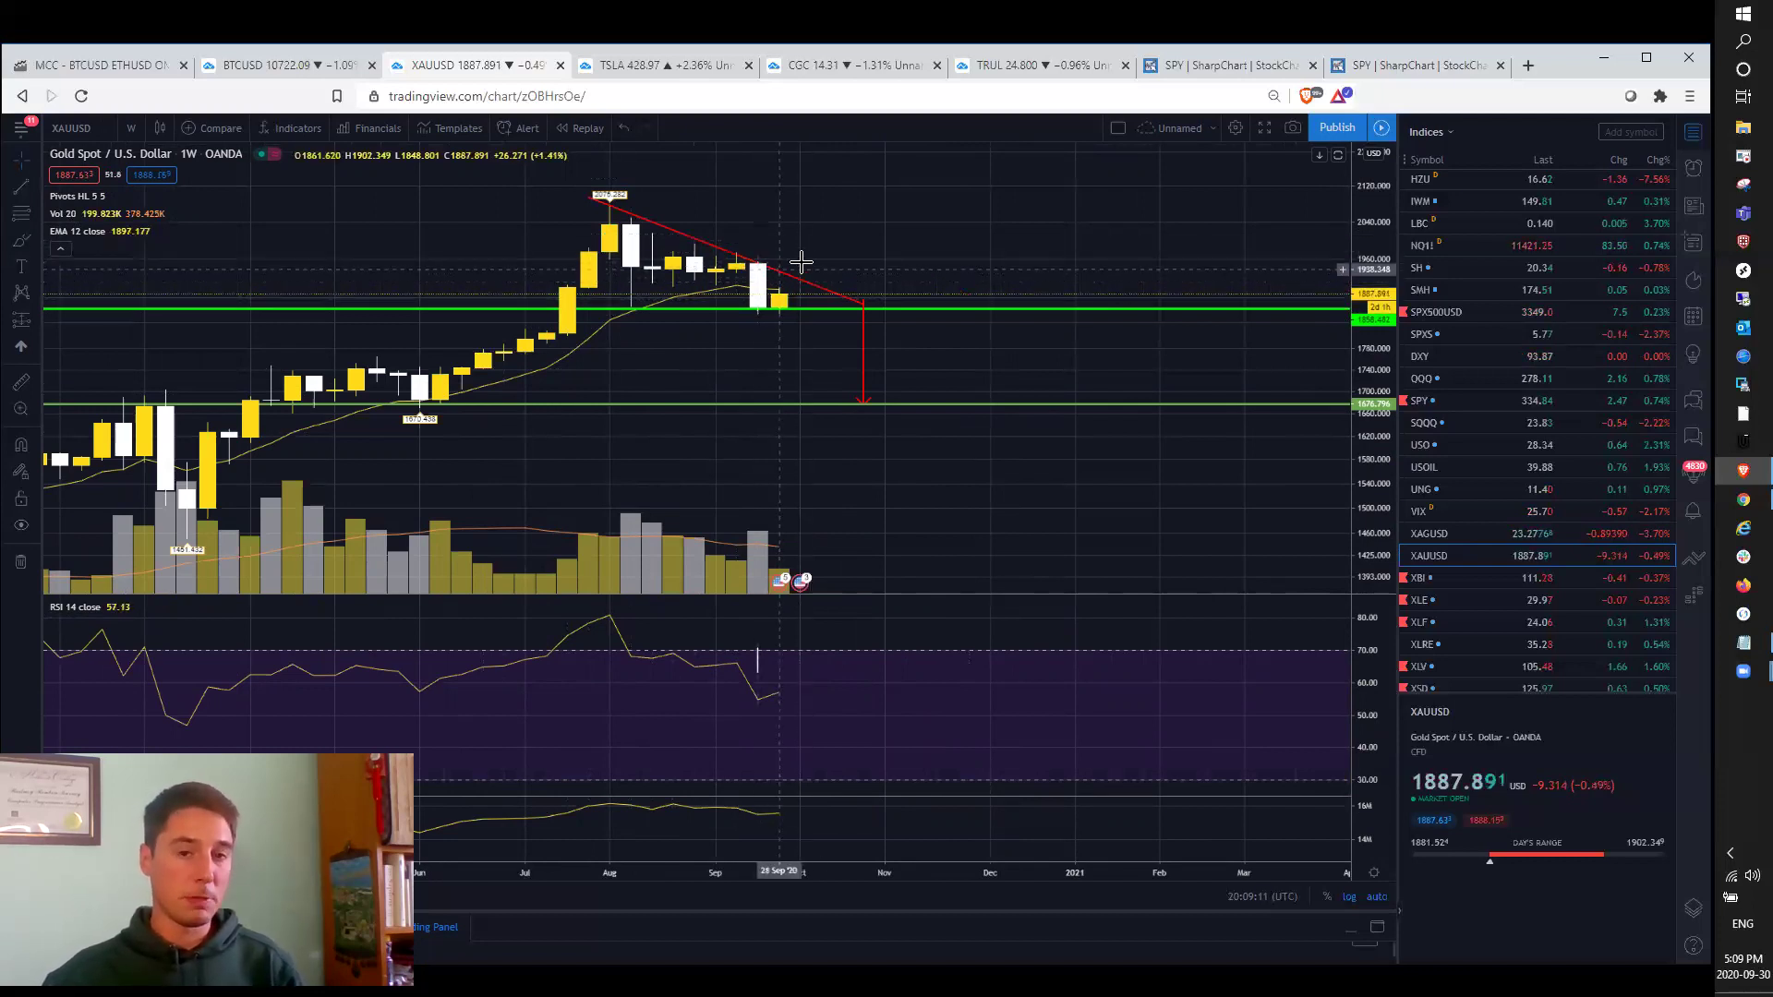
scroll(835, 254, "down", 1)
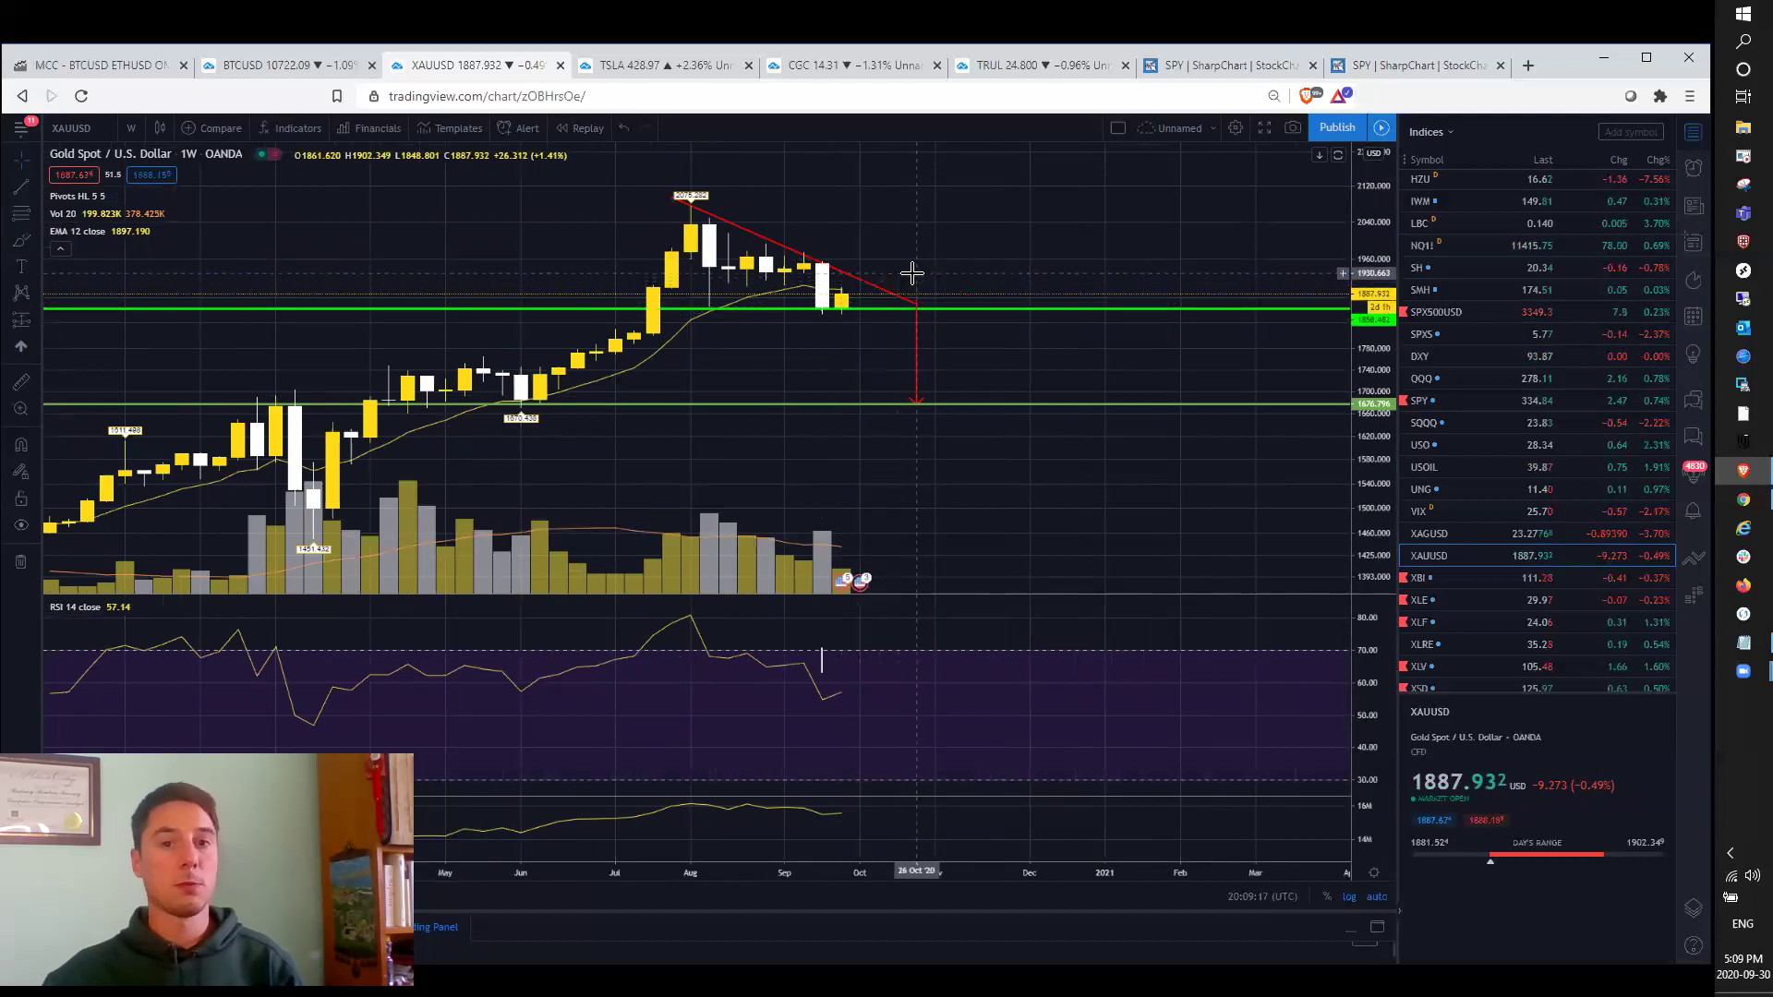
scroll(913, 273, "up", 1)
scroll(910, 277, "up", 1)
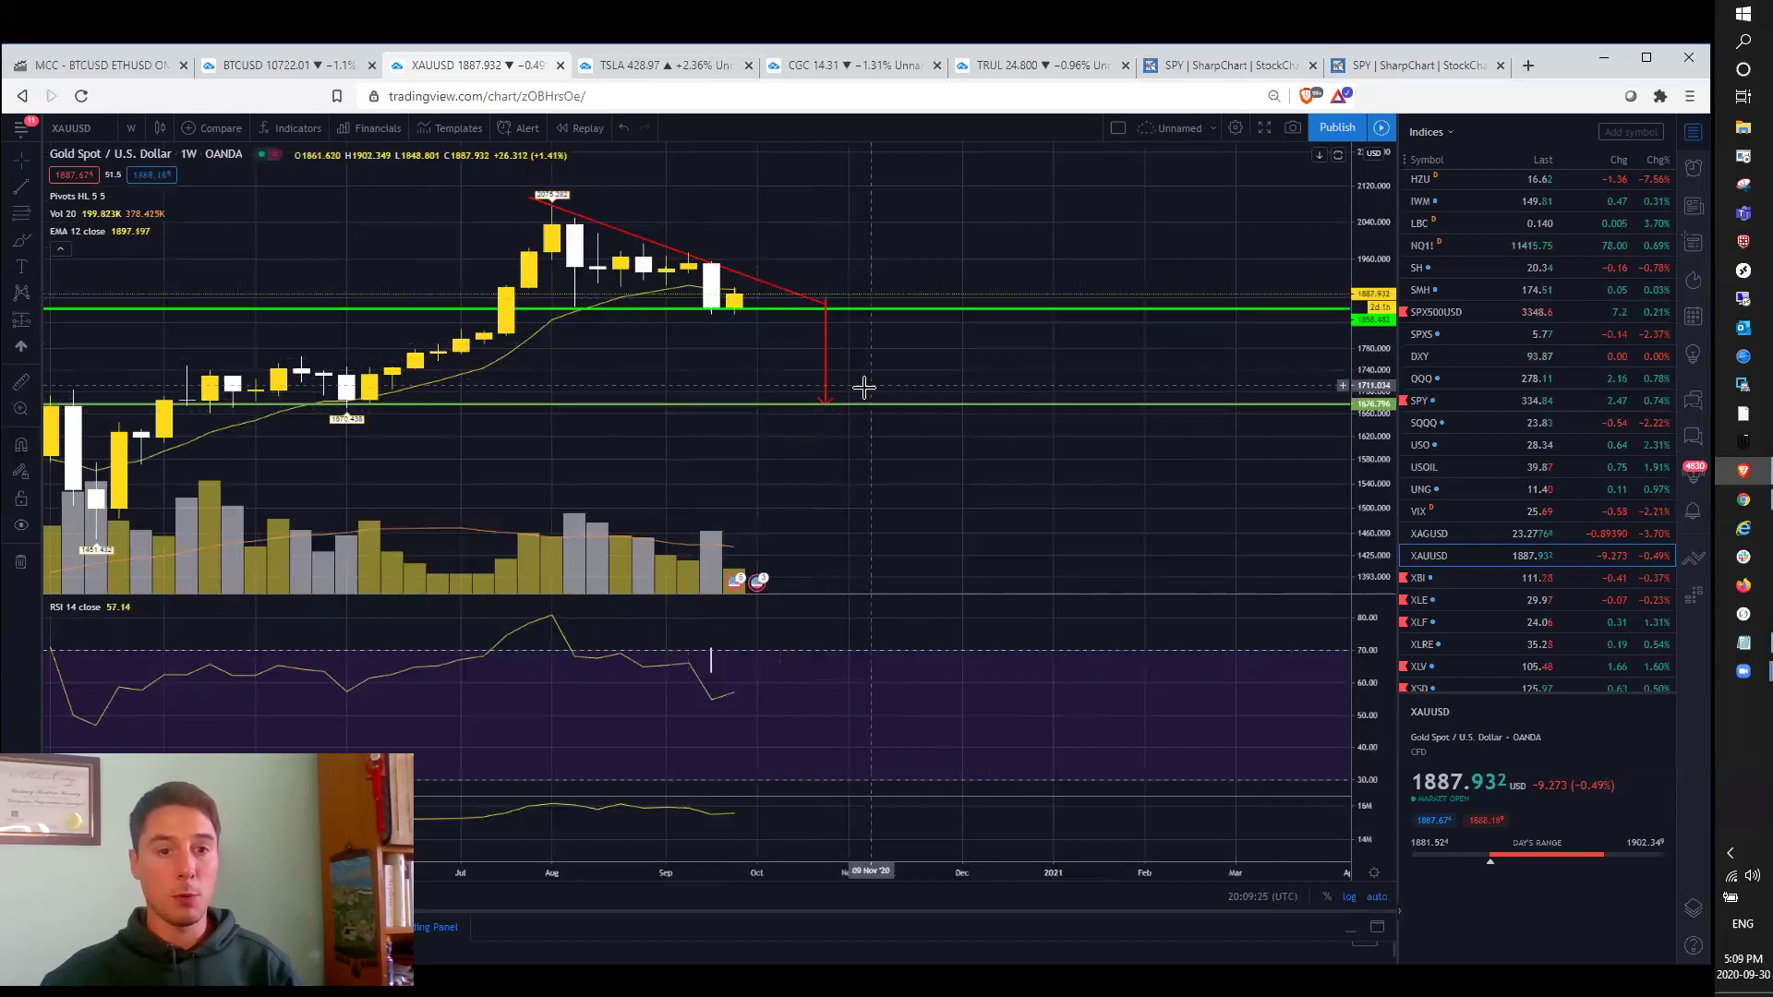
scroll(681, 392, "up", 1)
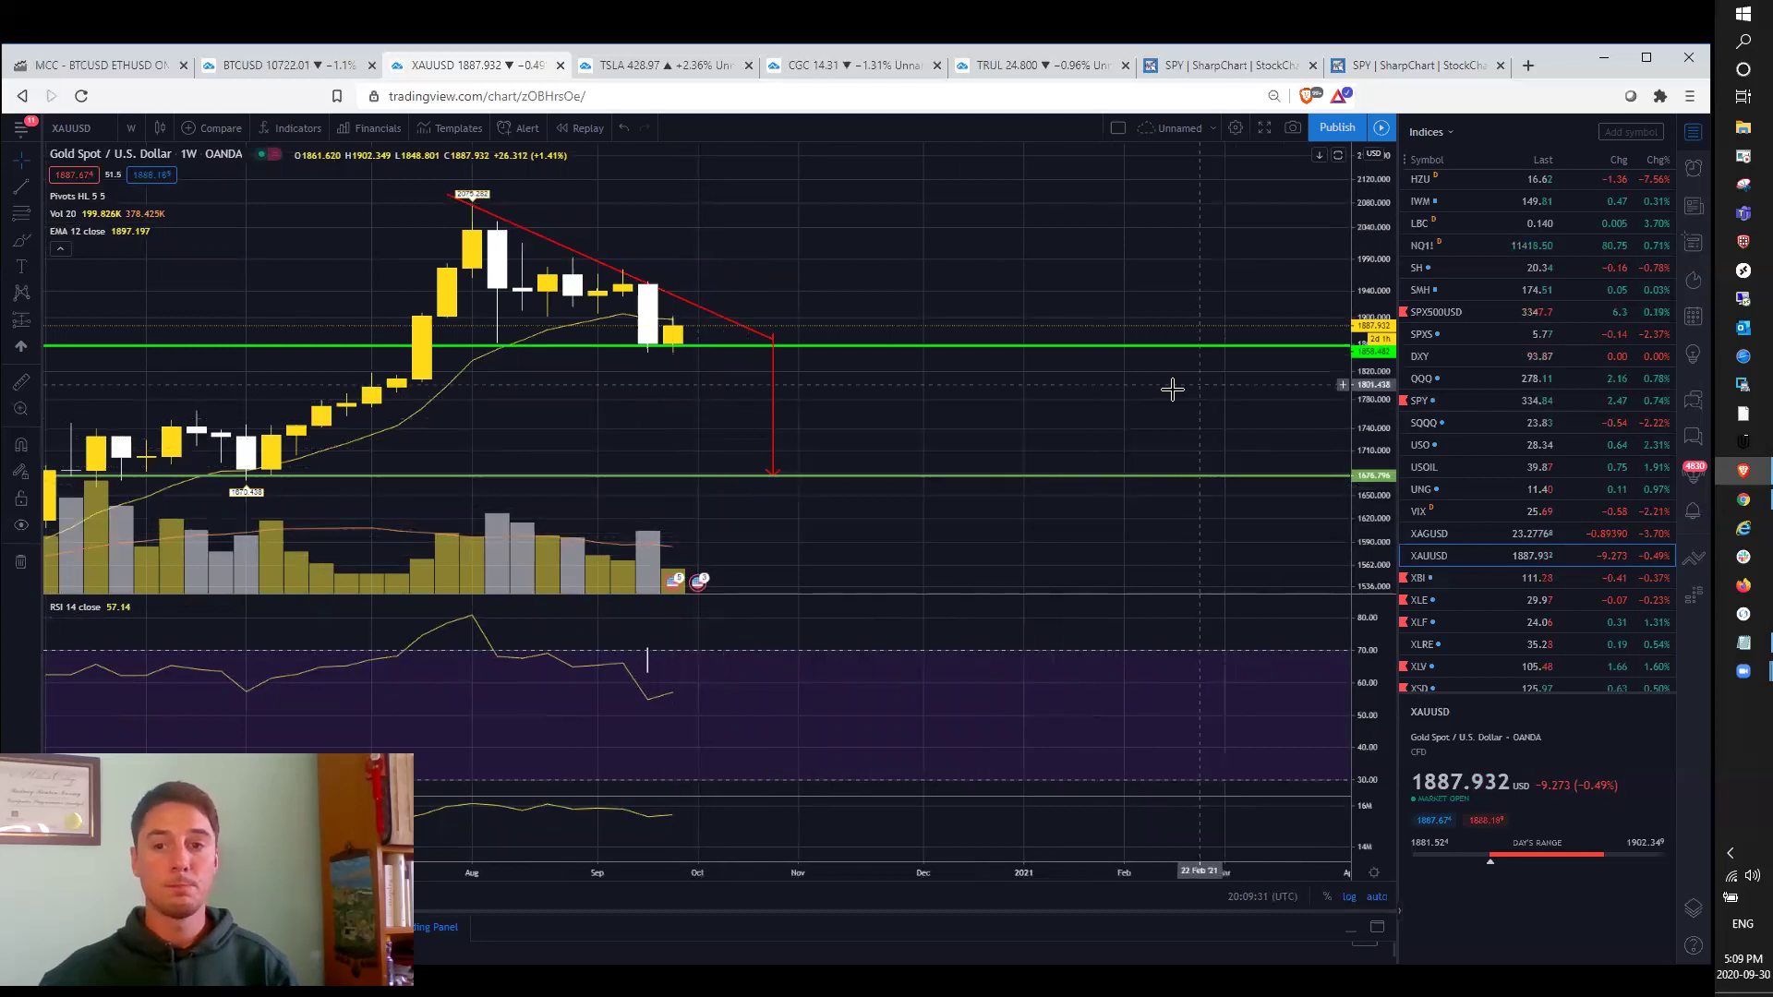
scroll(1160, 383, "down", 1)
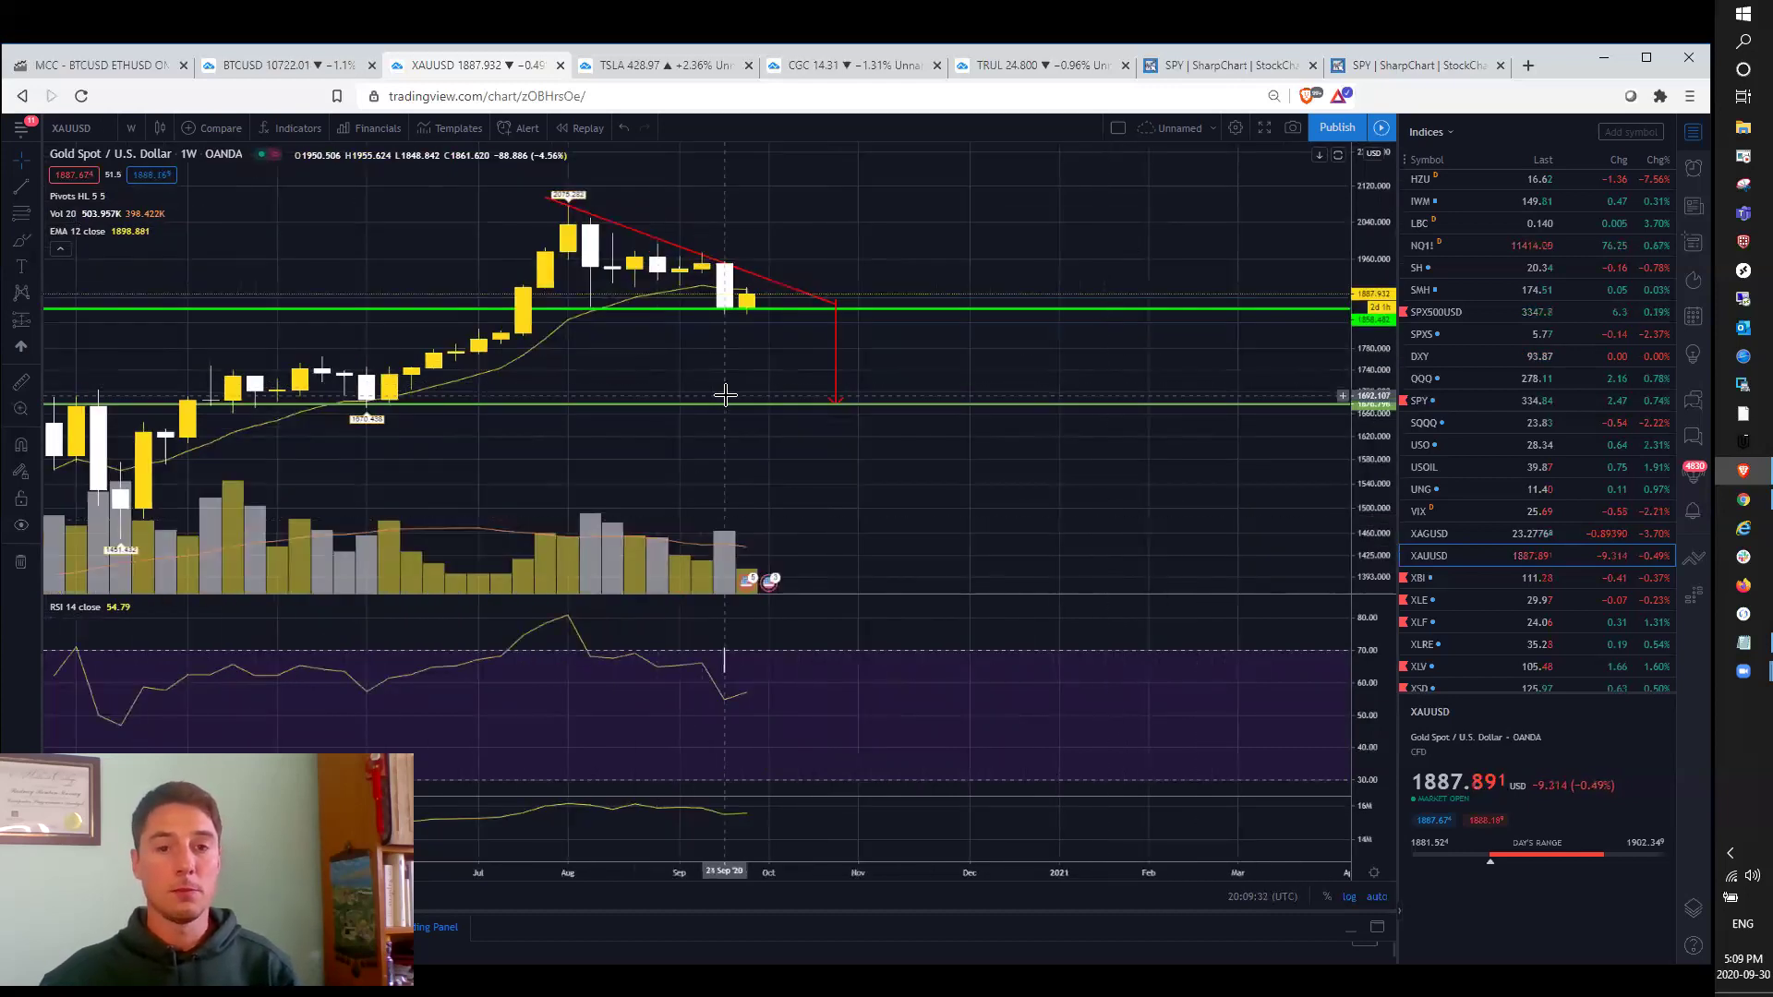
scroll(725, 397, "up", 1)
scroll(724, 396, "up", 1)
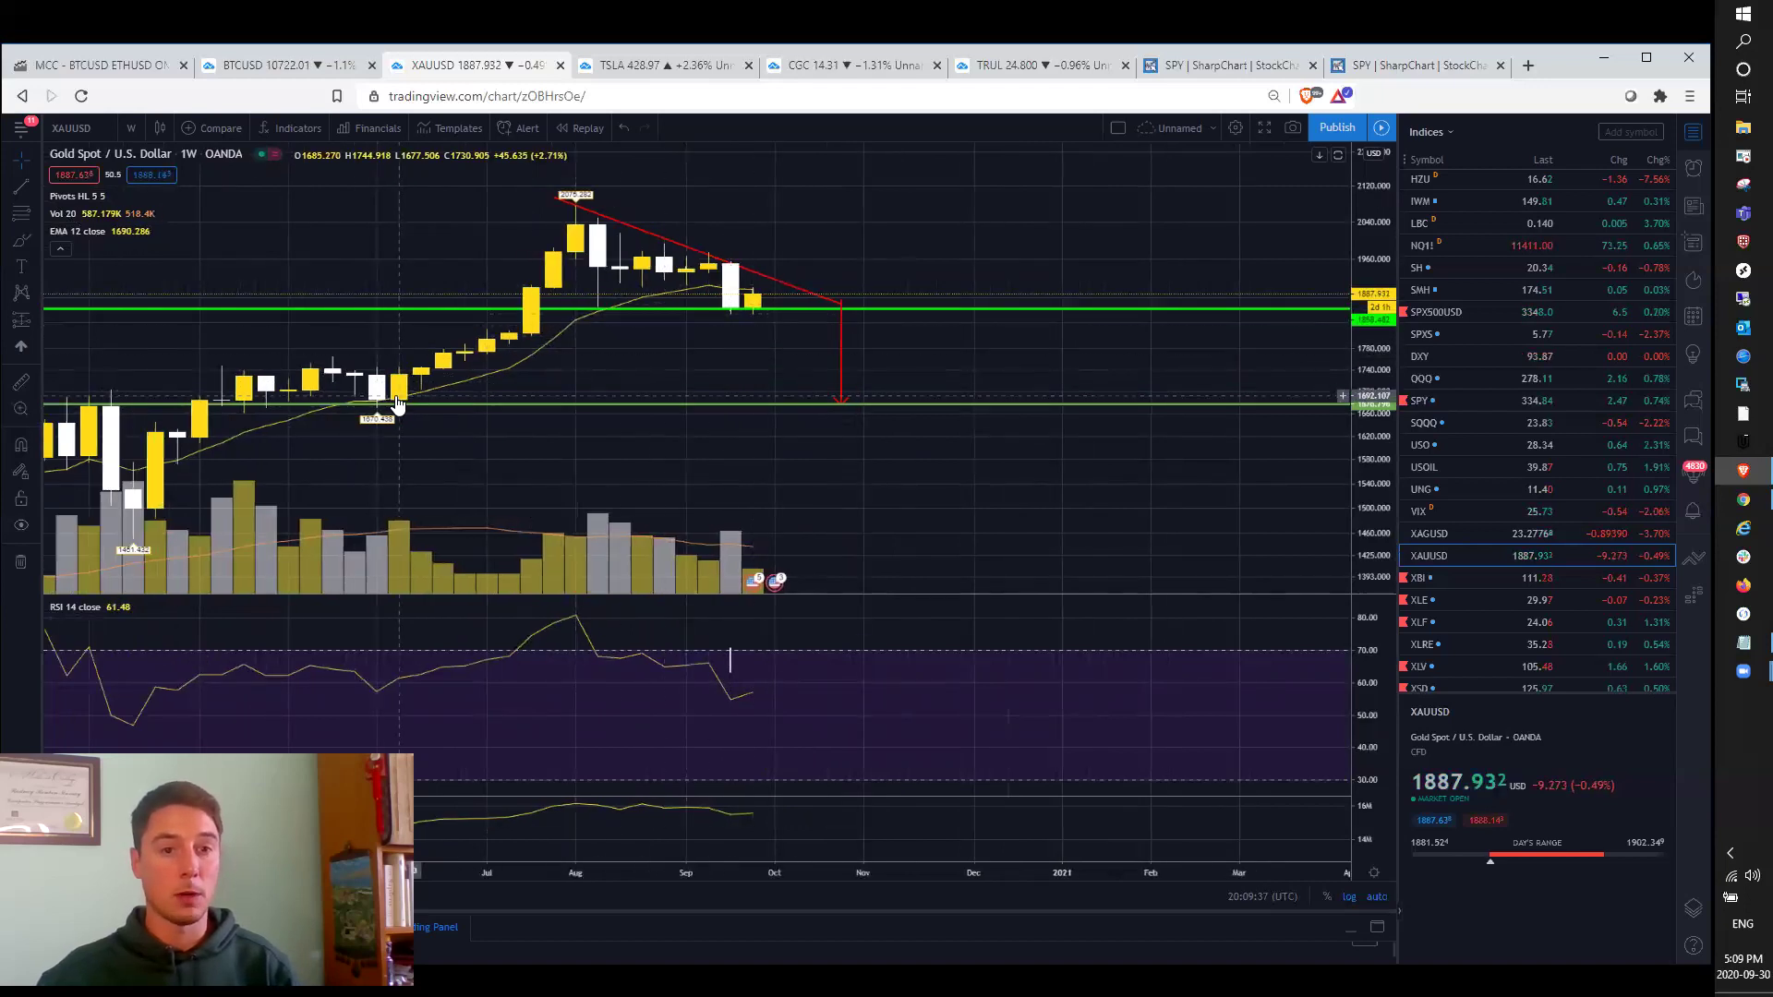
scroll(725, 304, "down", 2)
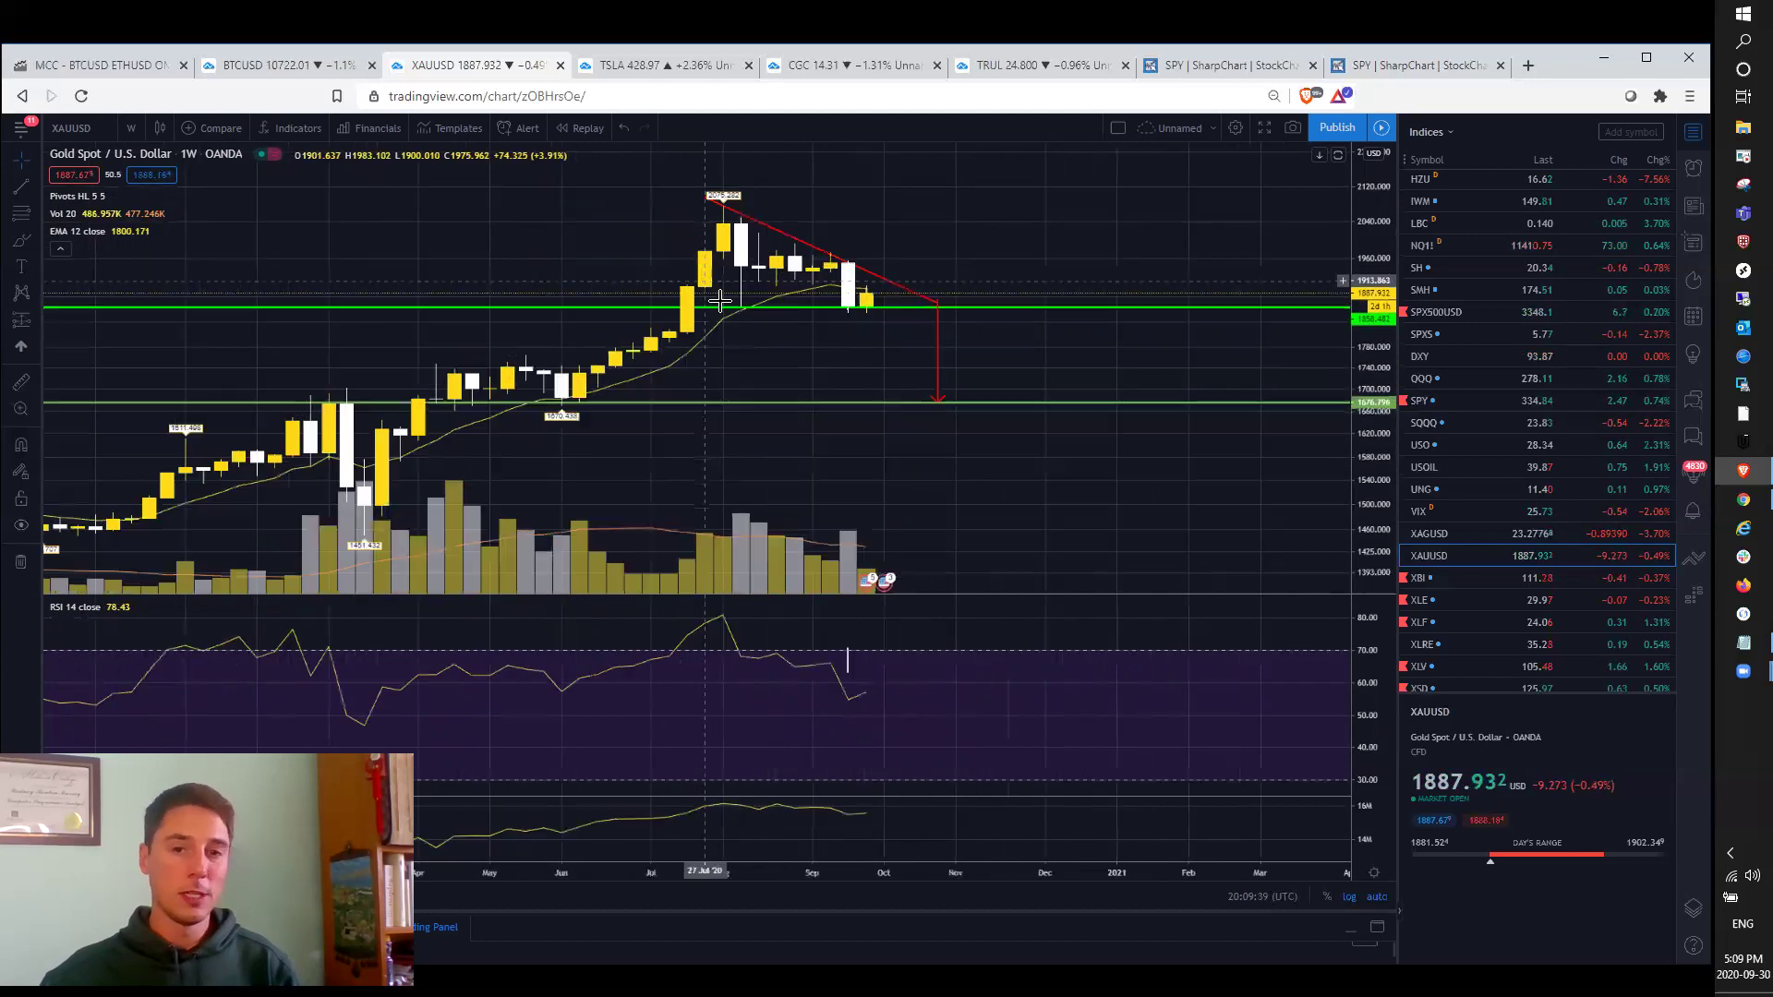
scroll(566, 262, "up", 1)
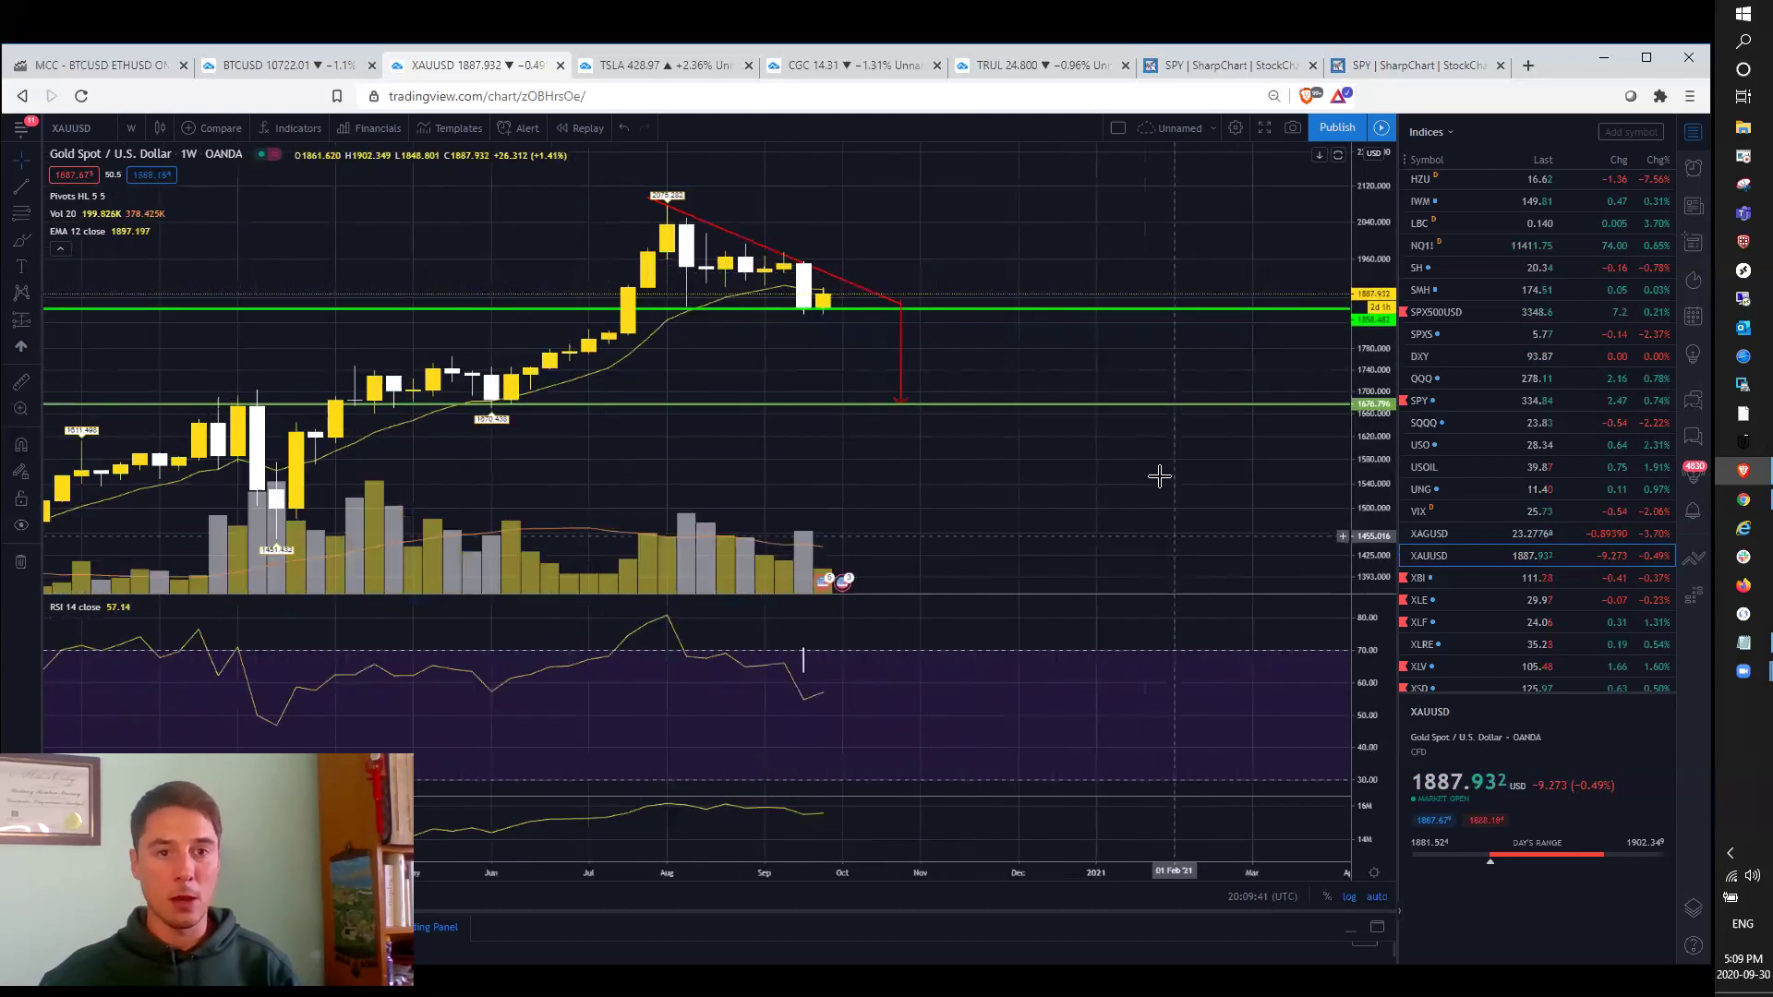
left_click(273, 66)
scroll(1062, 305, "up", 2)
scroll(870, 299, "up", 1)
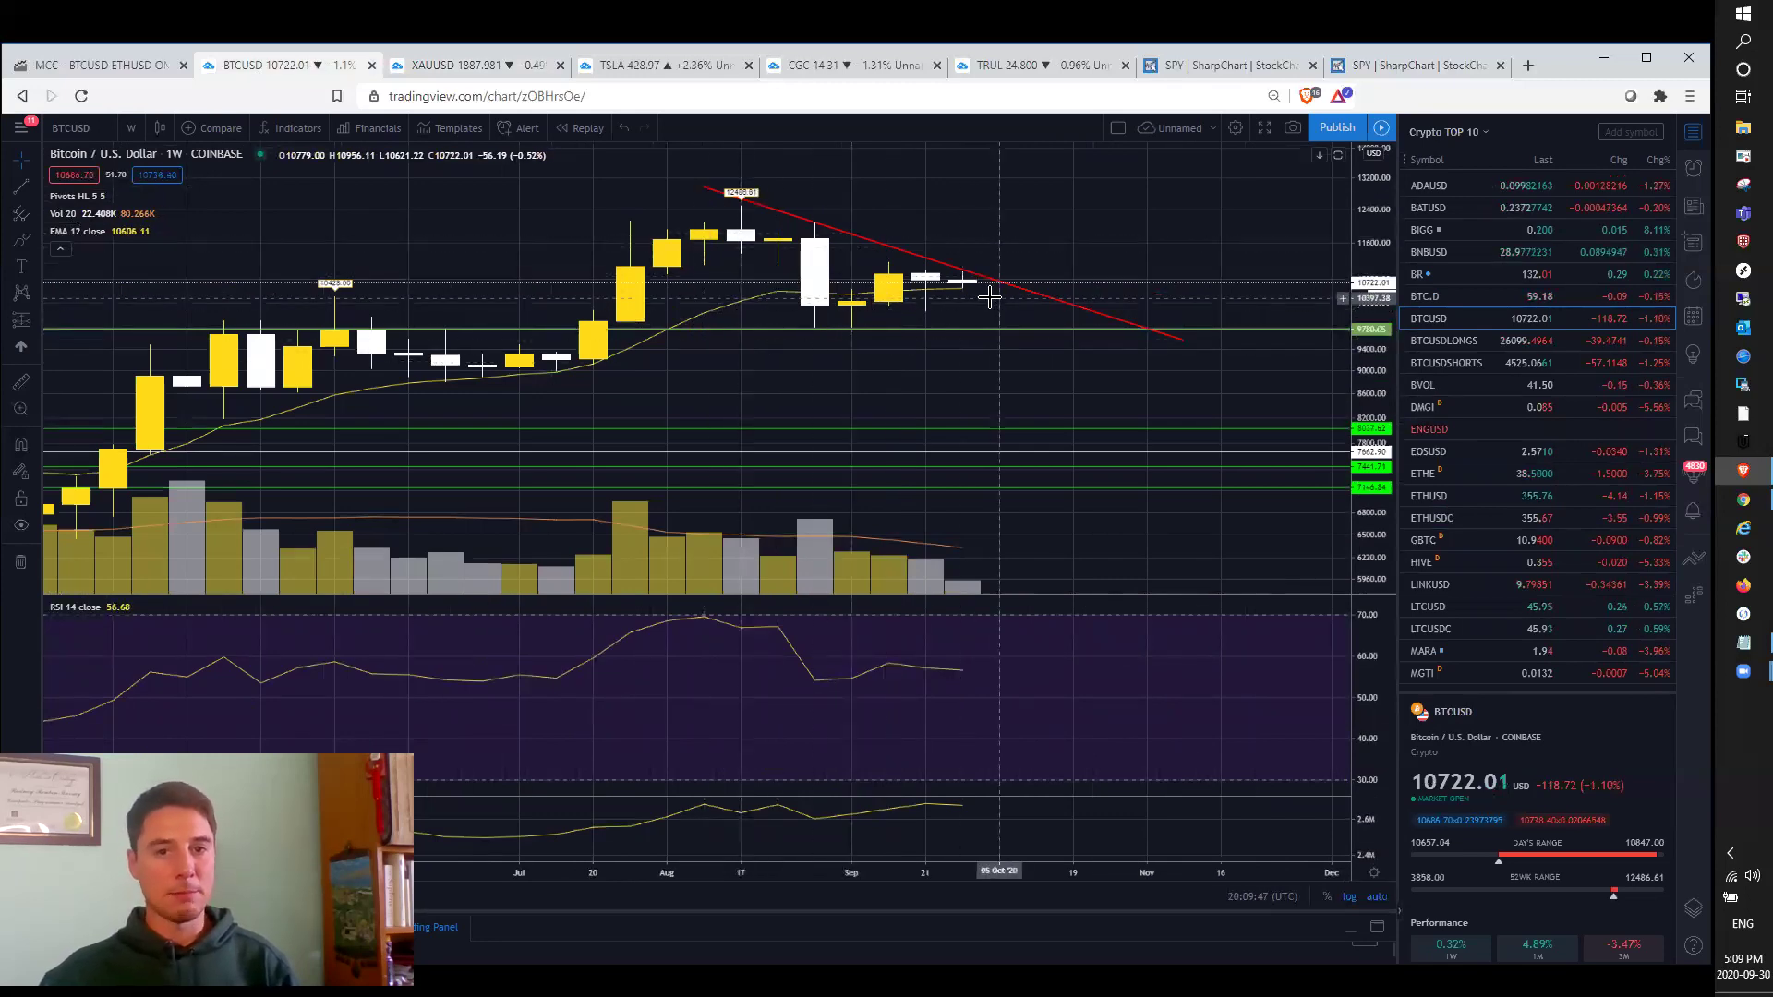
Set Bitcoin to 4-hour candles, check the recap schedule, and return to the XHB chart.
left_click(134, 132)
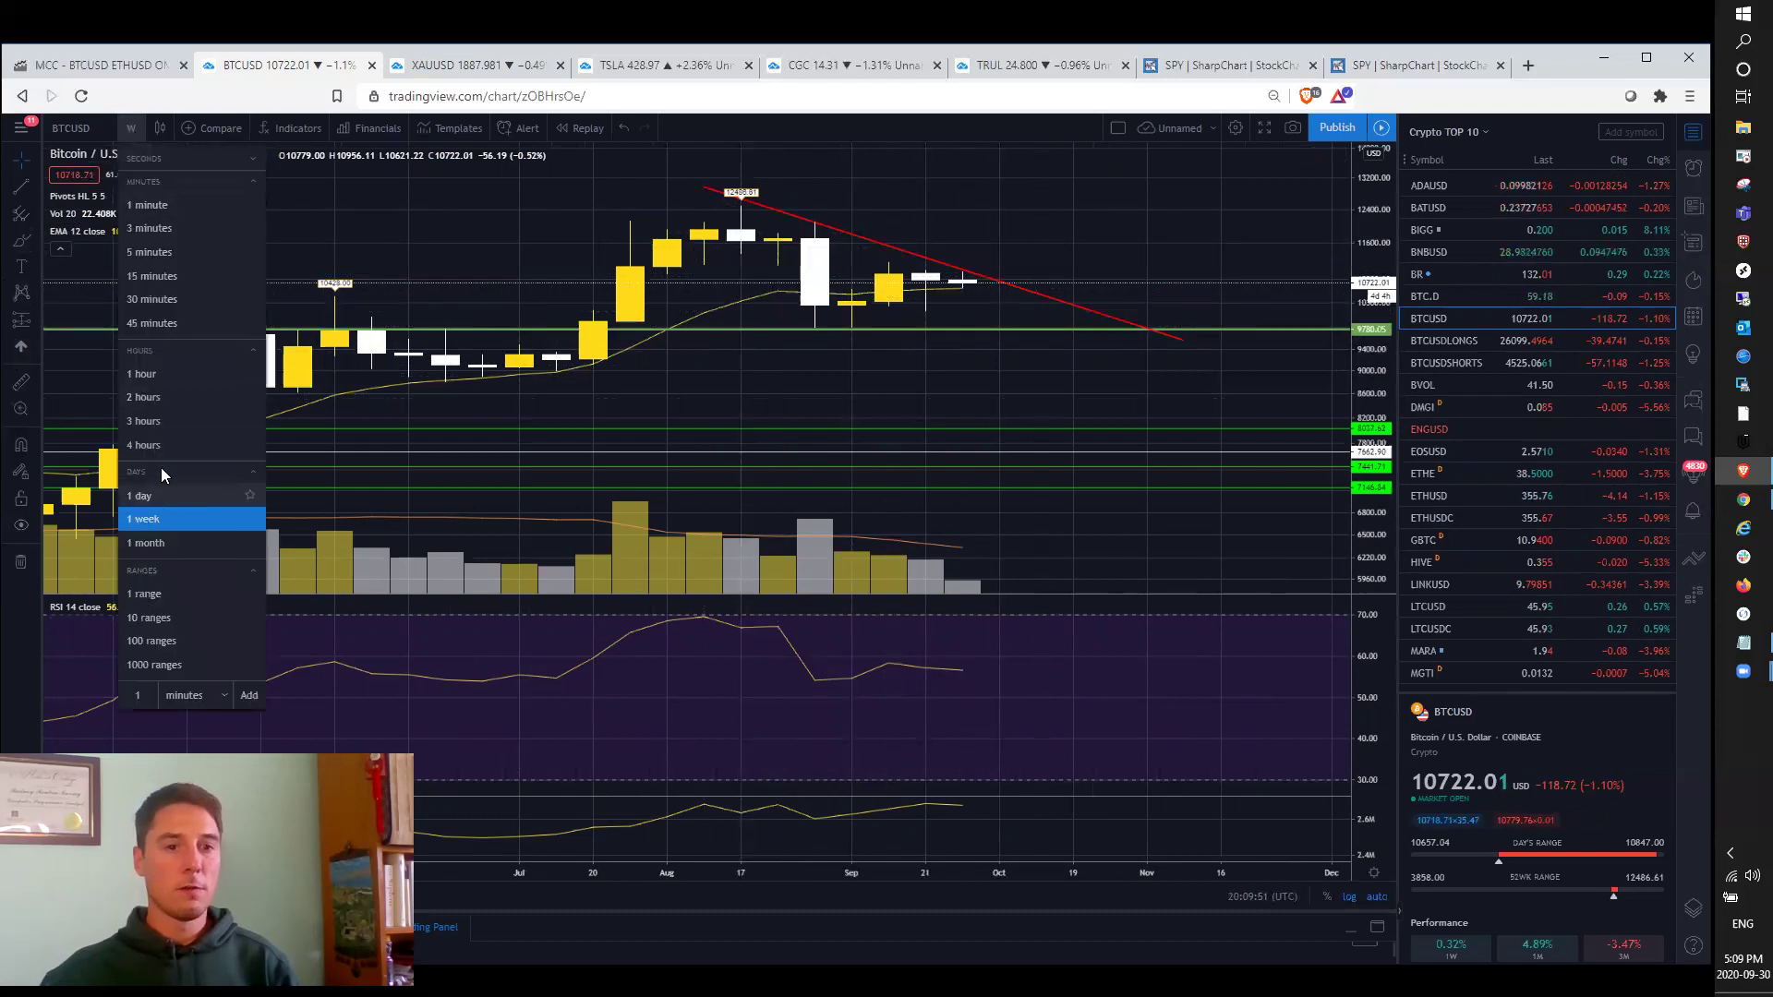
left_click(403, 488)
type("240")
key("Return")
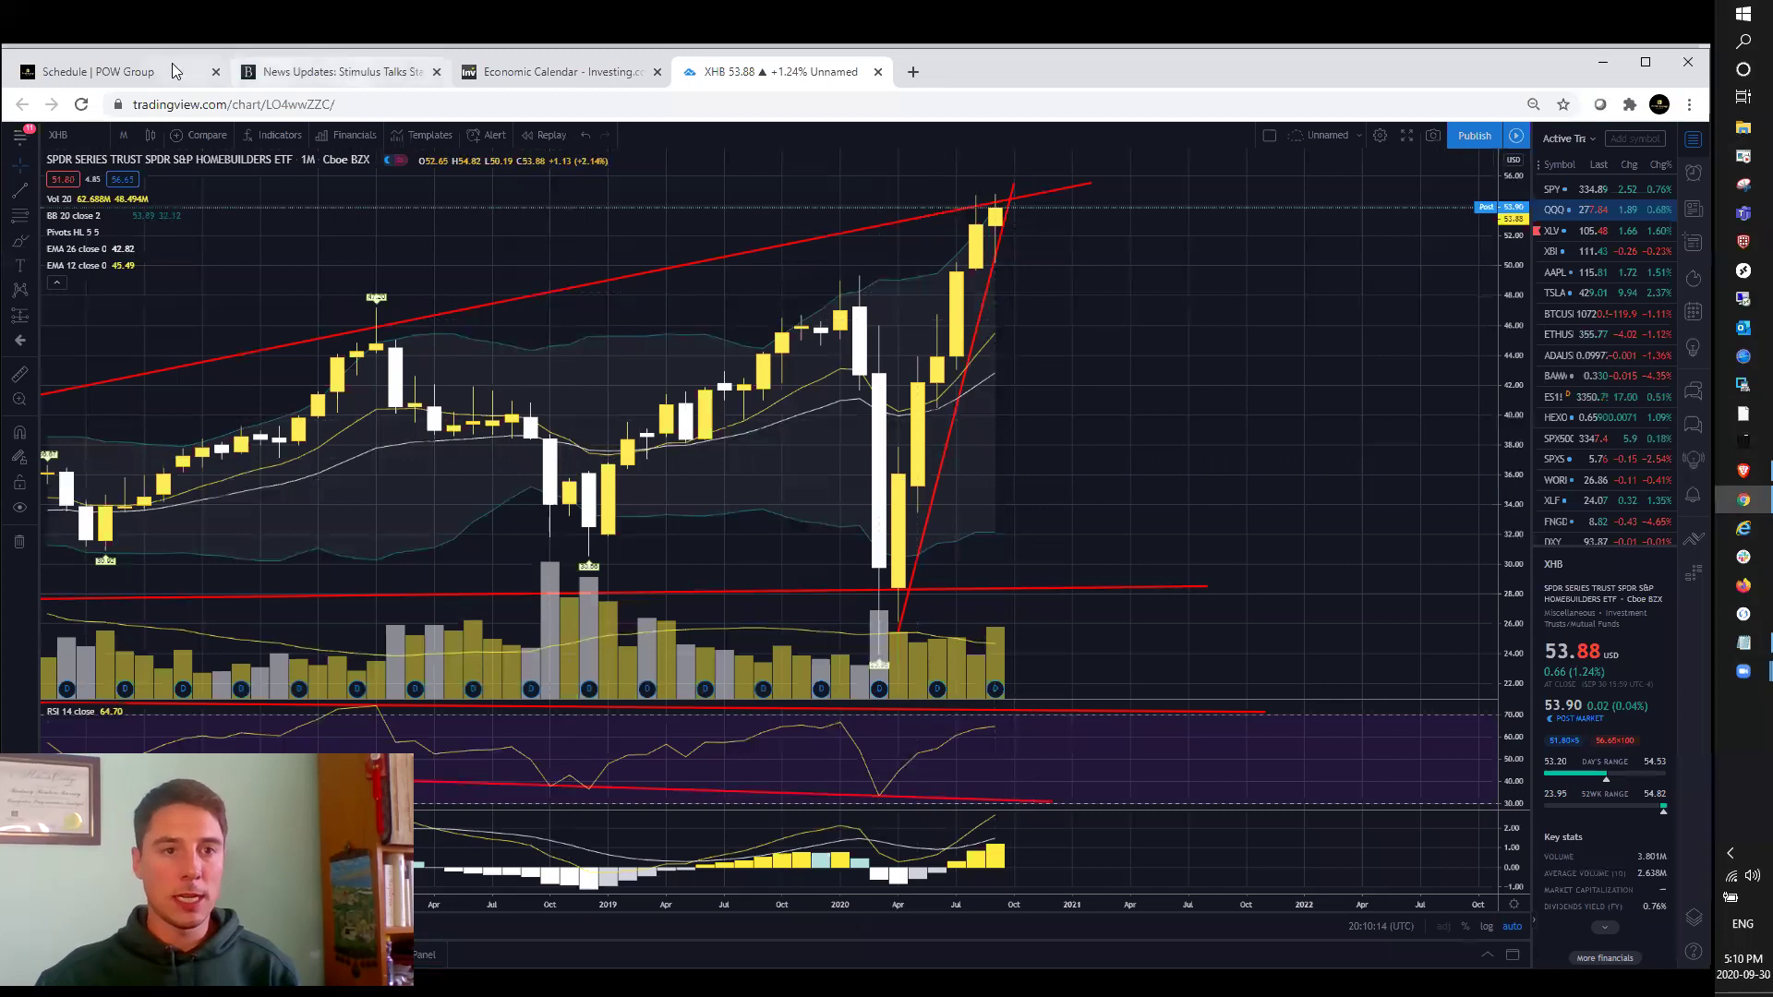
left_click(177, 71)
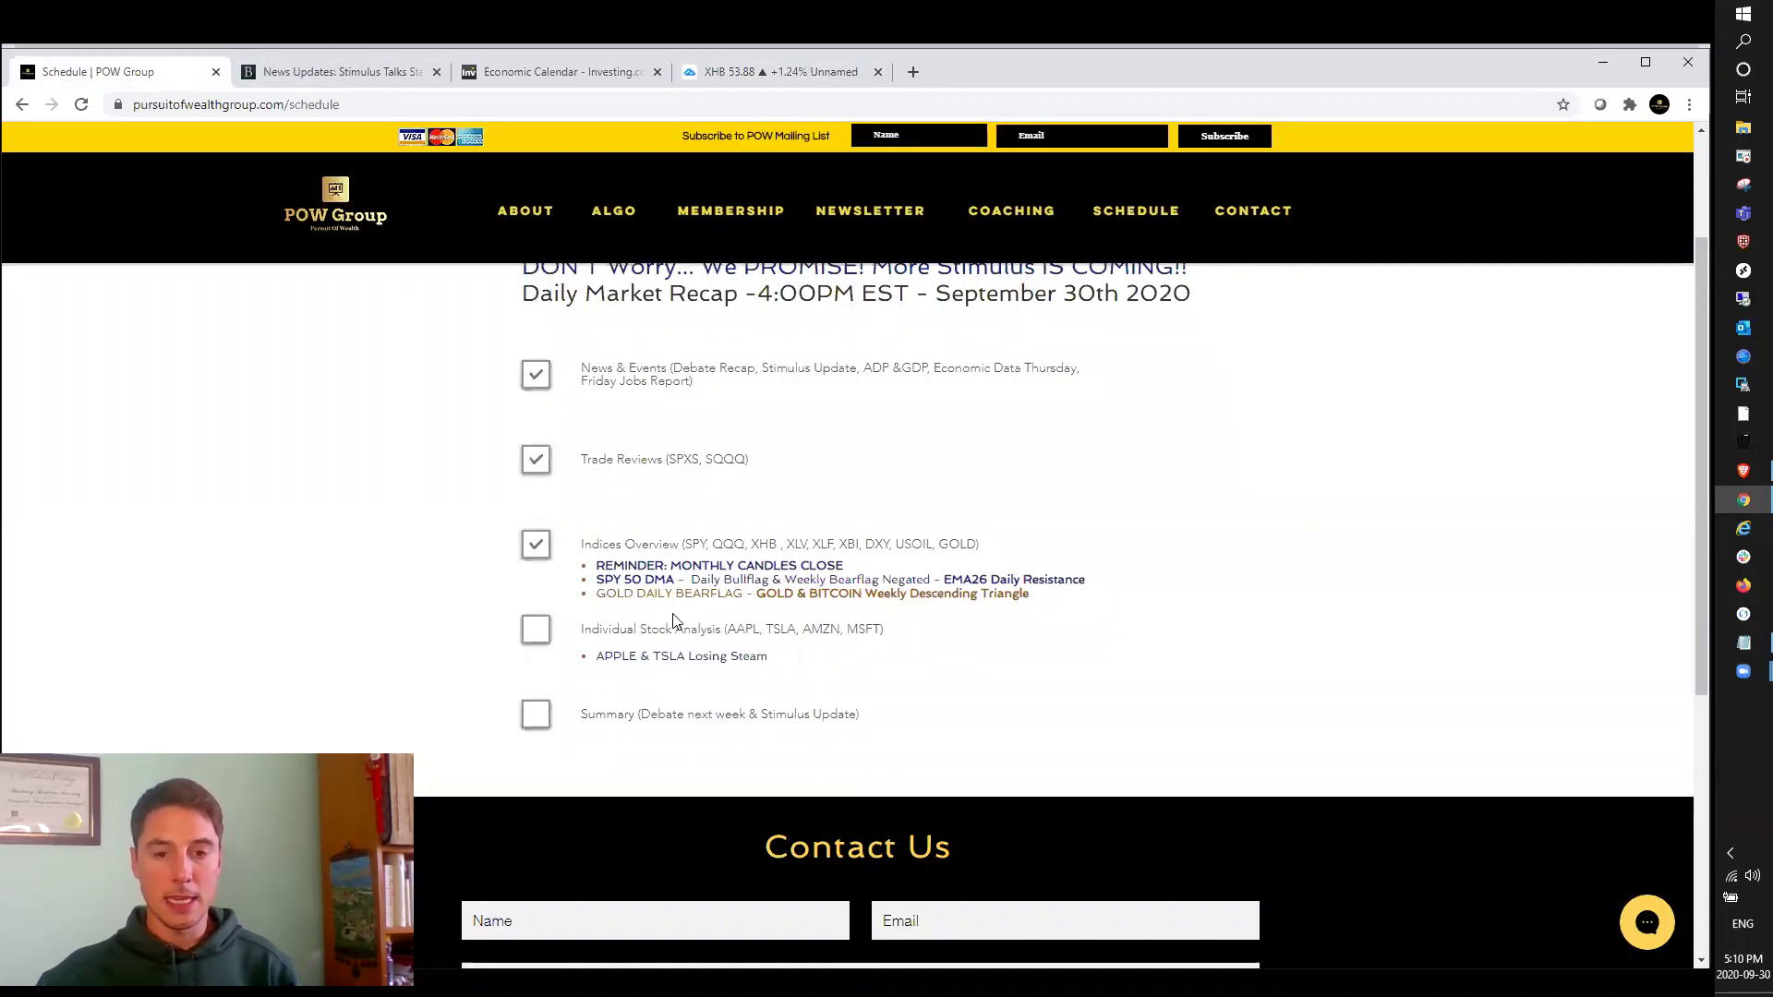
left_click(760, 77)
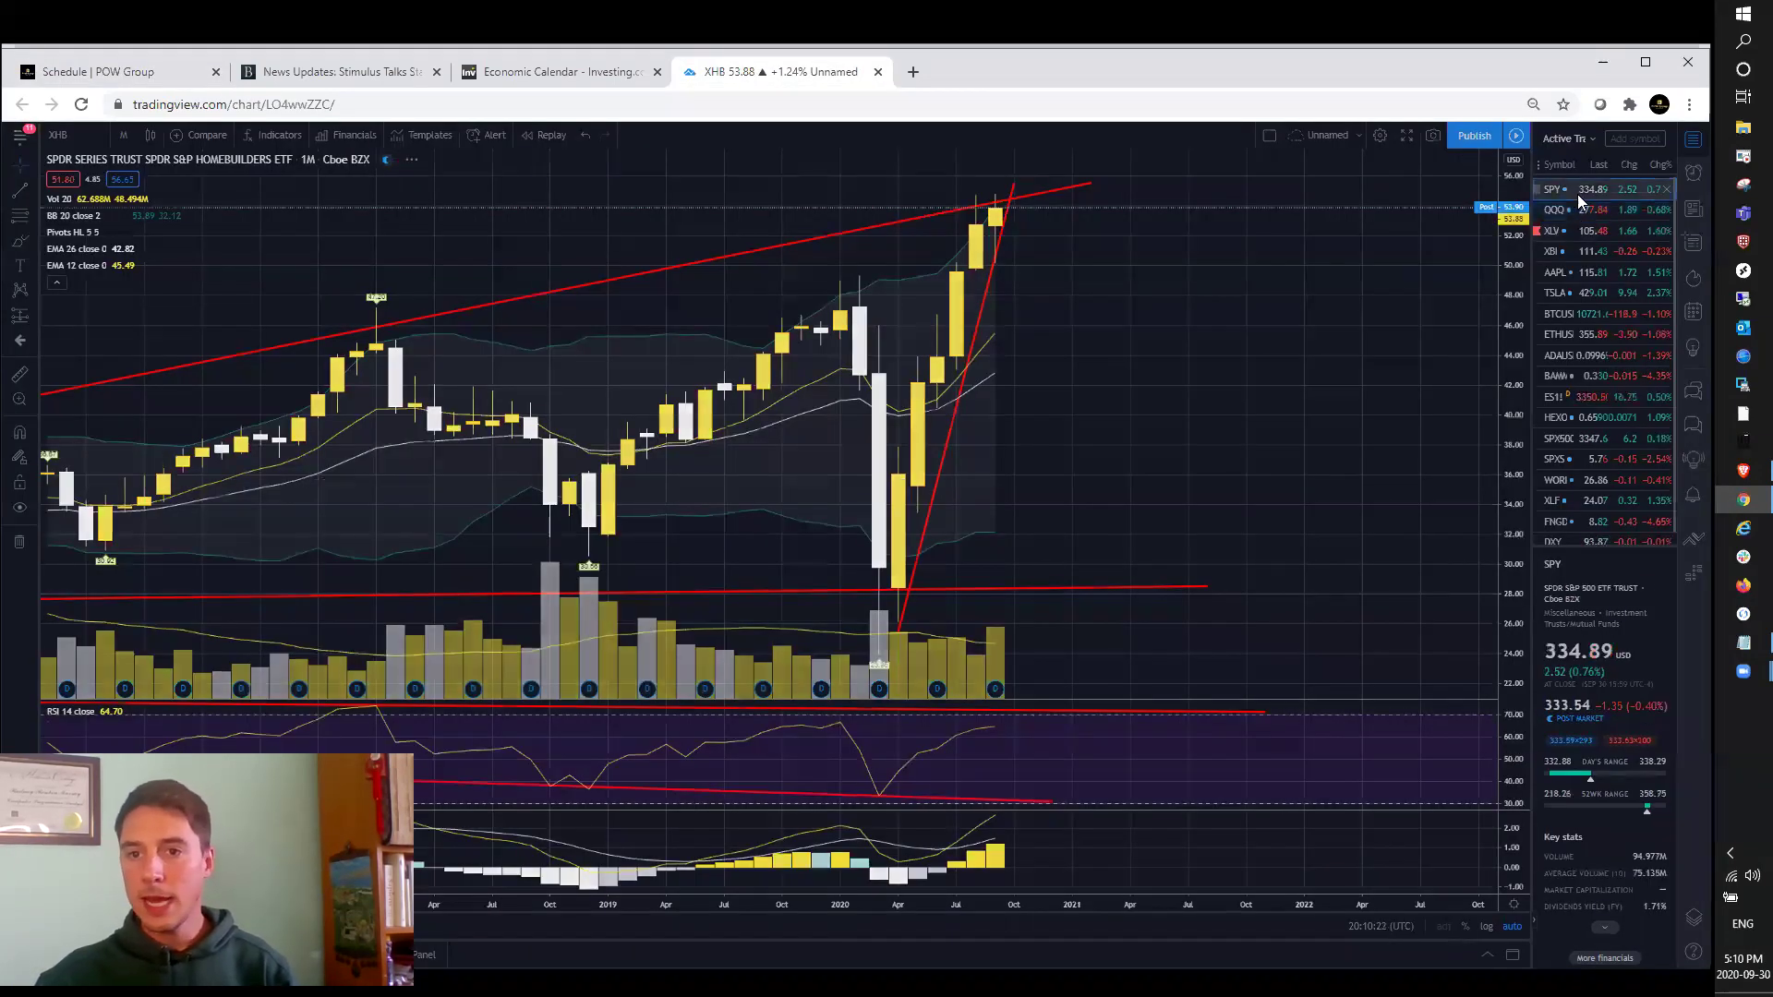
Select Apple from the watchlist and show it on weekly candles.
left_click(1577, 230)
key("Down")
key("Down")
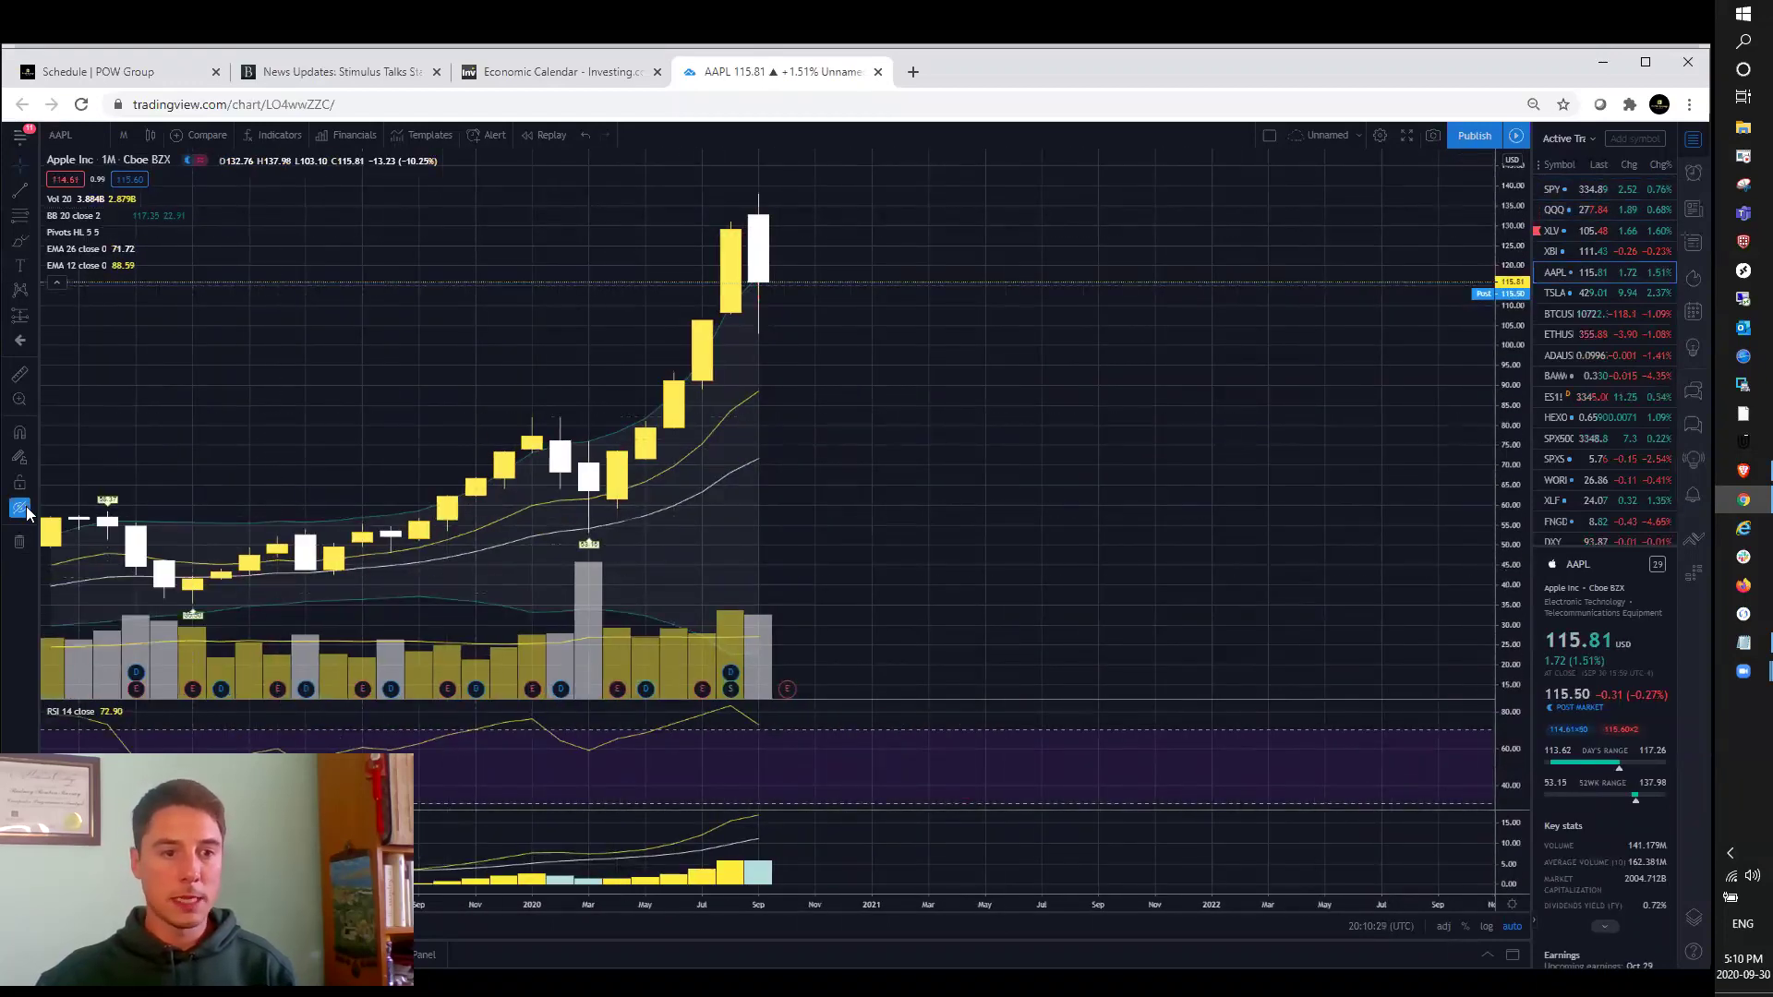
scroll(651, 457, "down", 1)
scroll(776, 388, "up", 2)
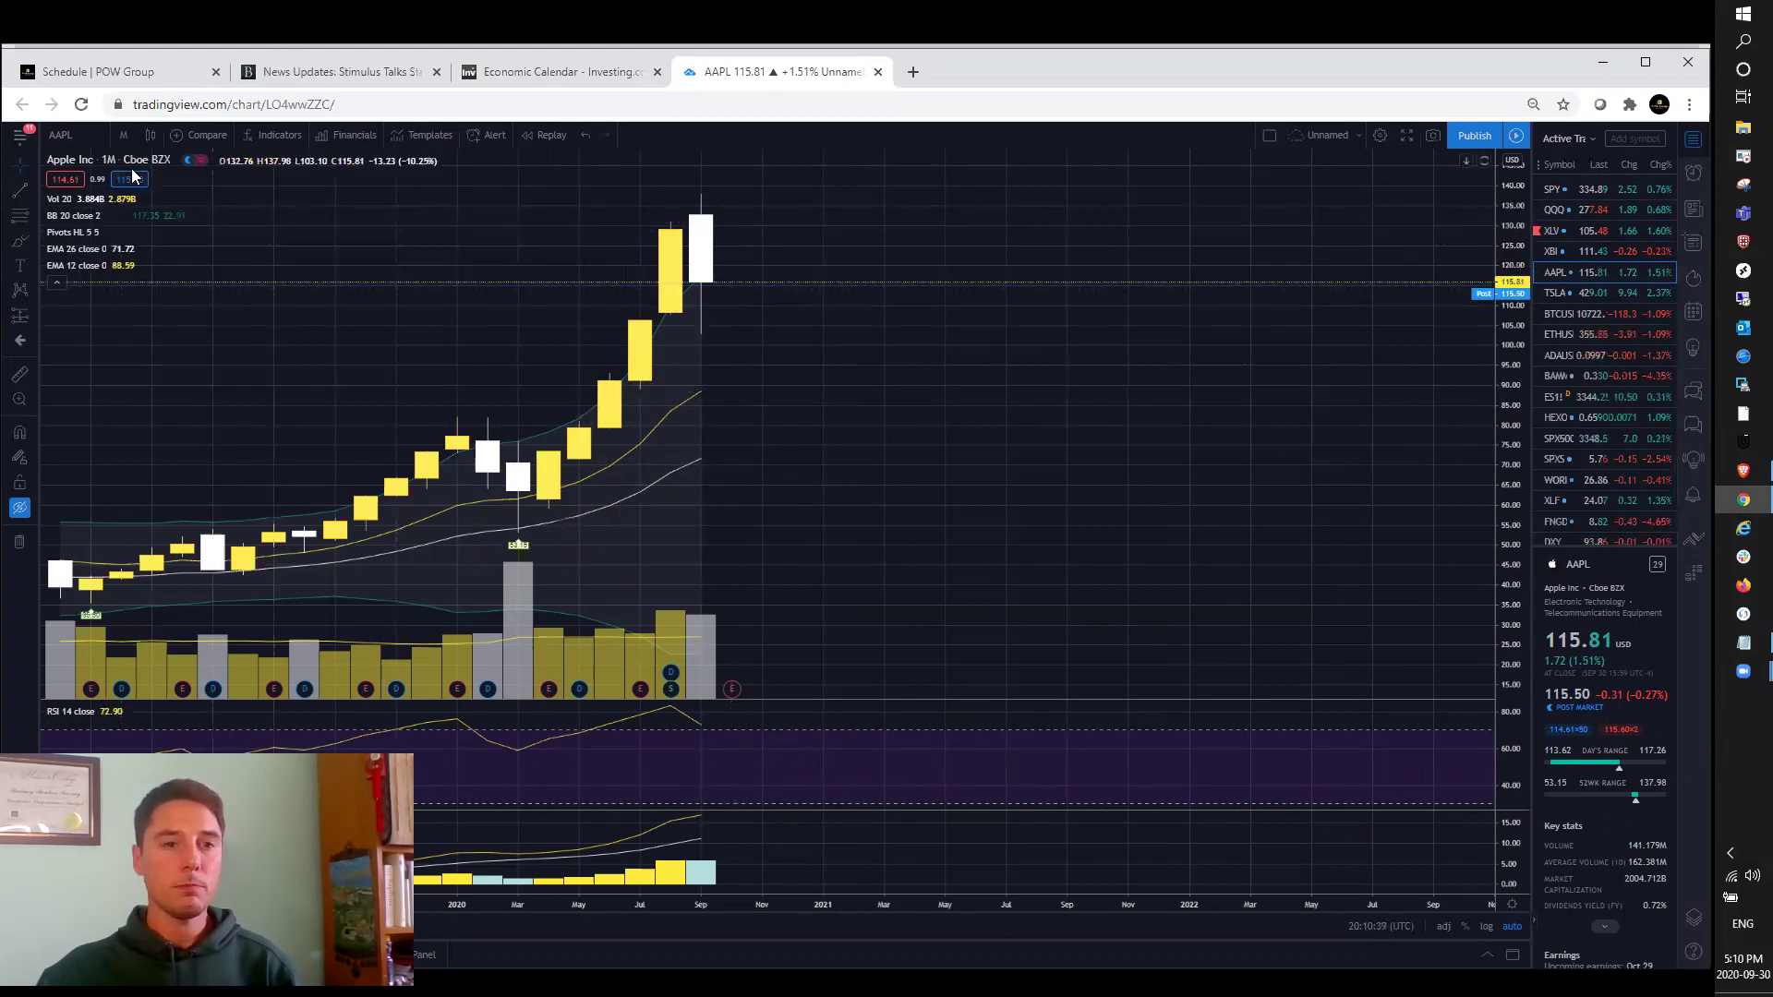
left_click(121, 136)
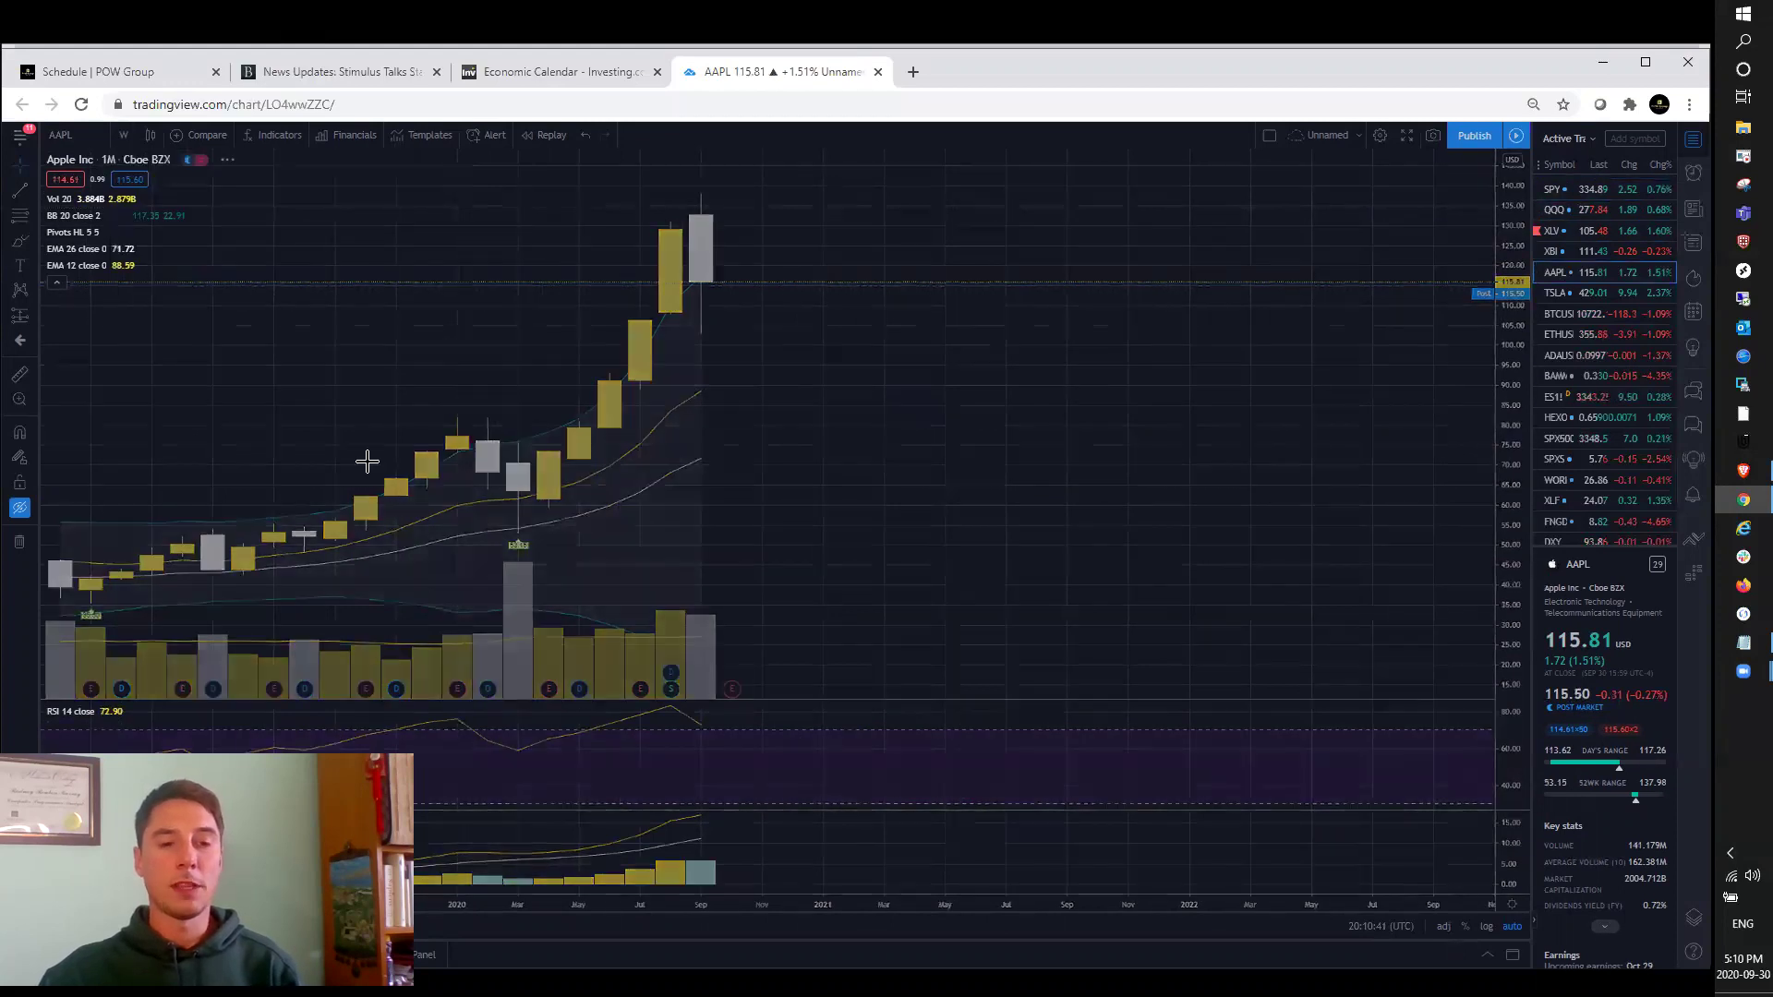
type("1W")
key("Return")
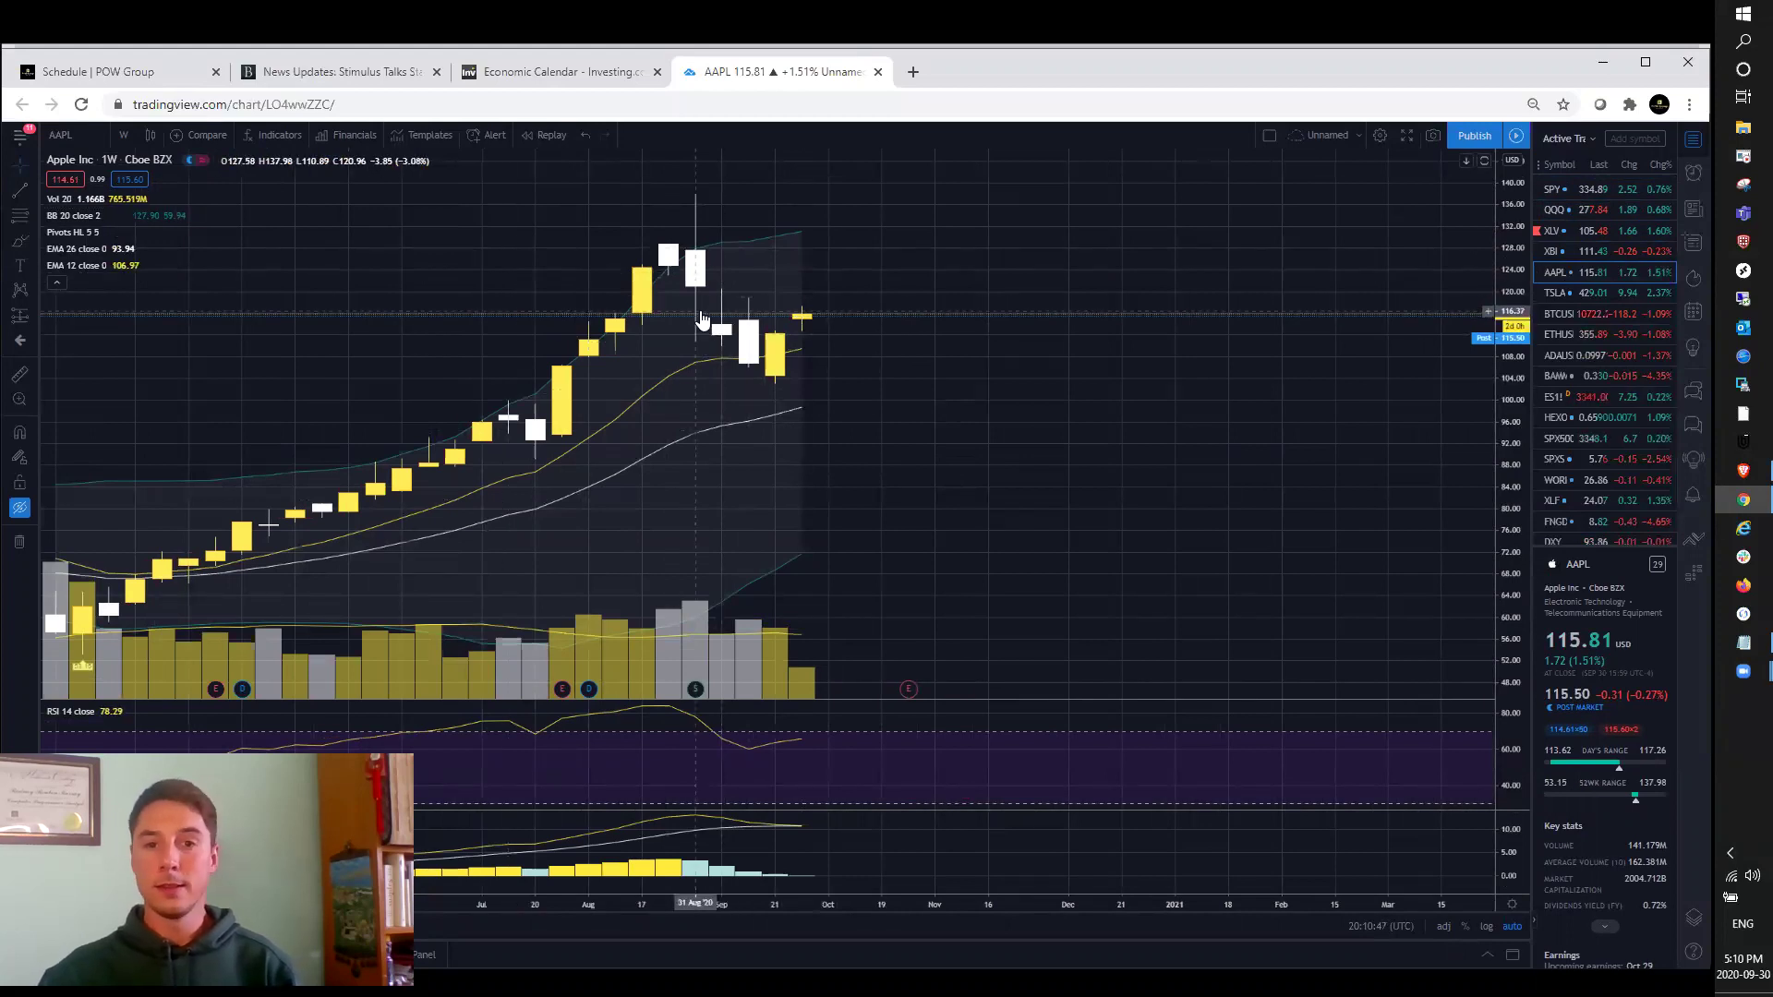
scroll(632, 376, "up", 2)
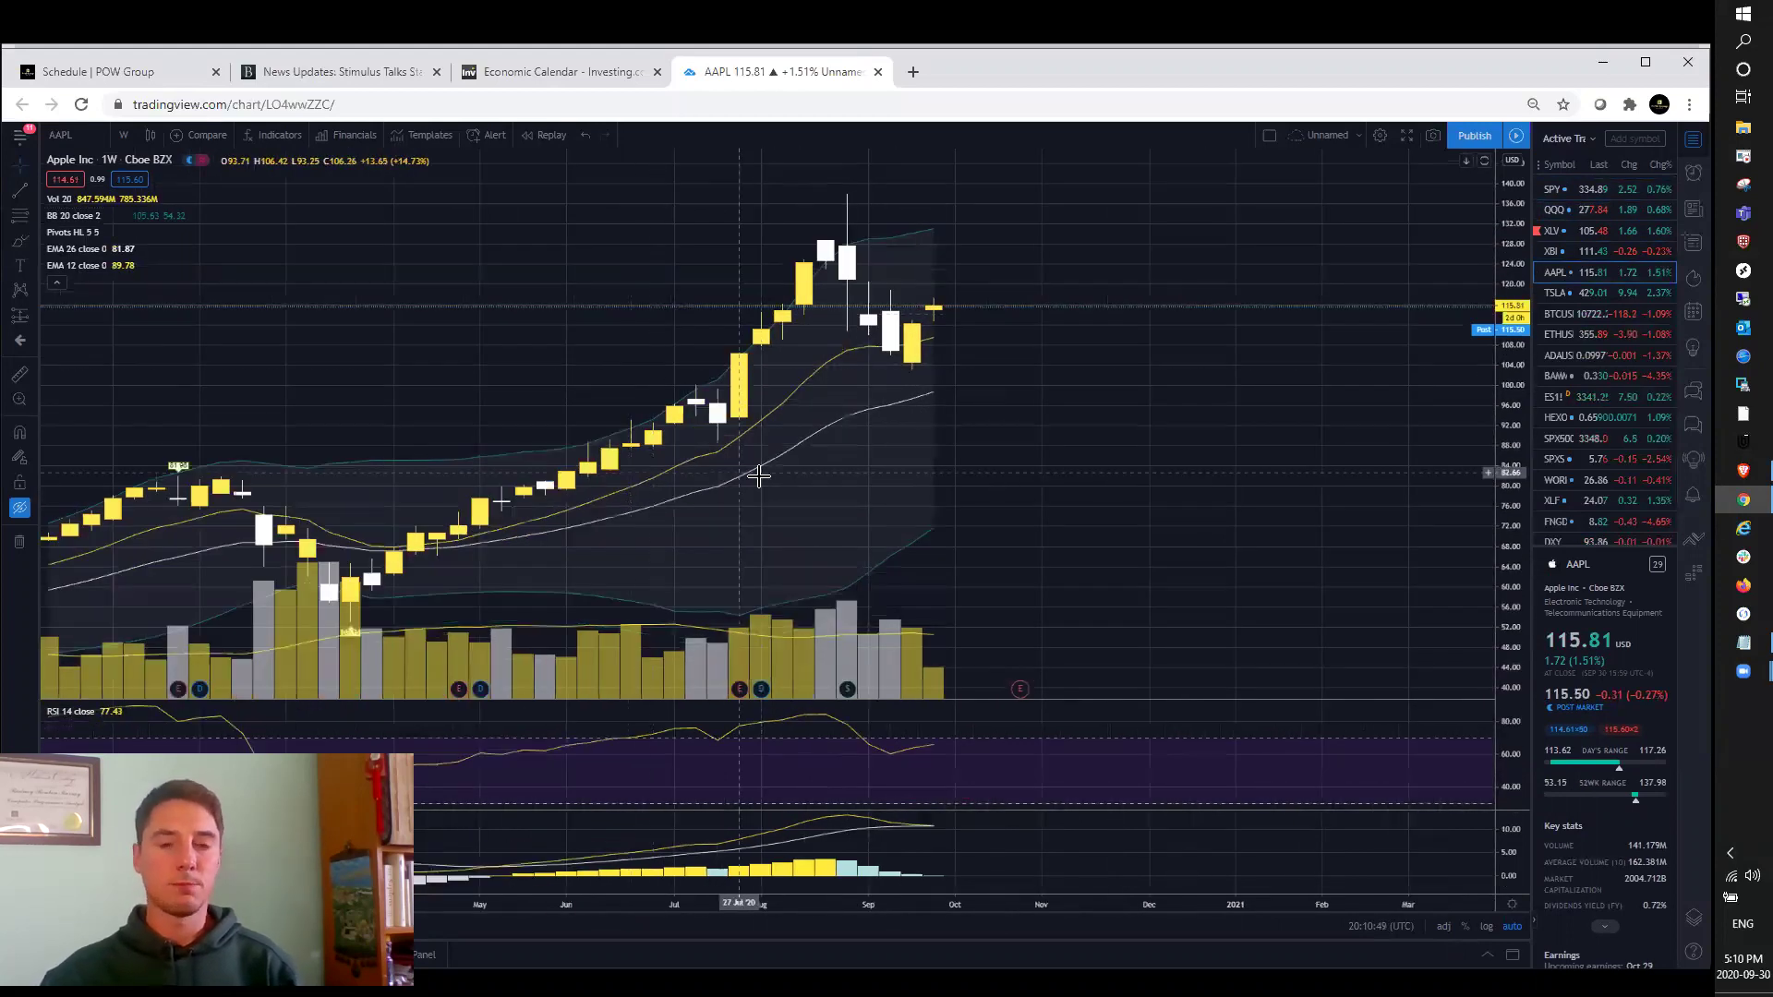
scroll(760, 472, "up", 2)
scroll(741, 379, "down", 2)
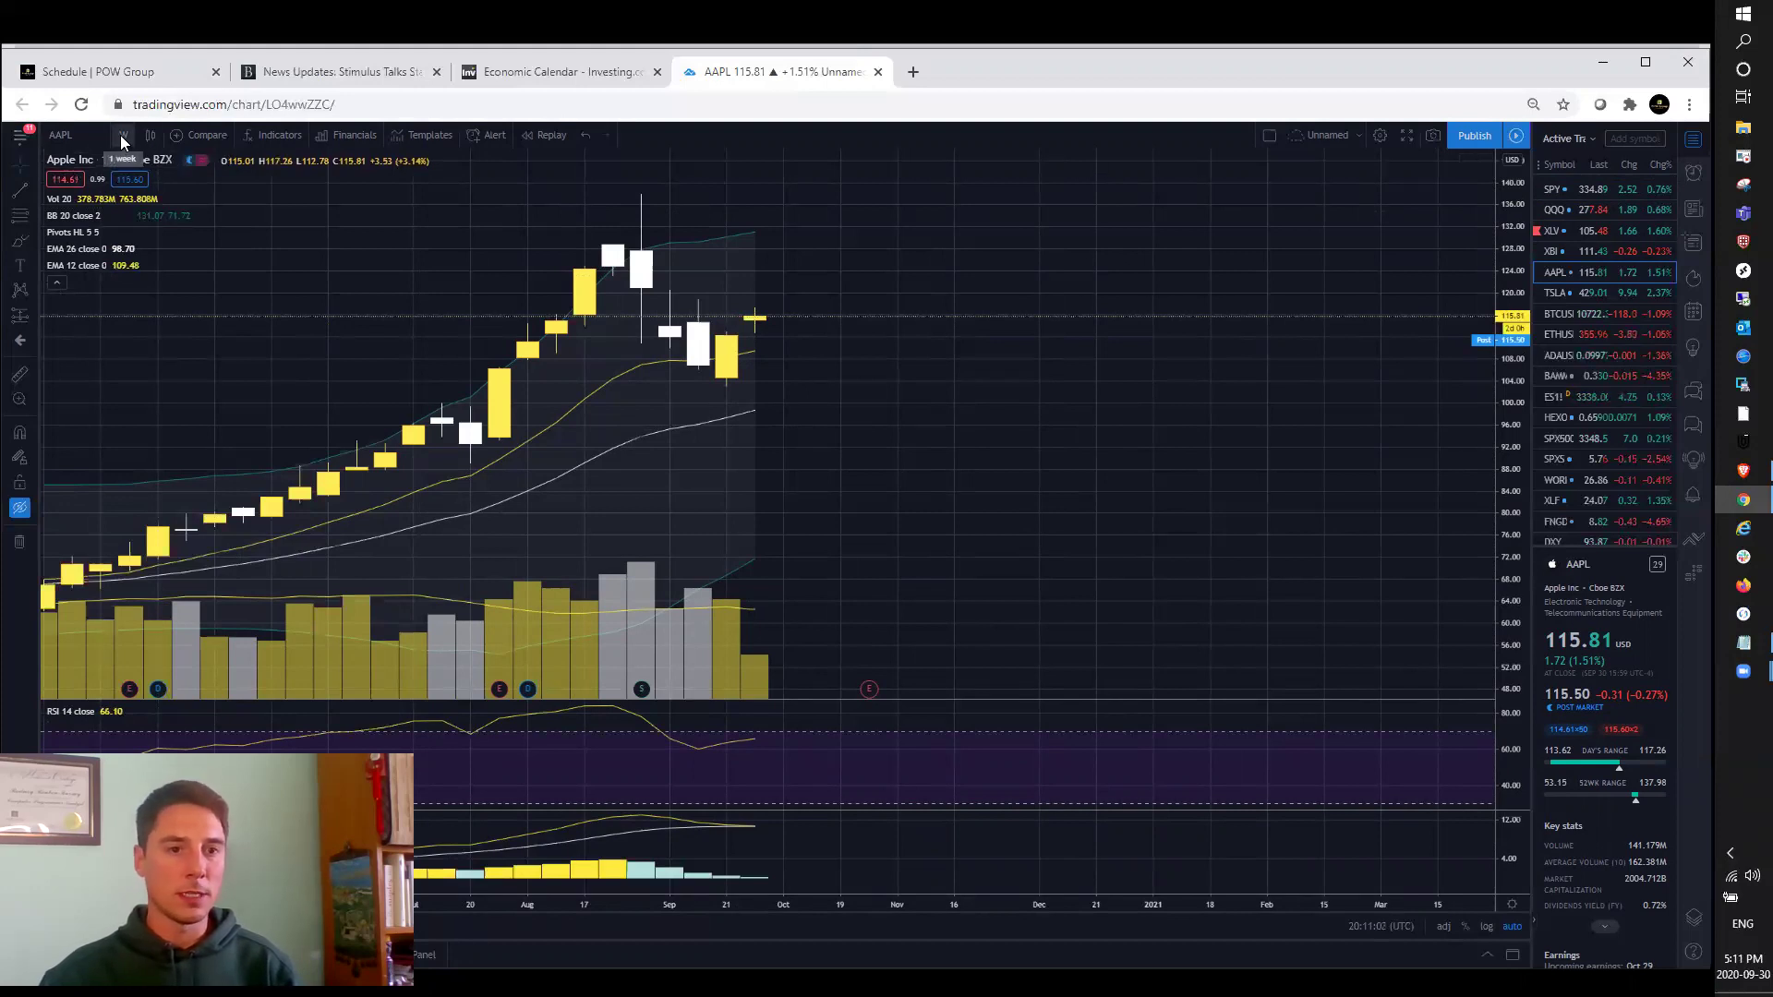
Step Apple's chart down to daily and then hourly candles.
left_click(127, 144)
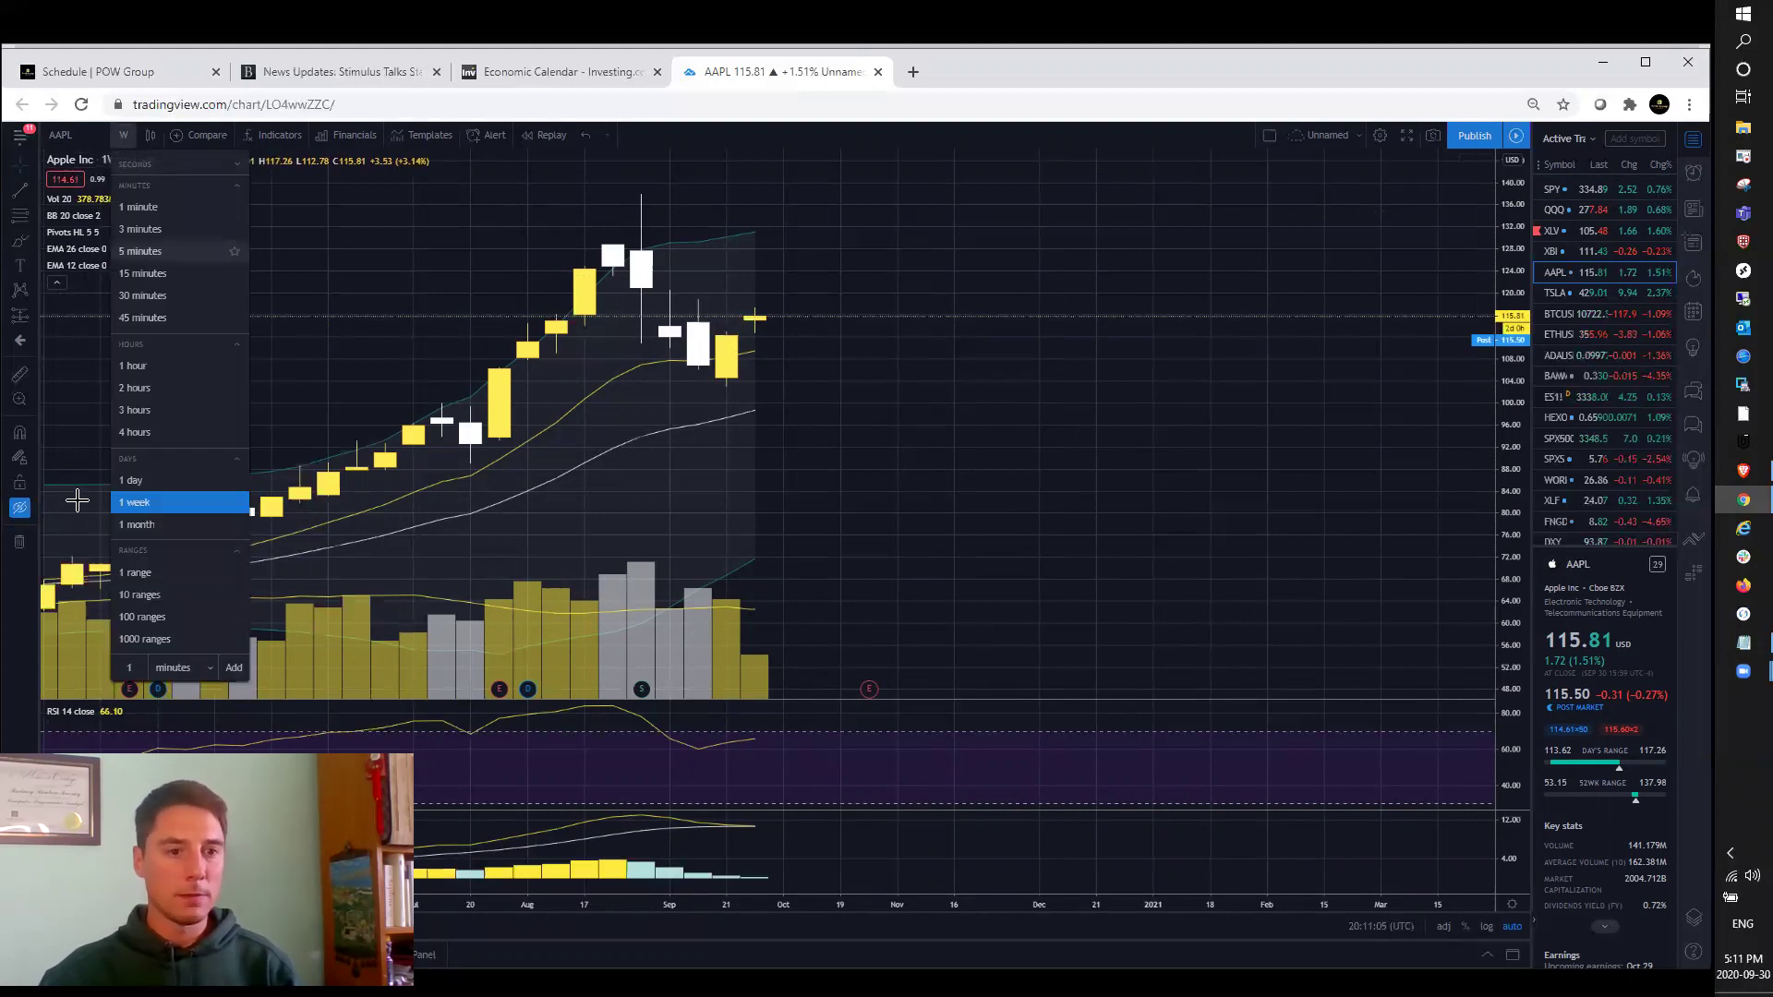
left_click(132, 481)
scroll(717, 476, "down", 2)
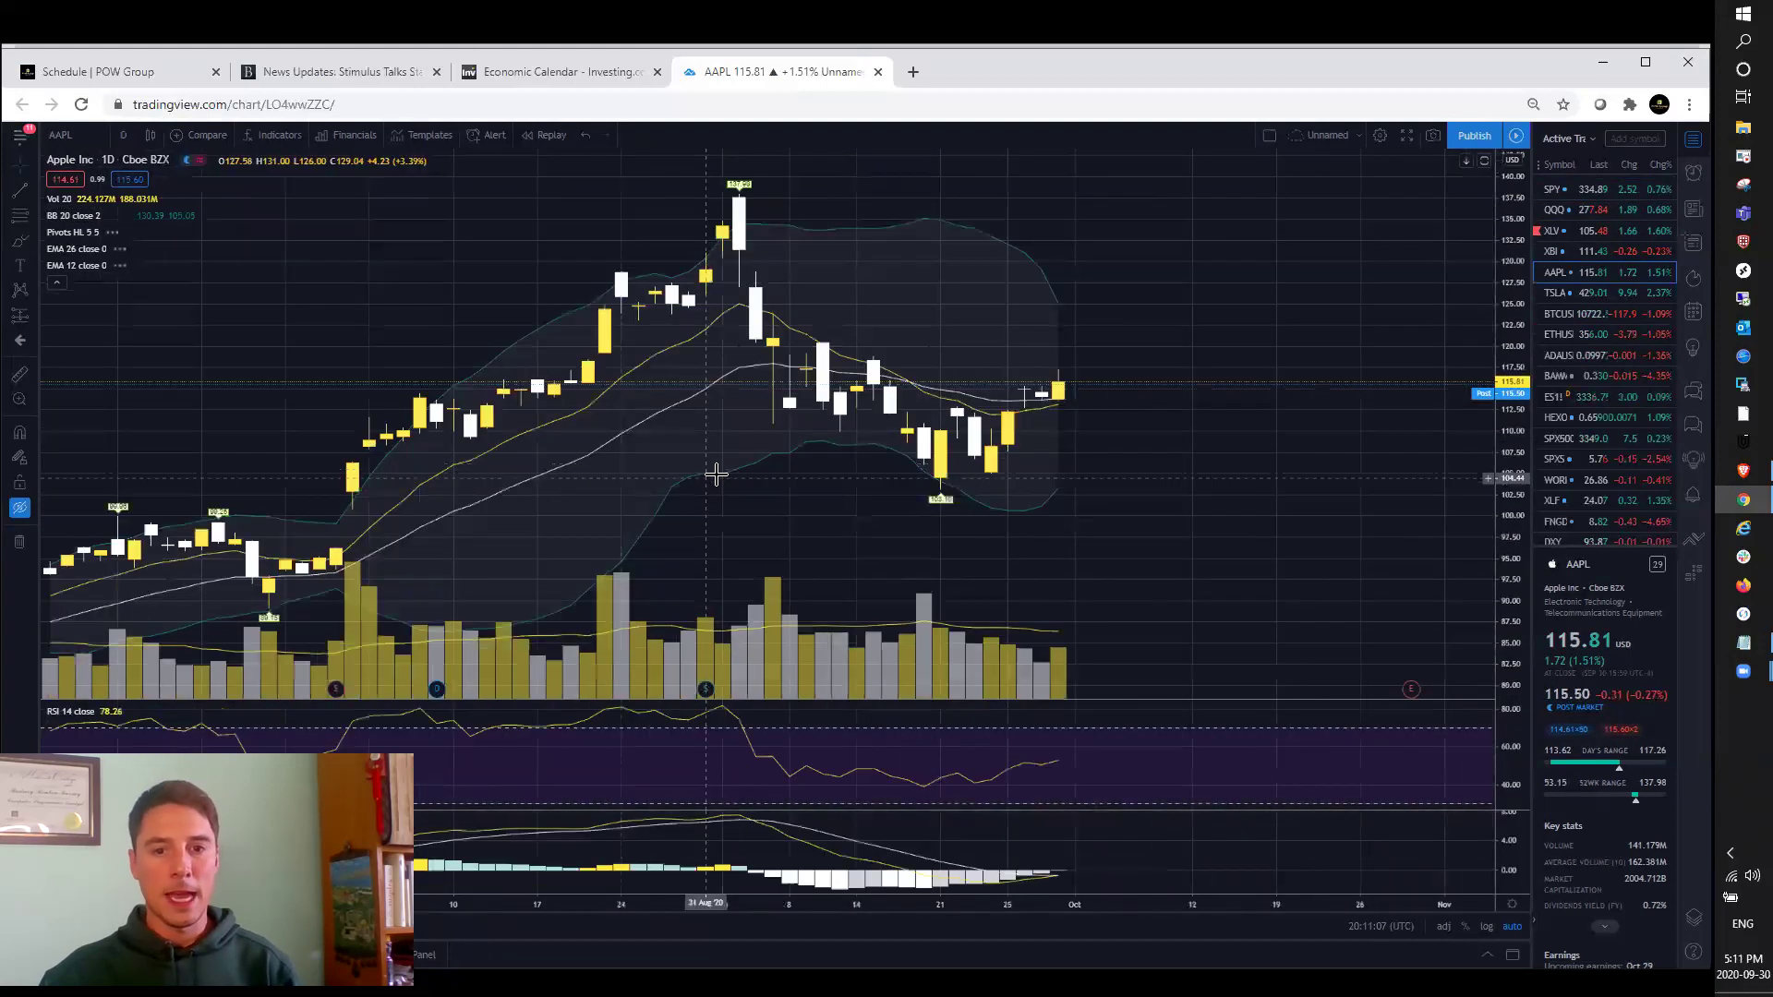
scroll(720, 474, "down", 2)
scroll(726, 472, "up", 2)
scroll(732, 474, "up", 2)
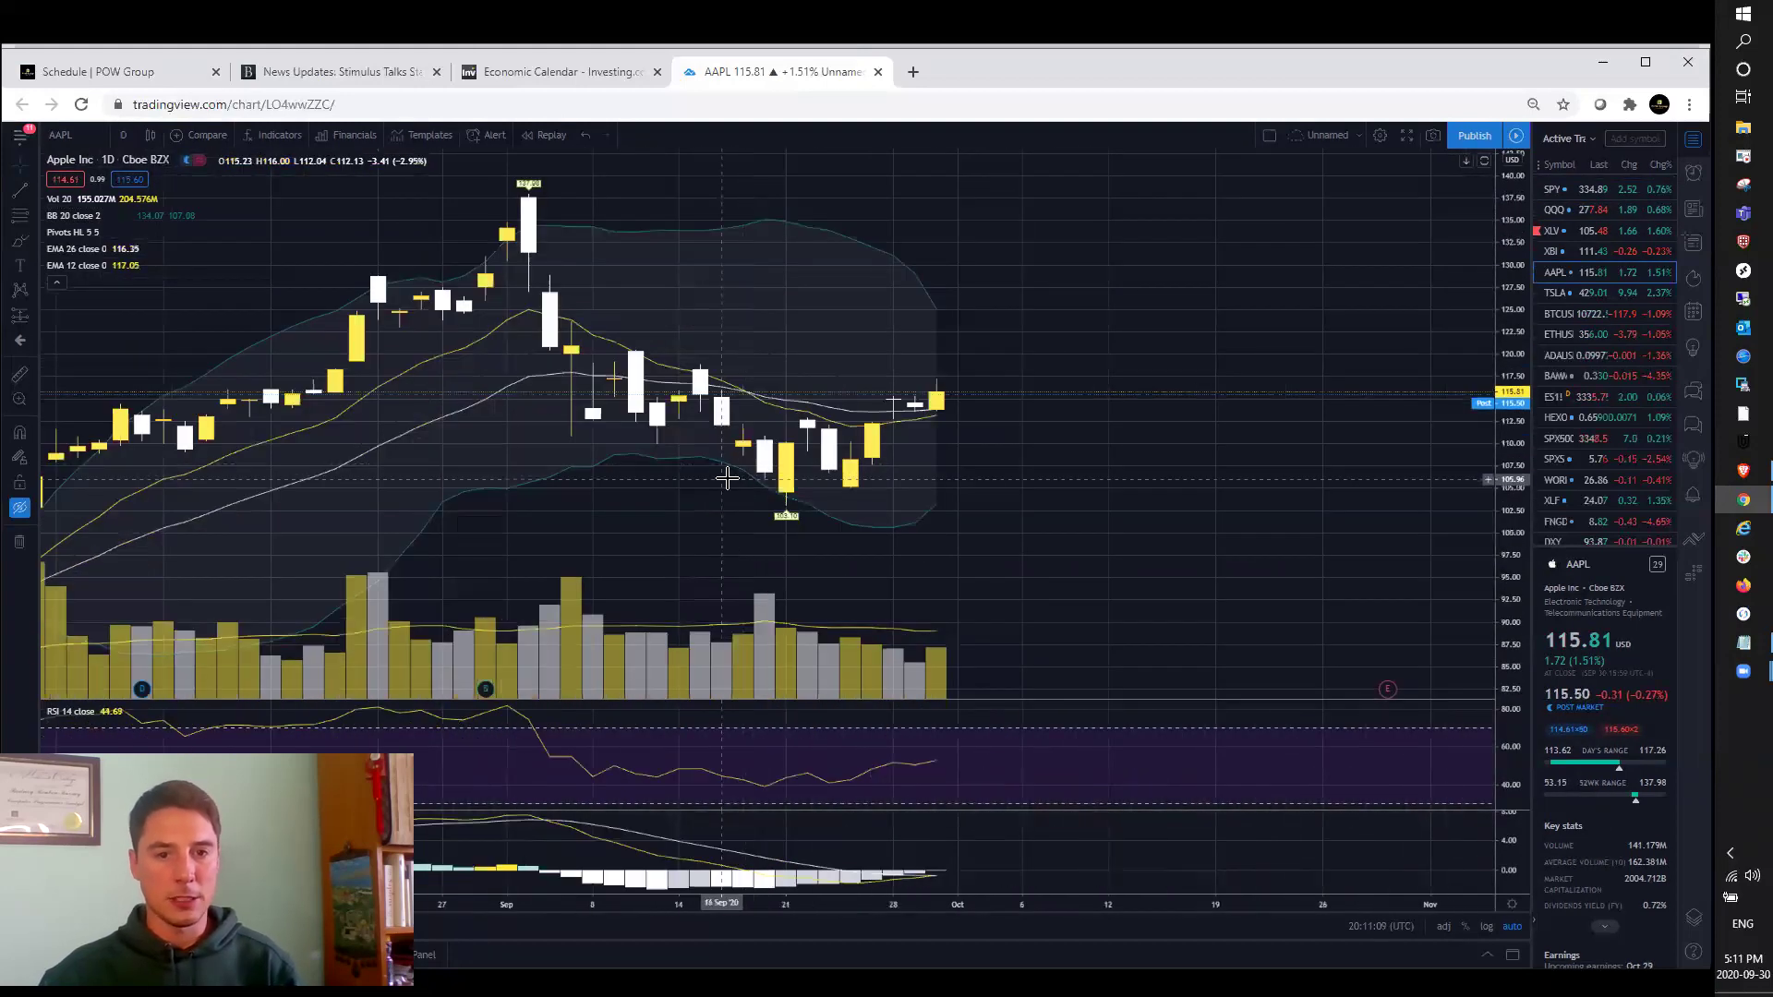
scroll(858, 416, "up", 1)
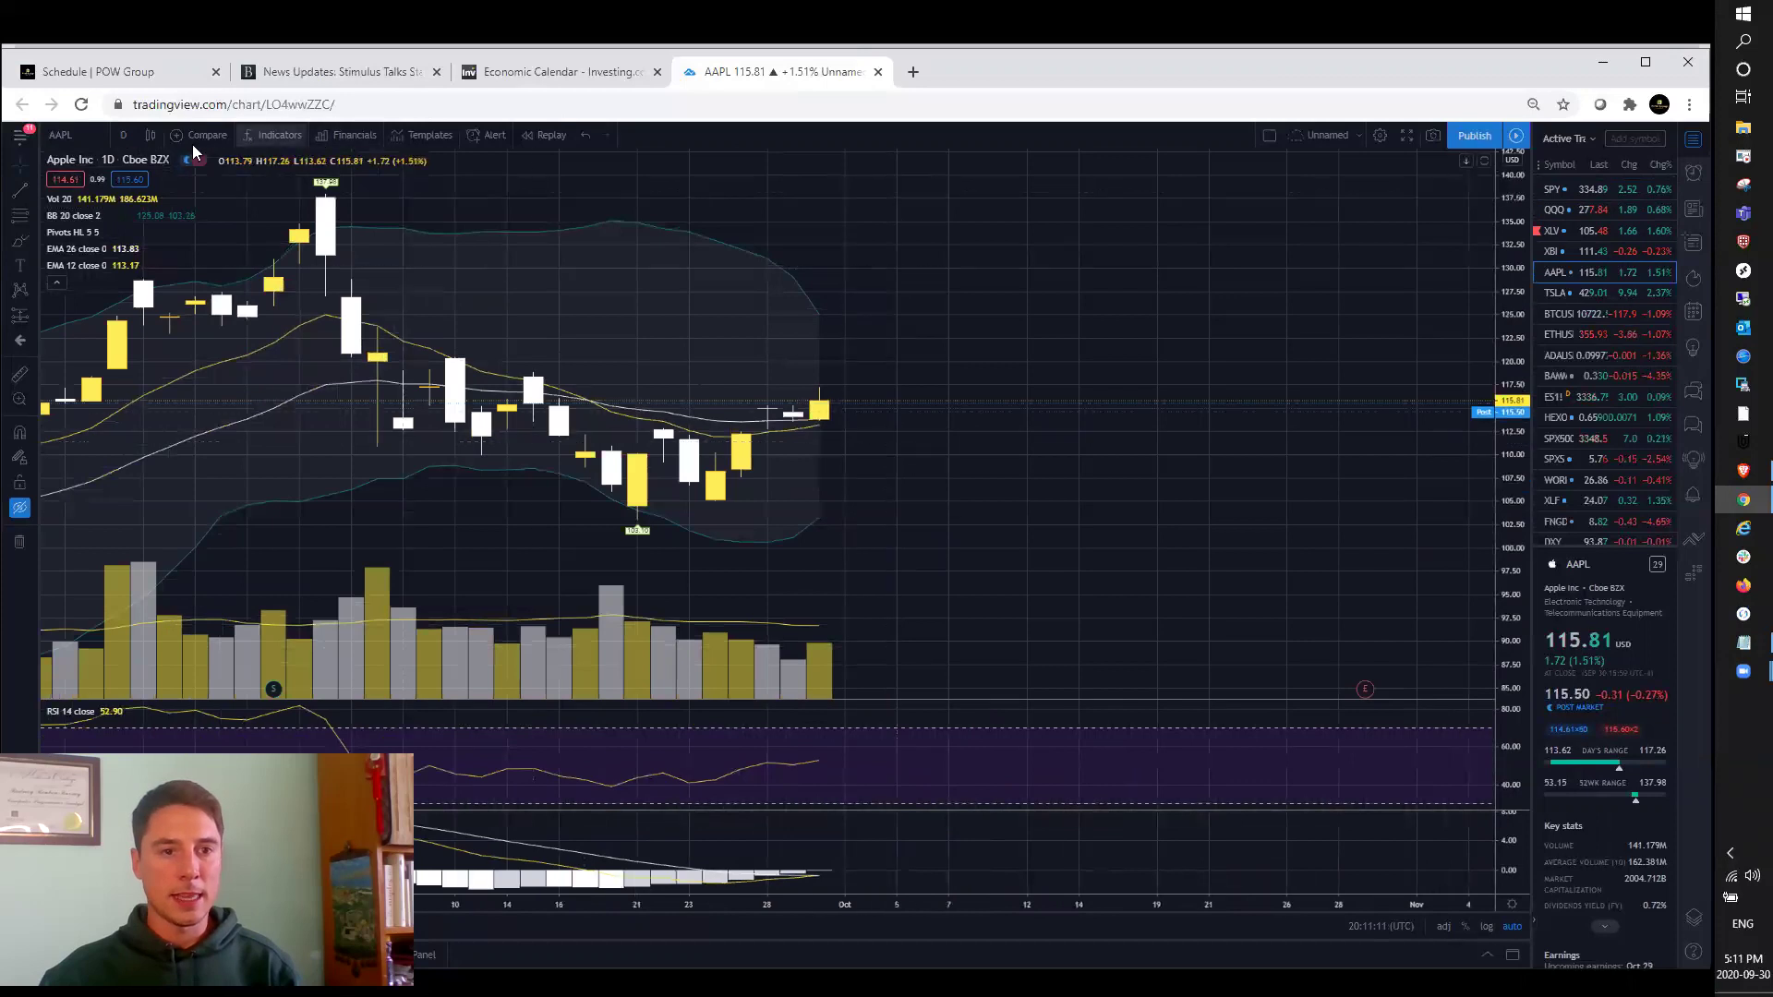
left_click(132, 136)
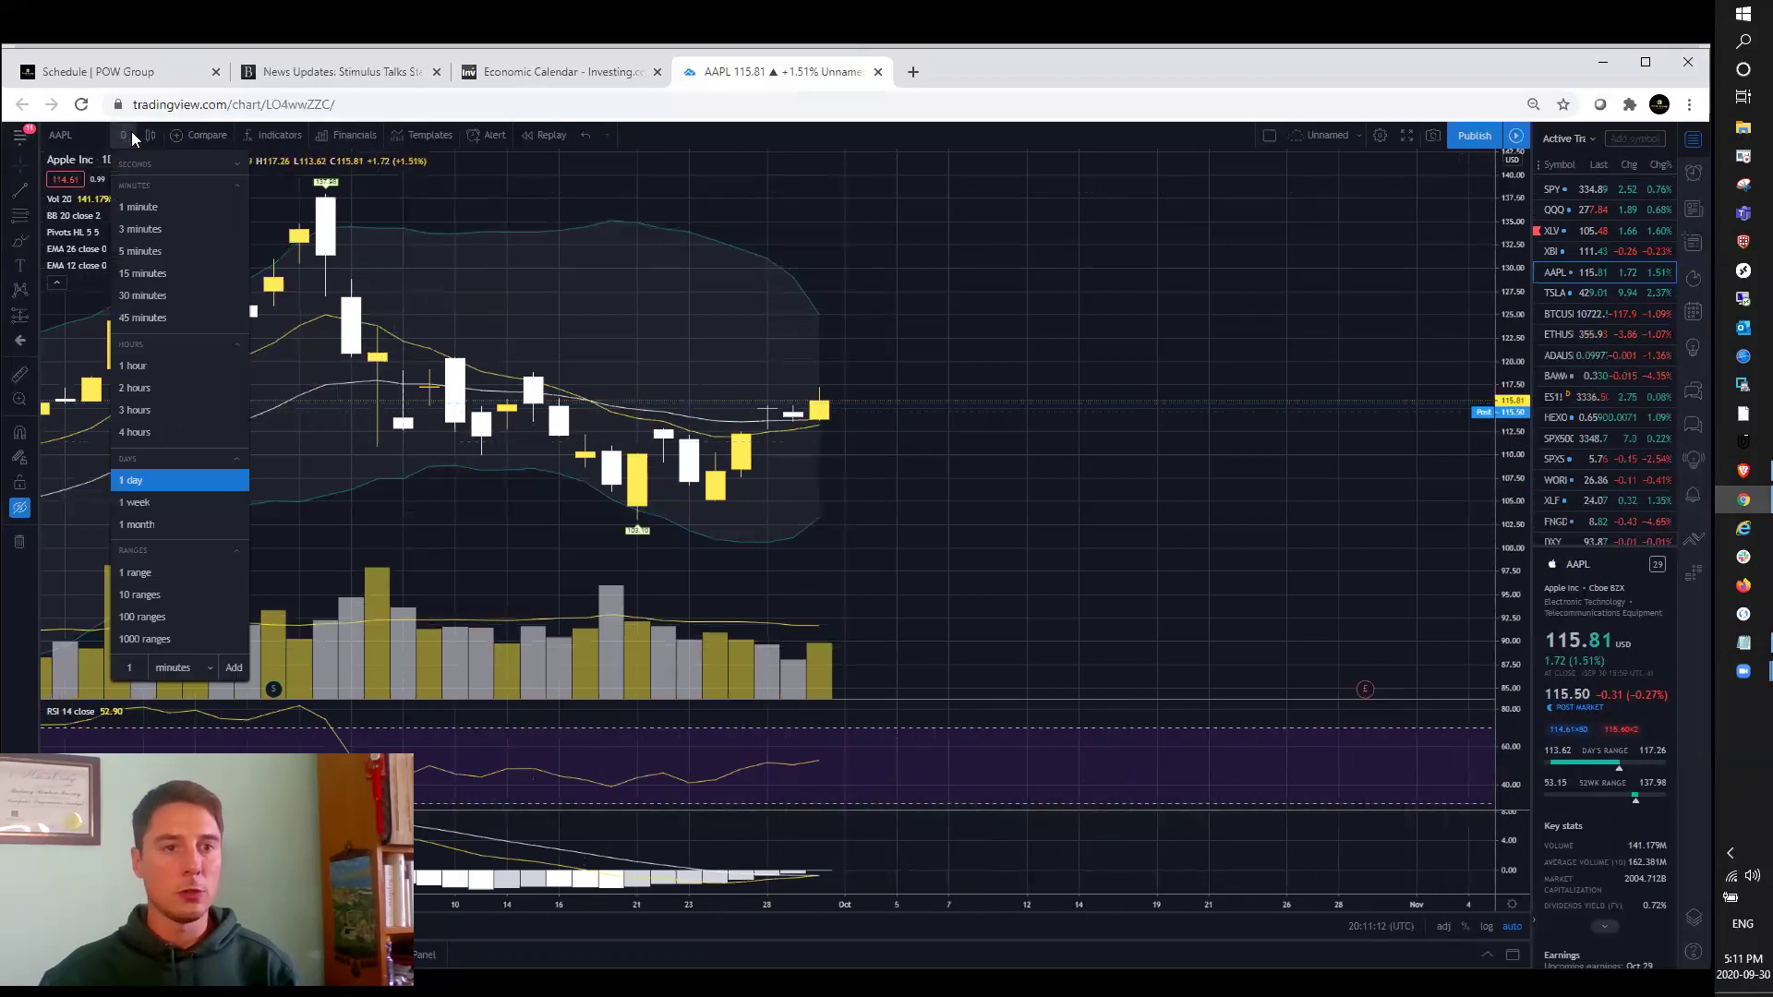
left_click(162, 368)
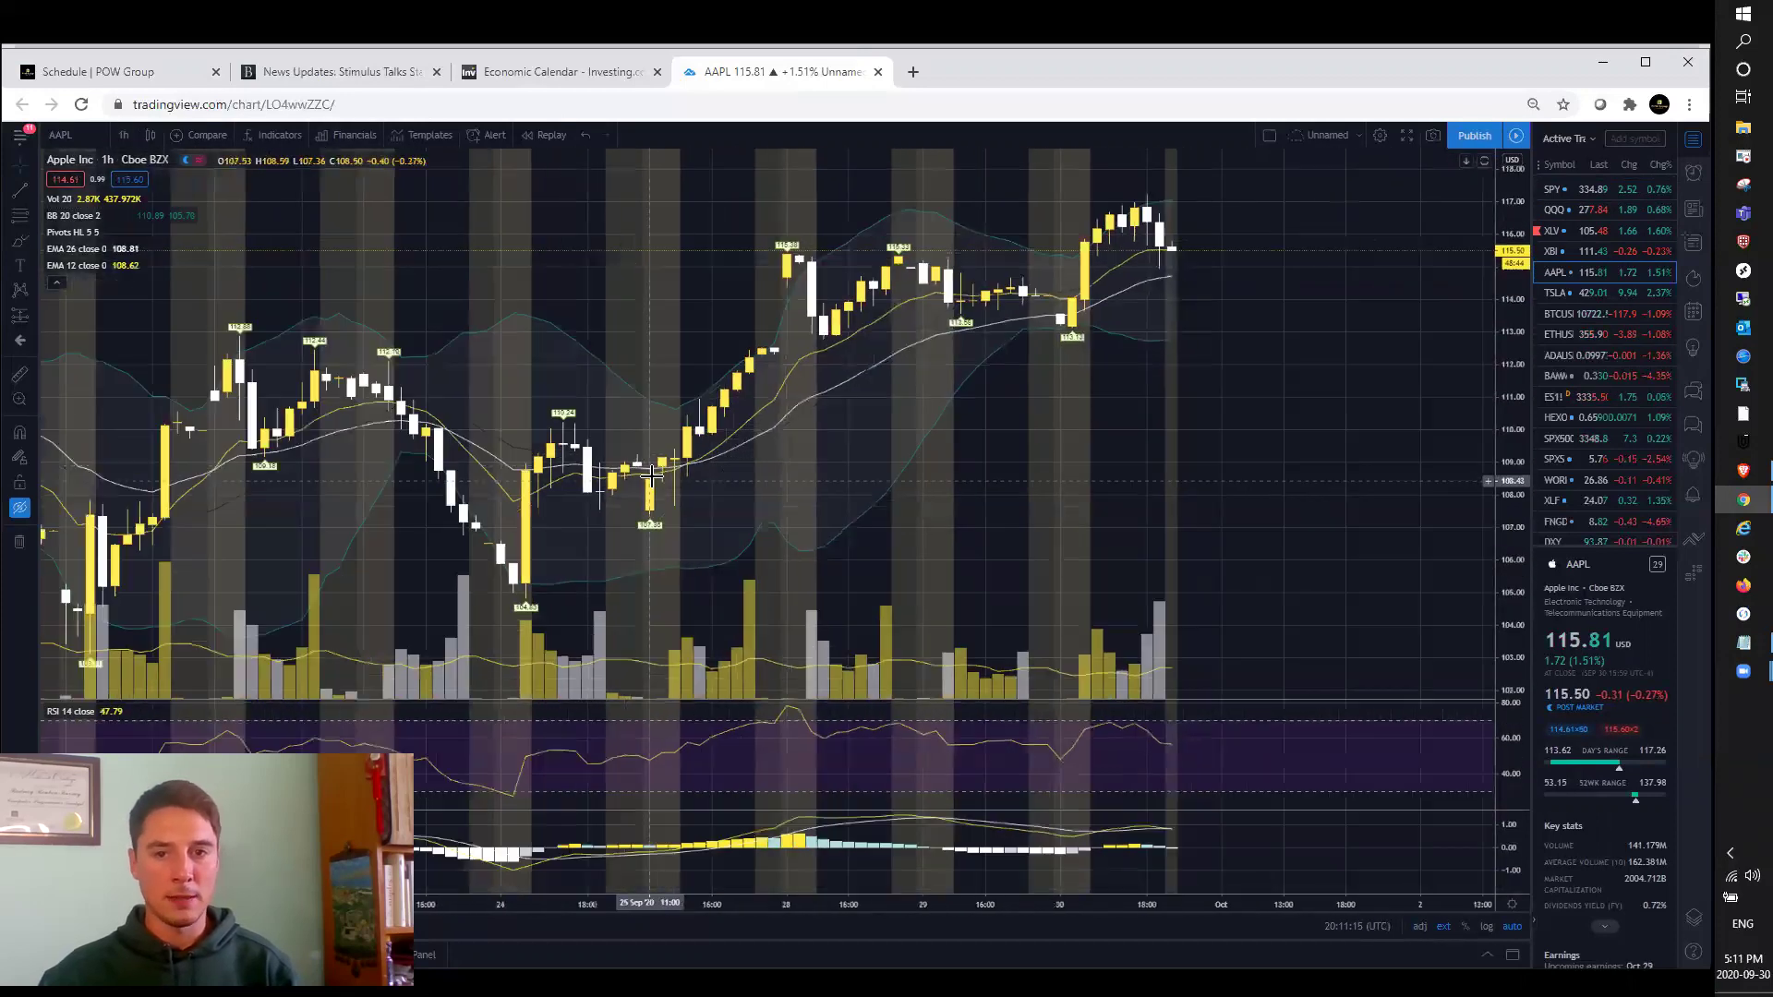
scroll(652, 476, "up", 3)
scroll(679, 467, "down", 3)
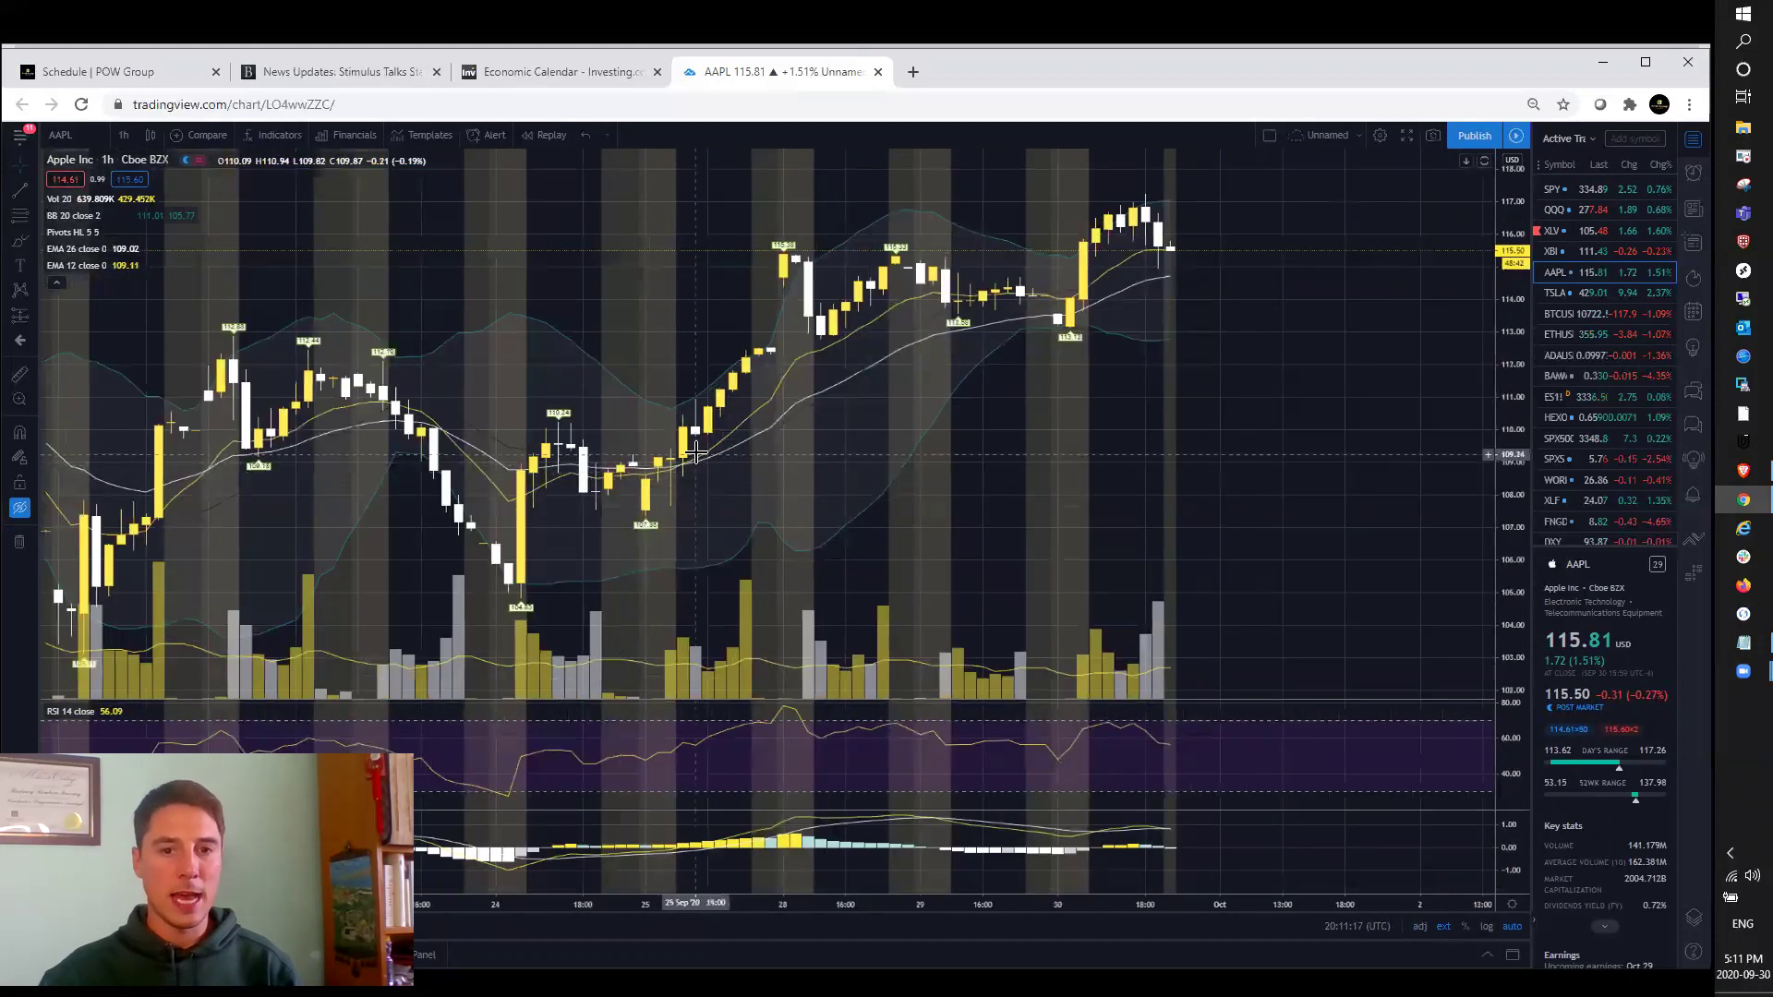
scroll(1343, 305, "up", 2)
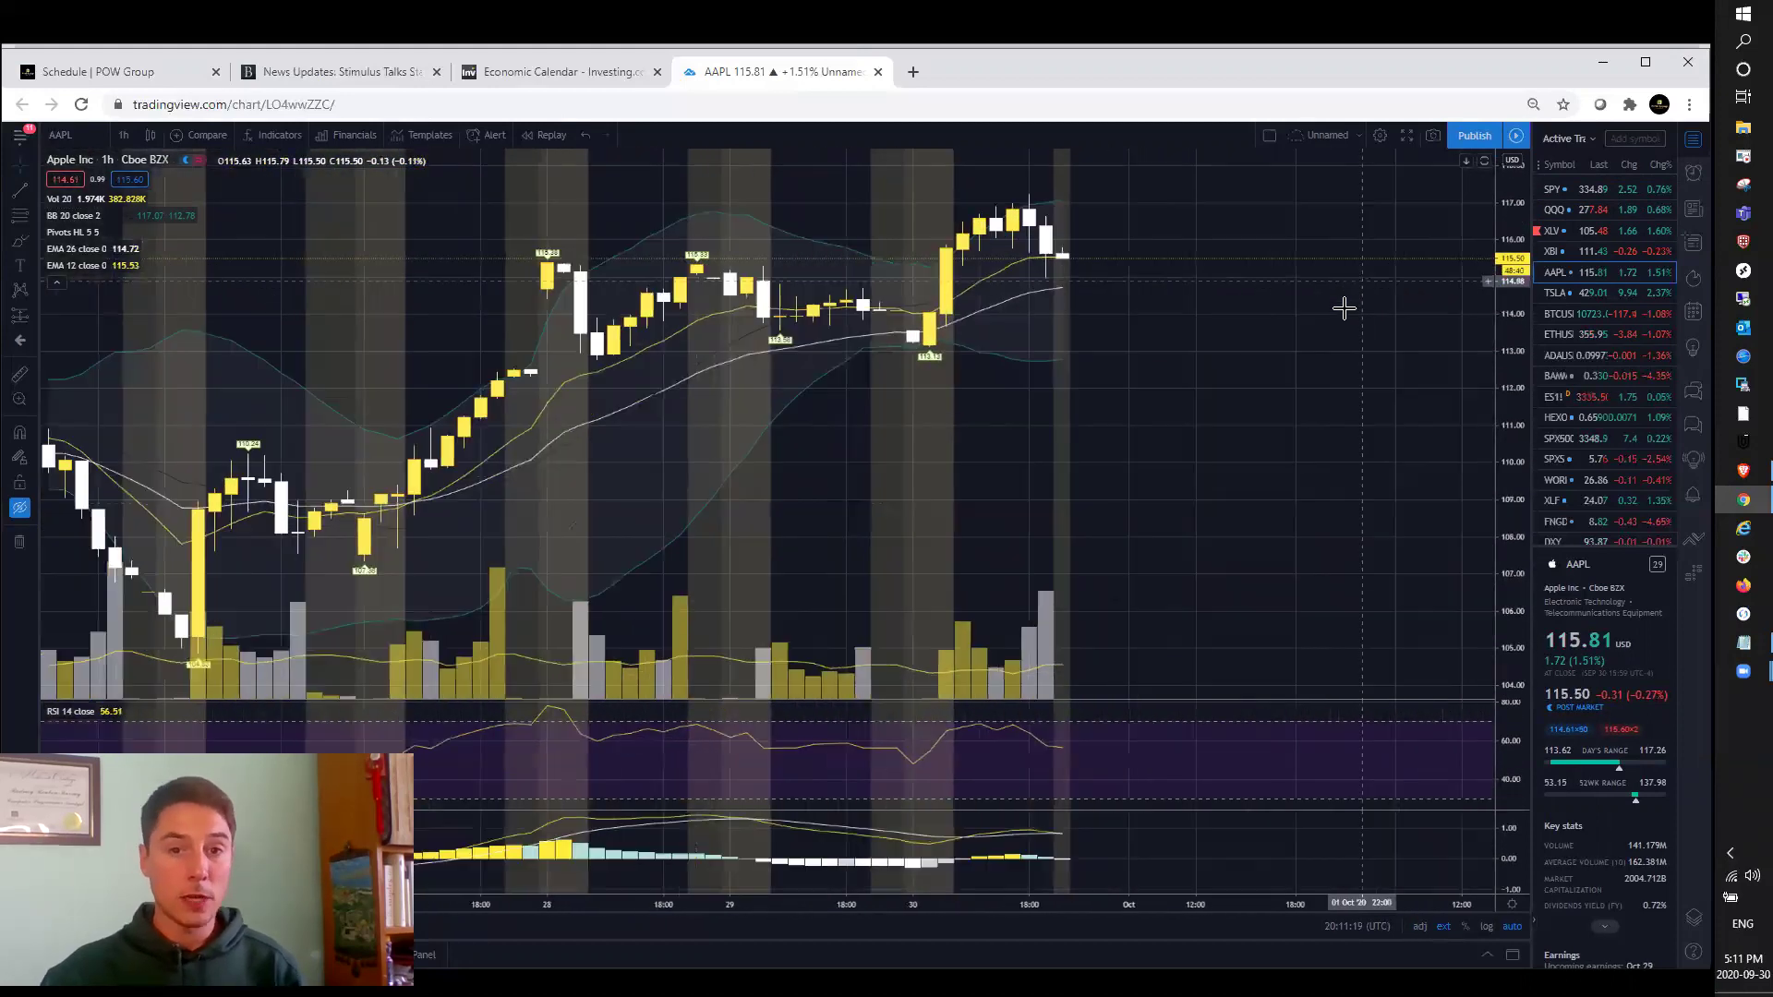
scroll(1222, 400, "up", 1)
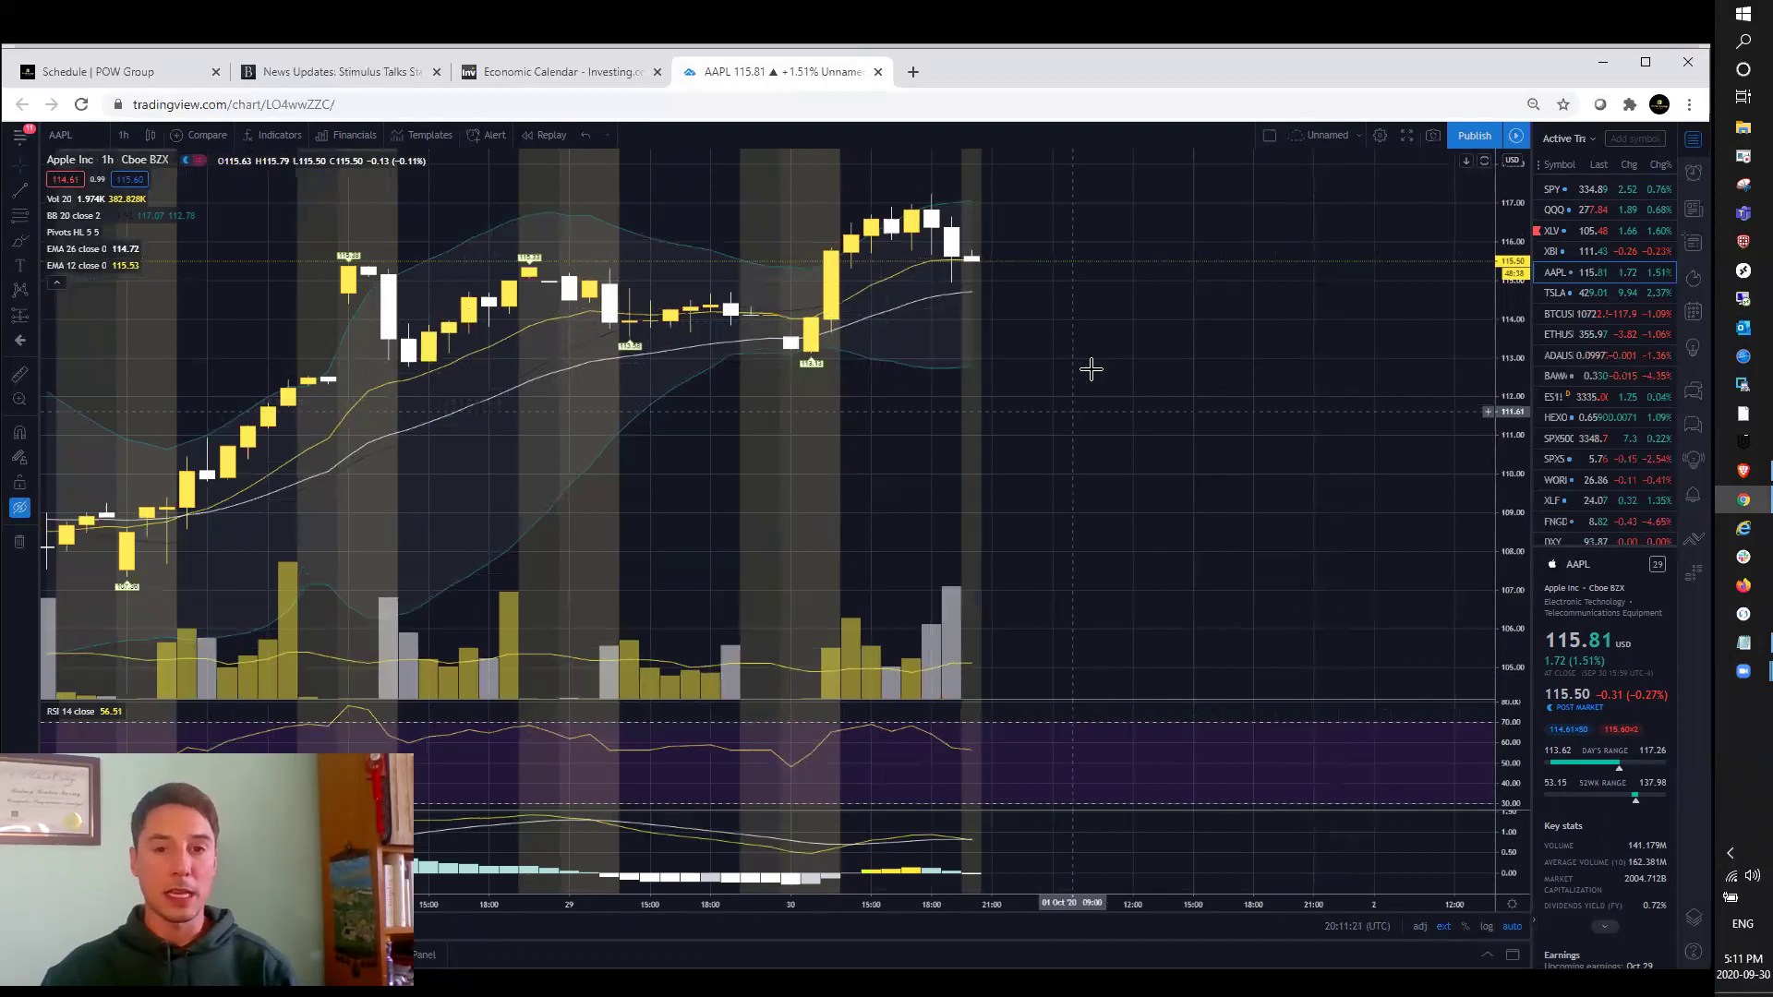
scroll(1085, 365, "down", 2)
scroll(1087, 375, "down", 2)
scroll(1266, 435, "up", 2)
scroll(1274, 451, "up", 2)
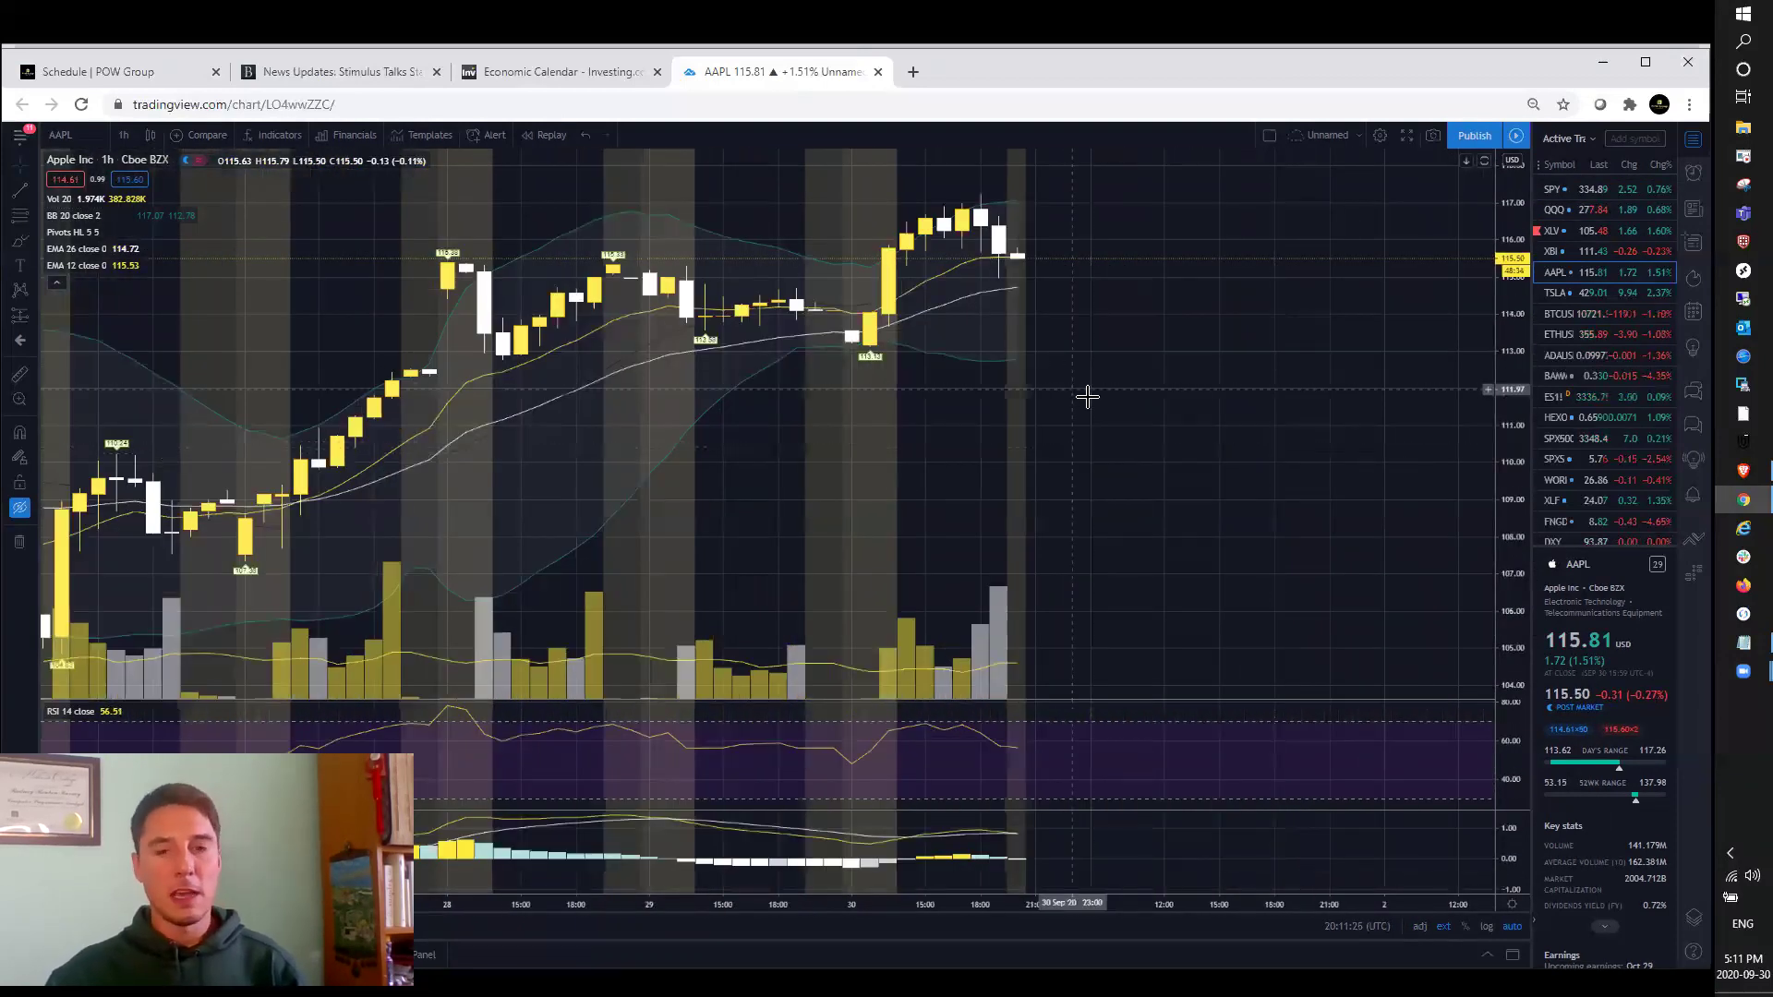
scroll(1089, 397, "down", 2)
scroll(1102, 416, "down", 1)
scroll(1123, 440, "up", 1)
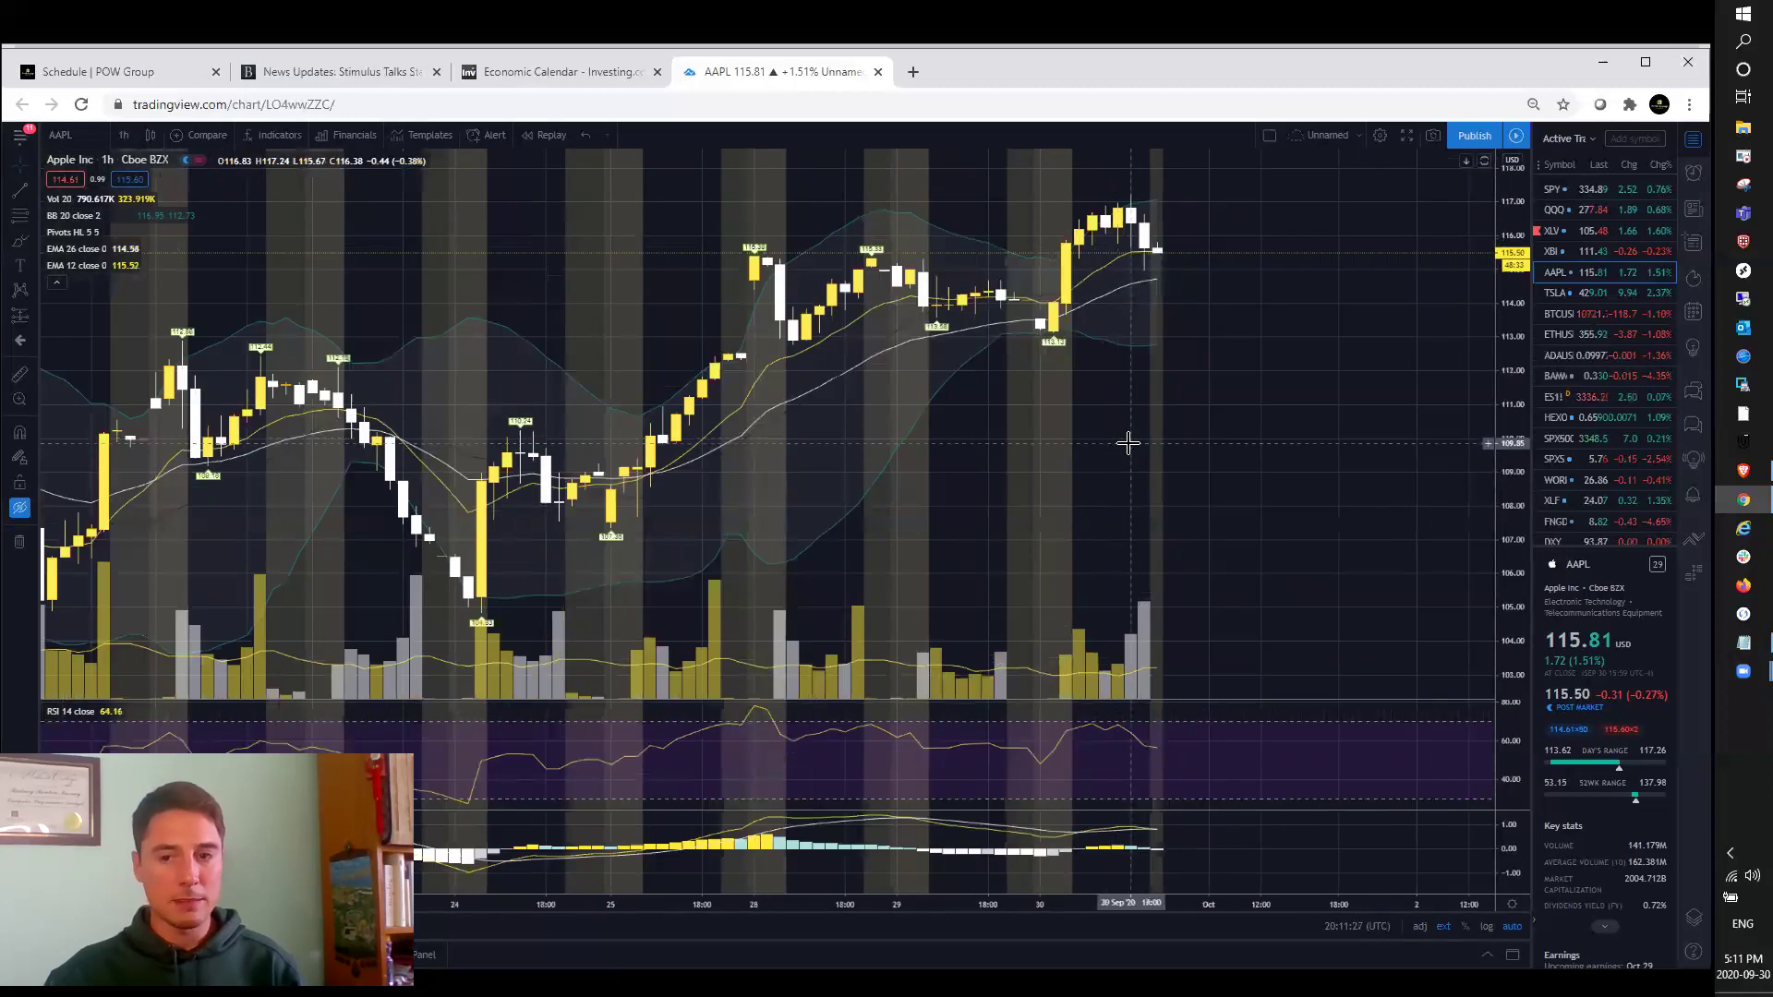
scroll(1139, 486, "up", 1)
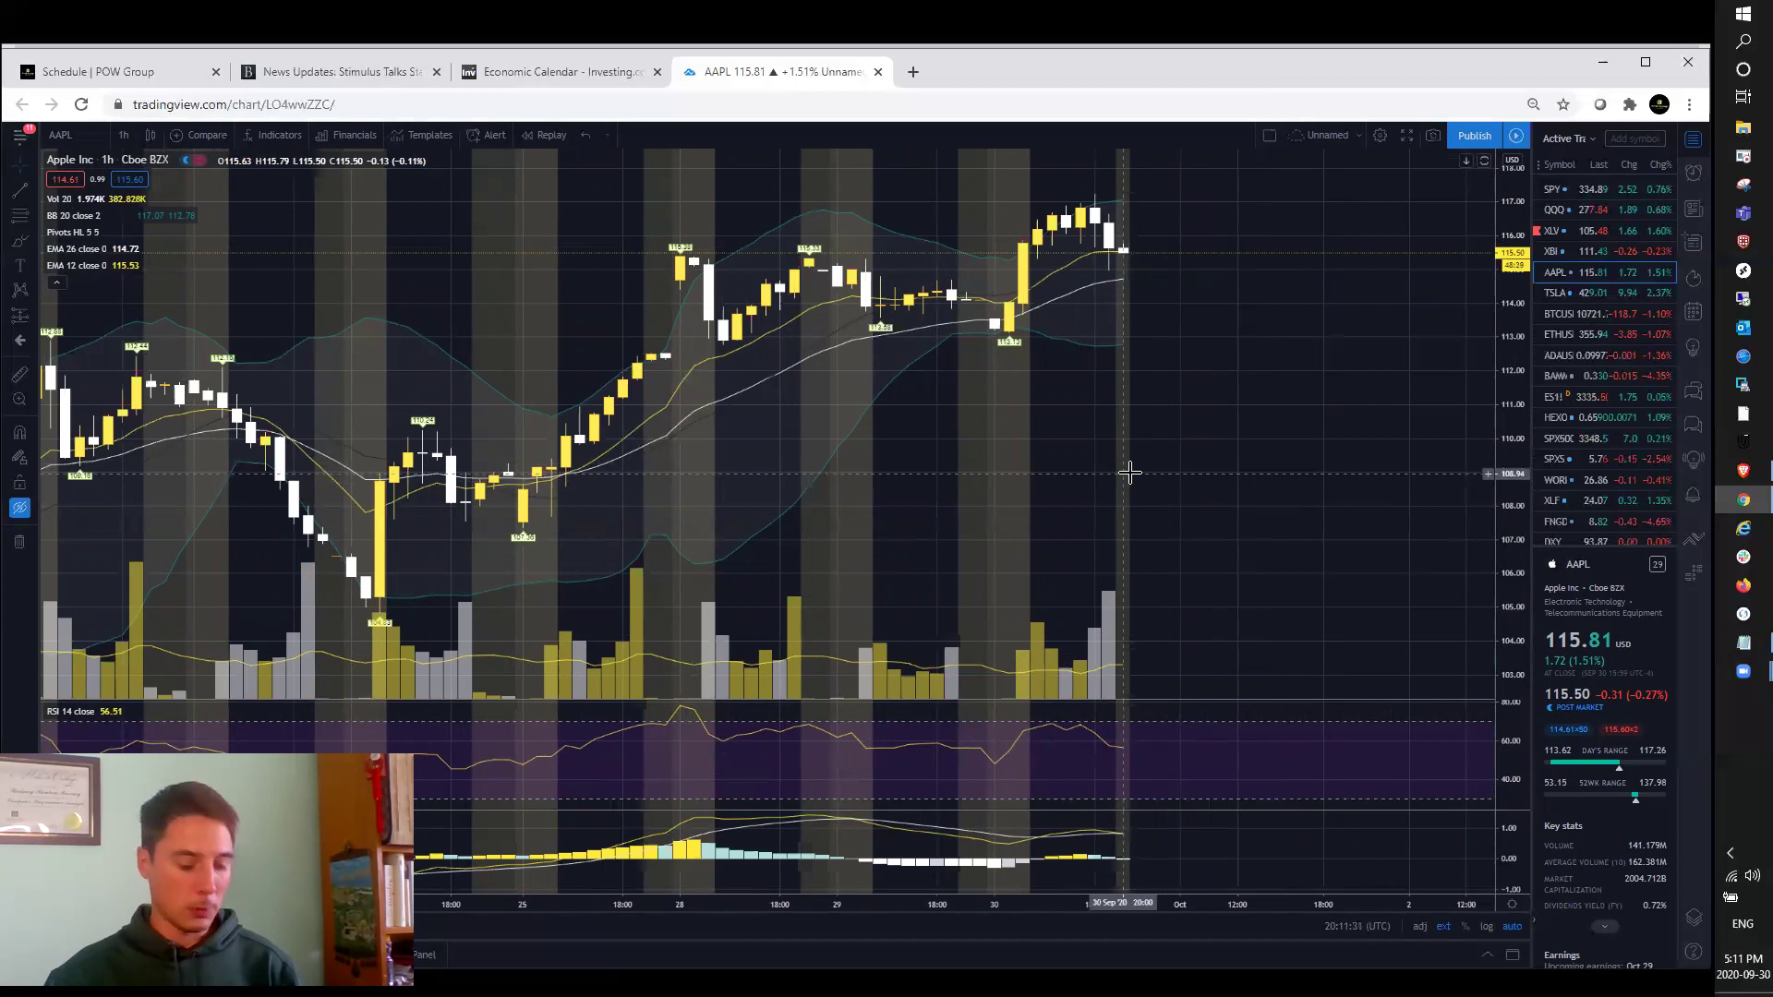
scroll(1119, 480, "up", 1)
scroll(1104, 472, "up", 1)
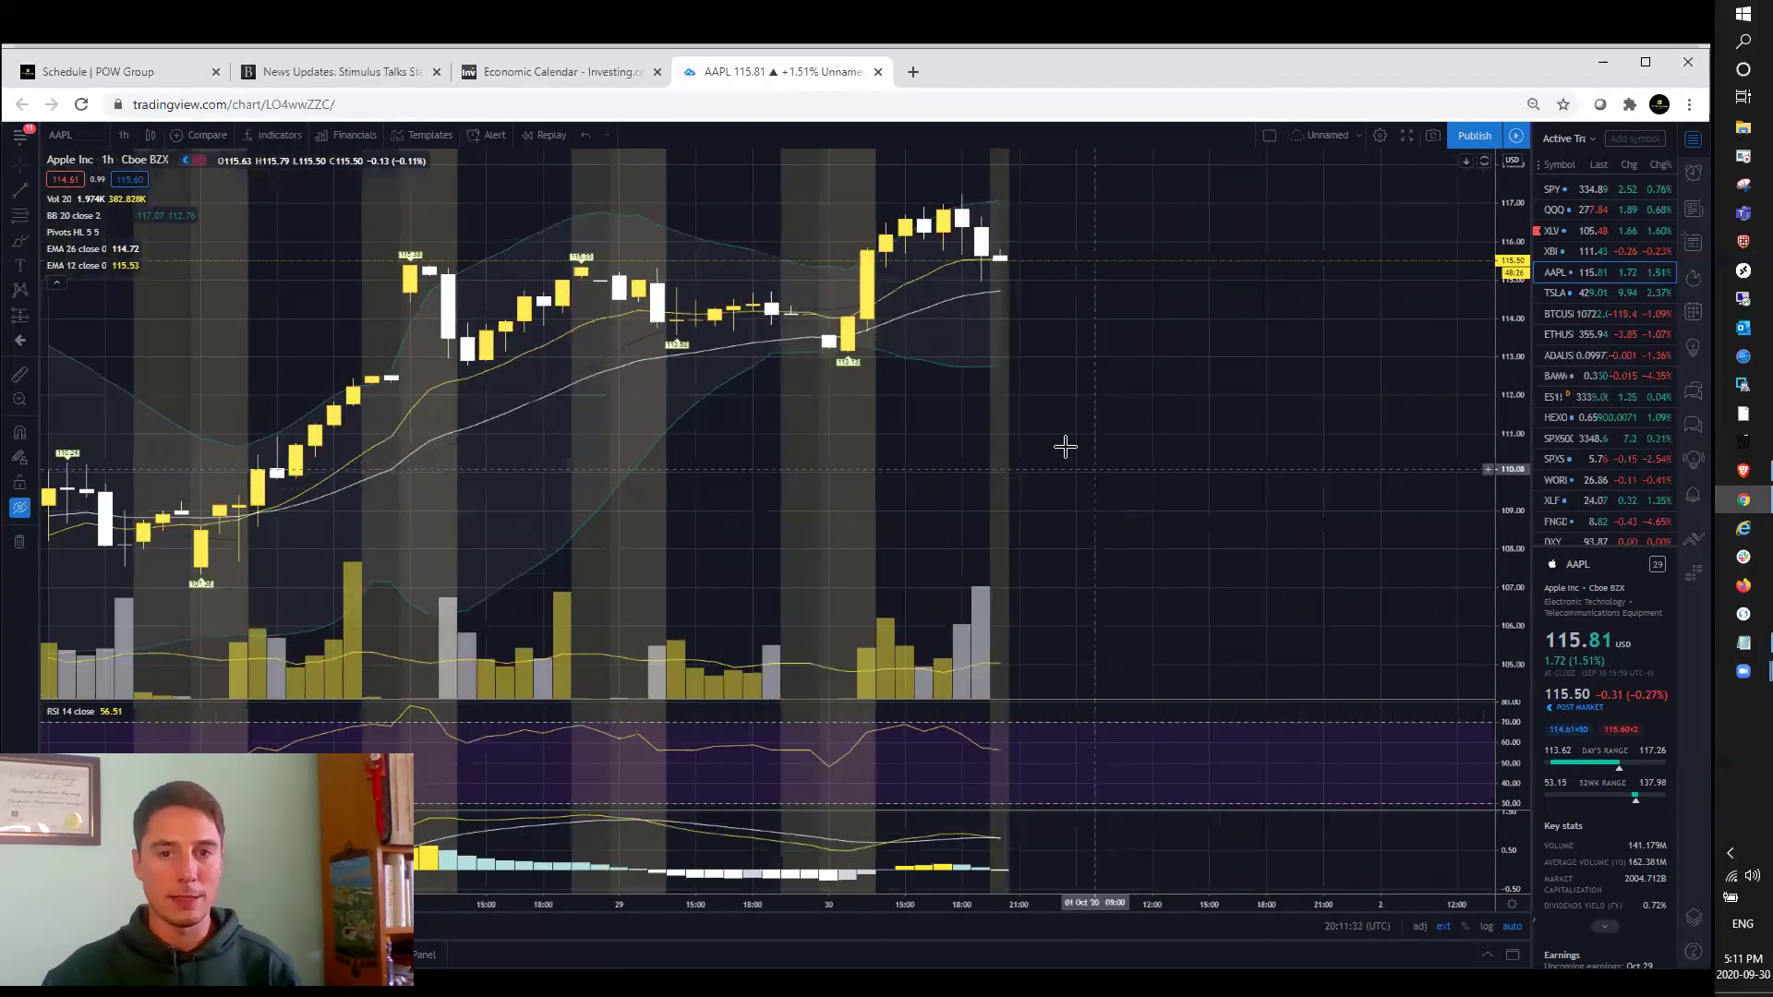
scroll(1055, 402, "up", 1)
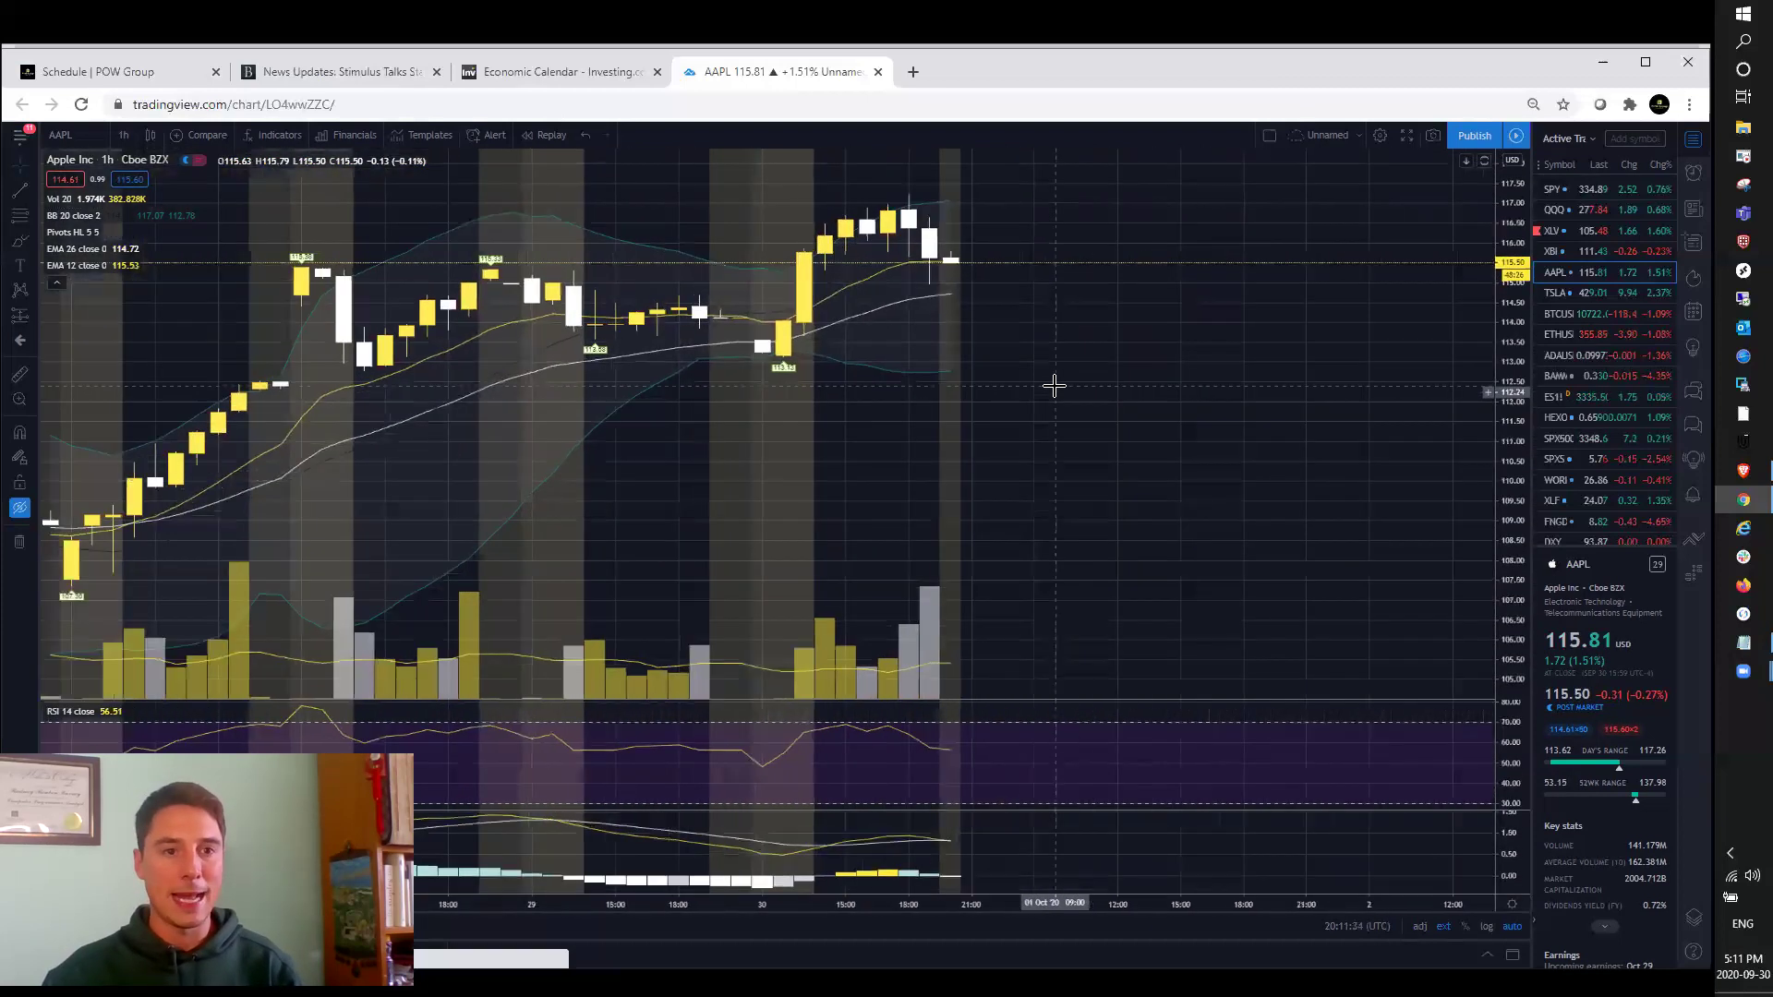
Show Apple on 5-minute candles, then switch the chart to Tesla.
left_click(124, 140)
left_click(141, 251)
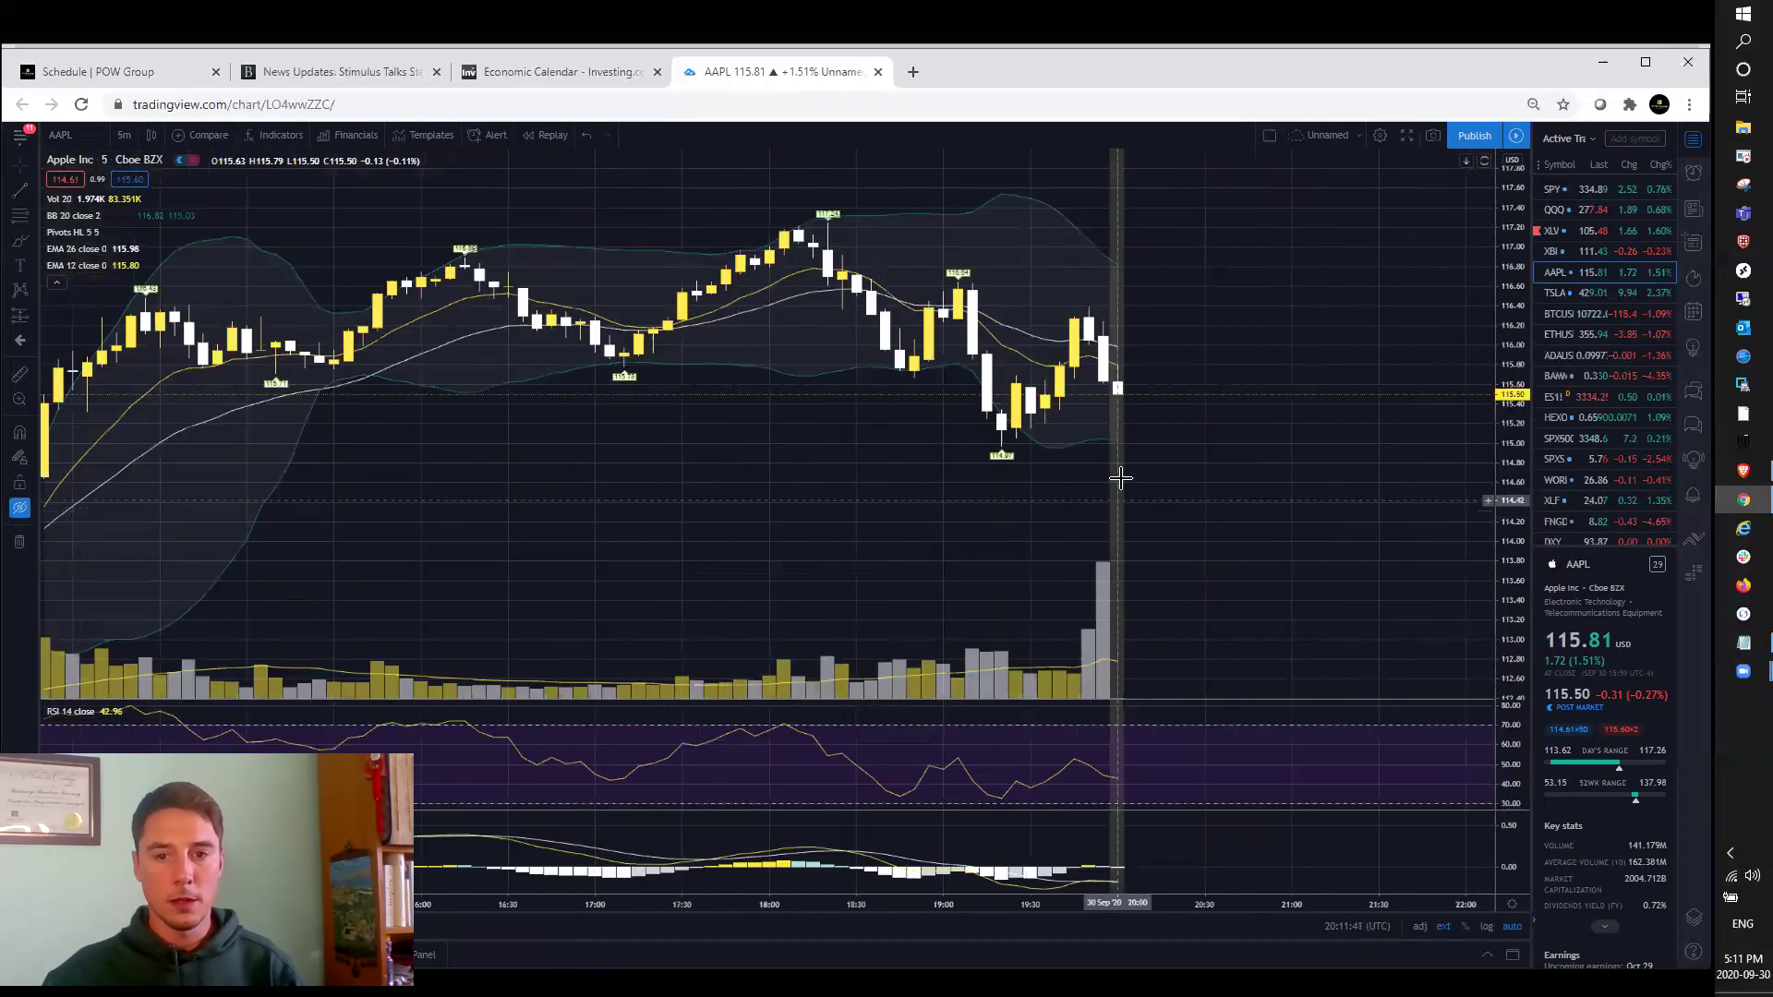
scroll(1038, 522, "down", 2)
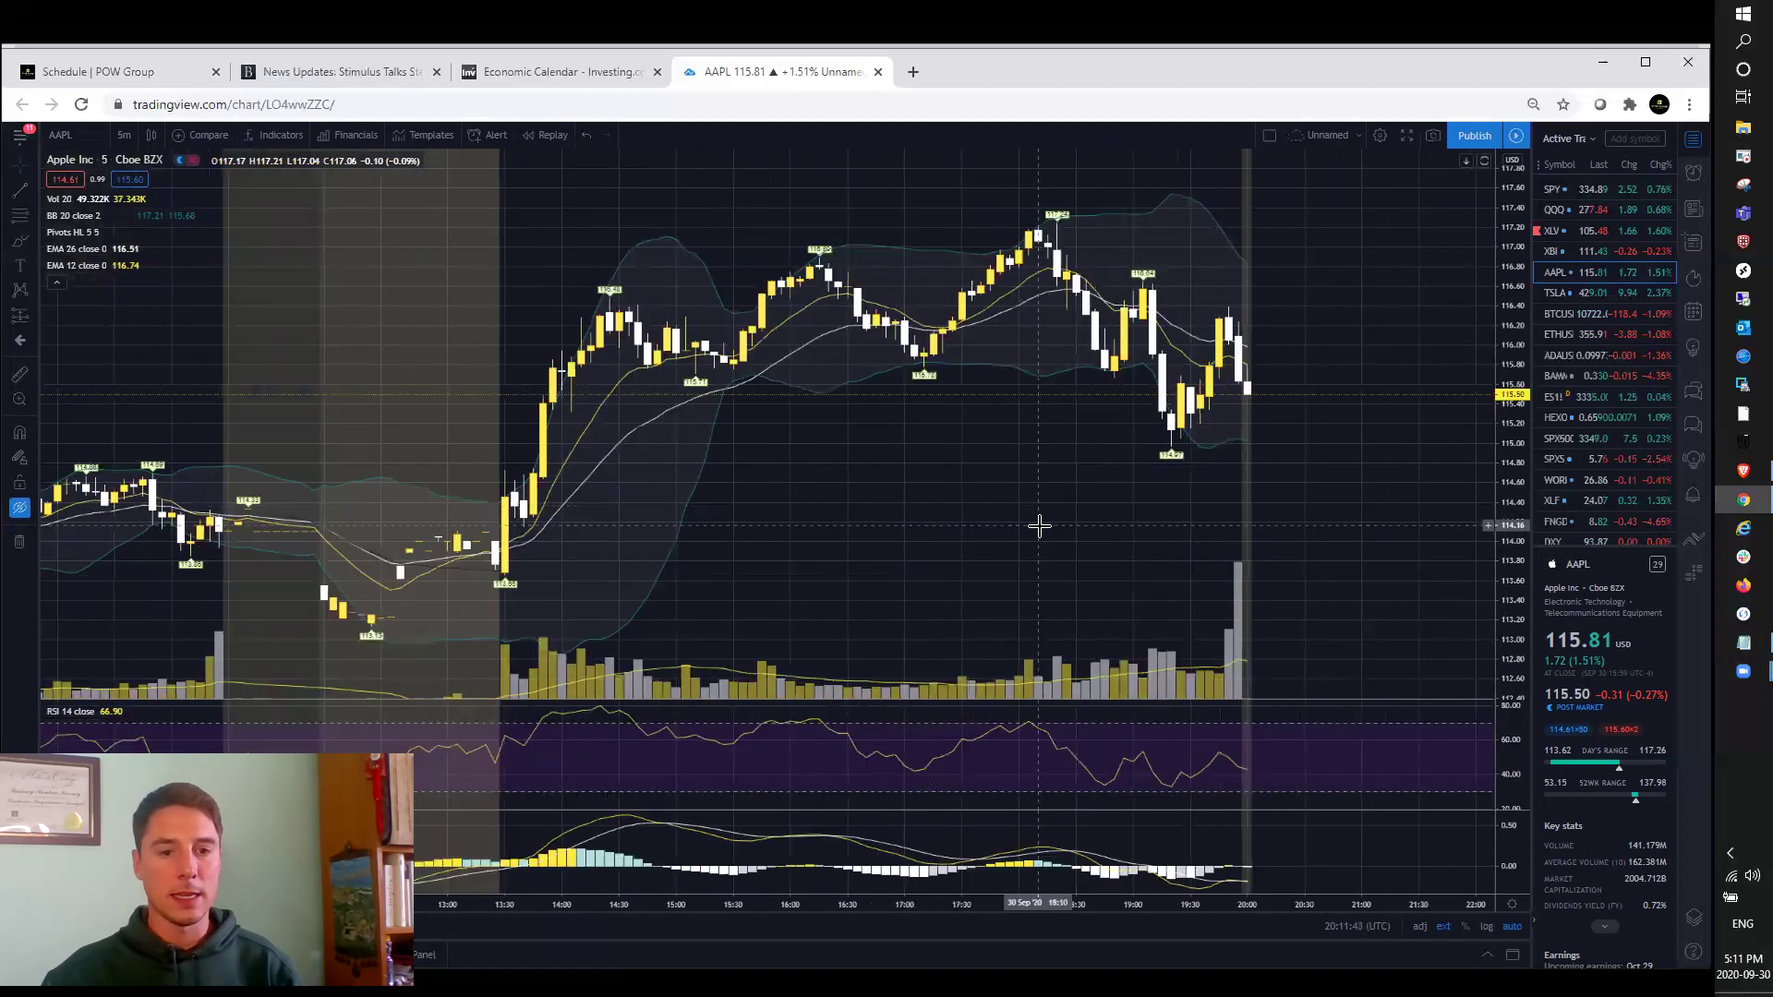
scroll(1177, 565, "up", 1)
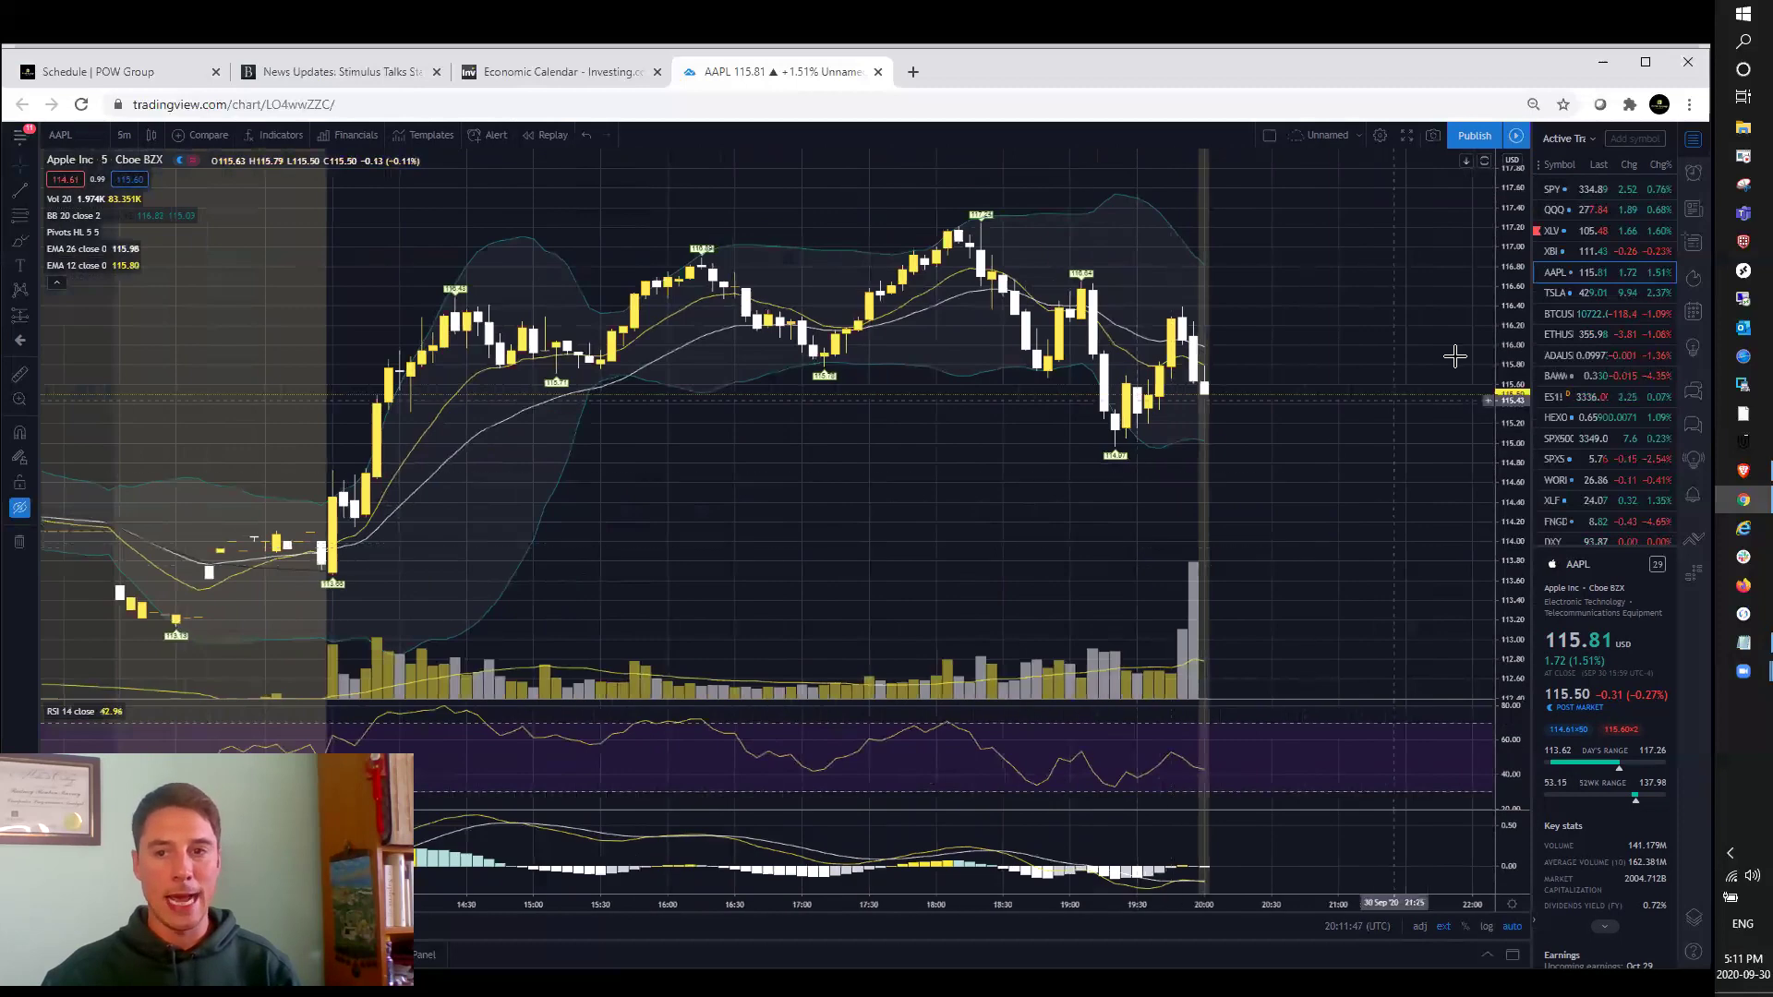
left_click(1567, 295)
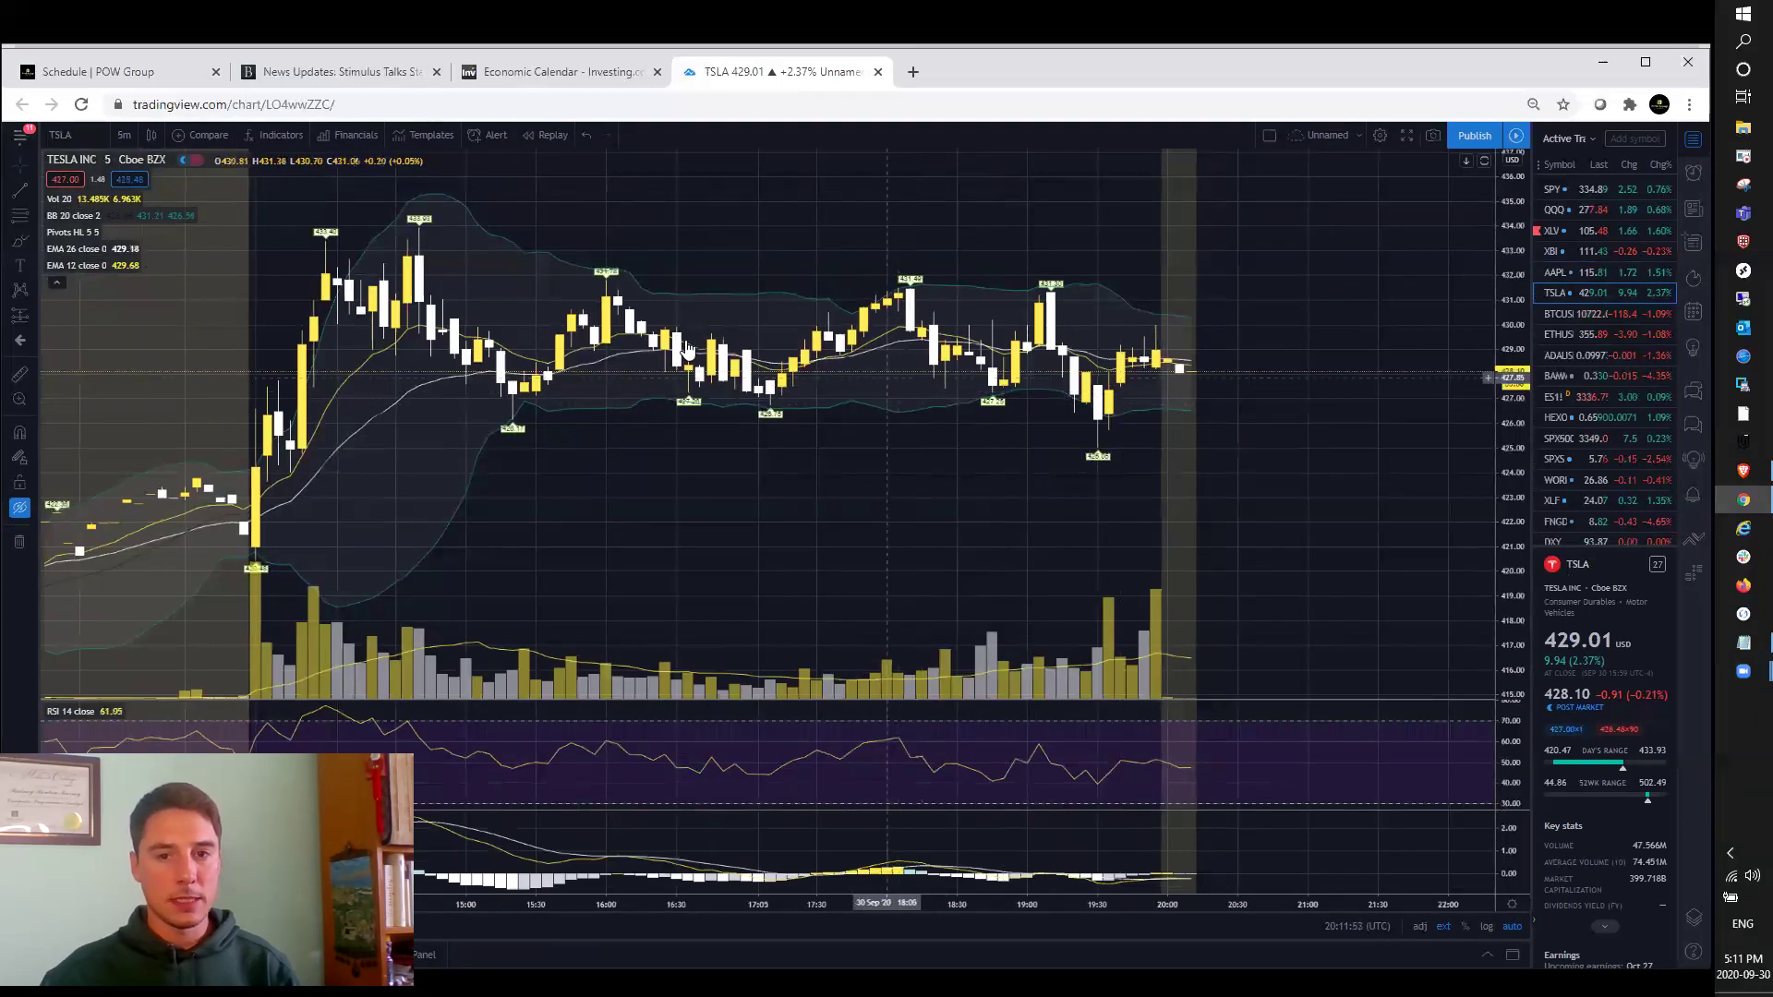
Switch Tesla's chart to monthly candles.
left_click(124, 134)
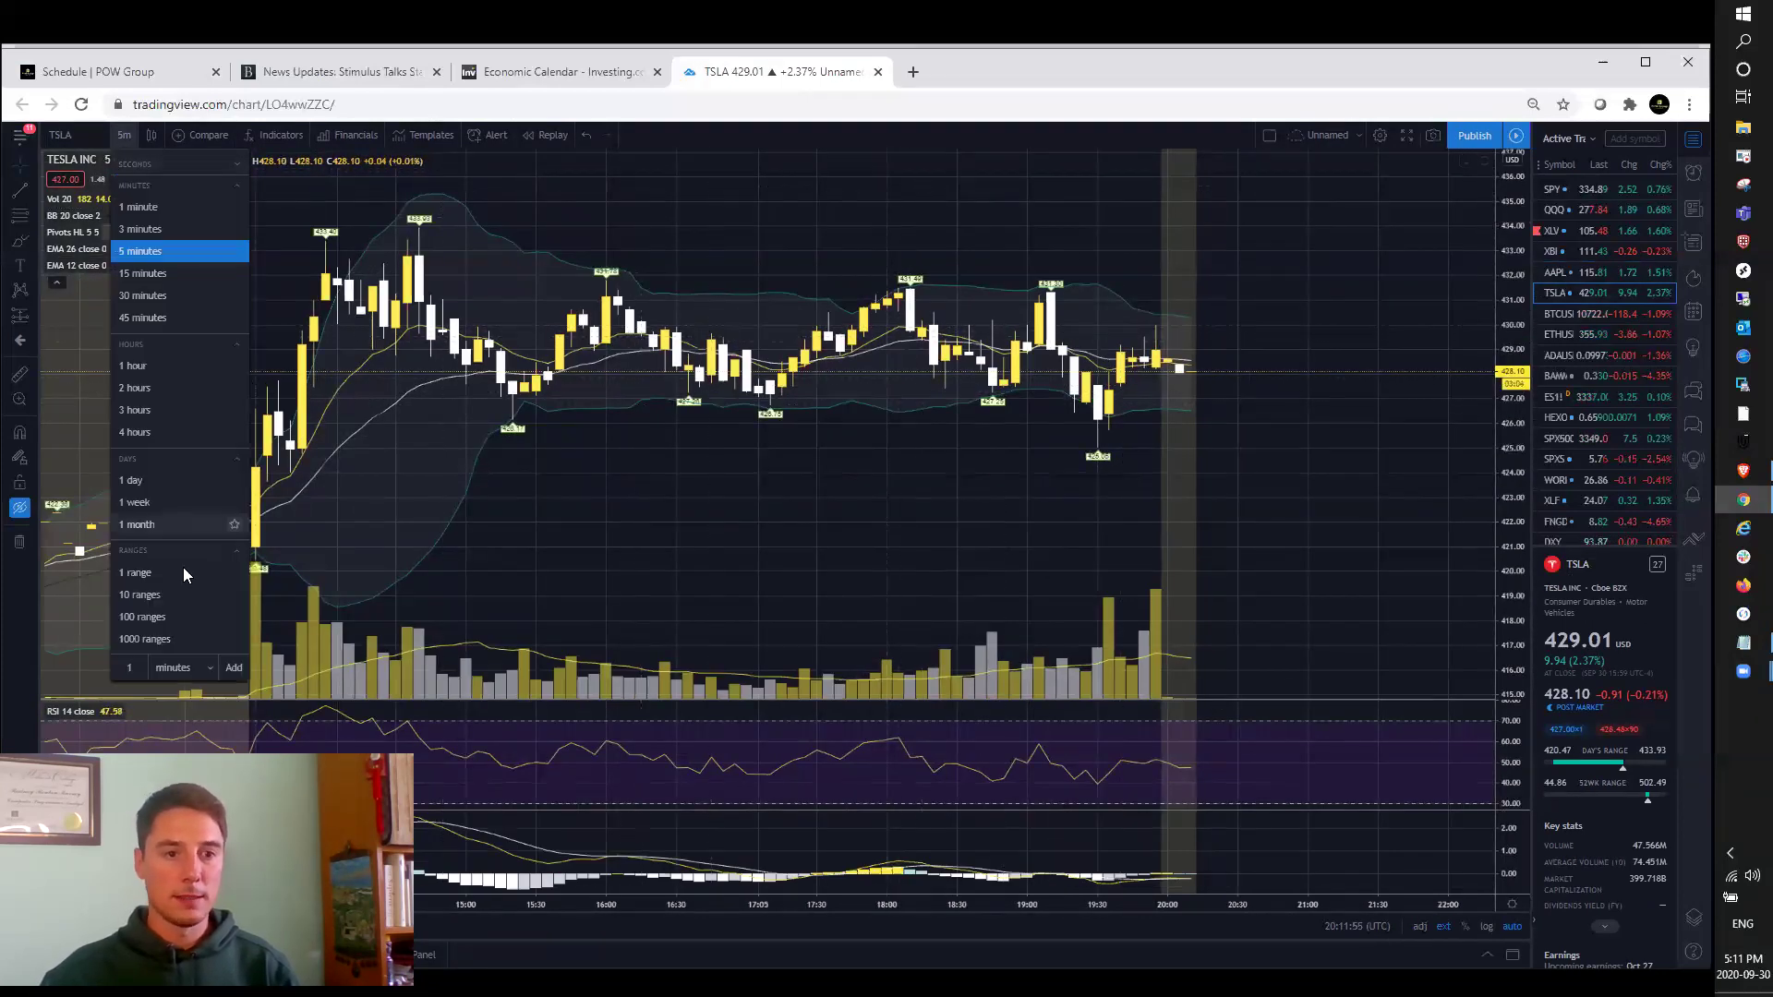
left_click(173, 526)
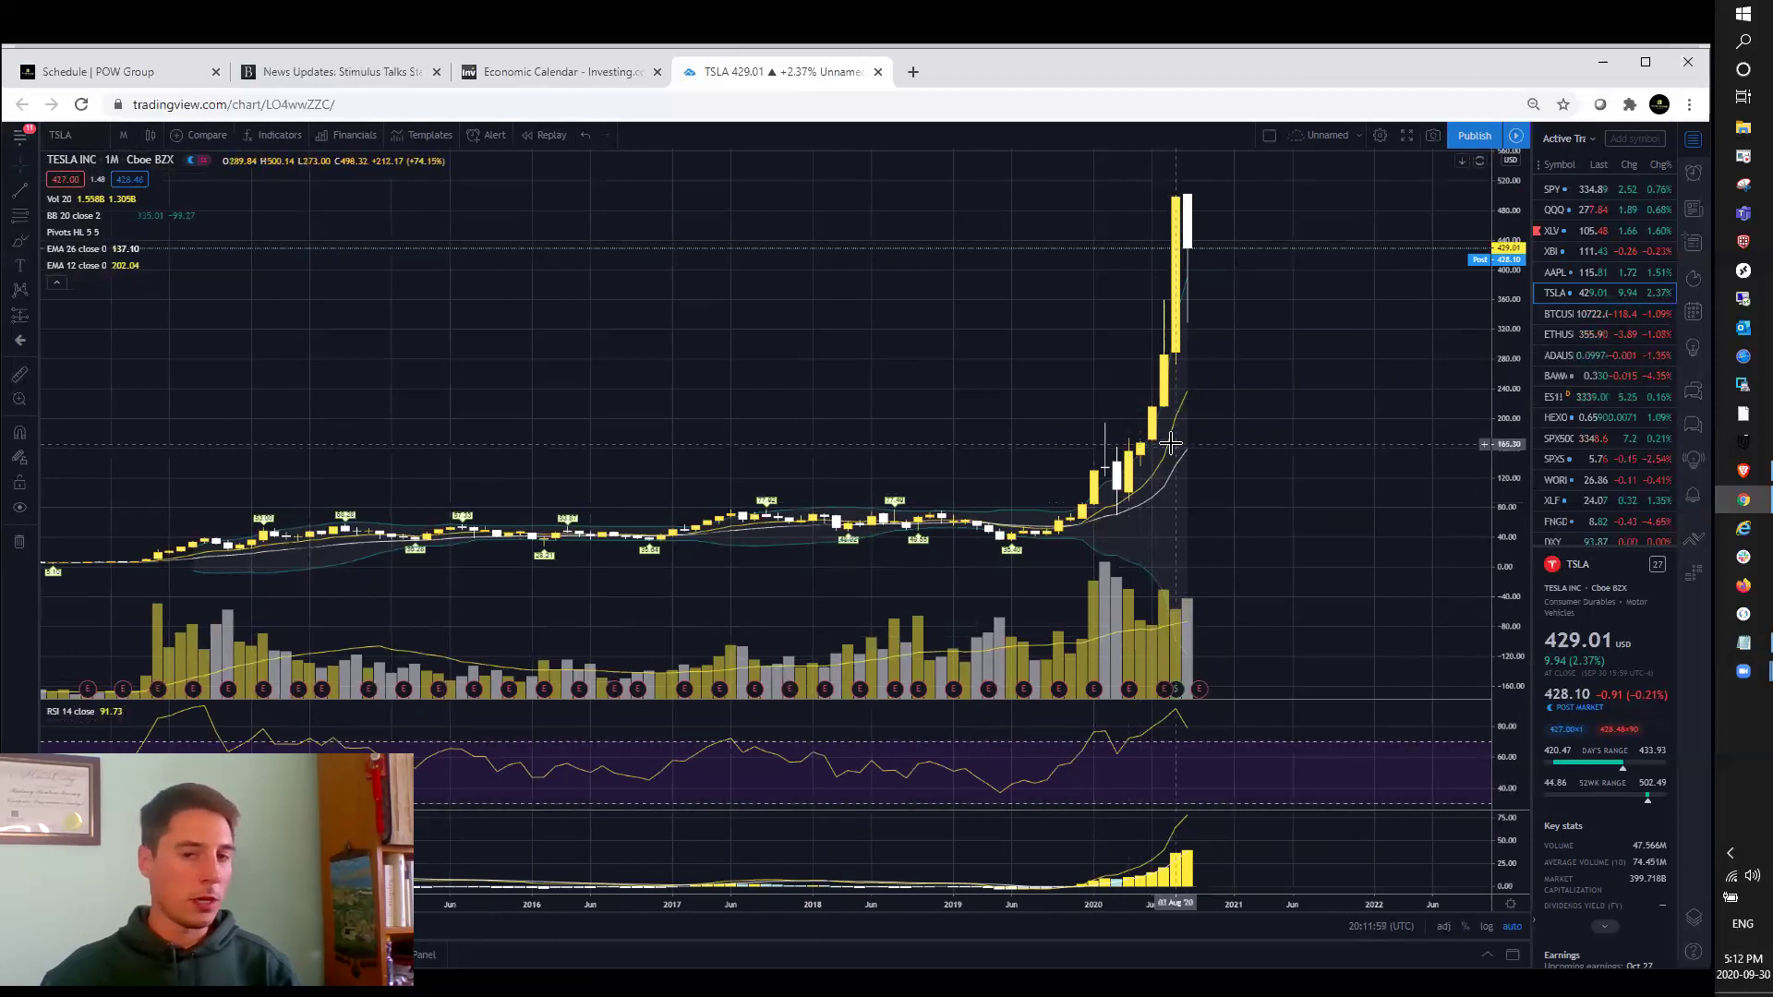
scroll(1171, 444, "up", 2)
scroll(1163, 442, "up", 2)
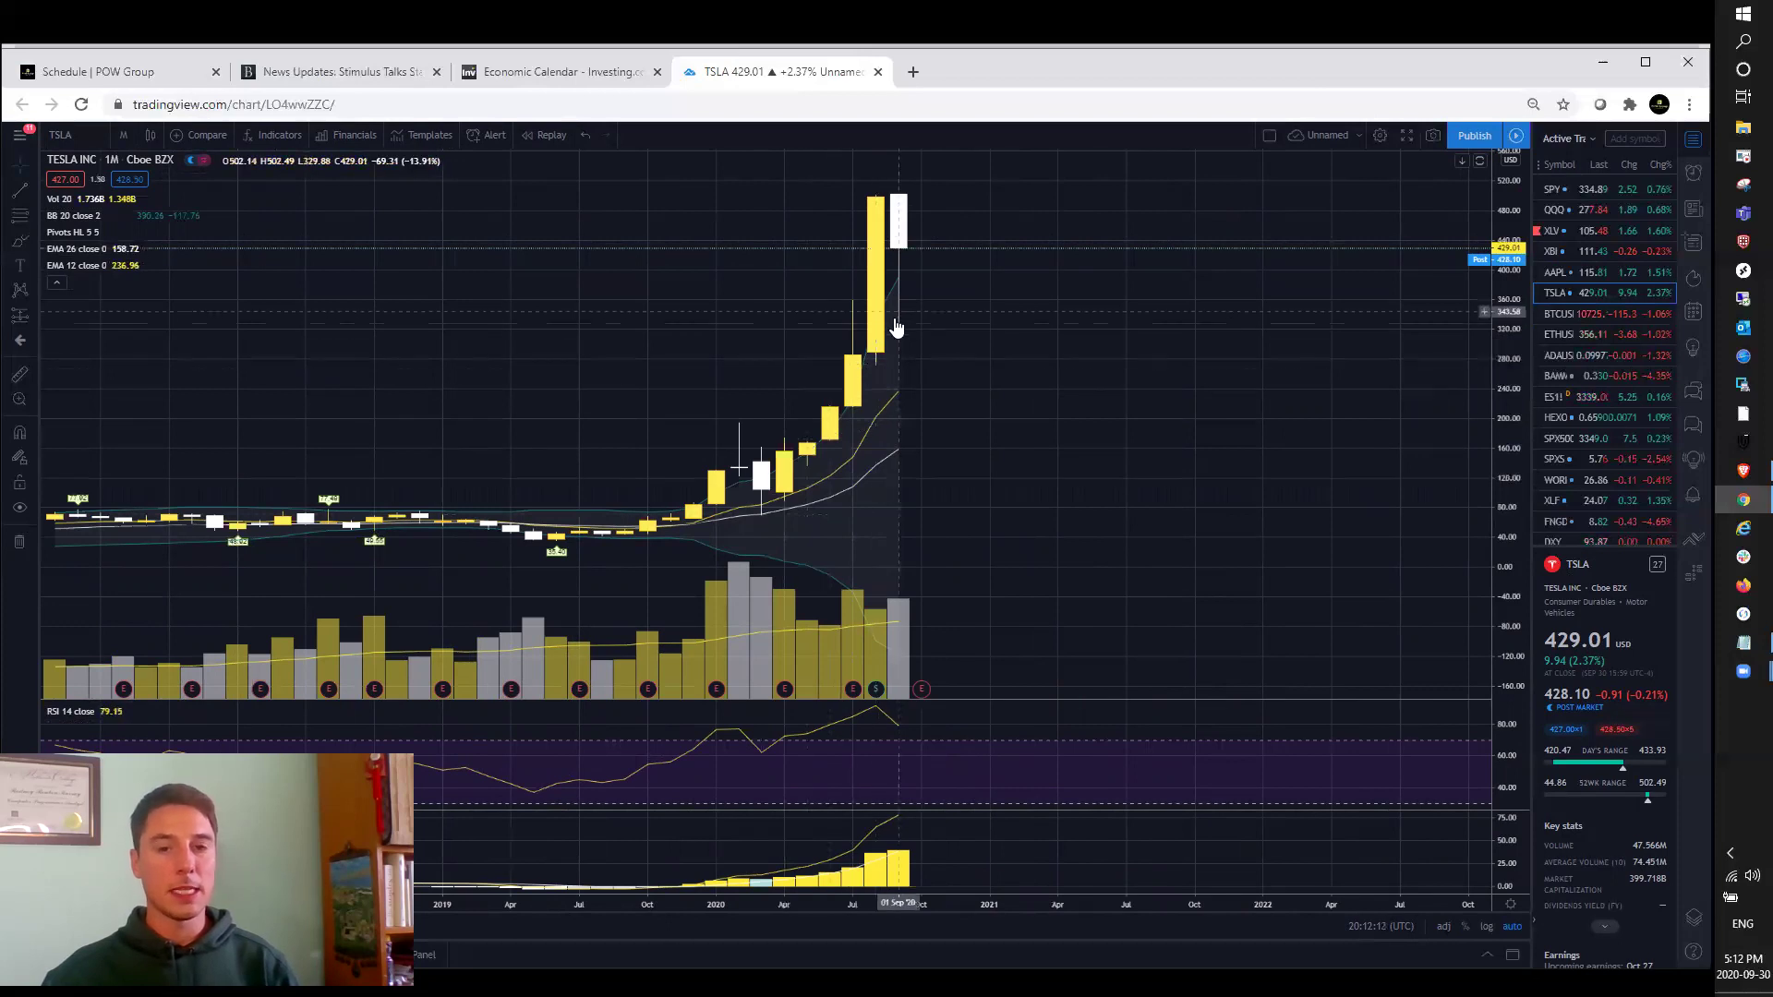
scroll(886, 388, "down", 2)
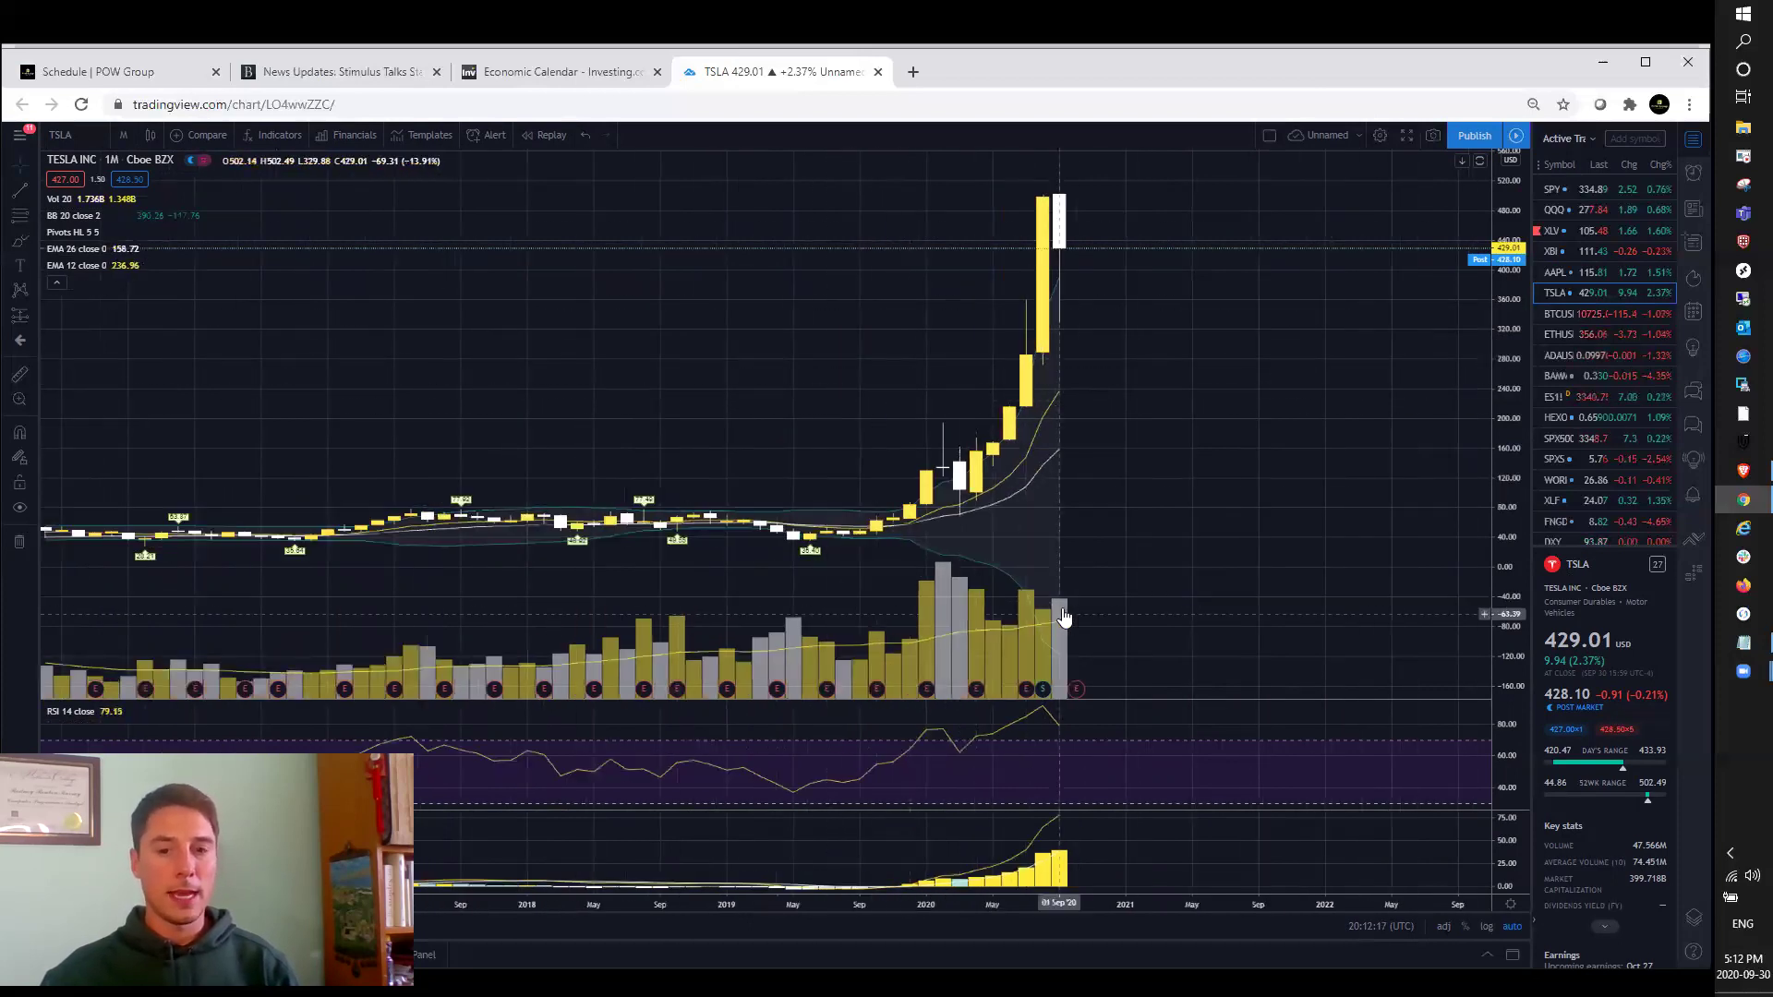
scroll(1066, 600, "up", 2)
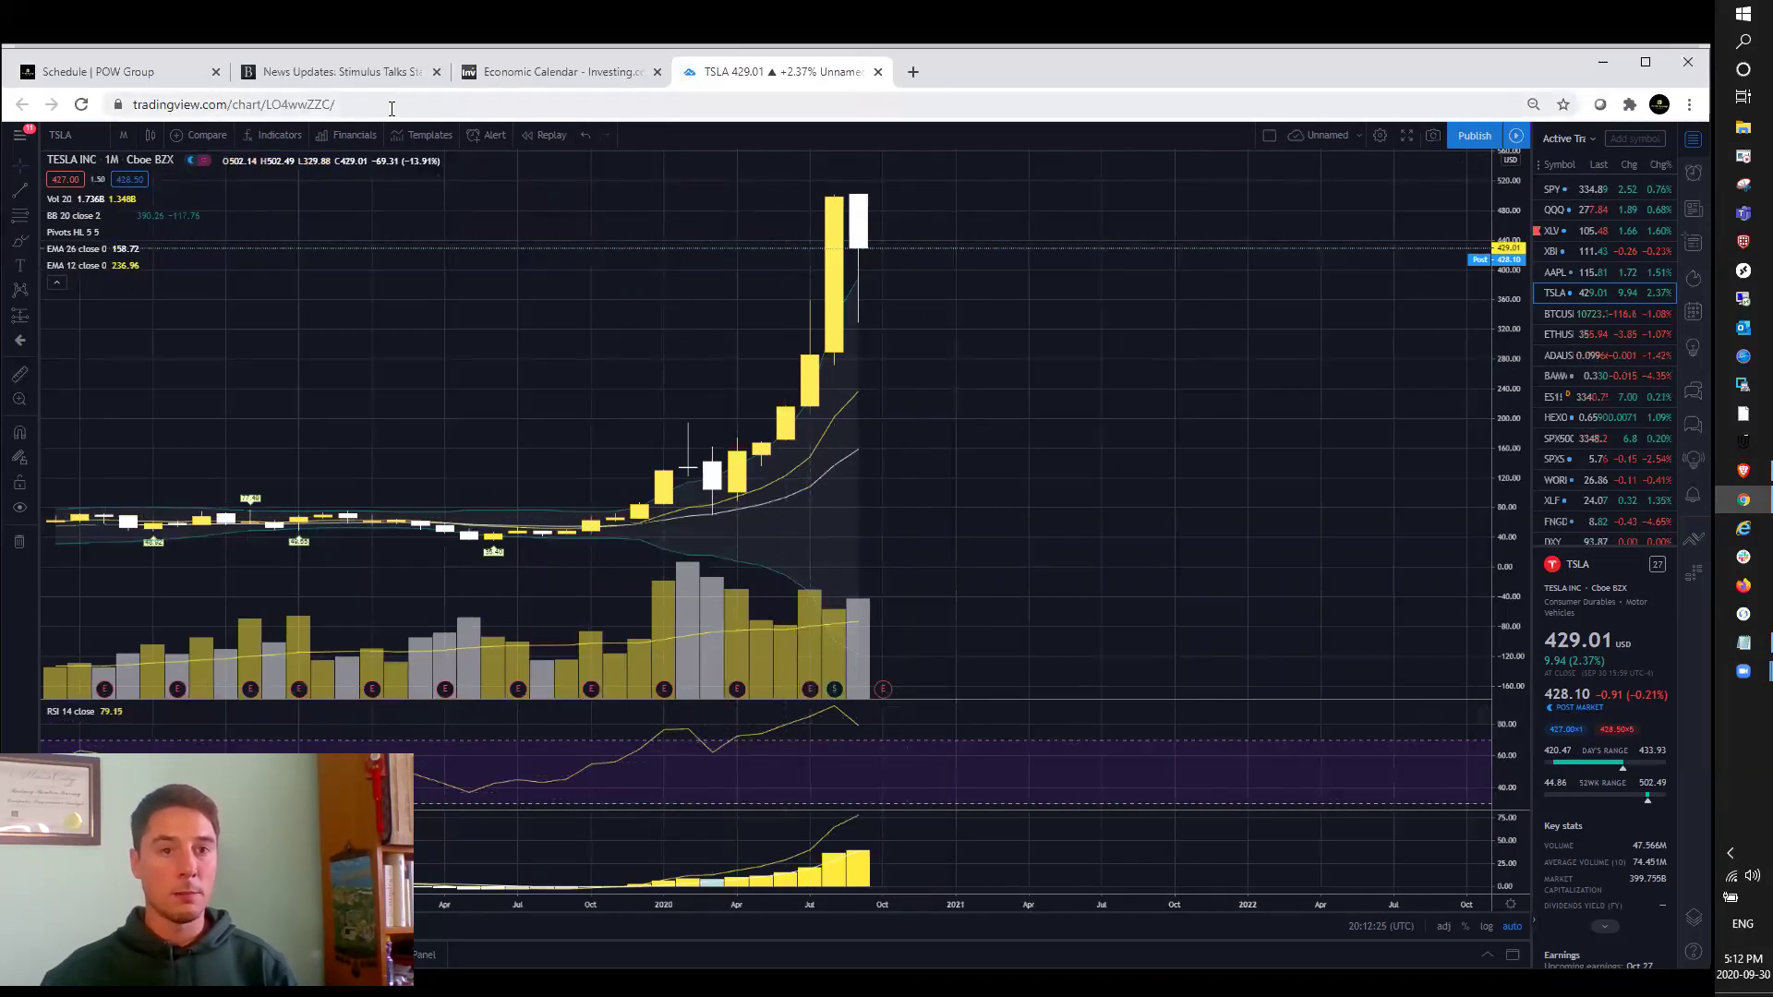
Step Tesla's chart through daily, hourly and then 5-minute candles.
left_click(125, 130)
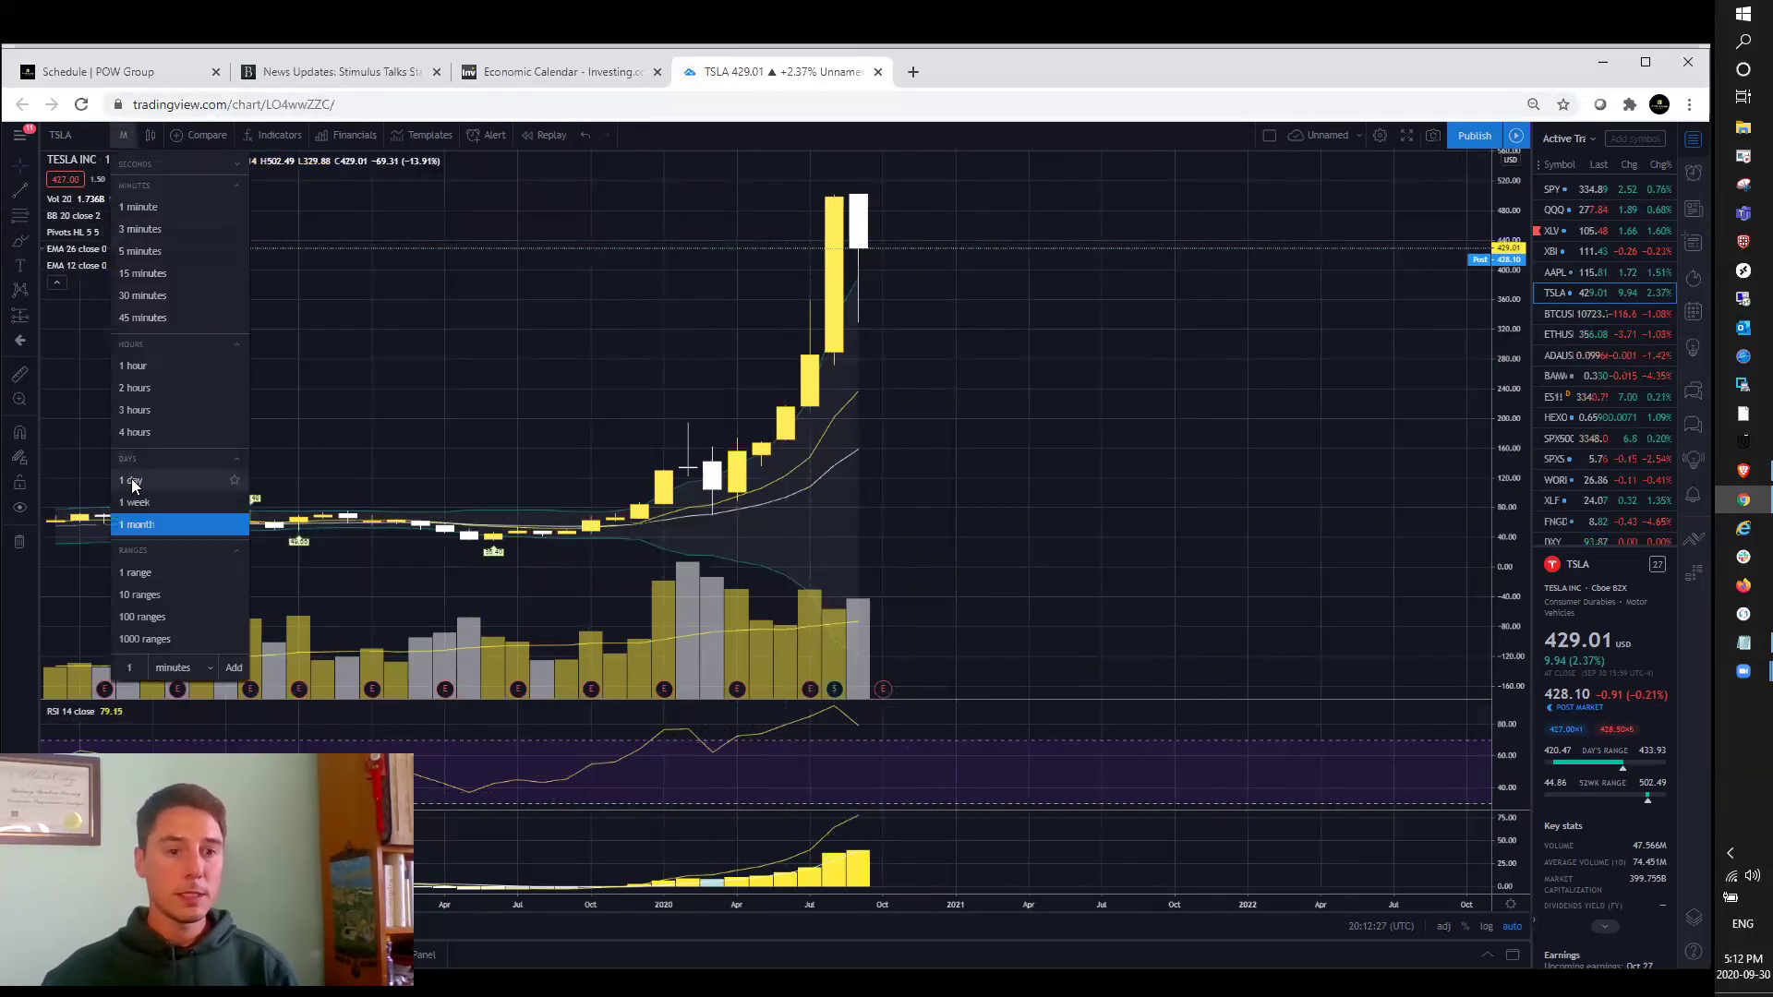
left_click(139, 516)
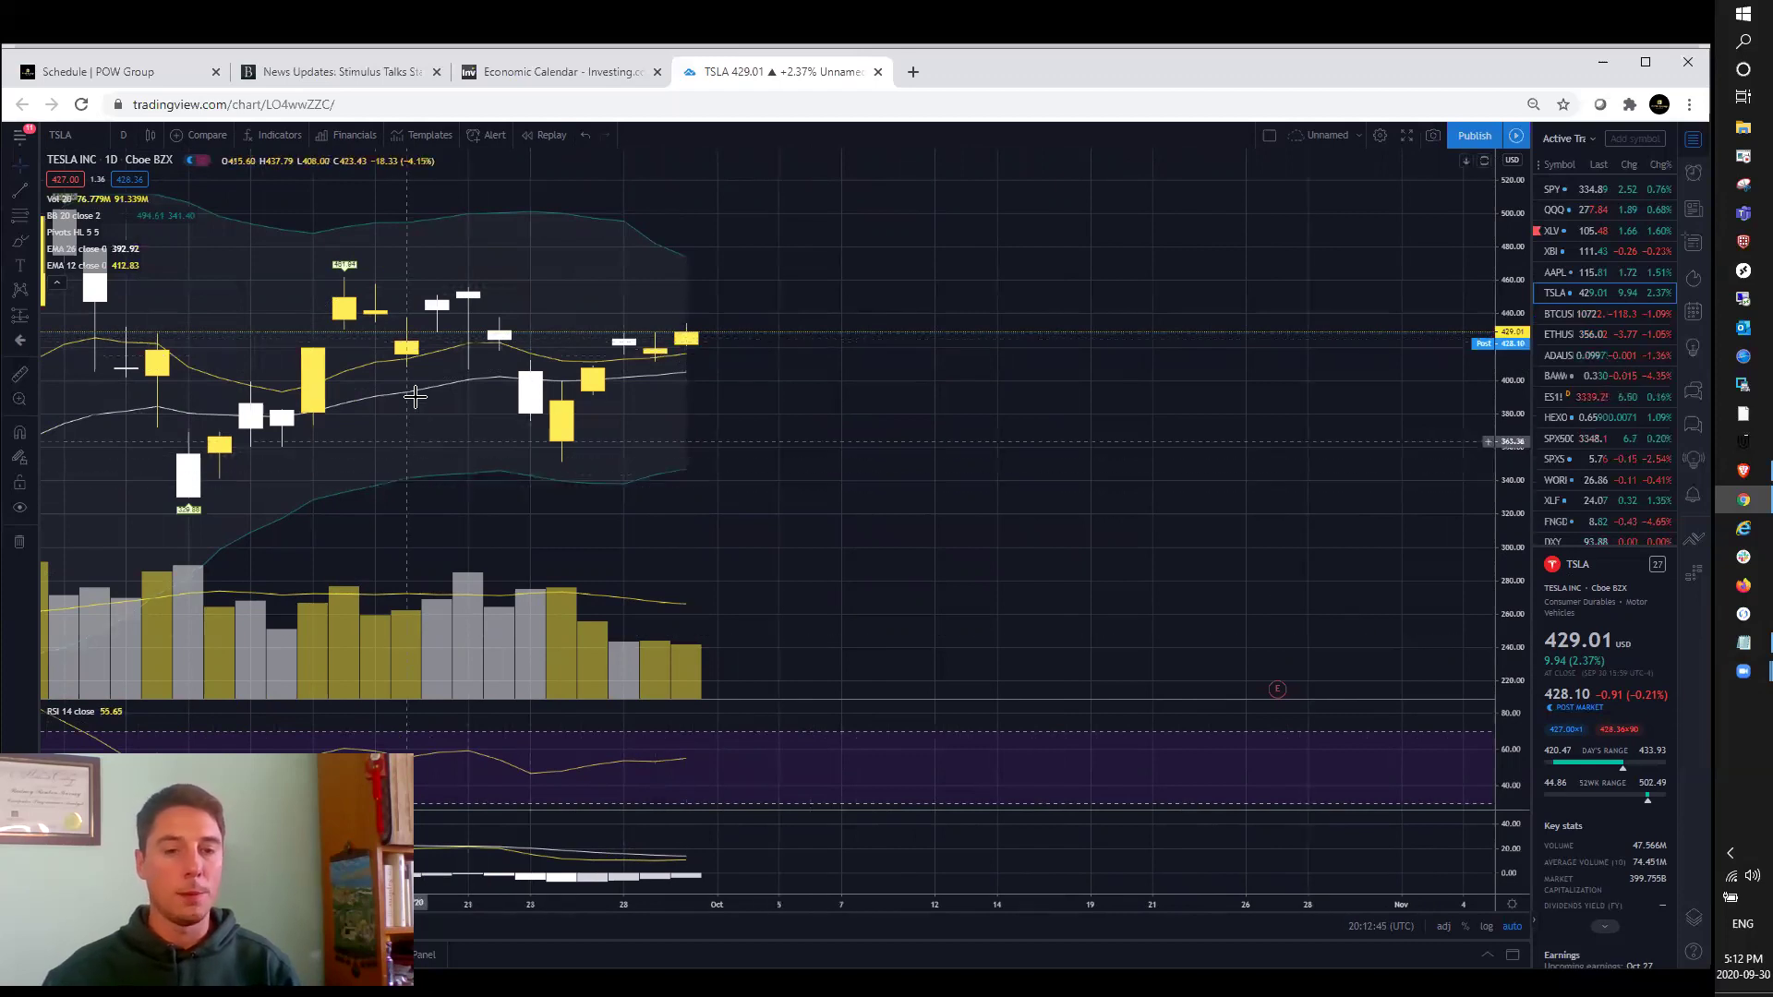
scroll(416, 402, "down", 1)
left_click(124, 143)
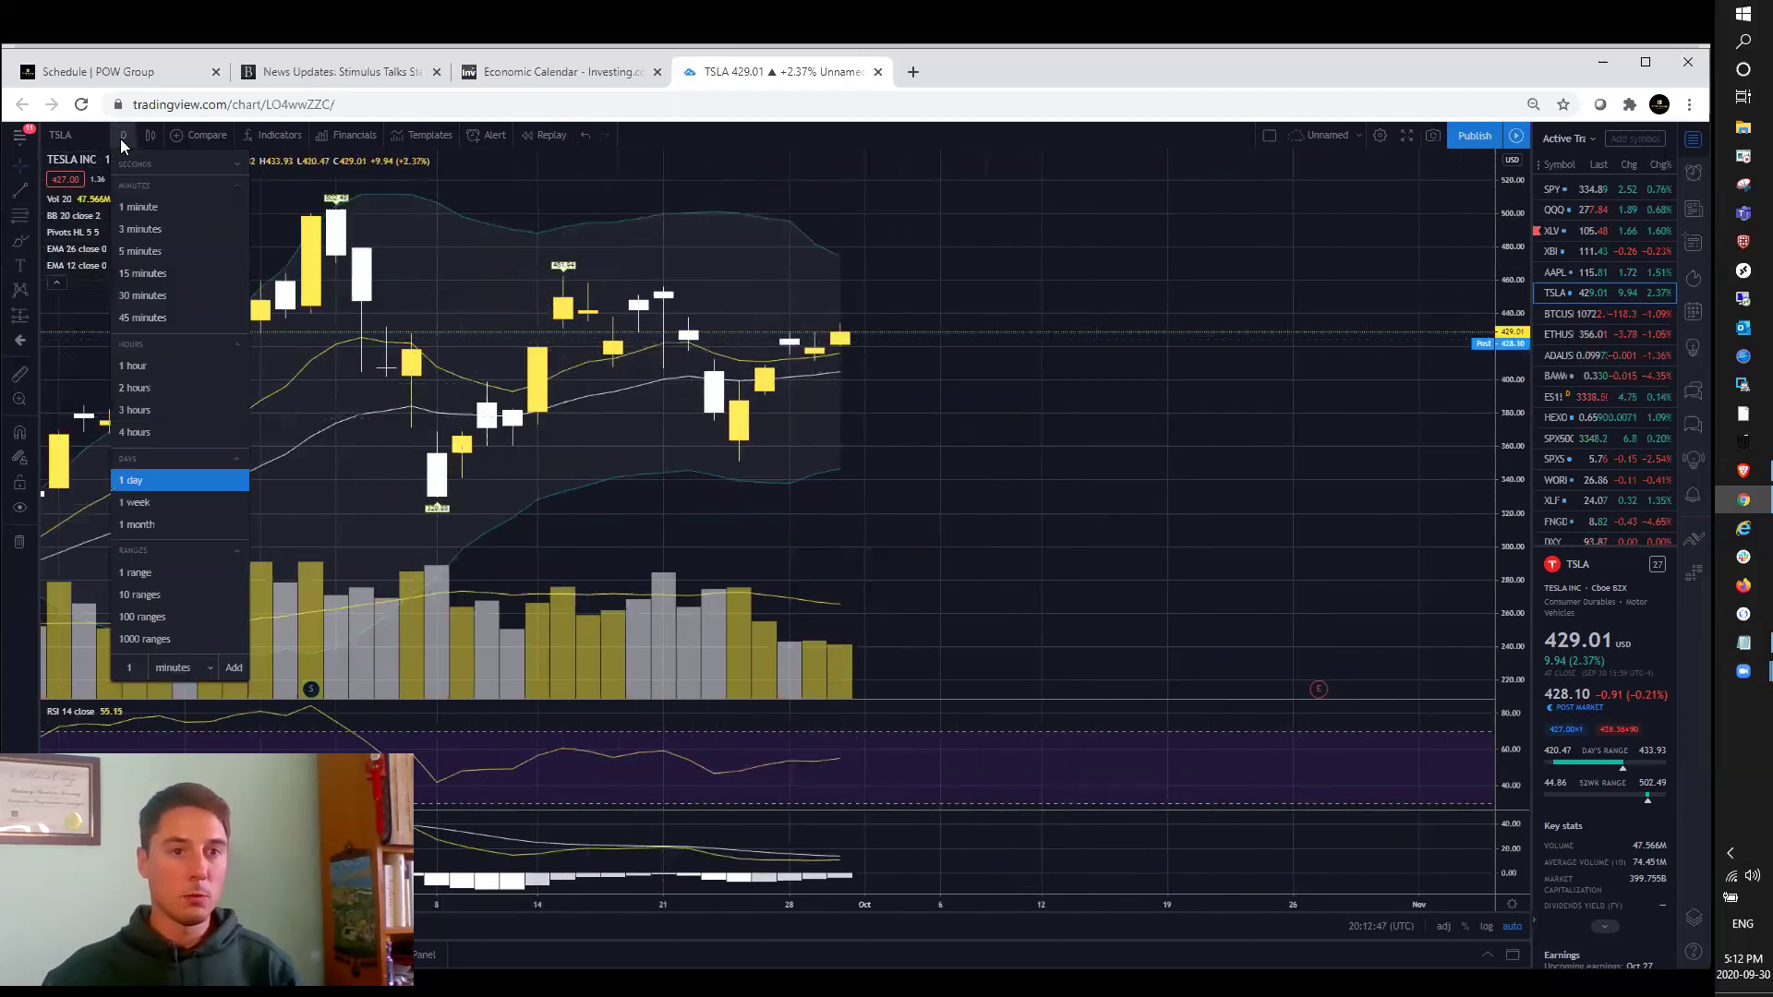
left_click(166, 377)
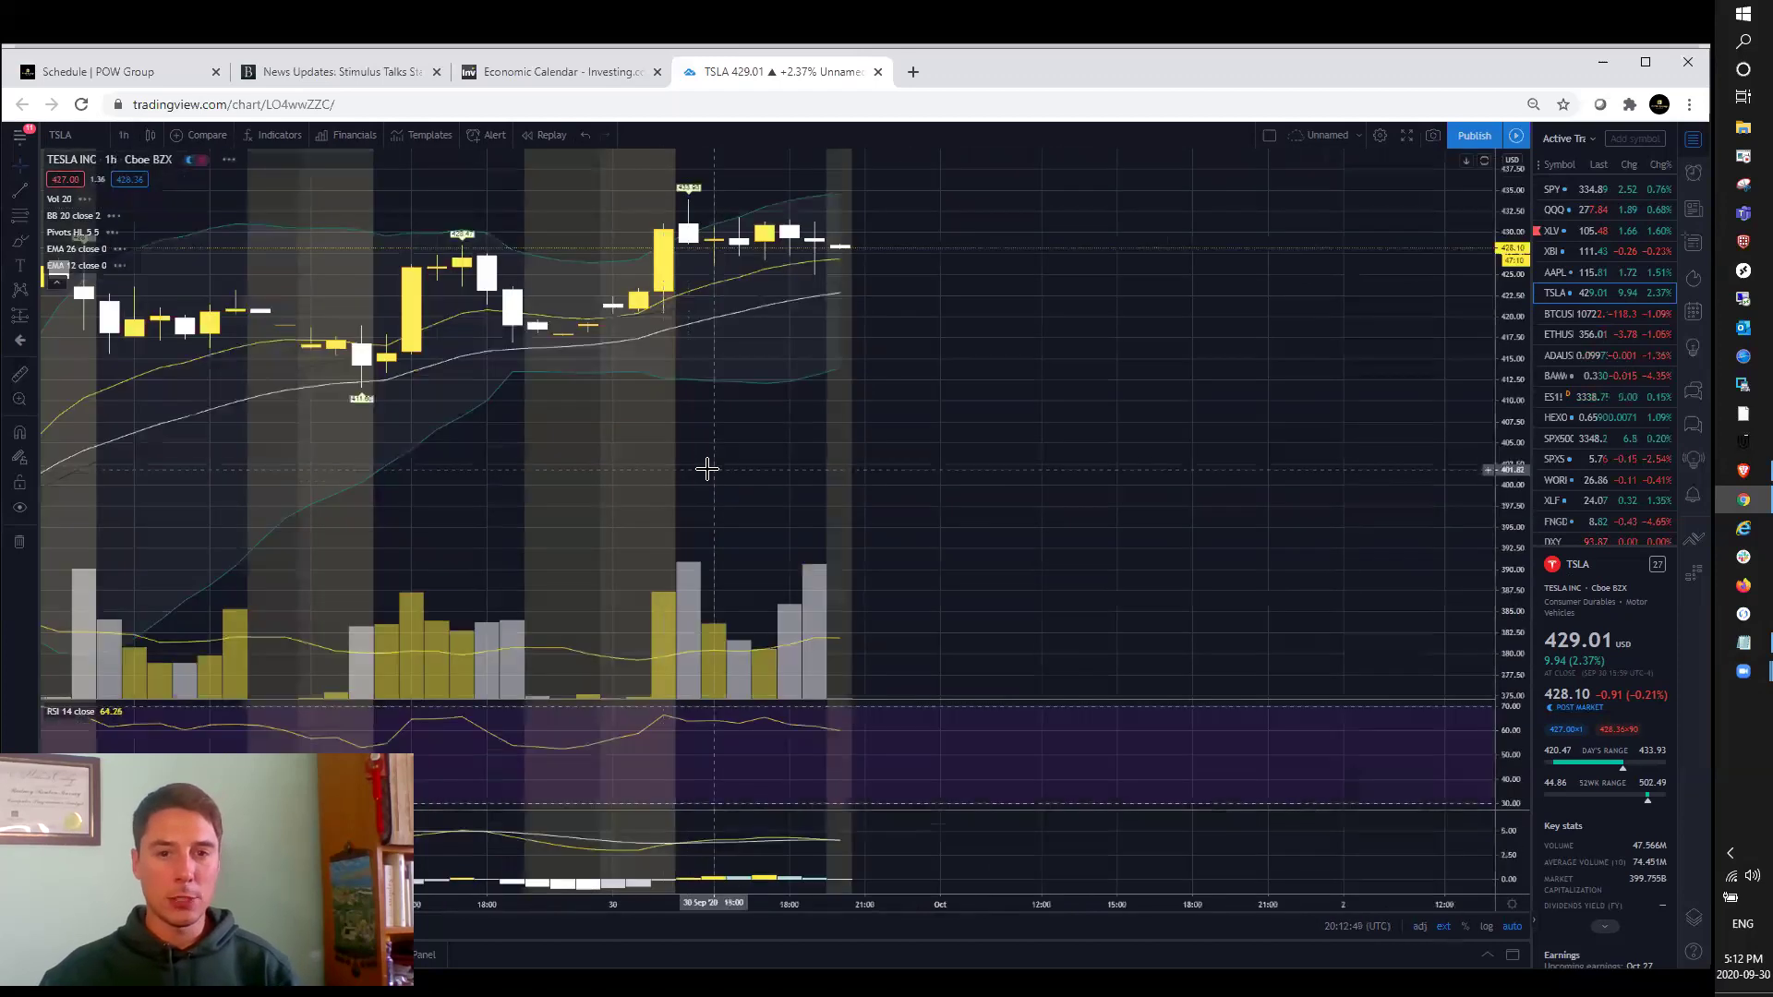
scroll(712, 458, "up", 1)
scroll(717, 440, "up", 1)
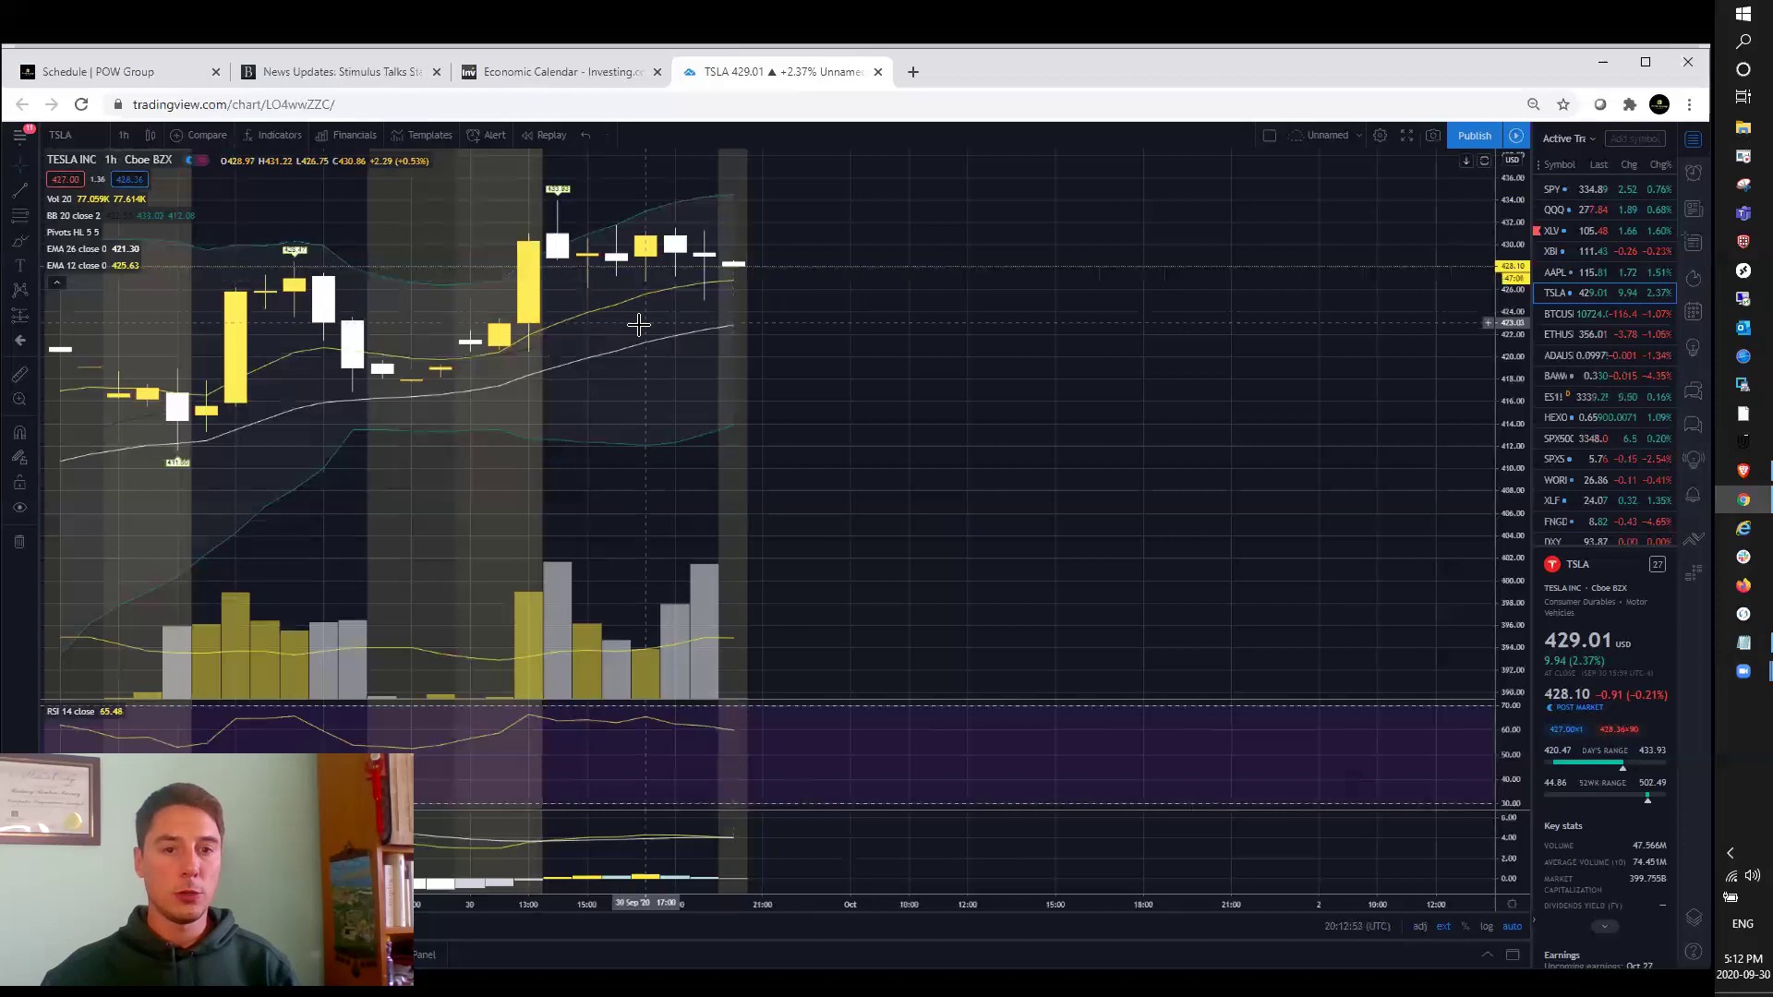
scroll(620, 363, "down", 1)
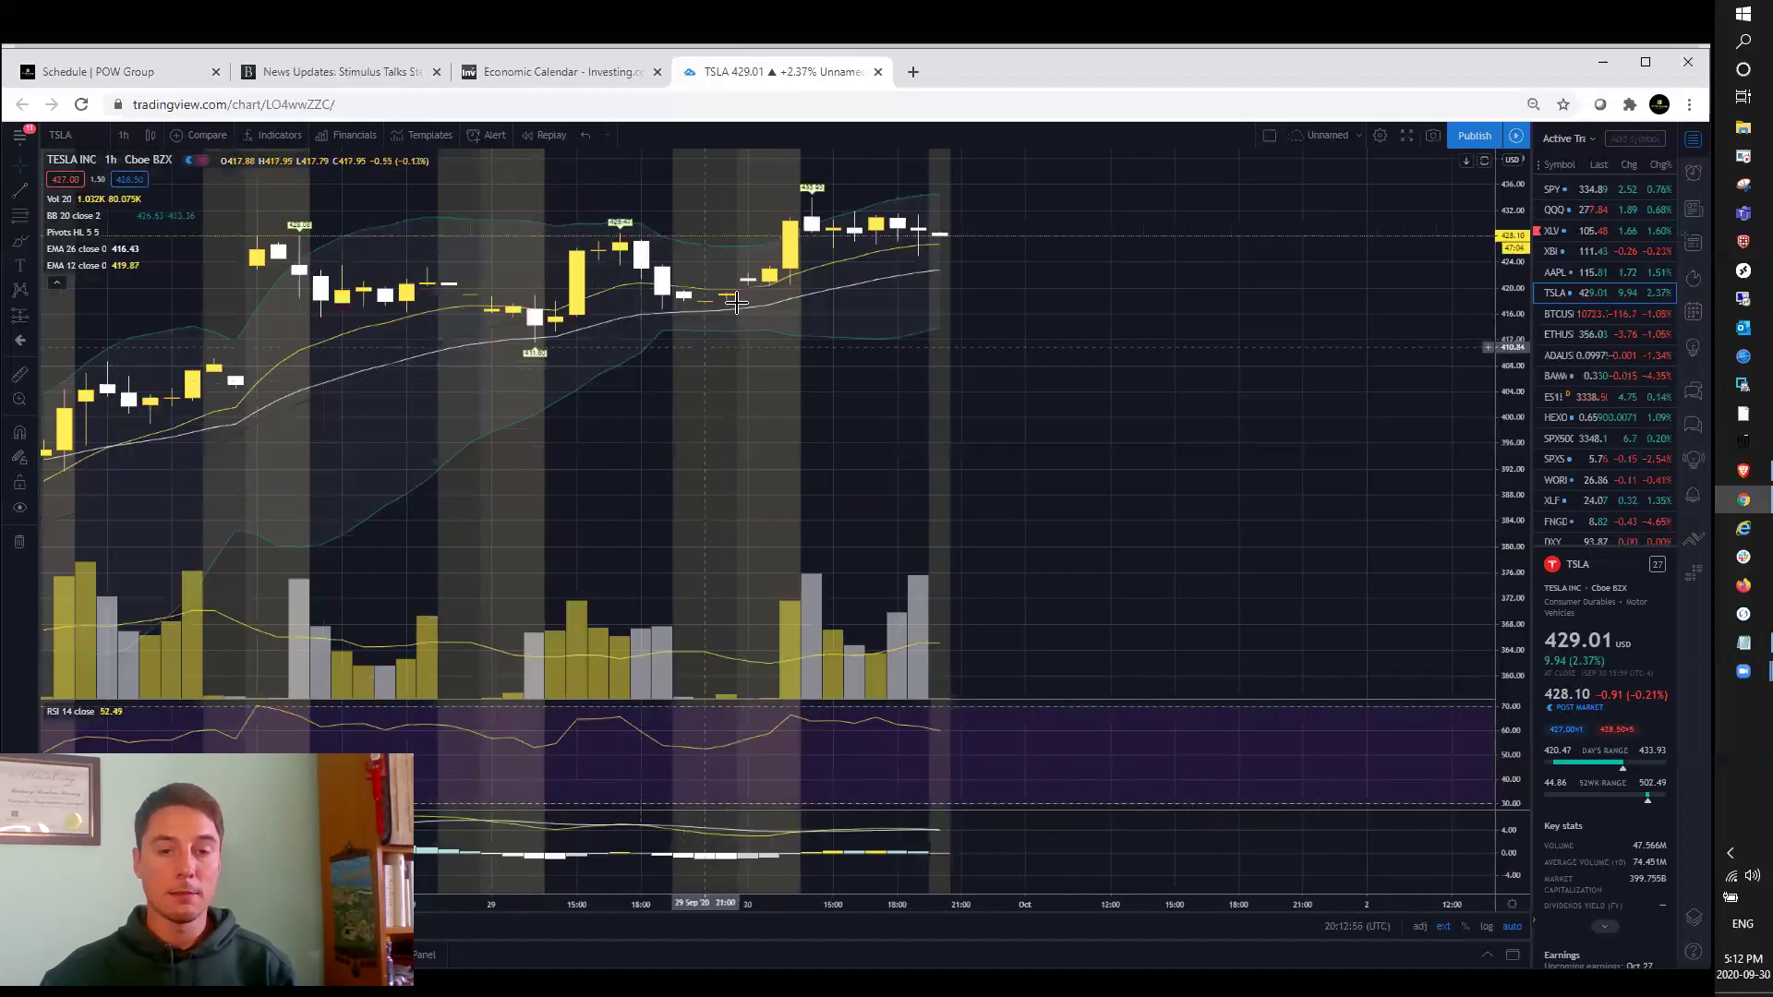
scroll(911, 296, "up", 2)
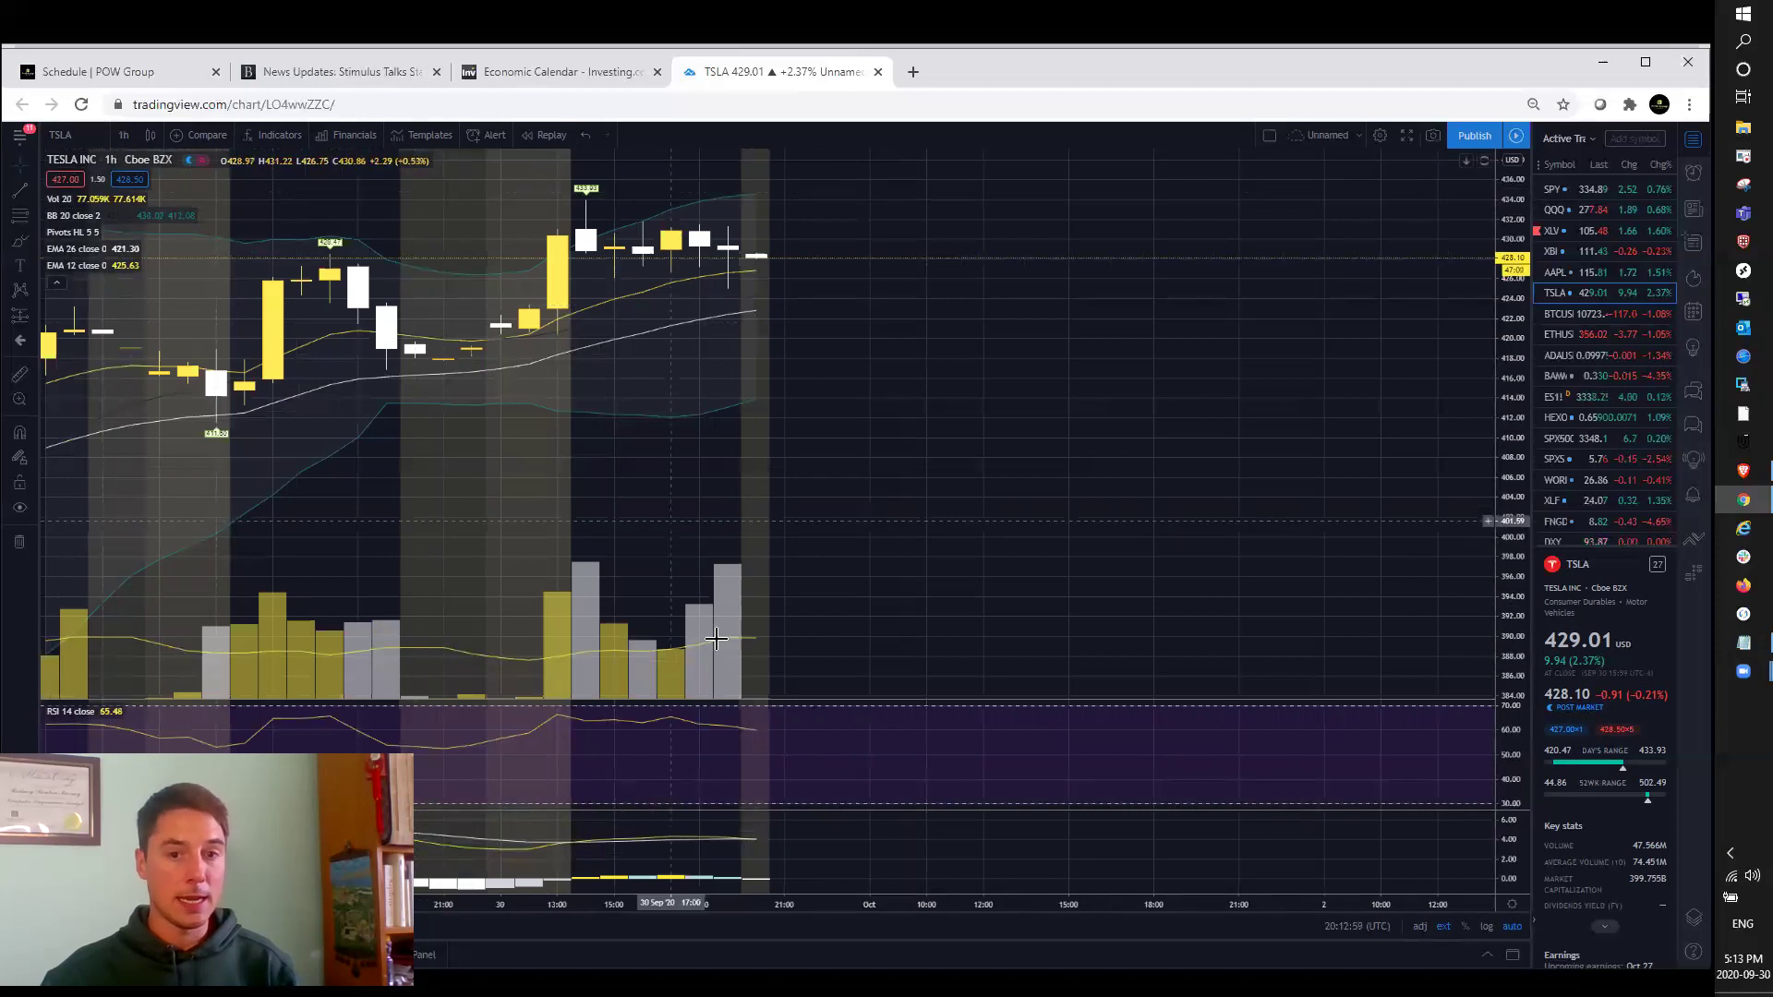
left_click(124, 135)
left_click(149, 248)
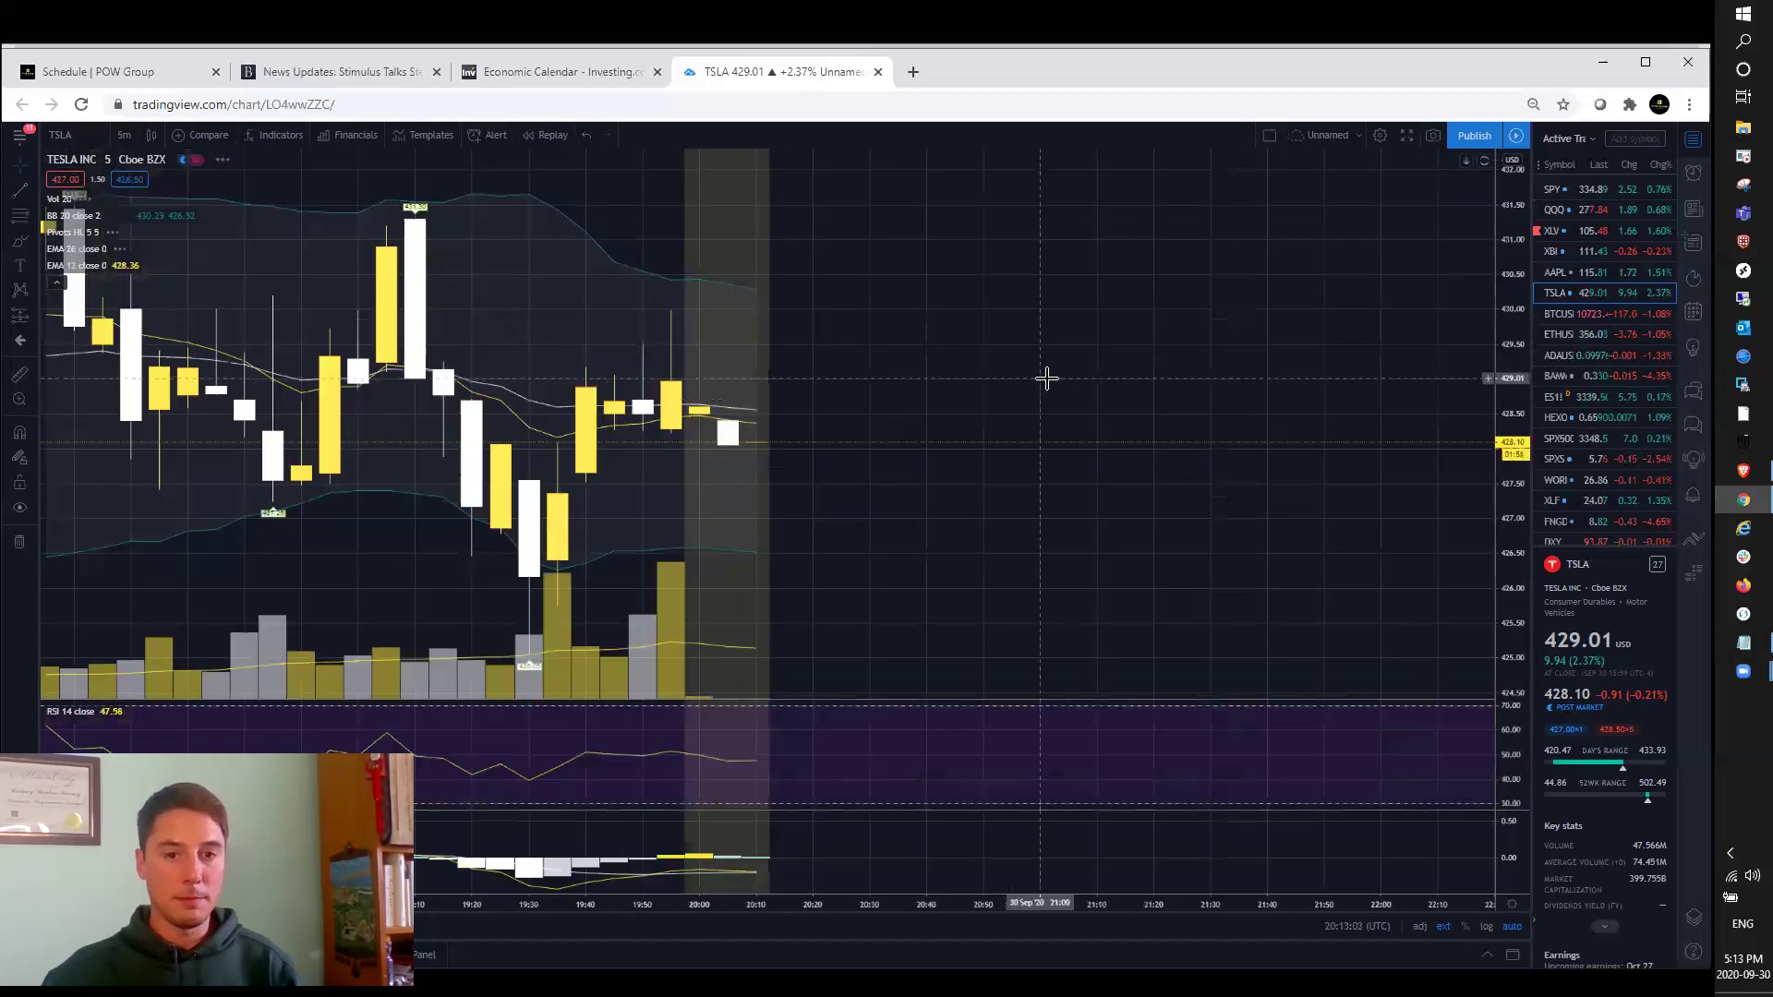
scroll(1044, 431, "down", 1)
scroll(1040, 463, "down", 1)
scroll(1114, 478, "down", 1)
scroll(1116, 477, "down", 1)
scroll(969, 555, "down", 1)
scroll(1095, 486, "down", 1)
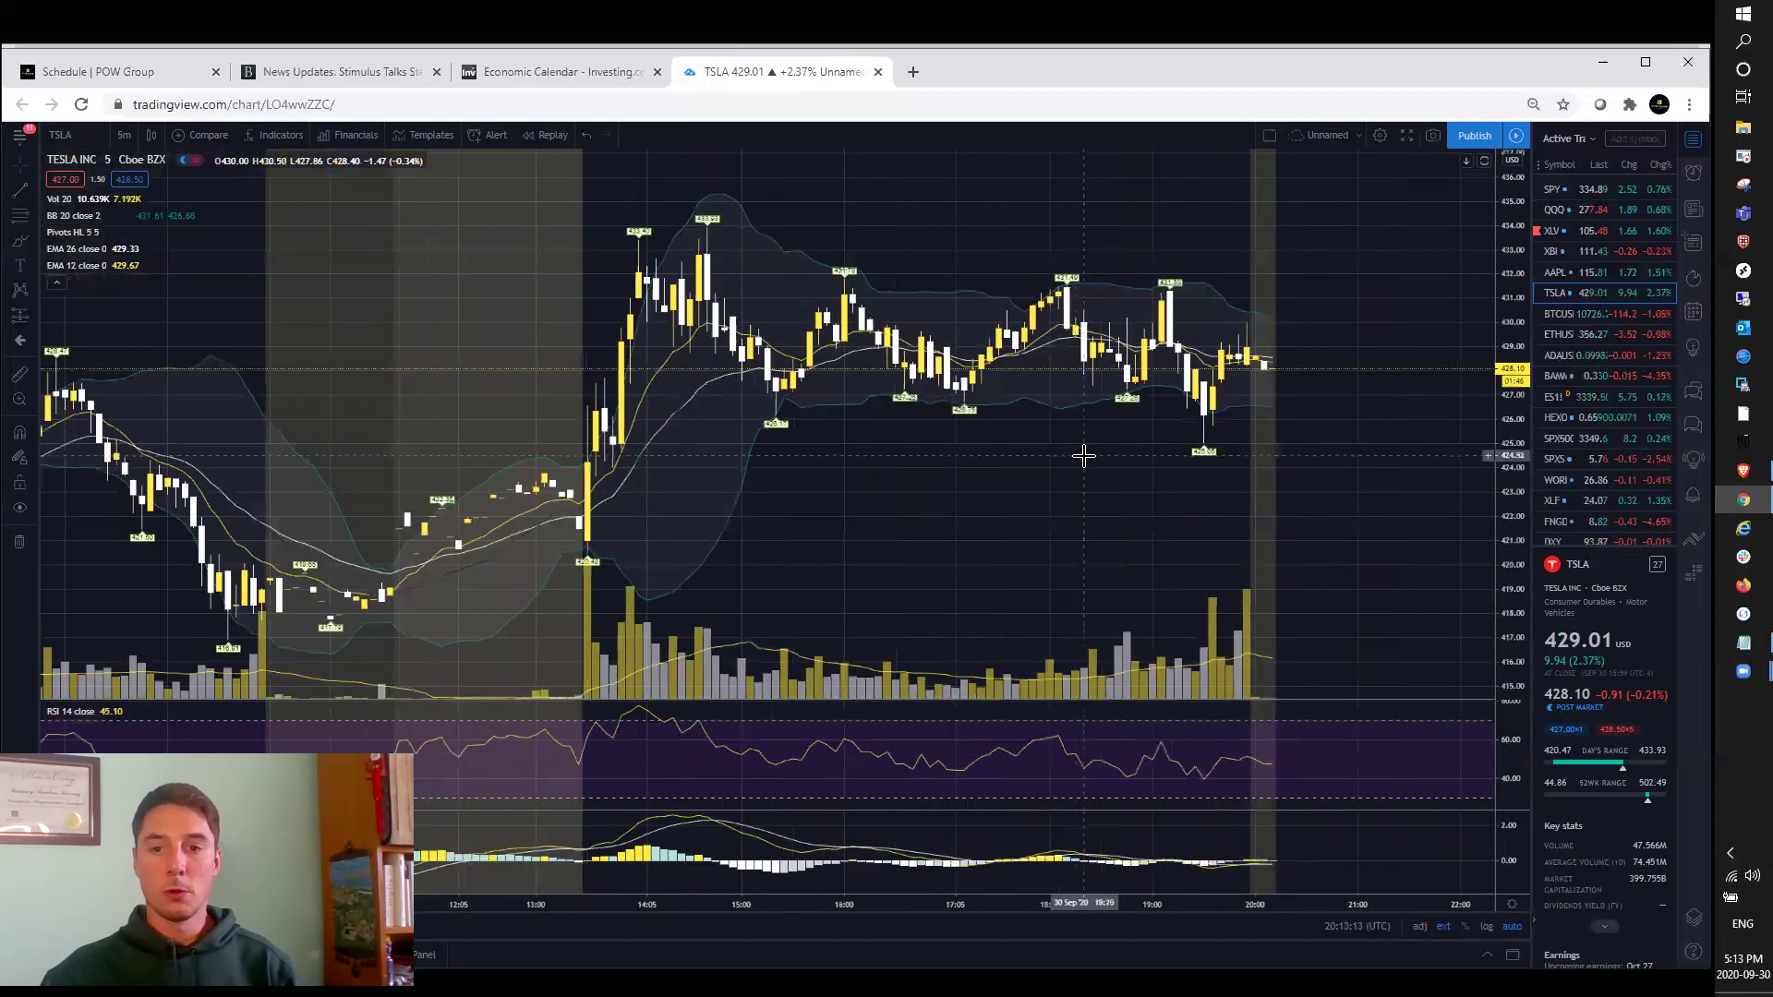
scroll(1089, 458, "down", 1)
scroll(1107, 468, "down", 1)
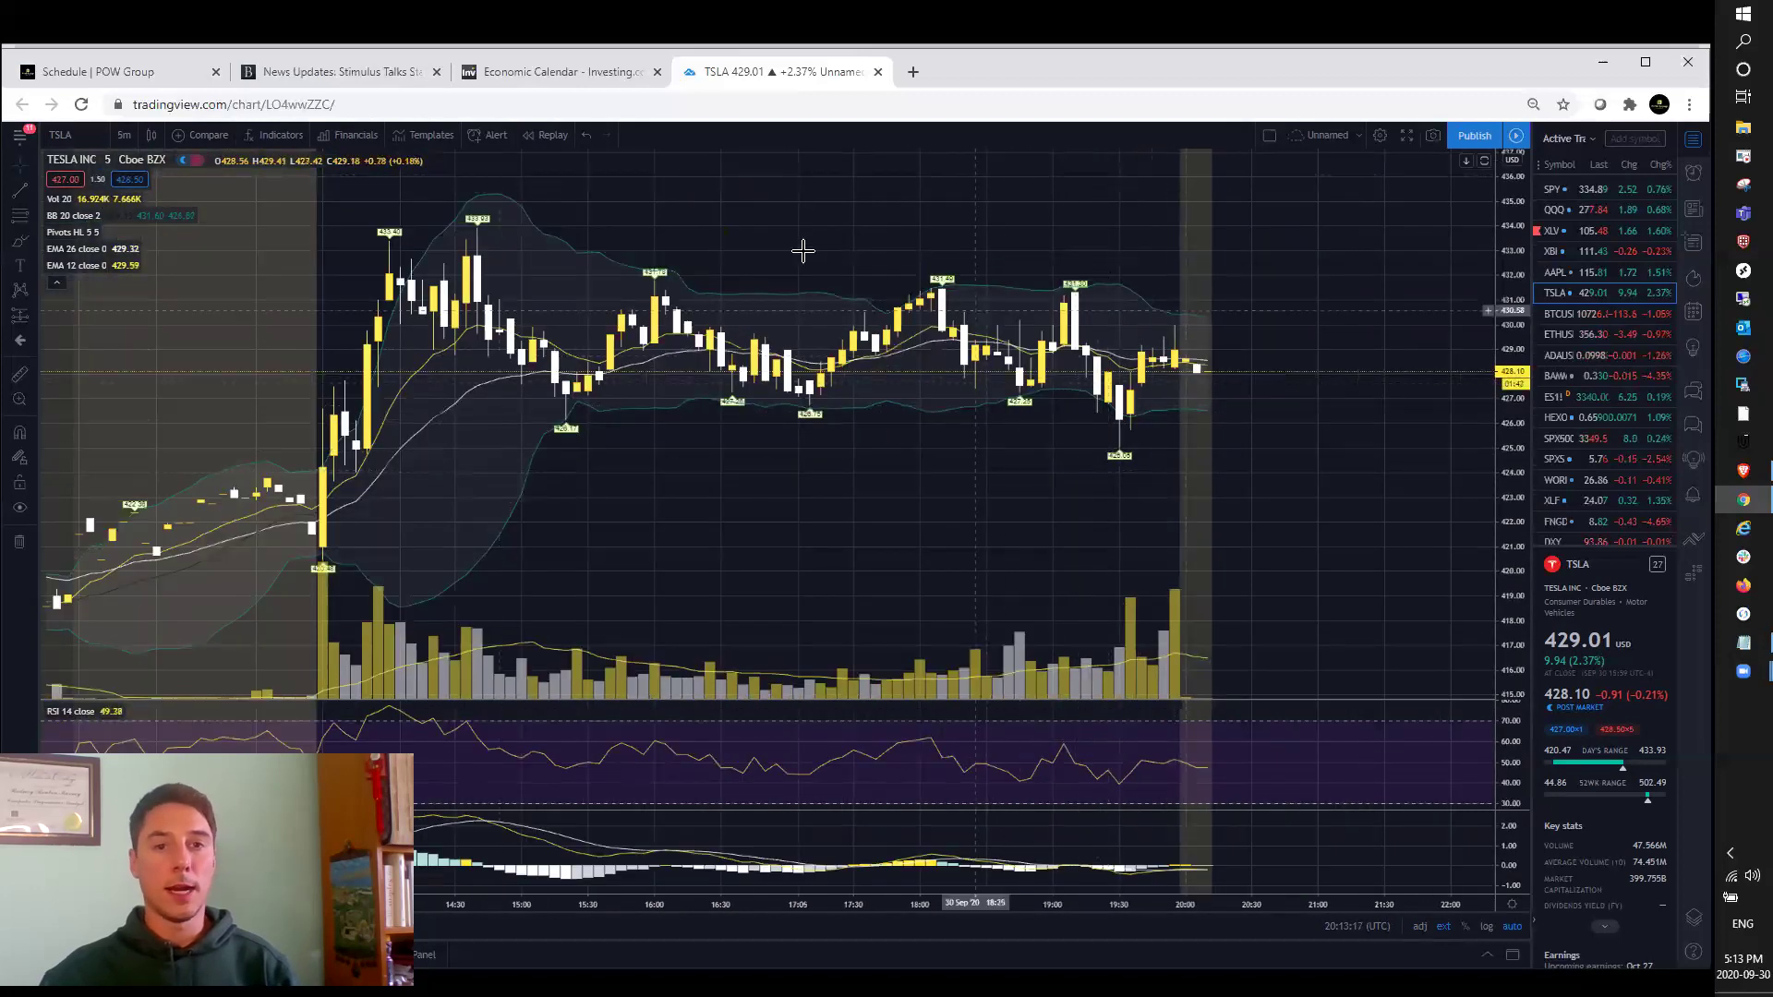
Load Microsoft (MSFT) and review it on monthly, then weekly candles.
left_click(88, 141)
type("MSFT")
key("Return")
left_click(122, 140)
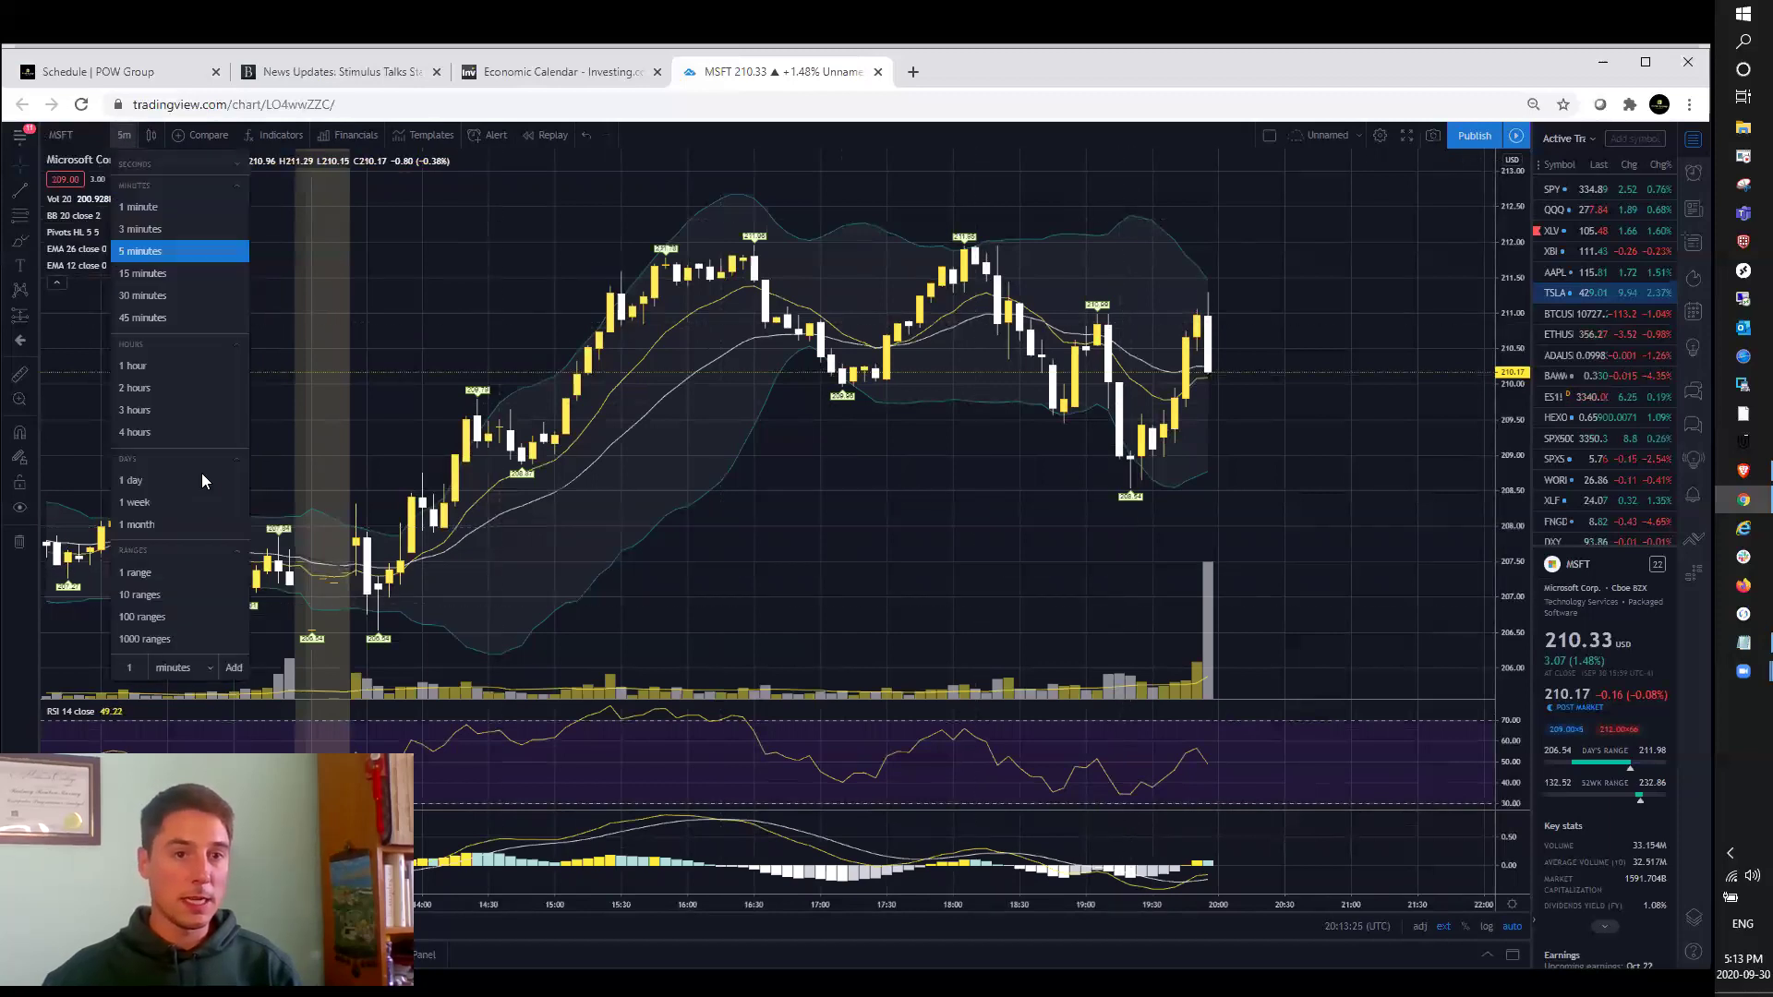
left_click(142, 524)
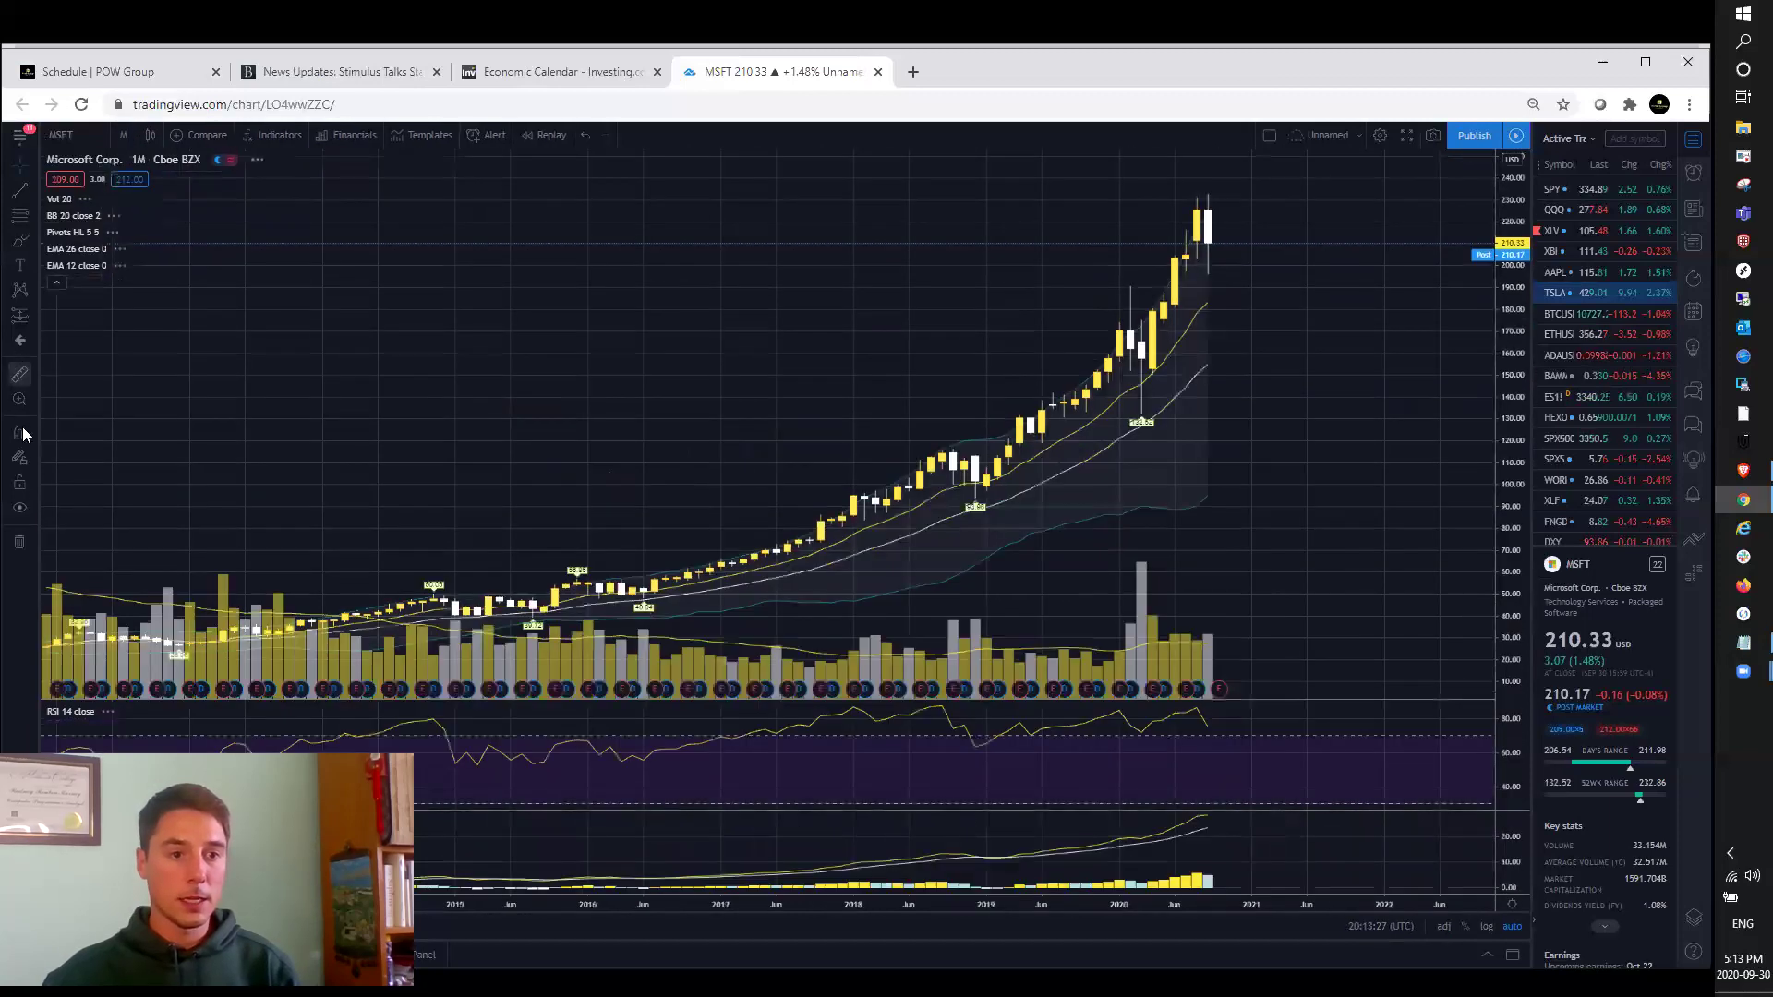
scroll(940, 345, "up", 3)
scroll(970, 306, "up", 2)
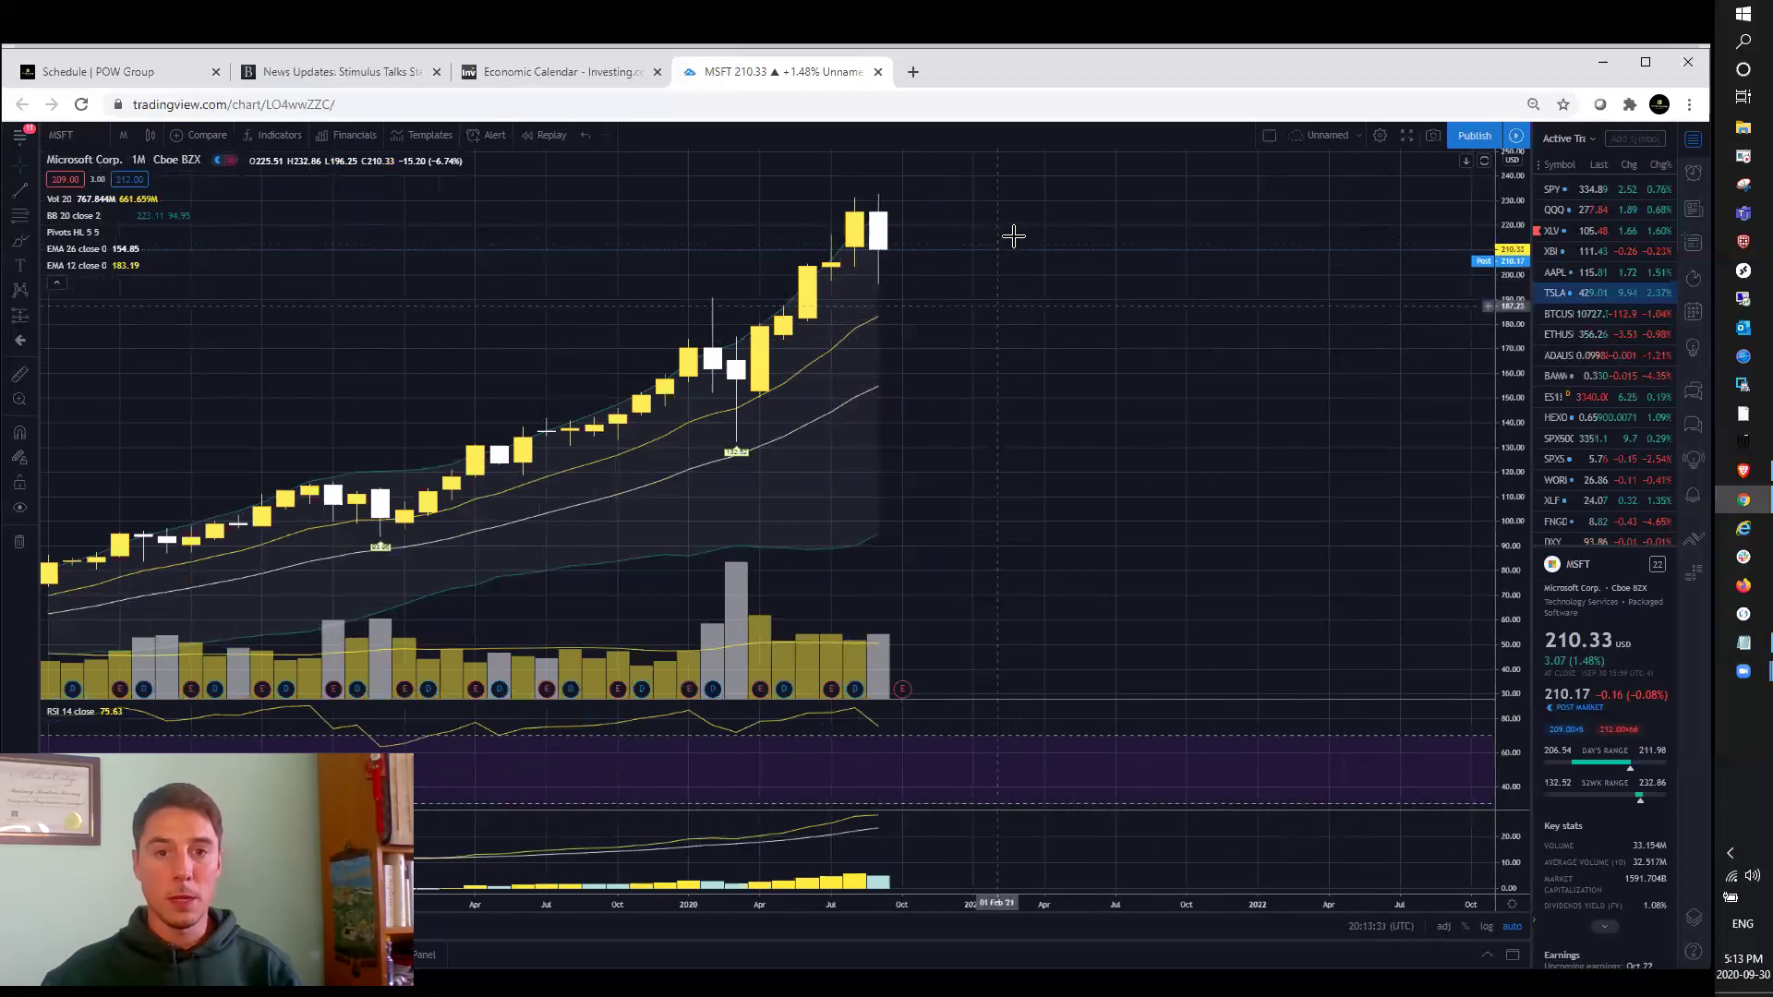
left_click(120, 137)
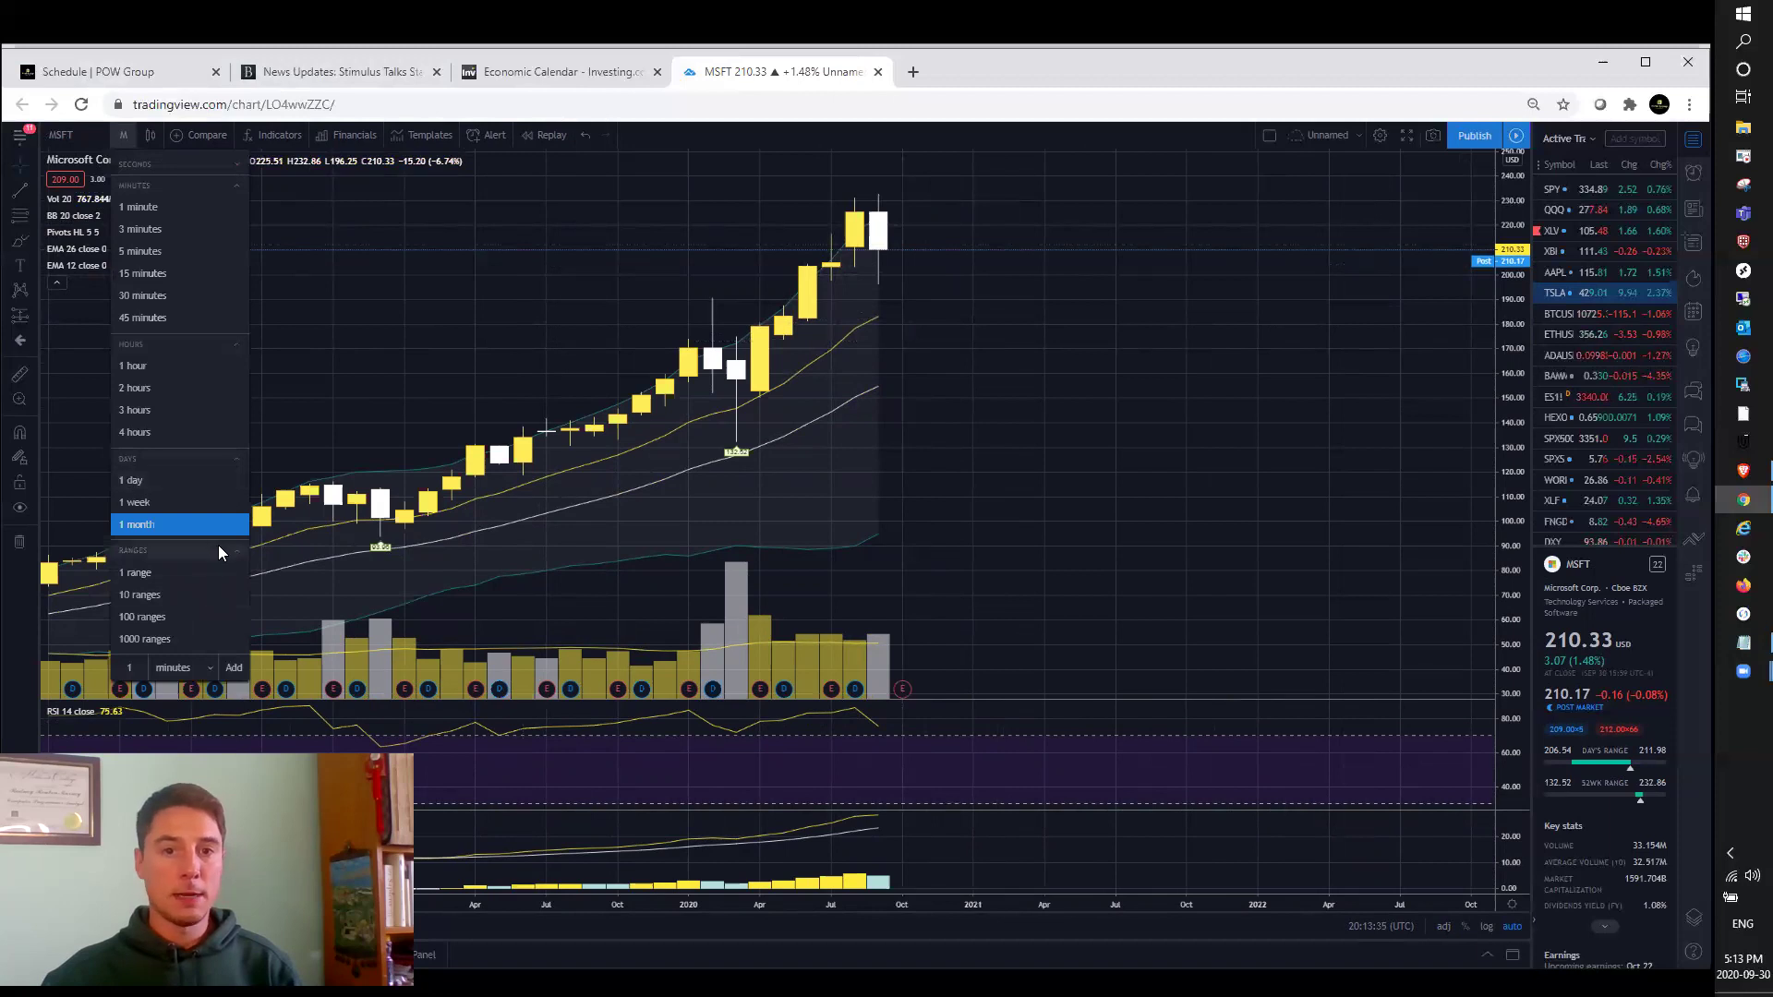
left_click(170, 504)
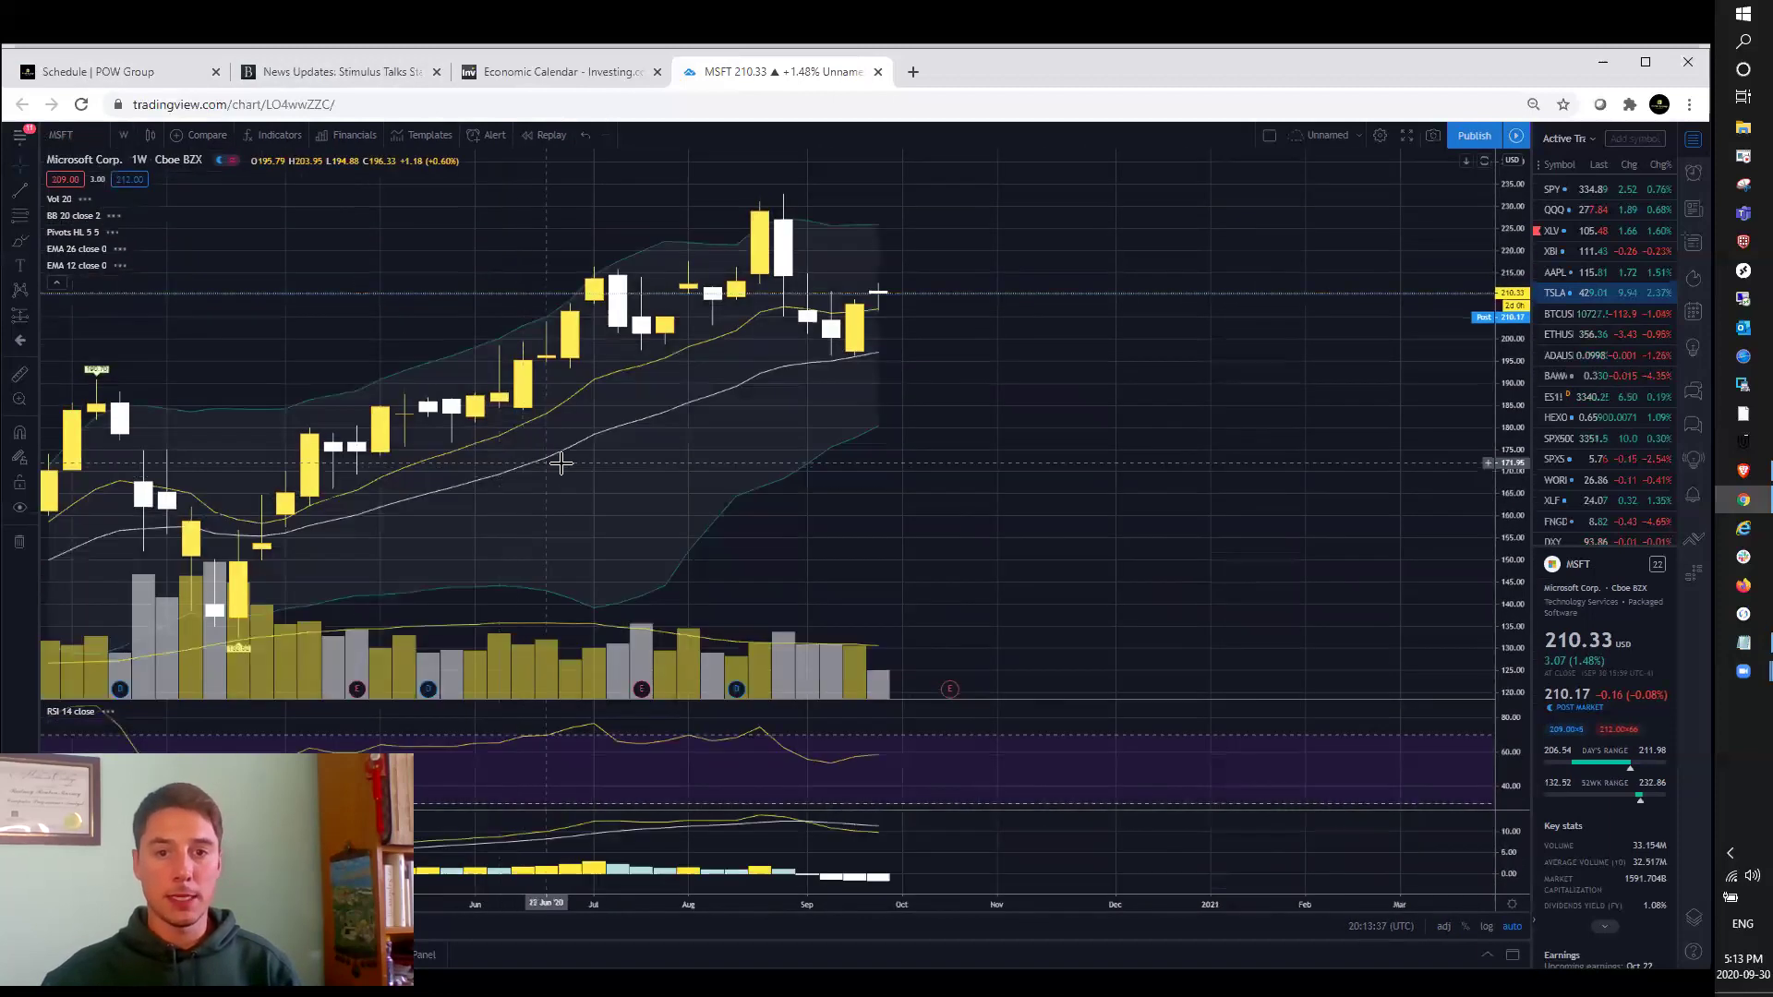
scroll(610, 402, "down", 1)
scroll(707, 277, "down", 1)
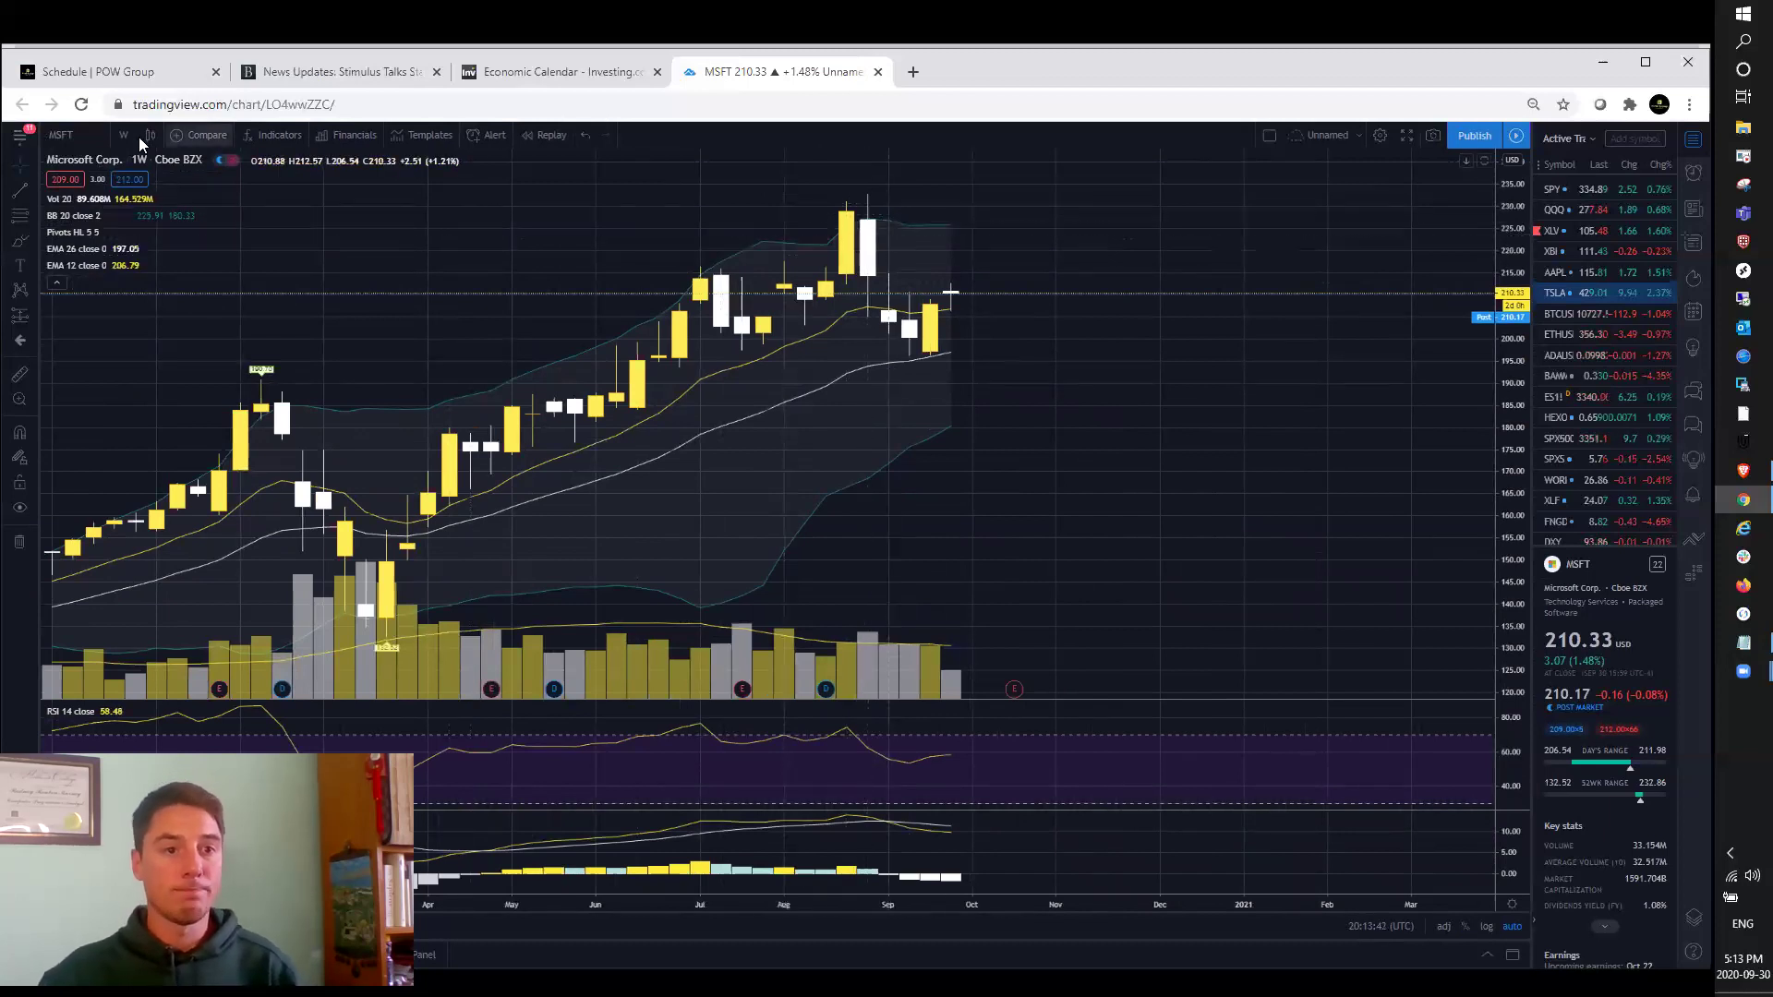
left_click(140, 139)
left_click(150, 499)
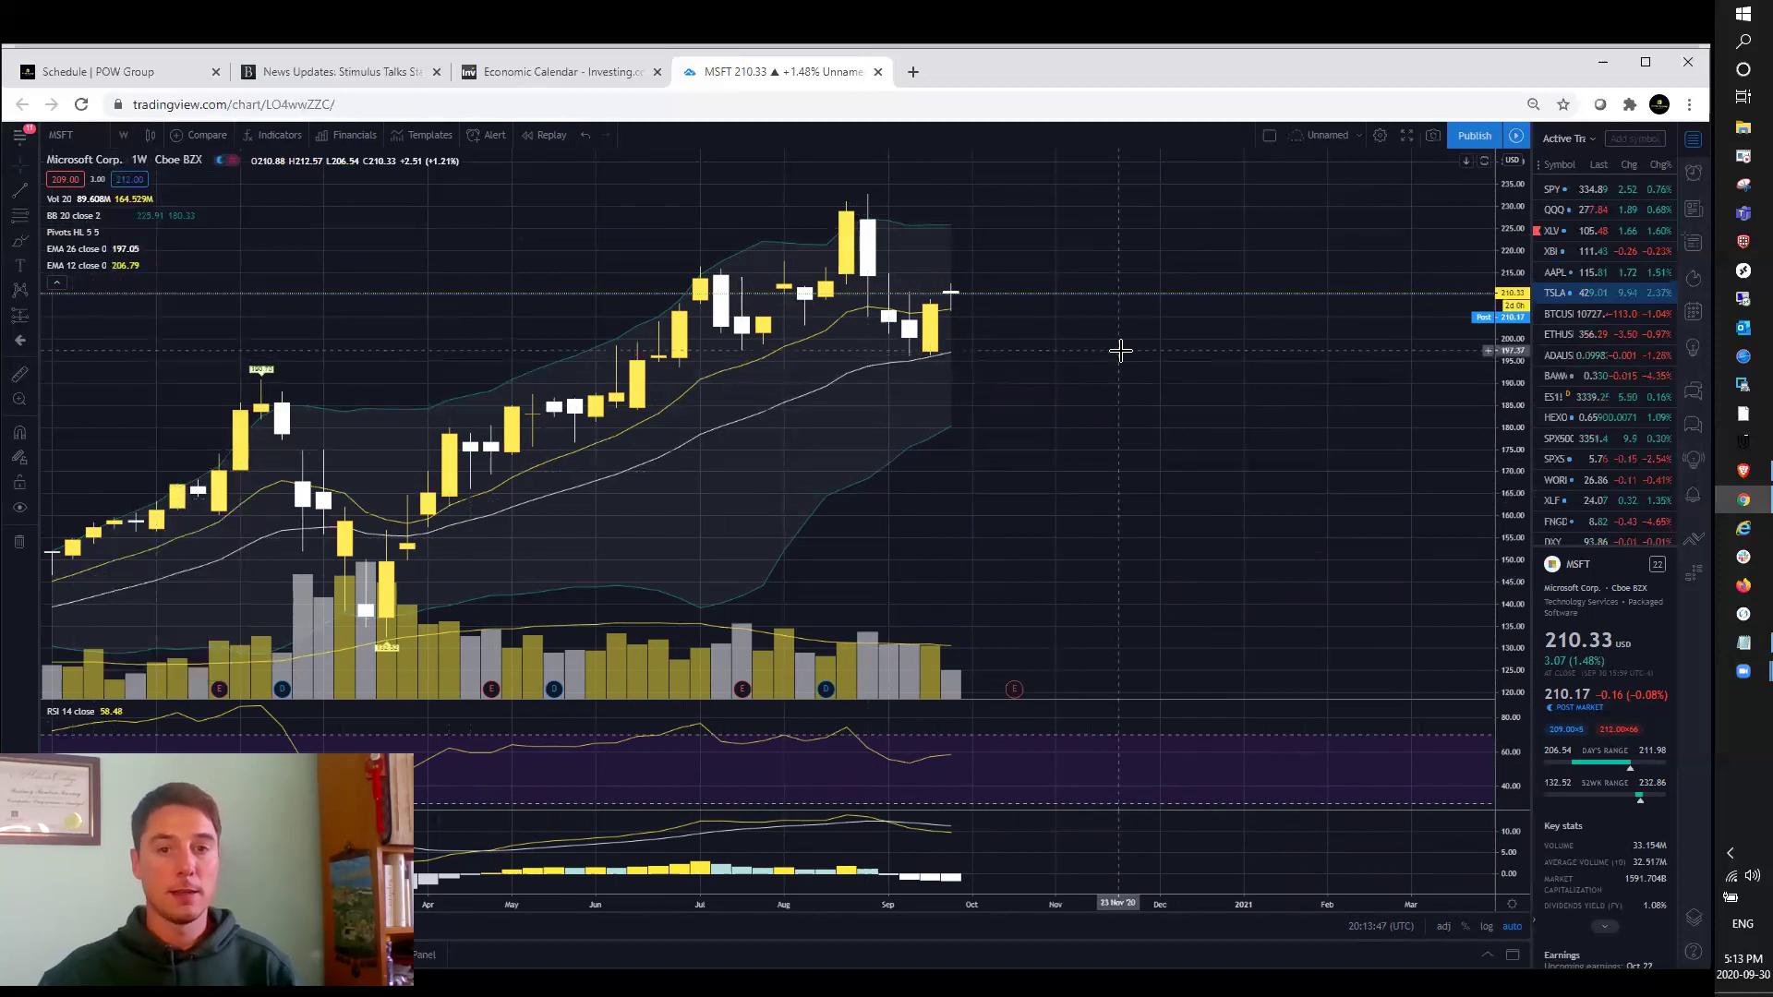
Mark a horizontal line near 196, sketch a projected price path, then delete the sketch.
key("alt+h")
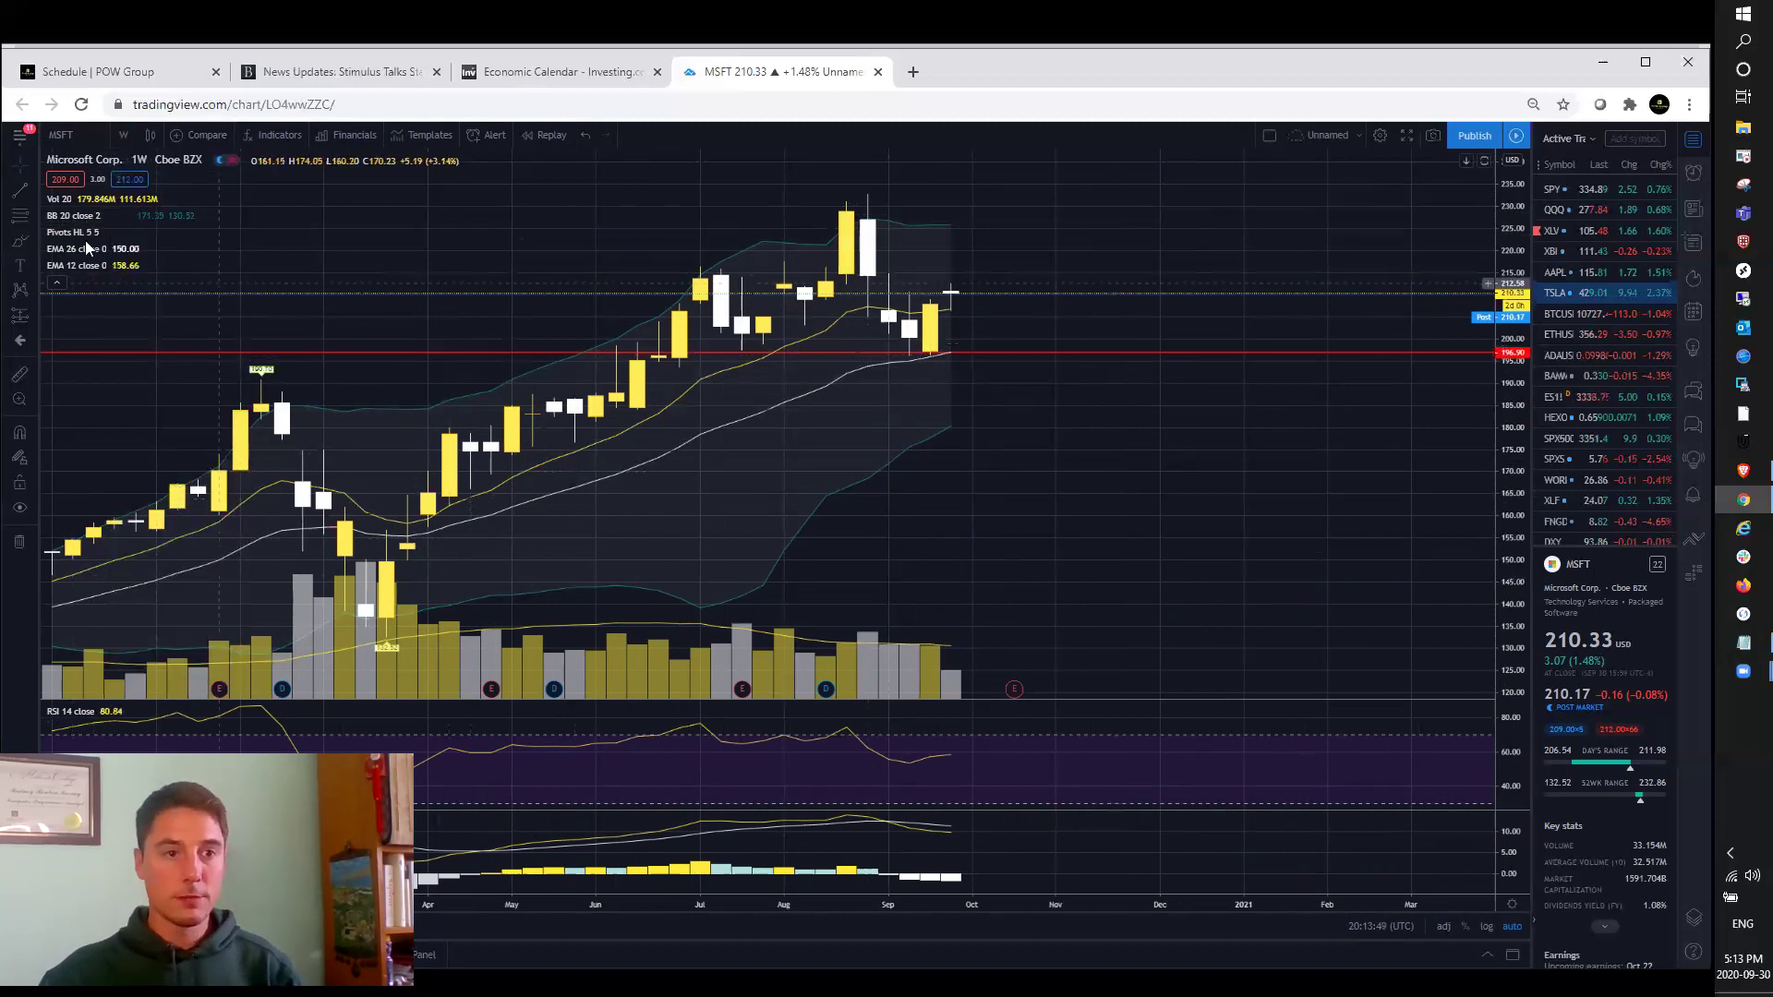
left_click_drag(619, 306, 910, 298)
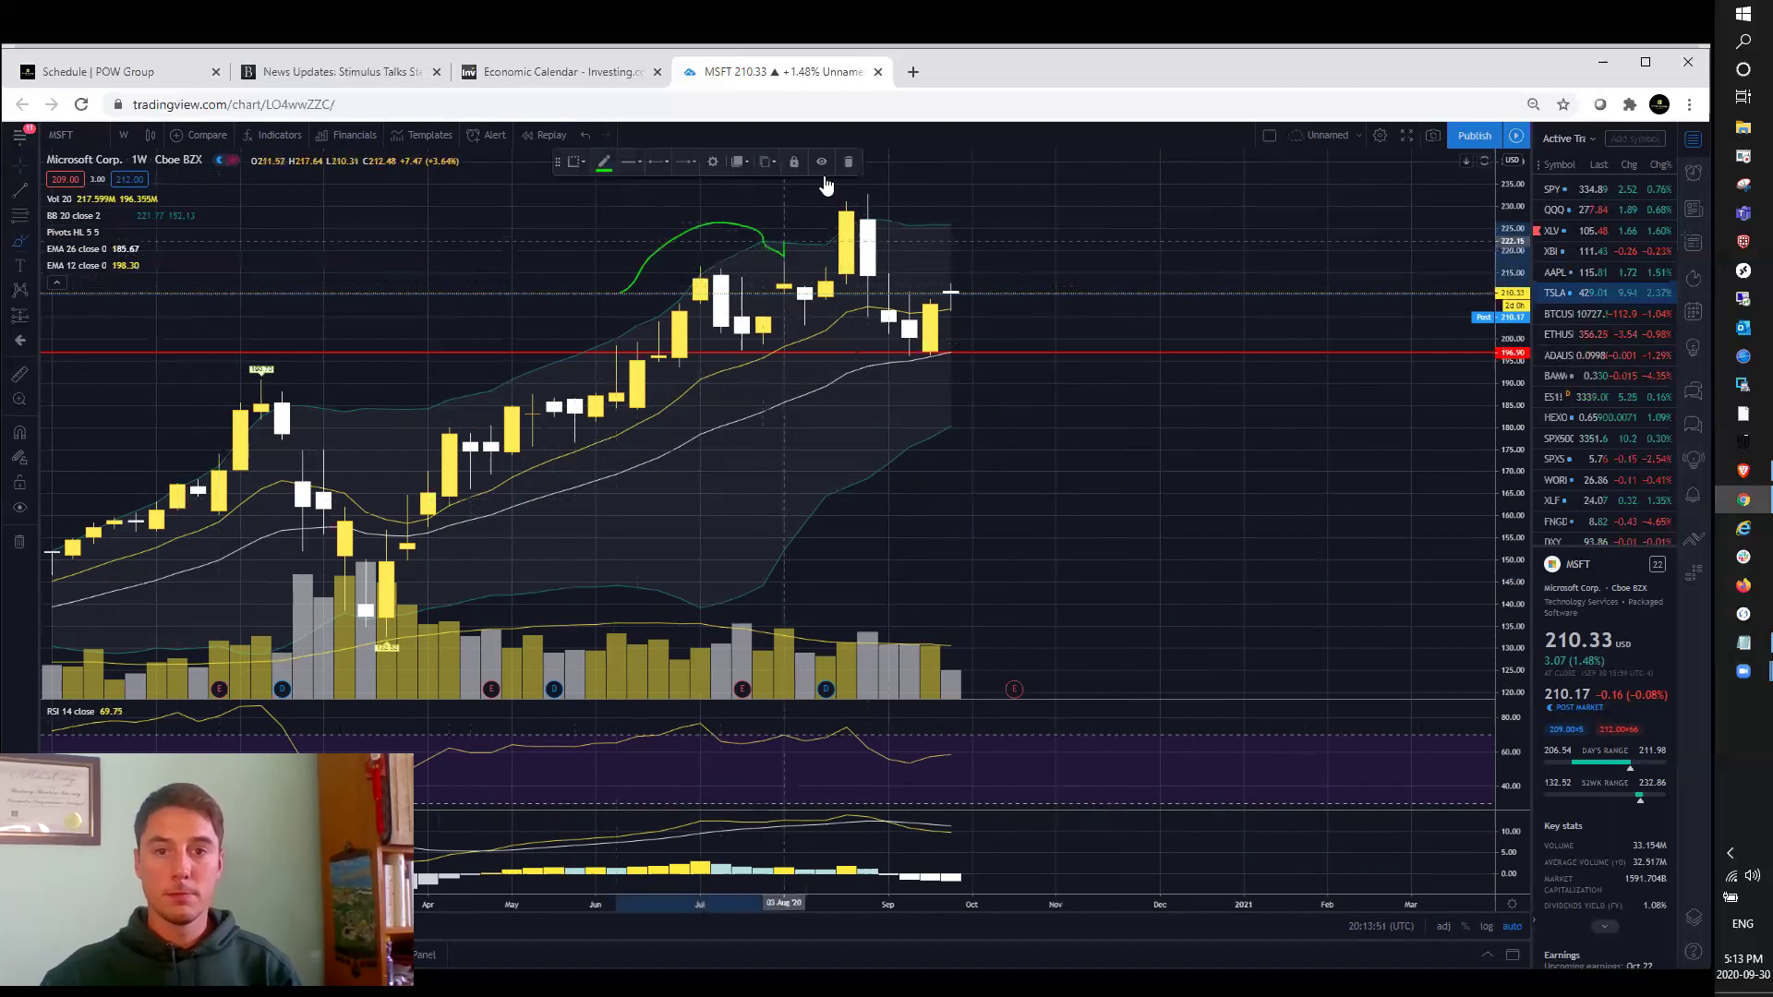
left_click_drag(966, 240, 1060, 316)
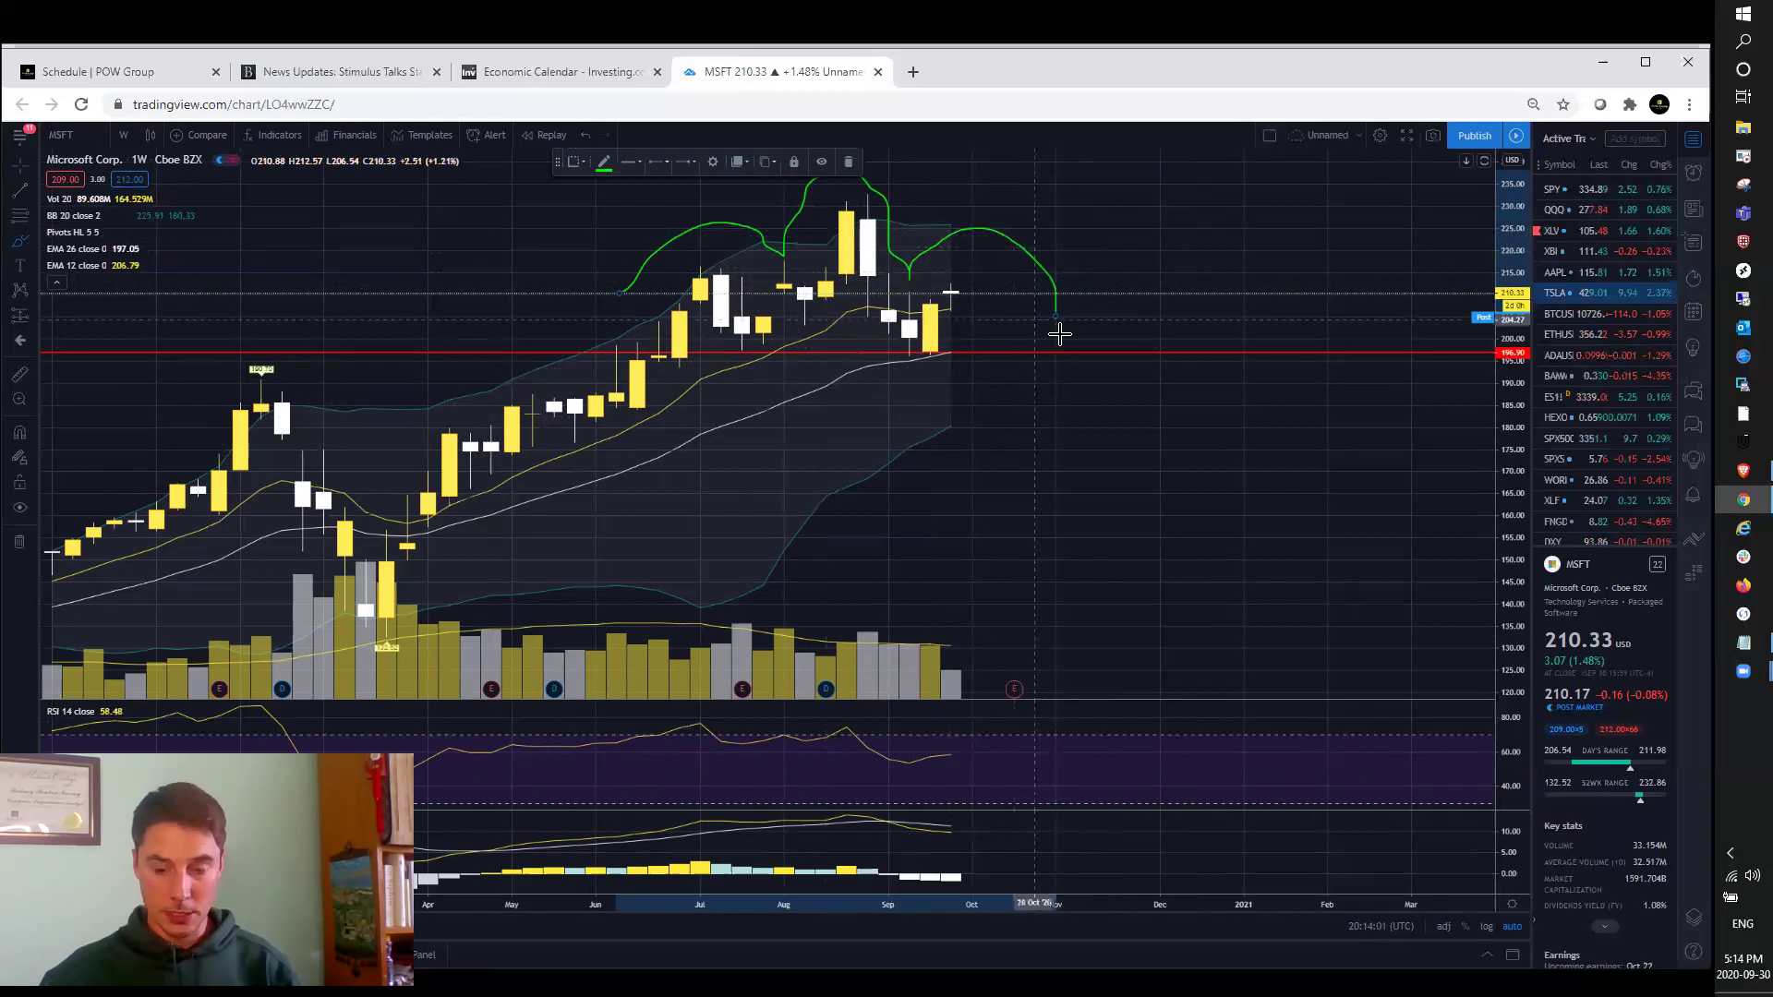
key("Delete")
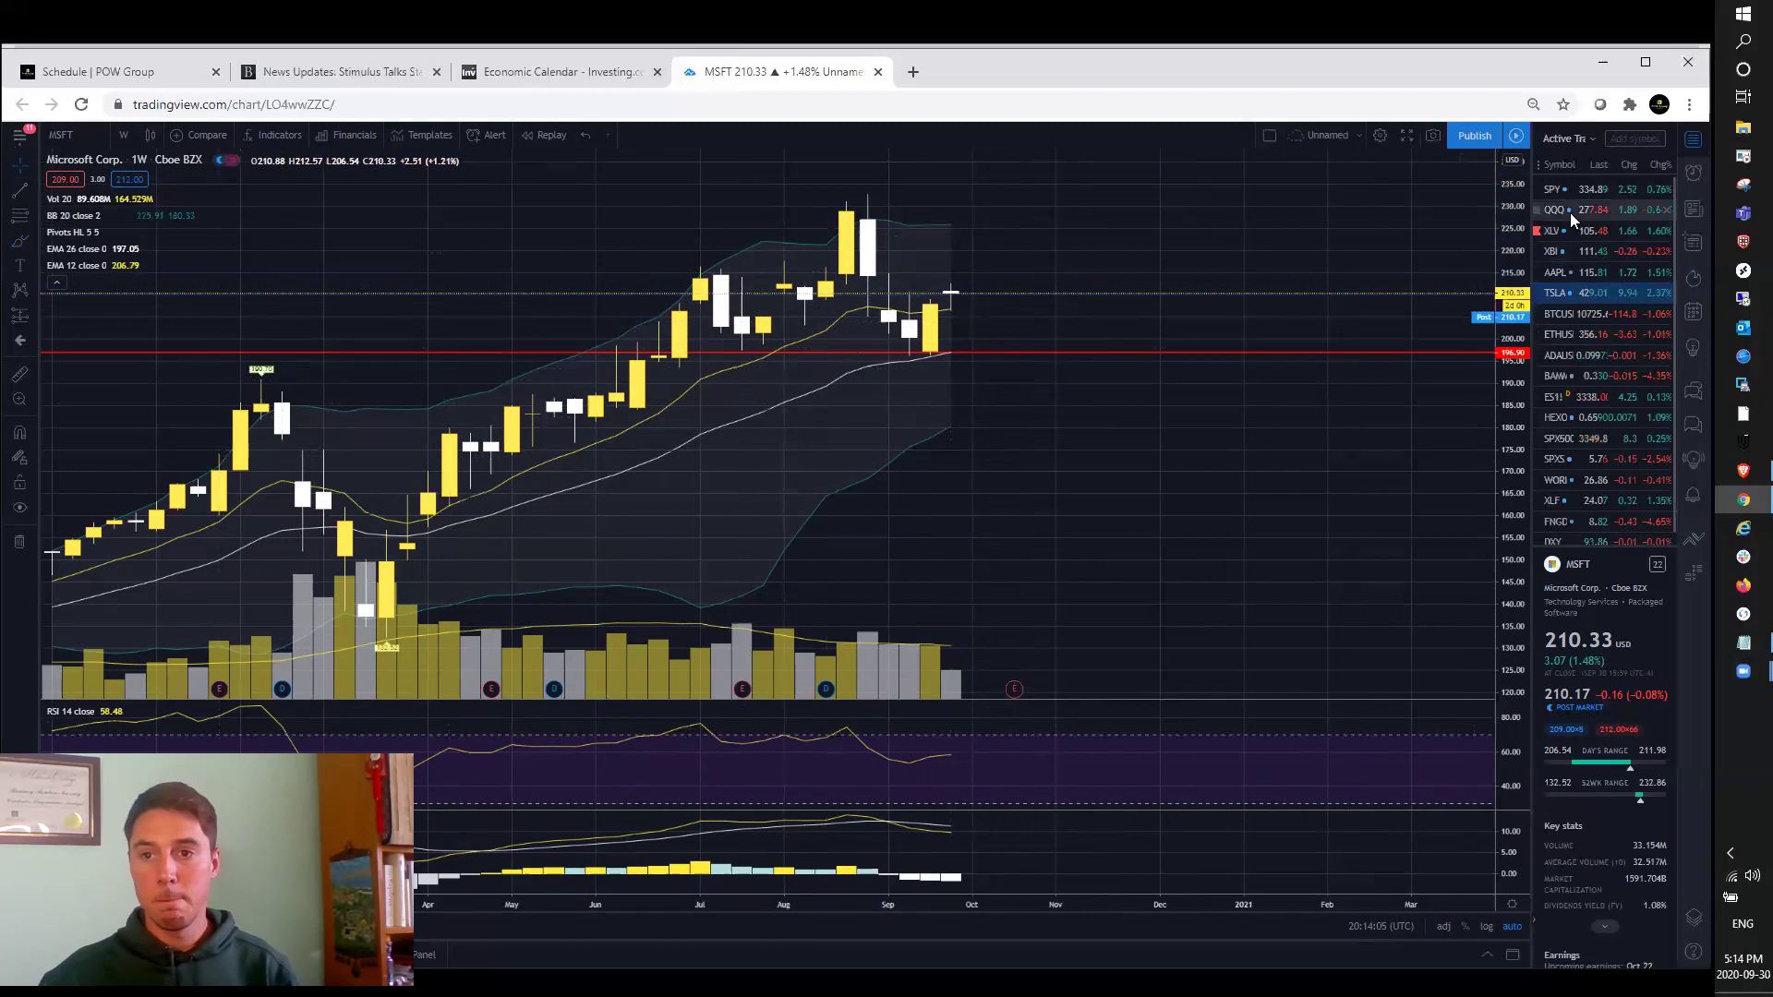
Load Amazon (AMZN) on weekly candles.
left_click(94, 135)
type("AMZN")
key("Return")
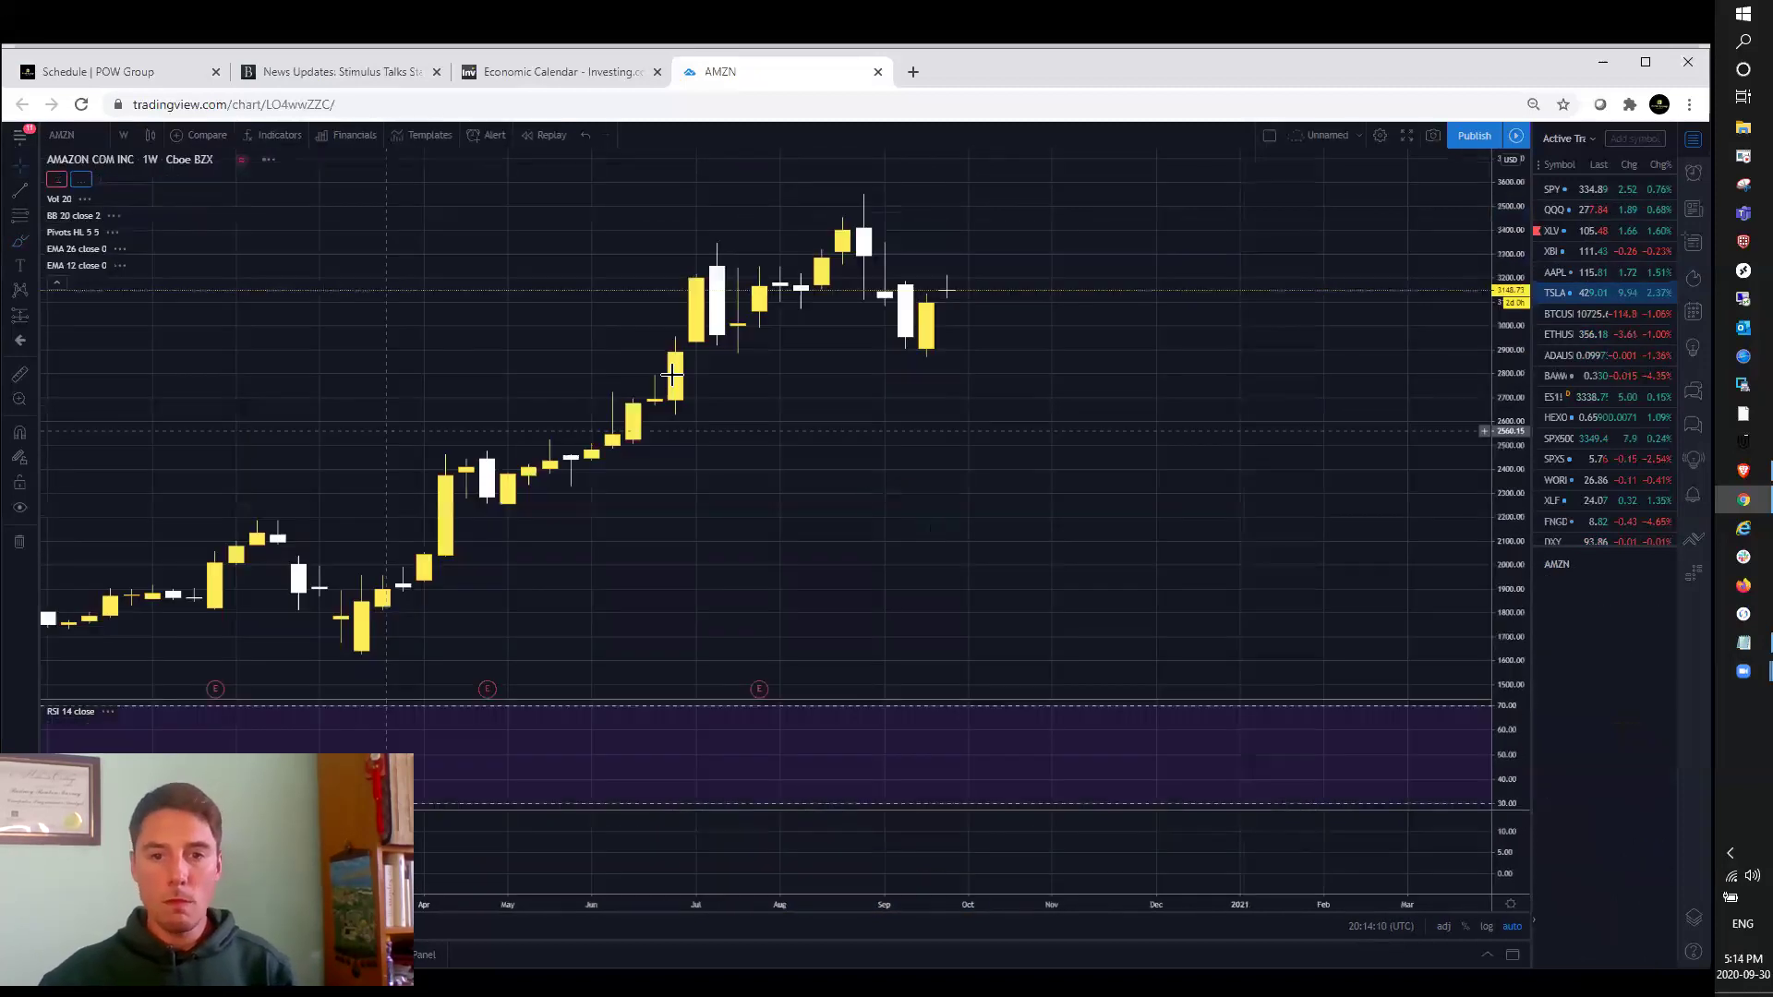
left_click(123, 135)
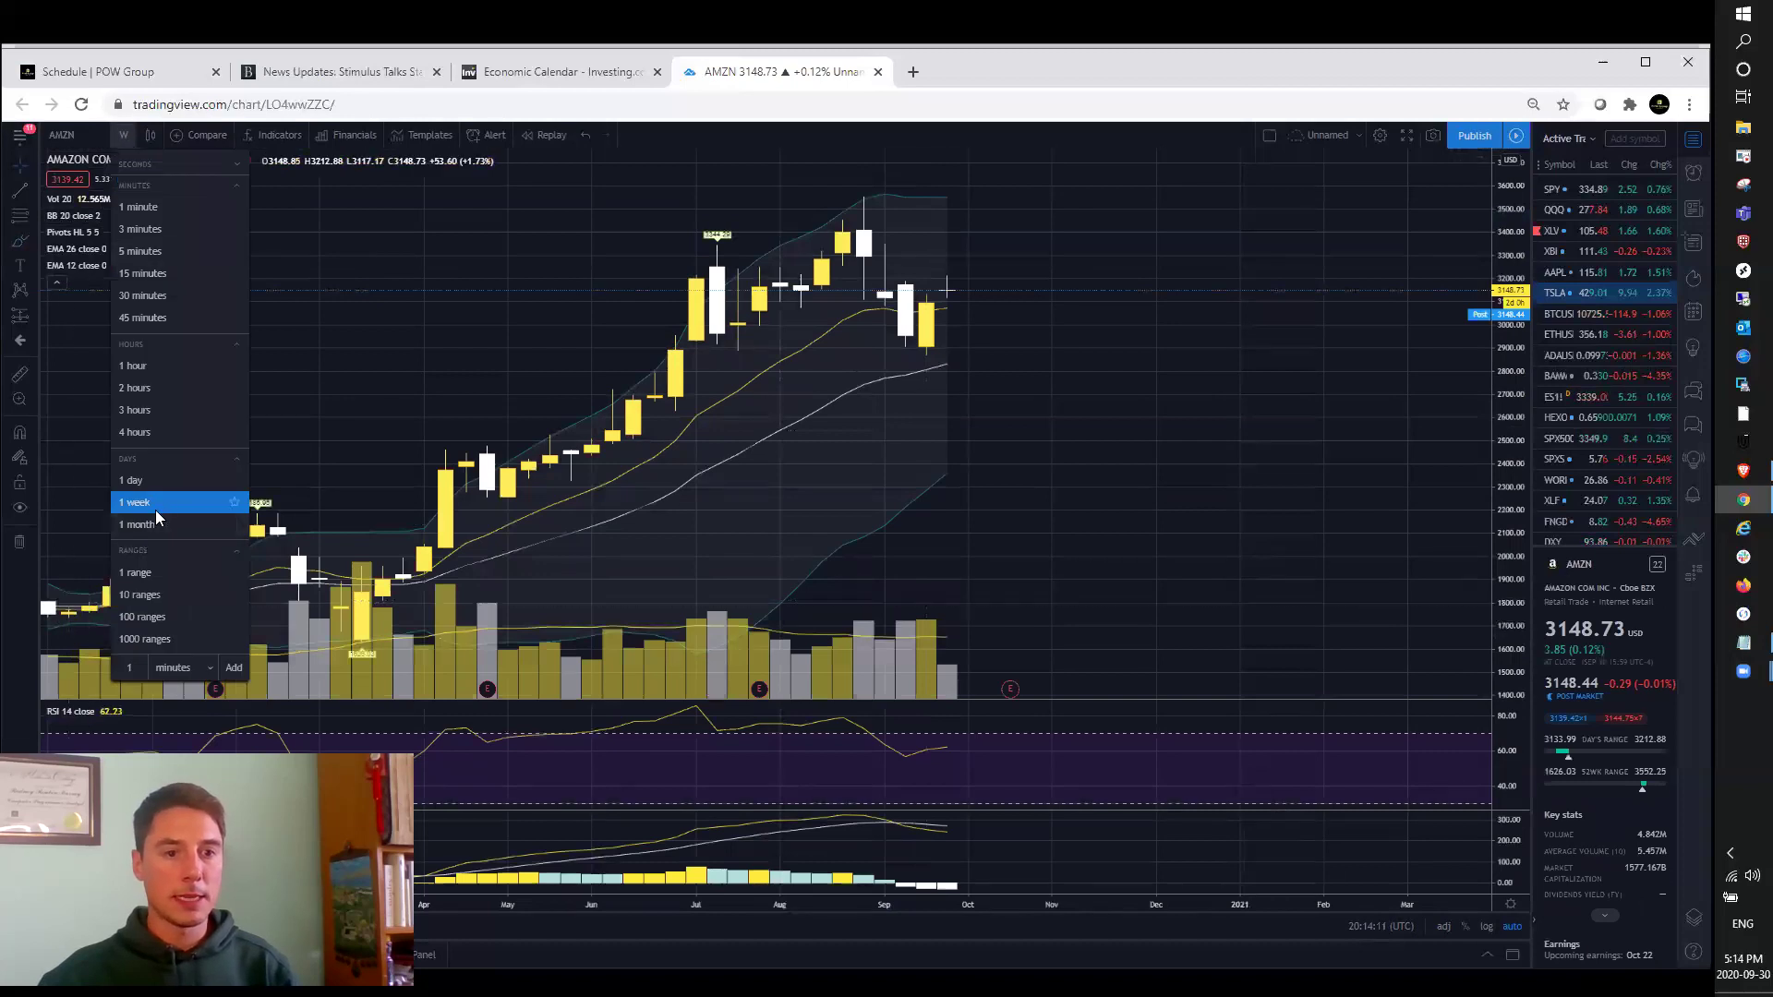
left_click(152, 507)
Review Amazon on monthly candles, then return to weekly.
left_click(124, 134)
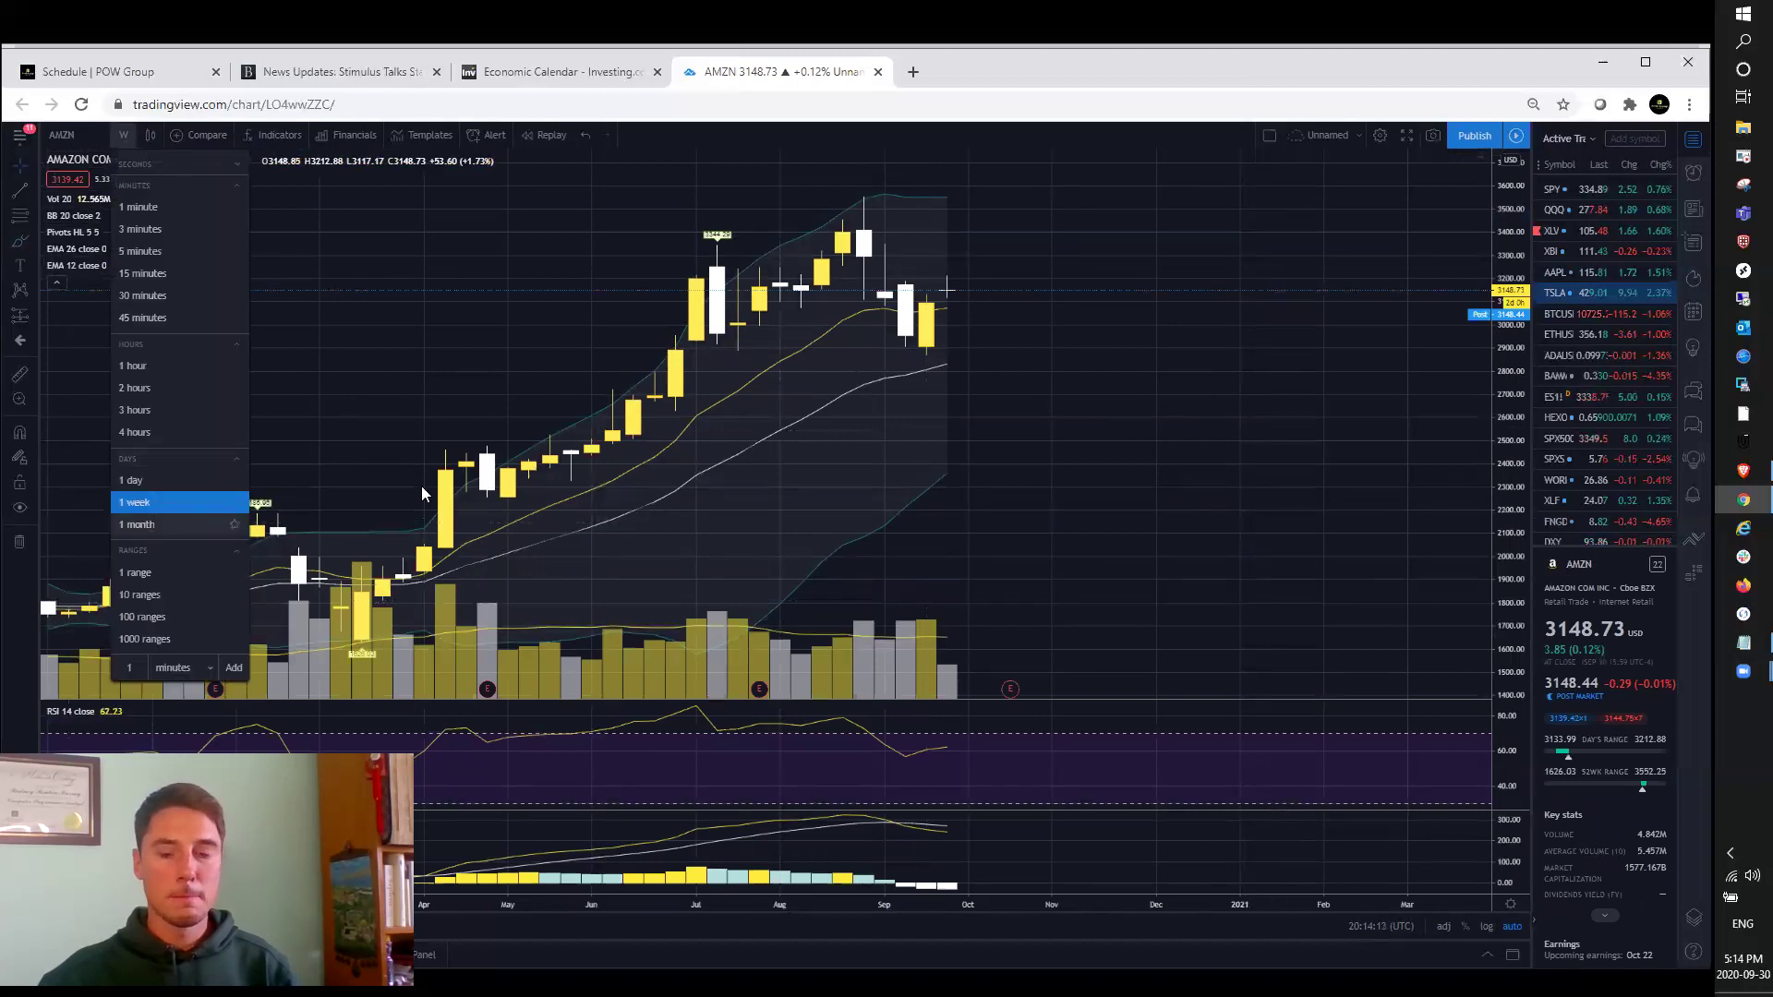
left_click(135, 523)
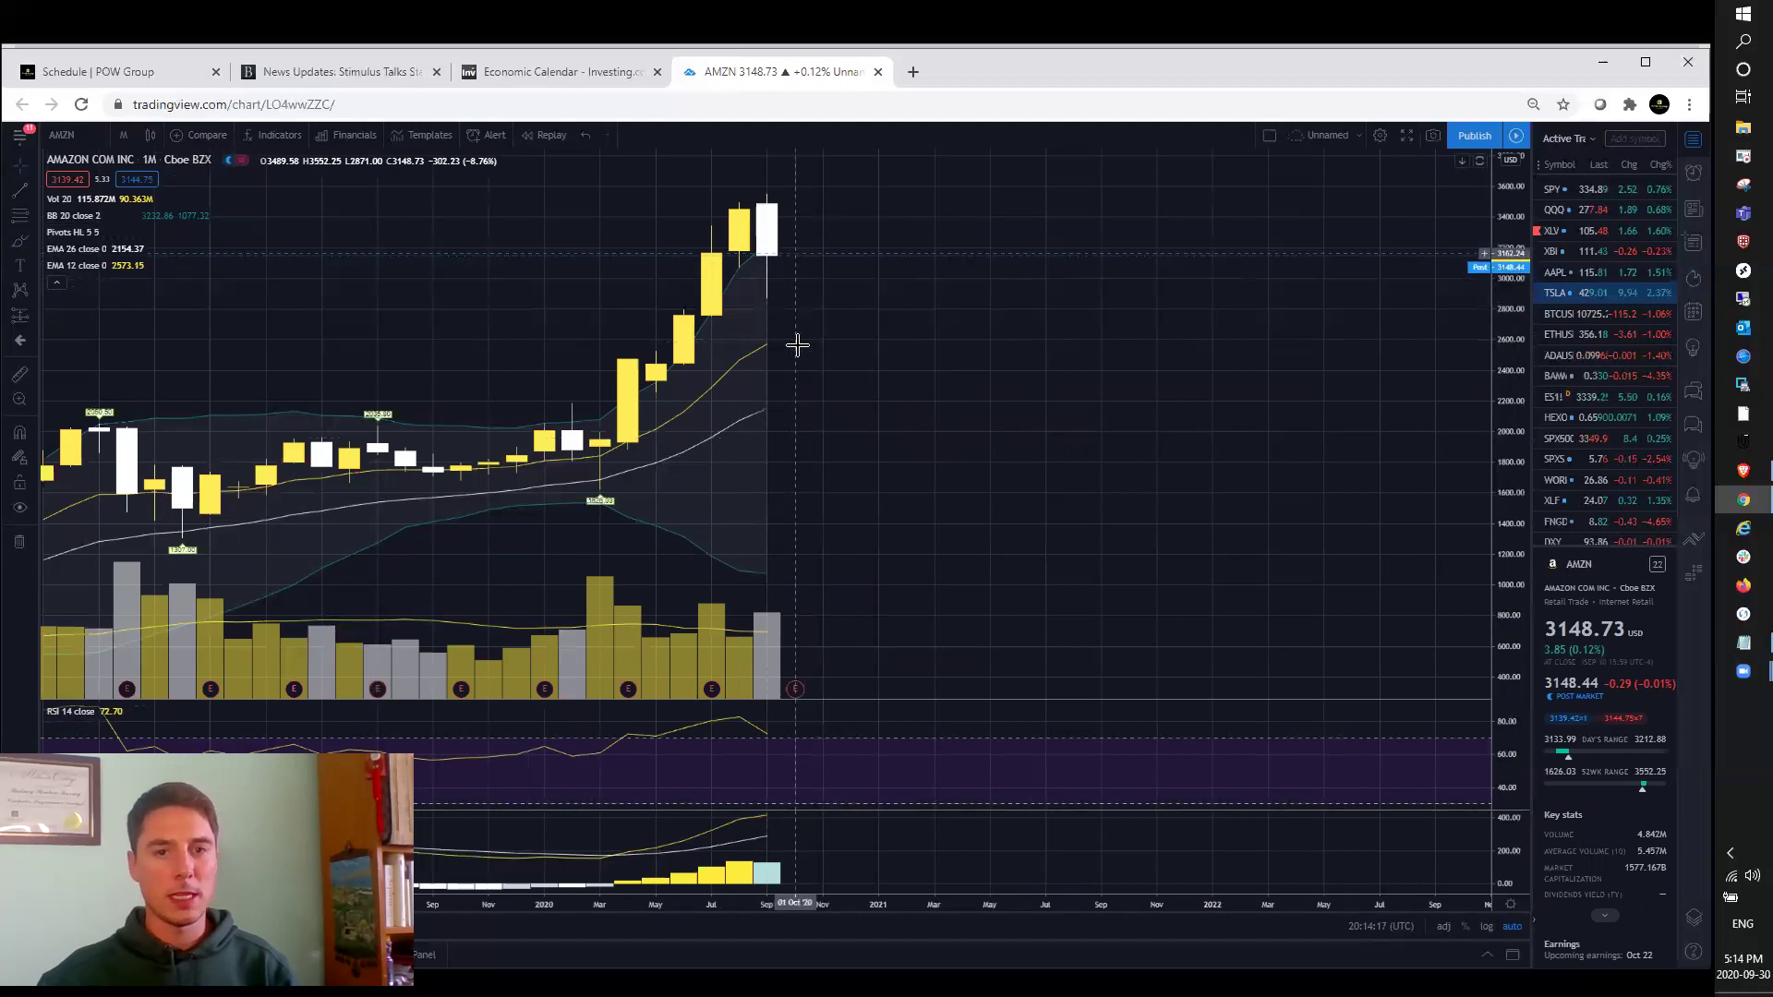
scroll(817, 320, "up", 1)
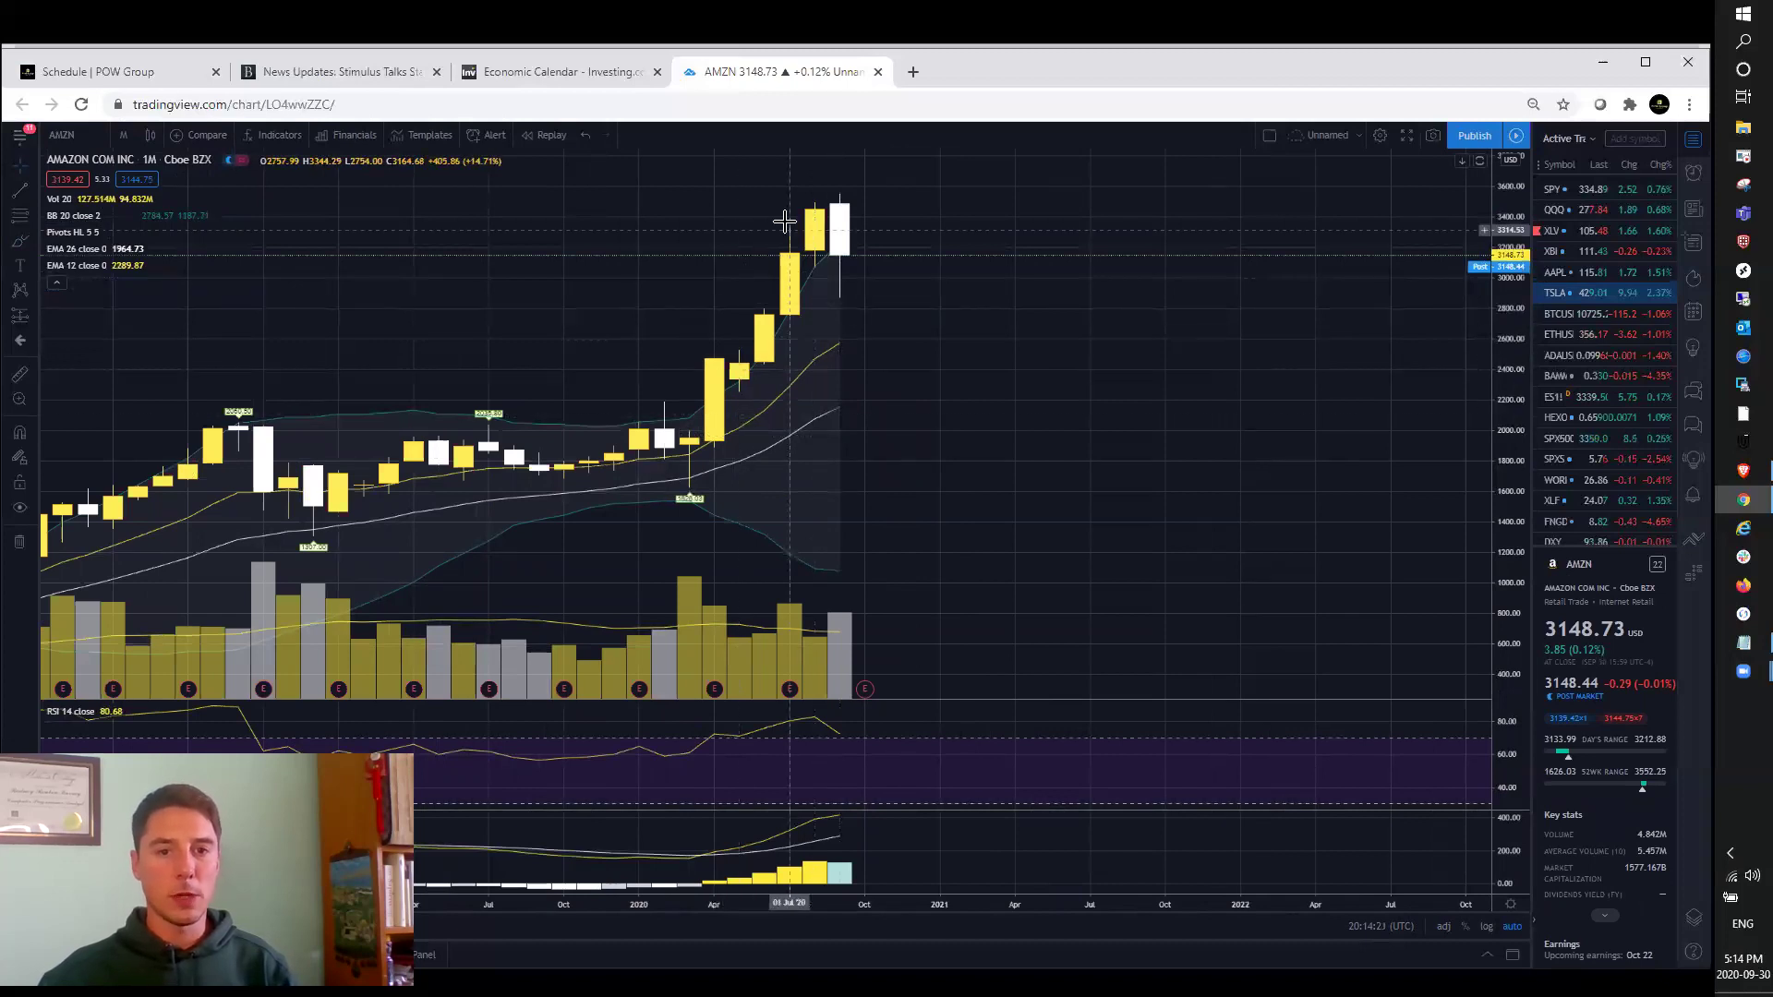
scroll(624, 274, "down", 2)
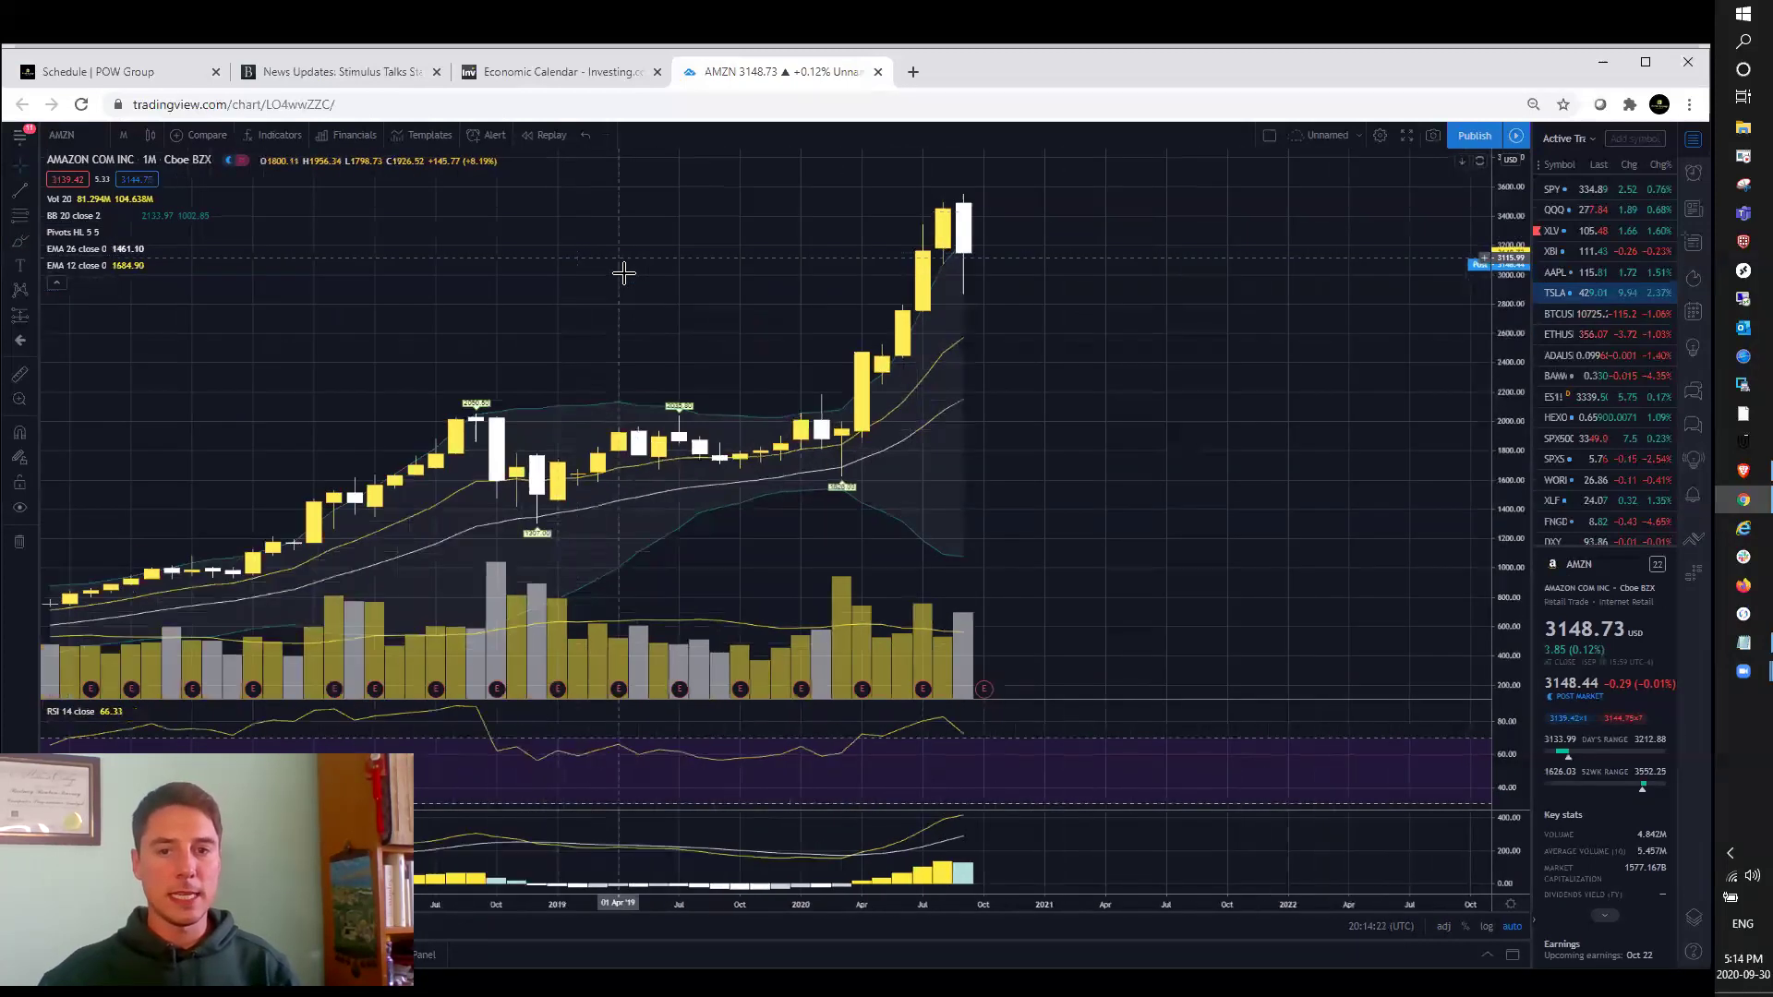
left_click(138, 144)
left_click(150, 503)
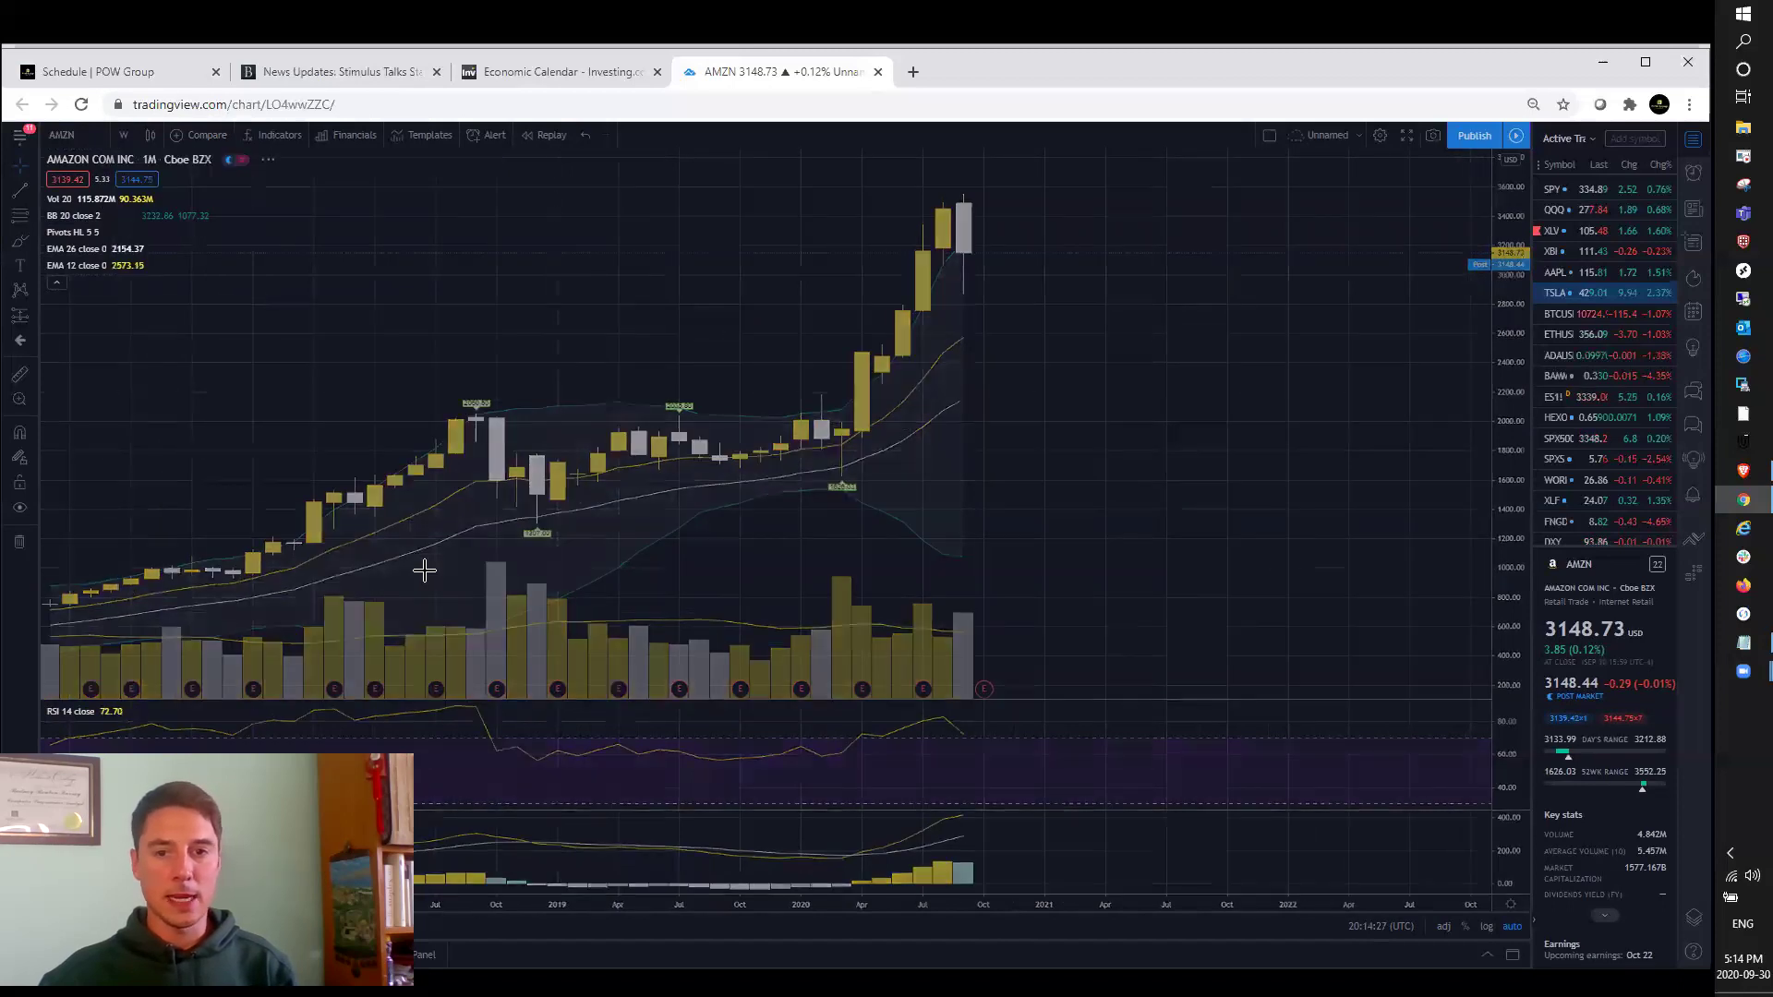
scroll(937, 365, "down", 1)
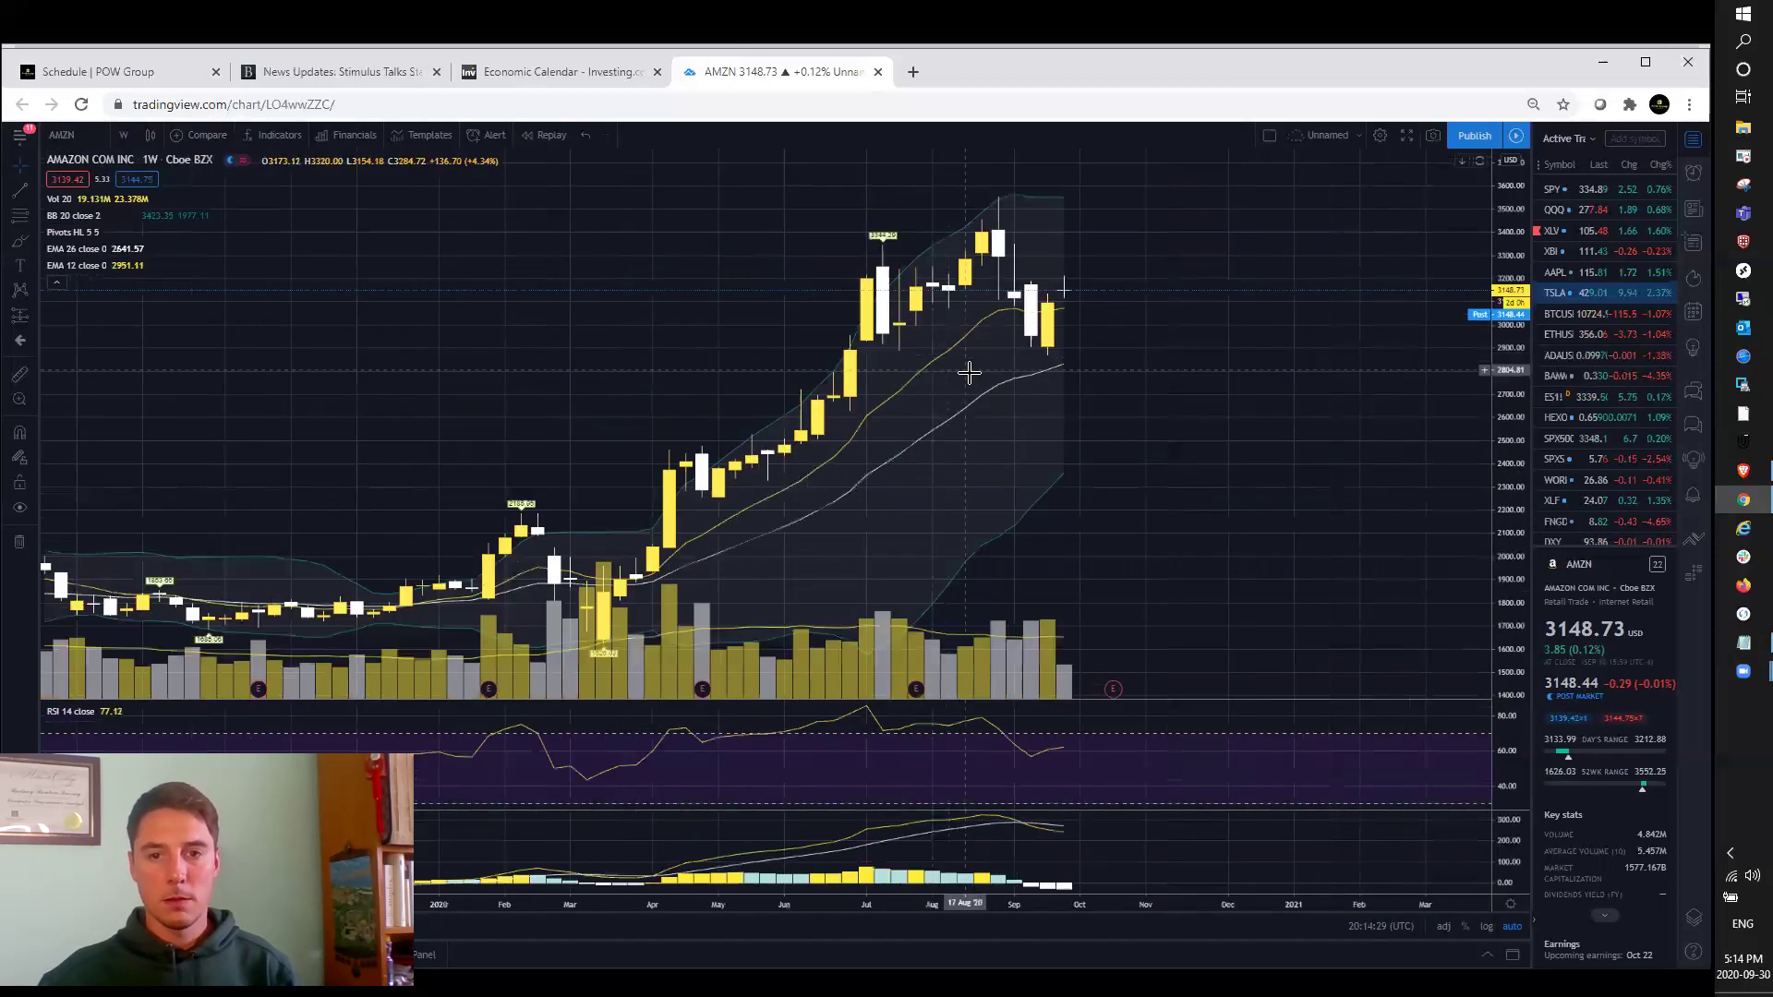
scroll(970, 371, "up", 2)
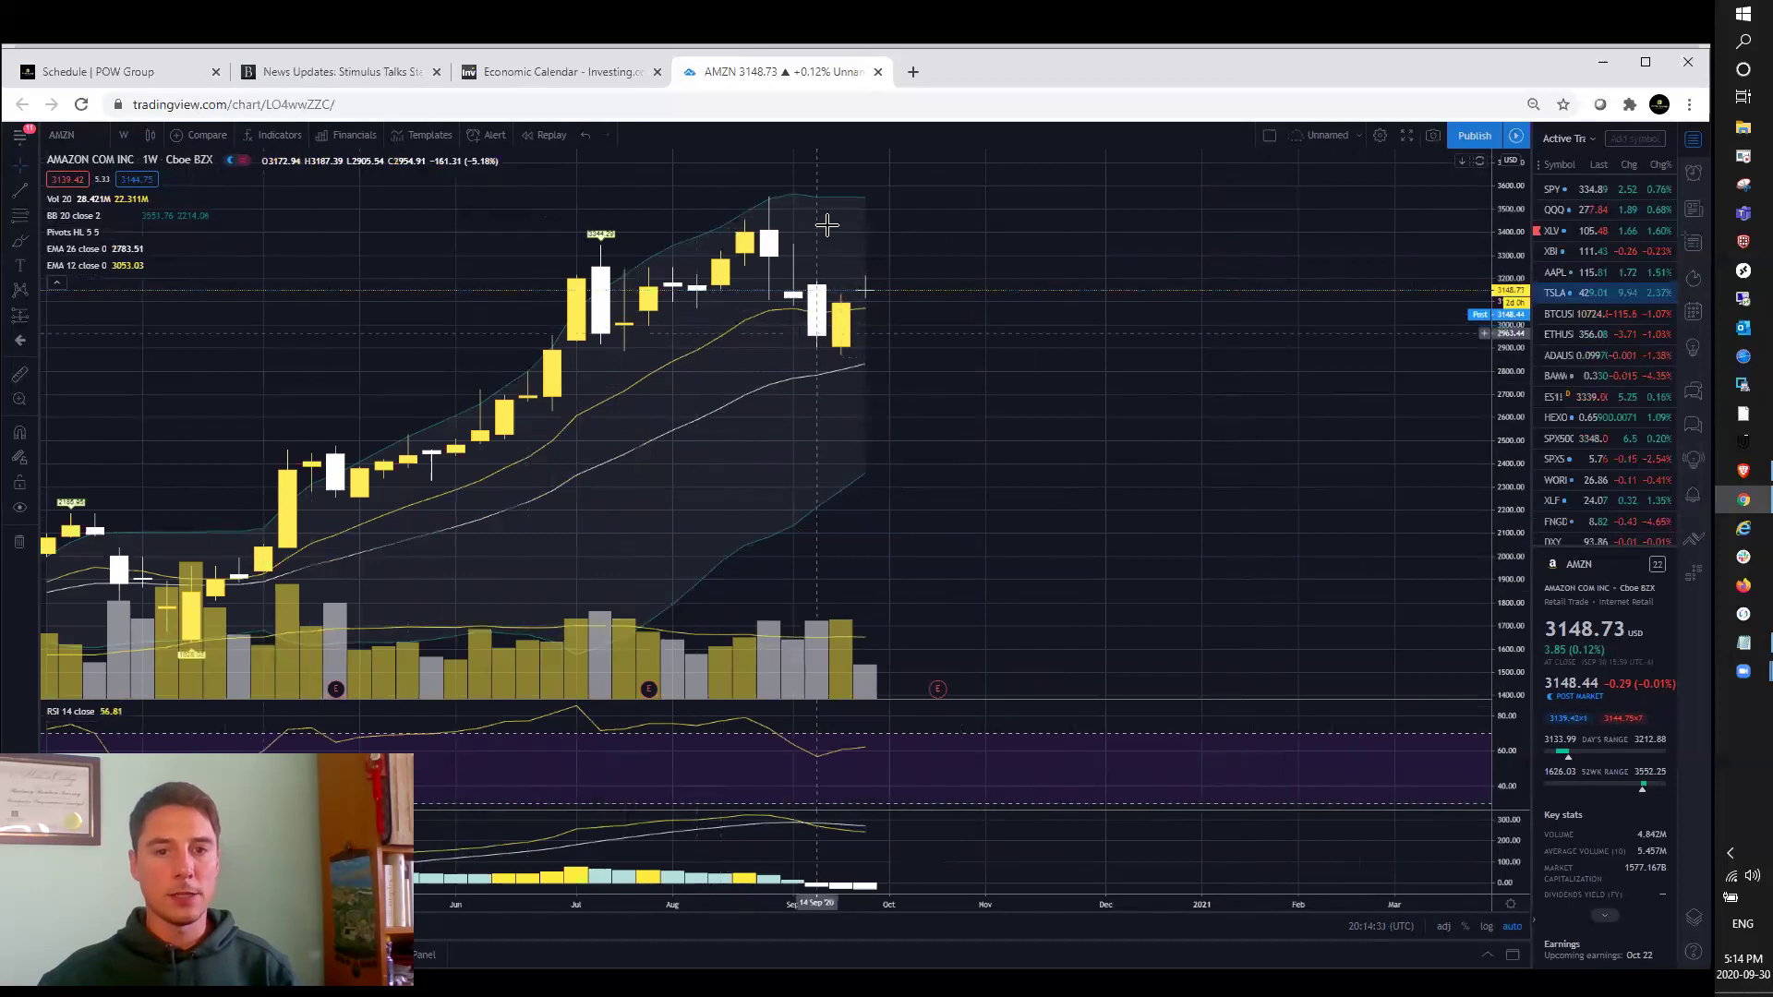
View the AMZN chart on daily candles, then switch it to hourly candles.
left_click(124, 135)
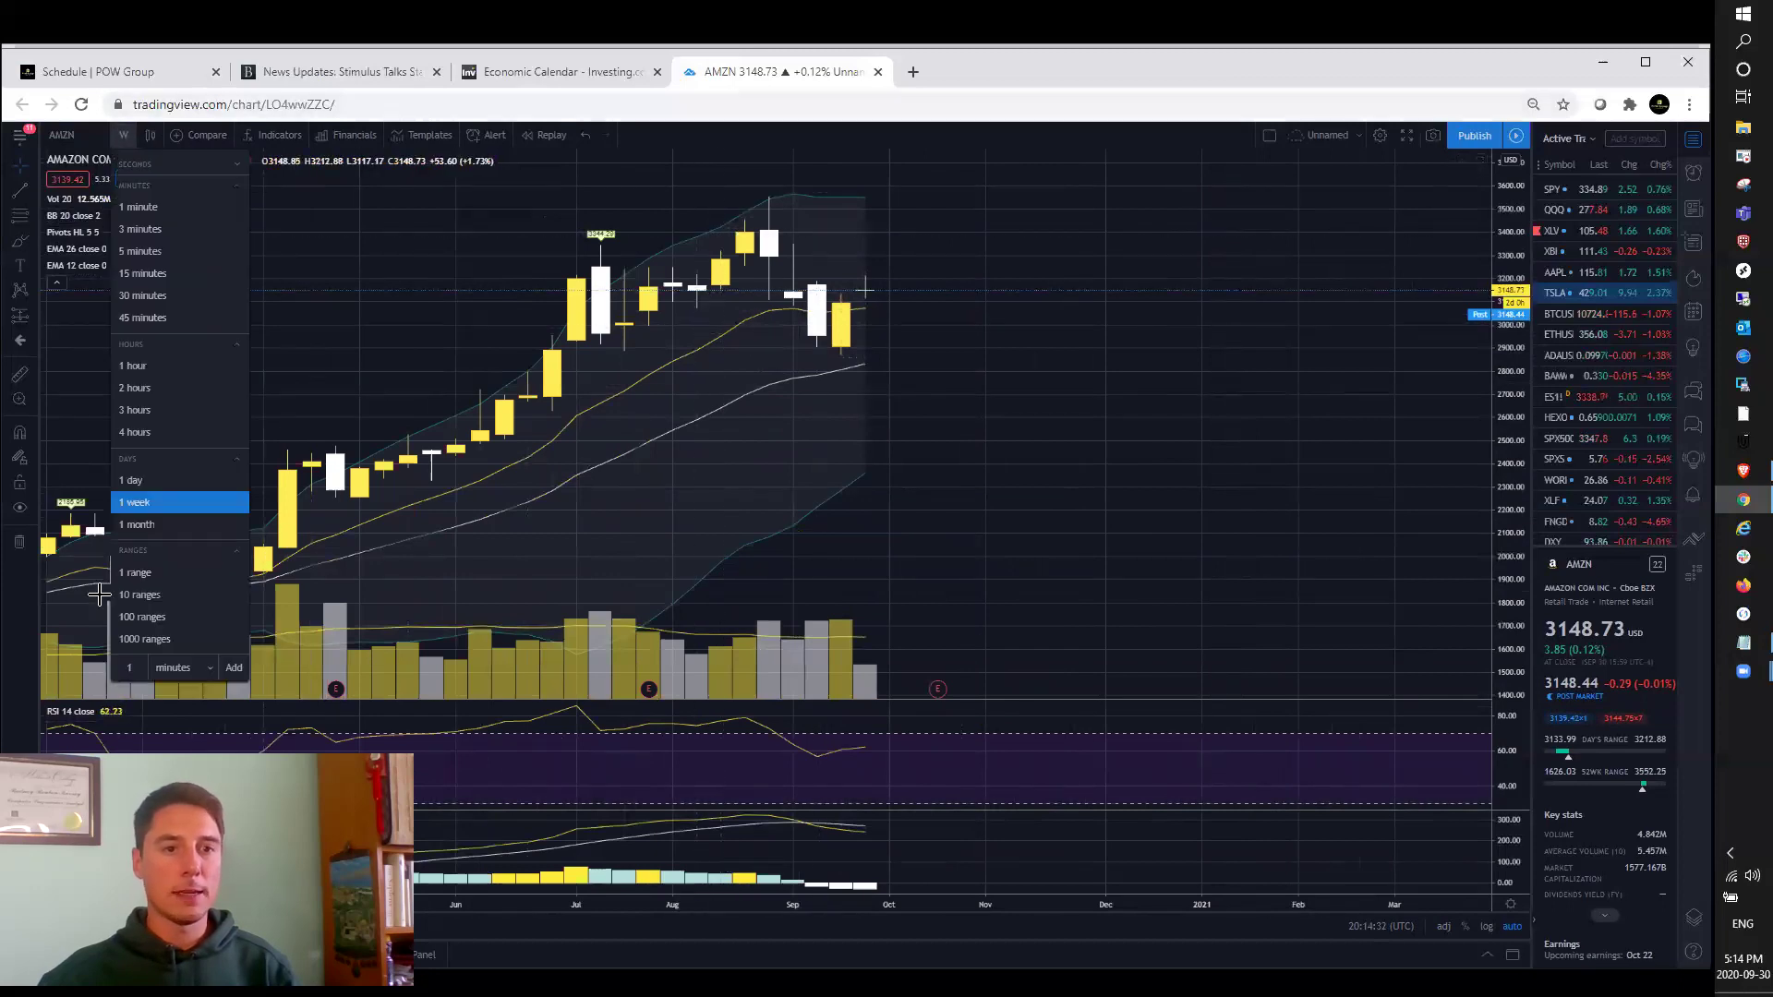
left_click(133, 479)
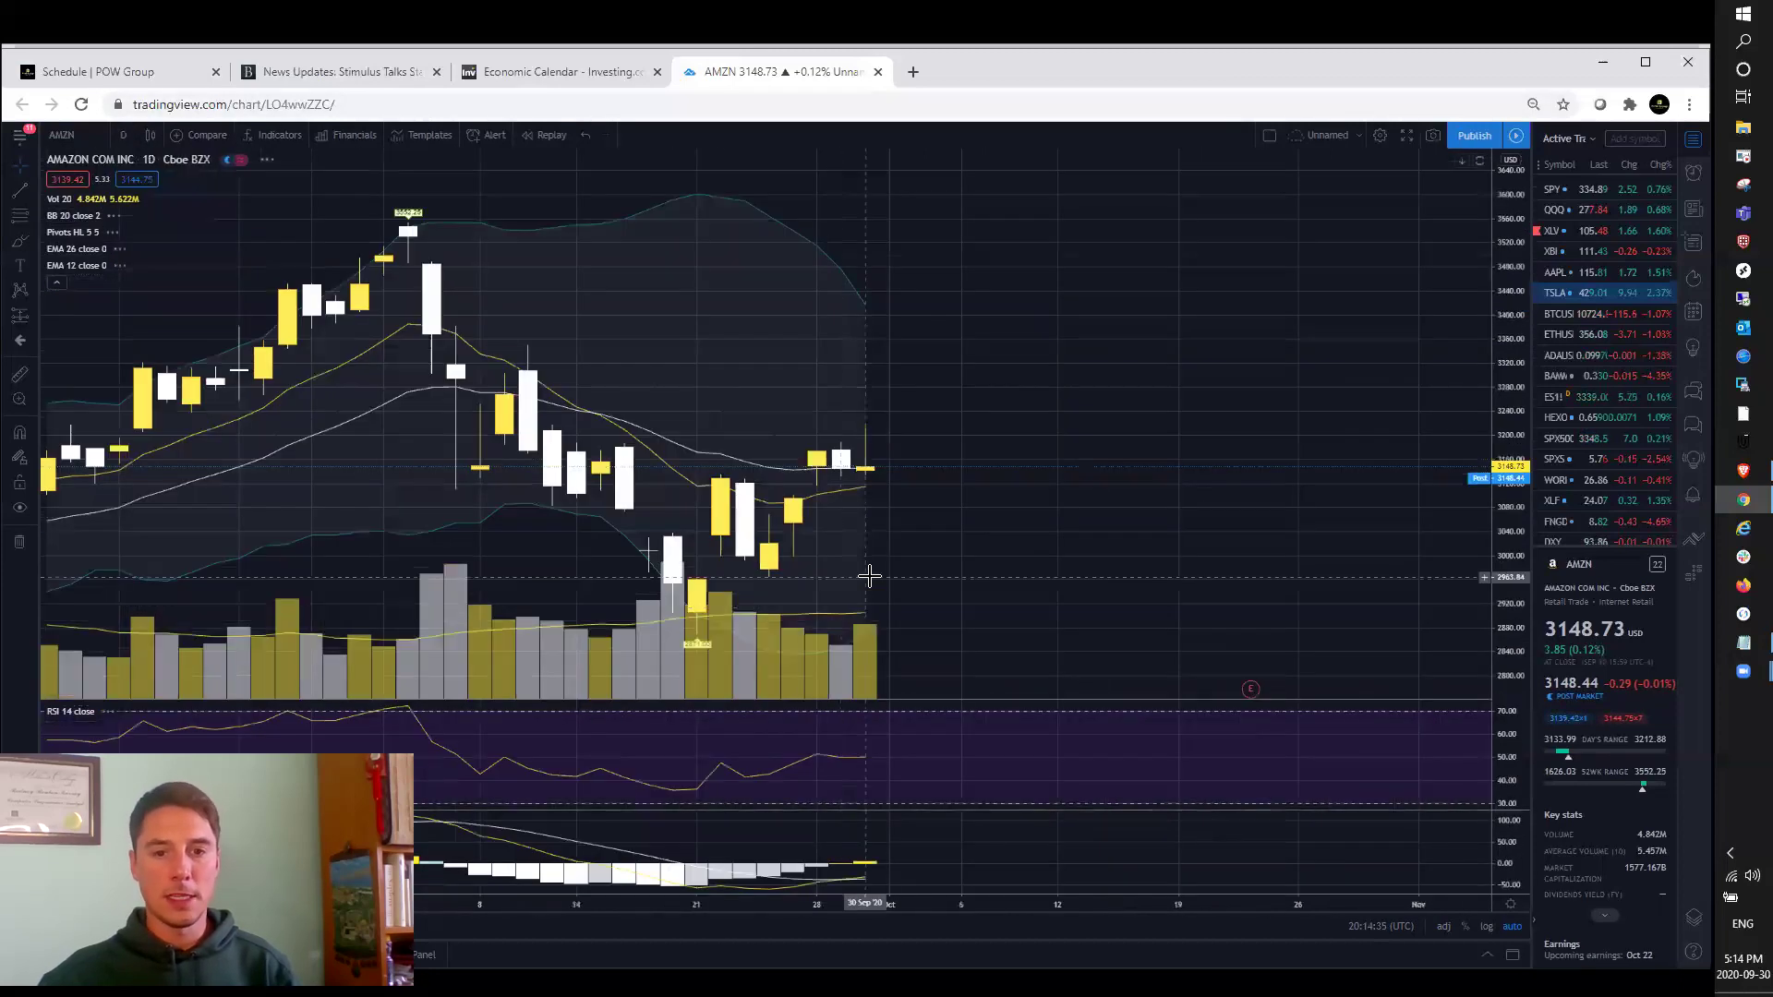
scroll(938, 441, "up", 2)
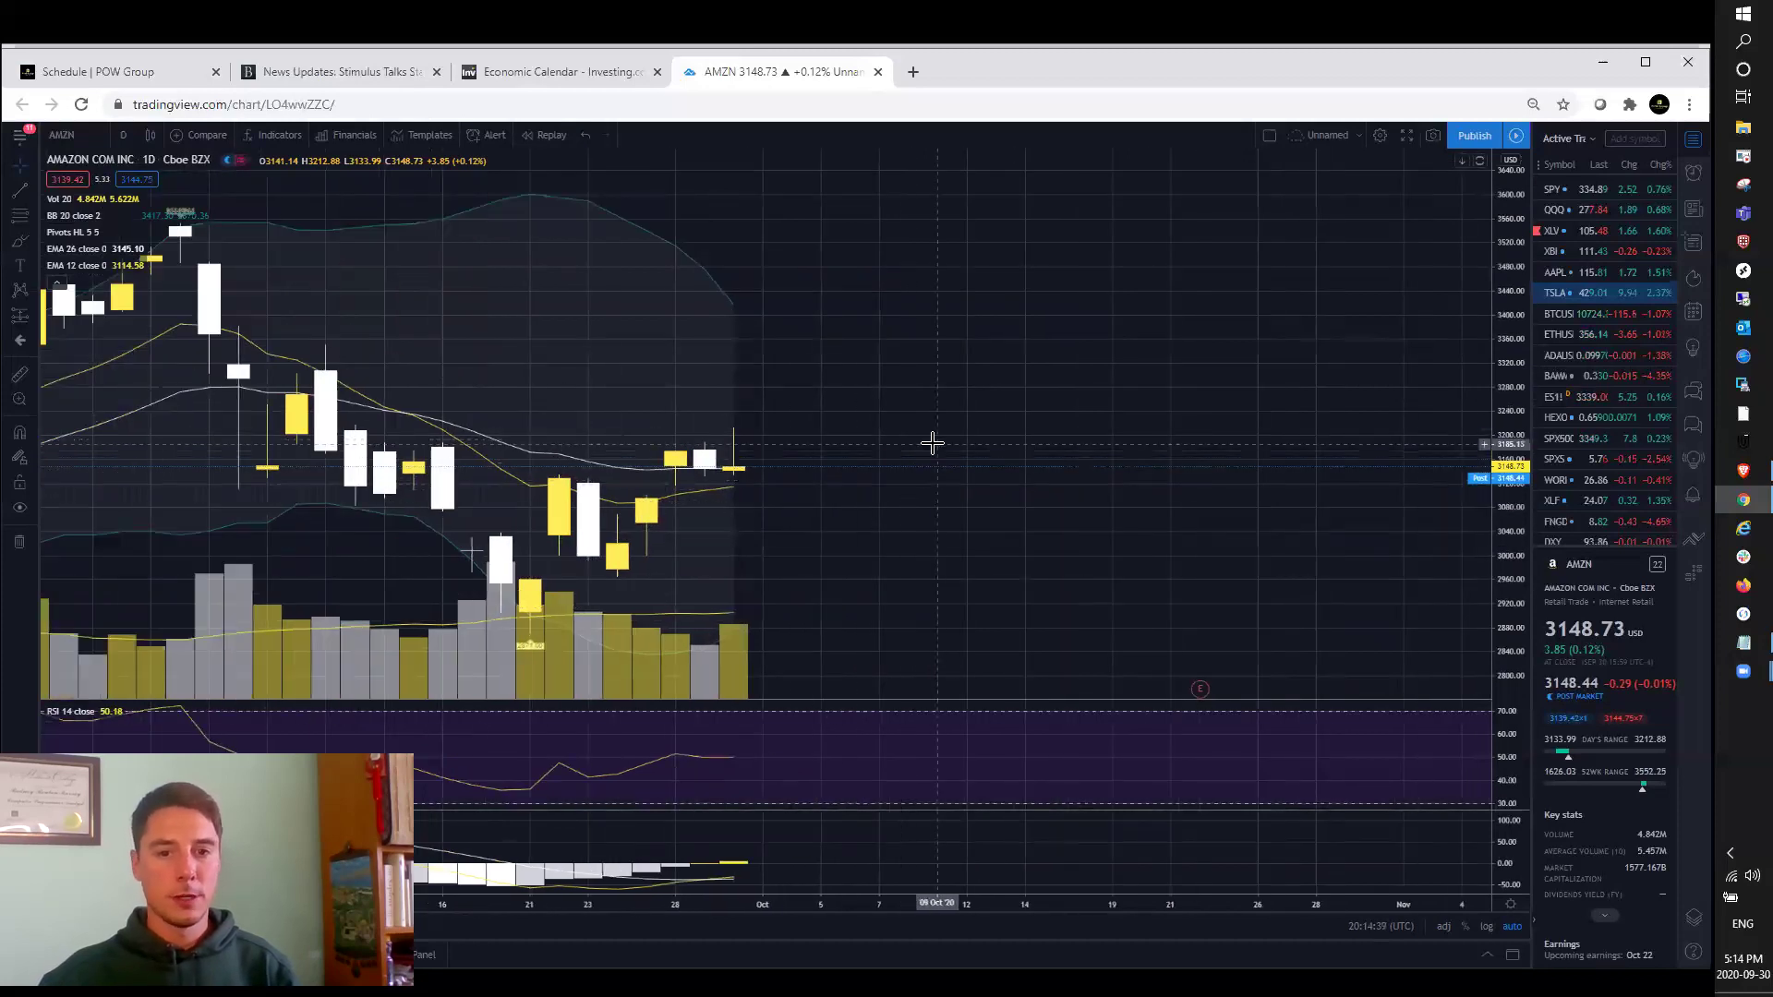
scroll(937, 477, "down", 1)
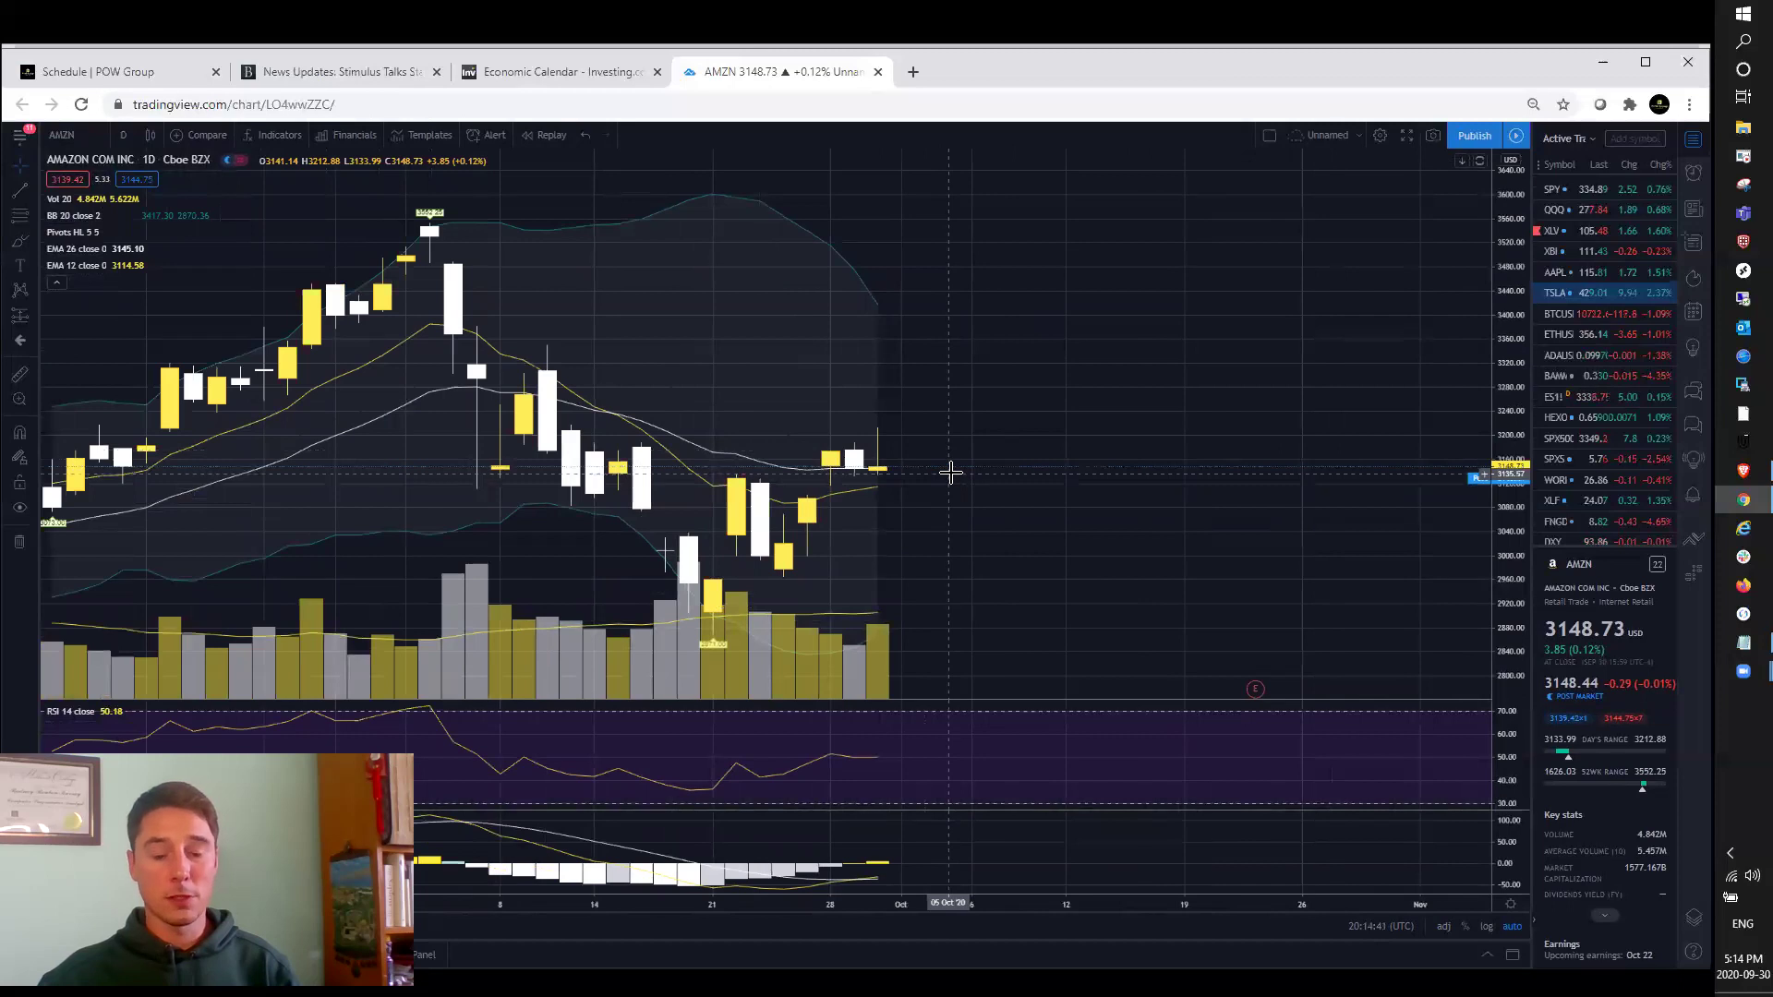
scroll(955, 479, "up", 1)
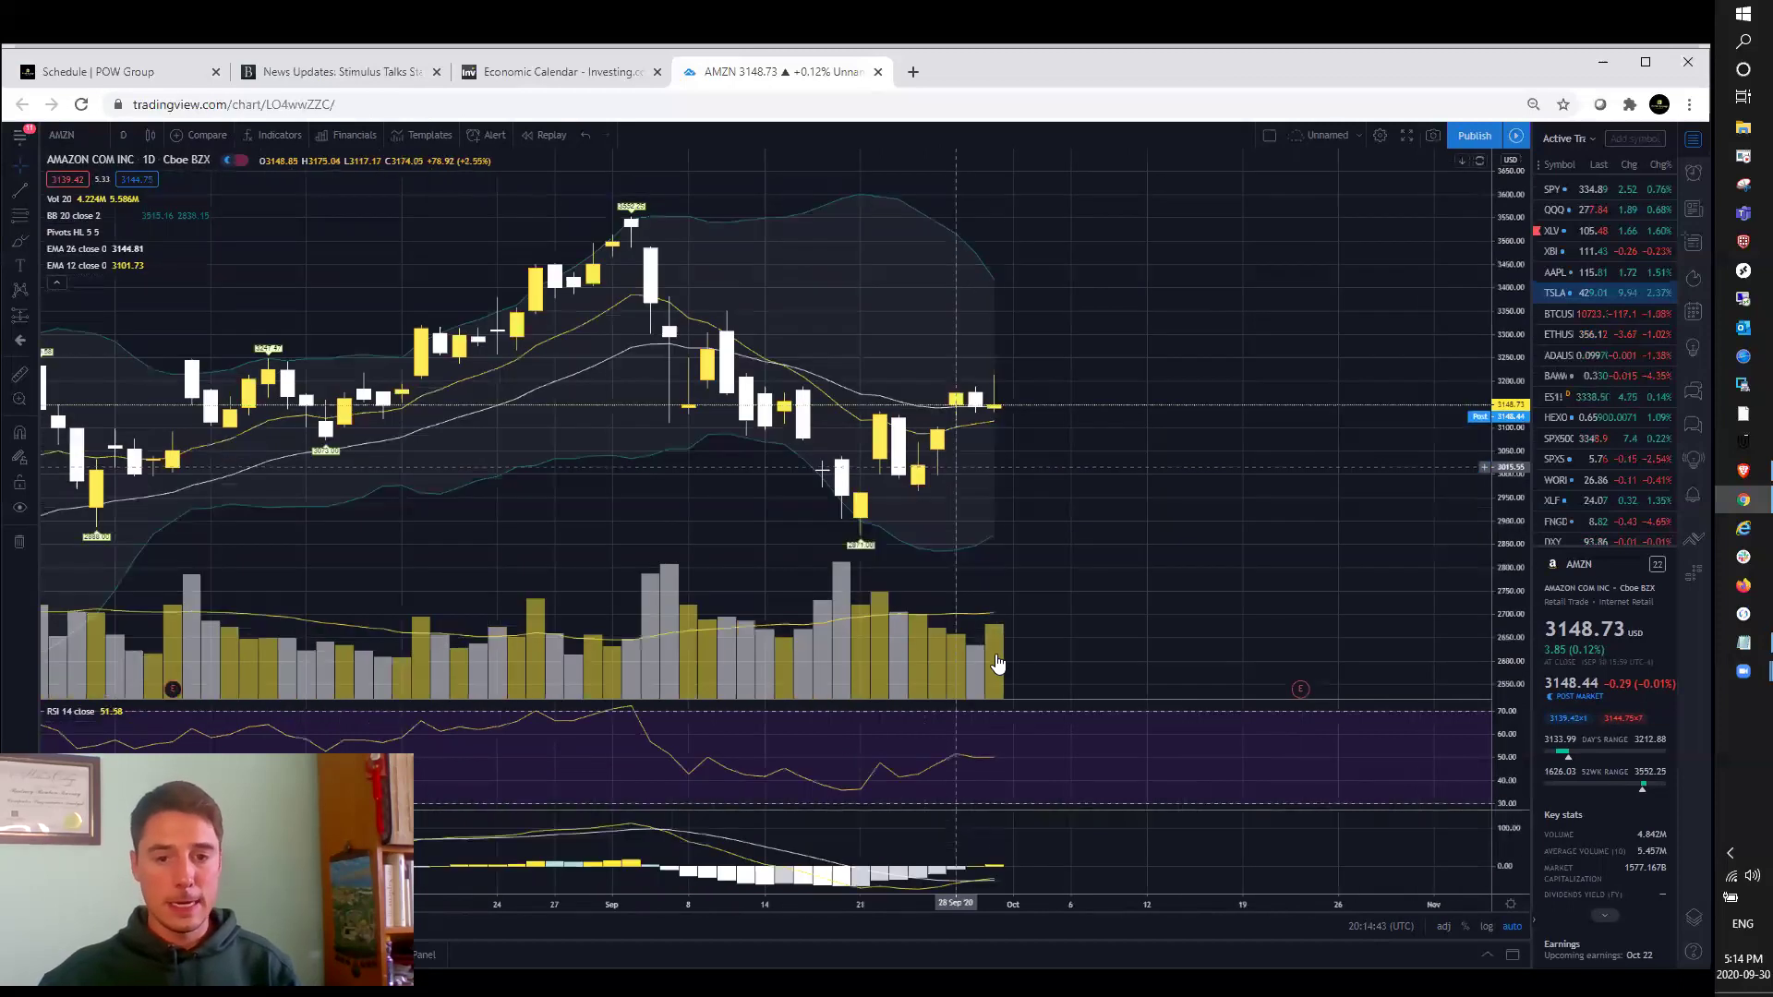
scroll(998, 599, "down", 1)
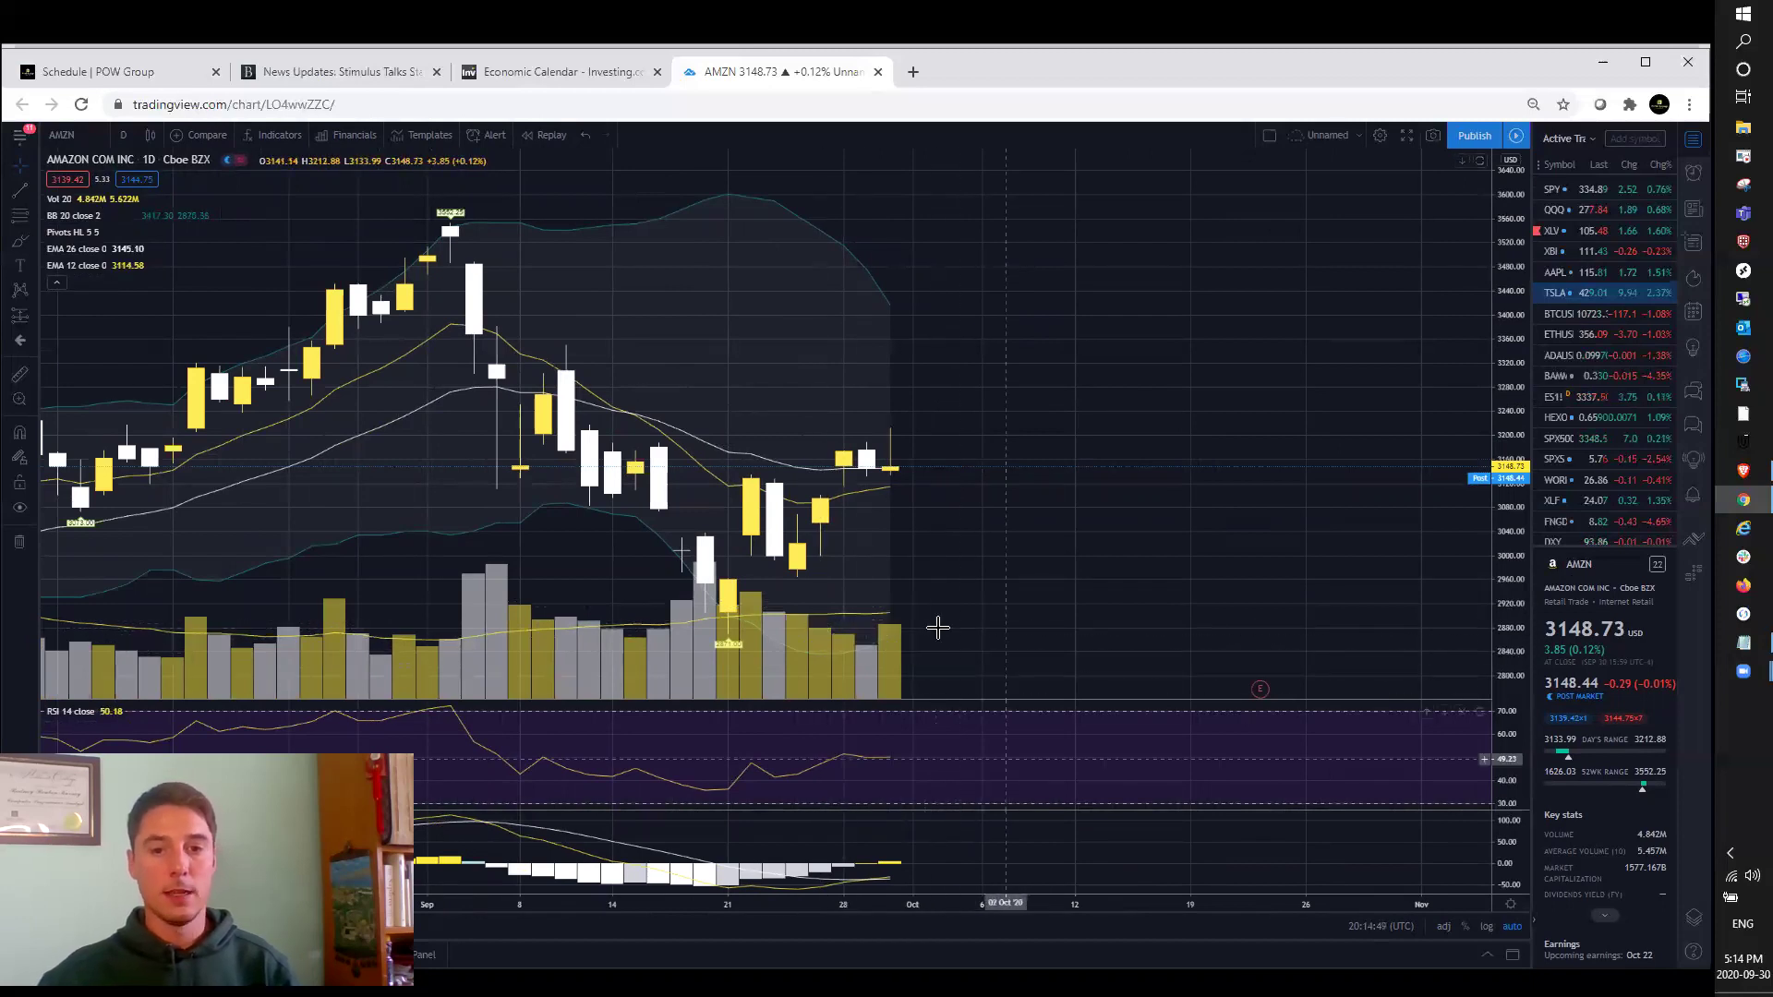
scroll(937, 610, "down", 1)
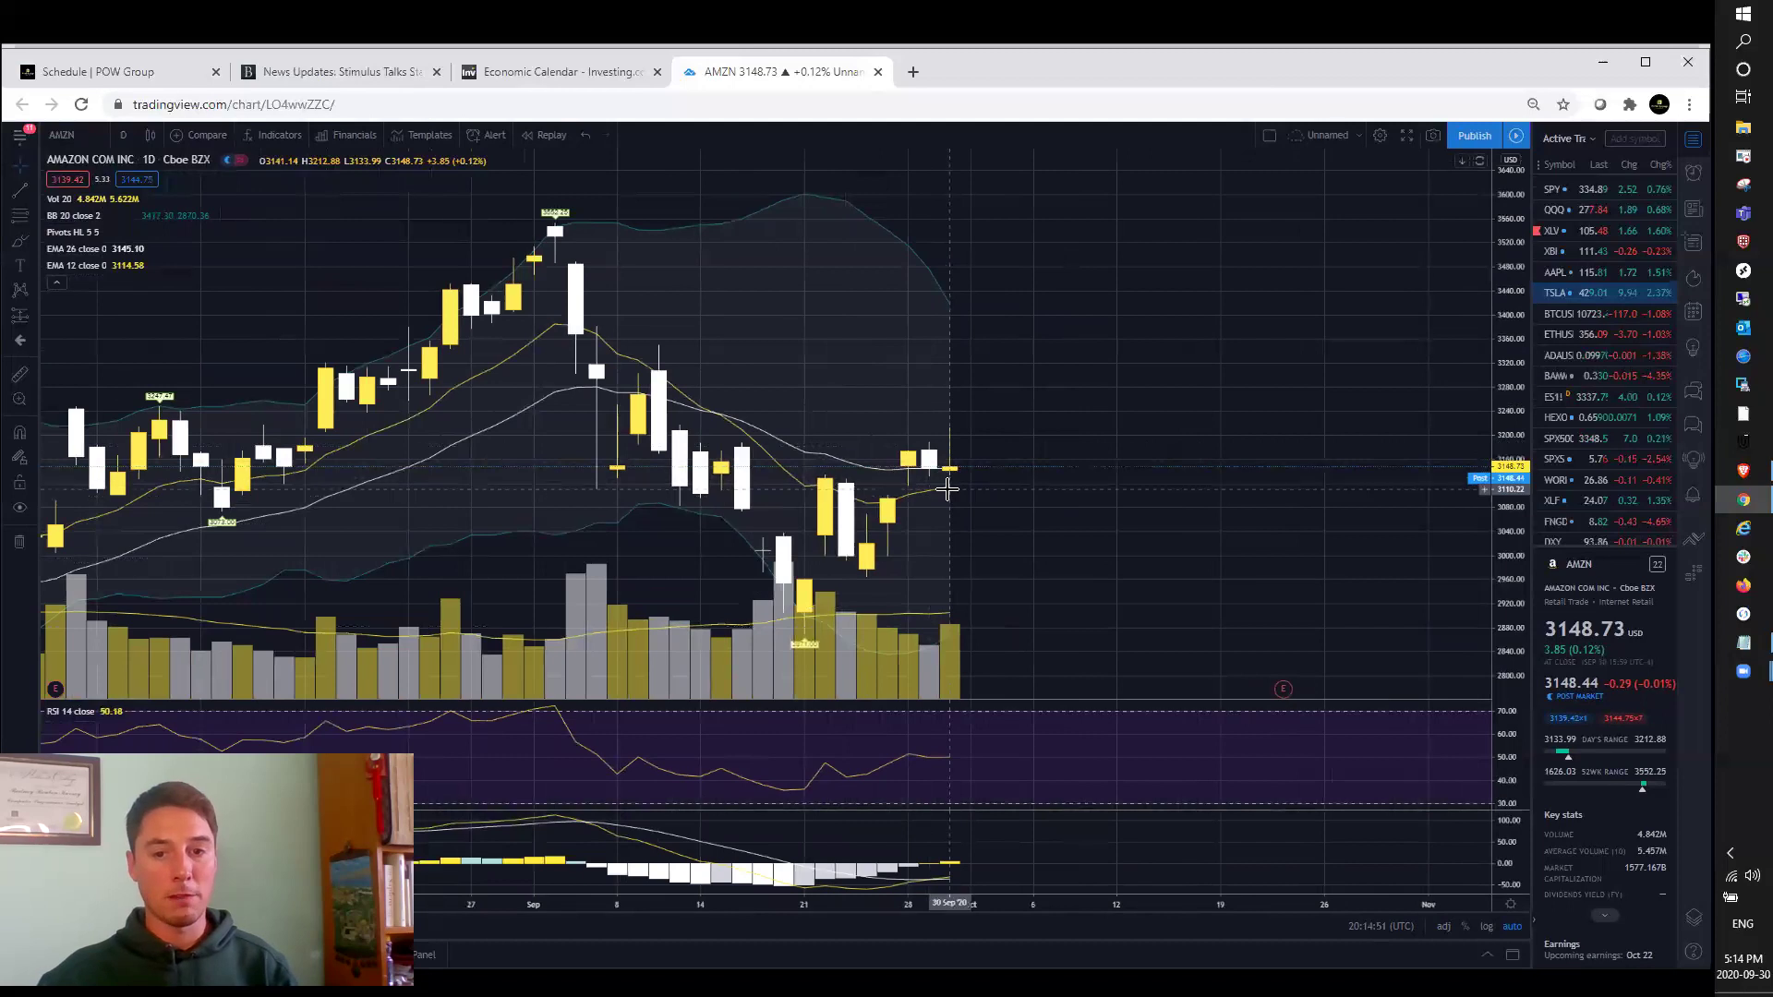
scroll(1073, 479, "up", 2)
scroll(1079, 477, "down", 2)
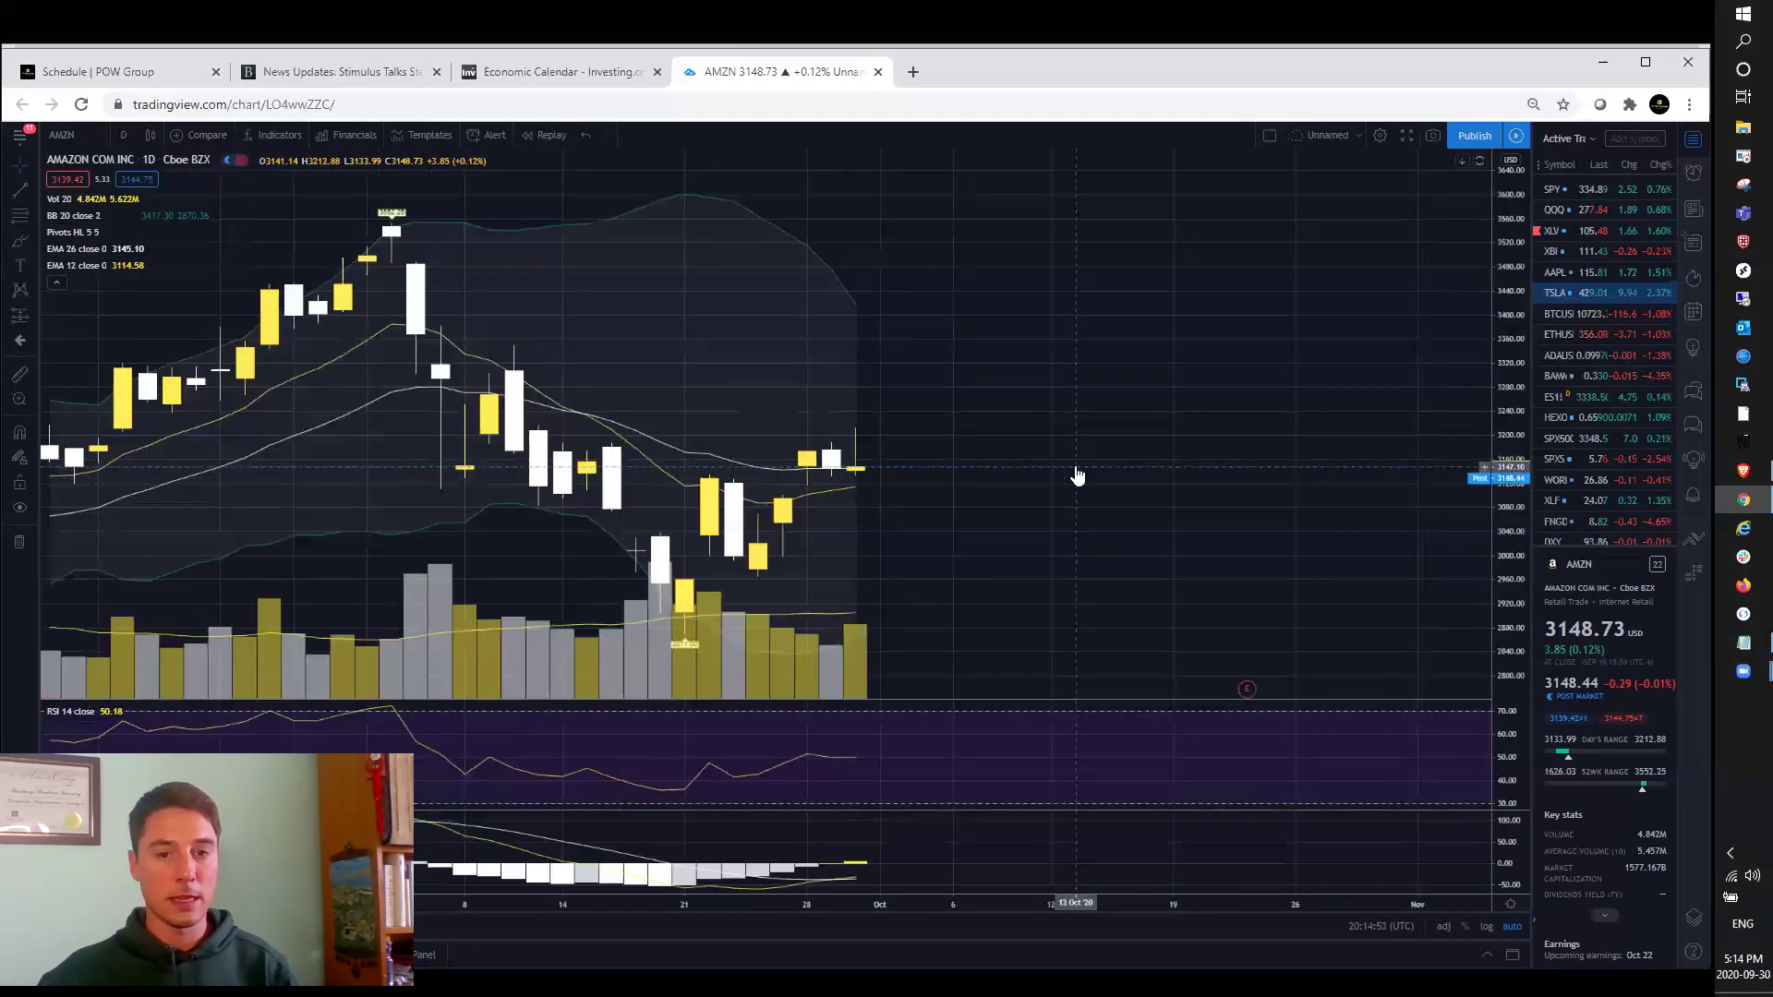
scroll(1075, 477, "down", 2)
scroll(901, 343, "up", 1)
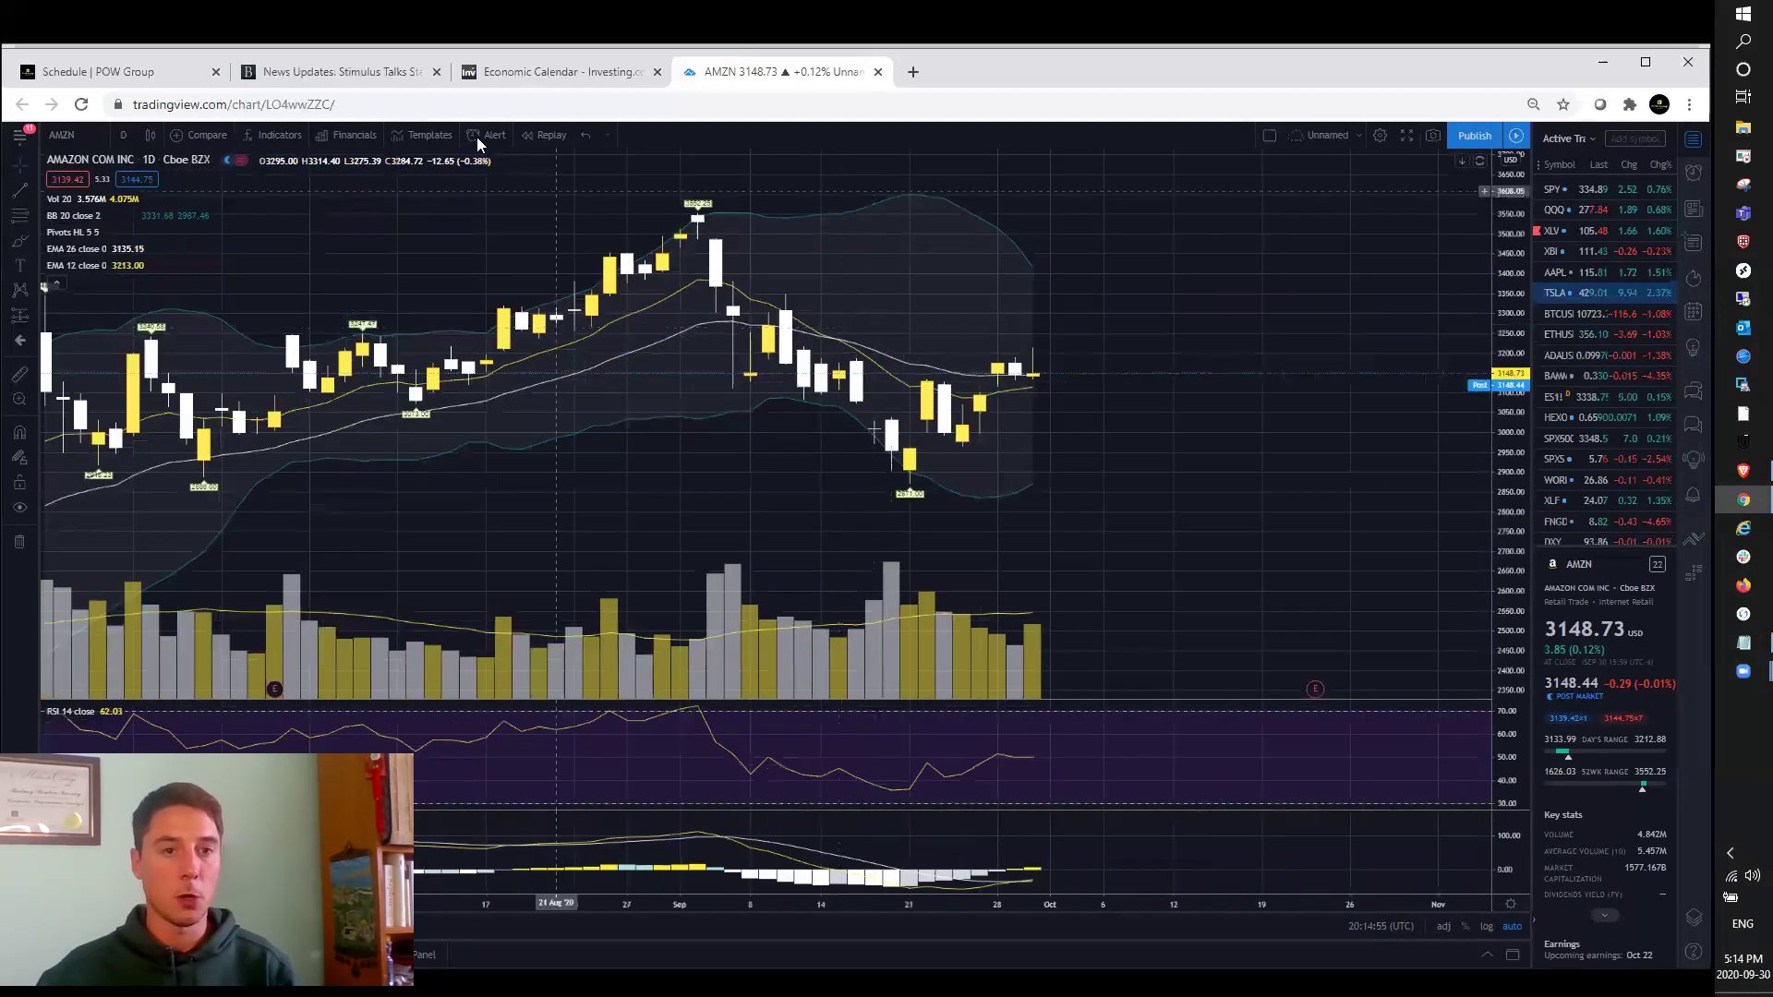
left_click(122, 137)
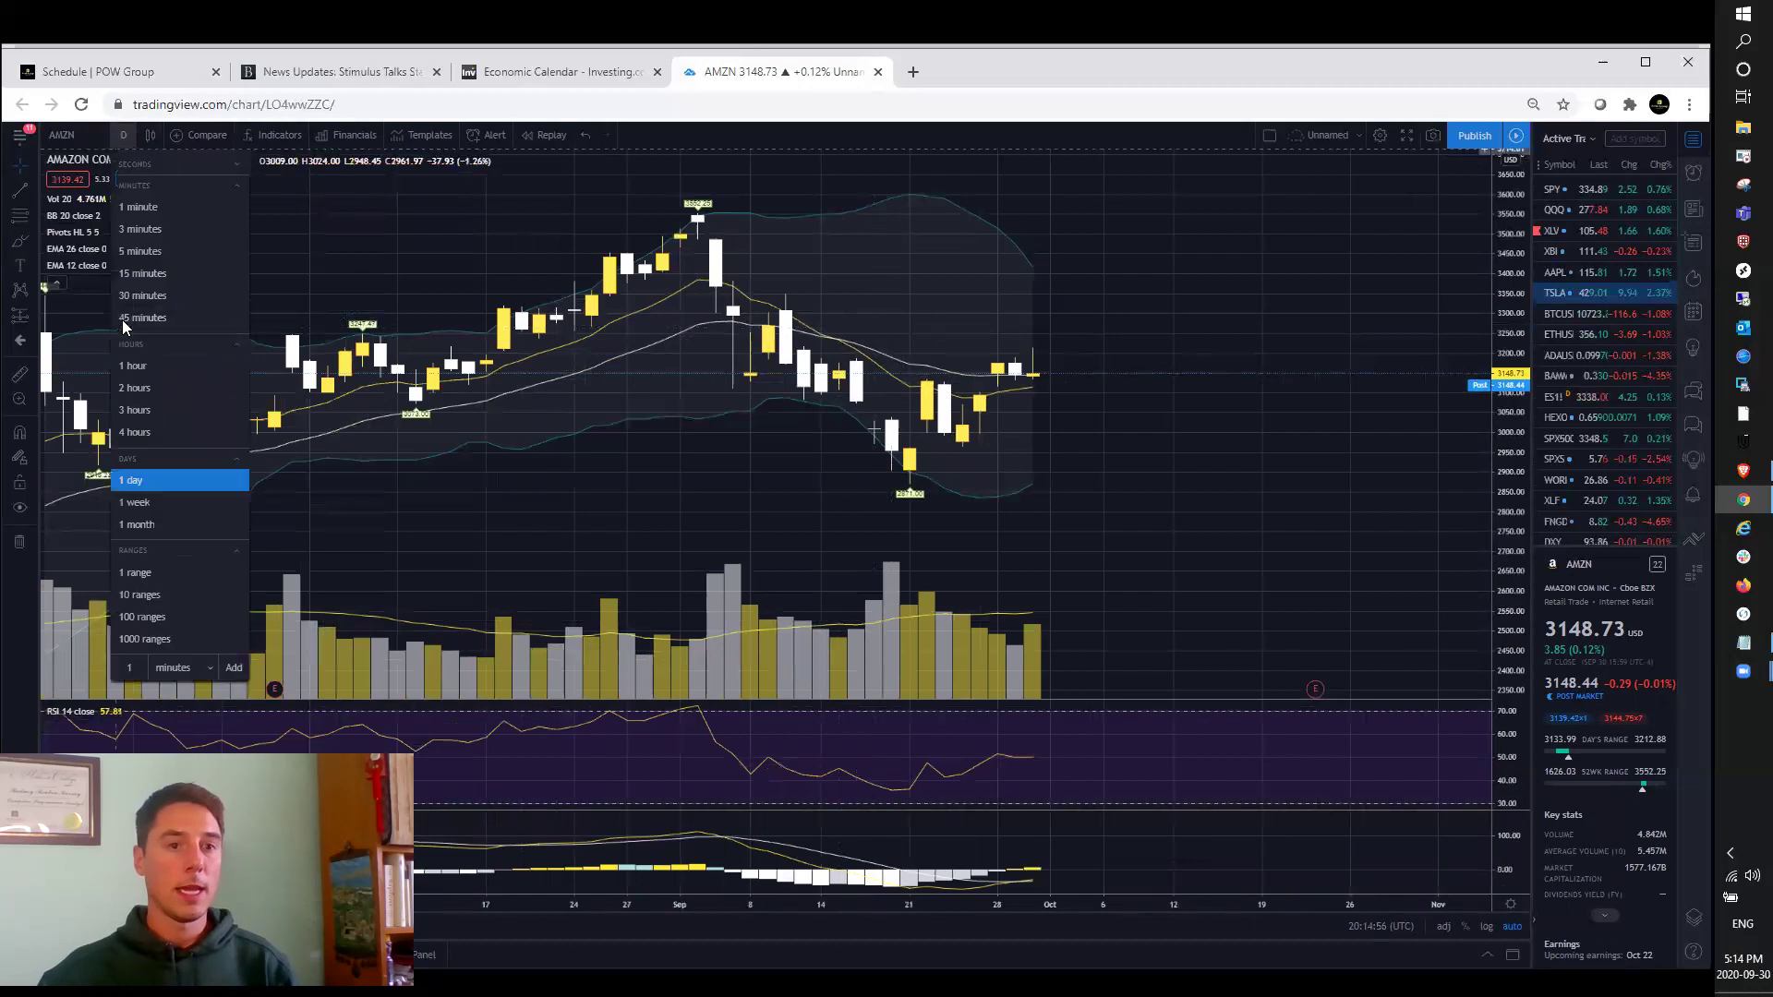
left_click(133, 365)
scroll(1053, 459, "up", 1)
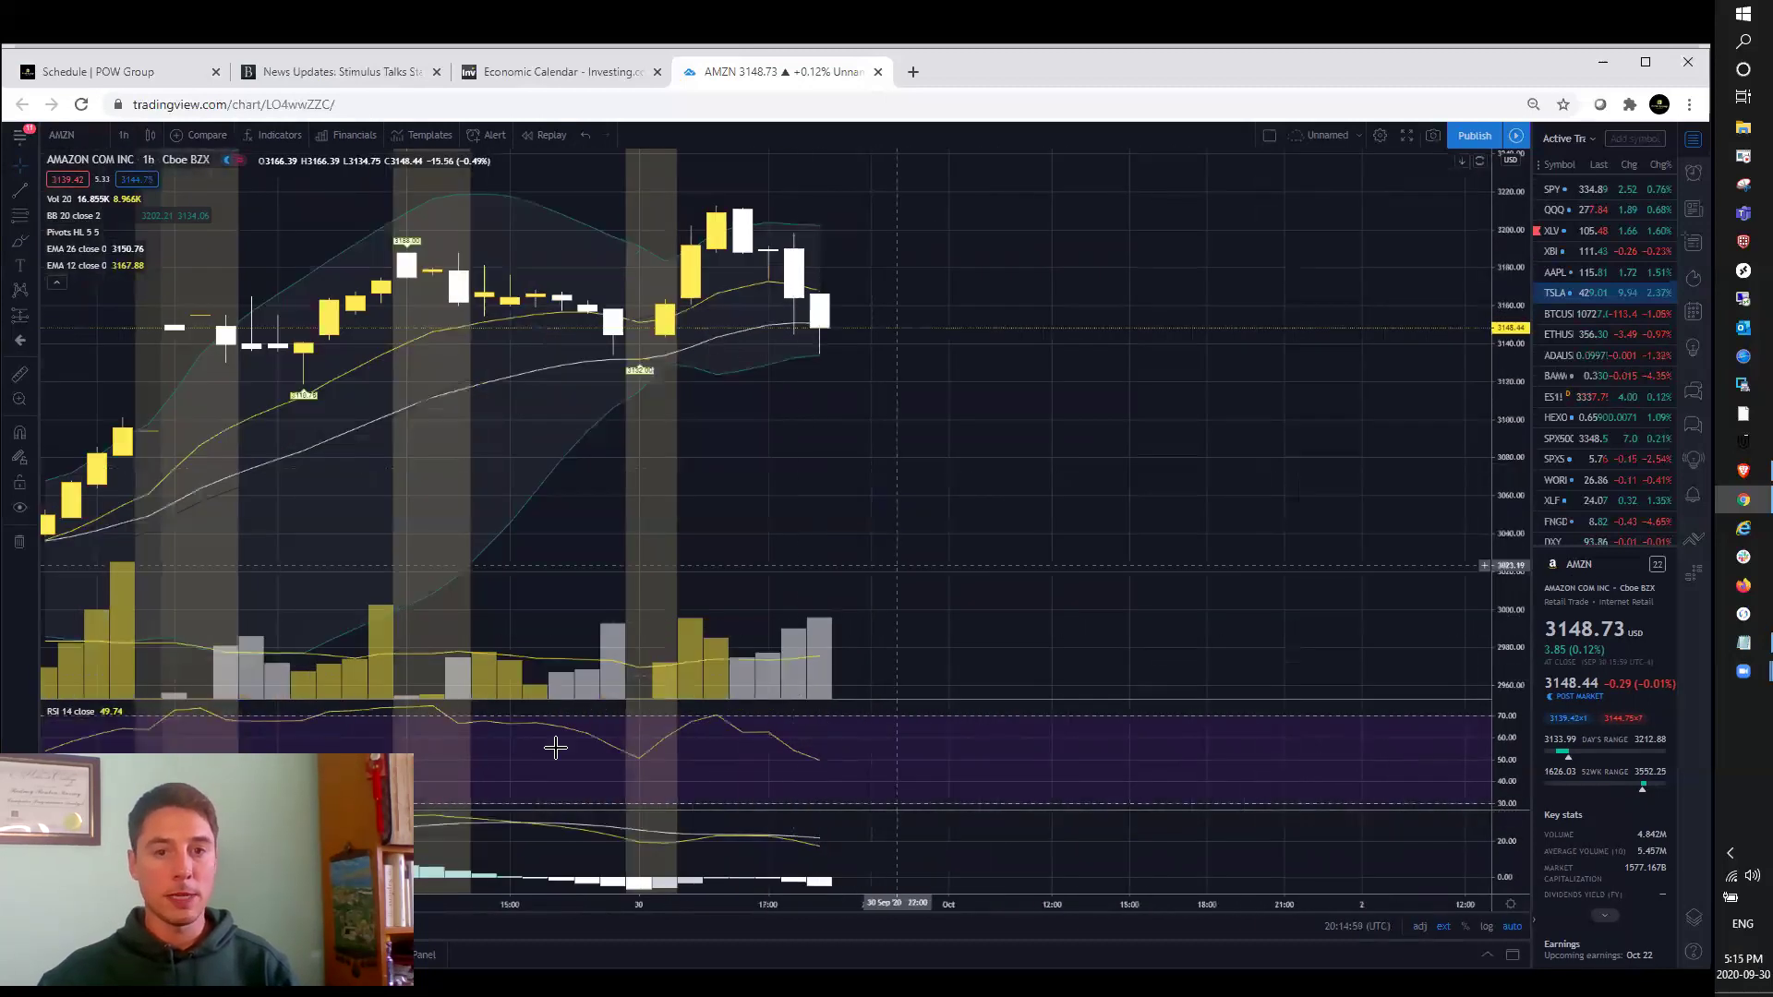
Switch AMZN to 5-minute candles, then return to the POW Group schedule page.
left_click(134, 137)
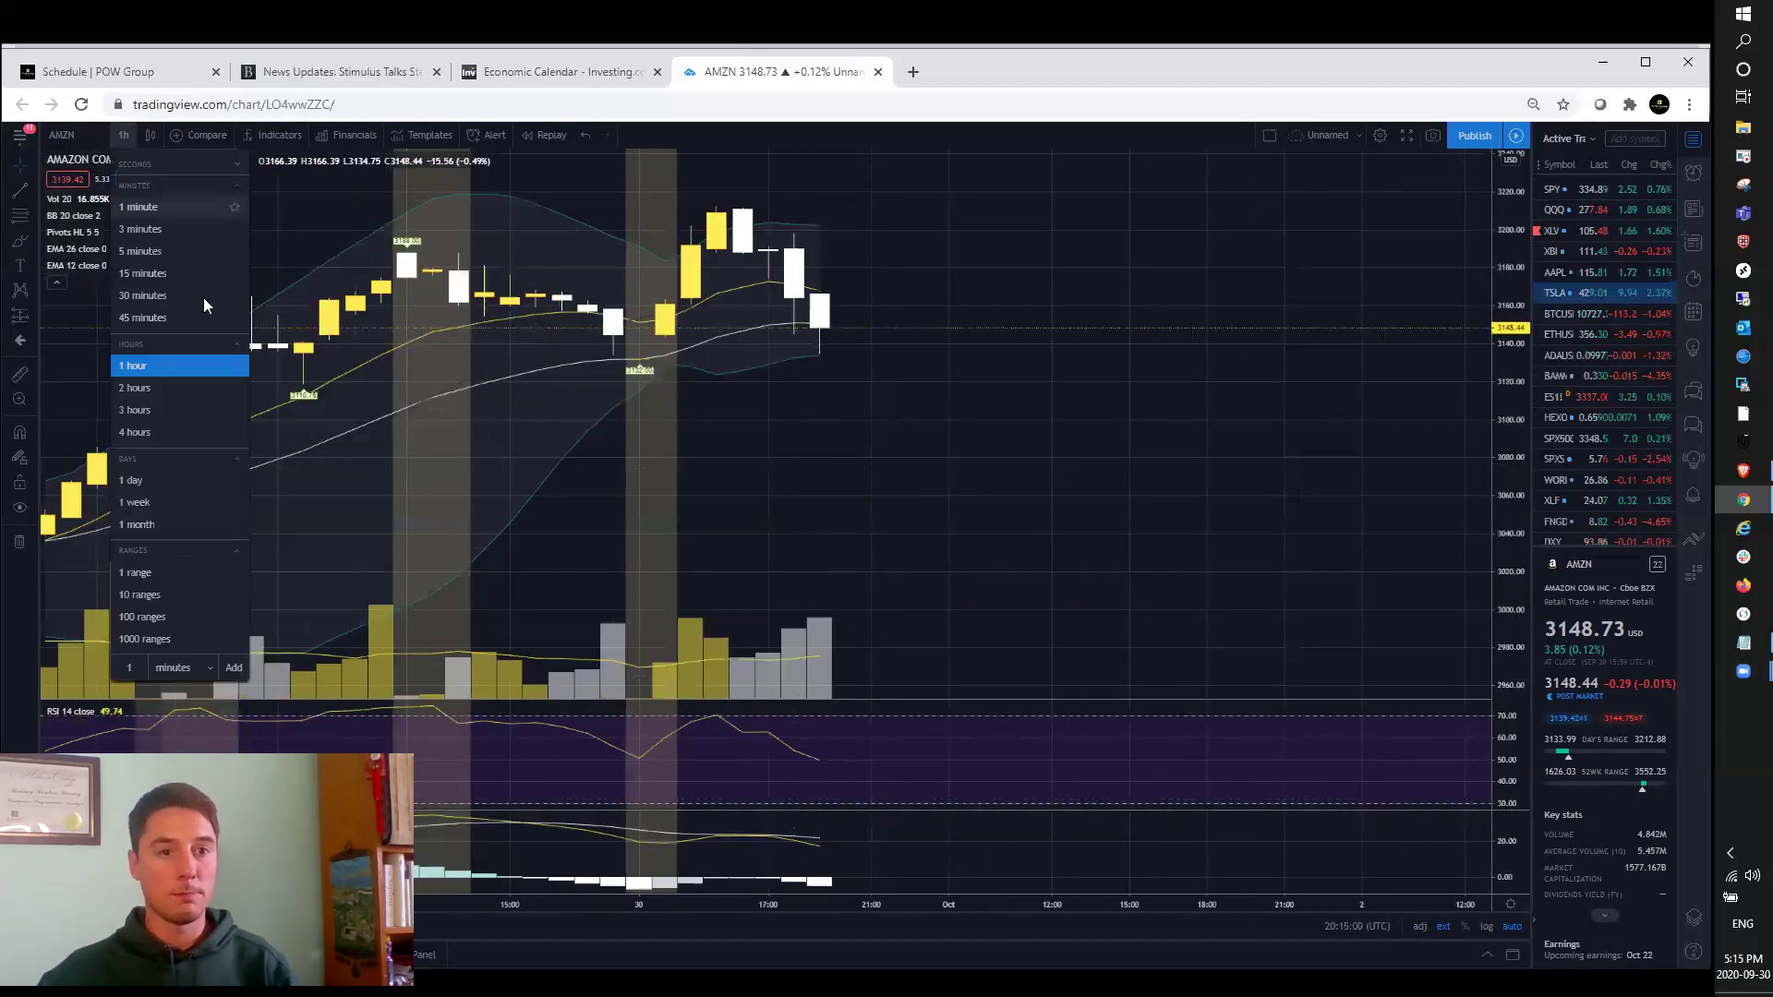
left_click(155, 249)
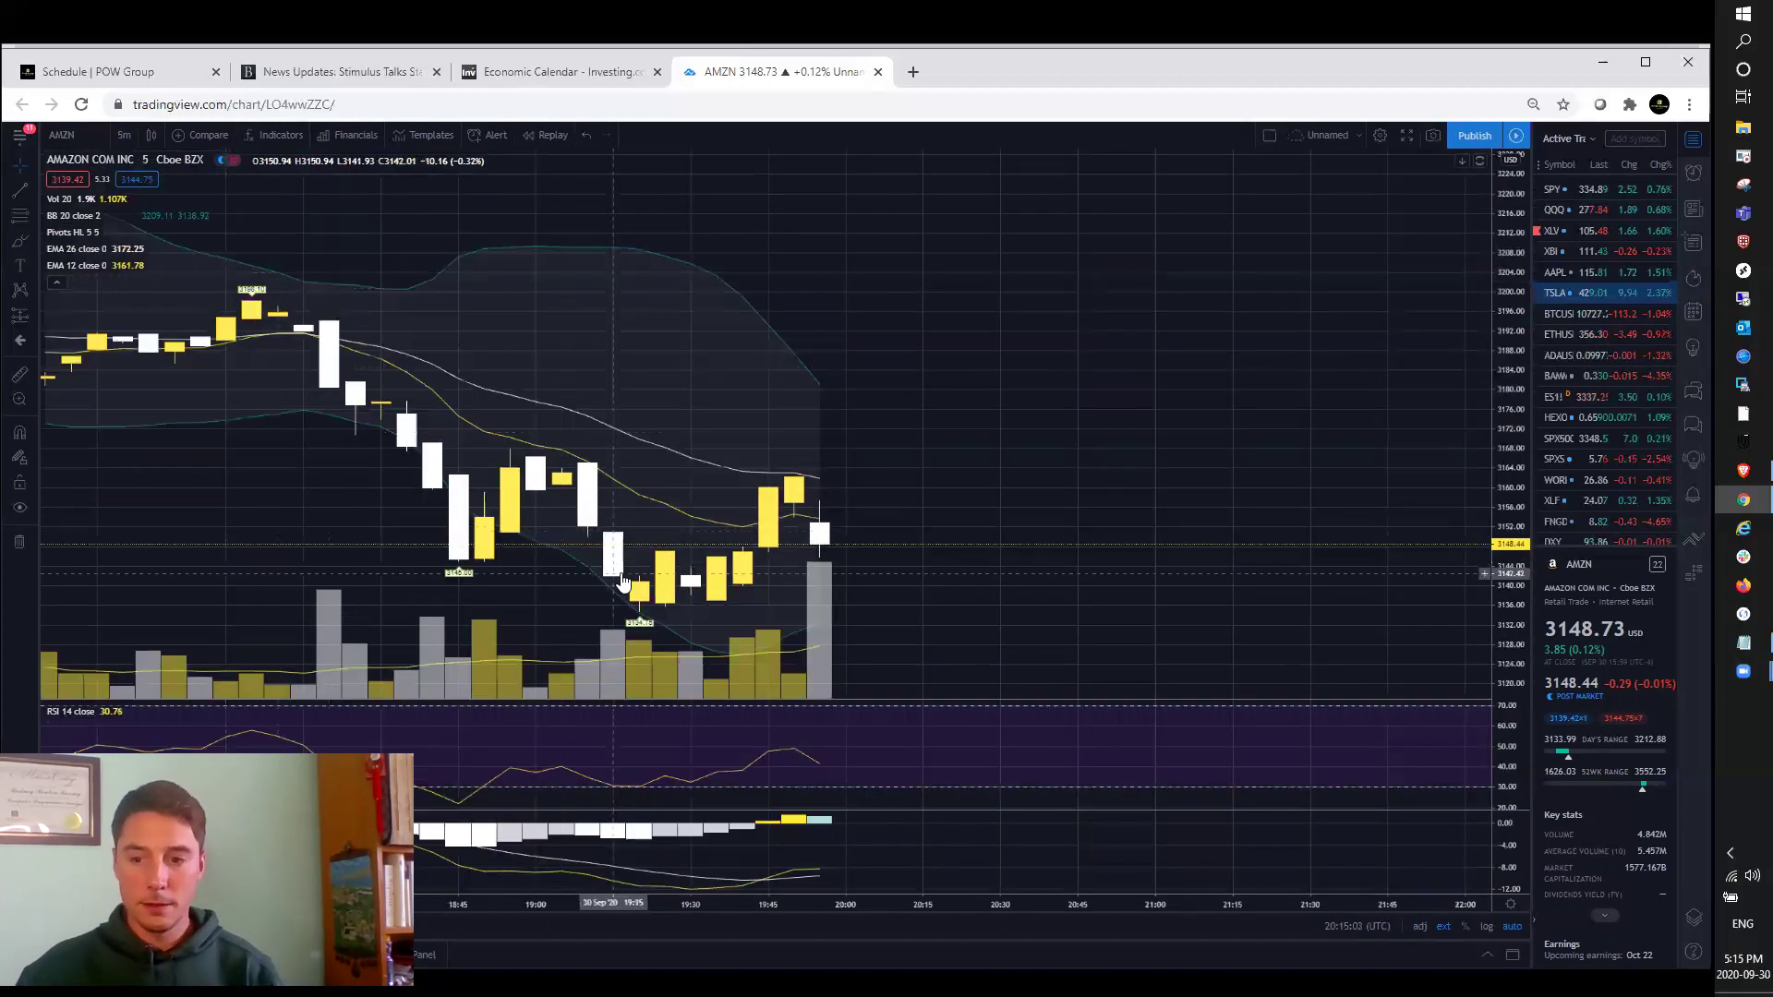
scroll(1031, 485, "down", 1)
scroll(1136, 527, "down", 2)
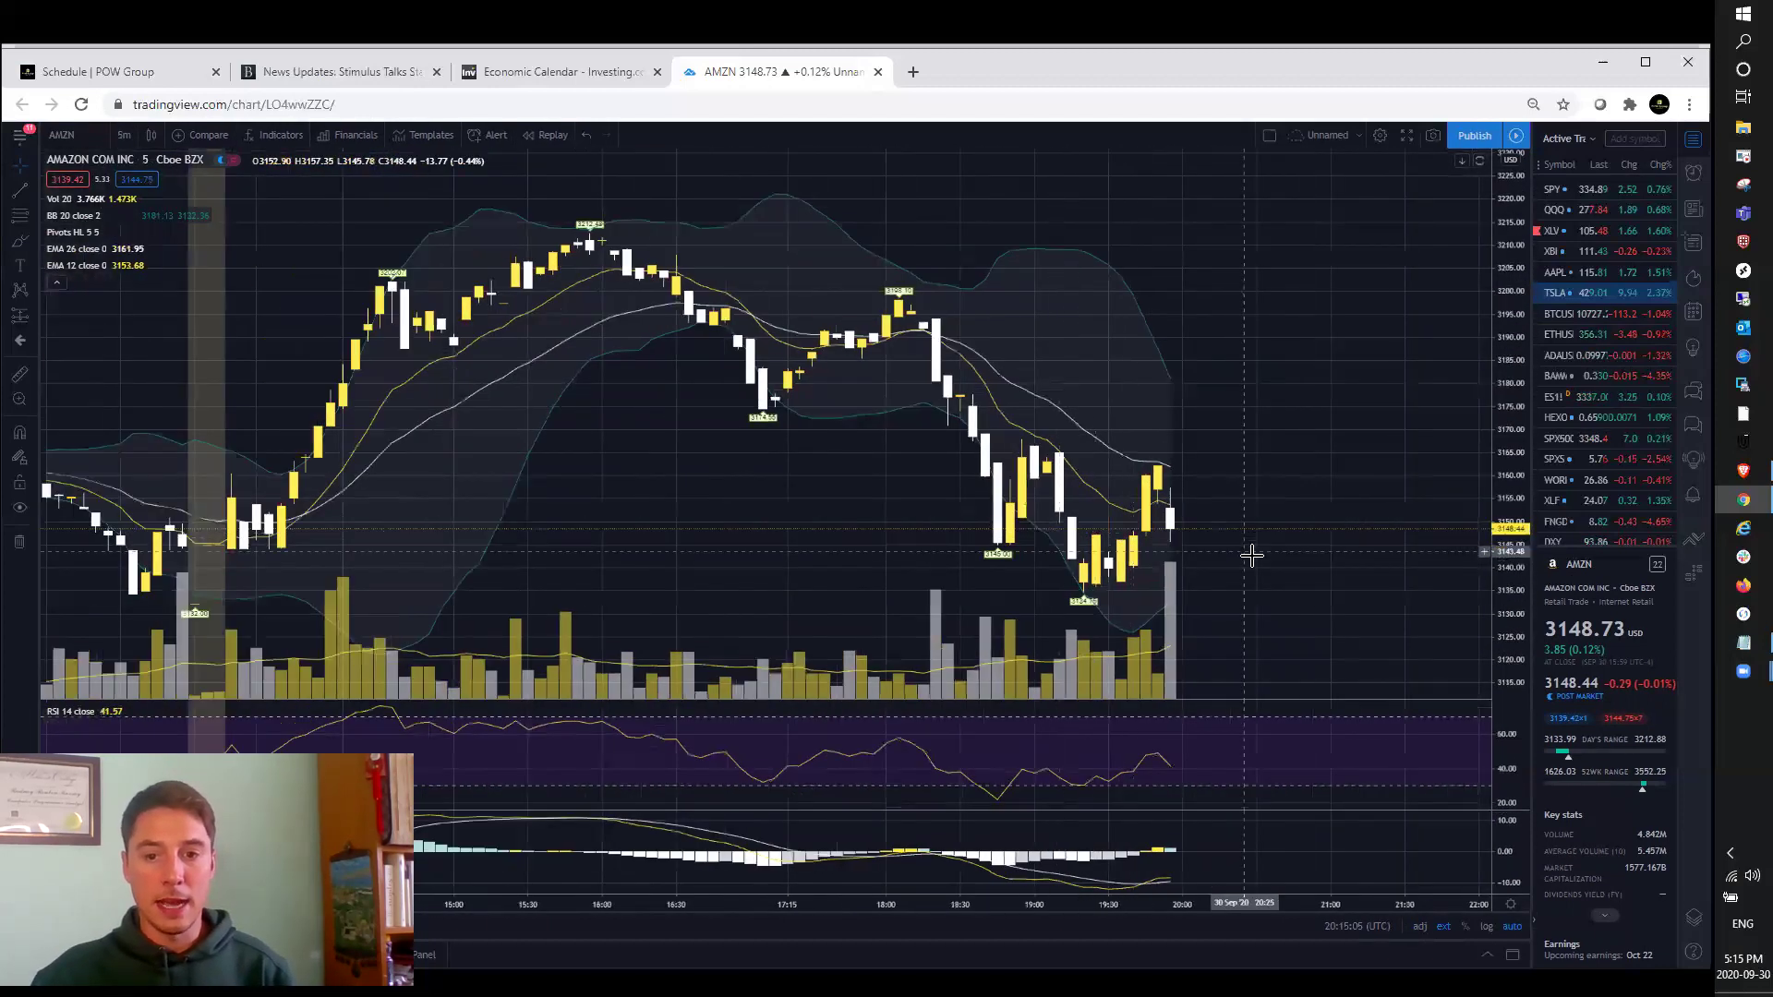
scroll(1250, 559, "down", 1)
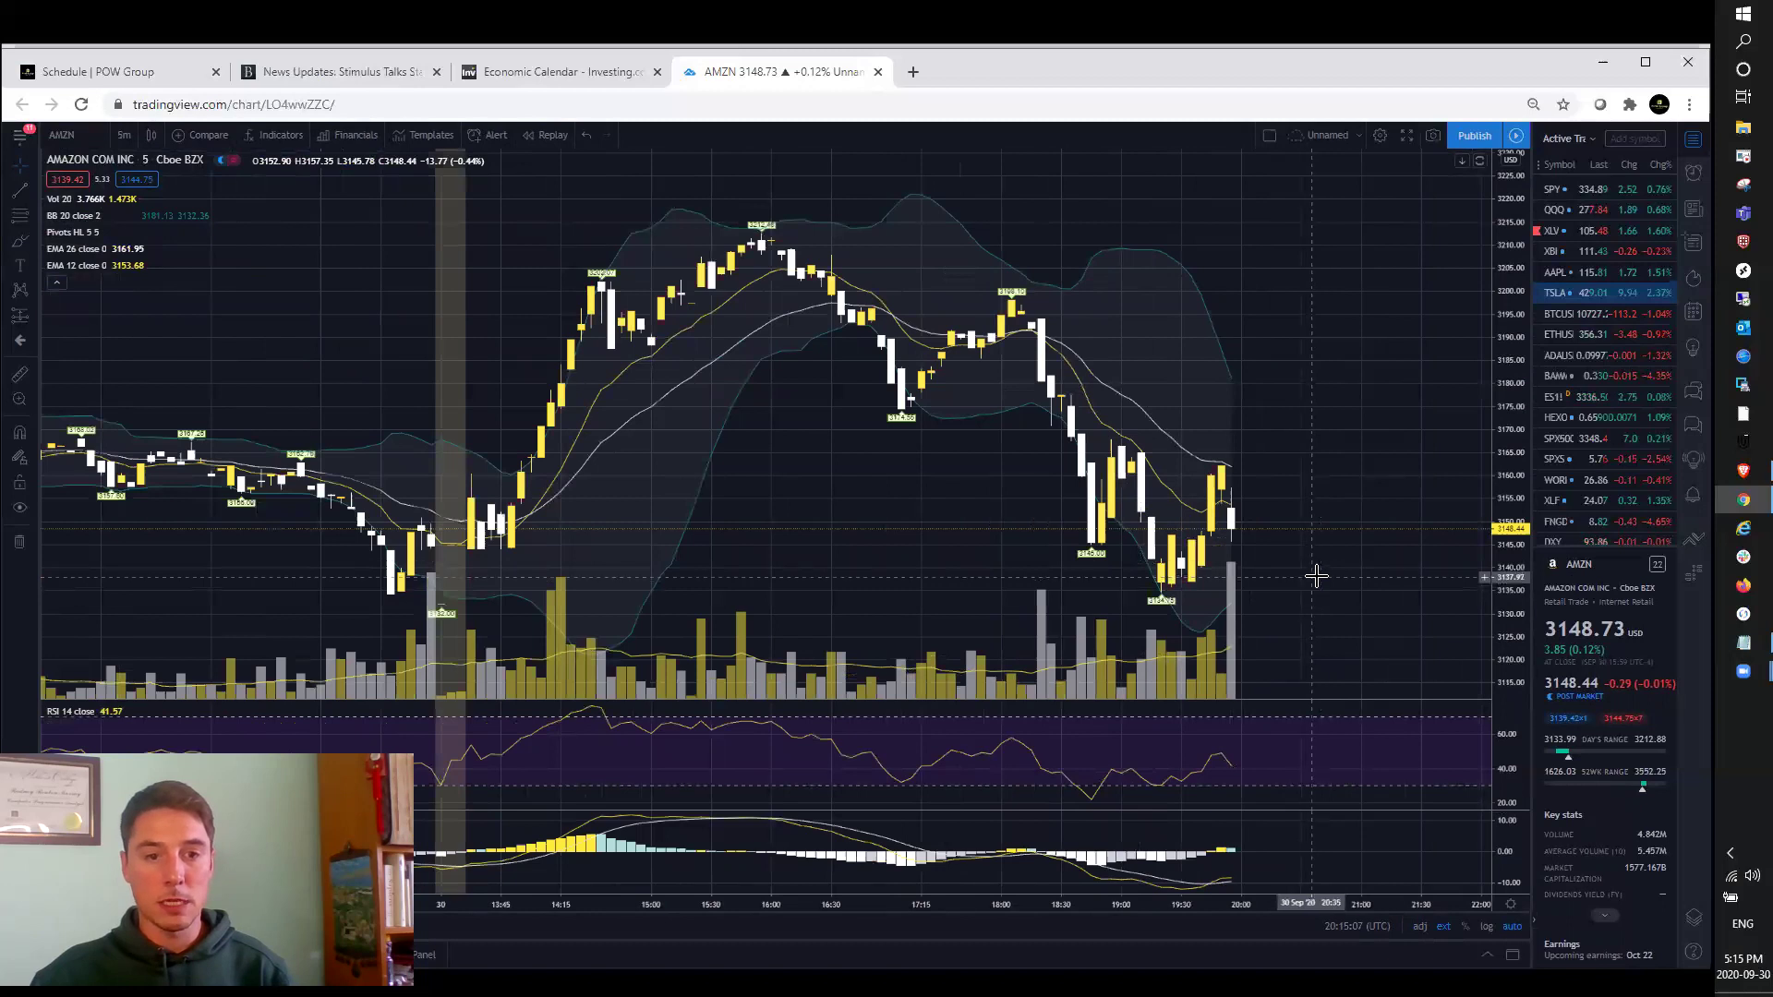
scroll(1313, 574, "down", 1)
scroll(1314, 574, "up", 1)
scroll(689, 693, "down", 1)
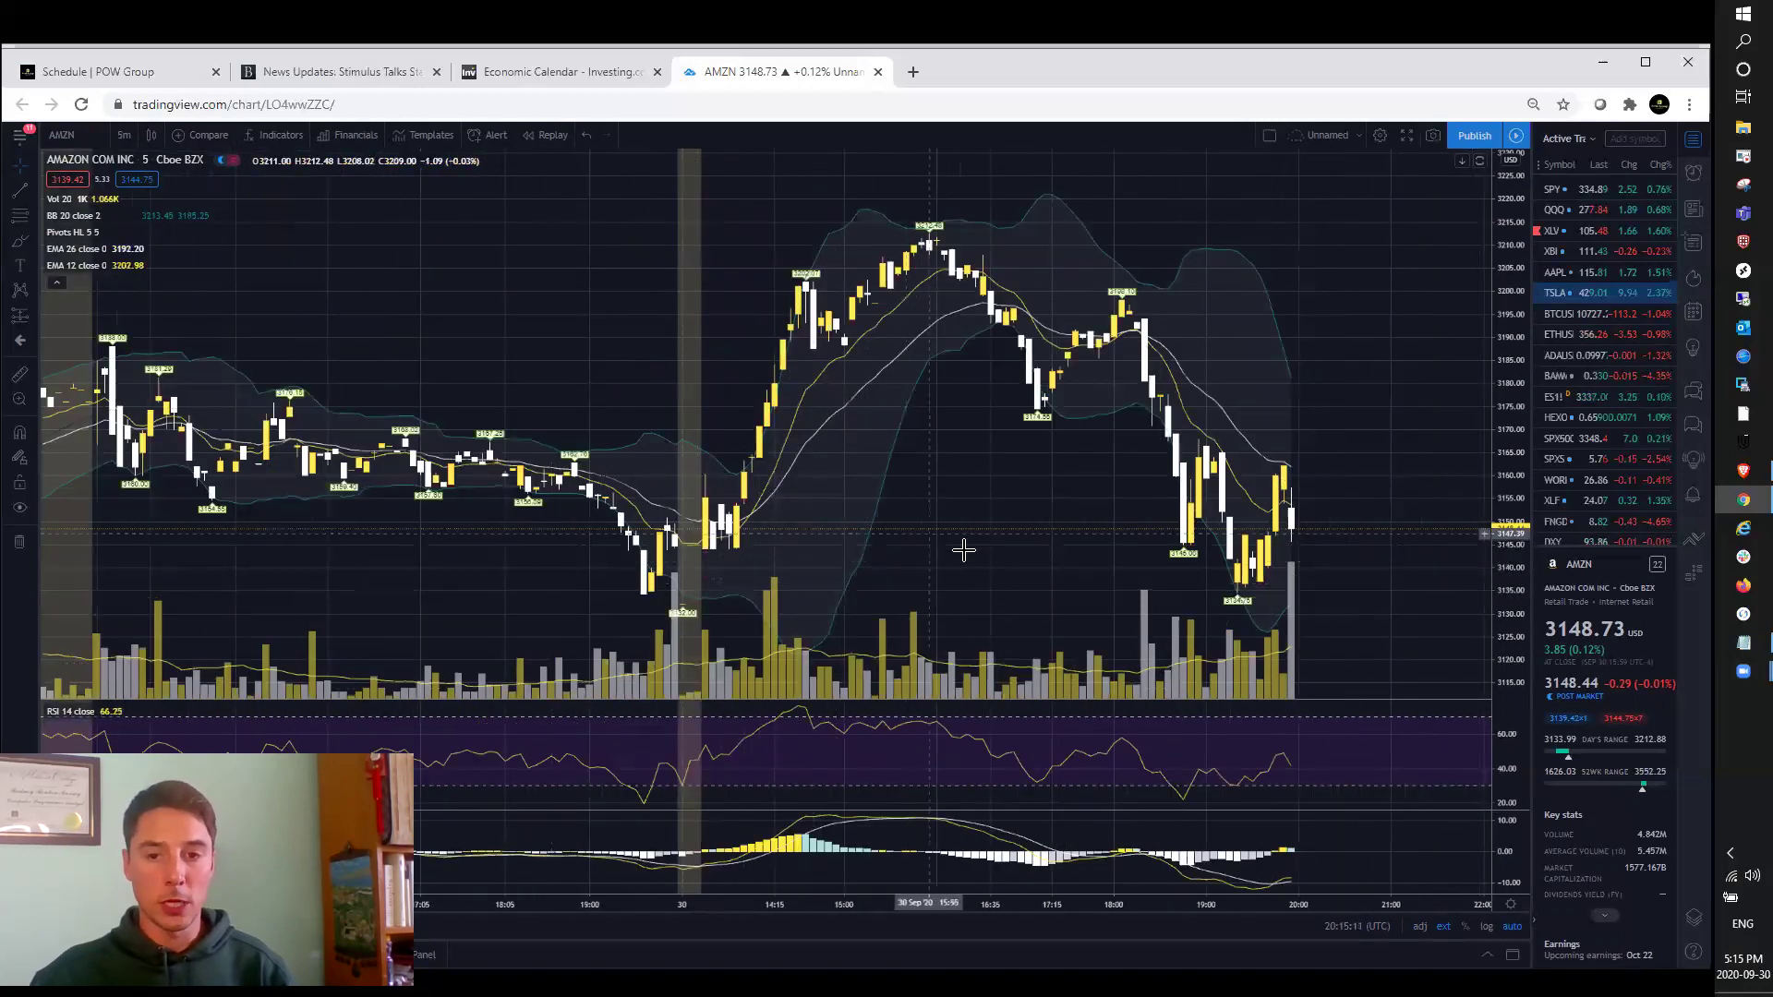
scroll(962, 551, "up", 2)
scroll(969, 561, "up", 1)
scroll(902, 559, "up", 1)
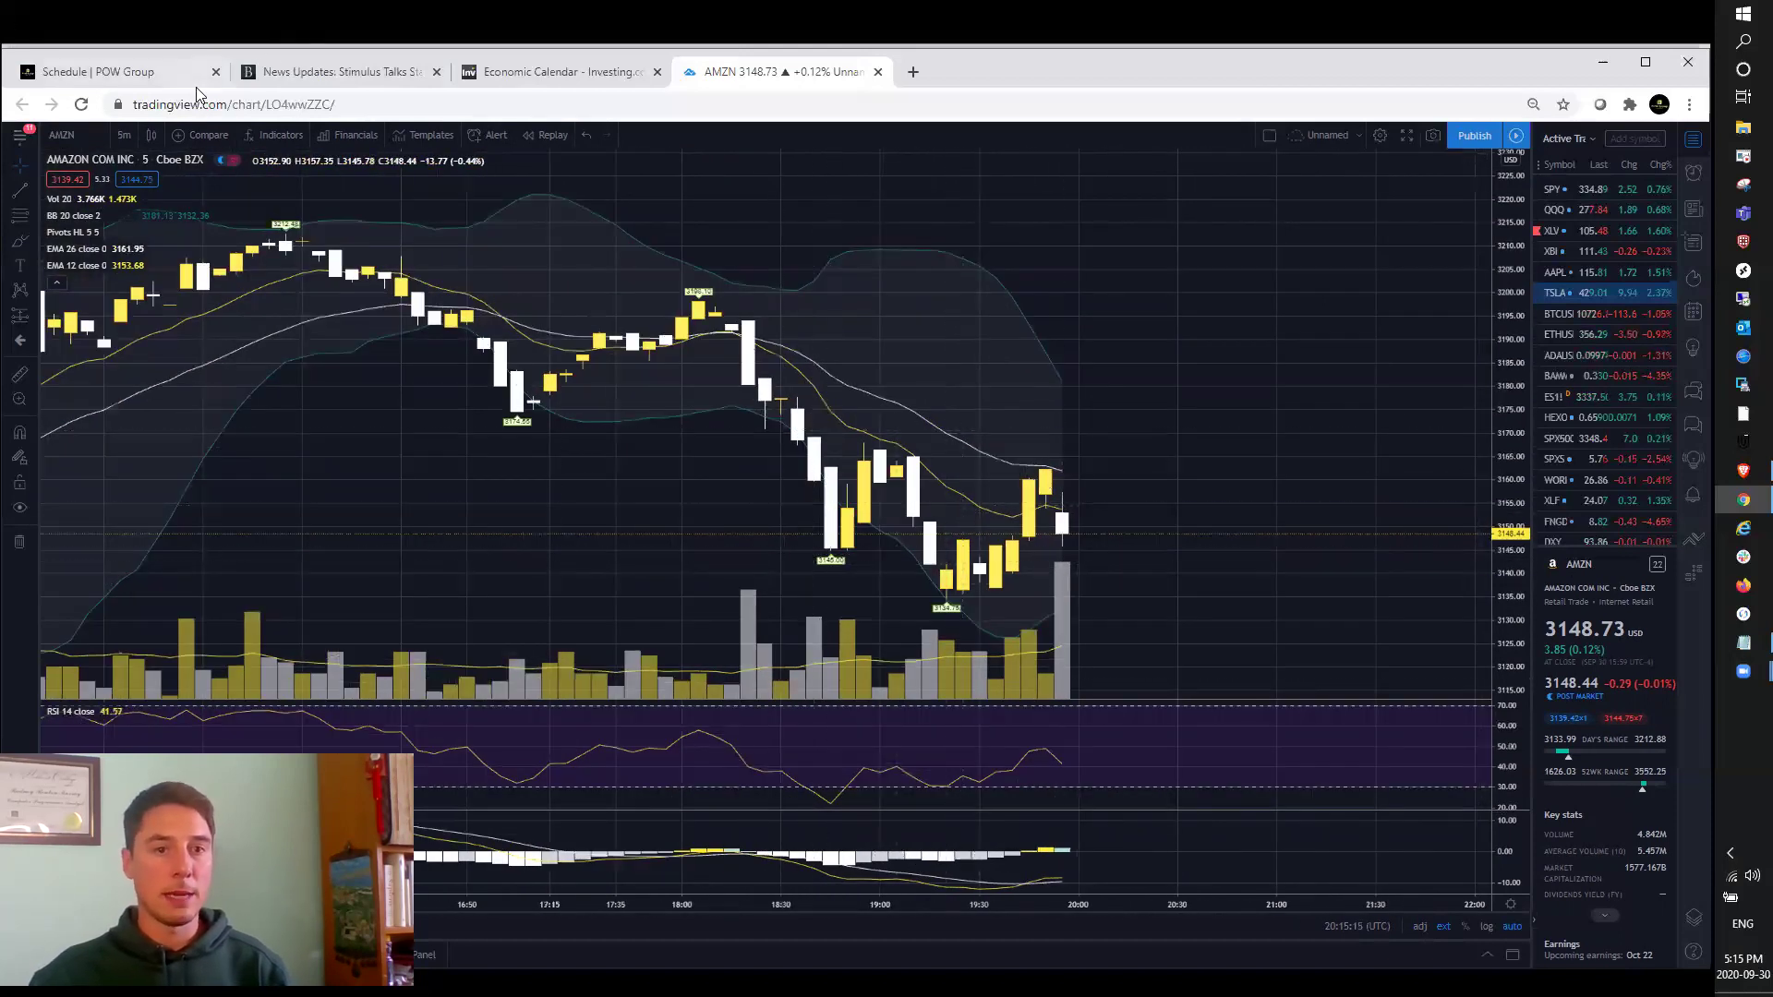
left_click(155, 73)
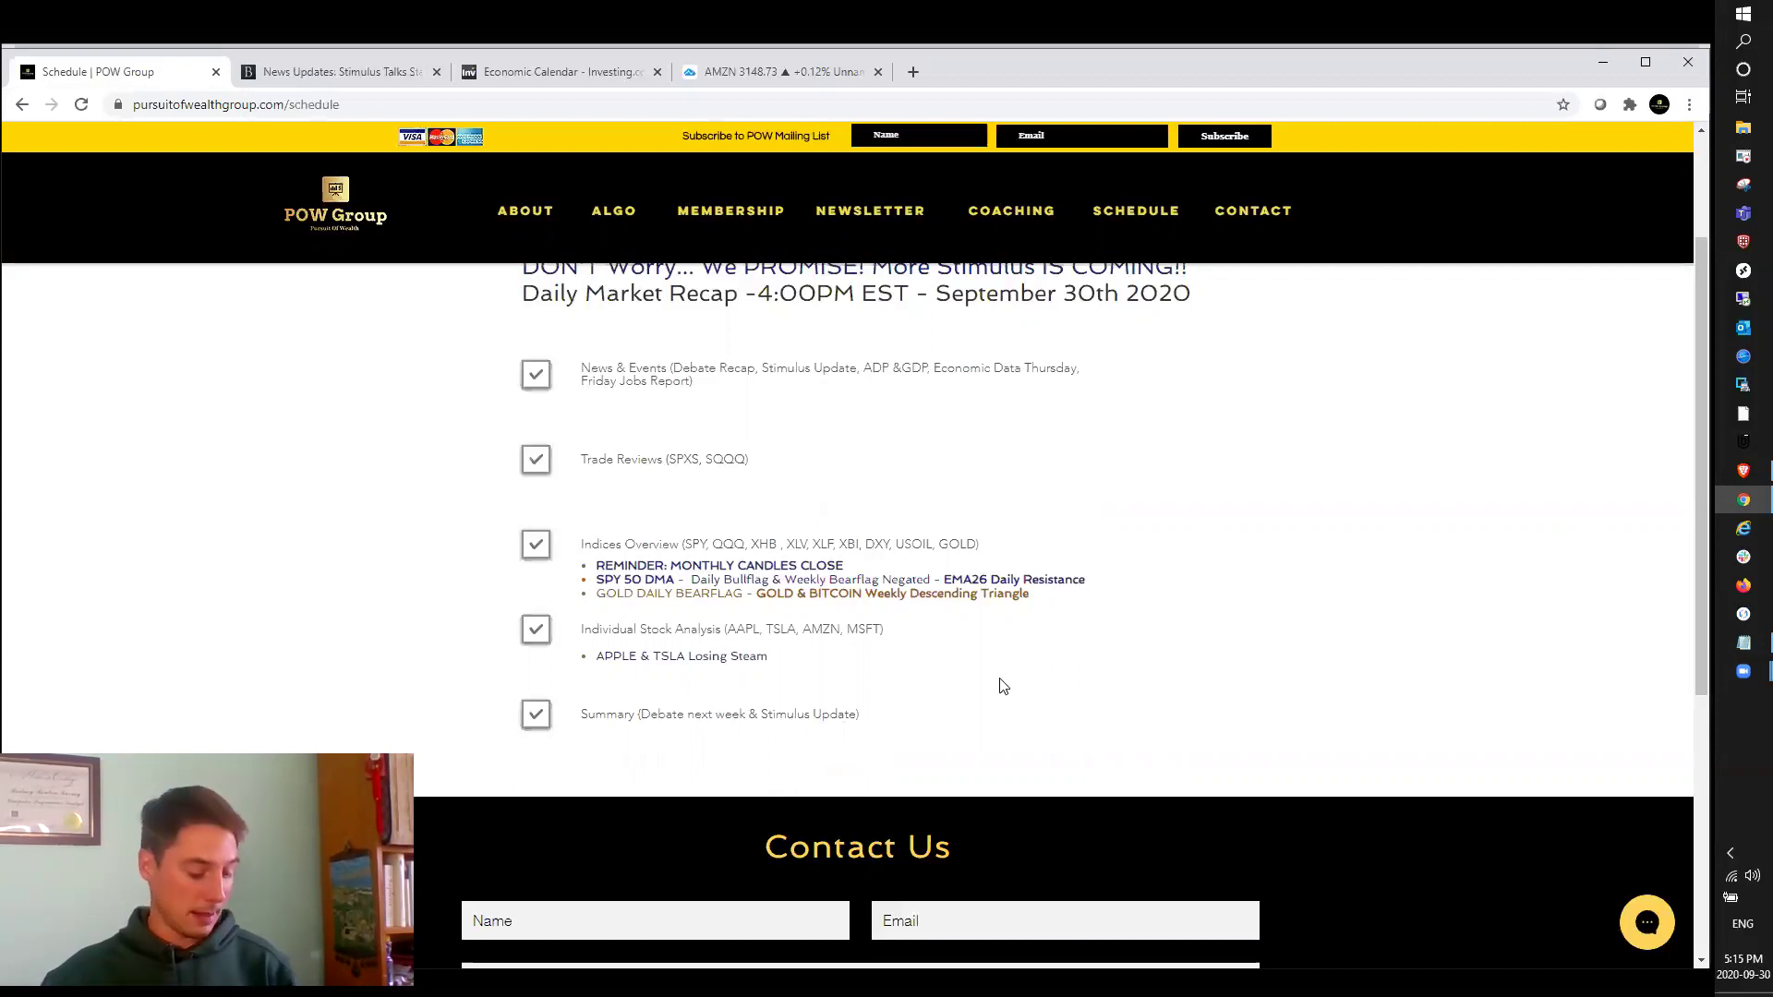
scroll(1005, 690, "up", 2)
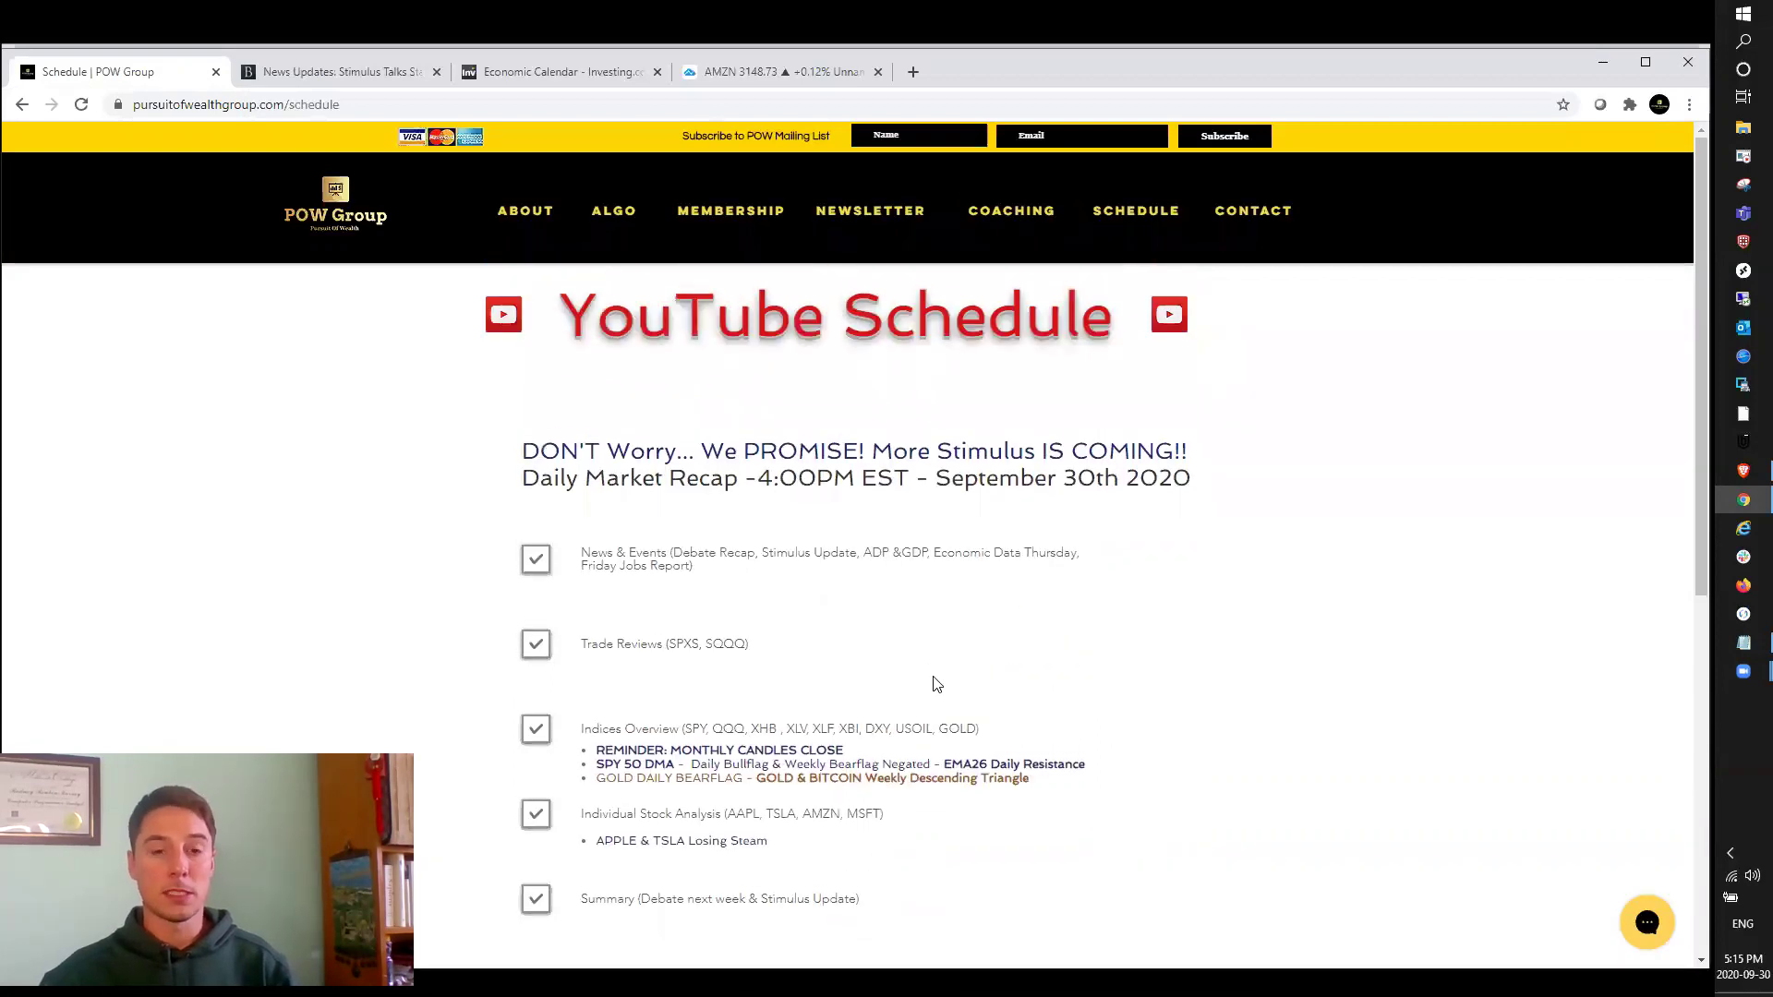
scroll(934, 685, "down", 2)
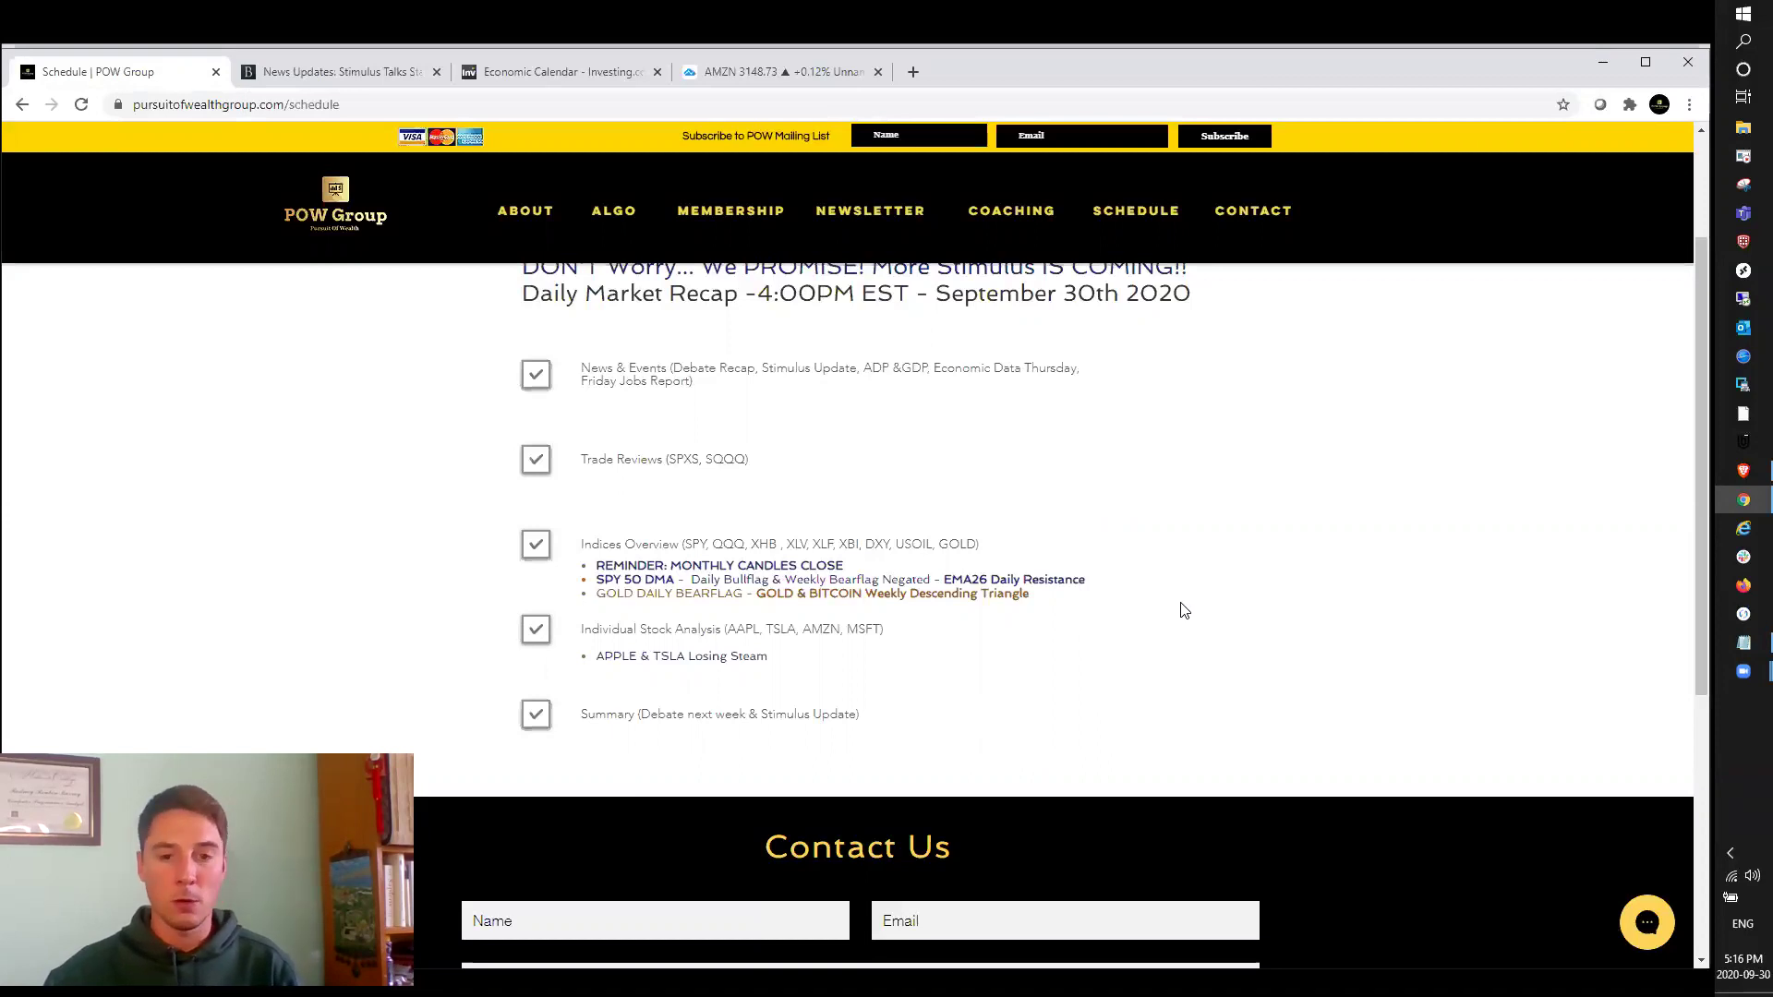
scroll(1088, 593, "down", 1)
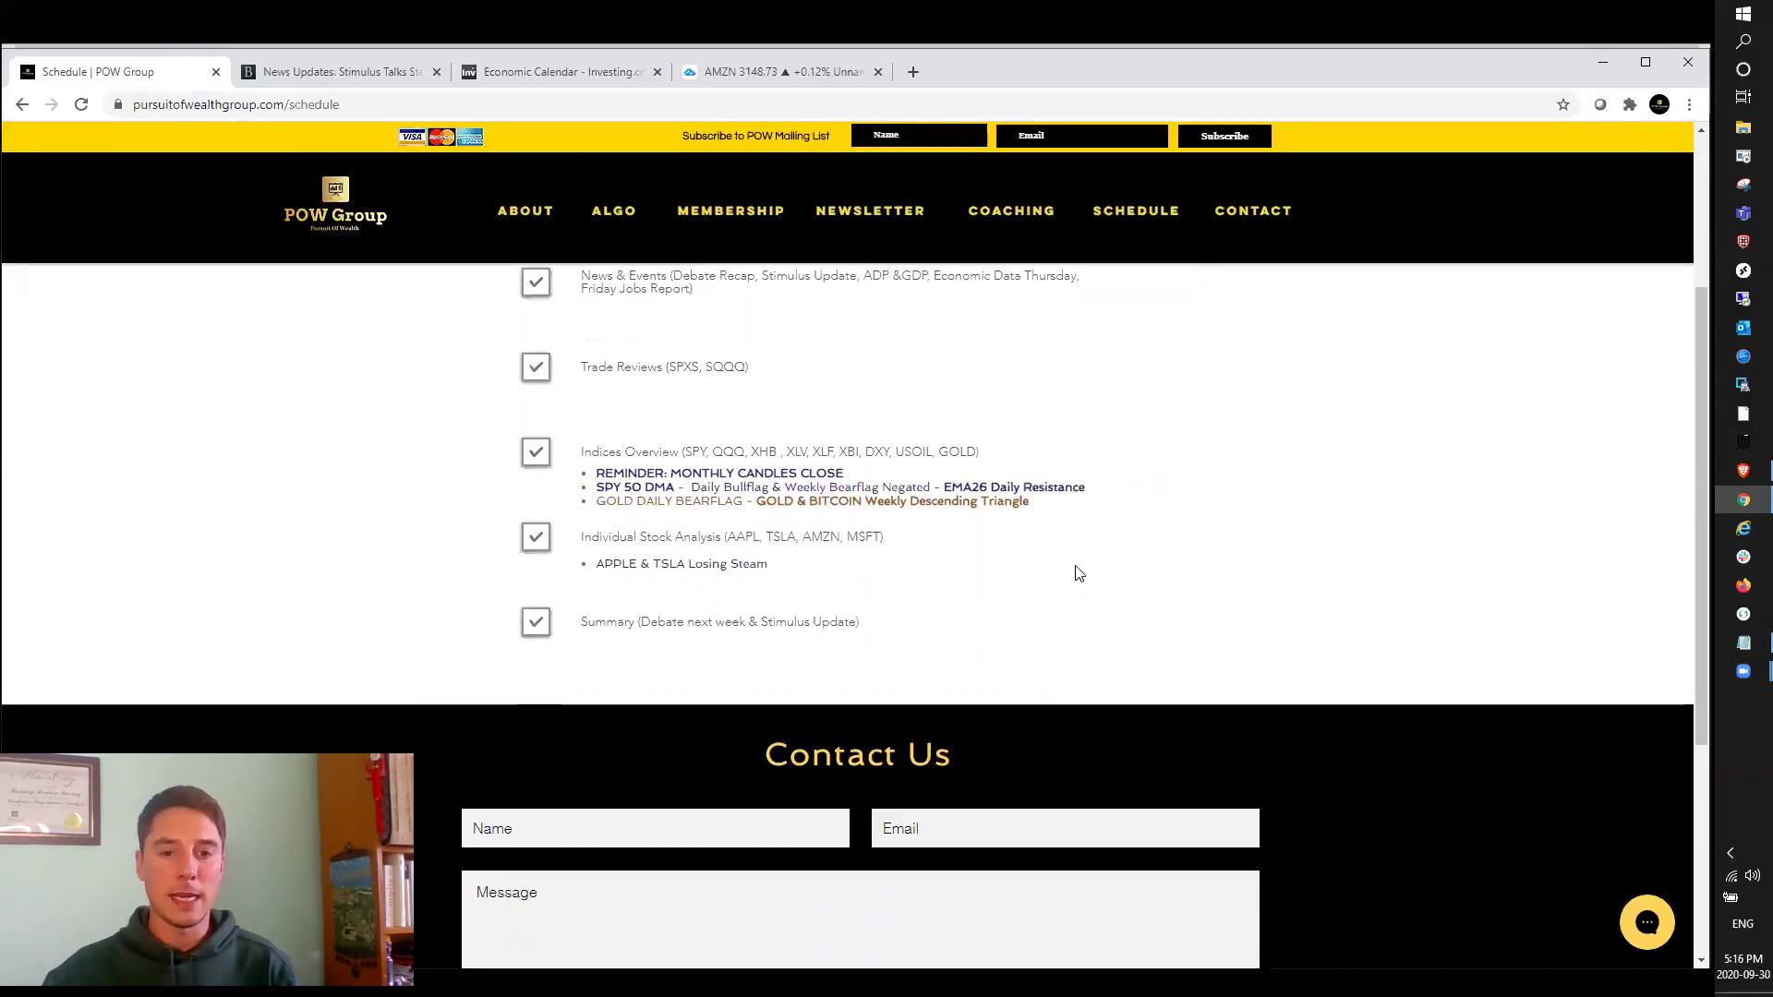
scroll(1076, 573, "up", 1)
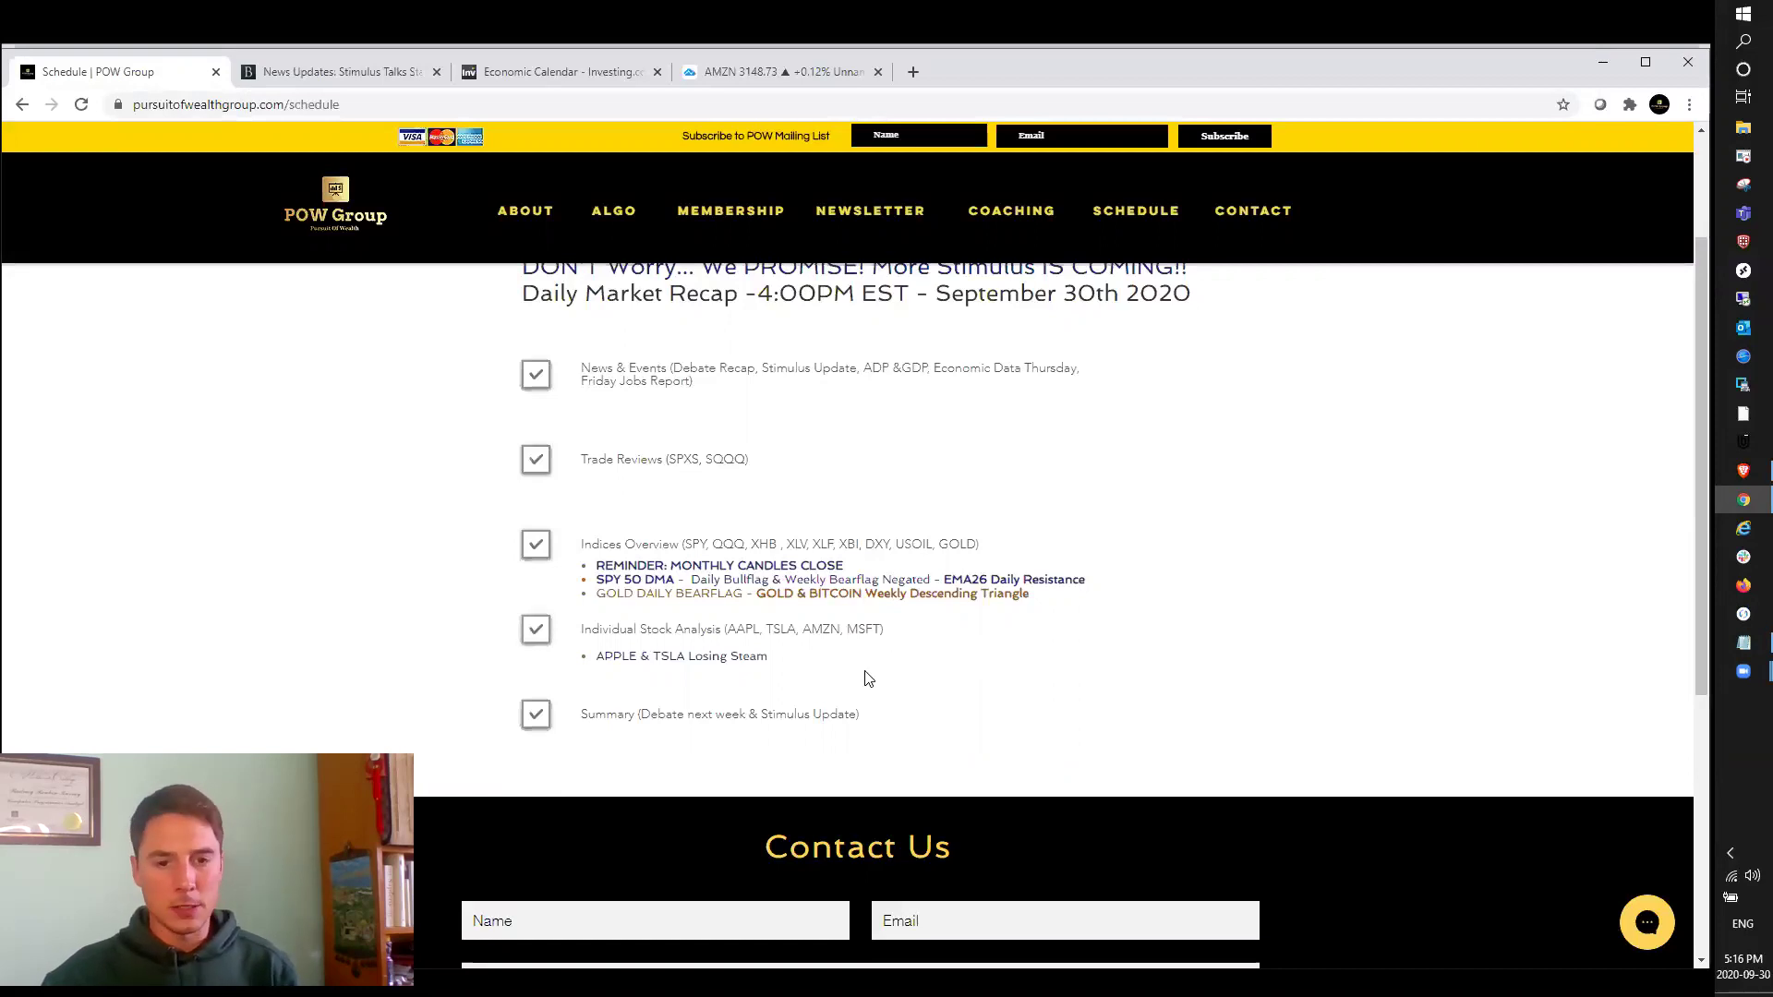
Search the October 7th debate date in a new tab and check the Windows calendar.
left_click(914, 73)
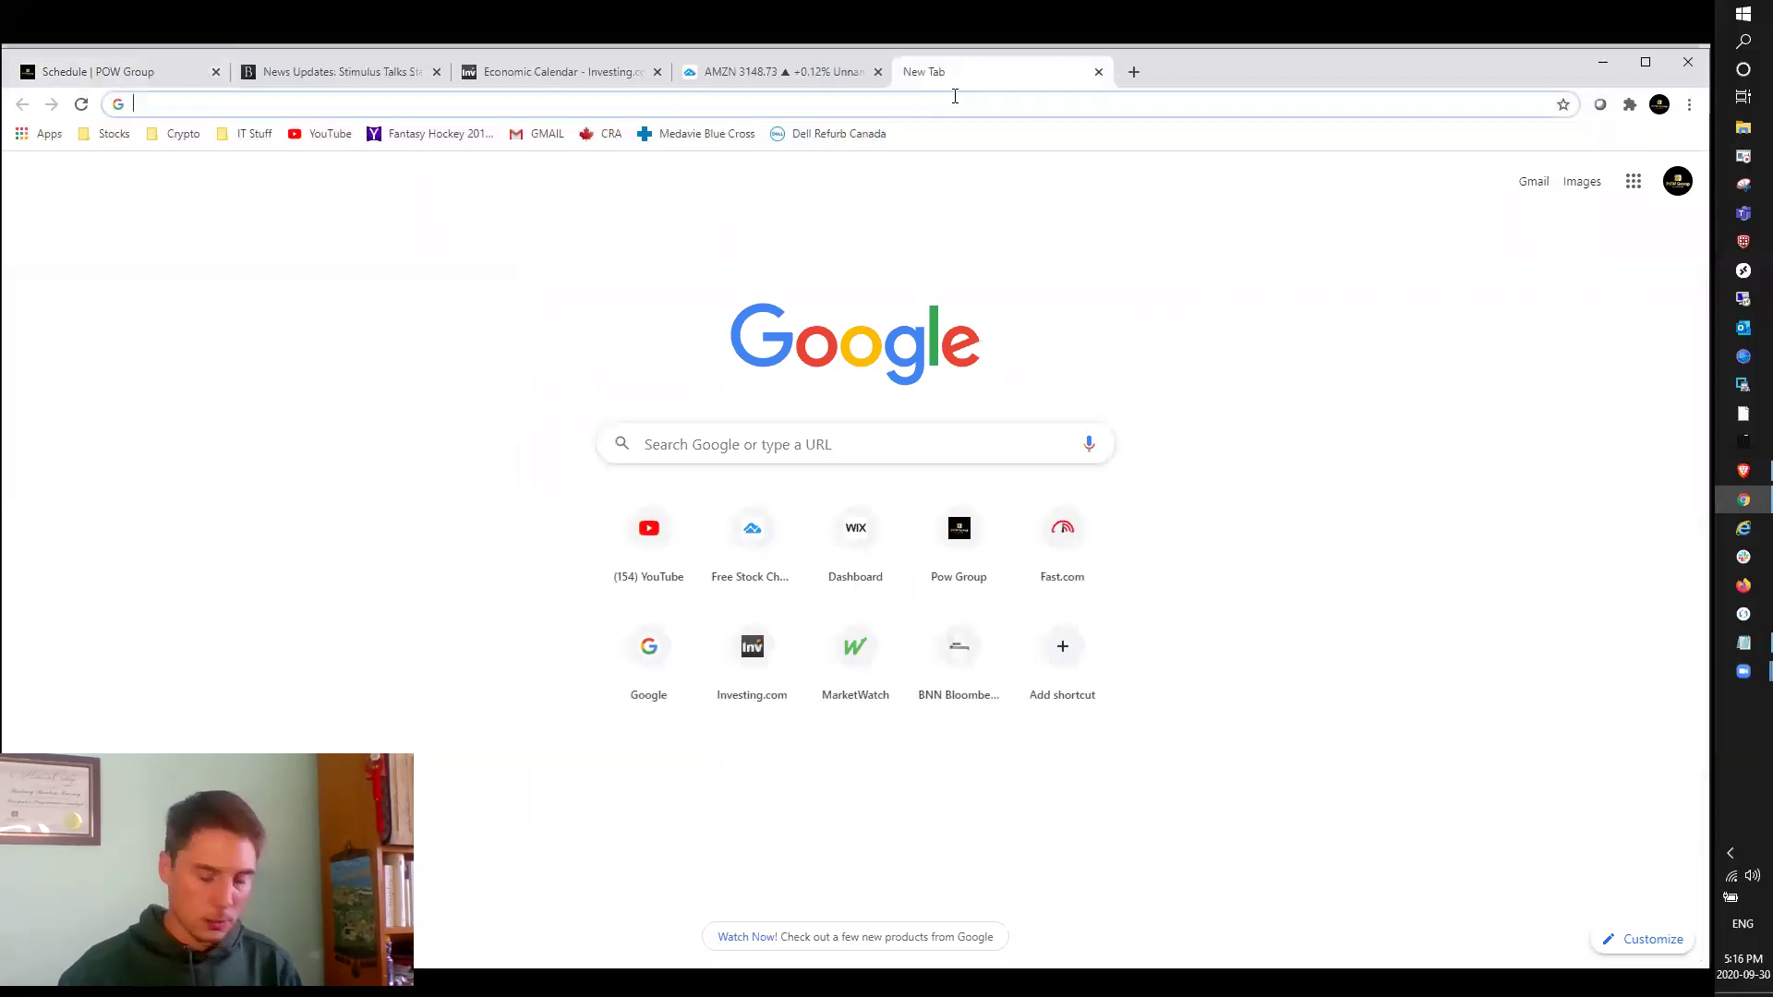
type("kamala harris debate")
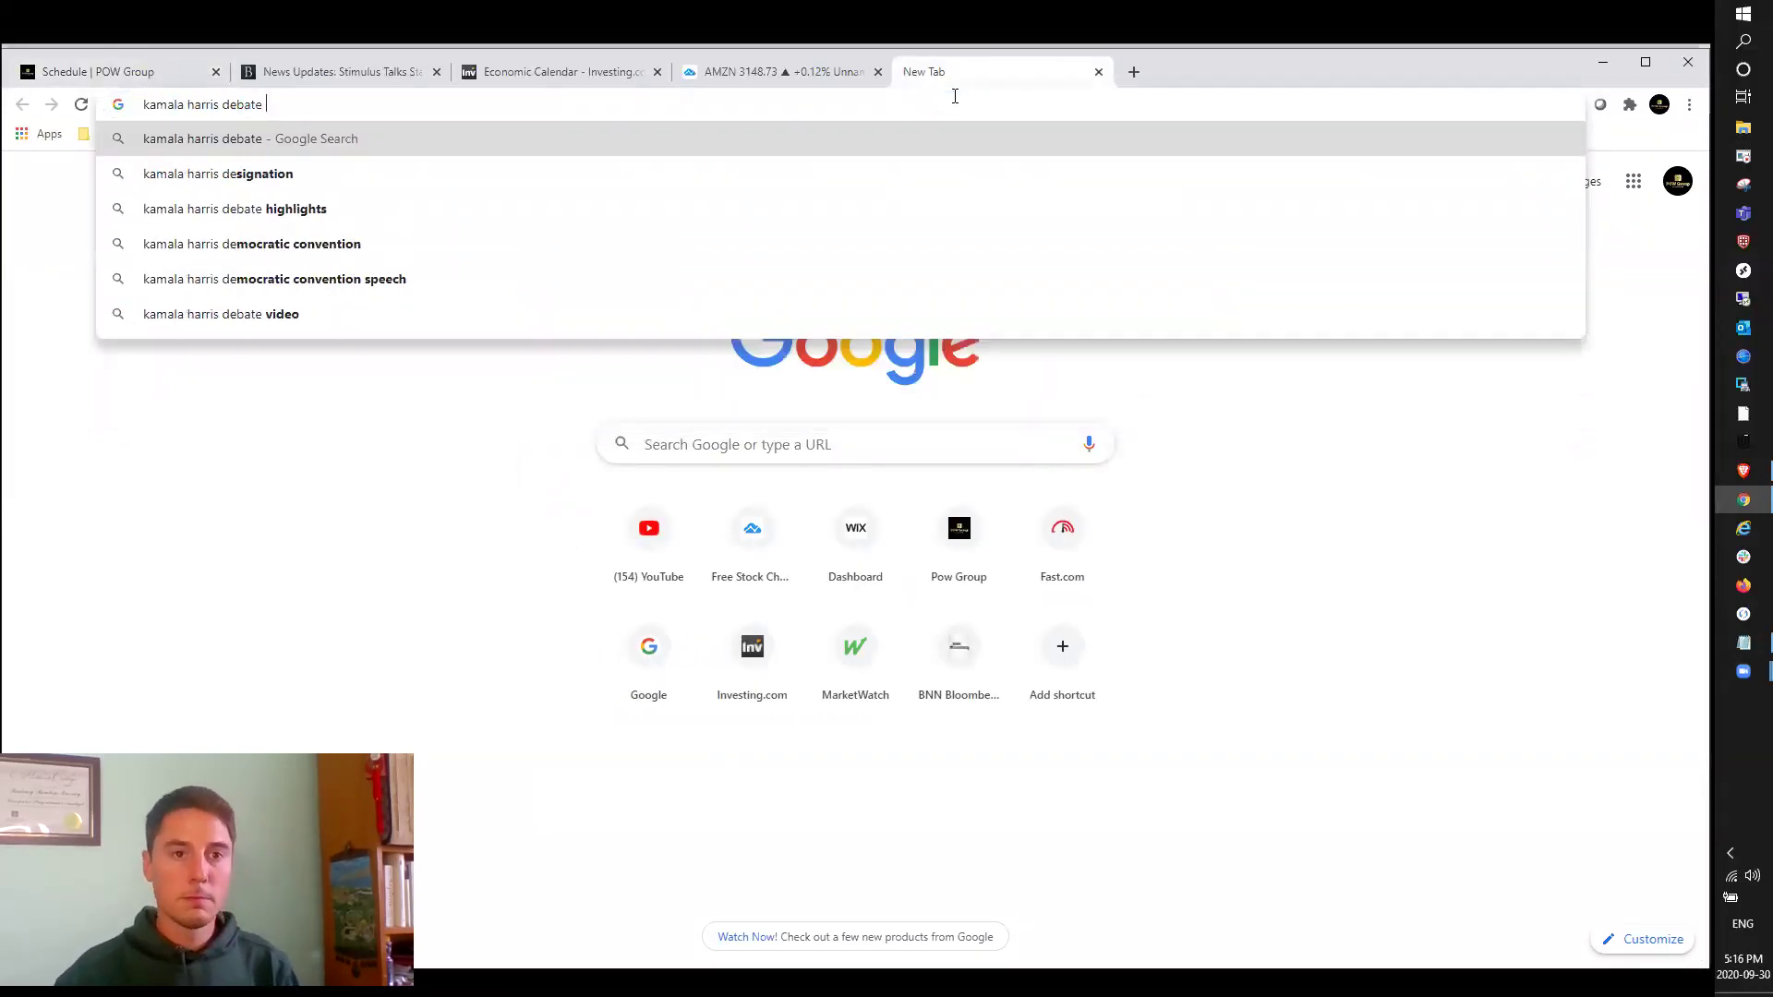
type(" oct")
type(" 7th")
key("Return")
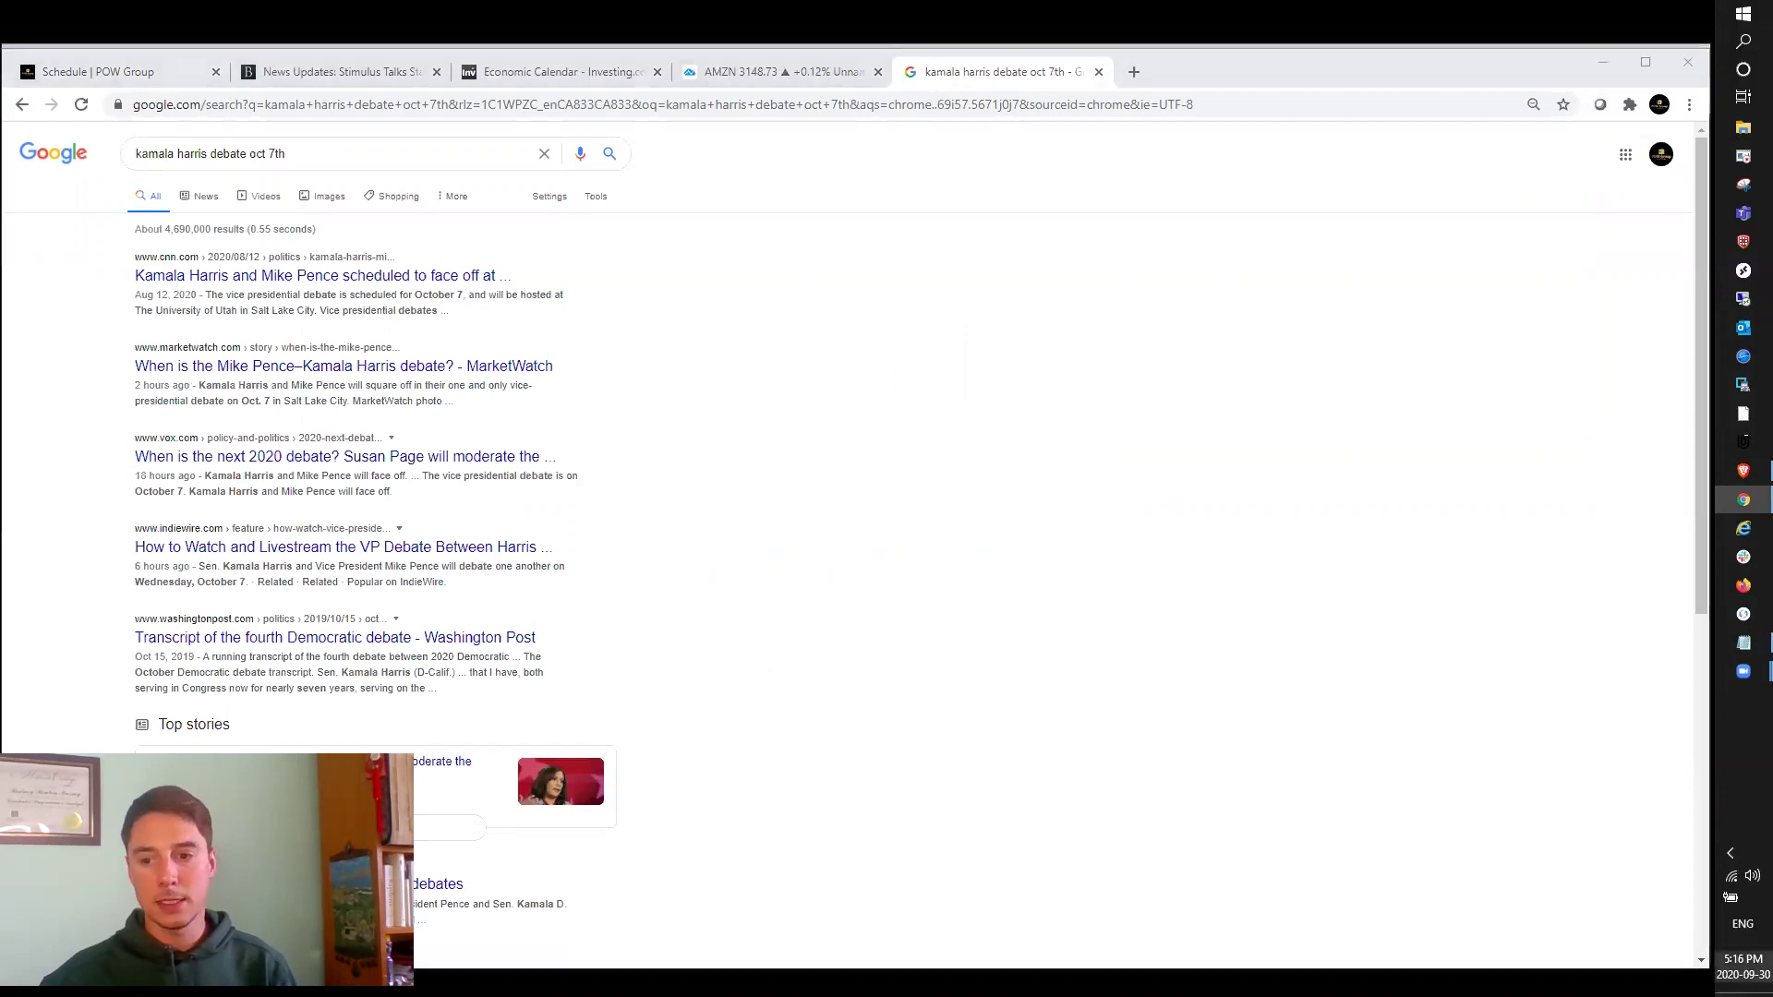
left_click(1743, 965)
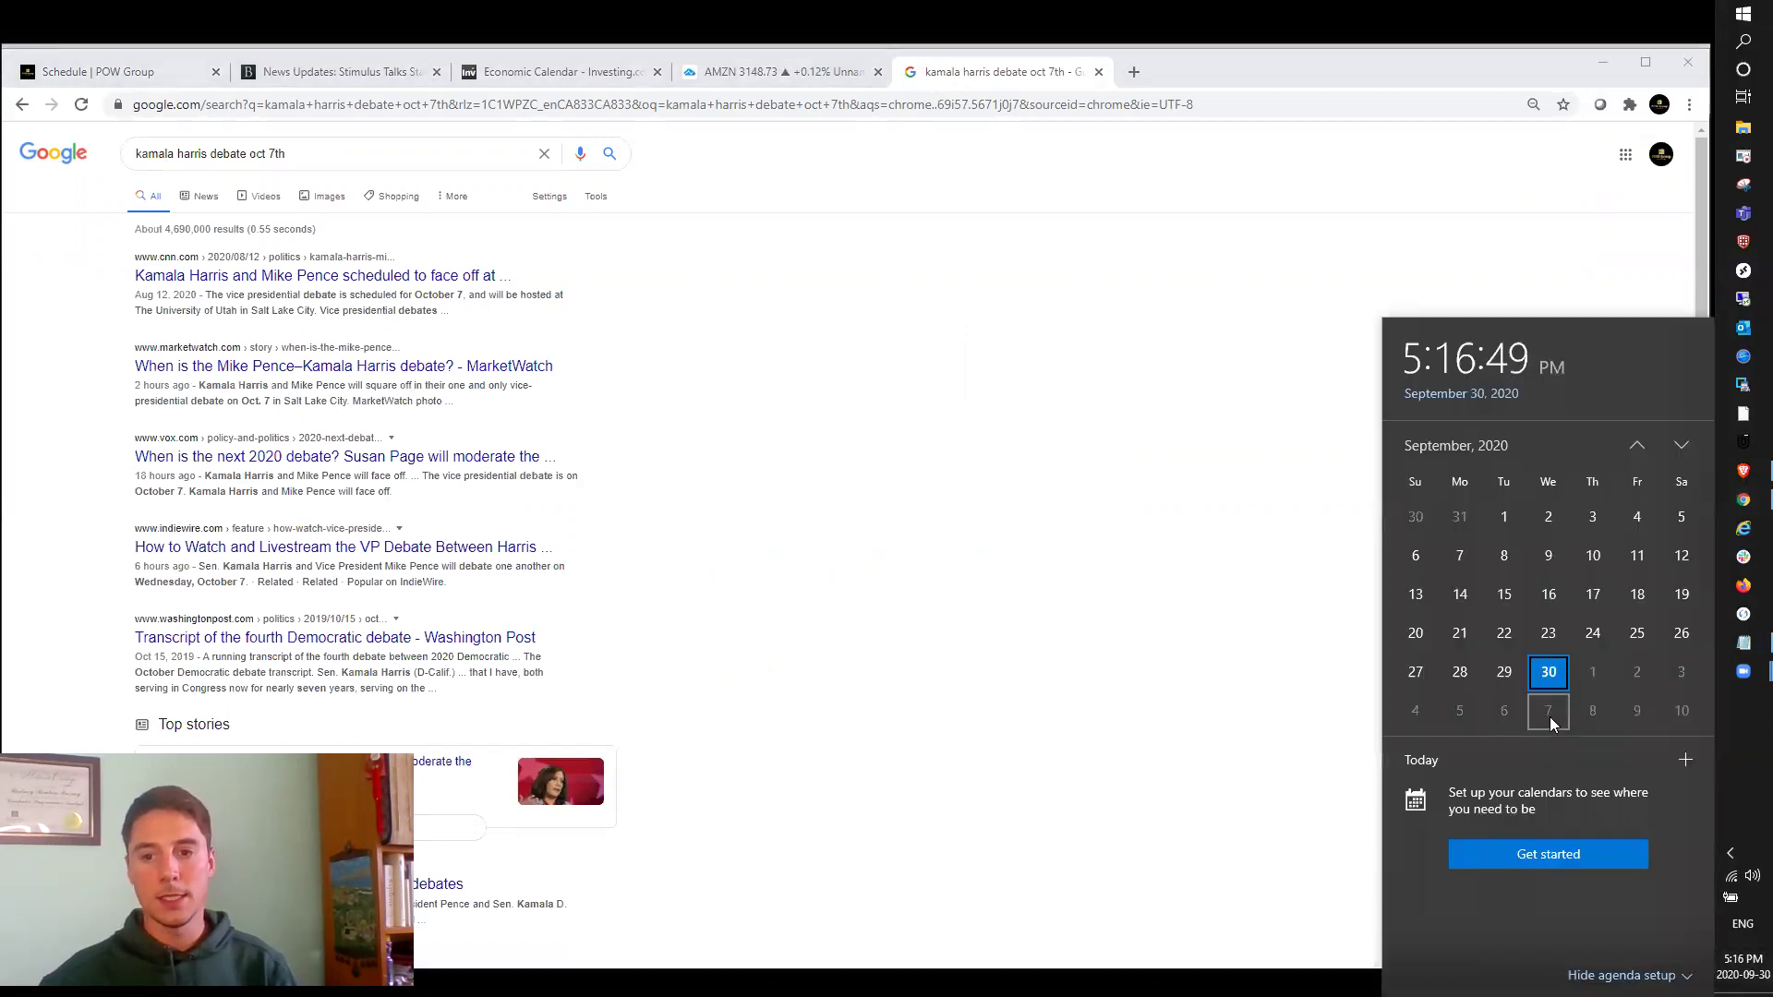
left_click(940, 273)
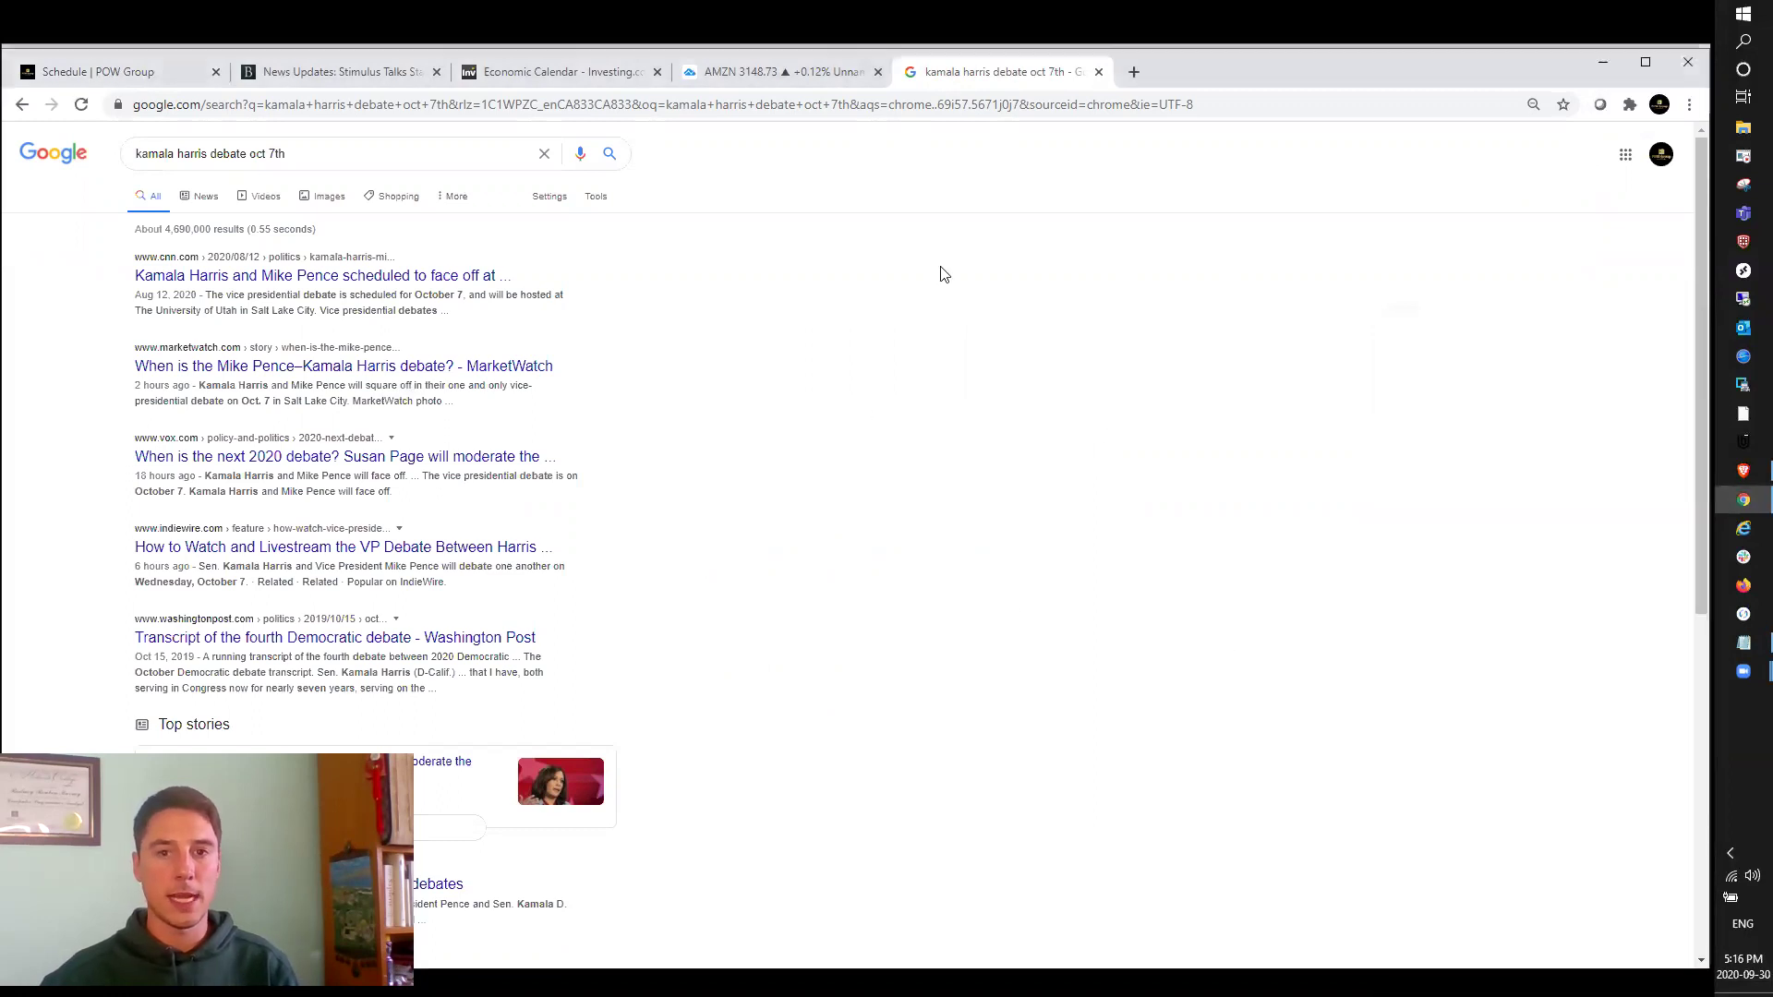
Close the debate search tab and minimize the windows to reveal the POW Group desktop.
left_click(1098, 72)
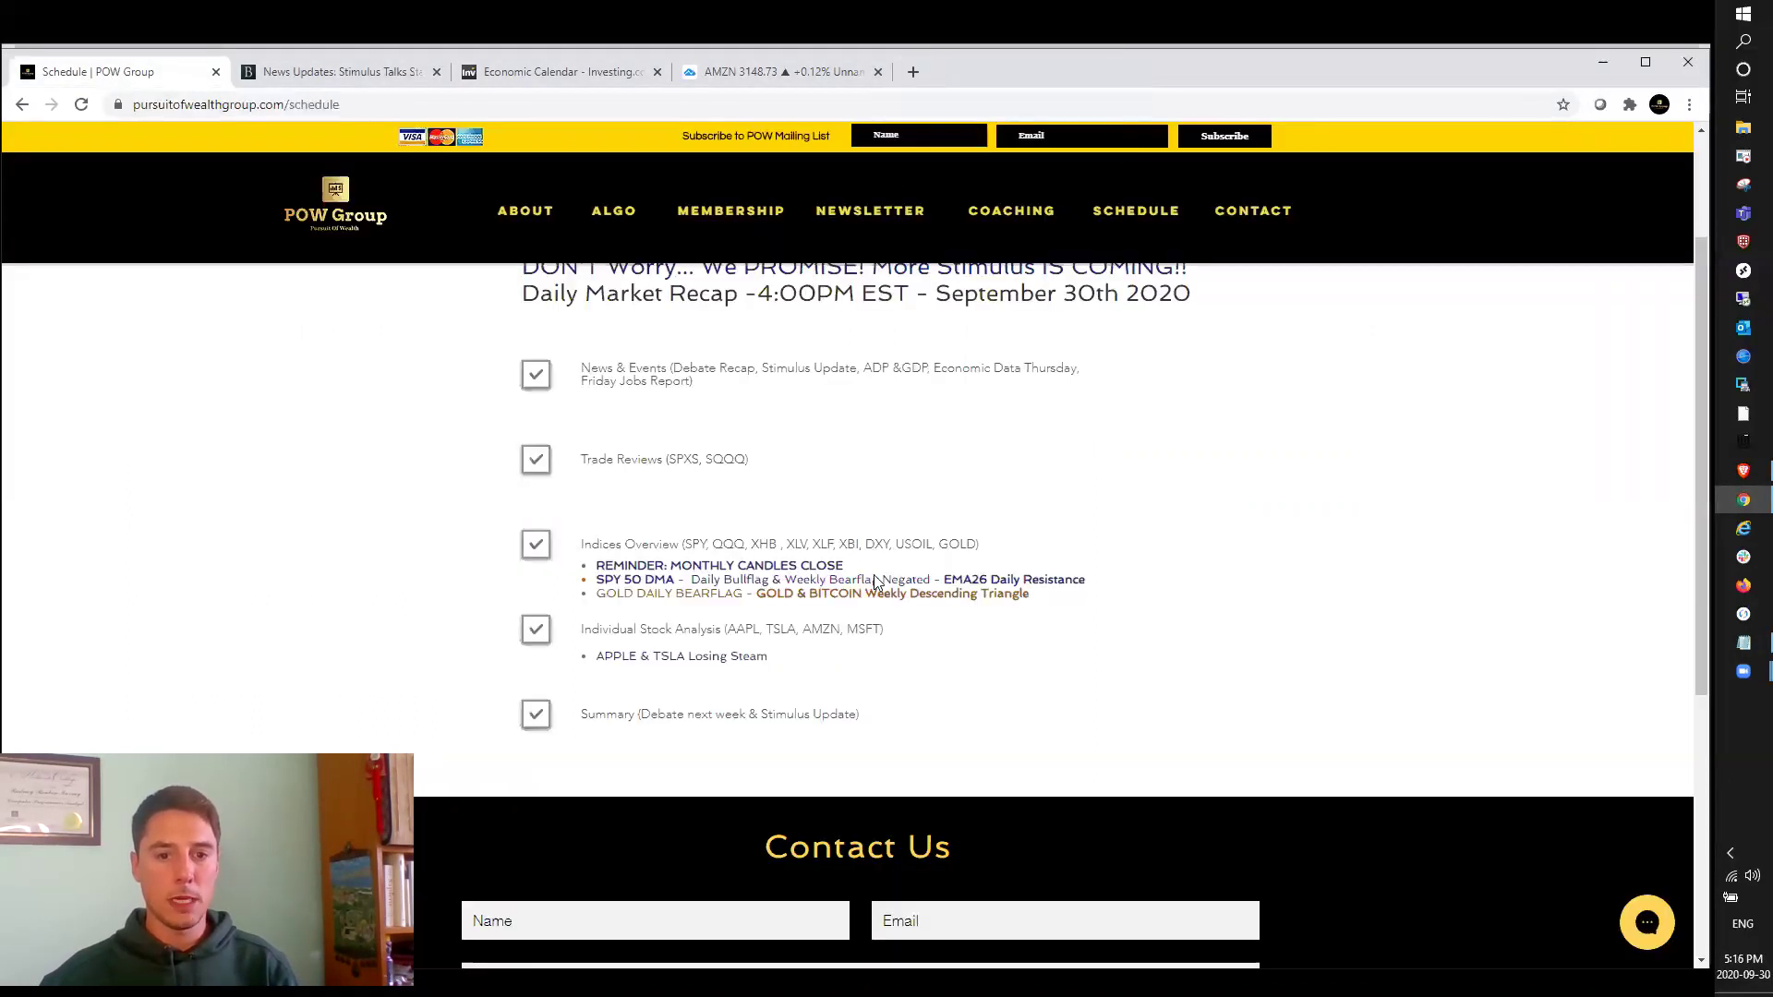
scroll(1281, 631, "down", 2)
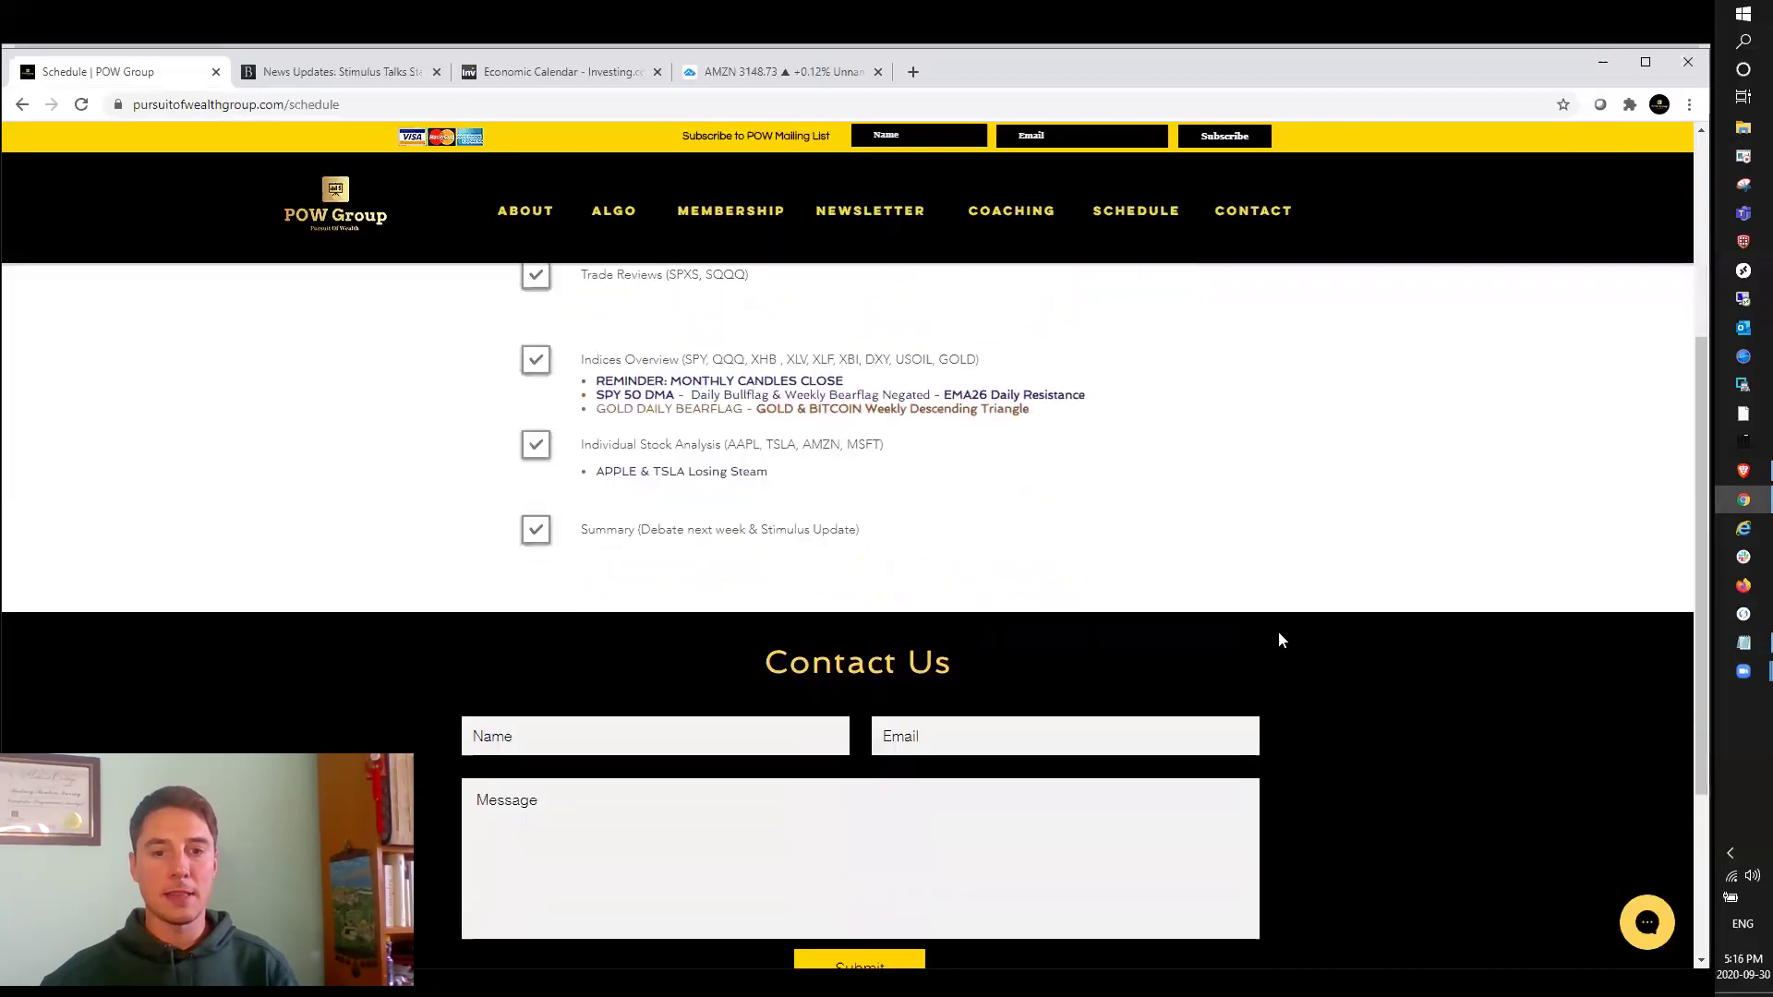
scroll(1290, 631, "up", 1)
scroll(1291, 636, "up", 1)
scroll(1294, 636, "up", 1)
scroll(1298, 636, "up", 1)
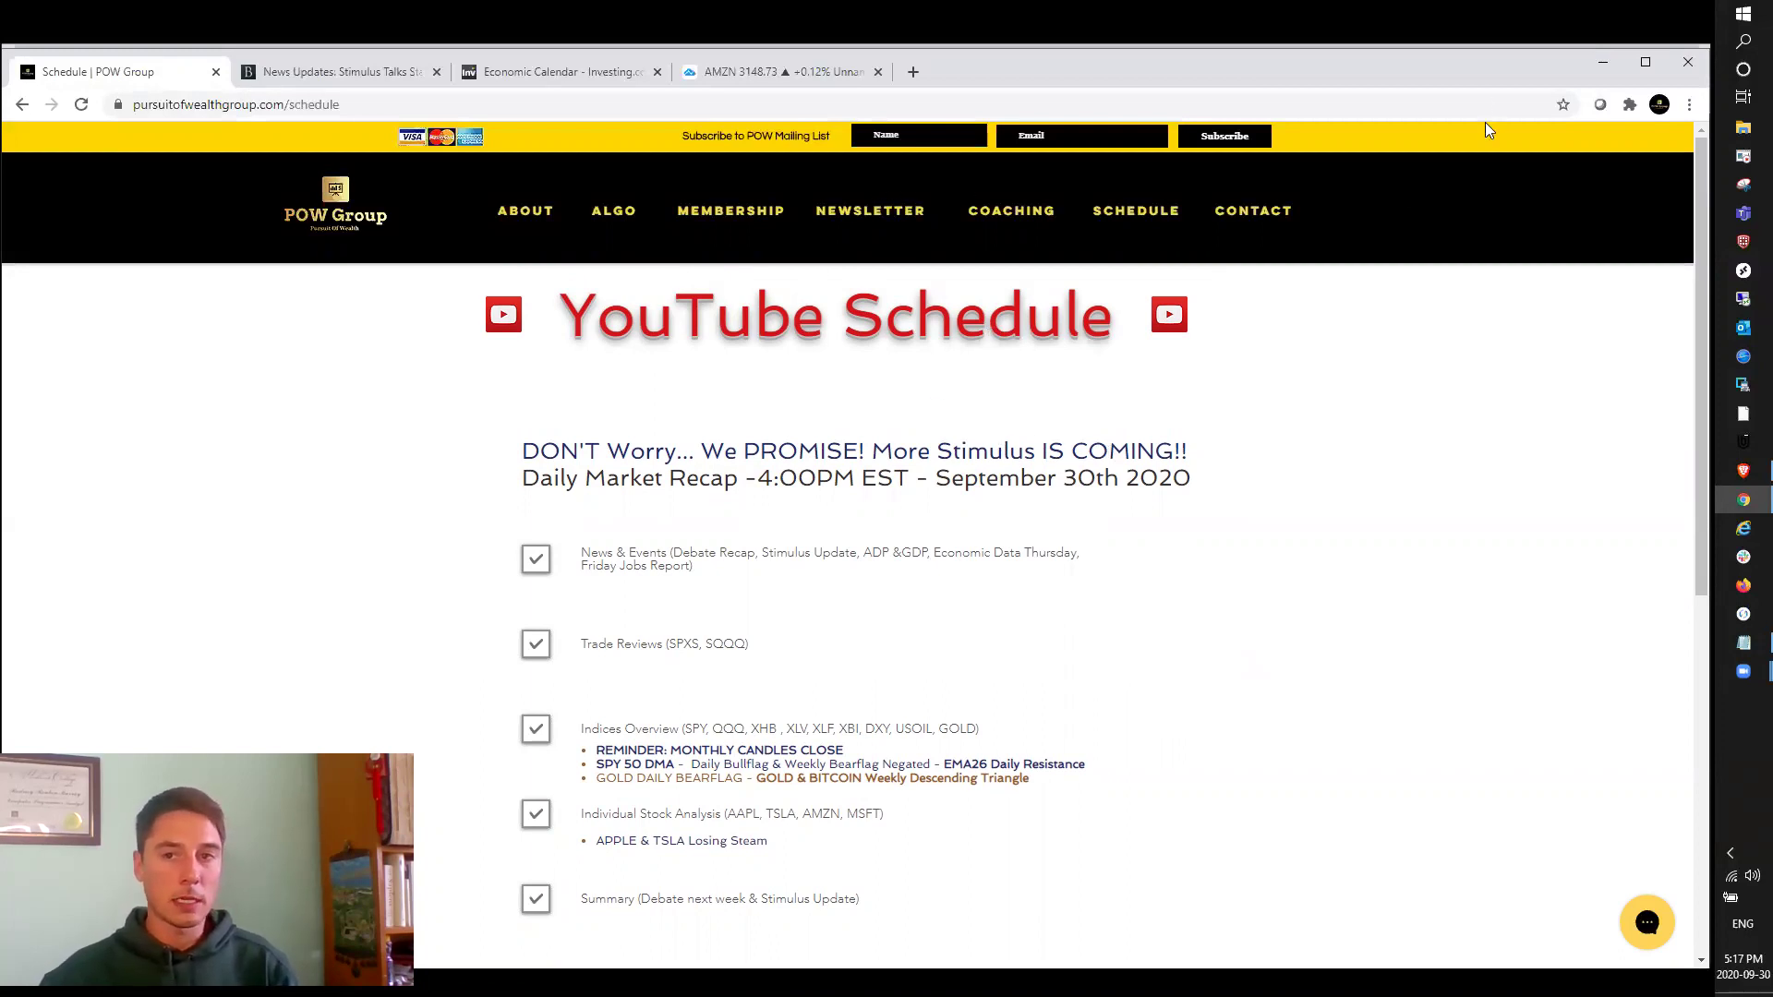
left_click(1581, 68)
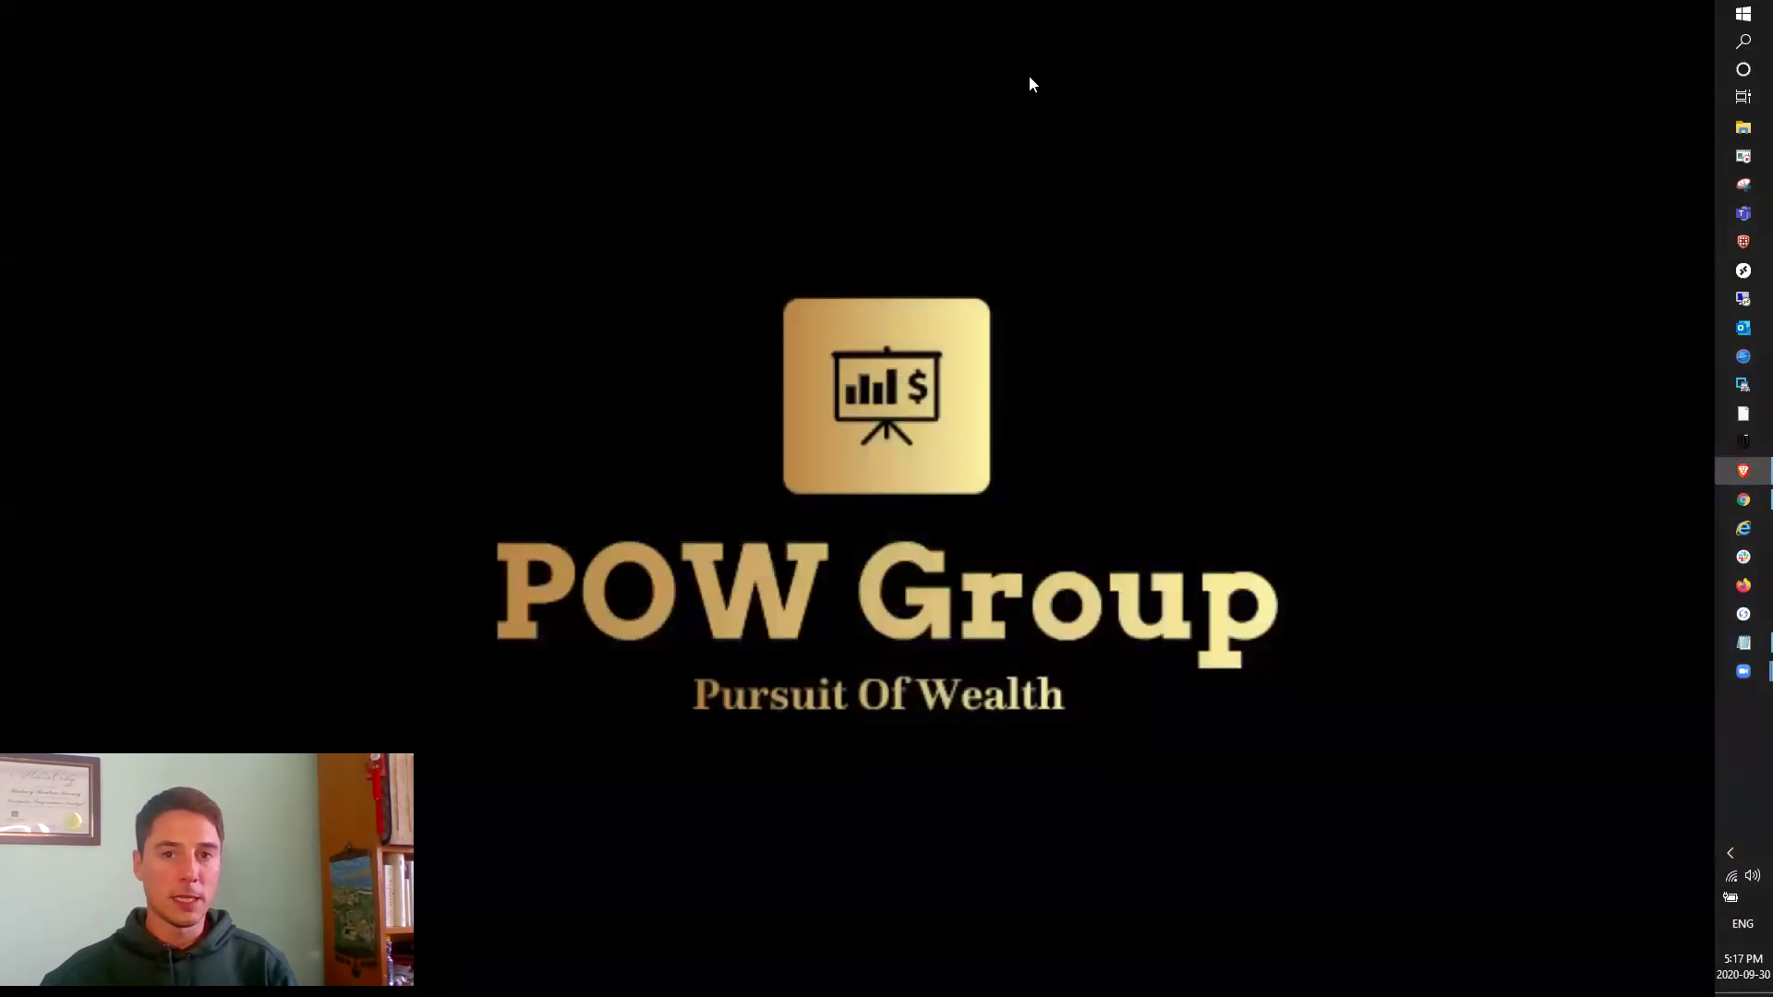